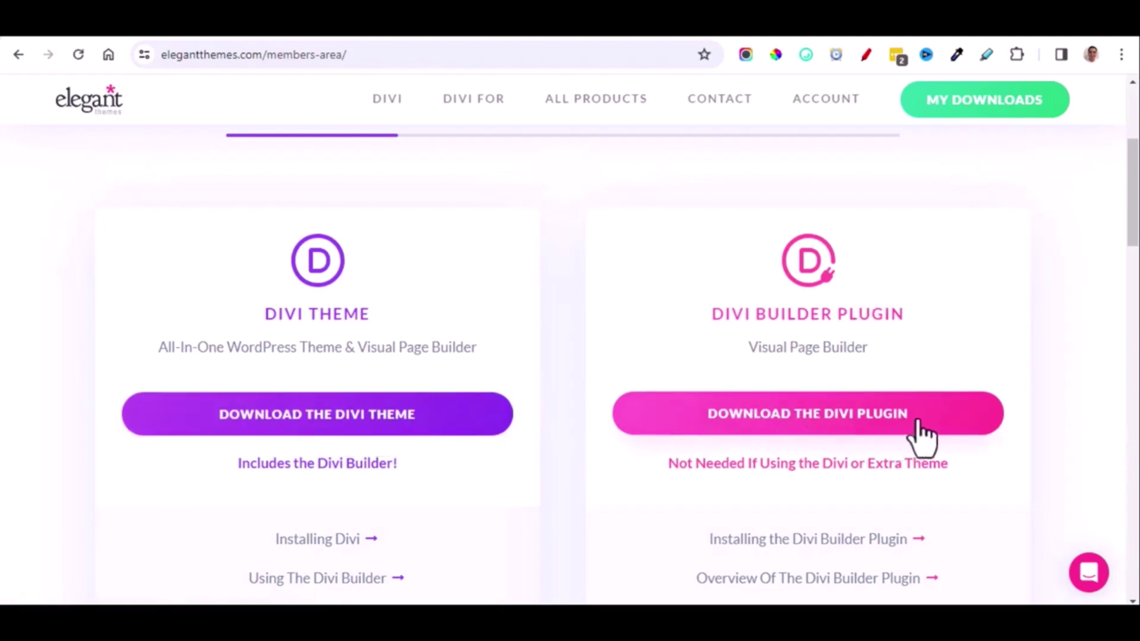
Step: Review the products in the Elegant Themes members area and download the Divi theme package
scroll(332, 448, "down", 5)
scroll(330, 437, "down", 5)
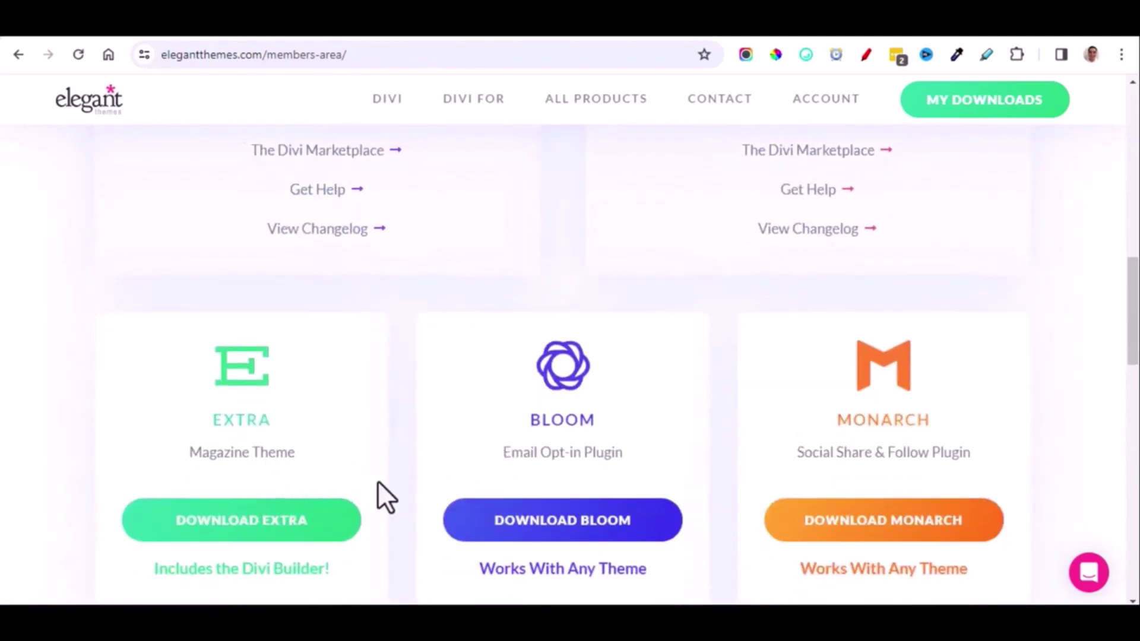
scroll(386, 498, "down", 3)
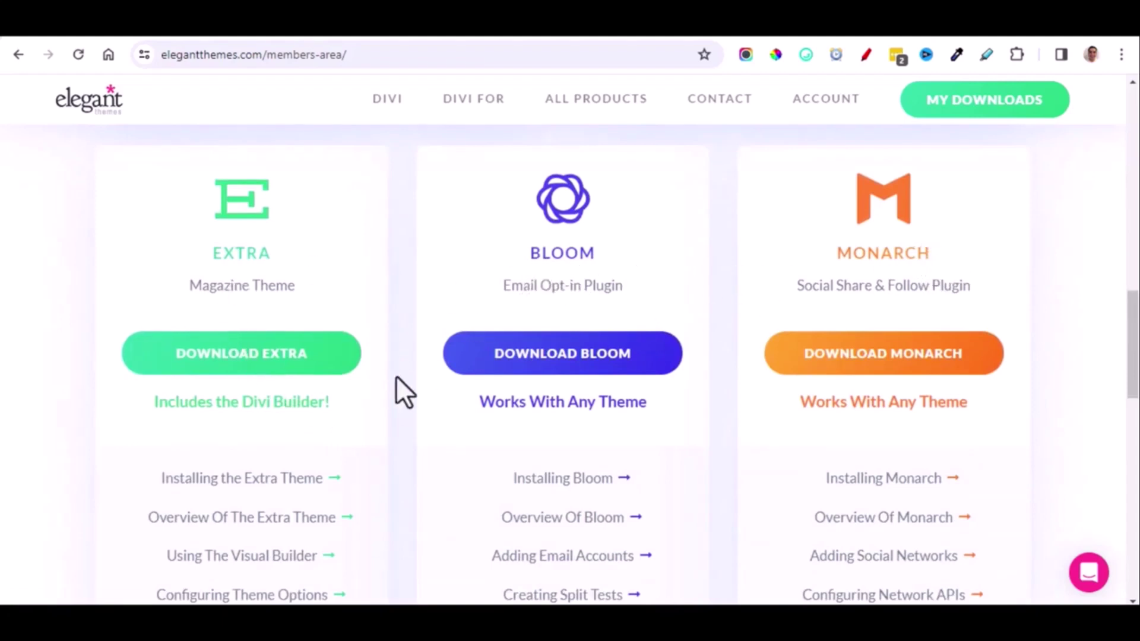
scroll(397, 378, "up", 3)
scroll(425, 392, "up", 8)
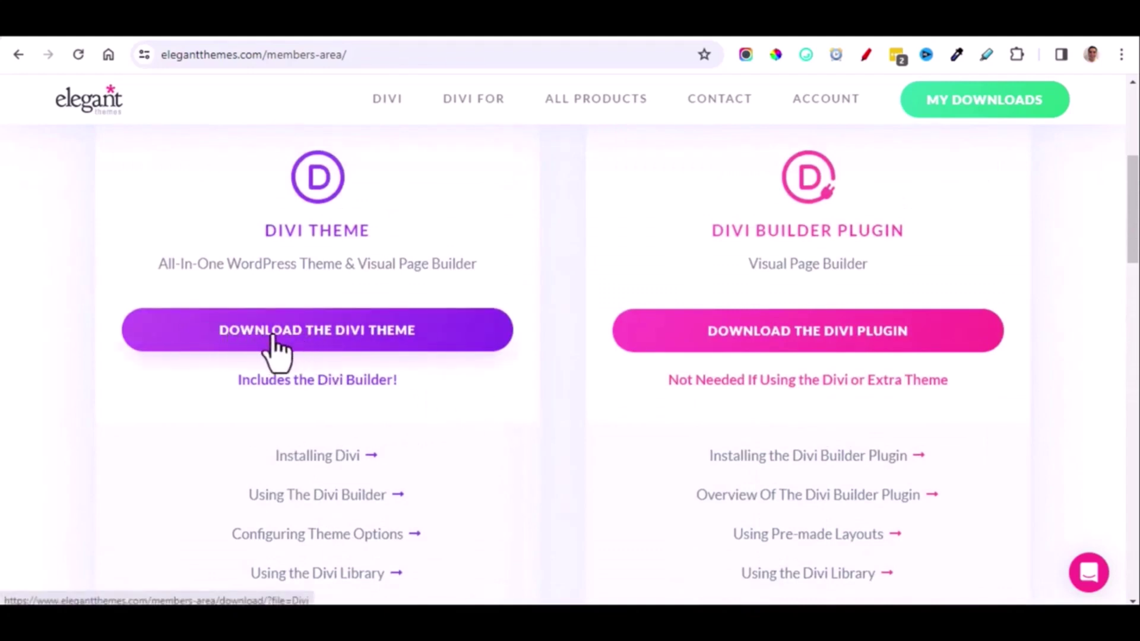
left_click(333, 335)
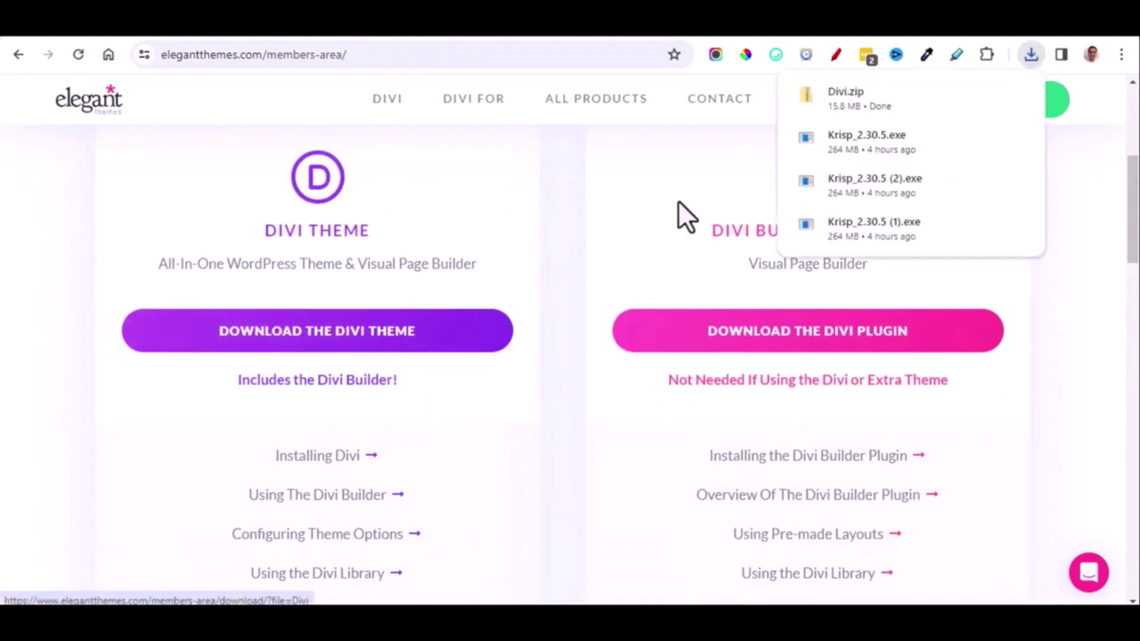
left_click(560, 273)
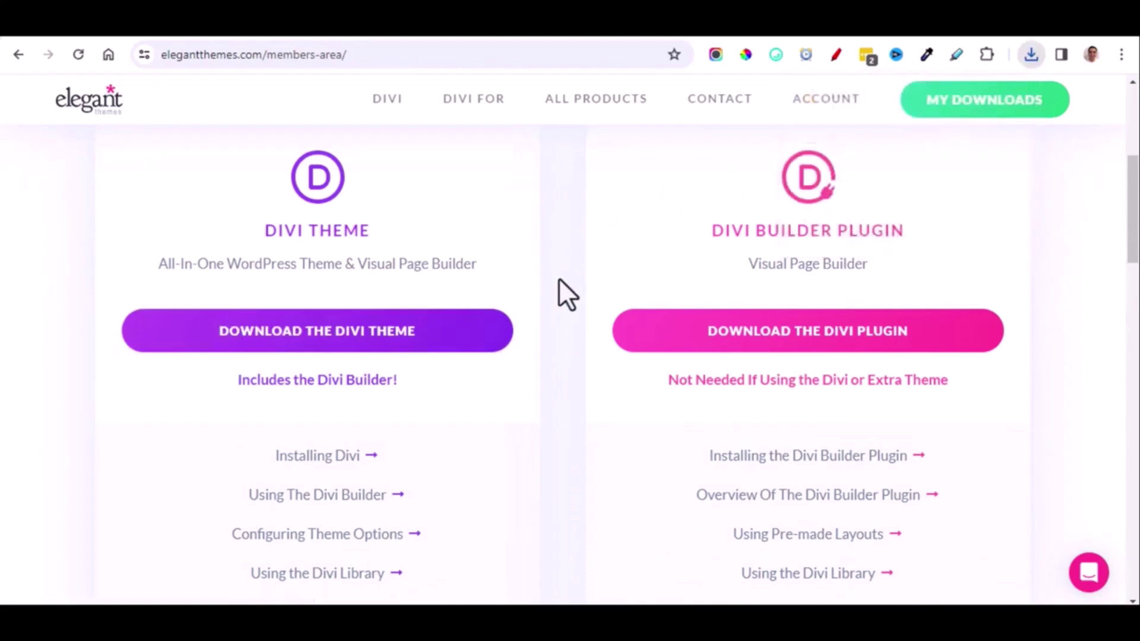
Step: Switch to the WordPress dashboard and open the page for adding a new theme
key("ctrl+Tab")
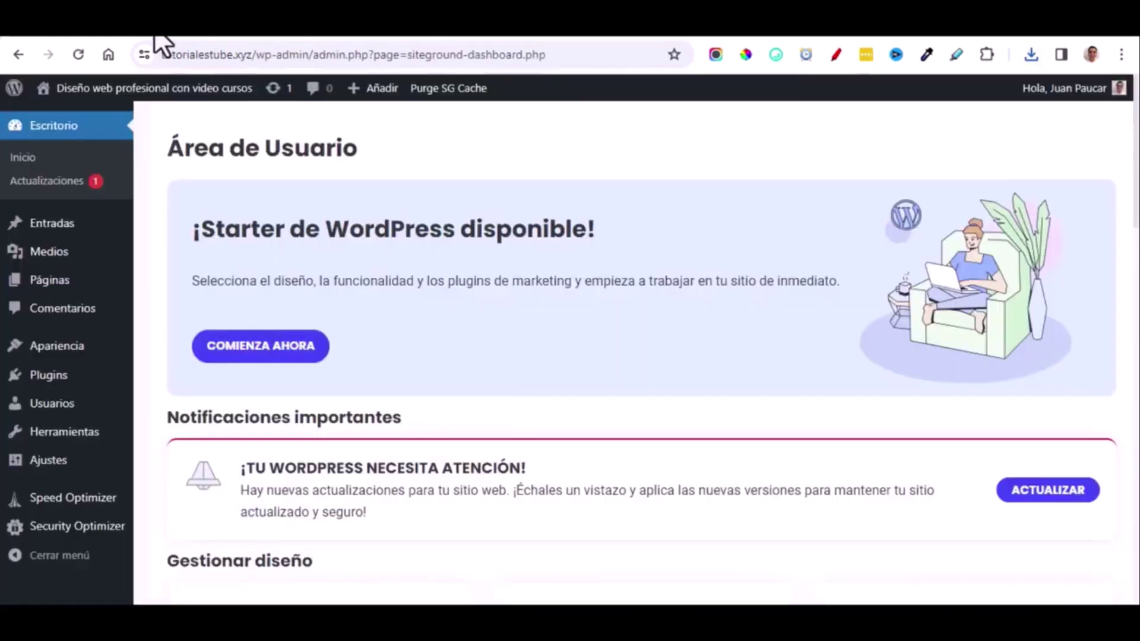
mouse_move(50, 358)
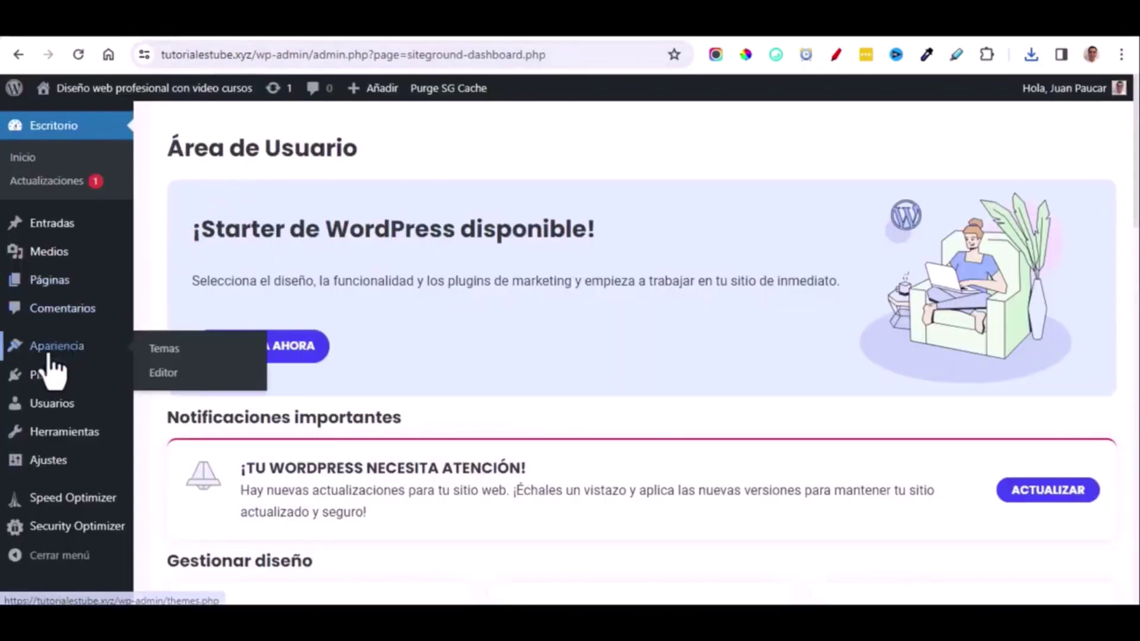
left_click(164, 350)
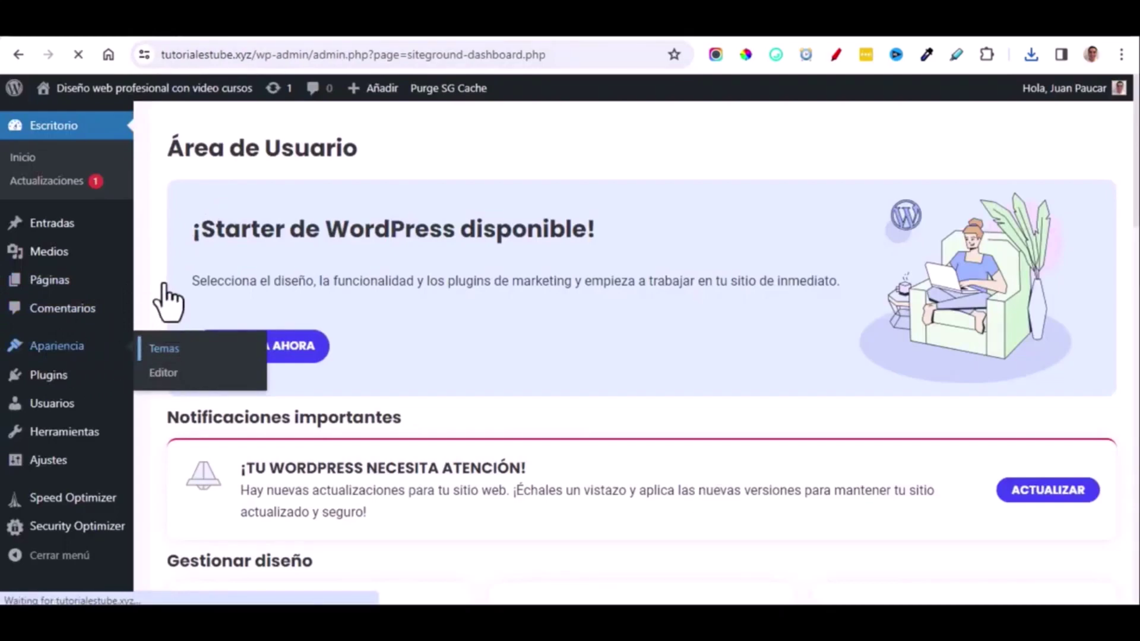
left_click(366, 137)
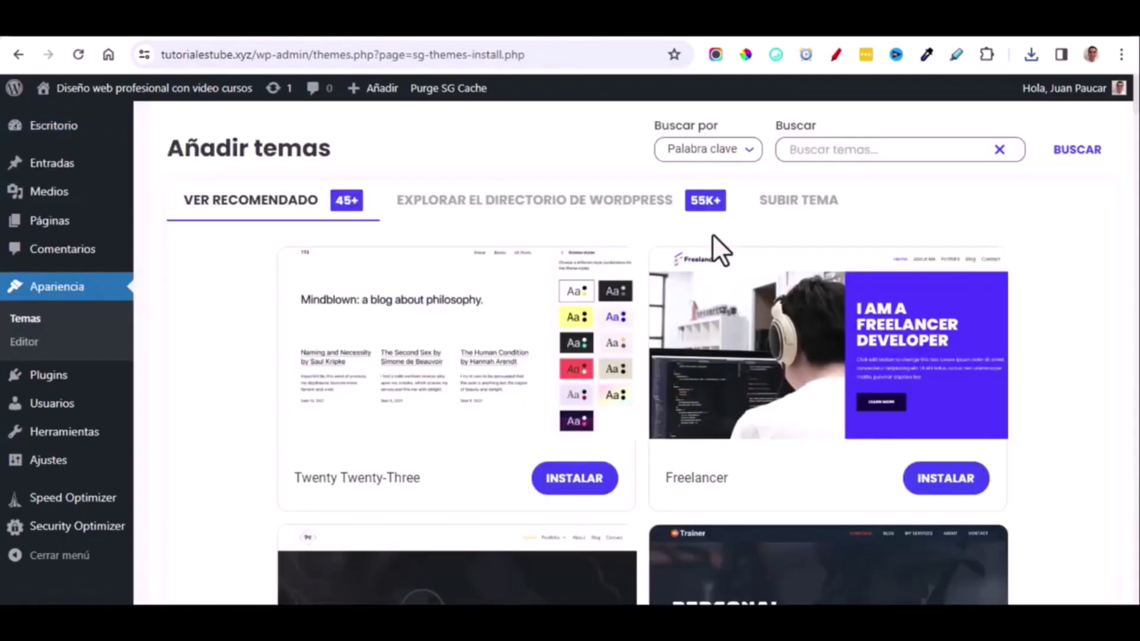
Step: Open the site's public home page in a separate tab and look over its current design
mouse_move(178, 89)
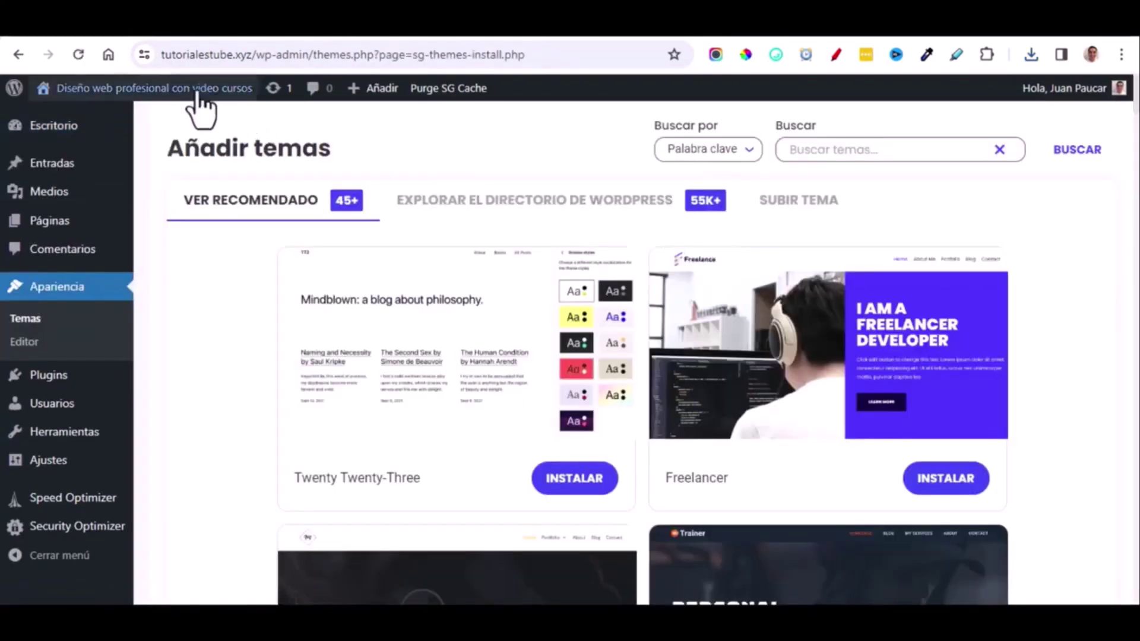
left_click(83, 119)
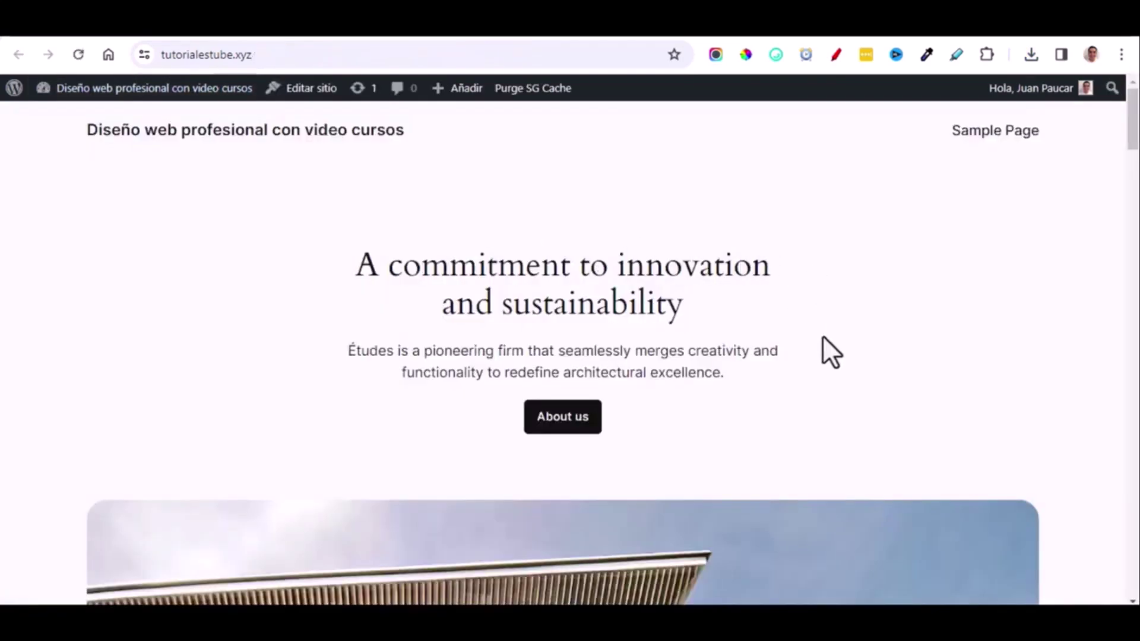
scroll(823, 338, "down", 10)
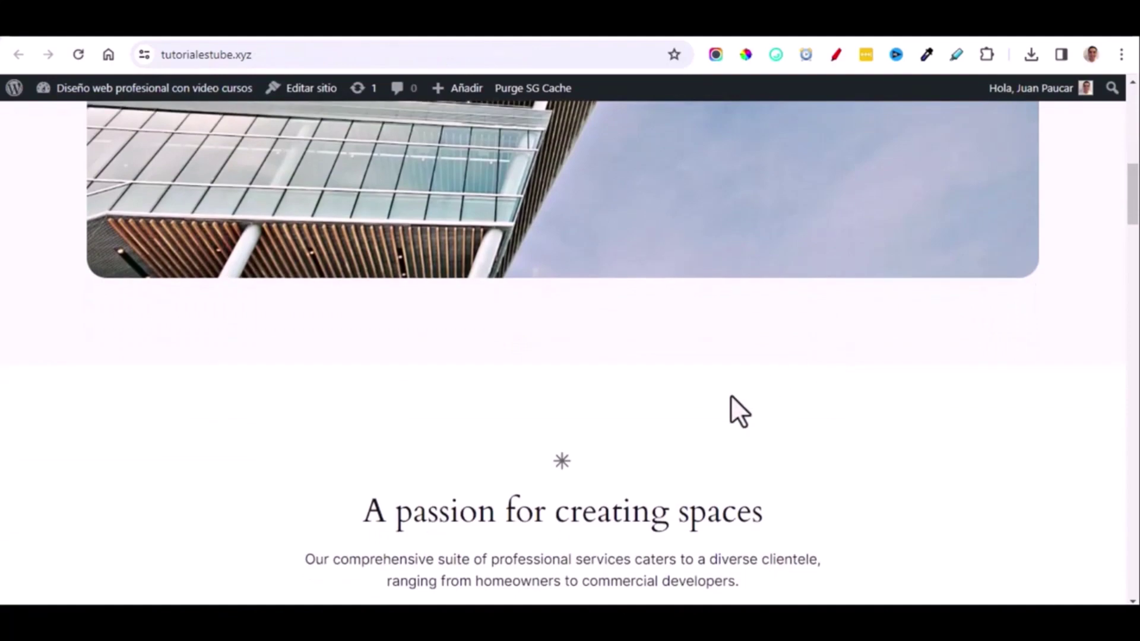
scroll(731, 397, "up", 8)
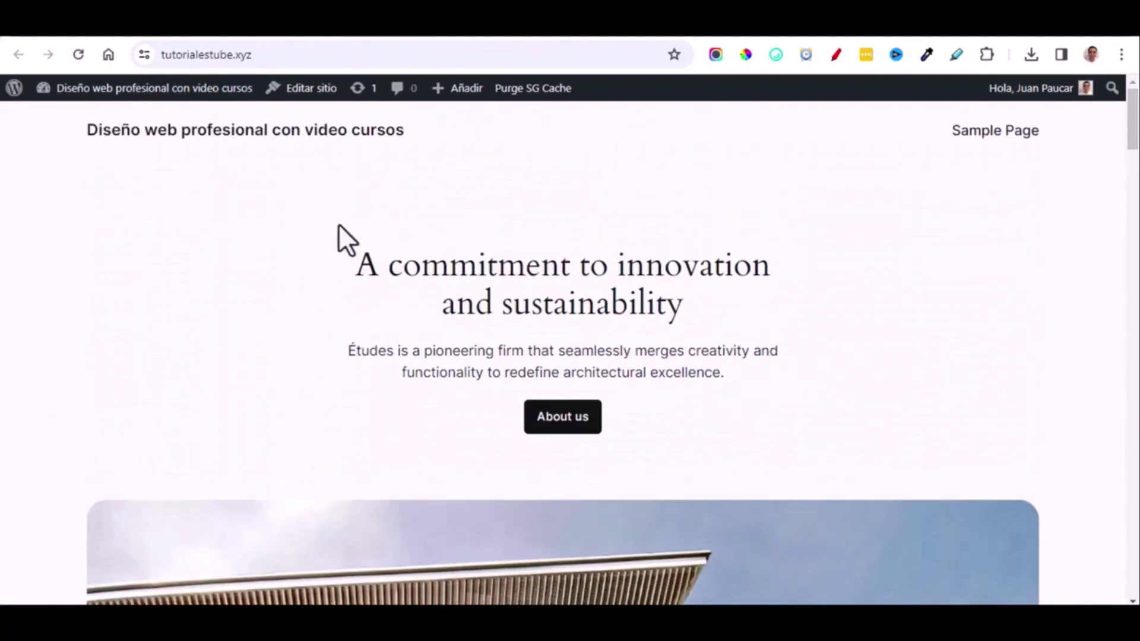
Step: Return to the add-themes page, upload Divi.zip from Downloads, then install and activate the theme
left_click(124, 36)
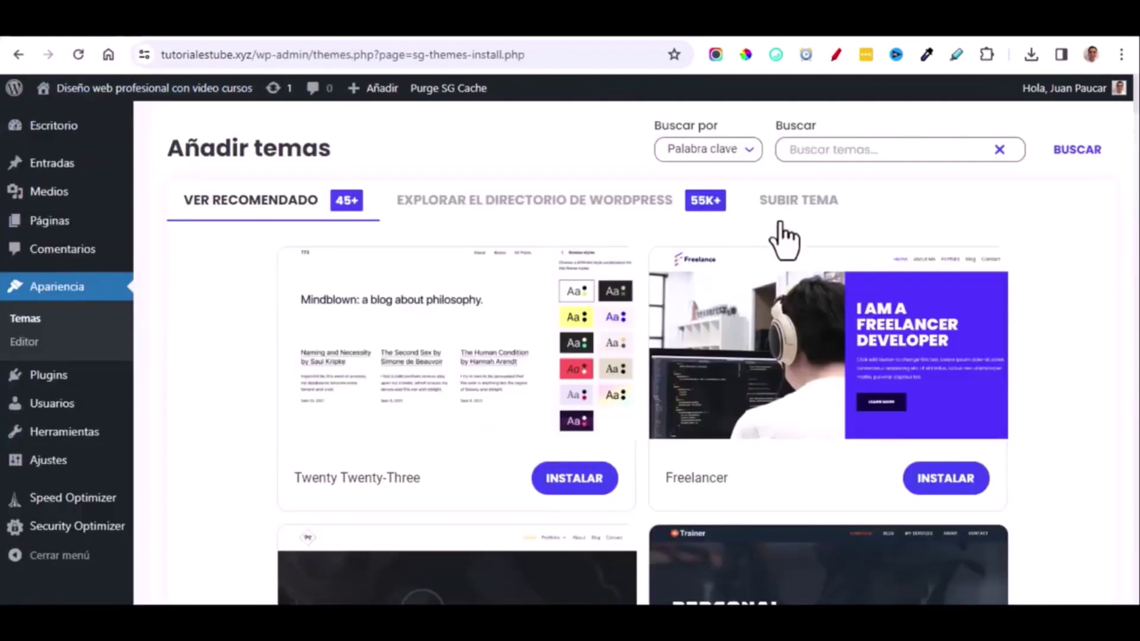
left_click(791, 203)
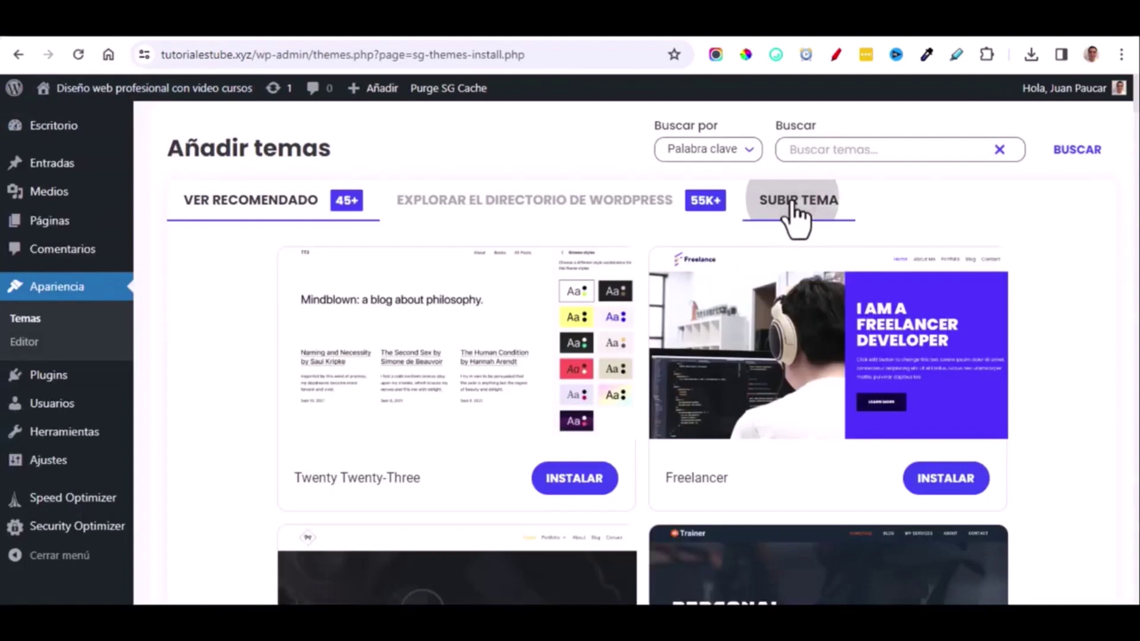
left_click(890, 342)
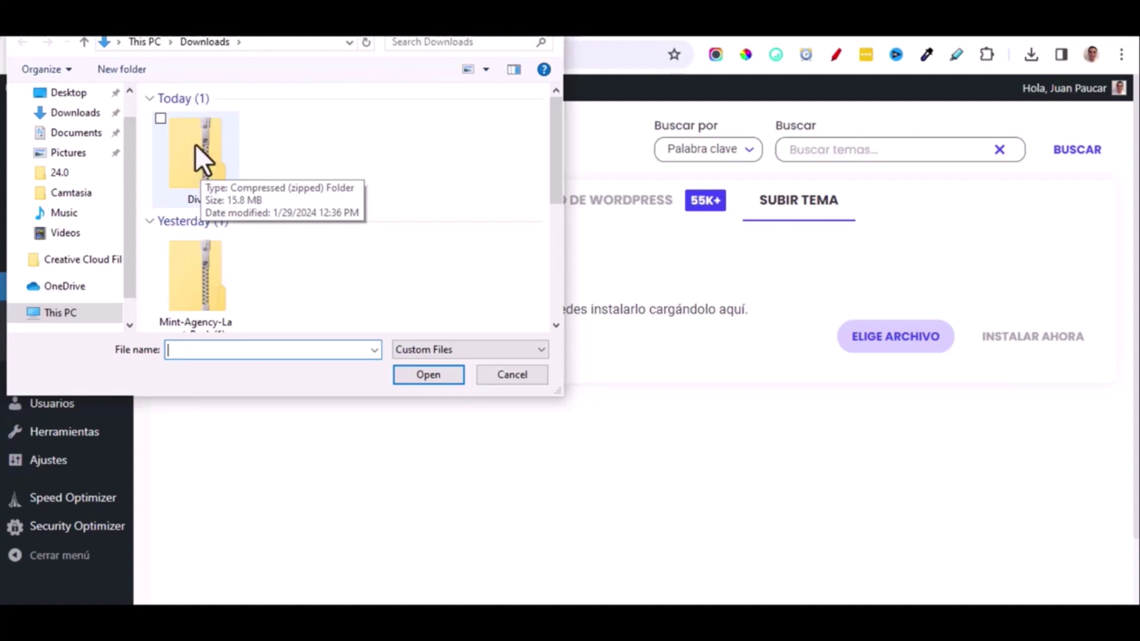
left_click(201, 159)
left_click(428, 374)
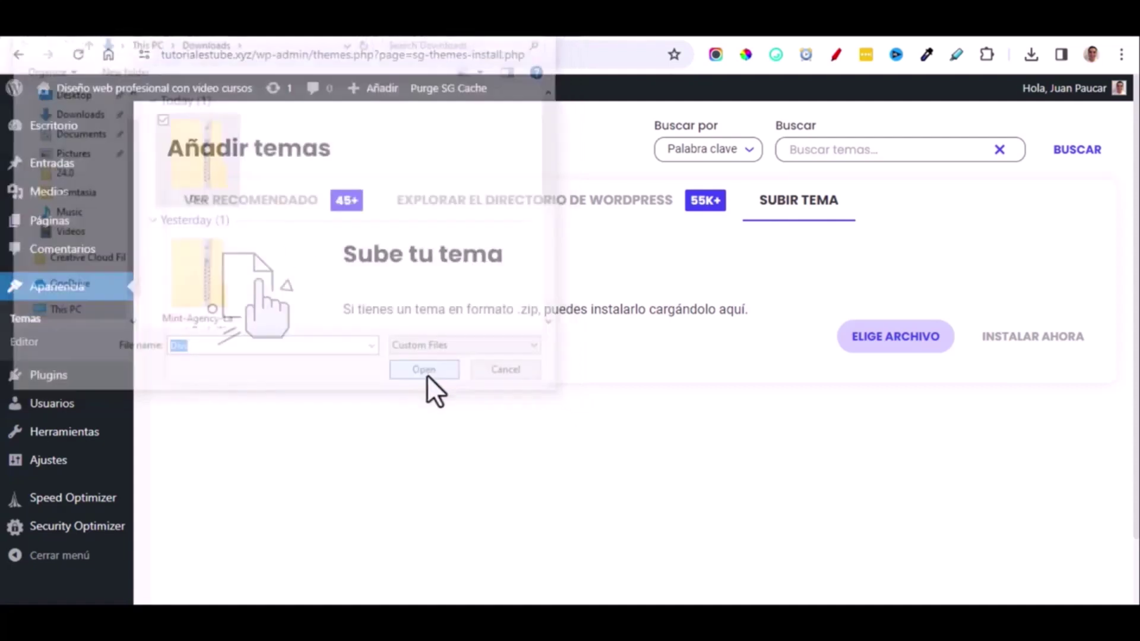
left_click(1027, 346)
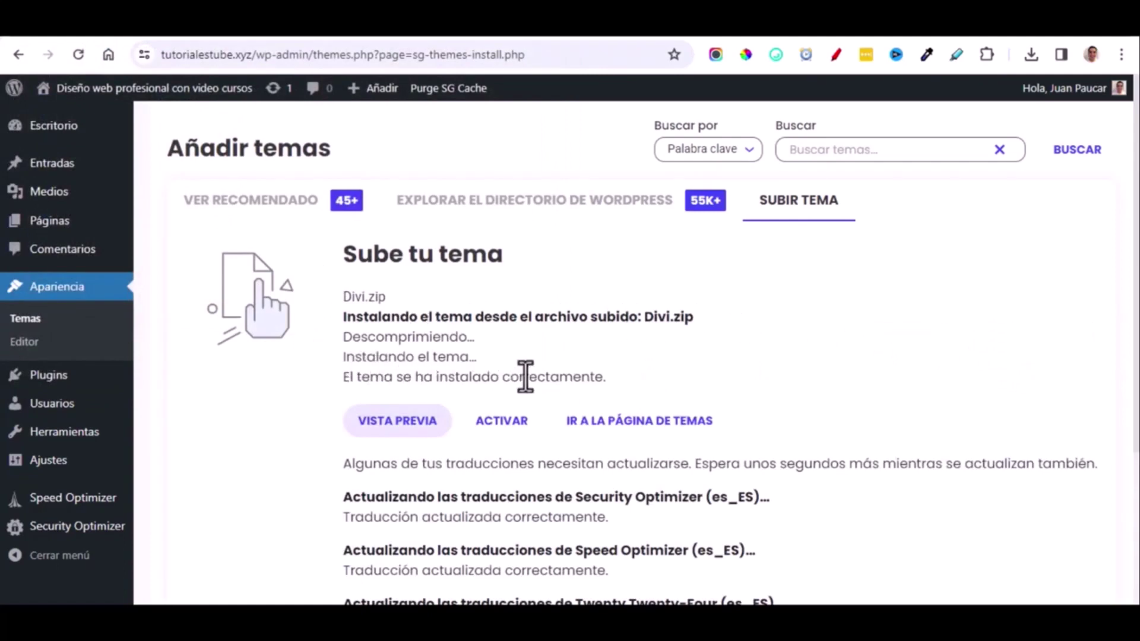
left_click(503, 421)
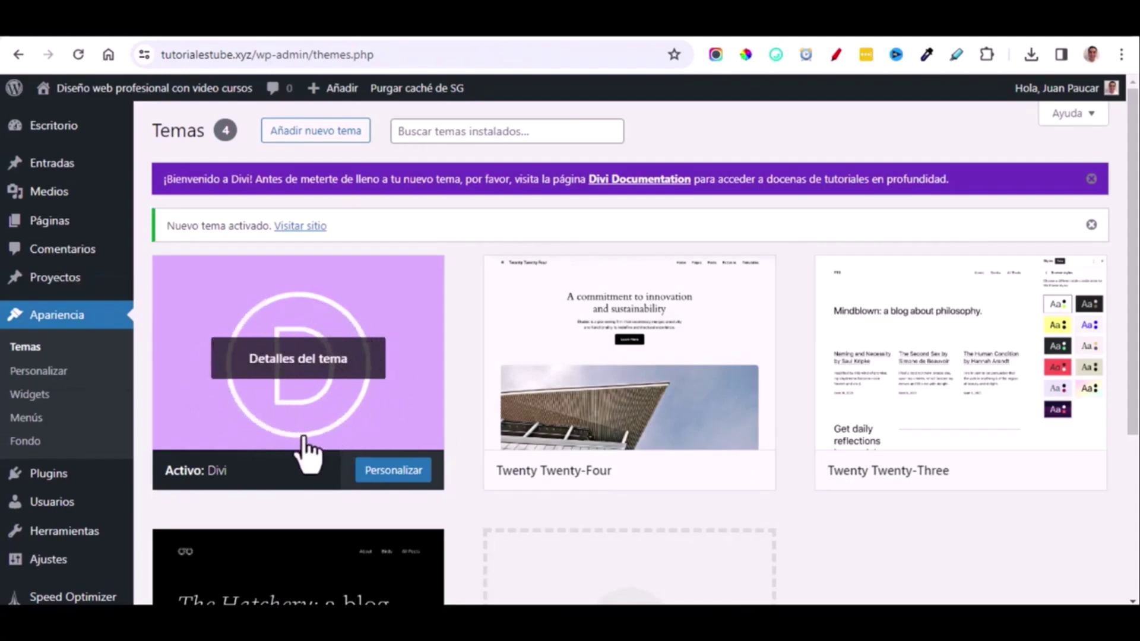
Step: Open the Divi theme options and show the Actualizaciones settings
scroll(70, 490, "down", 3)
scroll(70, 492, "down", 1)
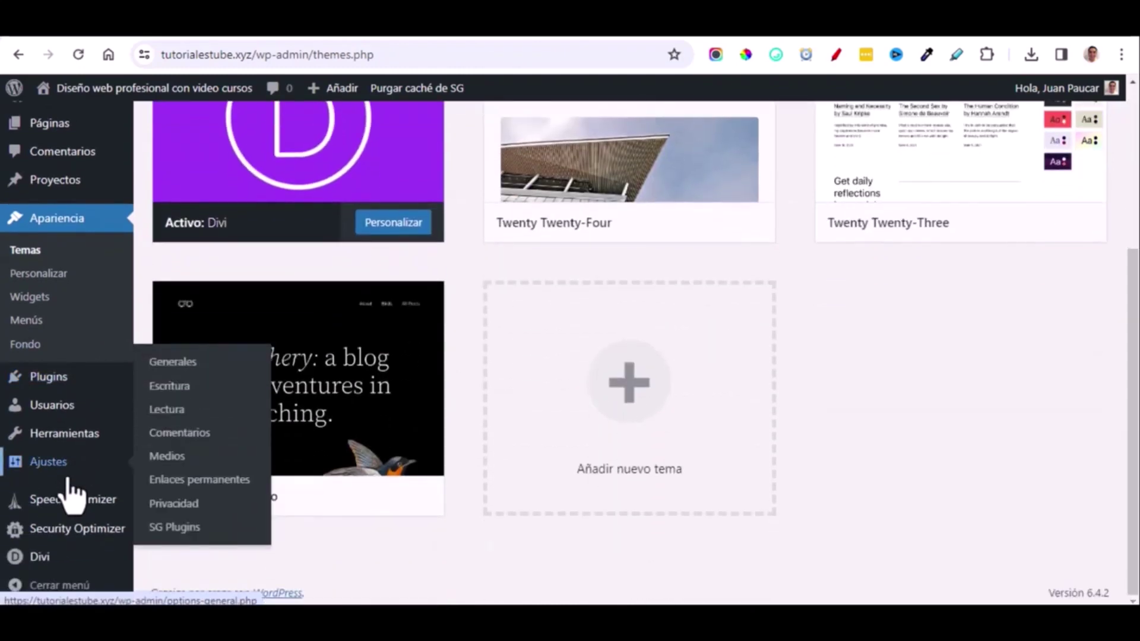
mouse_move(46, 564)
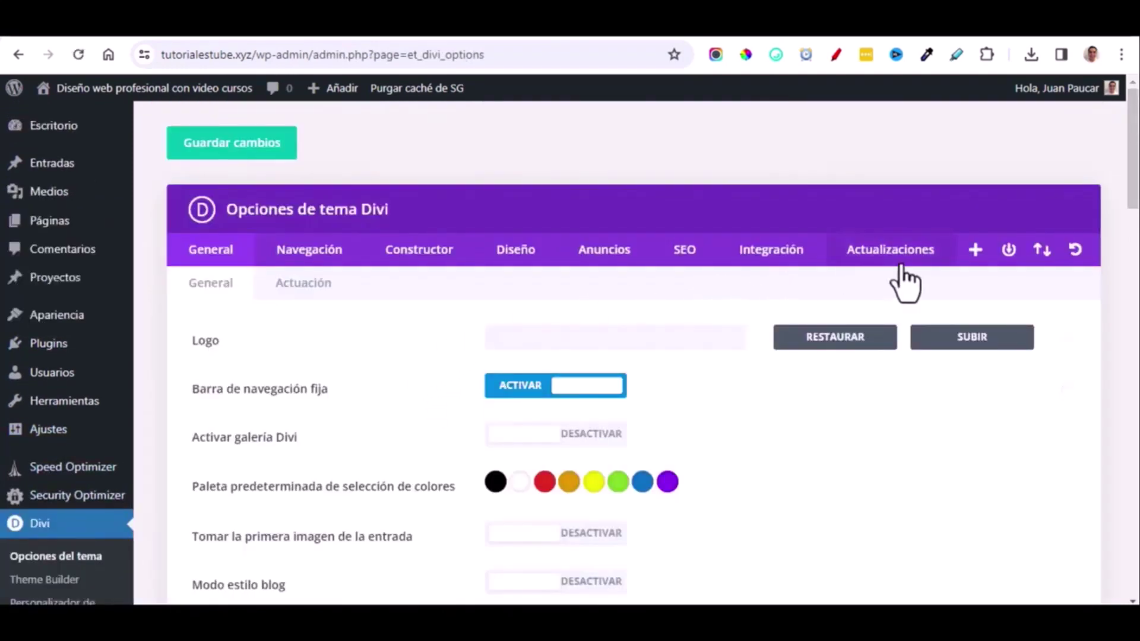
left_click(878, 252)
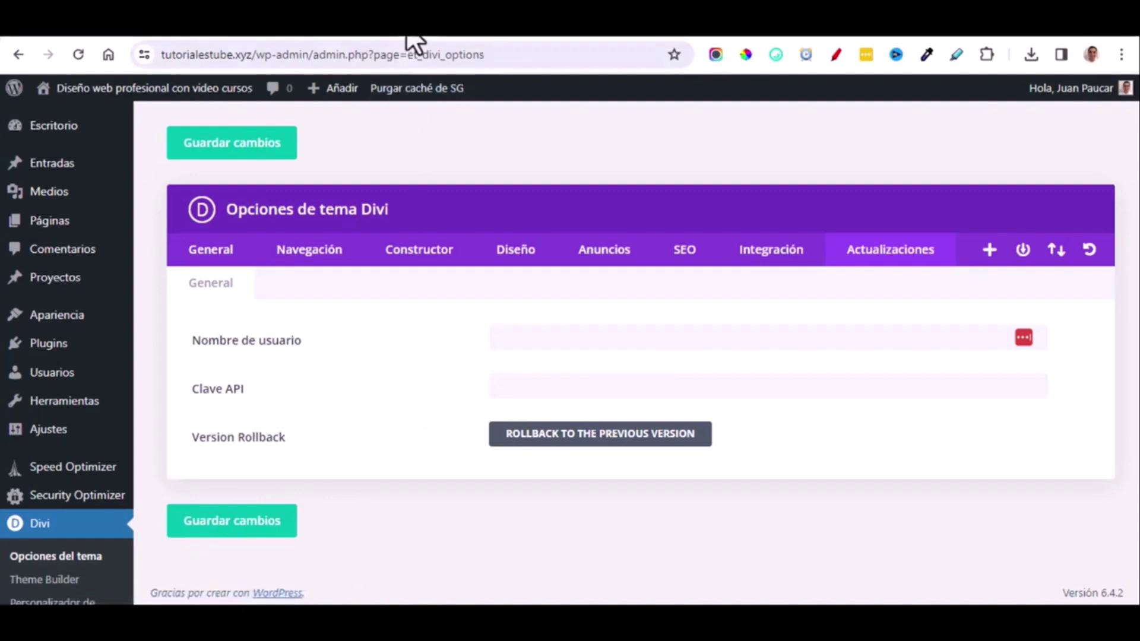
Step: Copy the account username from the API keys page of the Elegant Themes members area into Divi's Nombre de usuario field
left_click(422, 23)
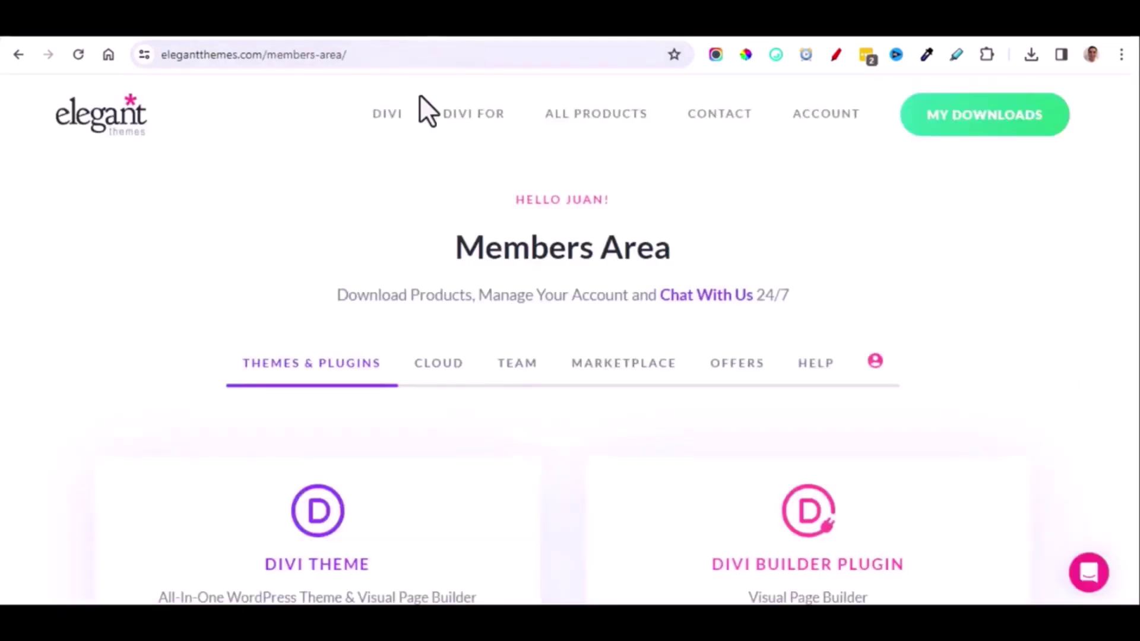
left_click(874, 364)
scroll(255, 445, "down", 2)
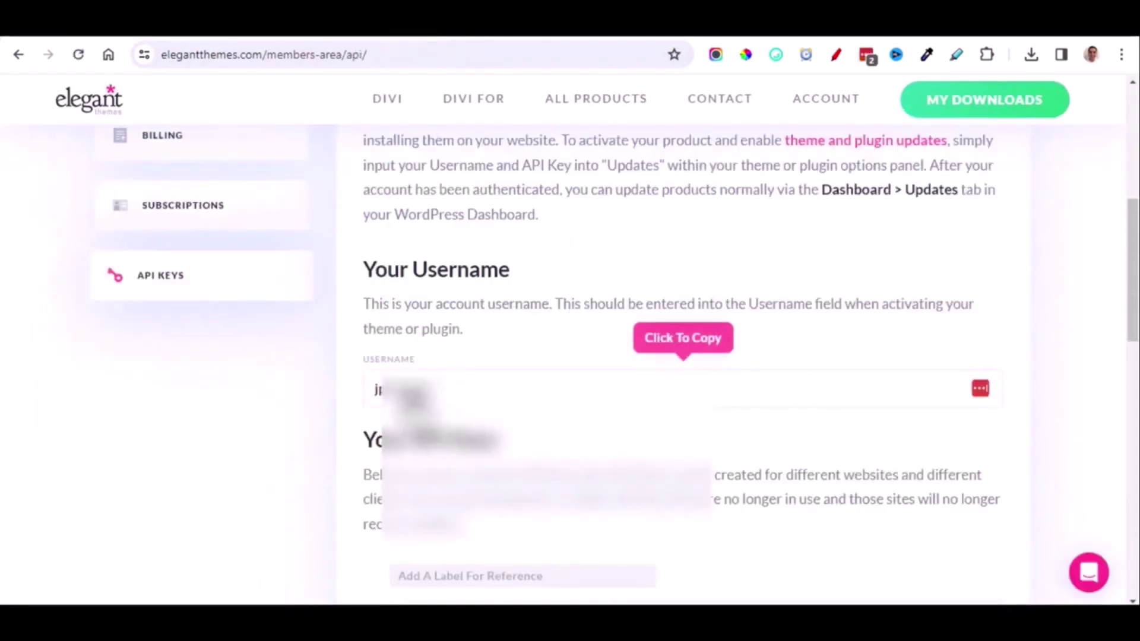
left_click(89, 37)
type("jpelegant")
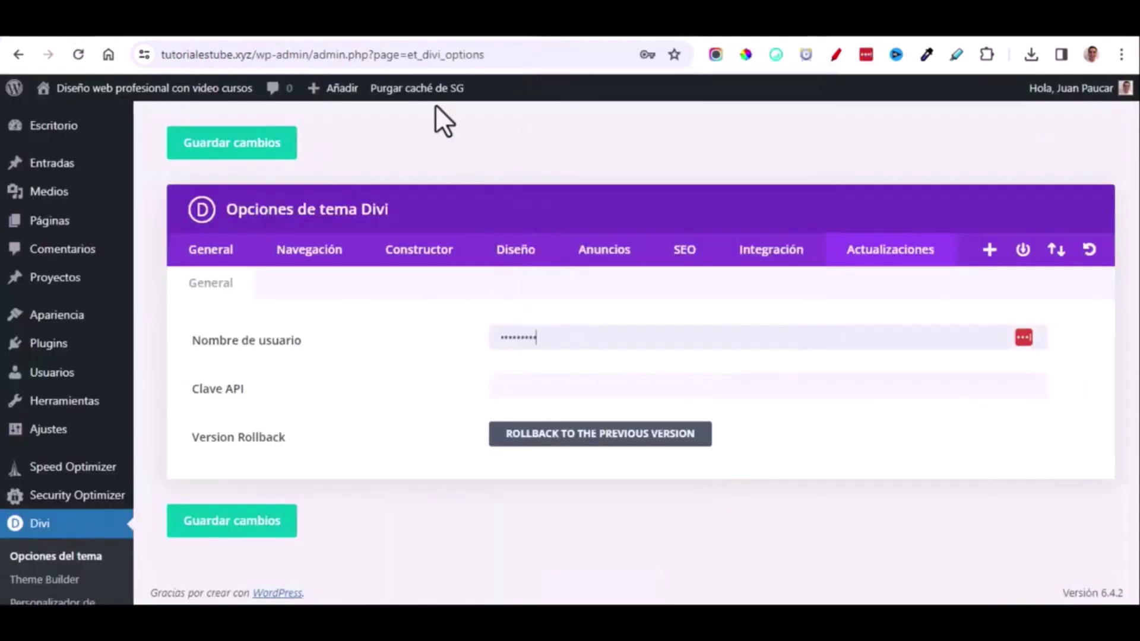
Step: Copy the API key from the Elegant Themes members area into Divi's Clave API field and save the changes
left_click(433, 38)
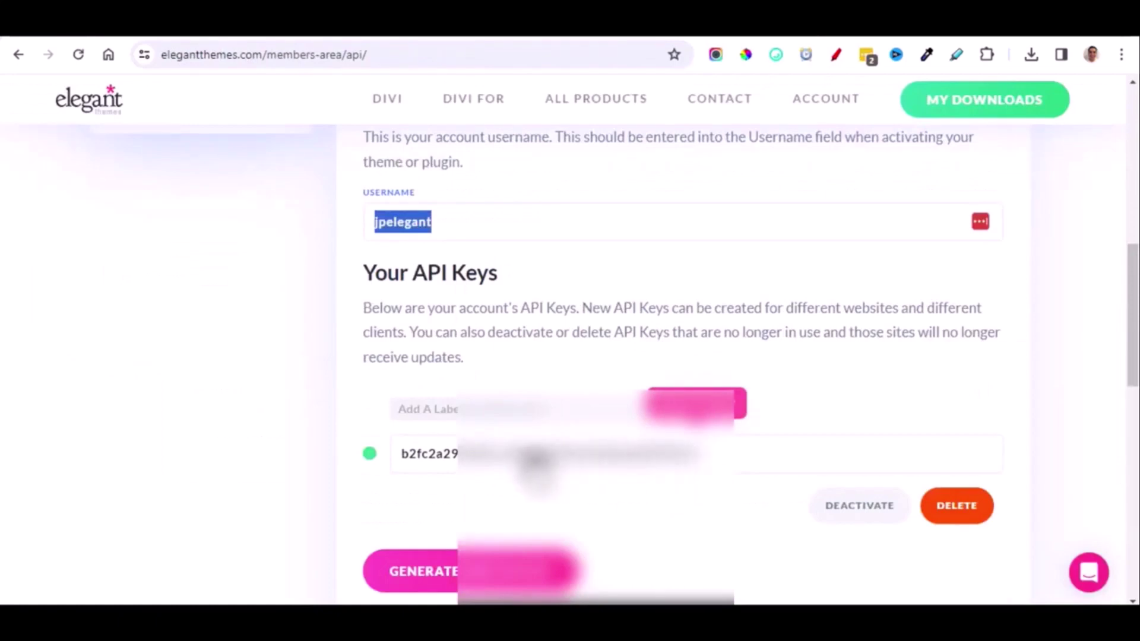
key("ctrl+Tab")
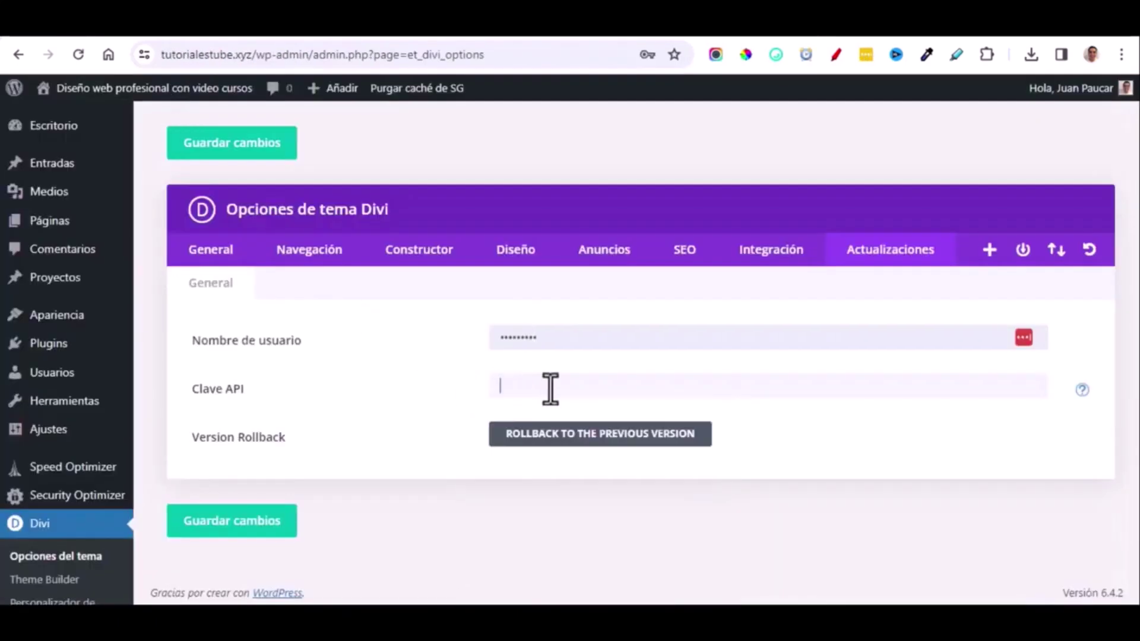
right_click(550, 389)
left_click(588, 264)
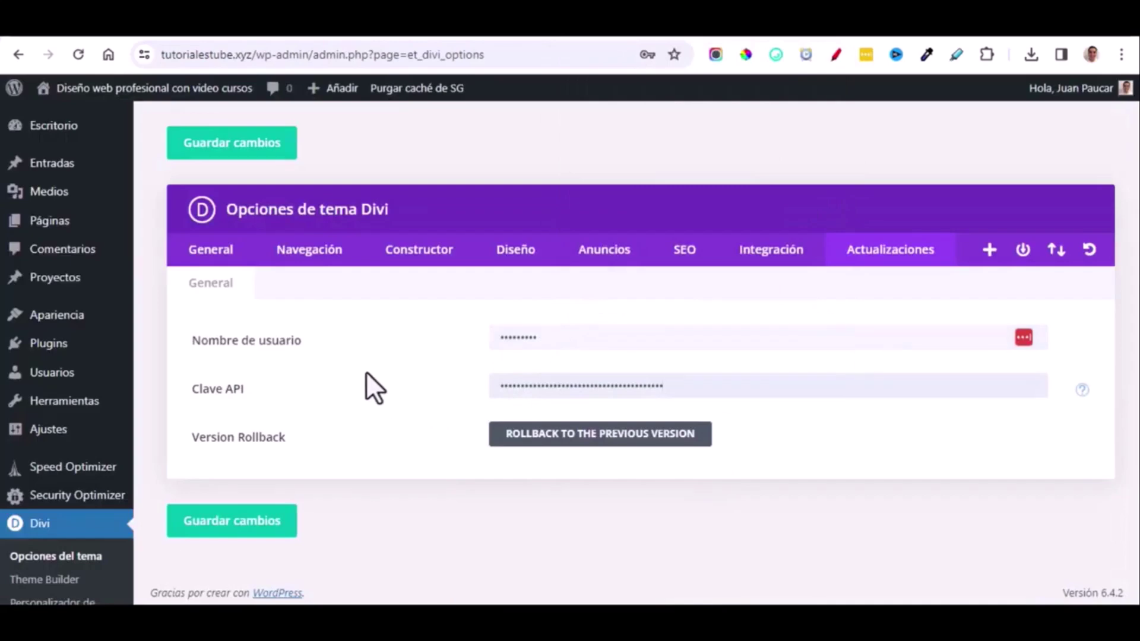
left_click(211, 525)
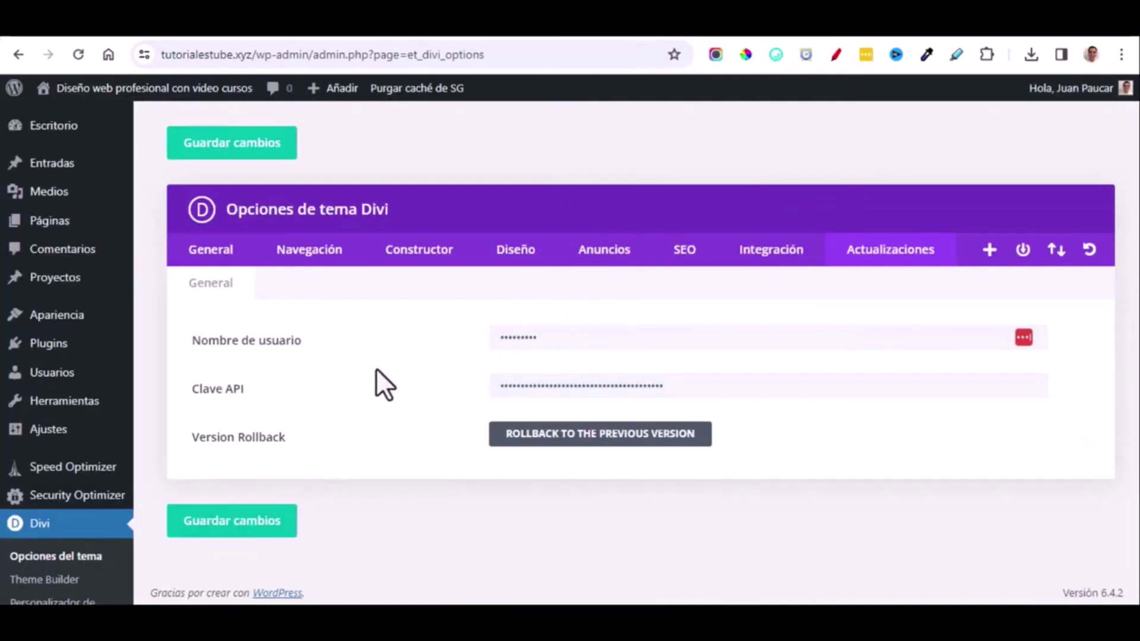
Step: Reload the site's public home page to check how it looks with the Divi theme
left_click(241, 35)
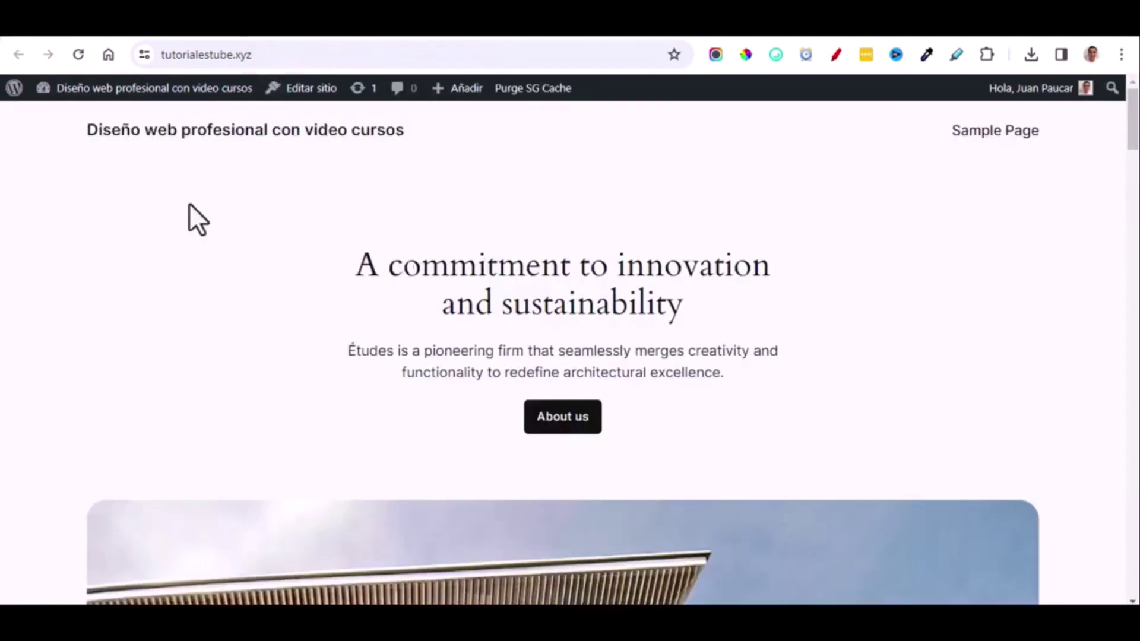
left_click(78, 54)
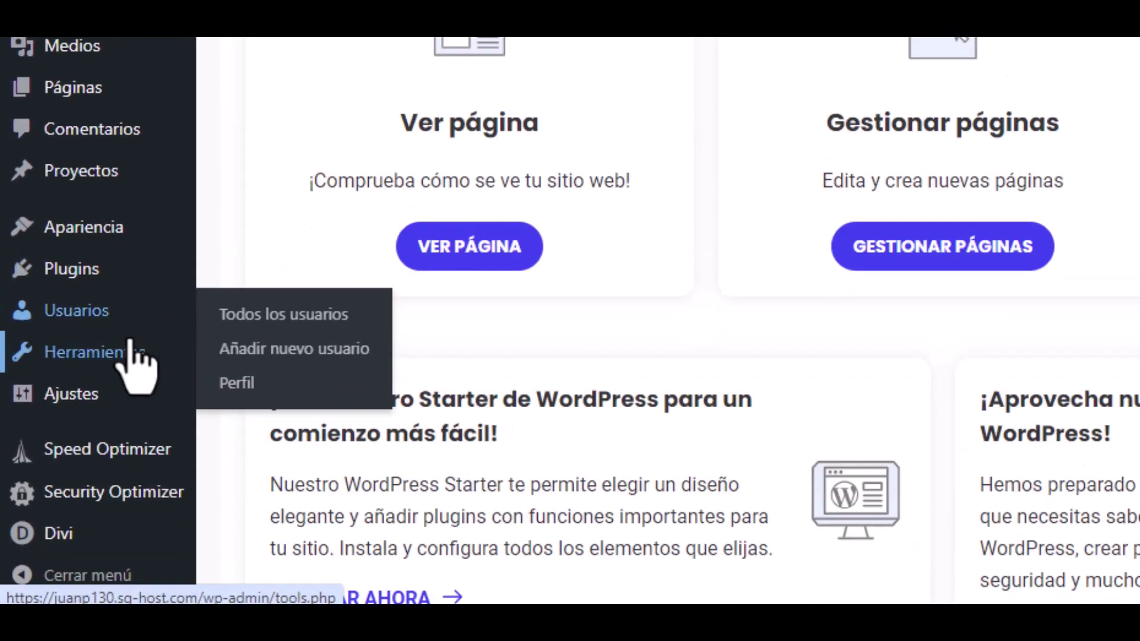
Step: Open the Divi theme options from the WordPress dashboard
scroll(113, 445, "down", 3)
mouse_move(67, 546)
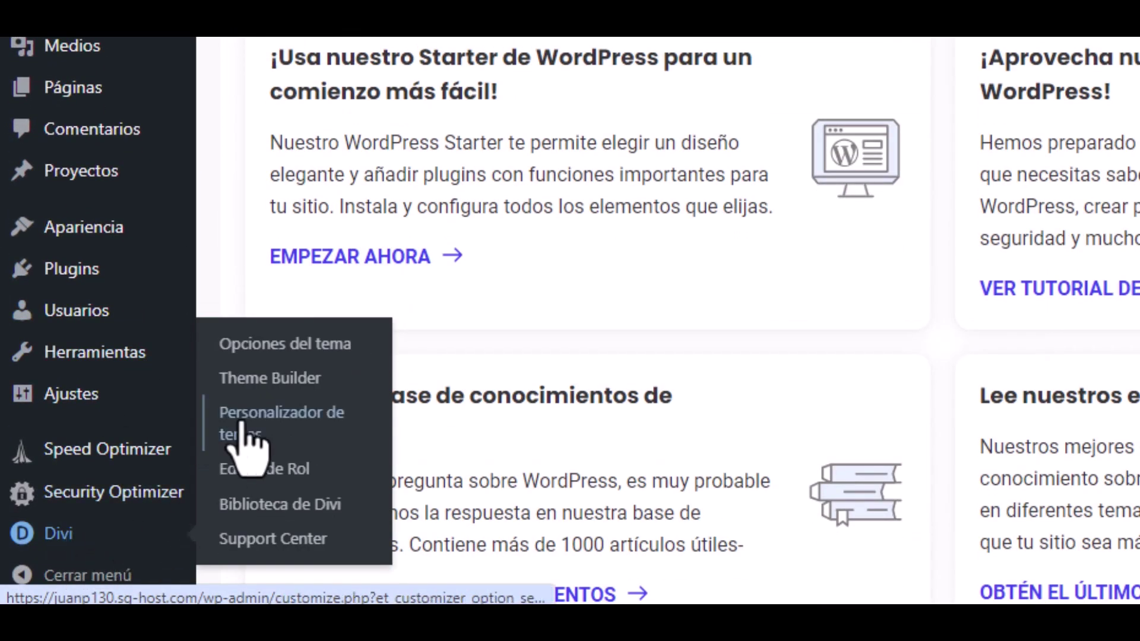
left_click(286, 345)
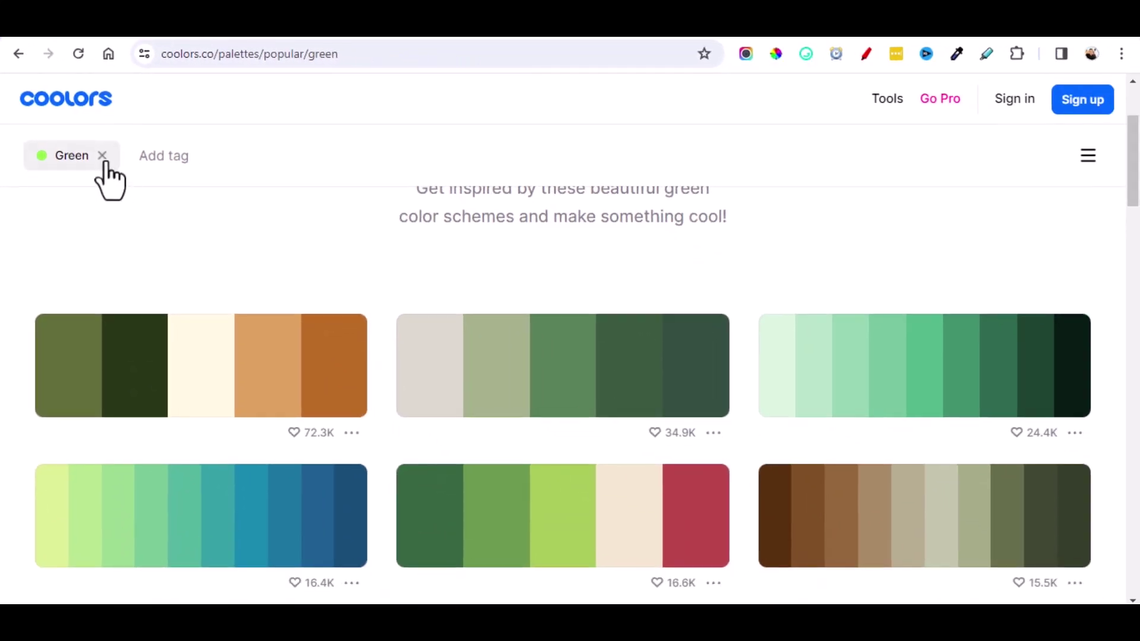
Step: In Coolors, reset the color tag and filter the popular palettes by Green
left_click(149, 211)
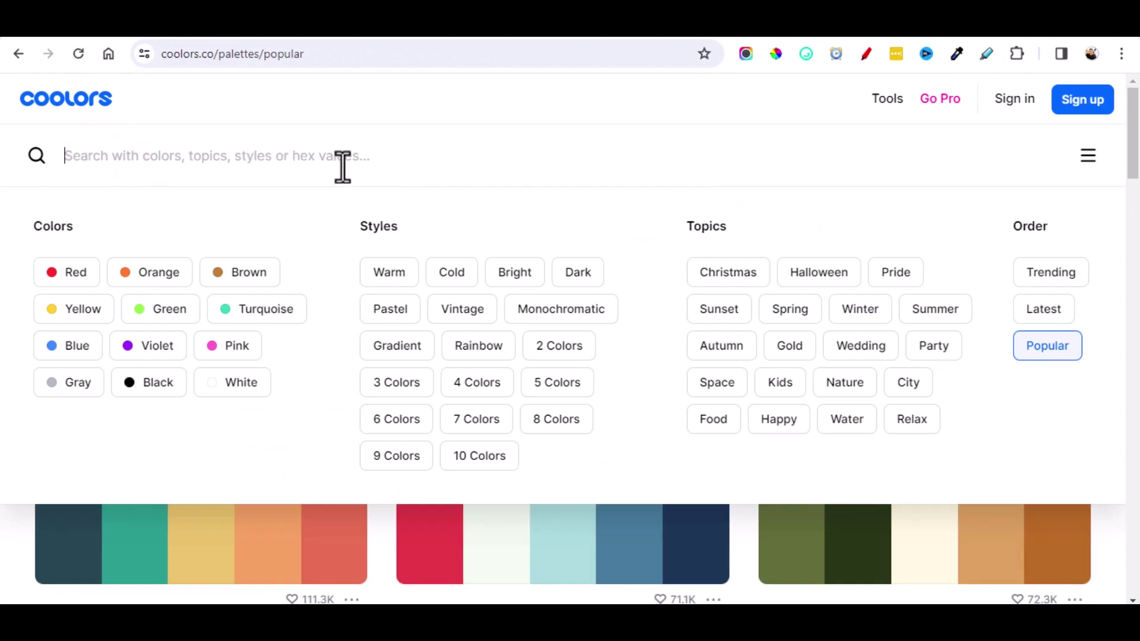
left_click(158, 317)
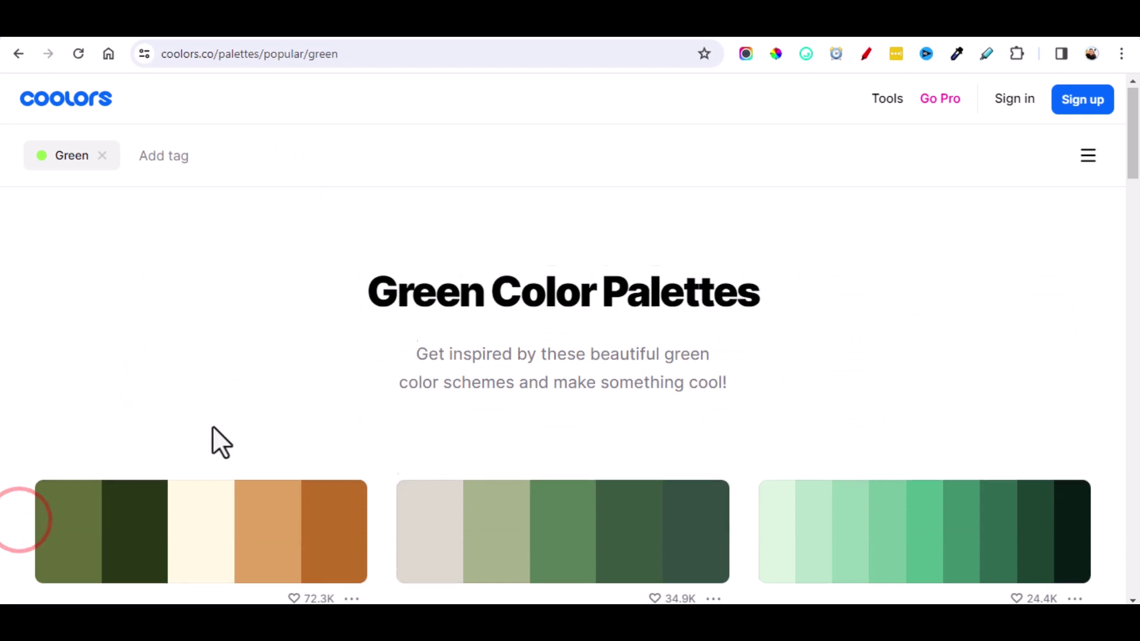
Step: Copy the blue code 004CFF from the notes into the first color of Divi's default color picker palette
scroll(238, 428, "down", 3)
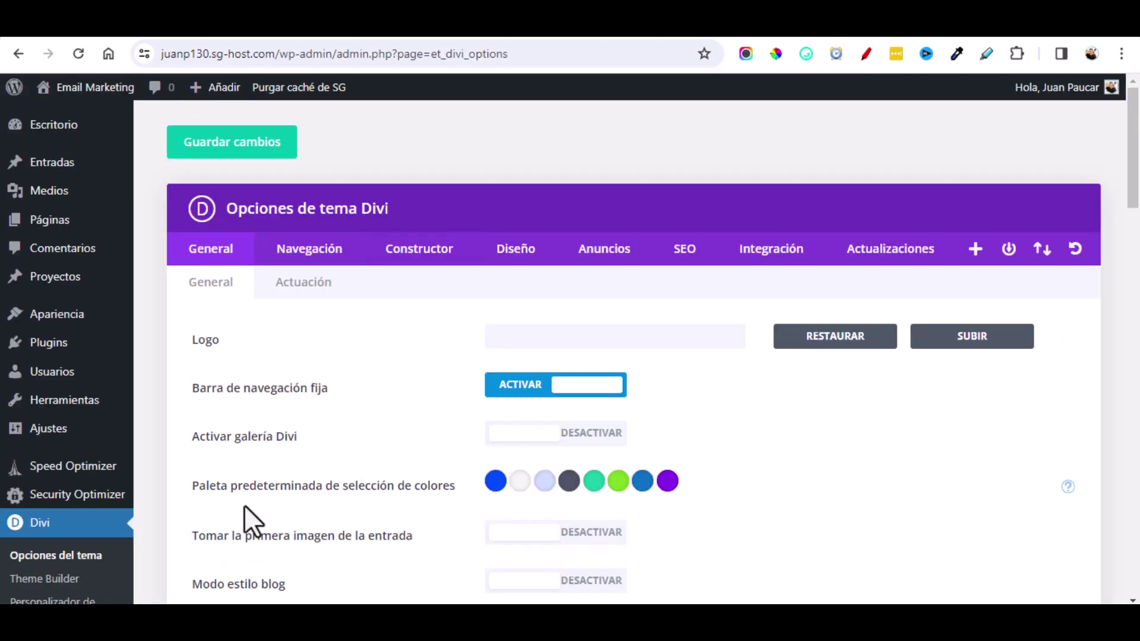
scroll(399, 388, "down", 3)
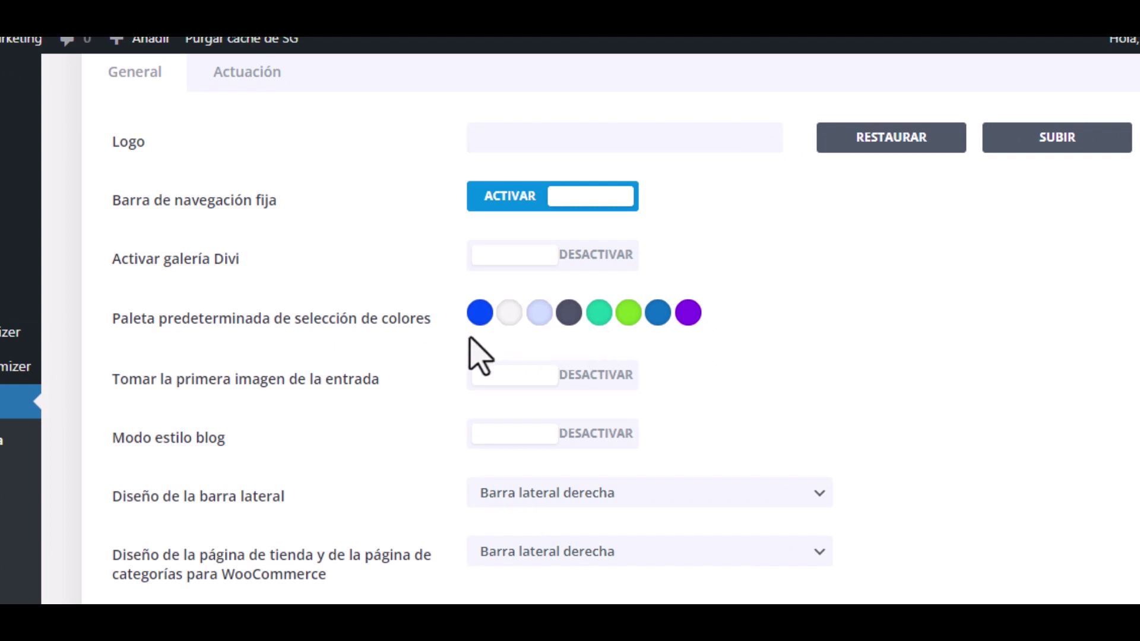
left_click(478, 313)
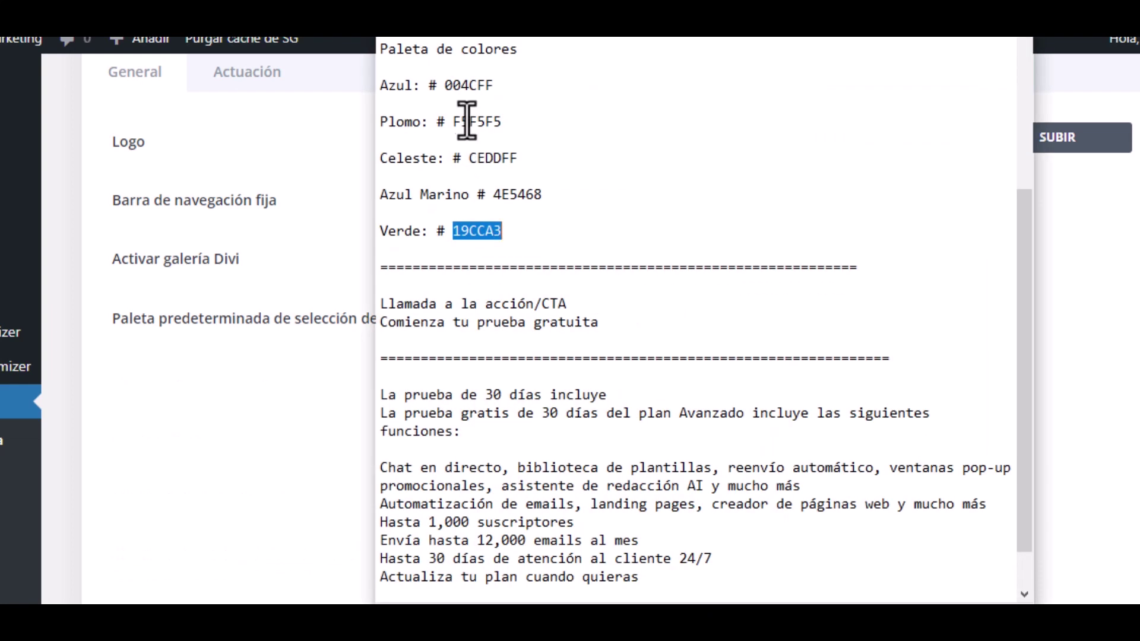
left_click(469, 126)
double_click(462, 87)
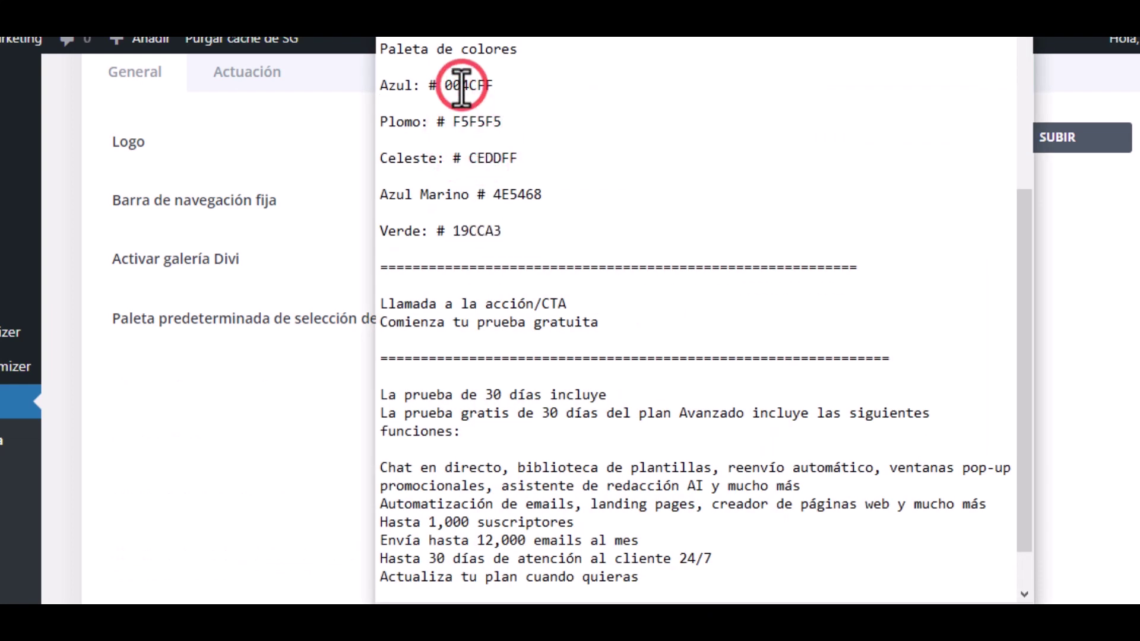
right_click(462, 86)
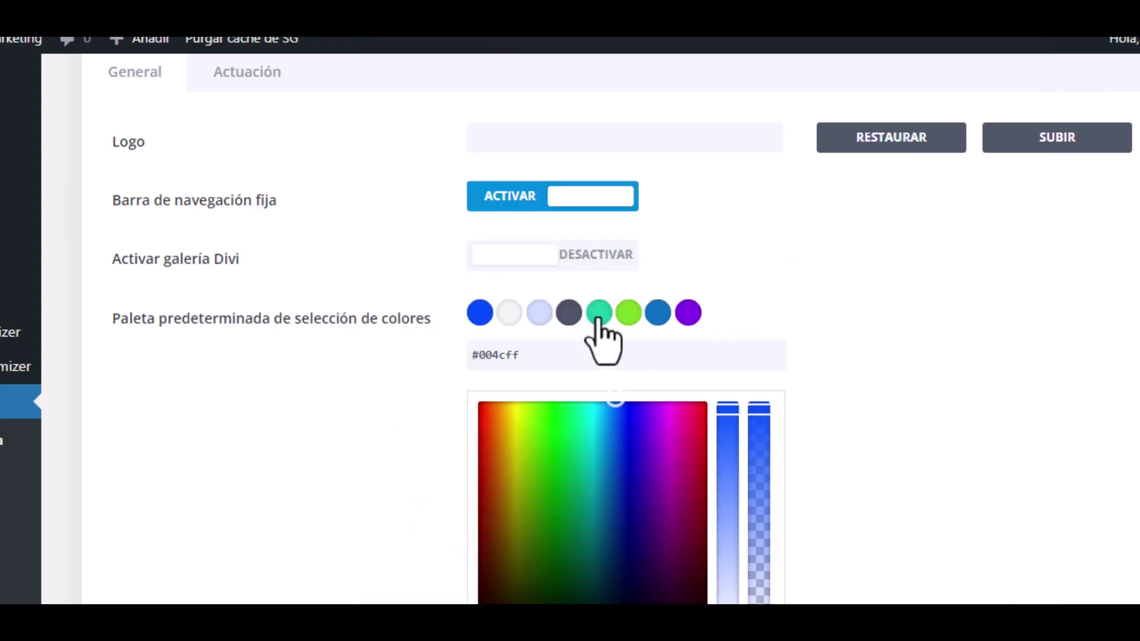
left_click(505, 356)
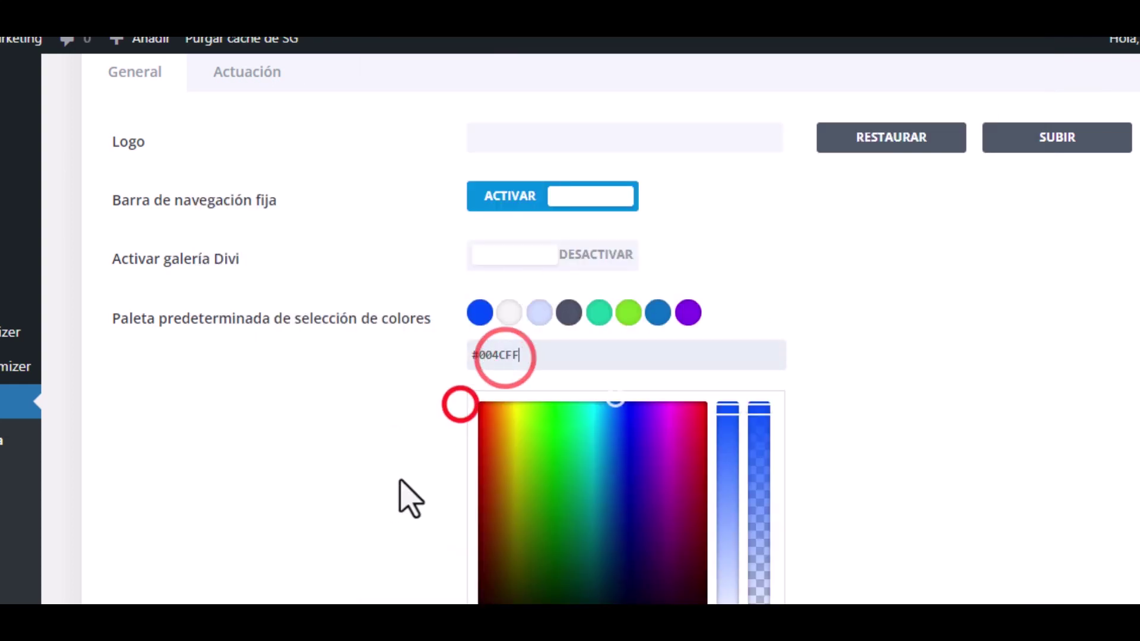
Step: Check the second, third and fourth colors of the default palette and save the theme options
left_click(511, 321)
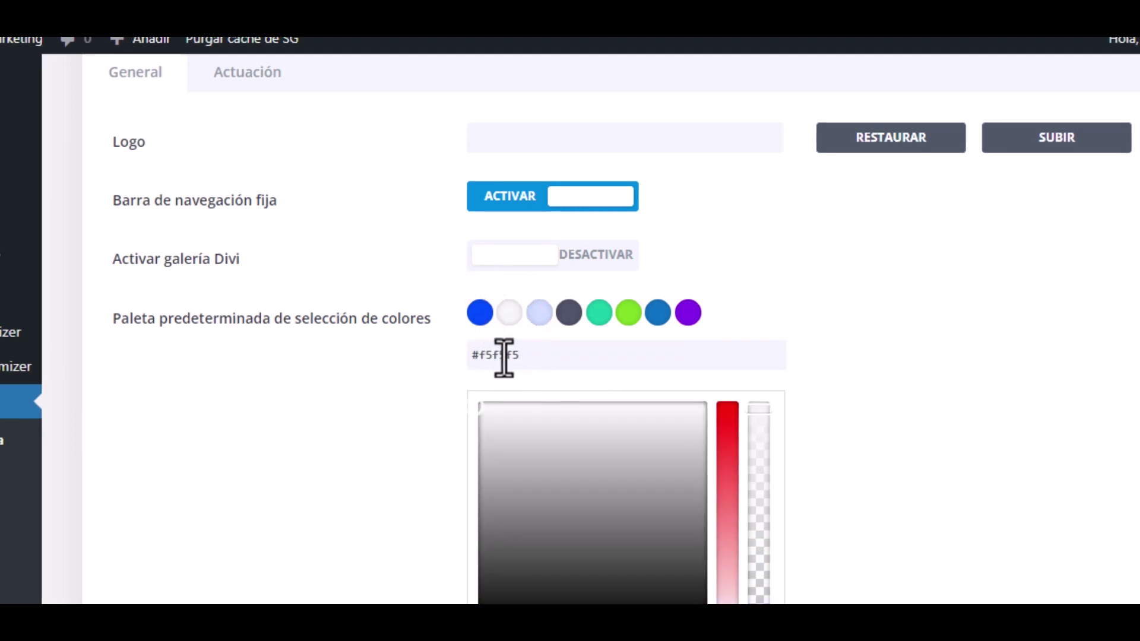
left_click(539, 314)
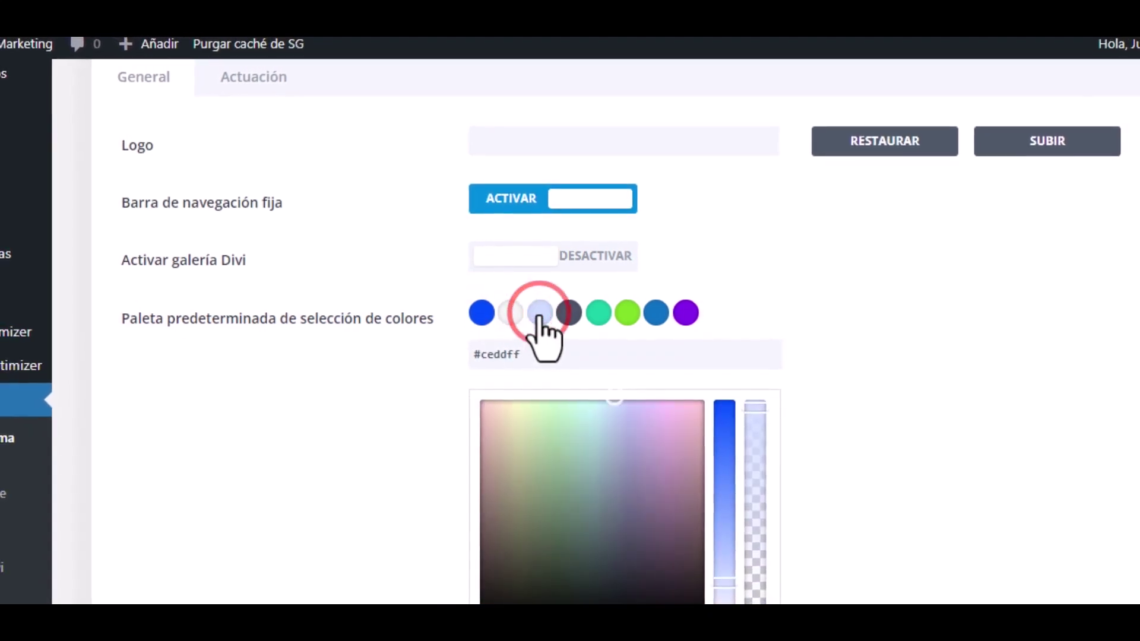
left_click(568, 313)
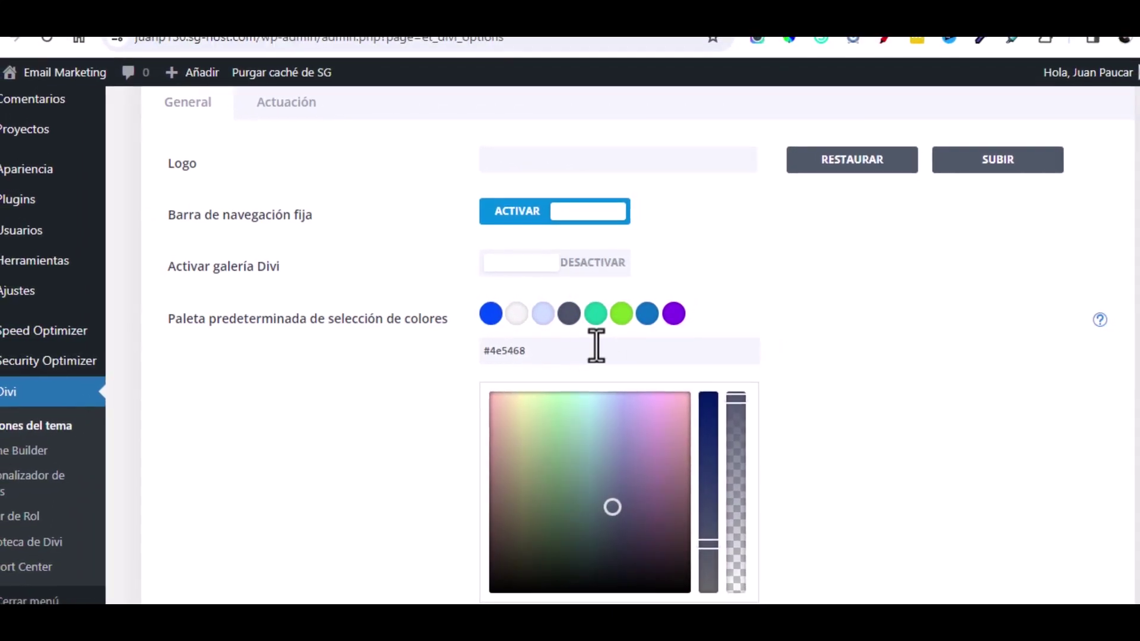
scroll(365, 377, "down", 2)
scroll(366, 376, "down", 15)
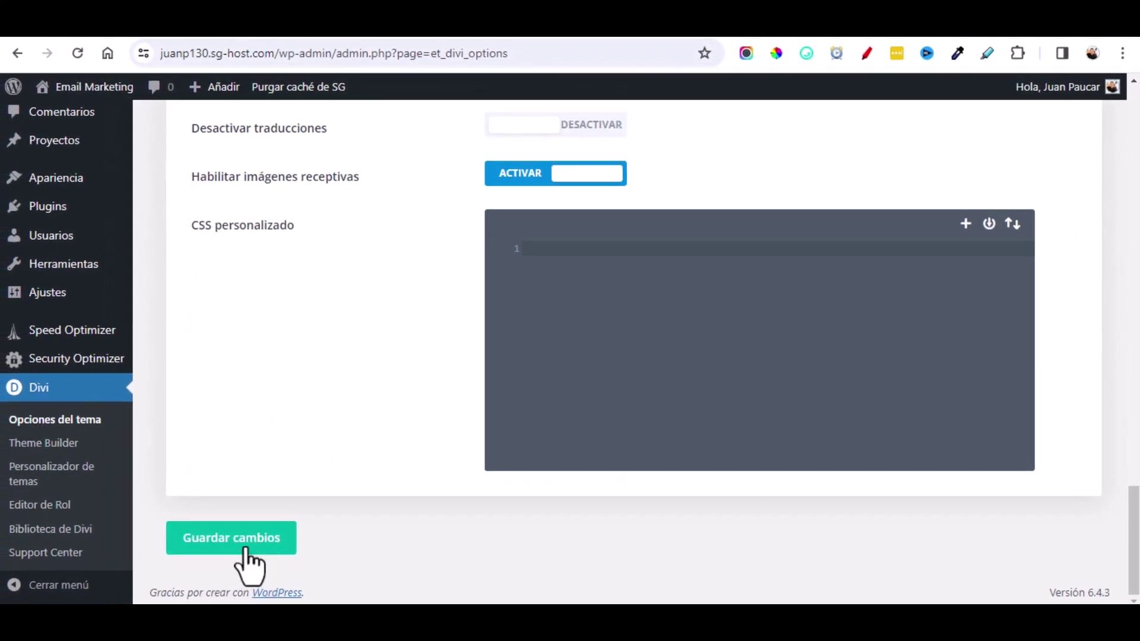
left_click(246, 547)
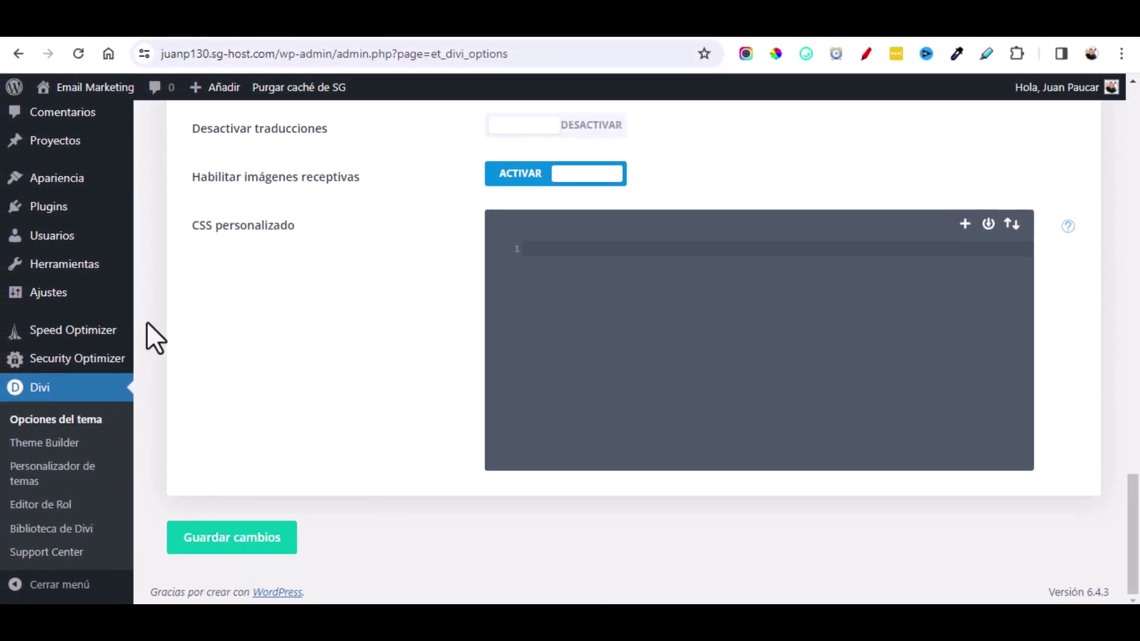
Step: Create a new page titled "Inicio" and assign it the Blank Page template
scroll(118, 314, "up", 4)
mouse_move(50, 228)
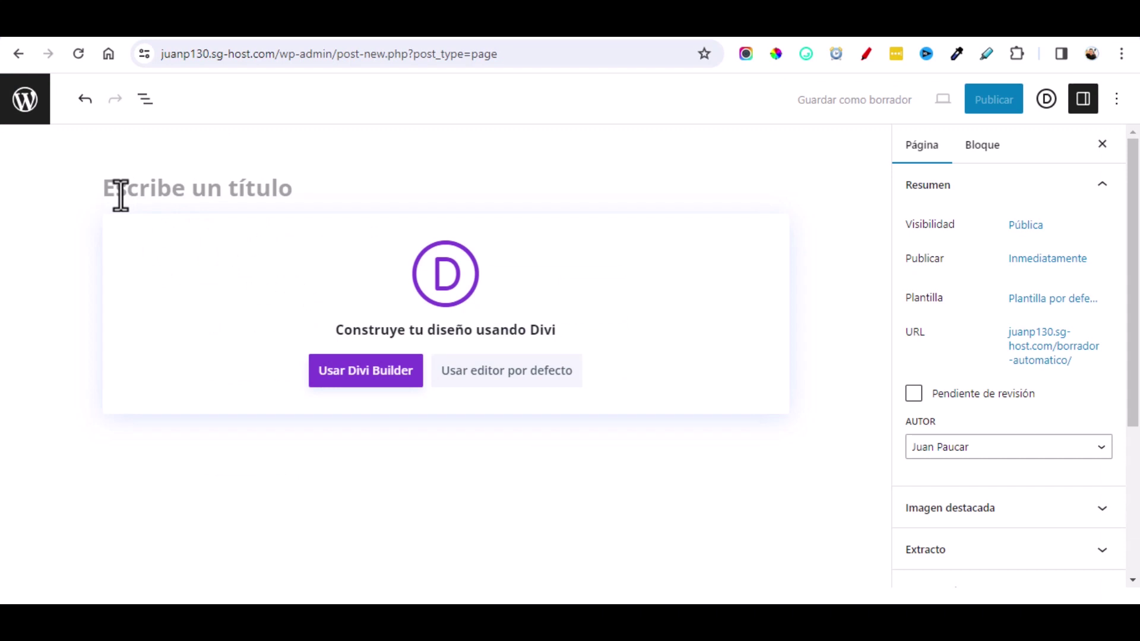
type("Inicio")
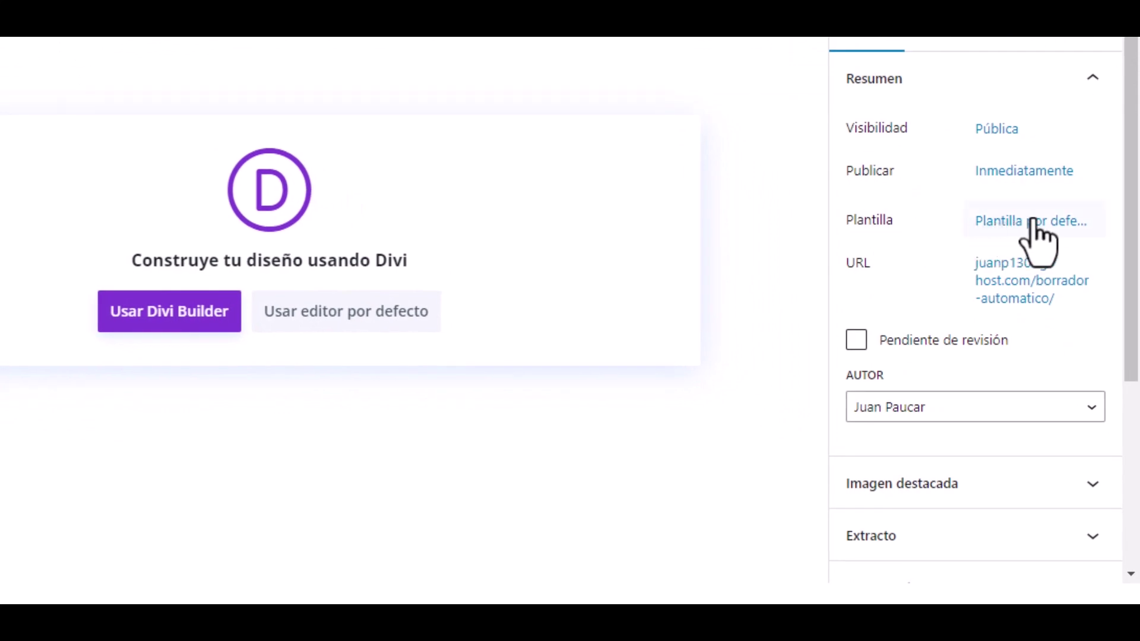
left_click(995, 220)
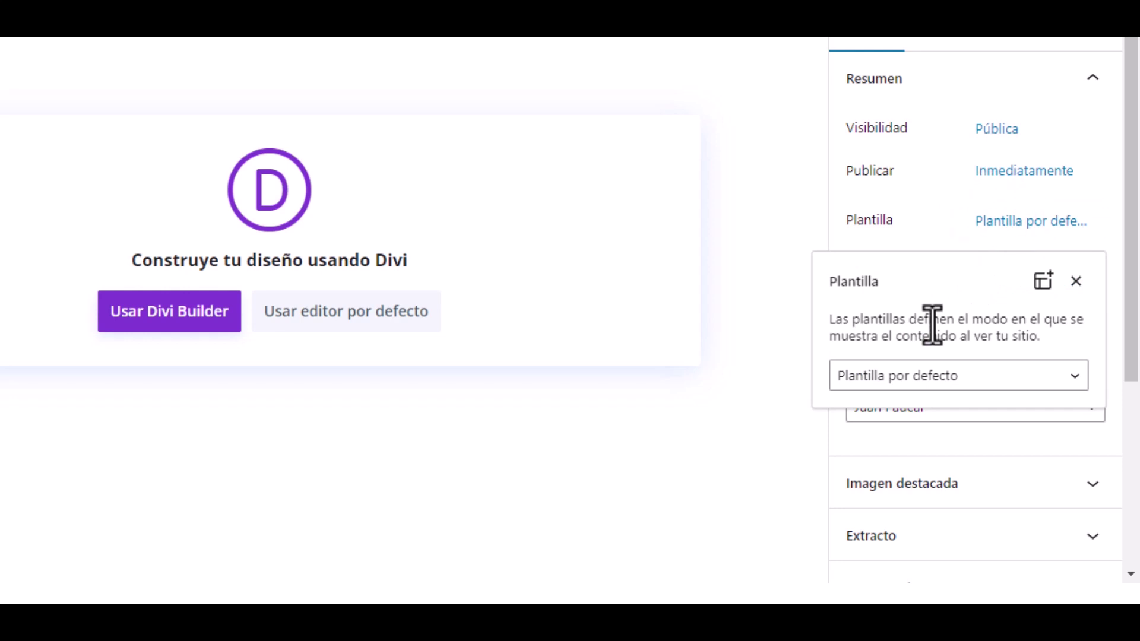
left_click(1074, 376)
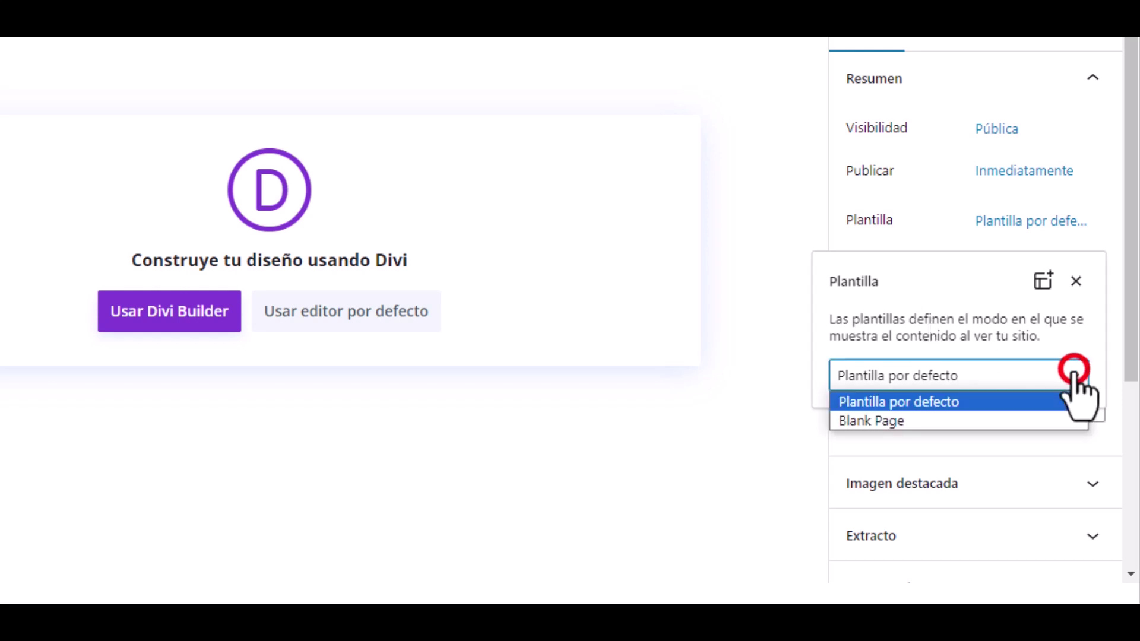
left_click(875, 421)
left_click(850, 231)
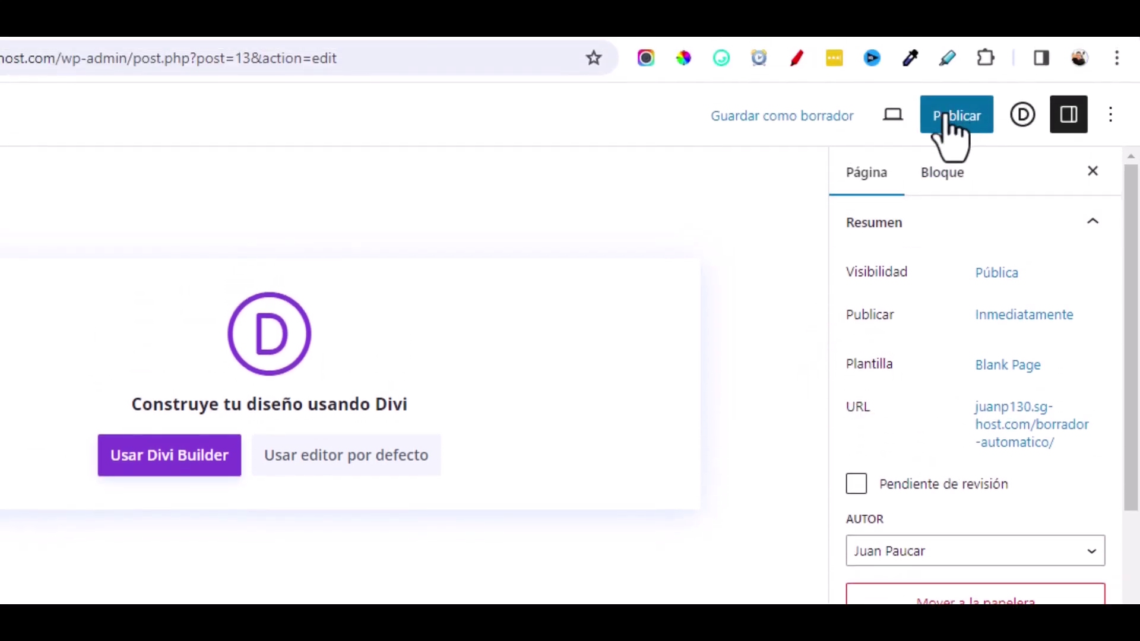
Step: Publish the page and start building it from scratch with Divi Builder
left_click(950, 121)
left_click(940, 122)
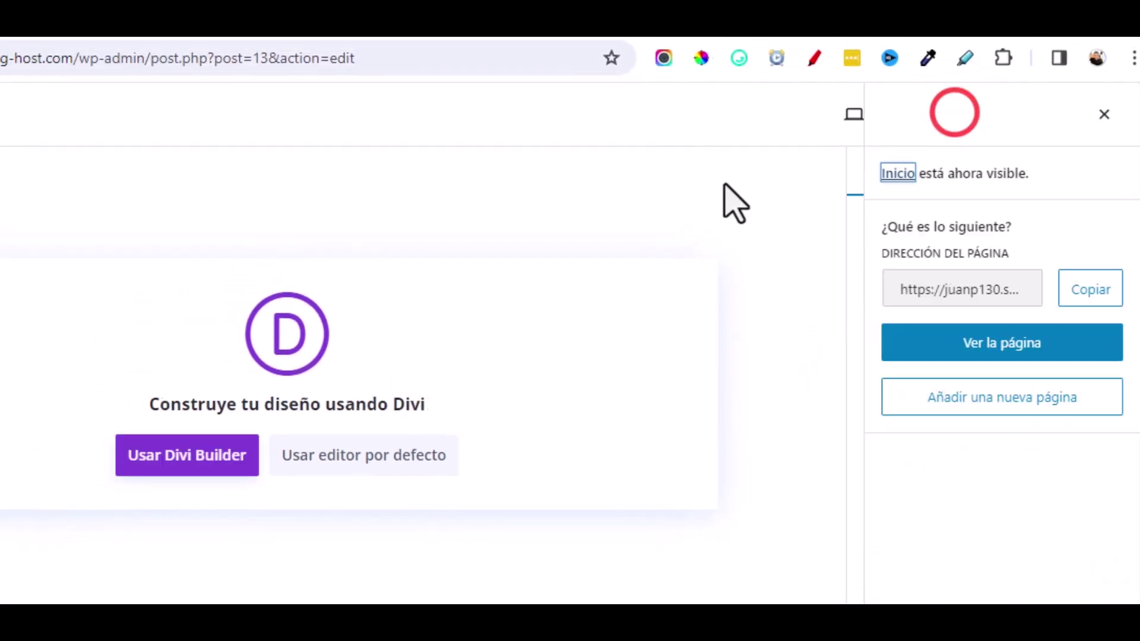
left_click(249, 455)
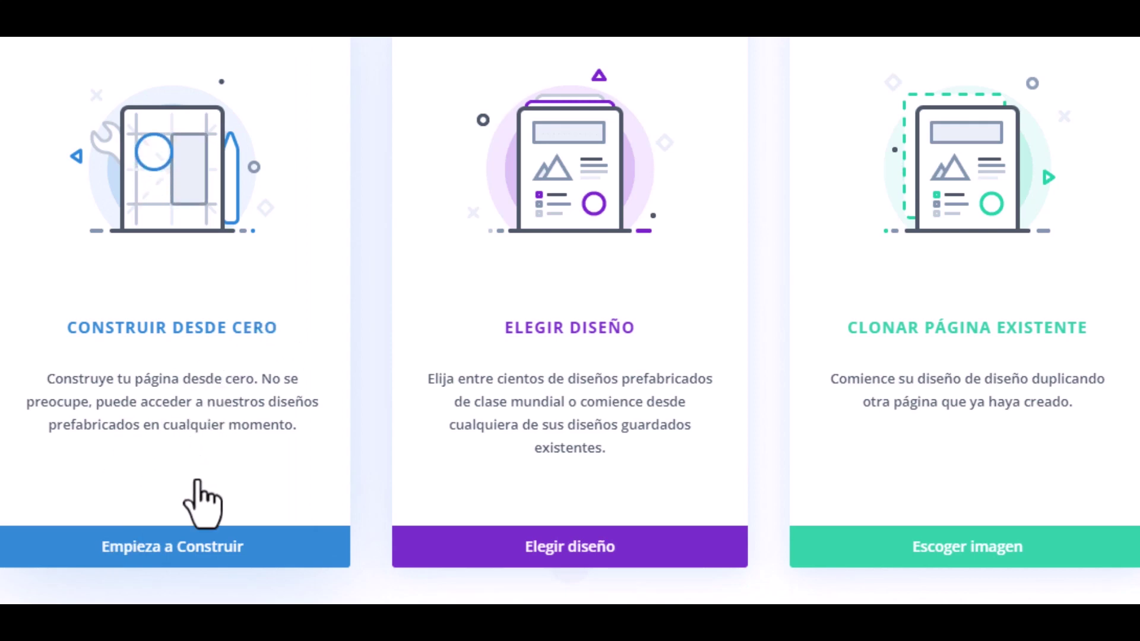
left_click(158, 549)
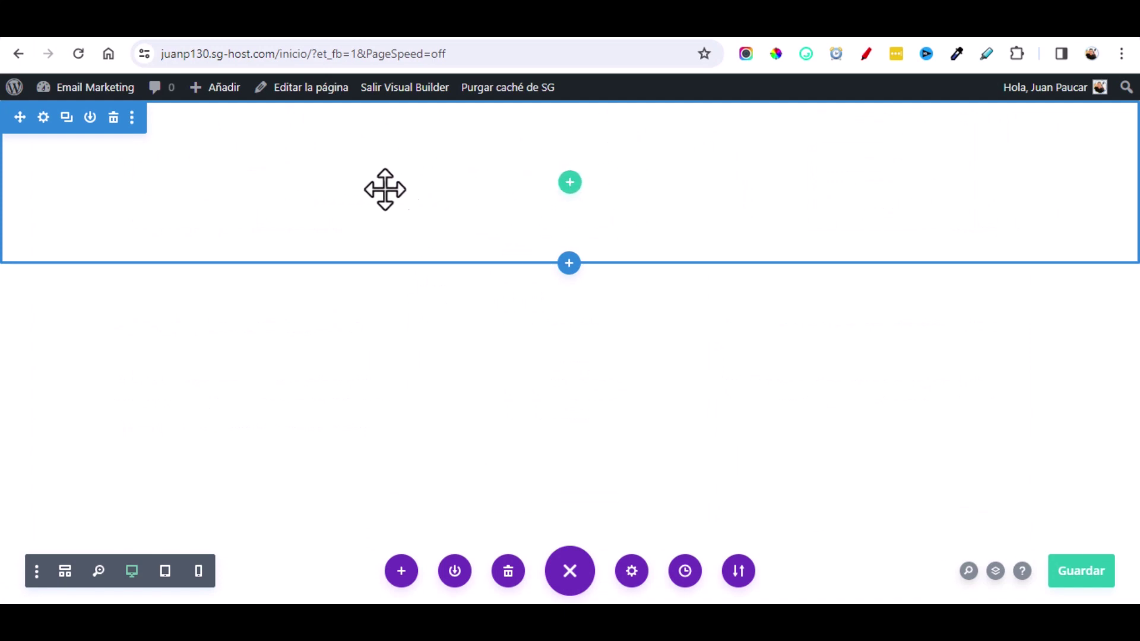
Step: Give the empty section the palette's first blue as its background color and save the section settings
left_click(44, 118)
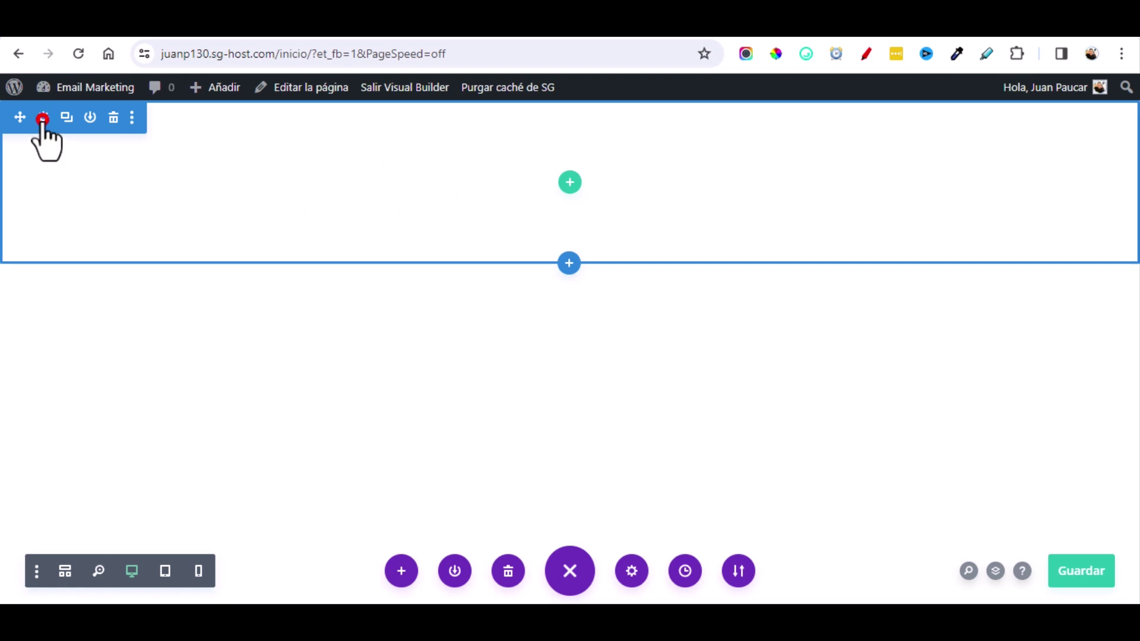
left_click(752, 336)
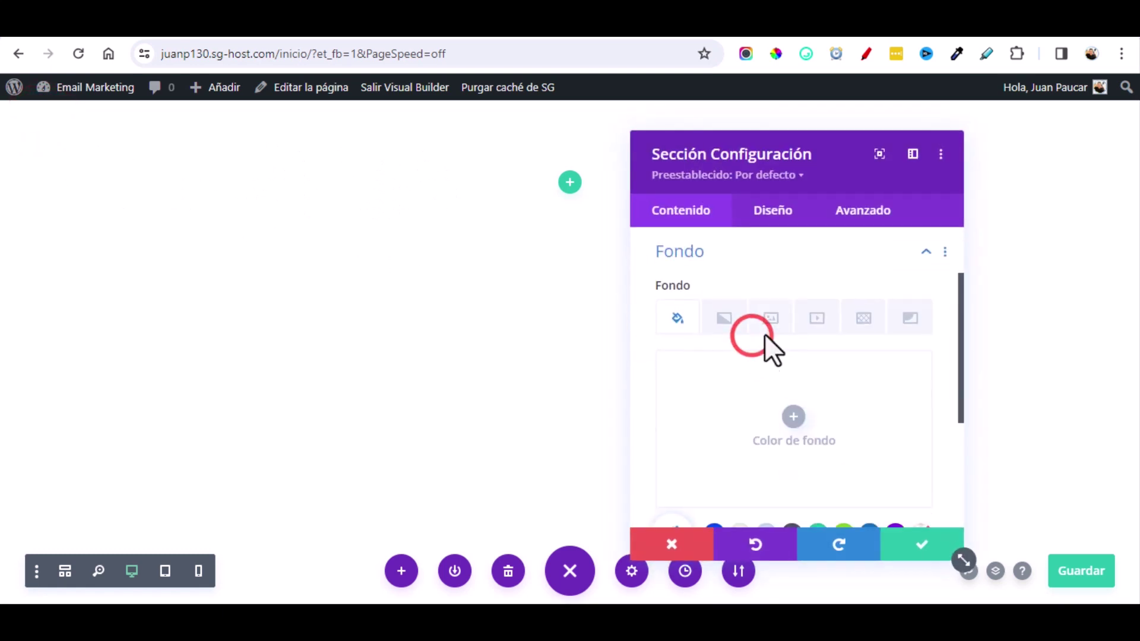
scroll(732, 377, "down", 2)
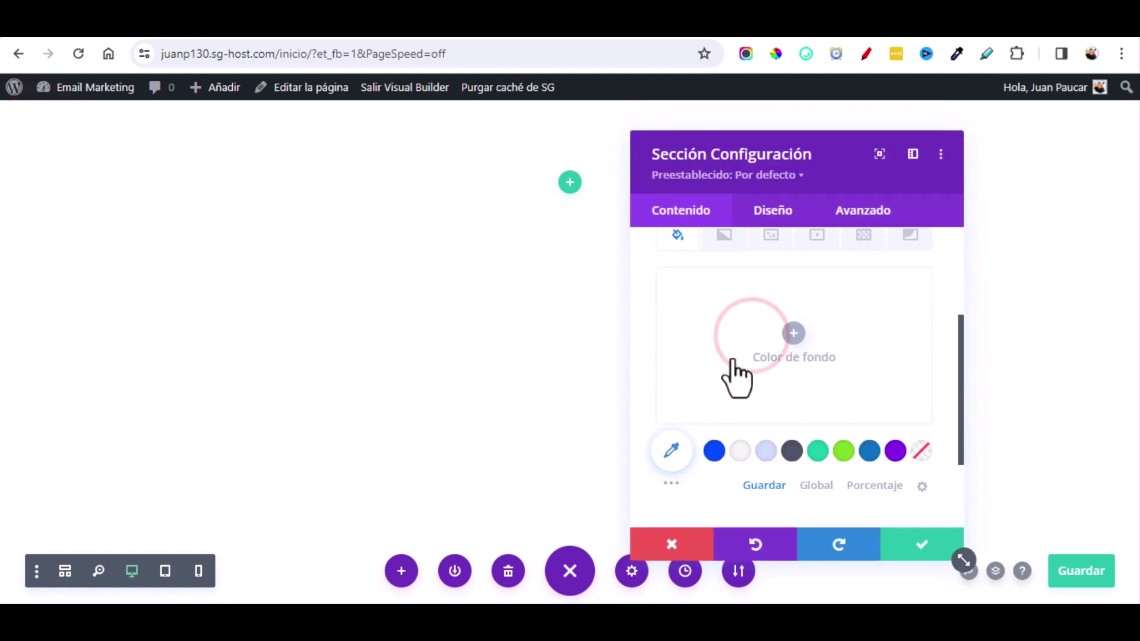
left_click(715, 453)
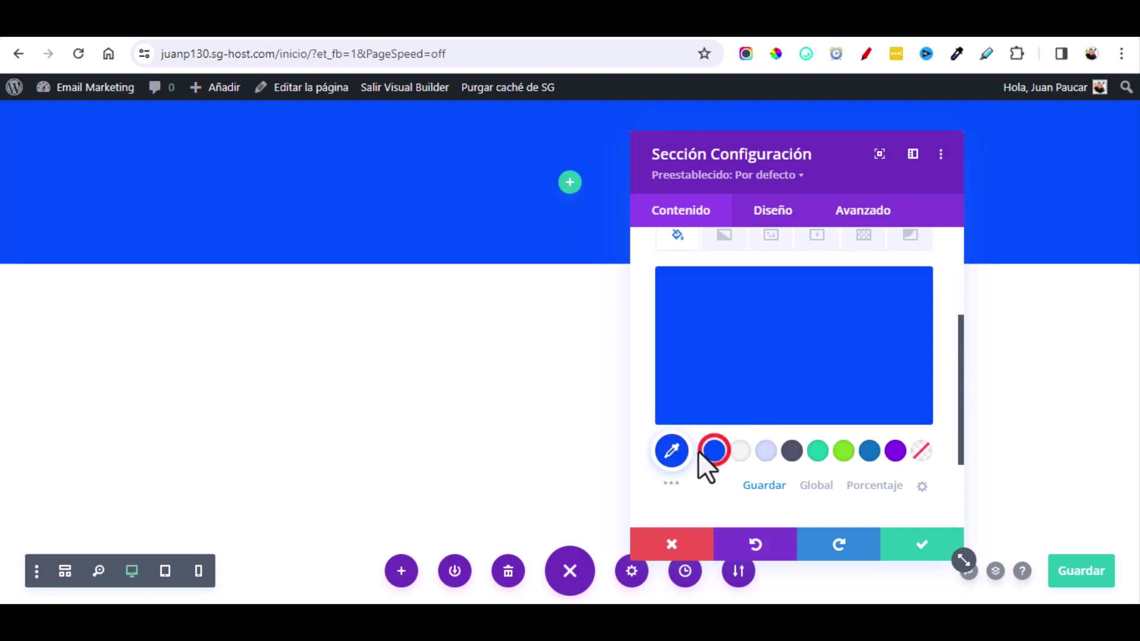
left_click(924, 547)
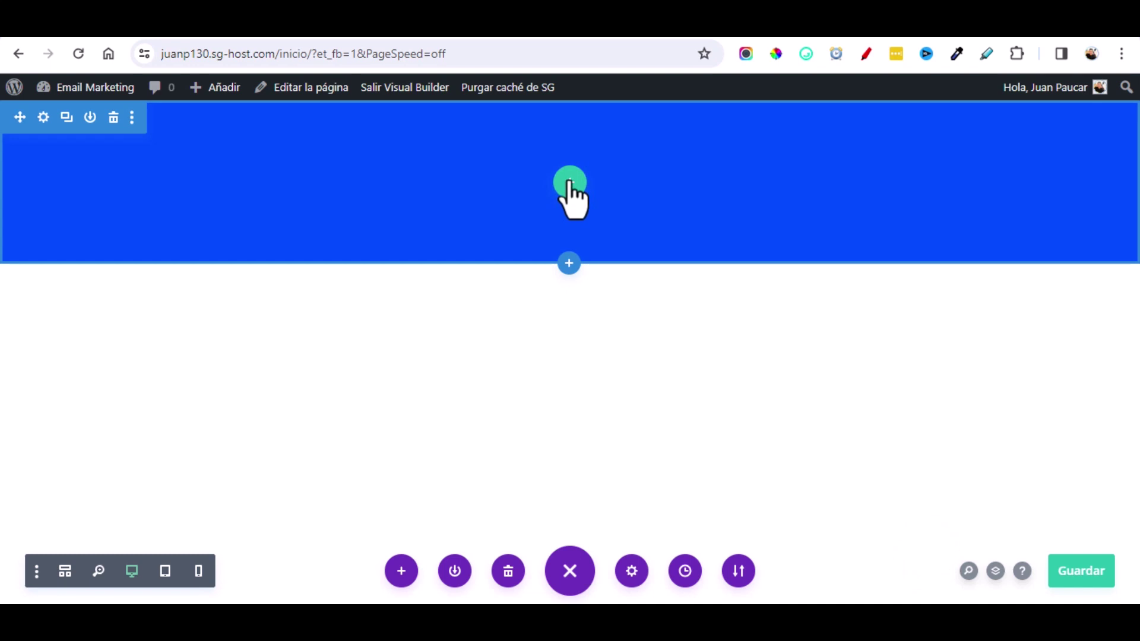
Step: Insert a single-column row in the blue section and add an Imagen module to it
left_click(570, 184)
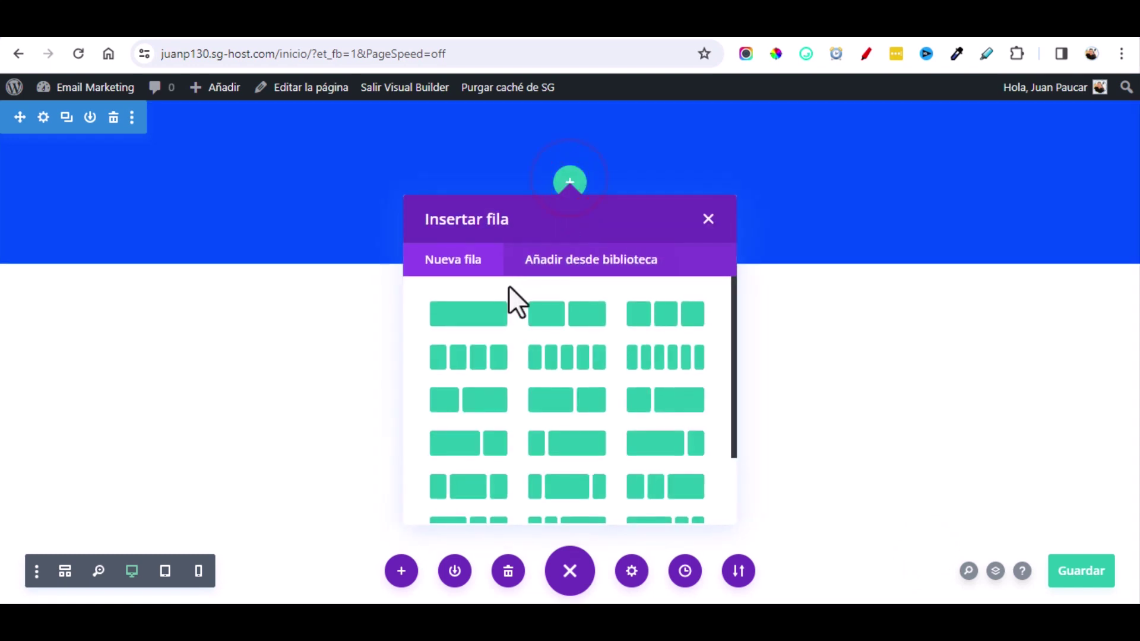
left_click(473, 325)
left_click(473, 315)
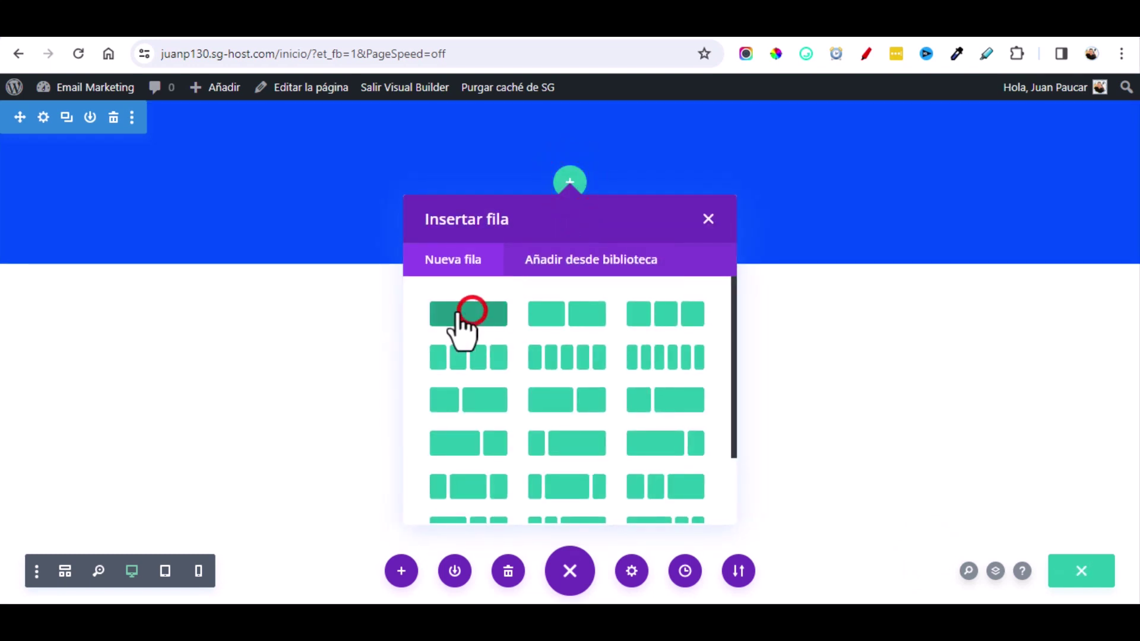
left_click(482, 320)
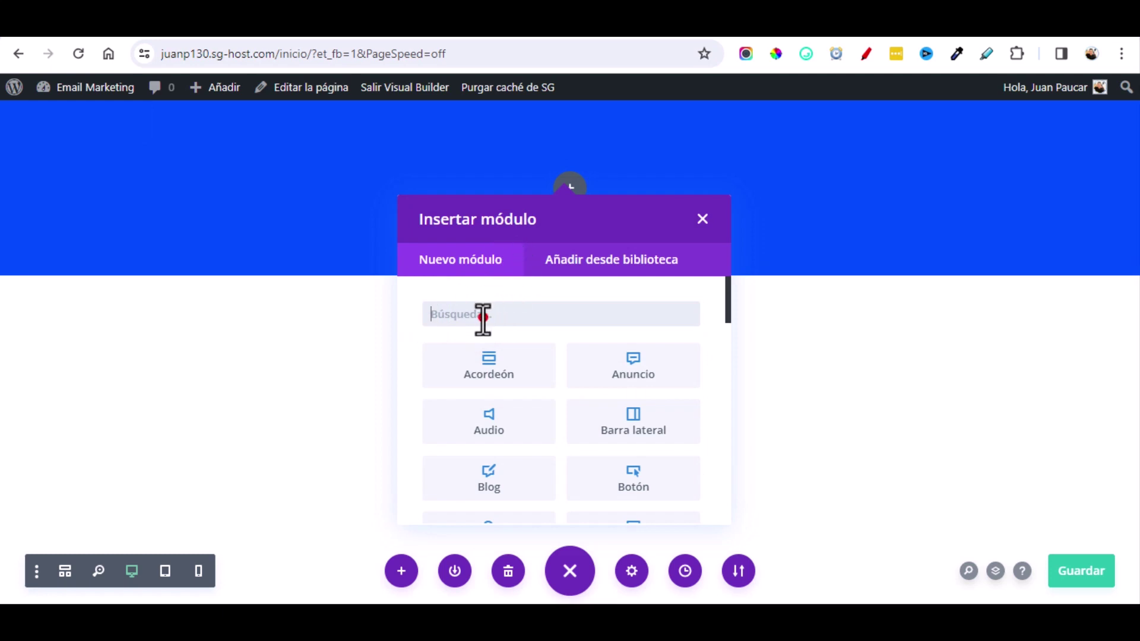
type("ima")
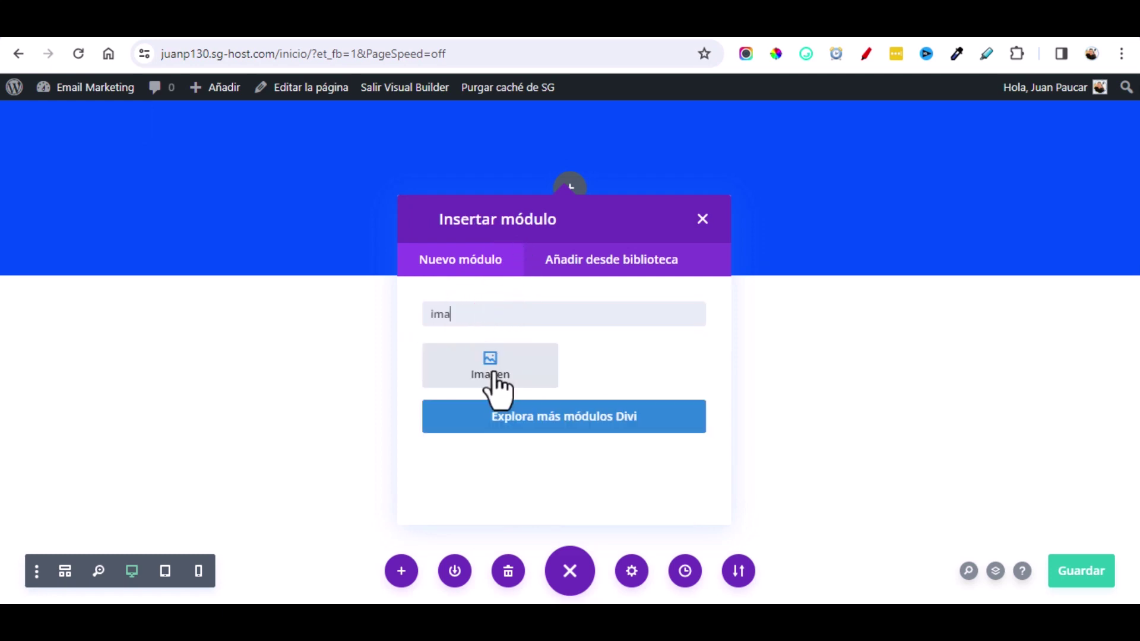
left_click(493, 369)
Step: Set the module's image to EMAILMARKETING.png from the media library
left_click(804, 404)
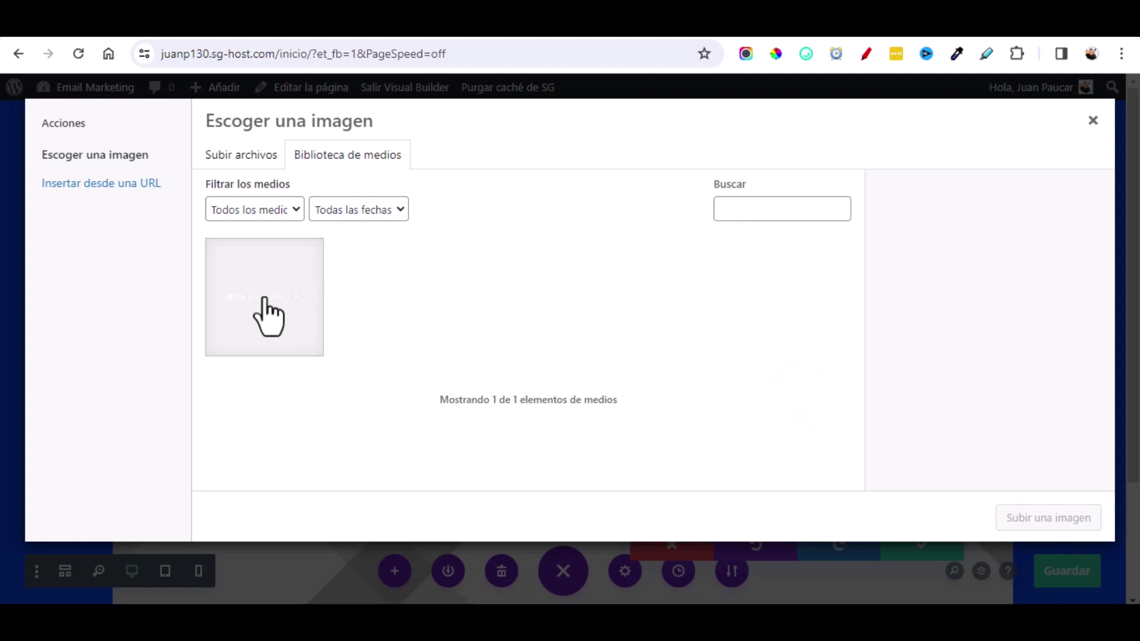
left_click(265, 300)
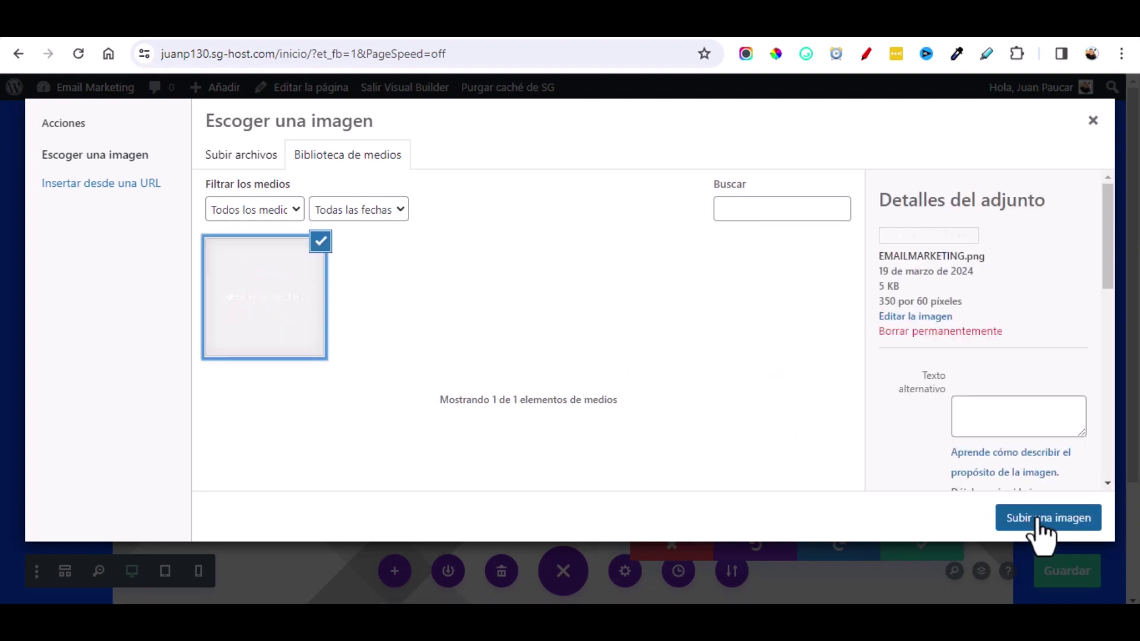
left_click(1039, 521)
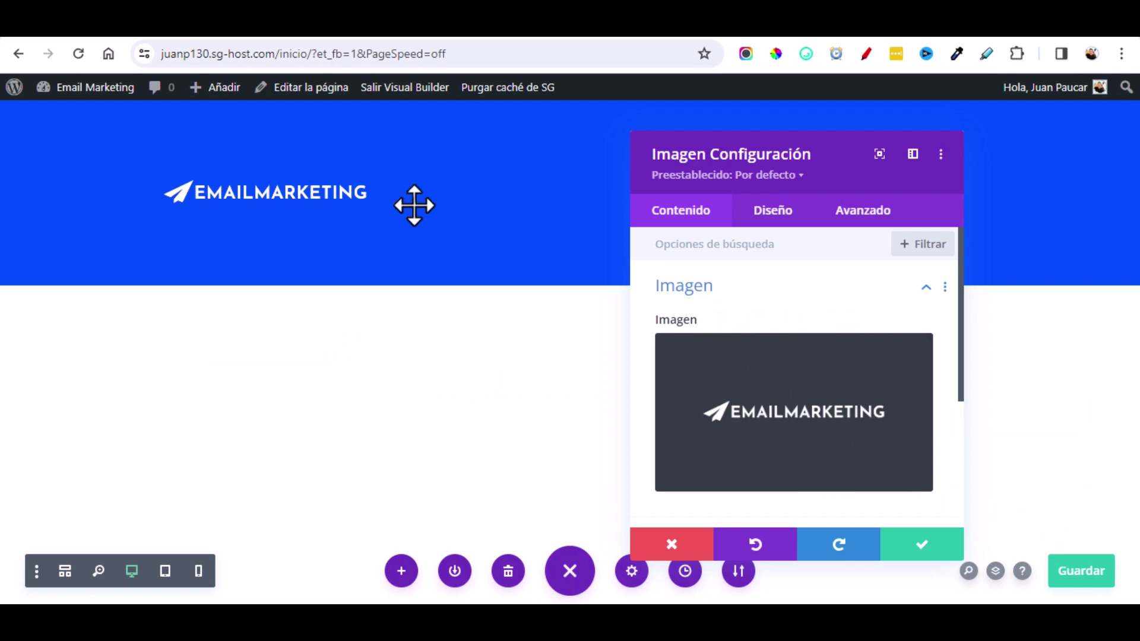
Step: Center the logo image within its row and save the module settings
left_click(773, 213)
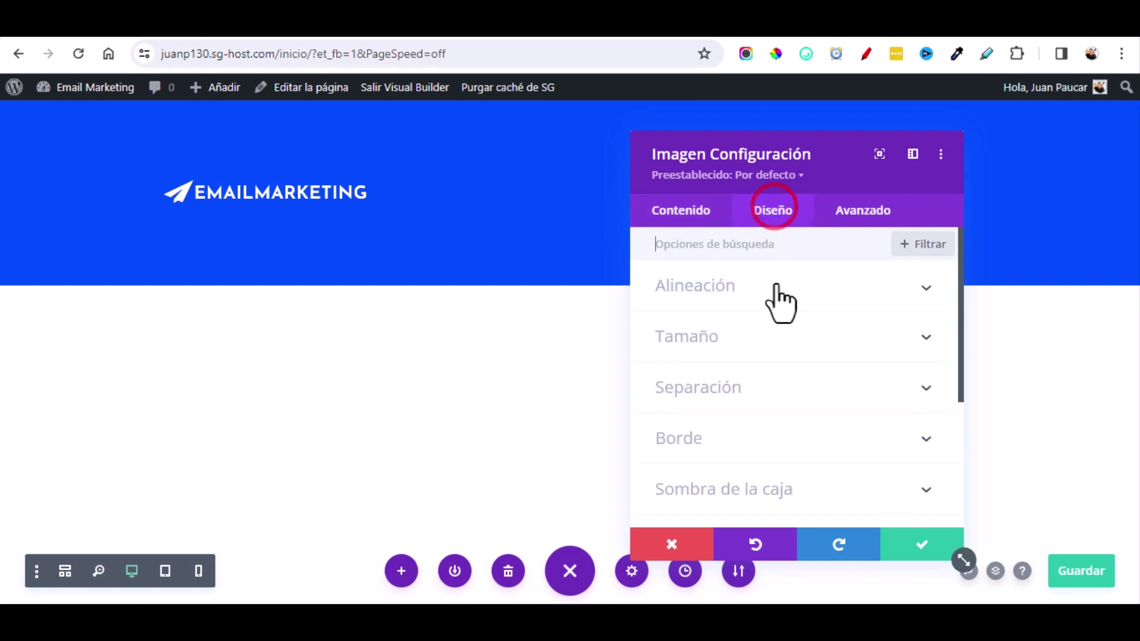
left_click(774, 288)
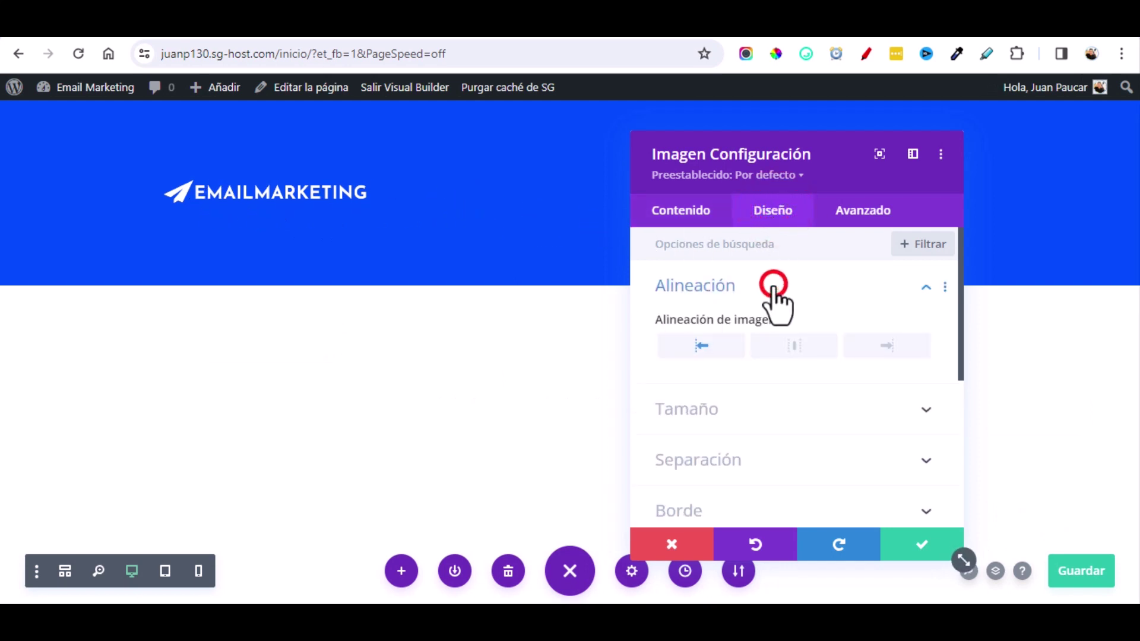
left_click(795, 346)
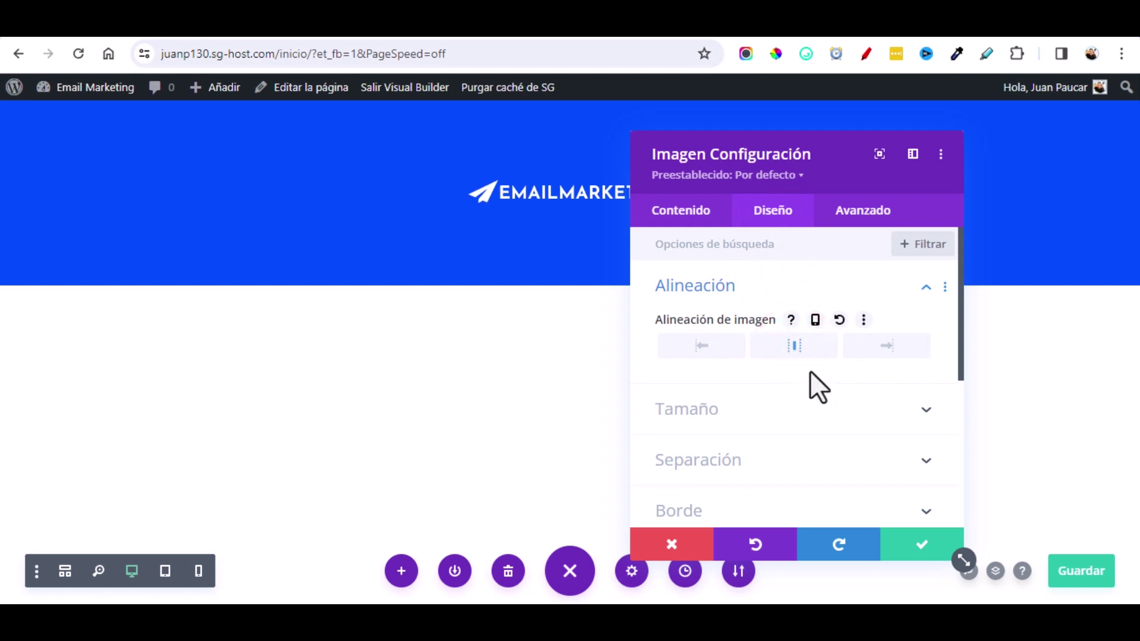
left_click(920, 546)
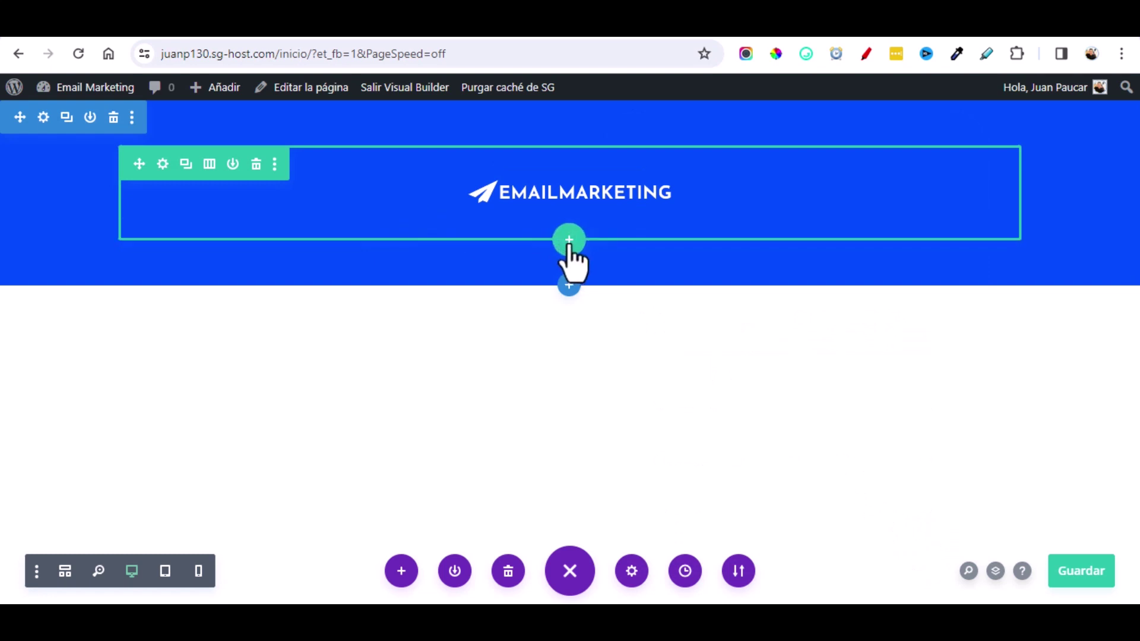
Step: Insert a two-column row below the logo row and add a Texto module to its first column
left_click(568, 241)
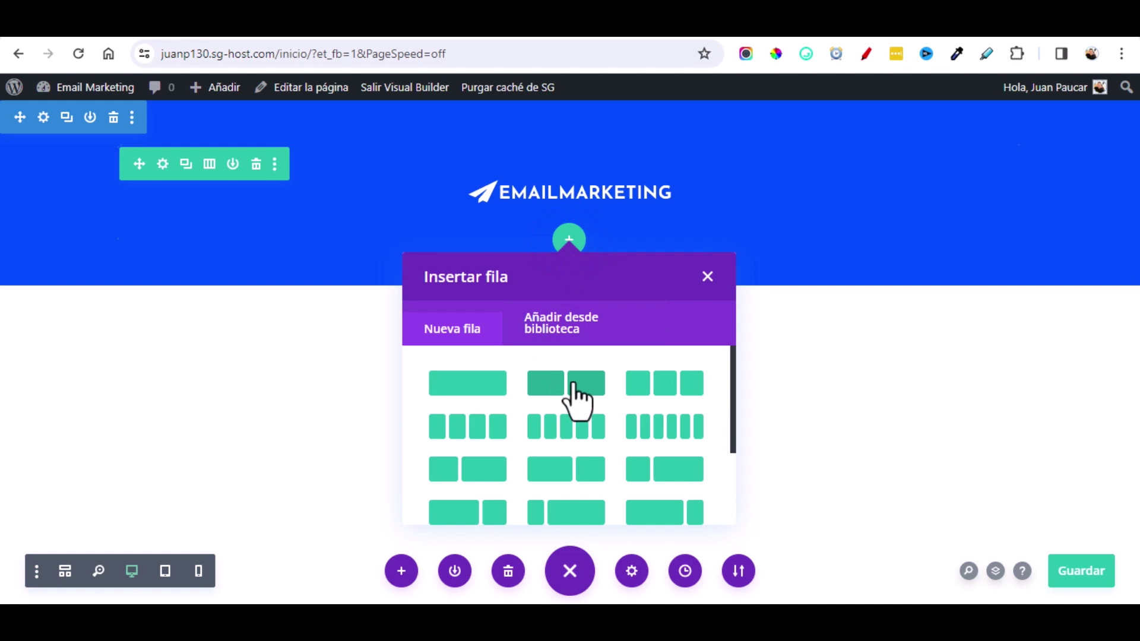
left_click(446, 331)
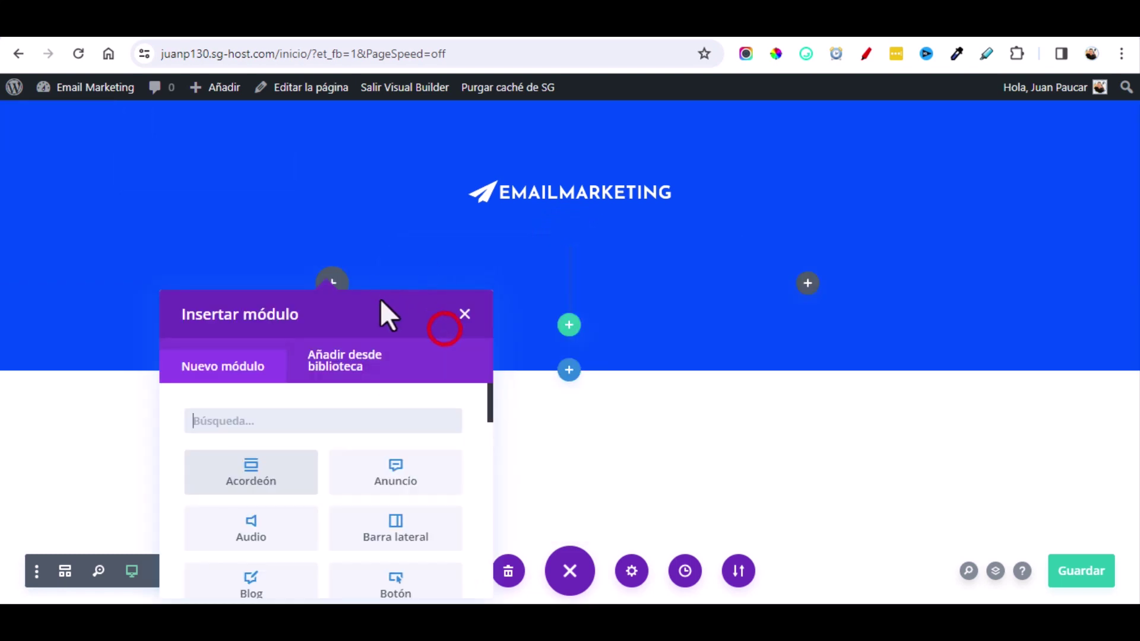
left_click(268, 421)
type("tex")
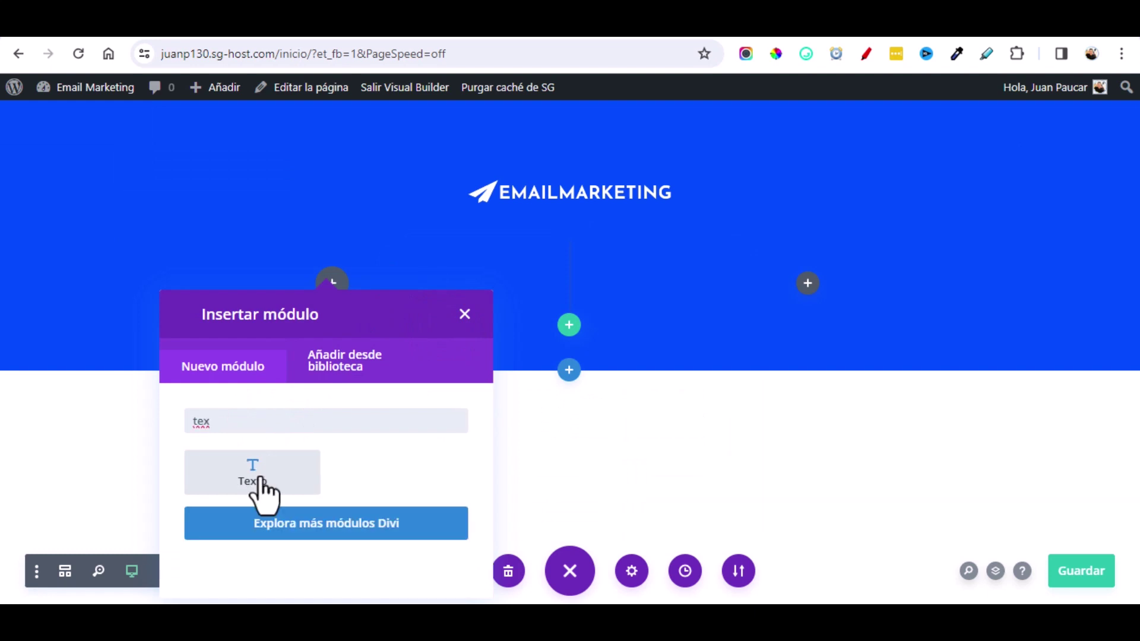
left_click(256, 475)
Step: Replace the module's placeholder text with "Automatiza tu marketing con unos simples clics", copied from the reference landing page
scroll(766, 484, "down", 2)
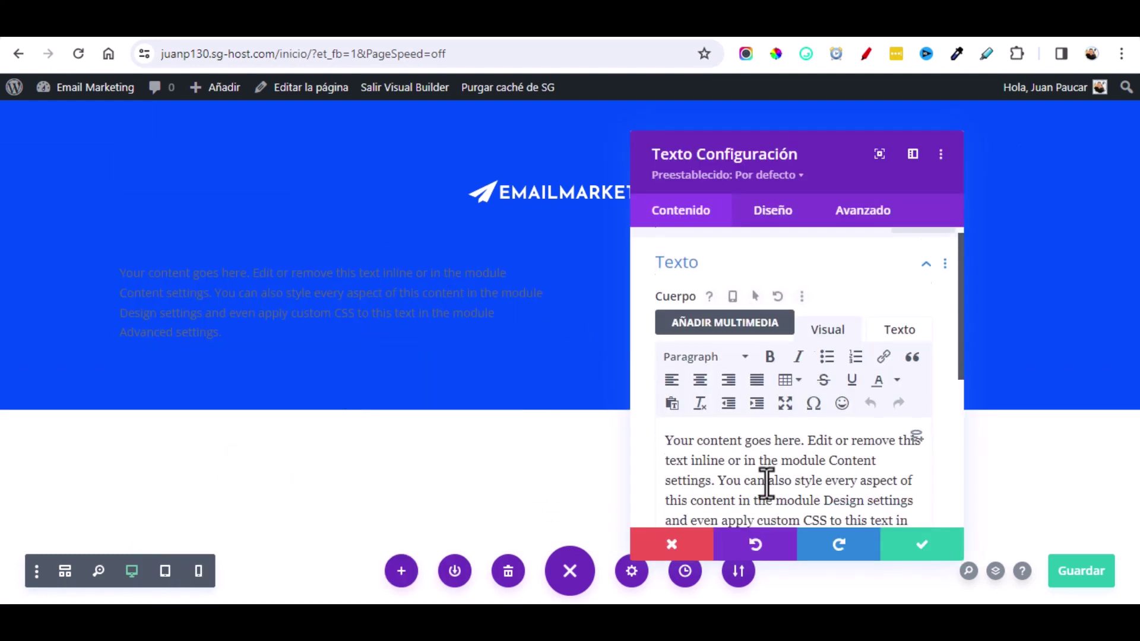
scroll(766, 484, "down", 1)
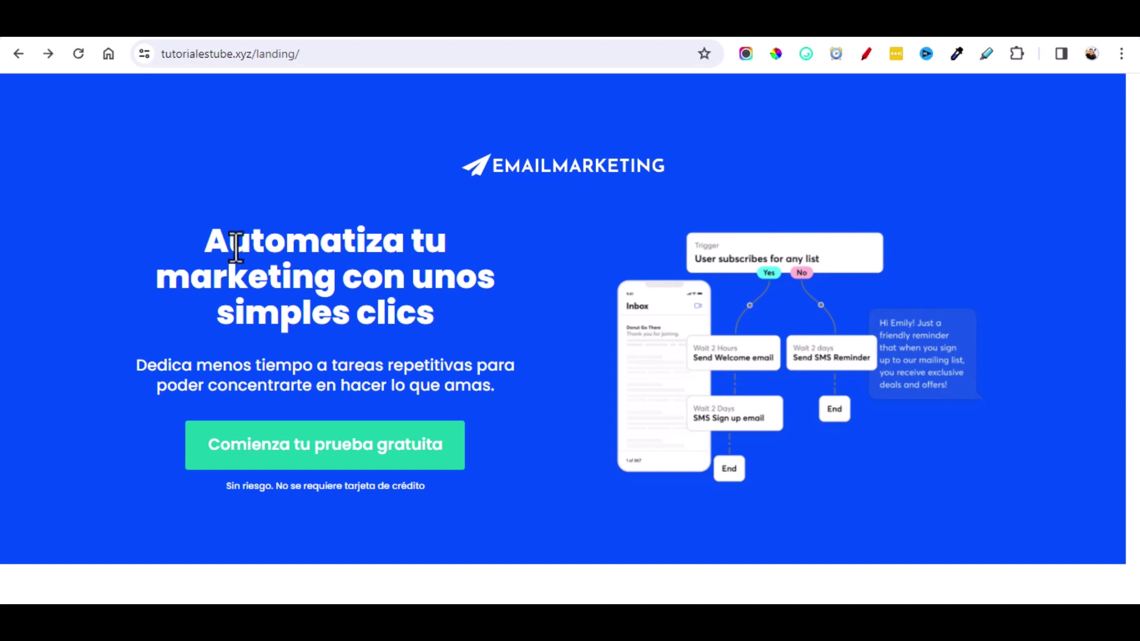
left_click_drag(448, 315, 368, 275)
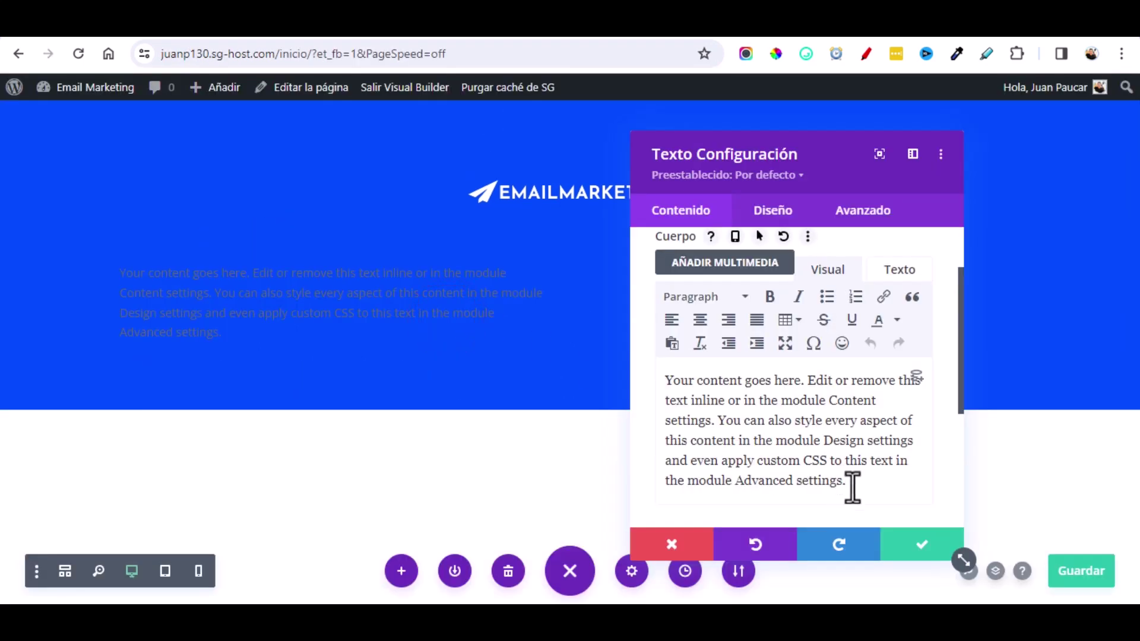
left_click_drag(852, 485, 745, 428)
key("ctrl+a")
key("Delete")
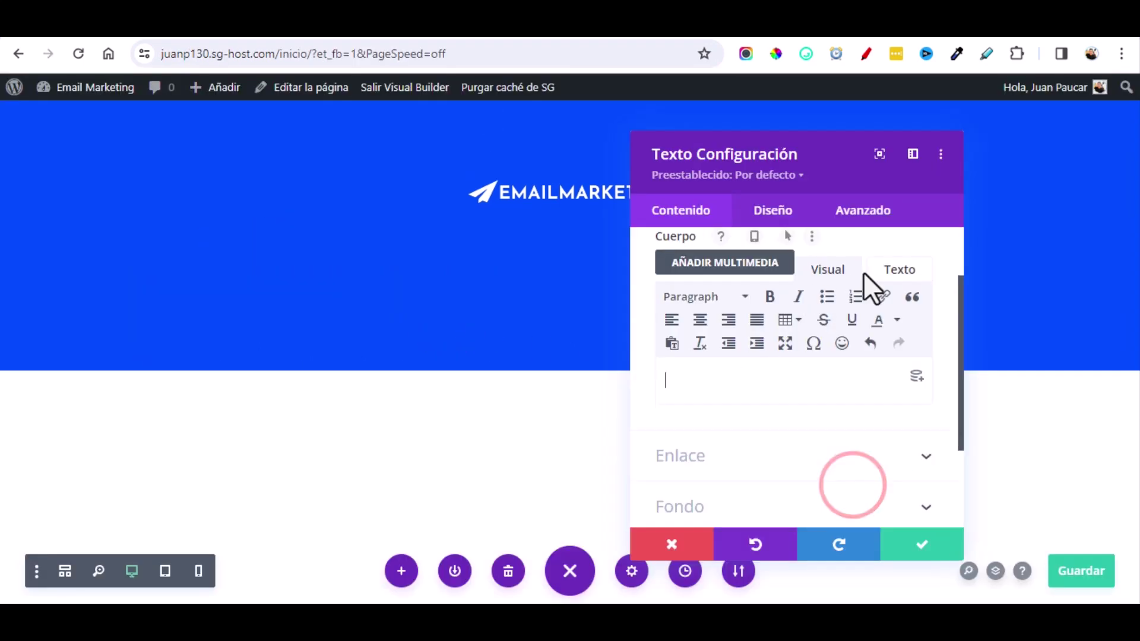
left_click(899, 272)
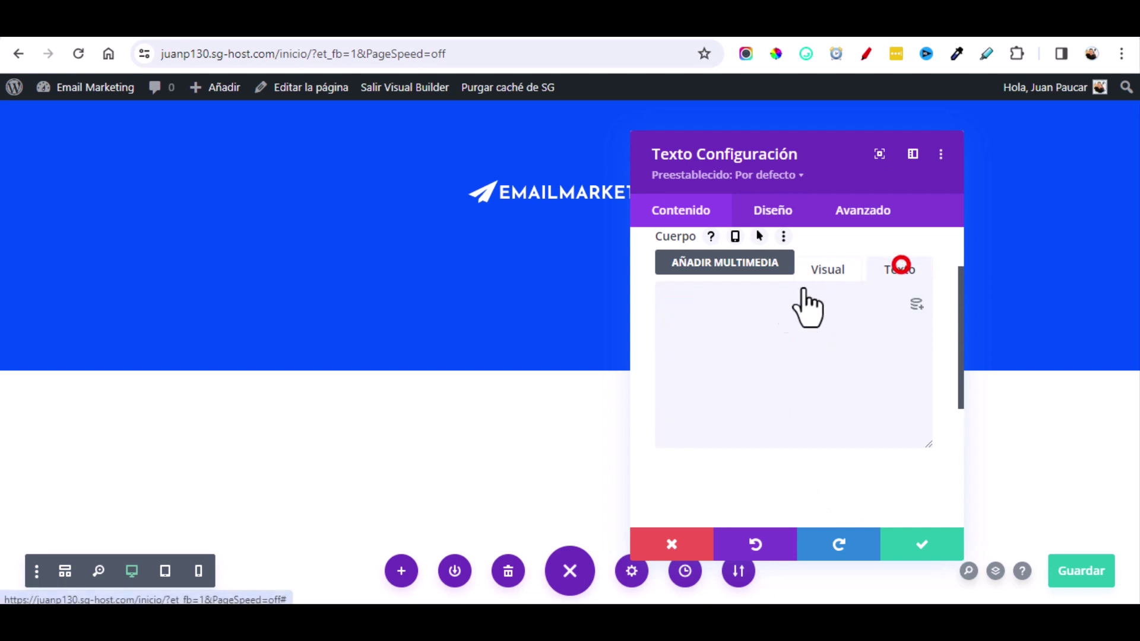
right_click(706, 312)
left_click(758, 471)
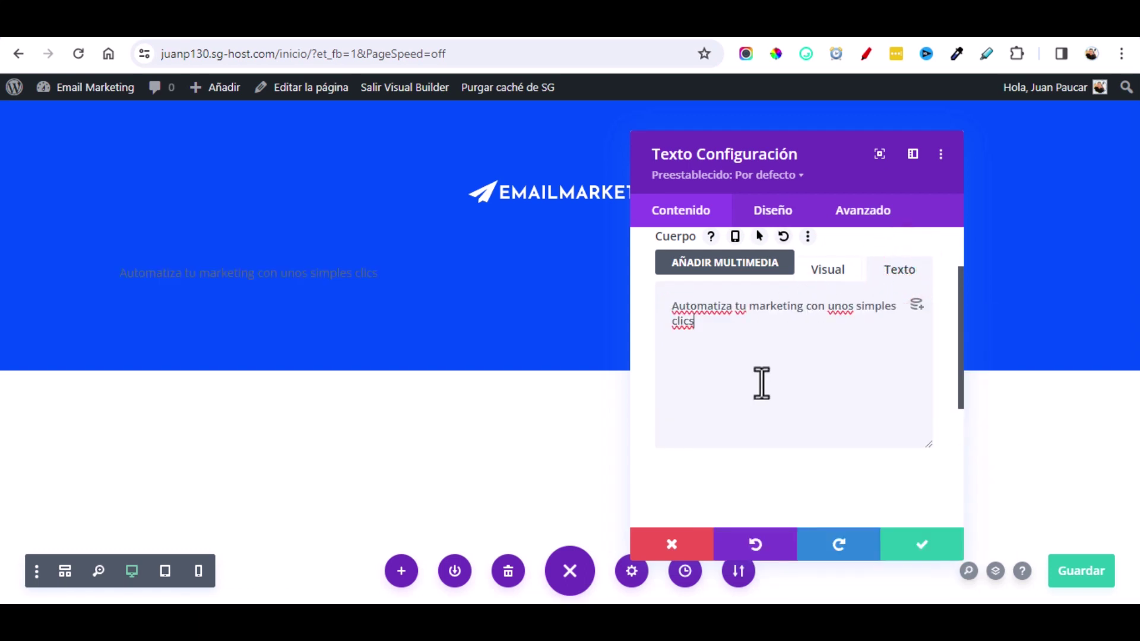
Step: Set the headline's font to Poppins with the Ultra negrita weight
left_click(119, 264)
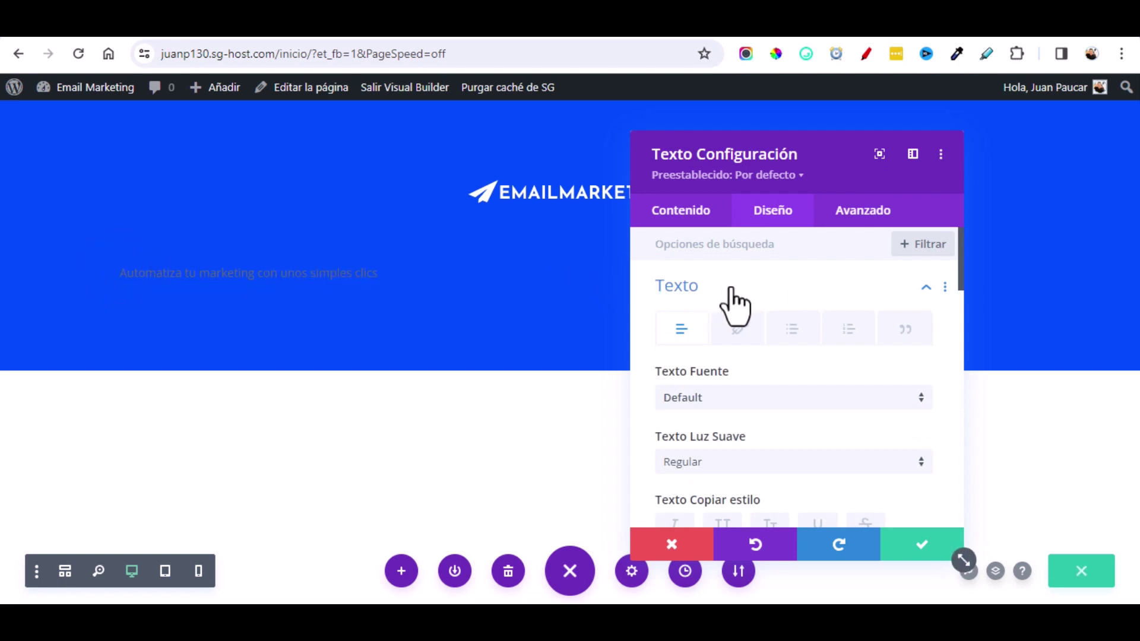
left_click(743, 397)
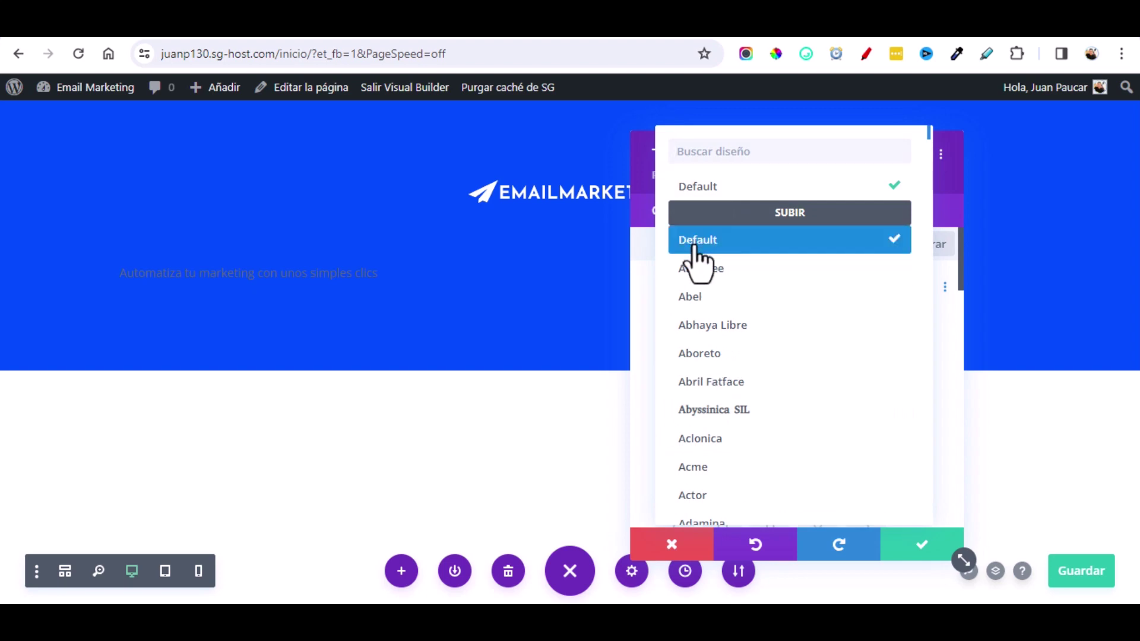
left_click(685, 153)
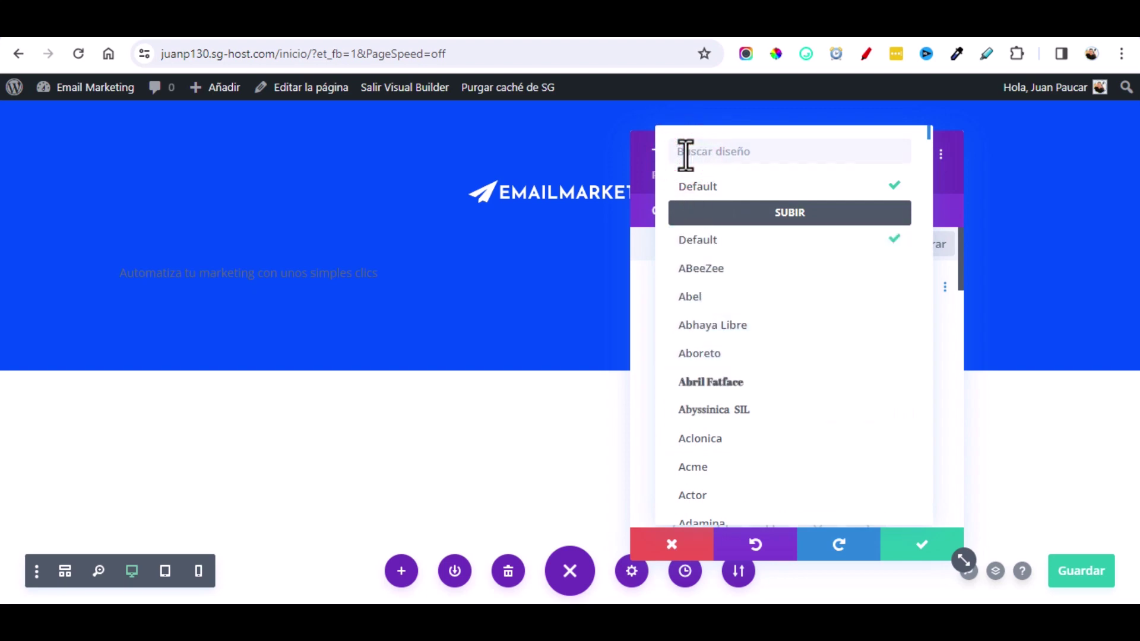
type("popp")
key("Return")
left_click(733, 382)
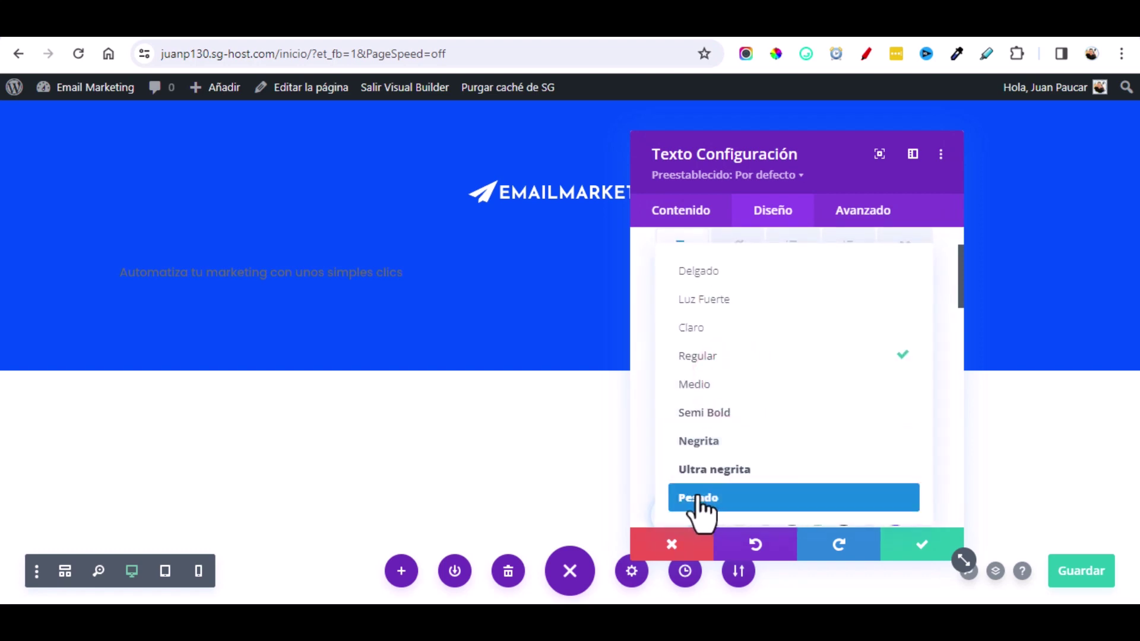
left_click(736, 470)
Step: Increase the headline's text size to 36px
scroll(839, 425, "down", 2)
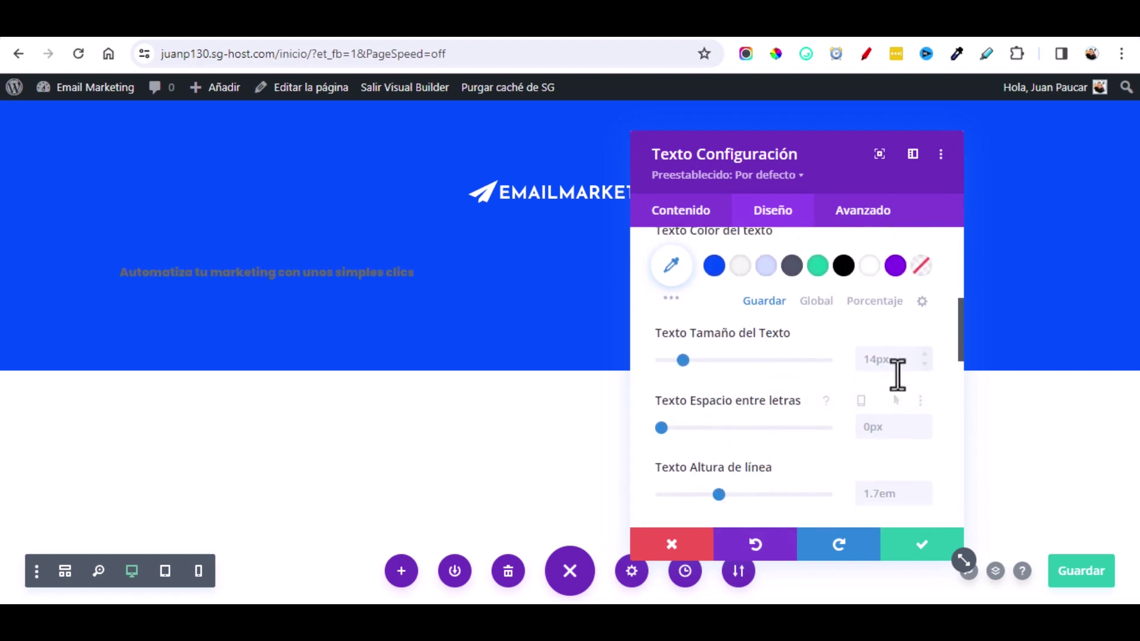
left_click(923, 352)
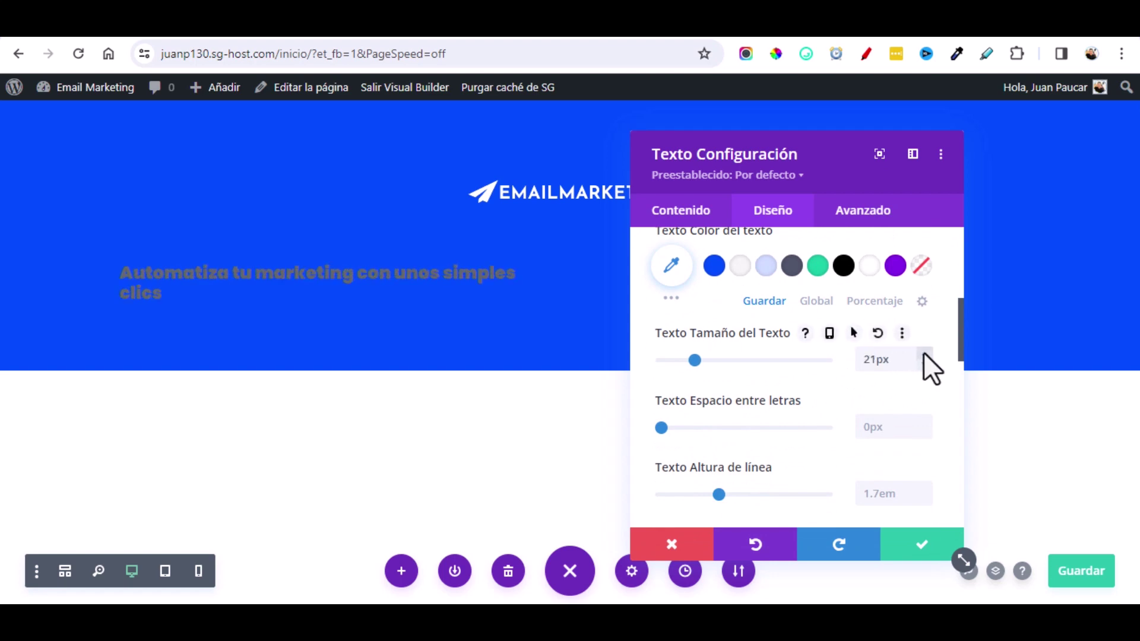
left_click(924, 351)
left_click(923, 352)
left_click(924, 351)
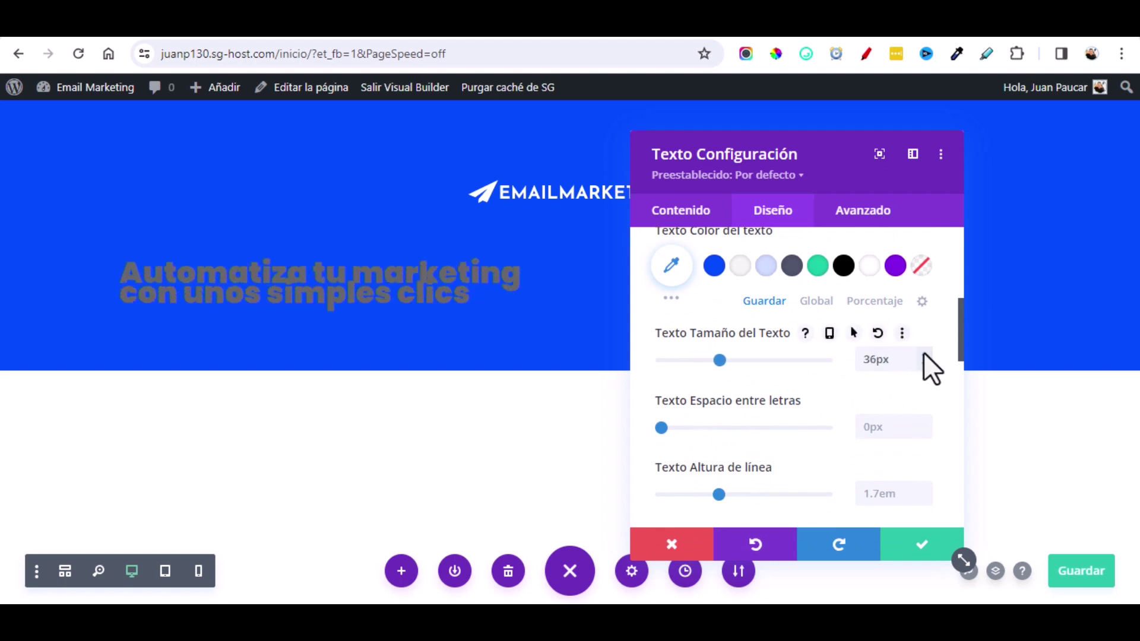
Step: Reduce the headline's line height to 1em
scroll(879, 380, "down", 2)
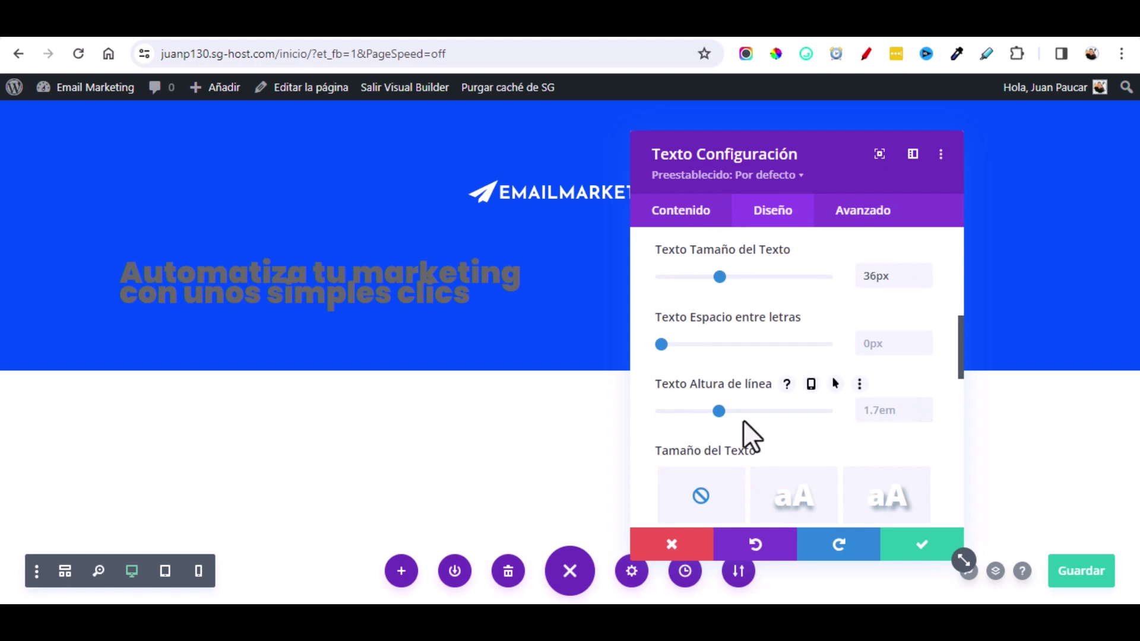
left_click(924, 414)
left_click(924, 414)
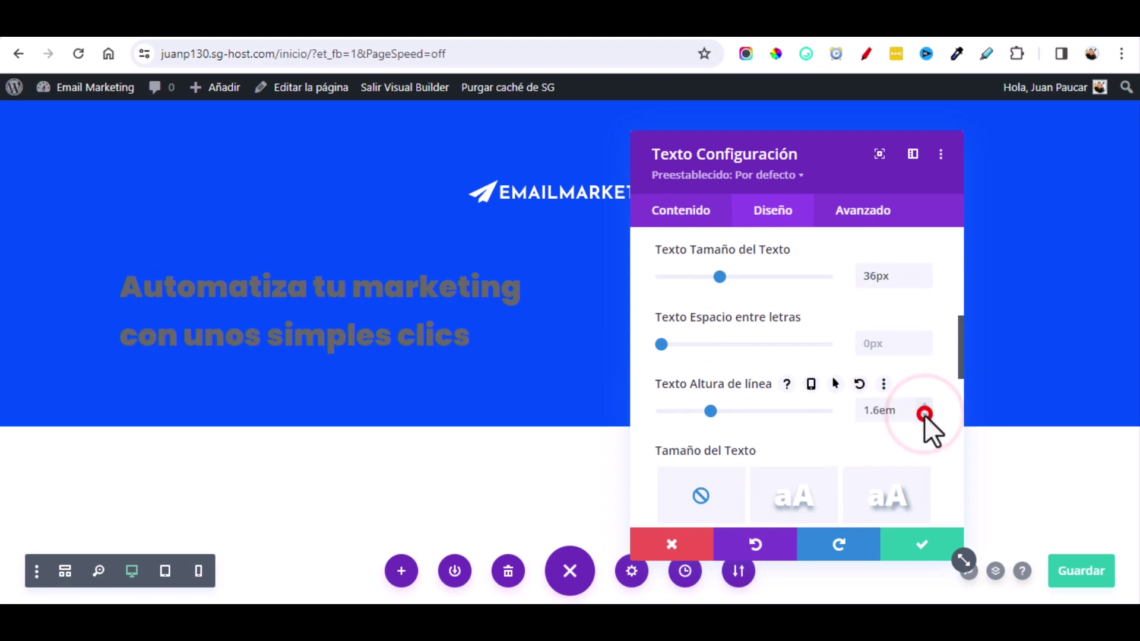
left_click(923, 414)
left_click(923, 415)
left_click(924, 414)
left_click(923, 415)
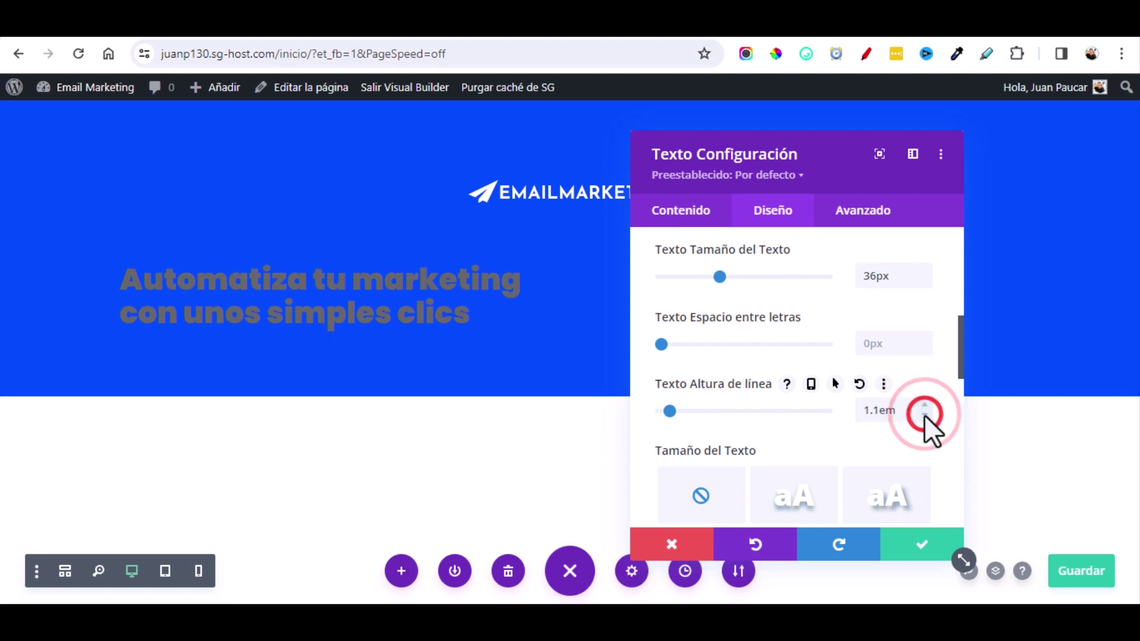
left_click(924, 414)
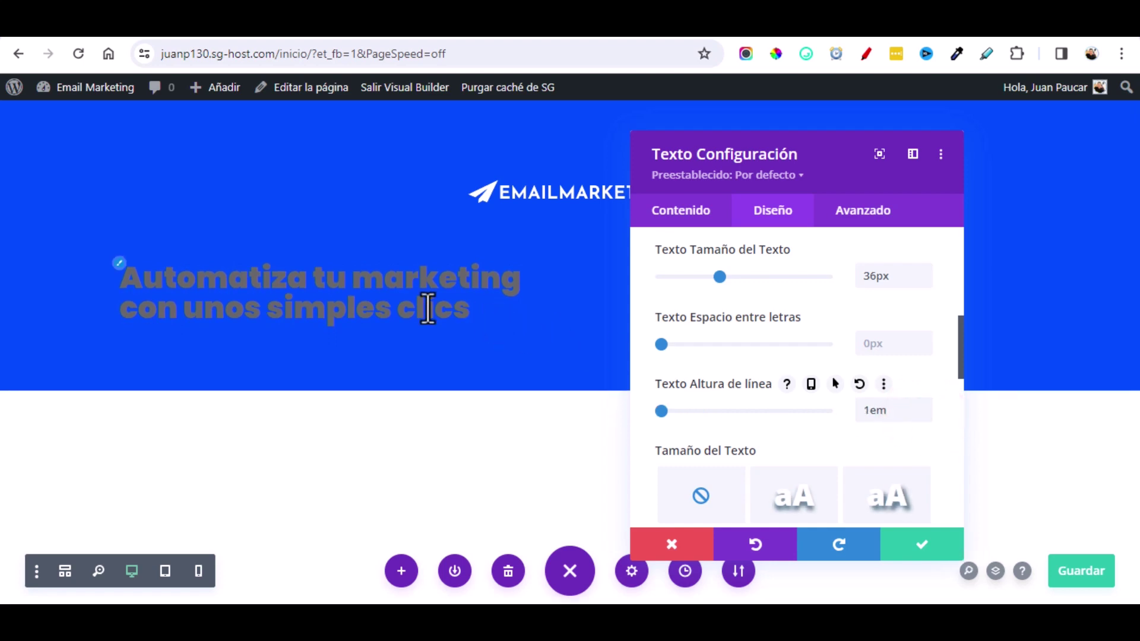
Step: Set the headline's text color to the palette's white and save the module settings
scroll(827, 387, "up", 3)
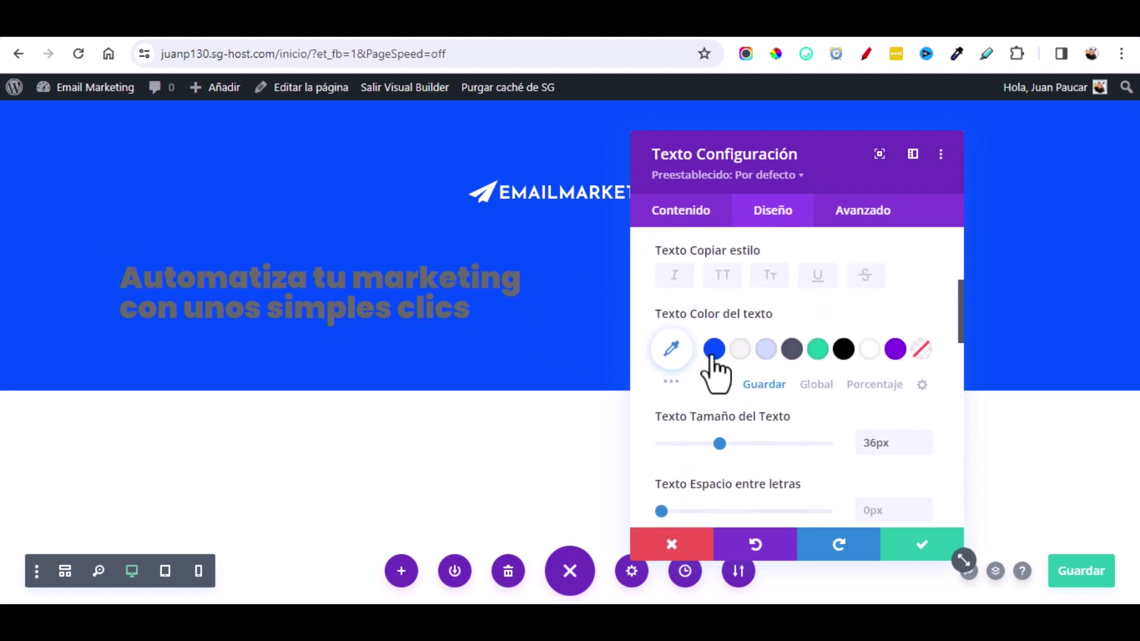
left_click(845, 353)
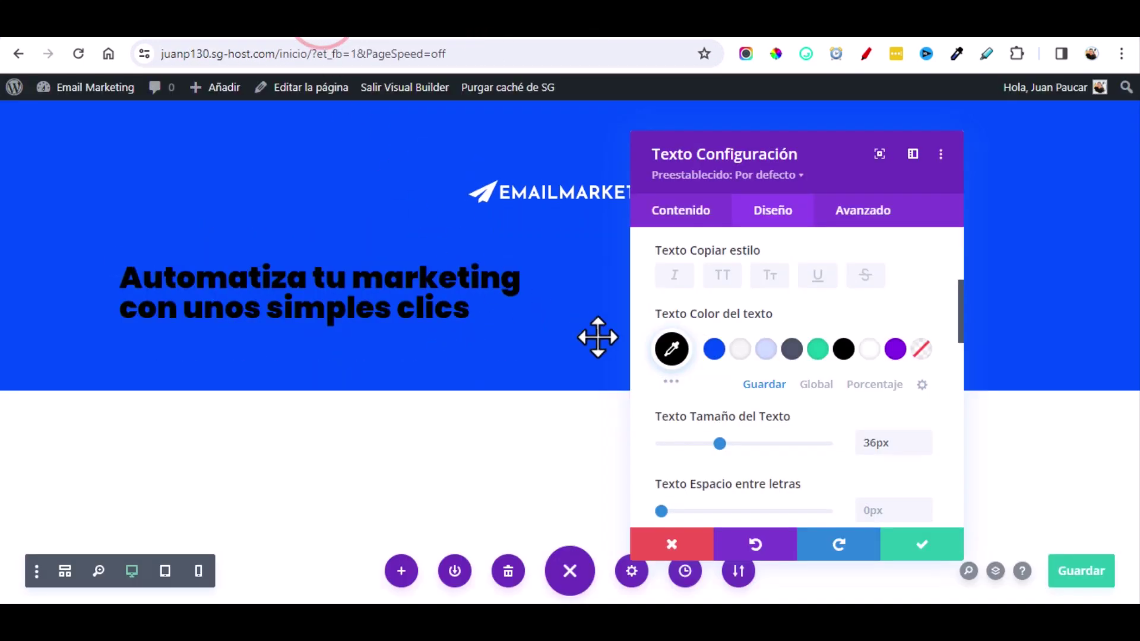
left_click(869, 350)
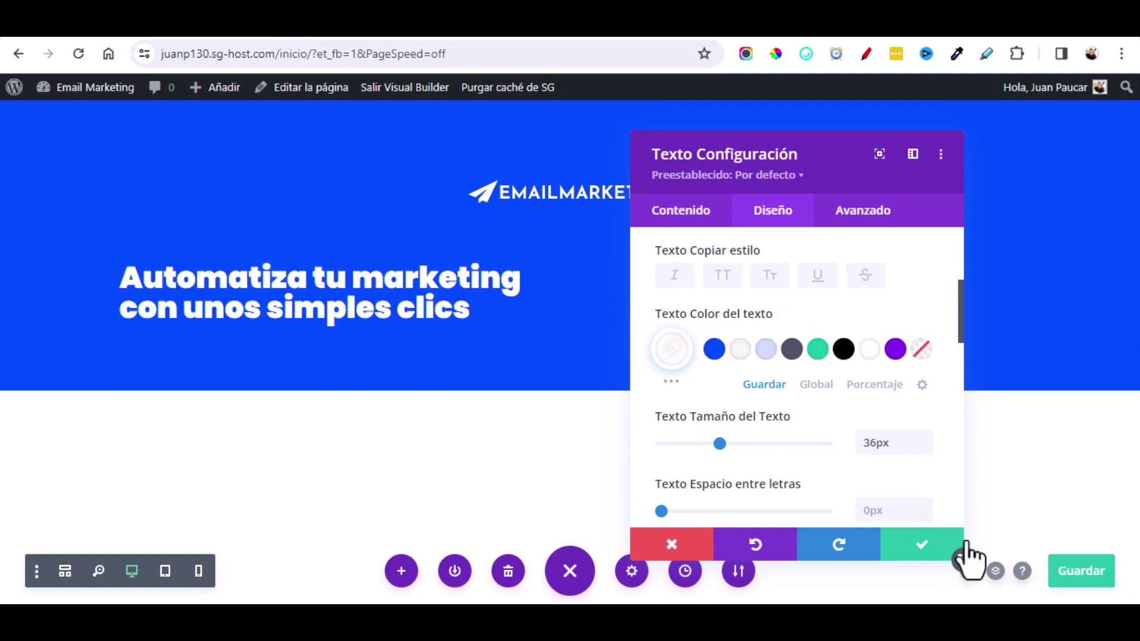
key("Escape")
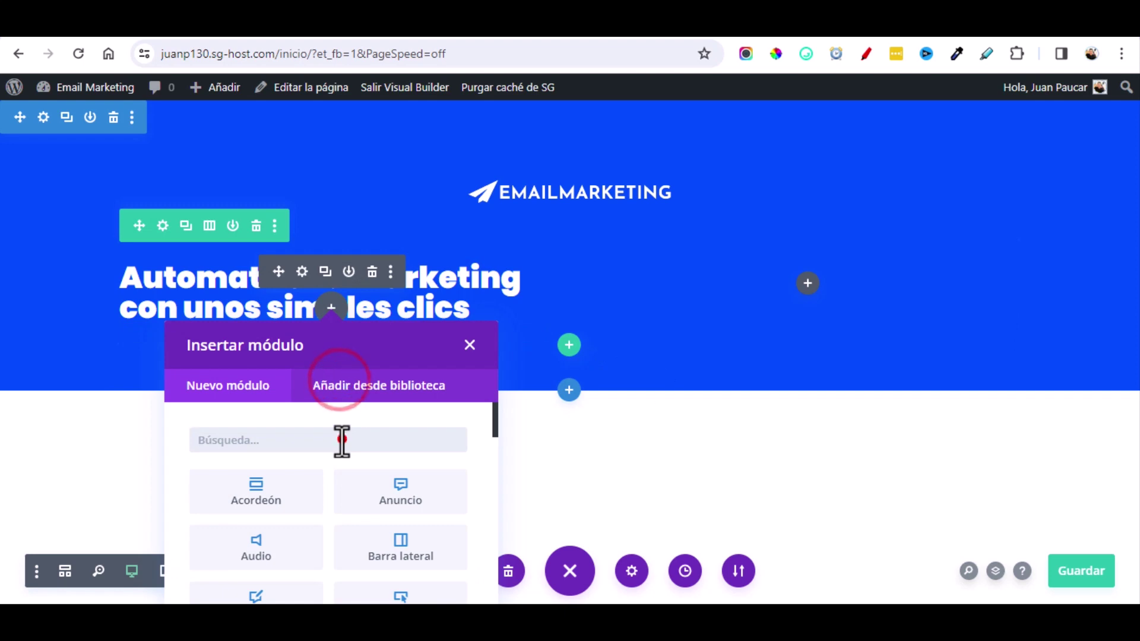
Step: Add a second Texto module directly below the headline
left_click(342, 440)
type("tex")
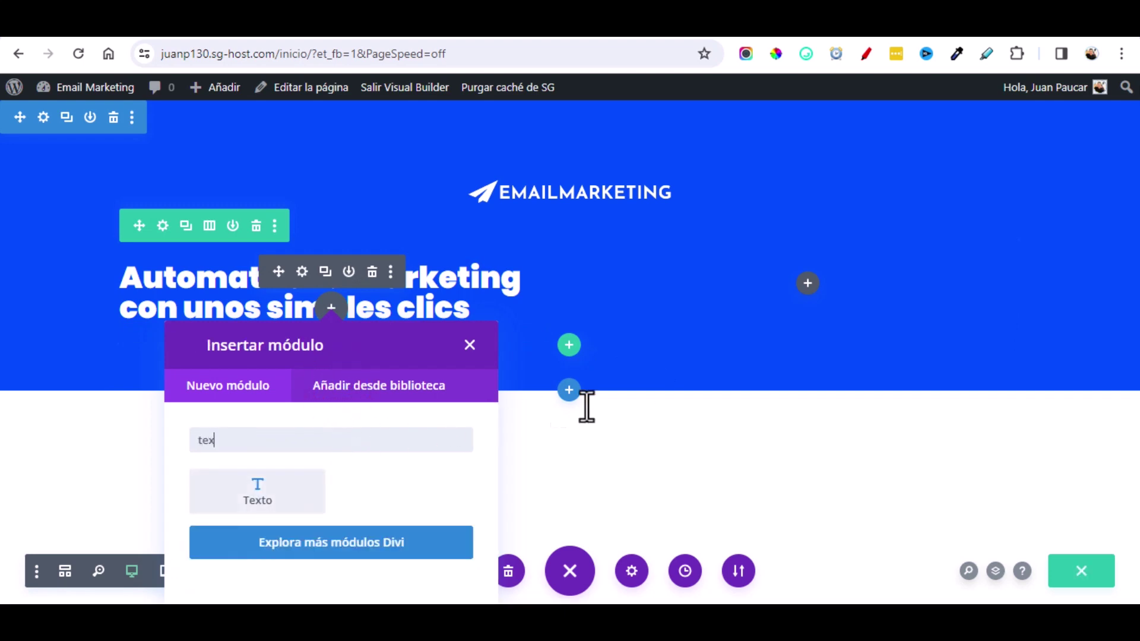
key("Return")
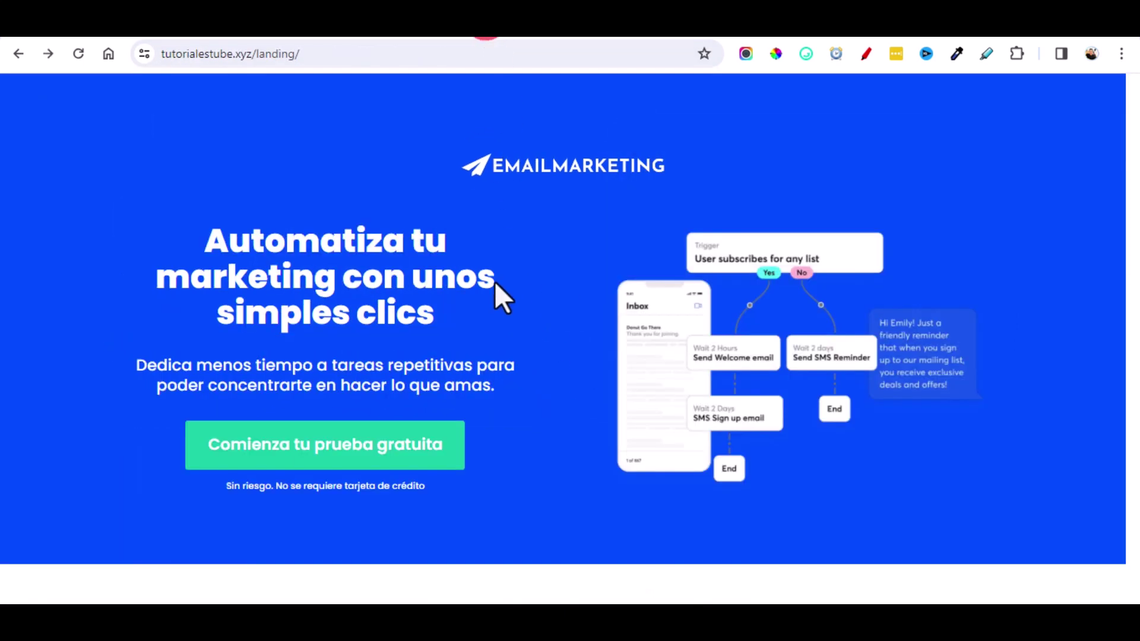
Step: Replace the new module's placeholder text with "Dedica menos tiempo a tareas repetitivas para poder concentrarte en hacer lo que amas.", copied from the reference landing page
left_click_drag(504, 387, 134, 371)
key("ctrl+c")
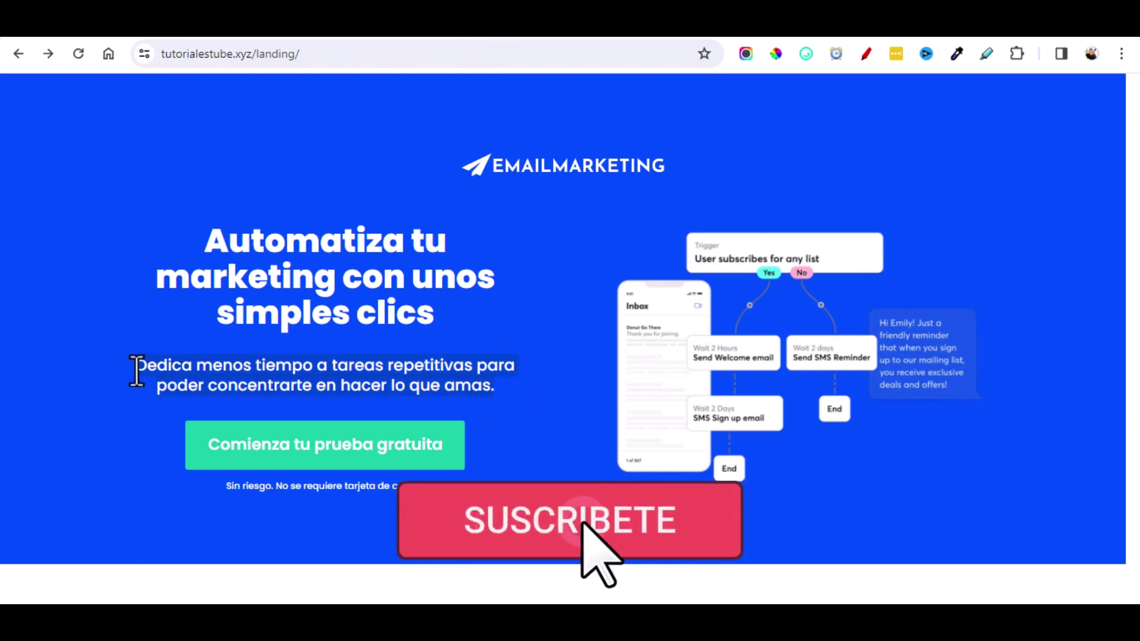
right_click(237, 389)
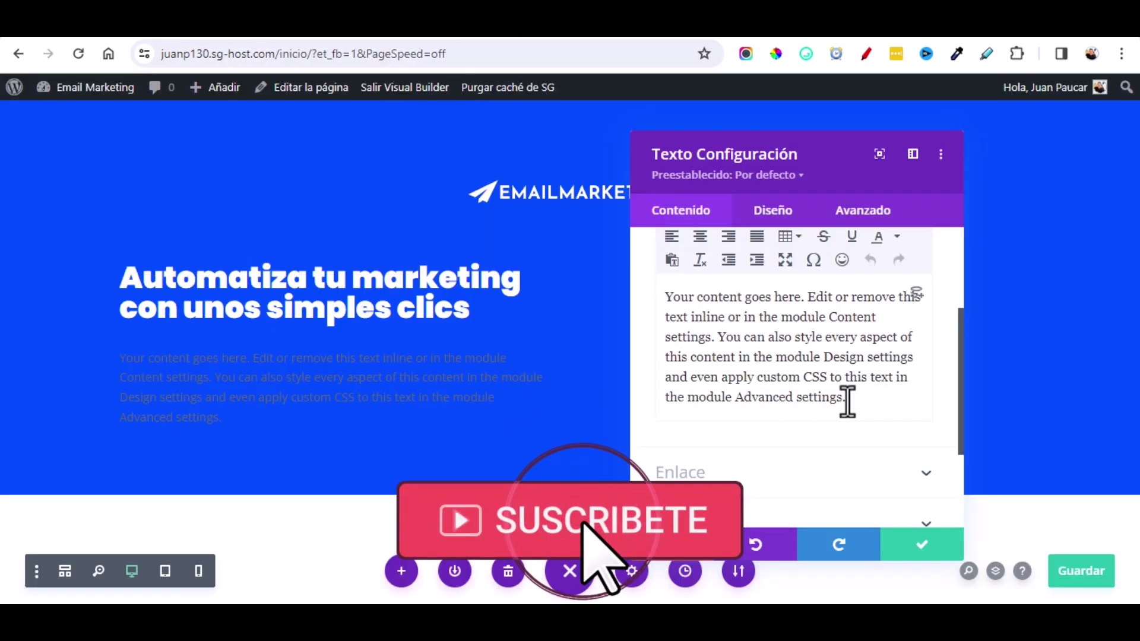
left_click_drag(855, 399, 656, 303)
key("BackSpace")
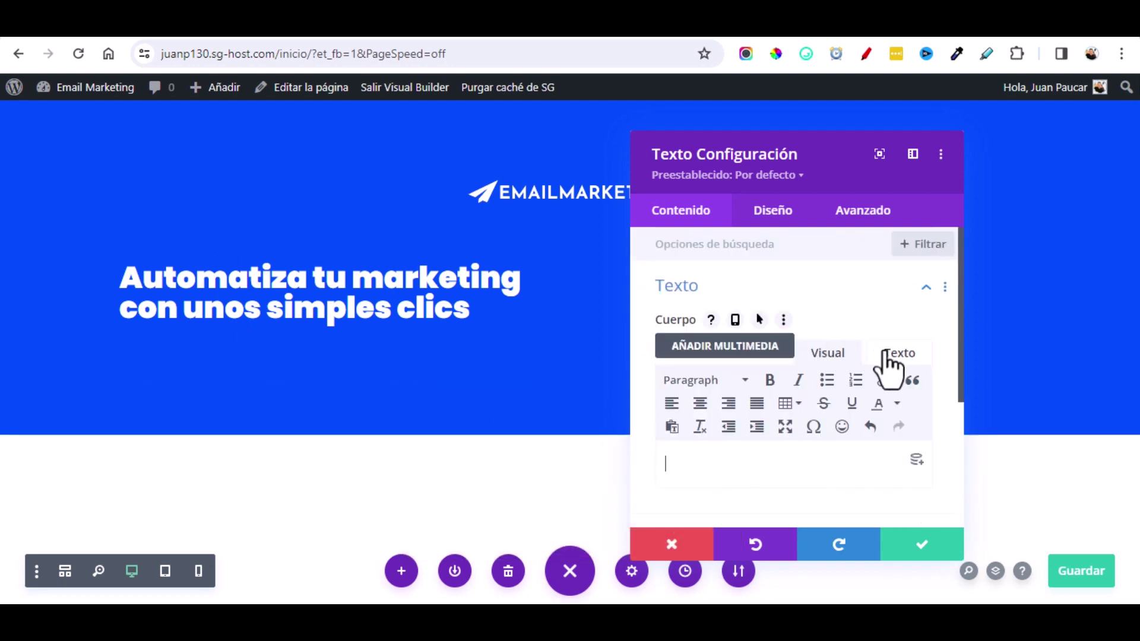
left_click(899, 354)
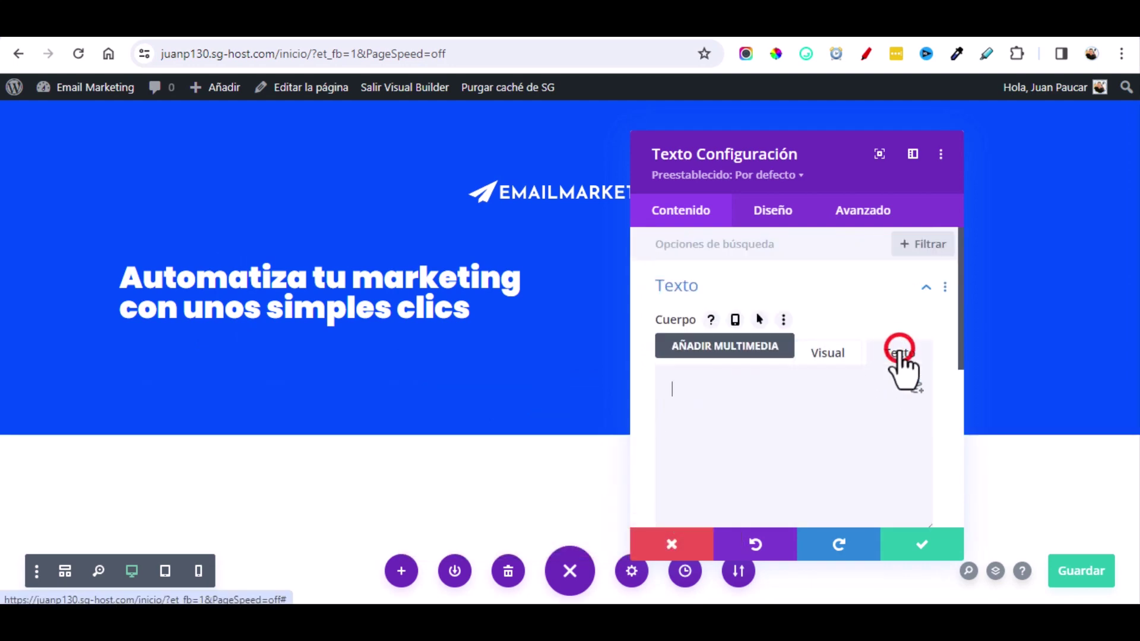
right_click(677, 395)
left_click(722, 219)
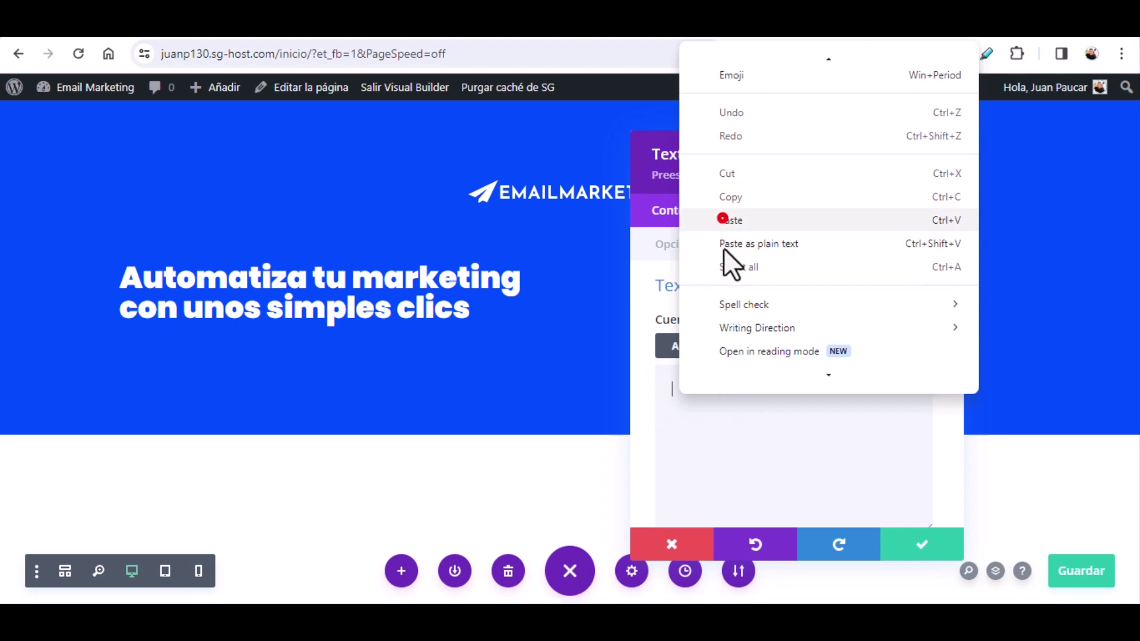
Step: Set the new paragraph's font to Poppins with the Medio weight
left_click(116, 353)
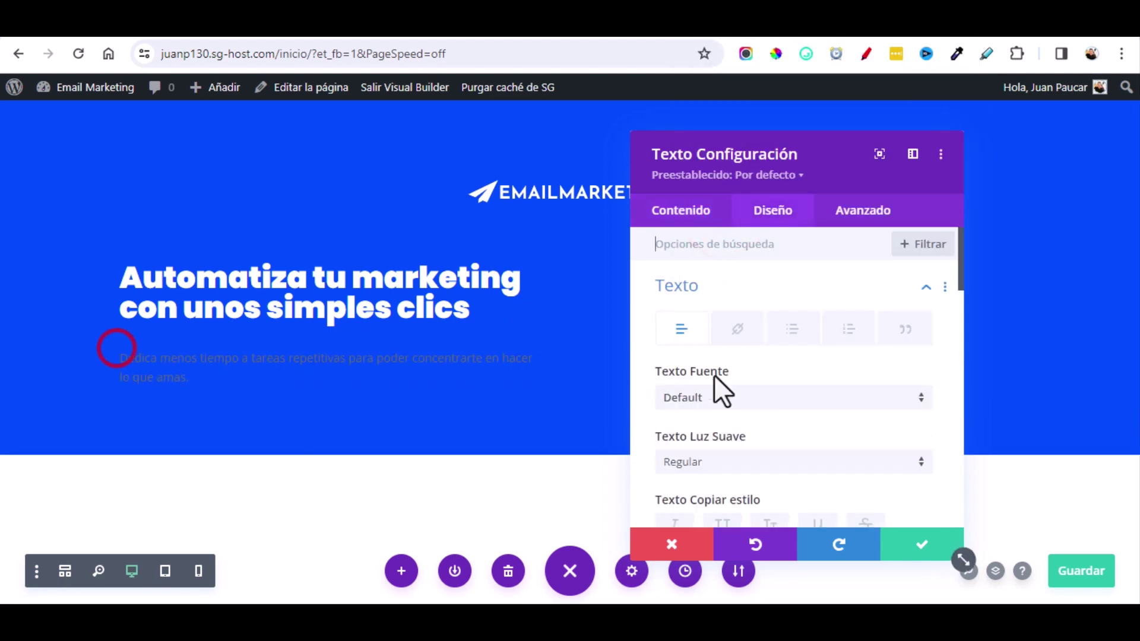
left_click(756, 398)
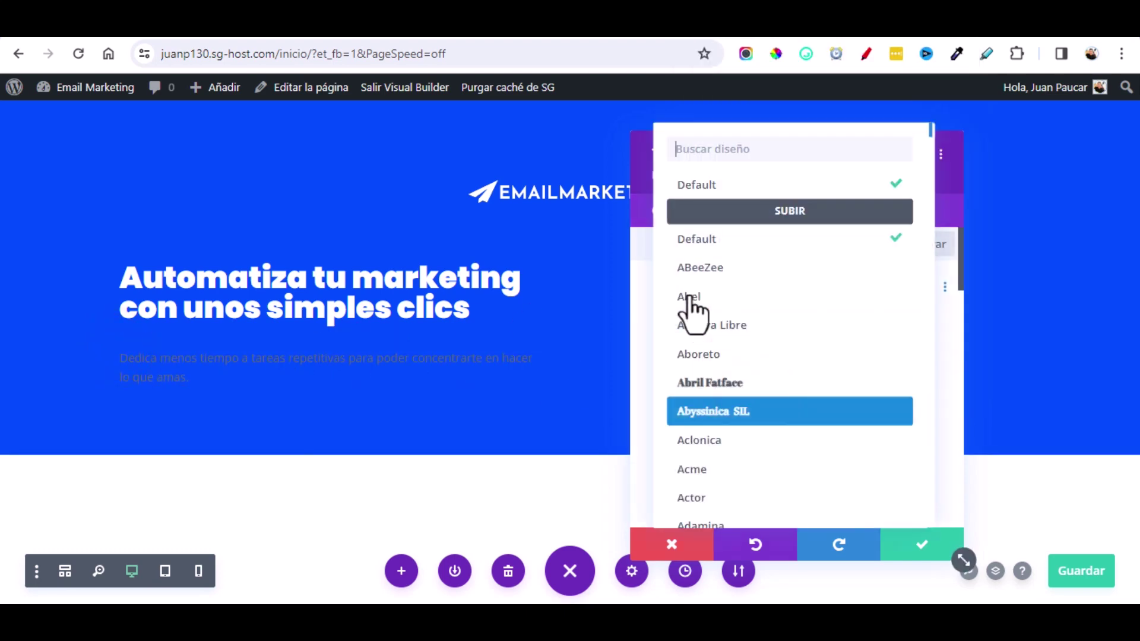
left_click(715, 317)
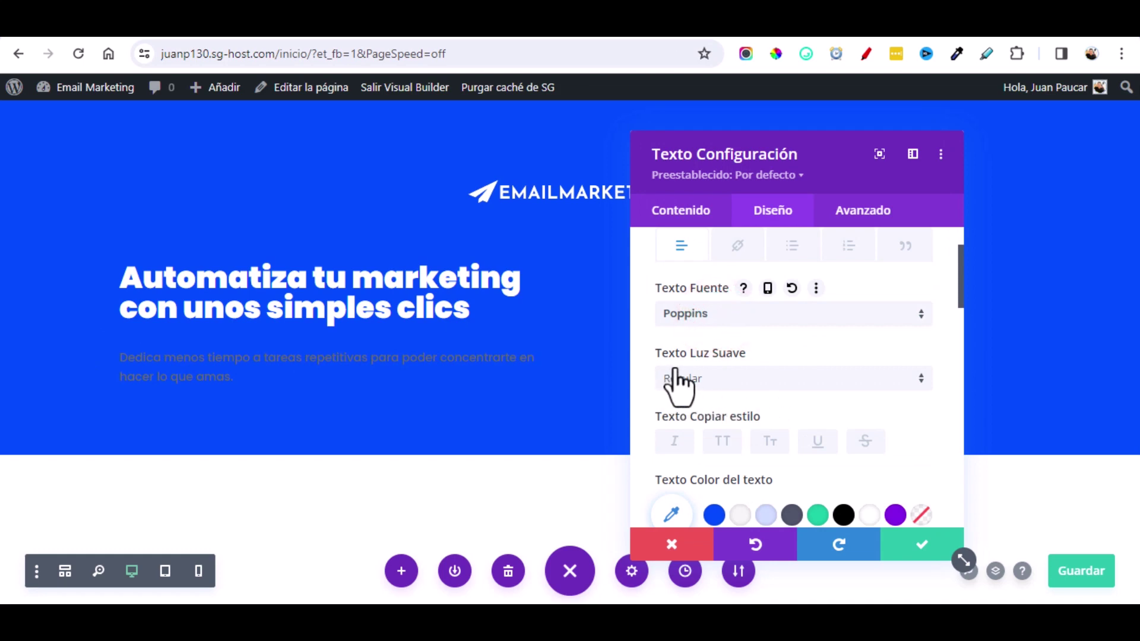
left_click(746, 380)
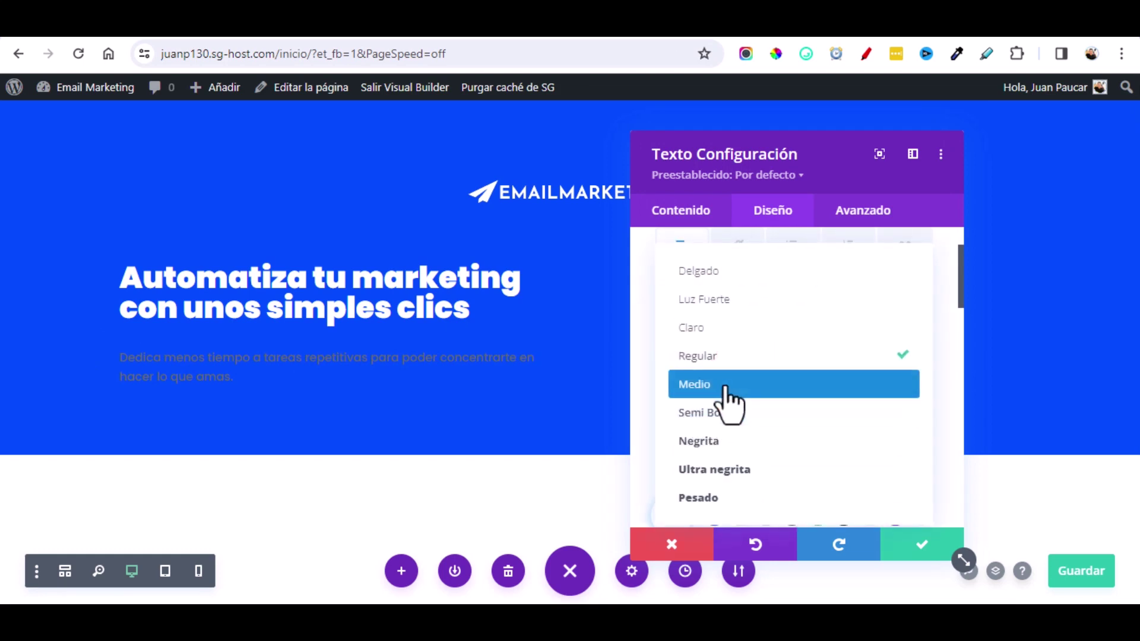
left_click(685, 385)
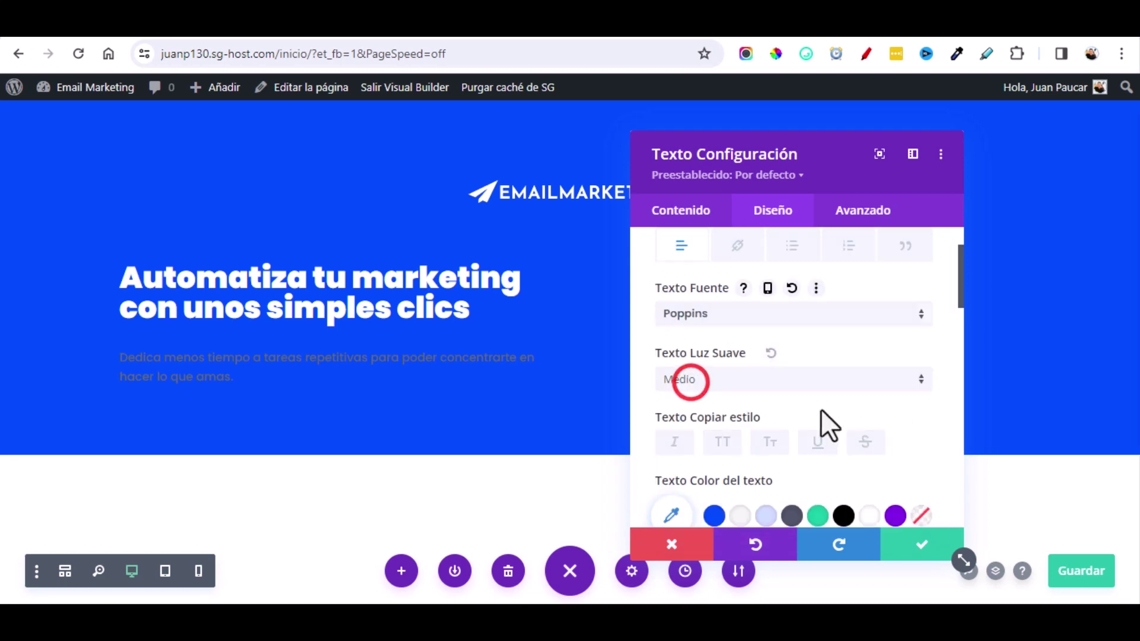
Step: Set the paragraph's text color to the palette's white and its size to 16px, and save the module settings
scroll(825, 415, "down", 1)
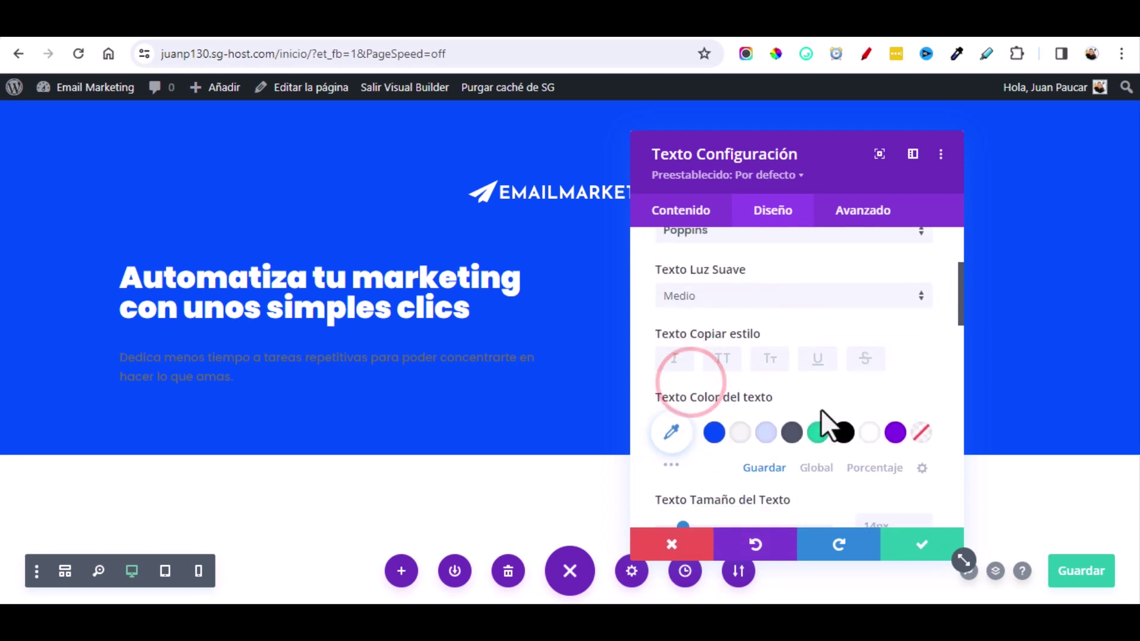
left_click(869, 432)
scroll(843, 436, "down", 1)
scroll(843, 435, "down", 1)
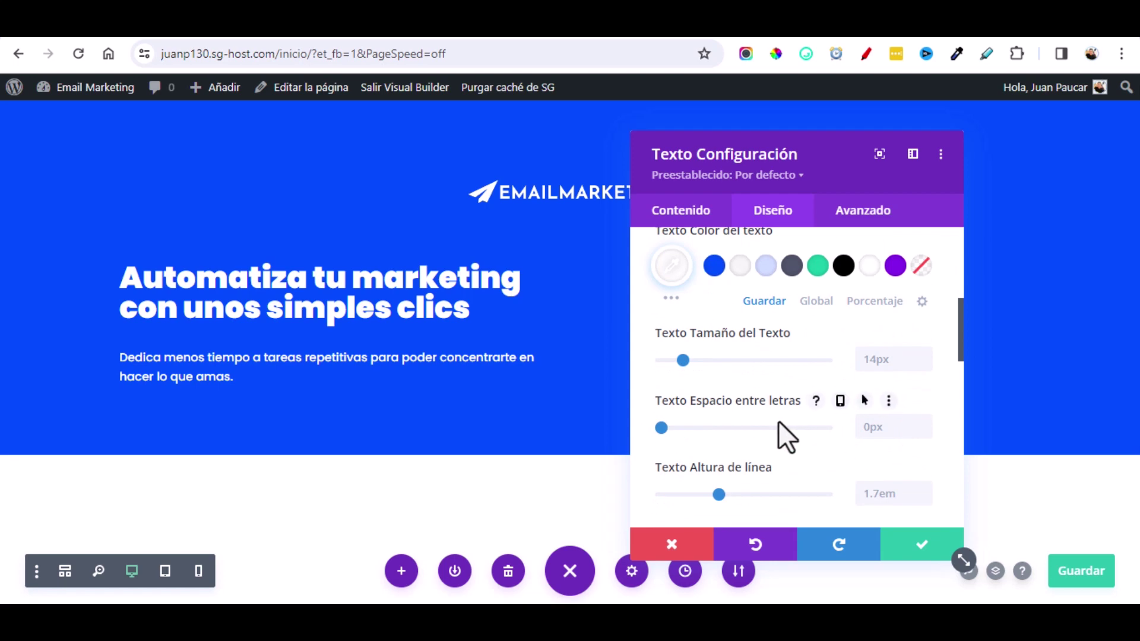
double_click(925, 352)
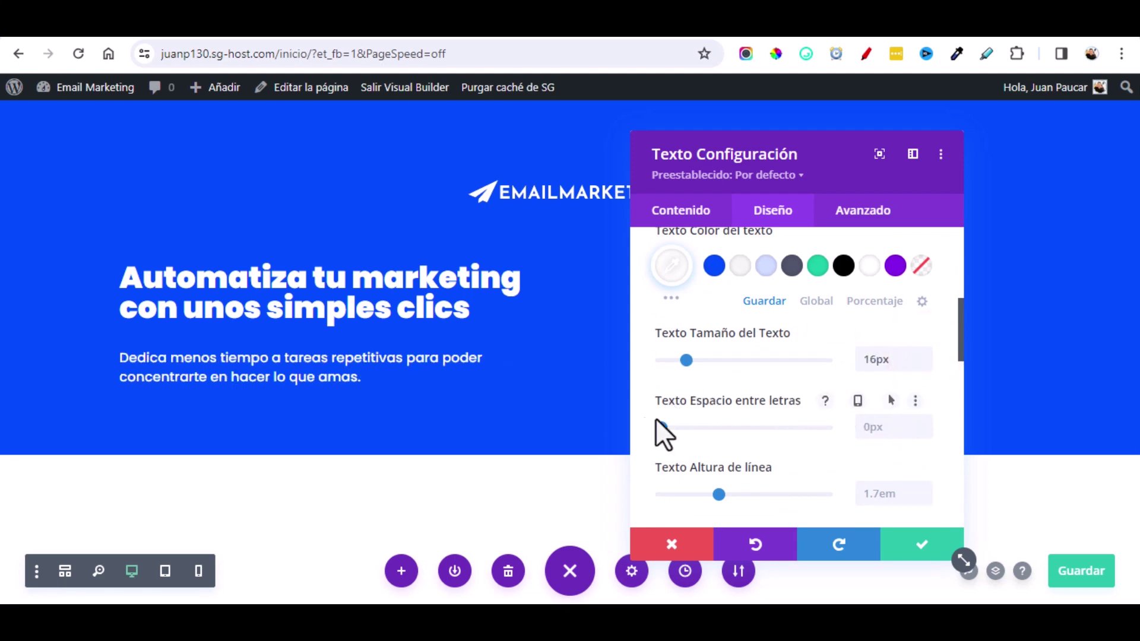
left_click(910, 545)
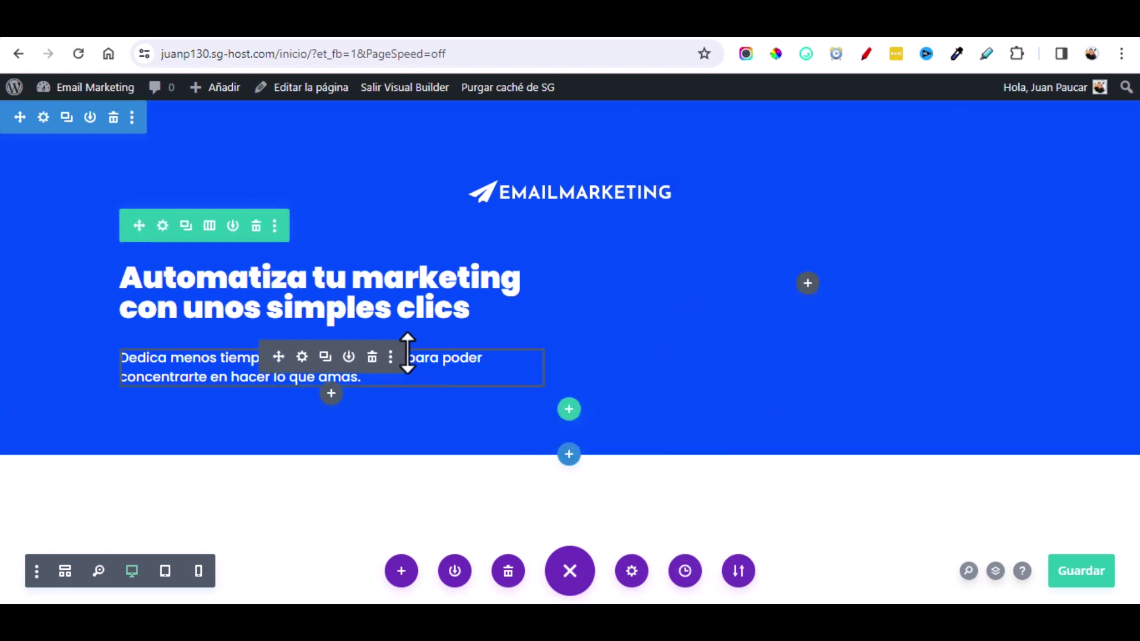
Step: Add a Botón module below the paragraph and label it "Comienza tu prueba gratuita", copied from the reference landing page
left_click(330, 394)
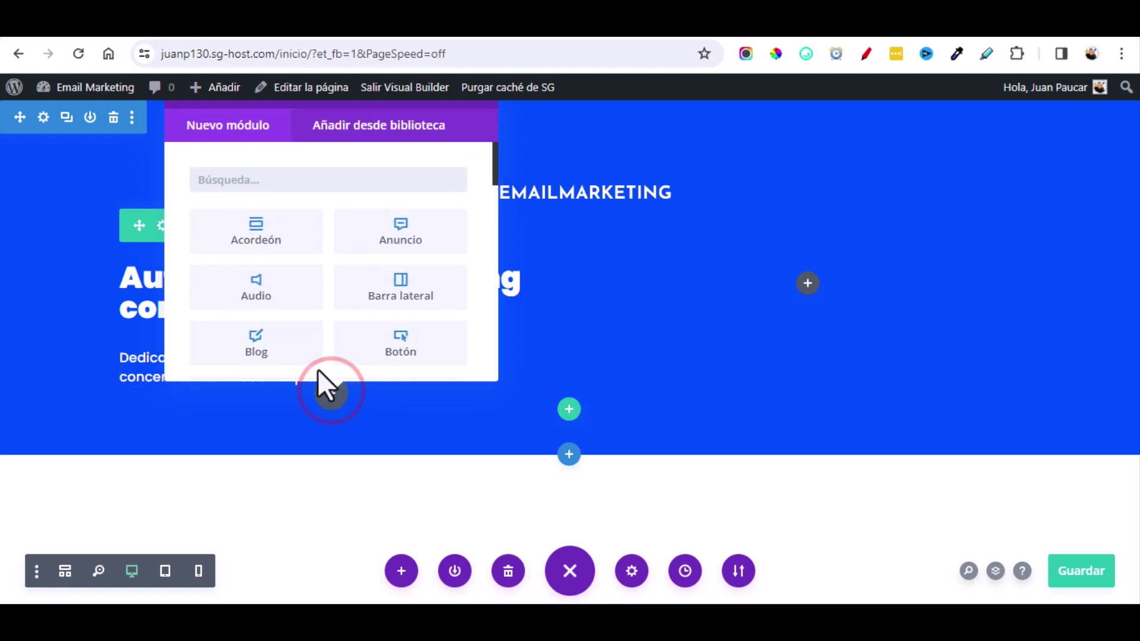
left_click(423, 356)
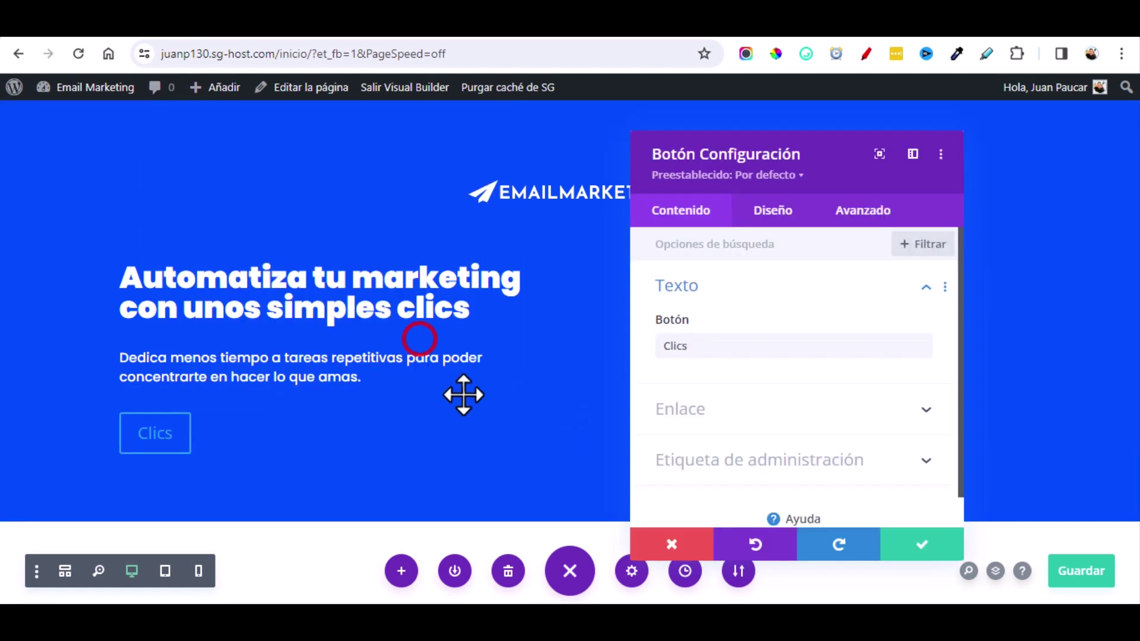
left_click(694, 347)
key("alt+Tab")
right_click(531, 447)
key("alt+Tab")
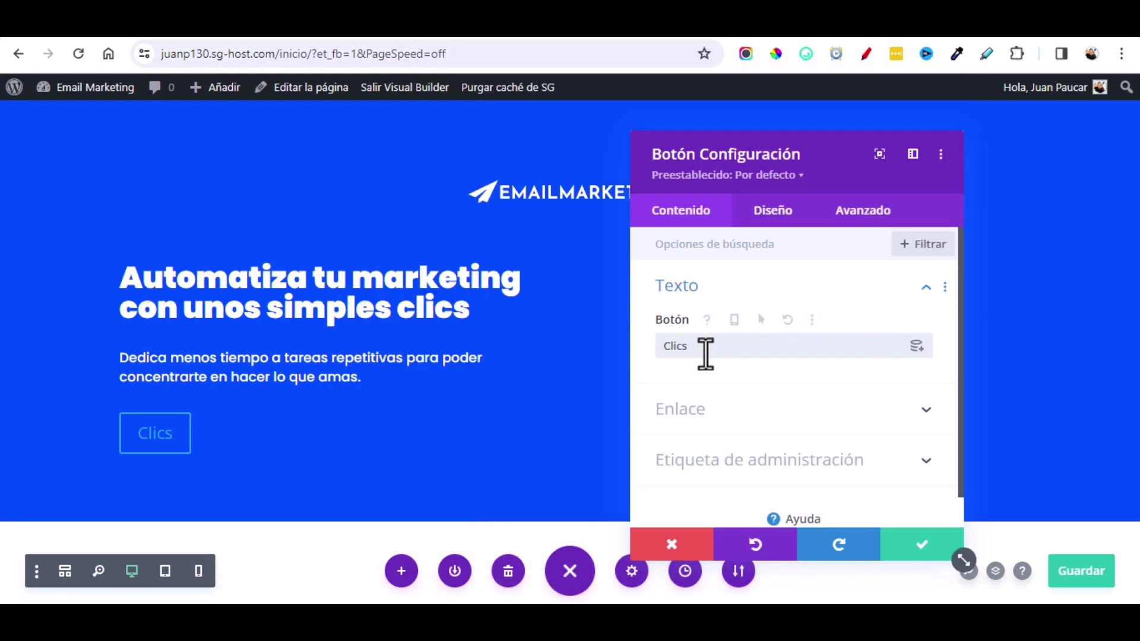
double_click(703, 350)
key("BackSpace")
right_click(700, 348)
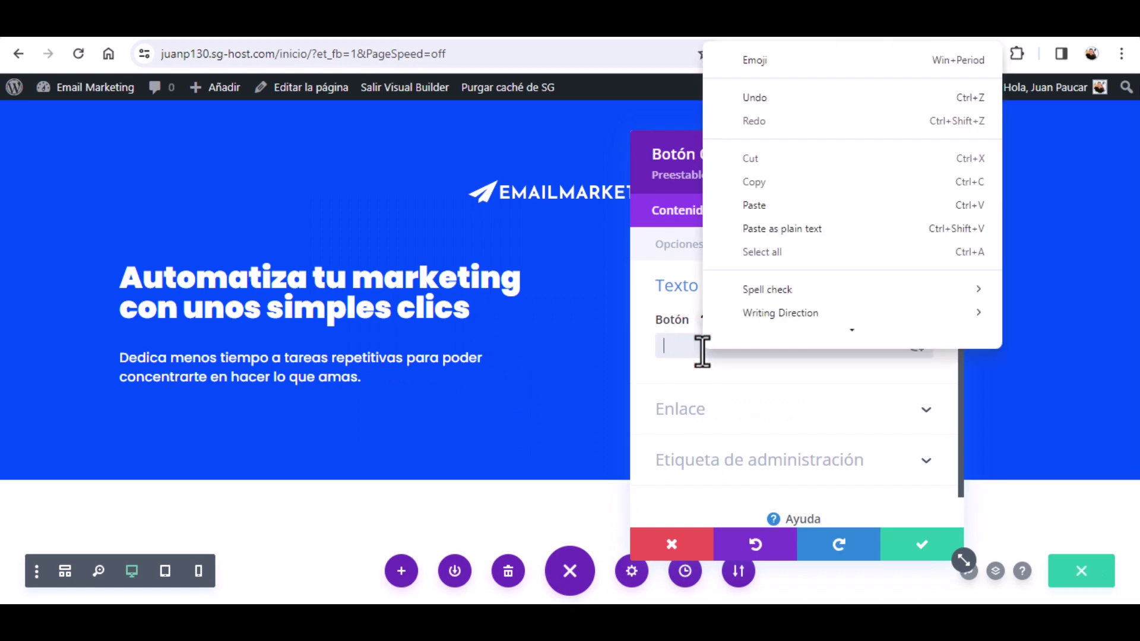
left_click(749, 202)
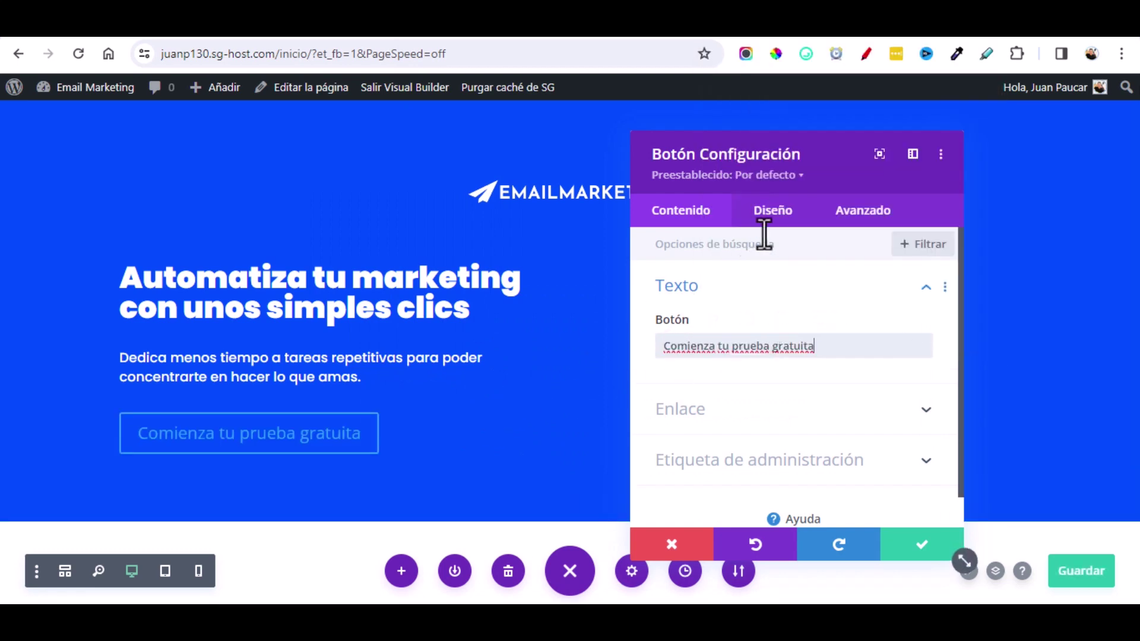
Step: Enable custom styles for the button and set its text color to white (#ffffff)
left_click(773, 213)
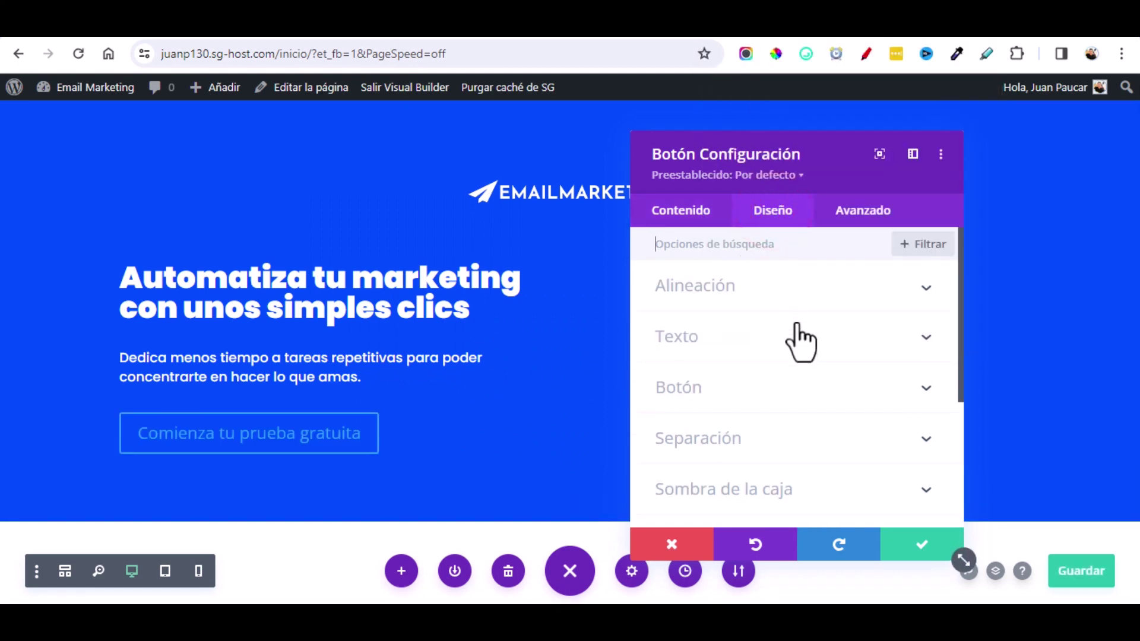
left_click(720, 393)
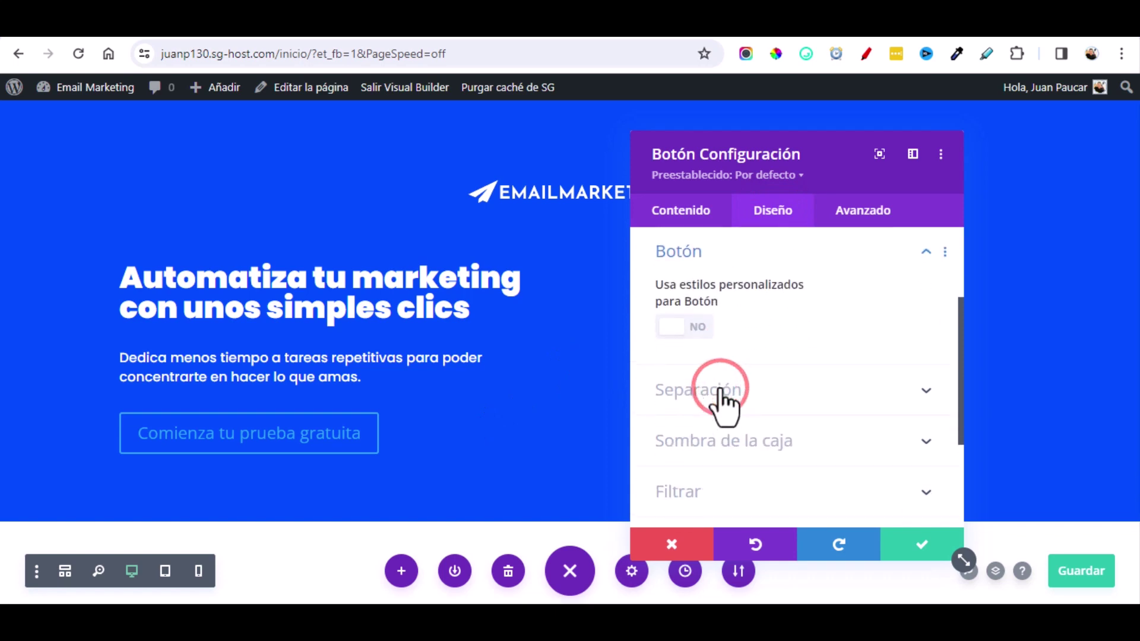
left_click(680, 327)
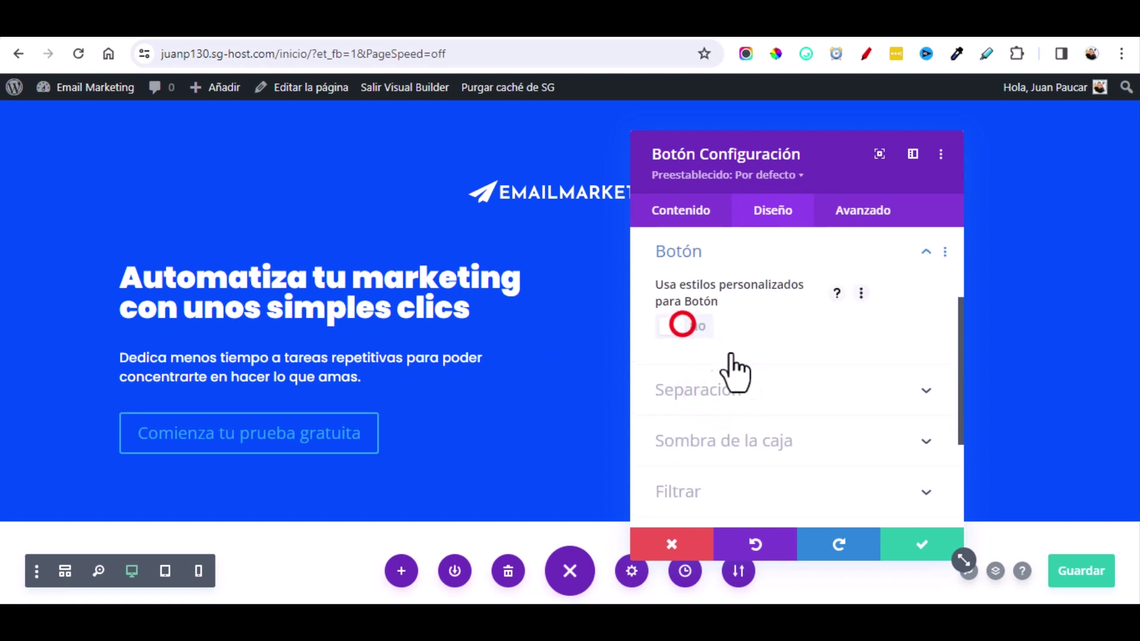
scroll(747, 386, "down", 2)
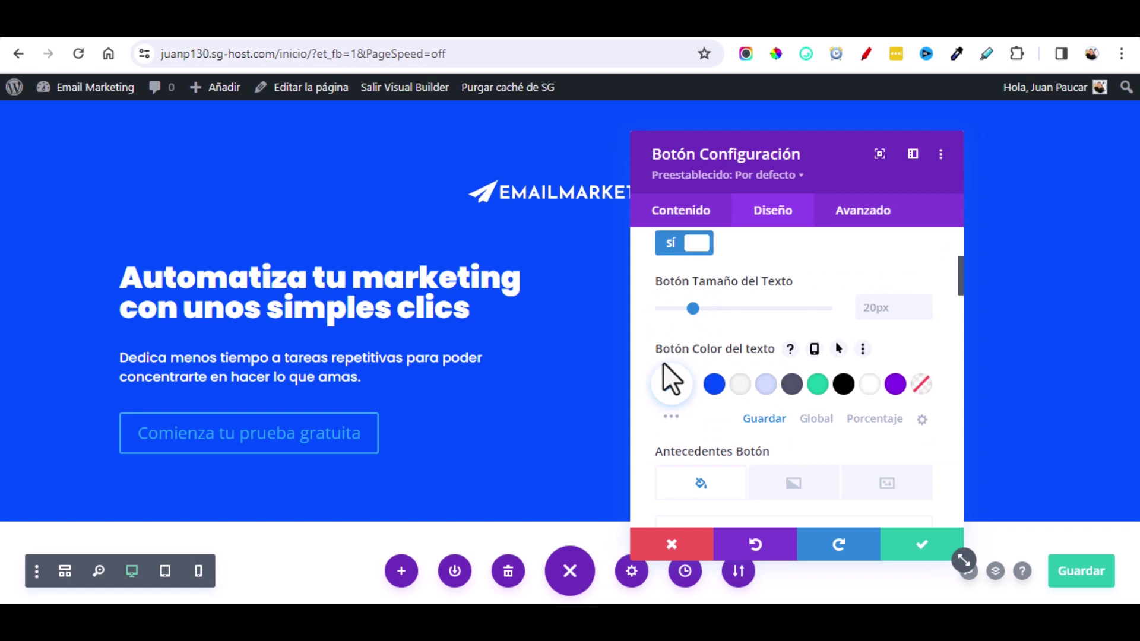
left_click(869, 385)
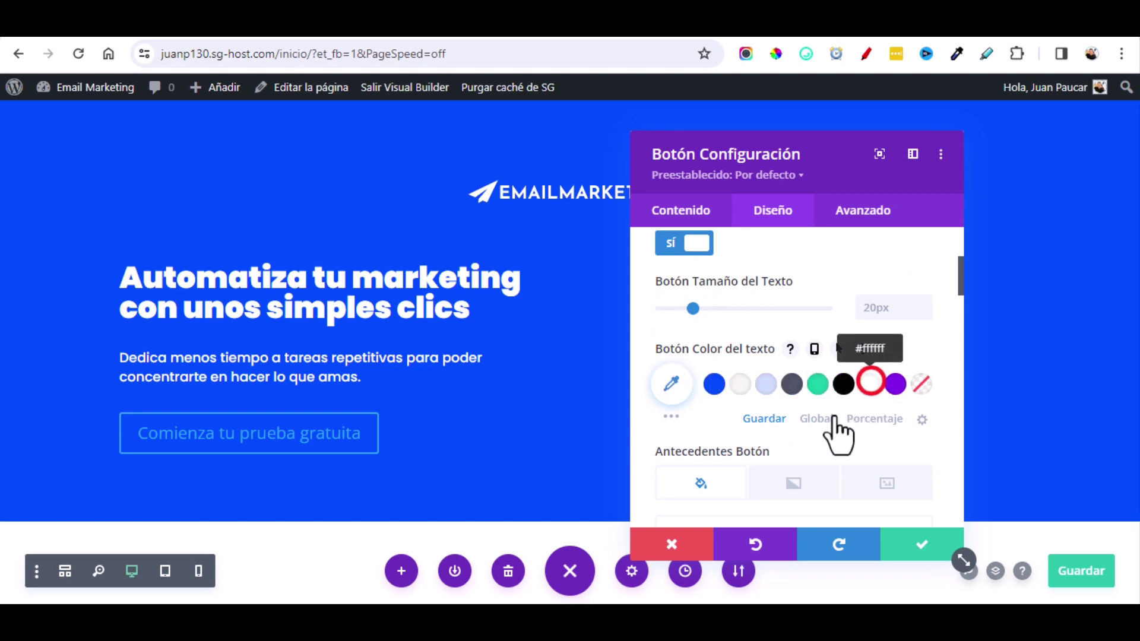
Step: Give the button the palette's green background and set its border width to 0px
scroll(834, 436, "down", 3)
scroll(766, 419, "down", 2)
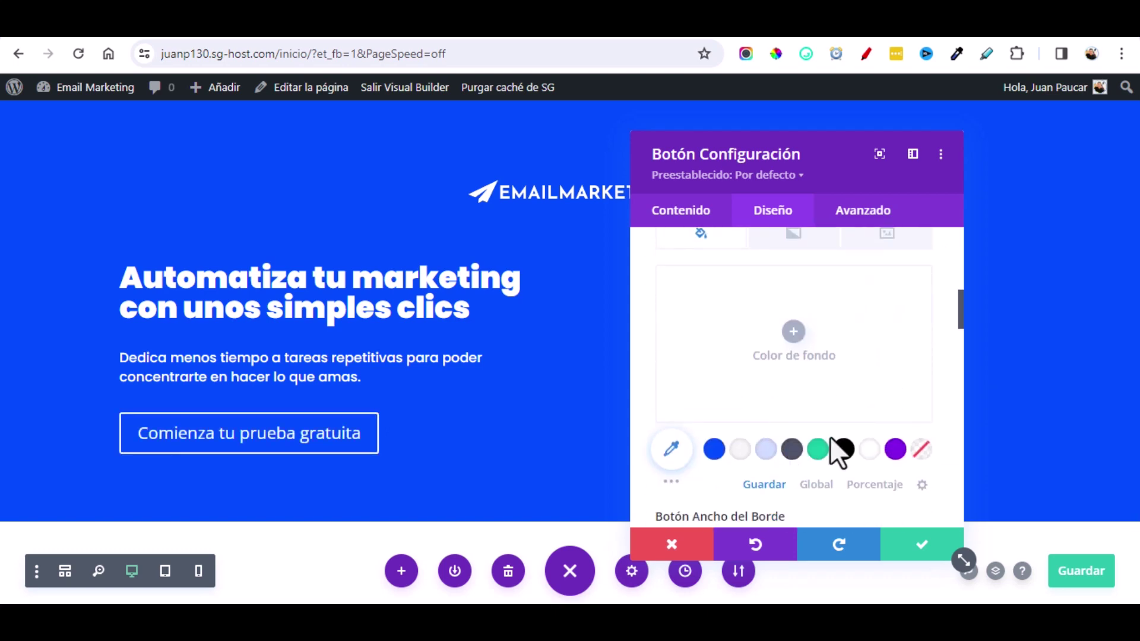
left_click(819, 450)
scroll(820, 451, "down", 3)
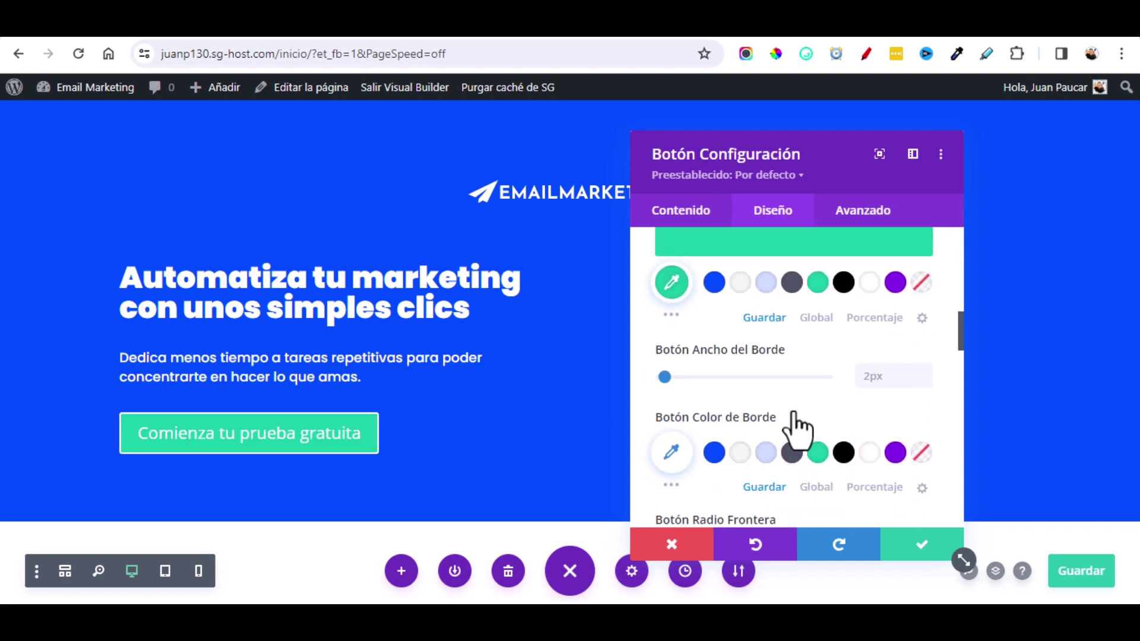
left_click(924, 381)
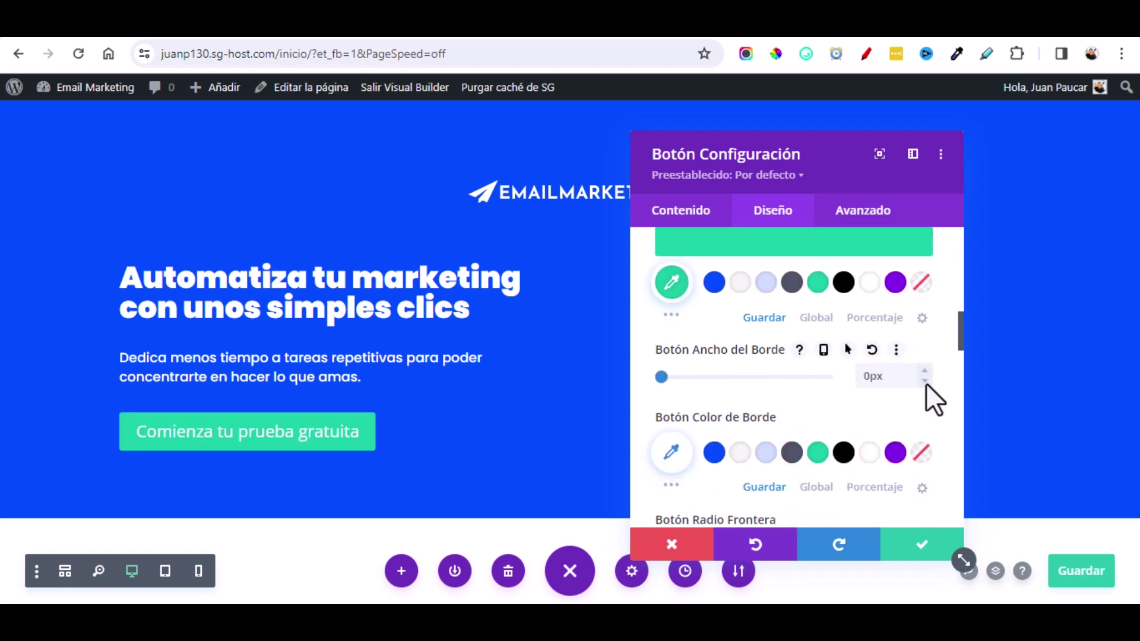
Step: Open the button's link settings and save the module without entering a URL
scroll(818, 362, "up", 6)
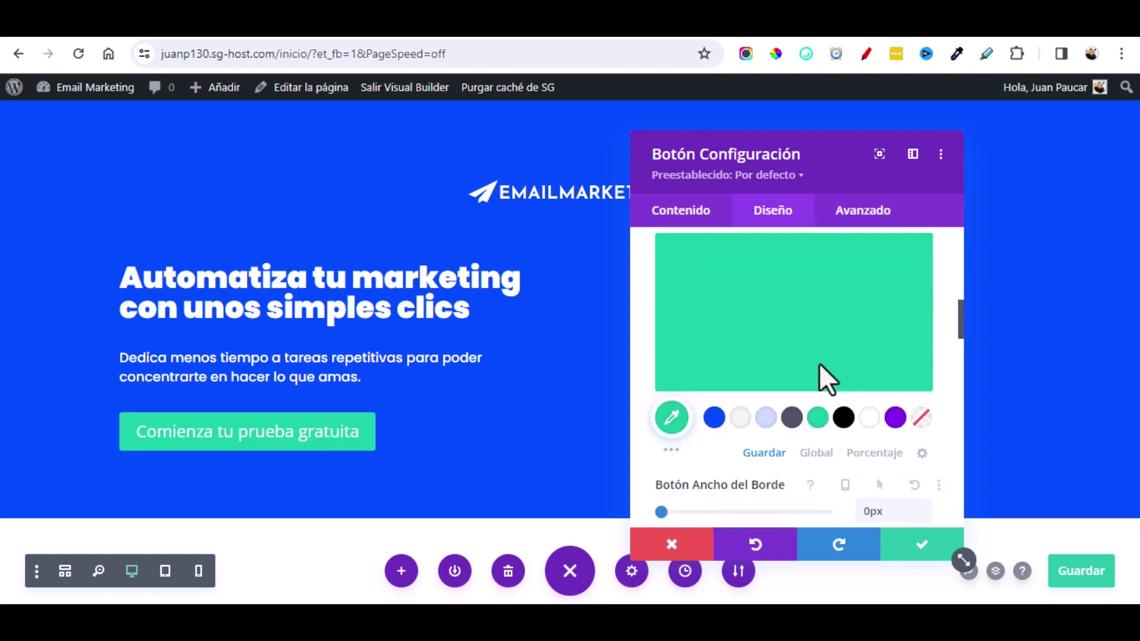
scroll(801, 334, "up", 2)
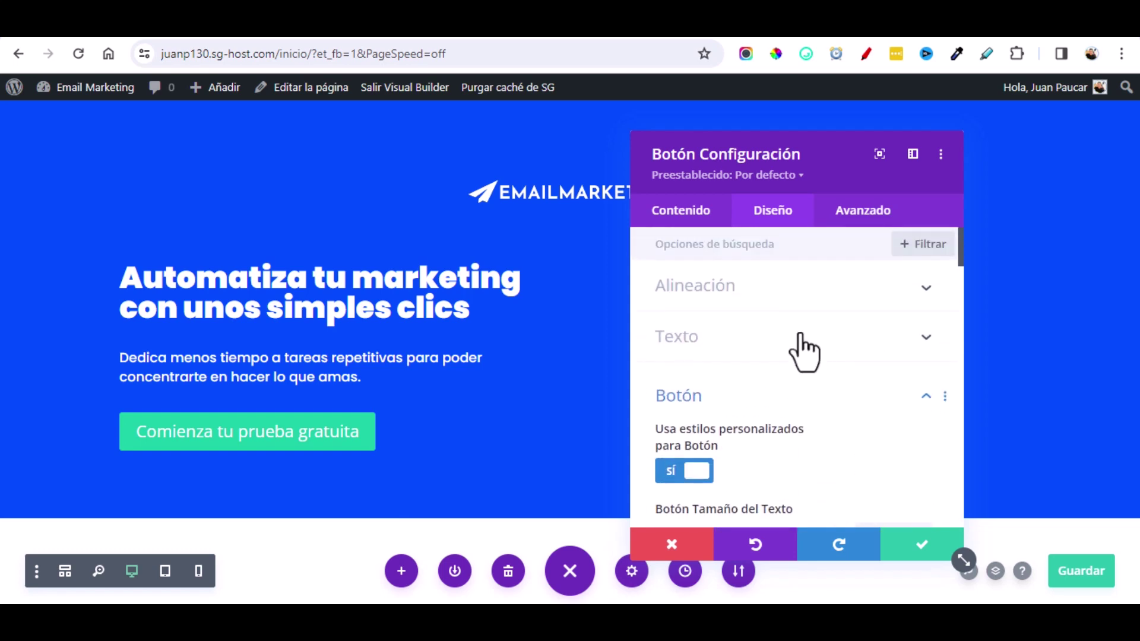
left_click(683, 212)
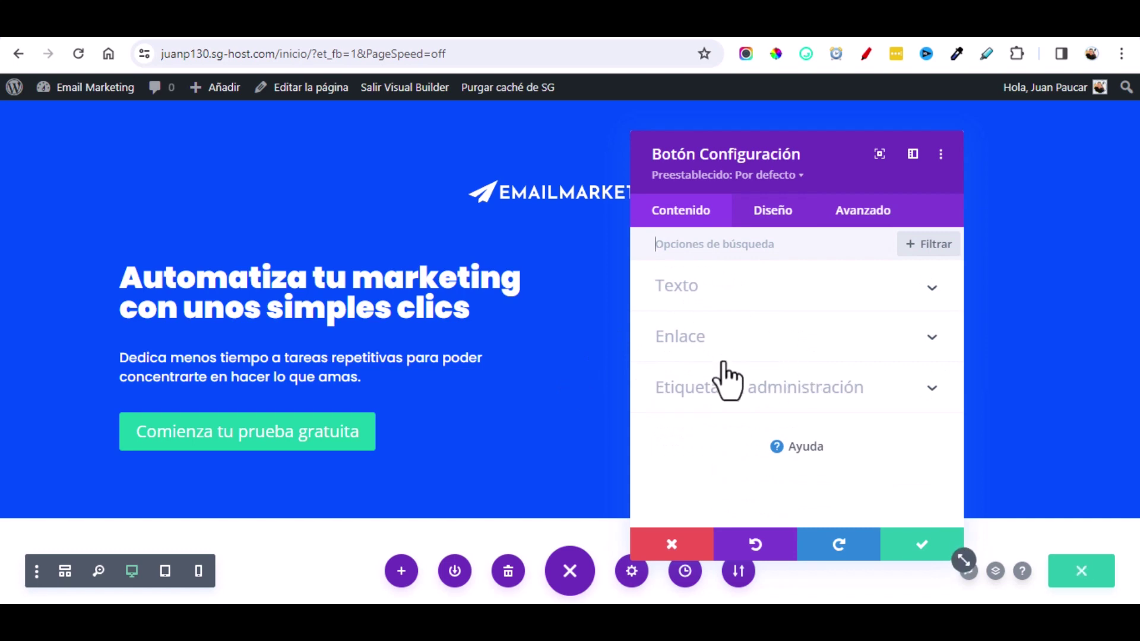
left_click(757, 337)
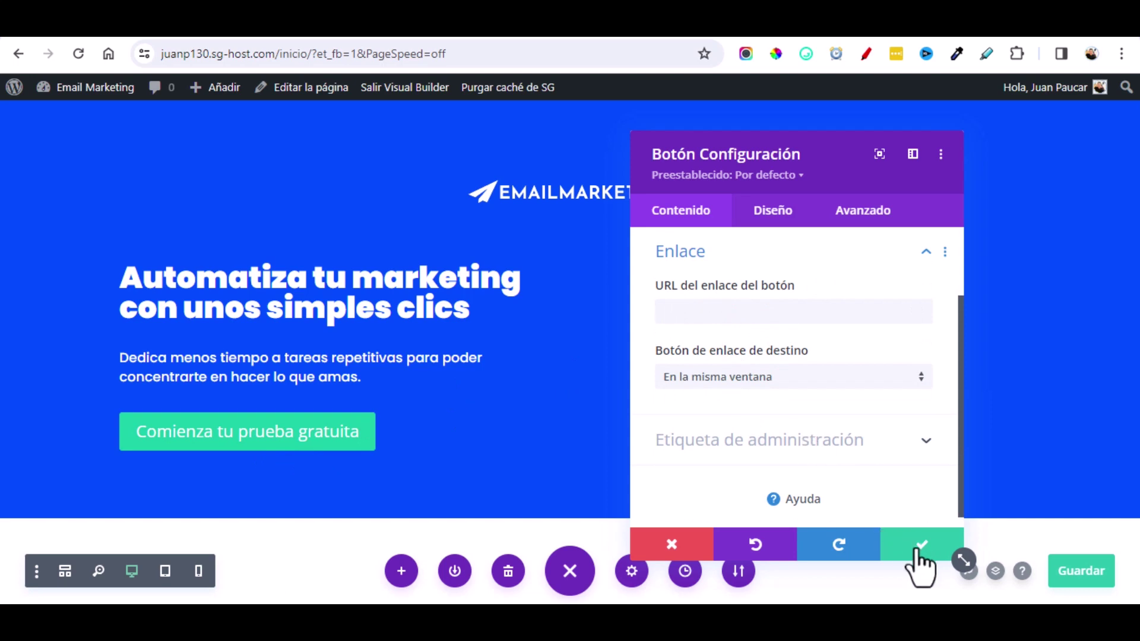
left_click(839, 499)
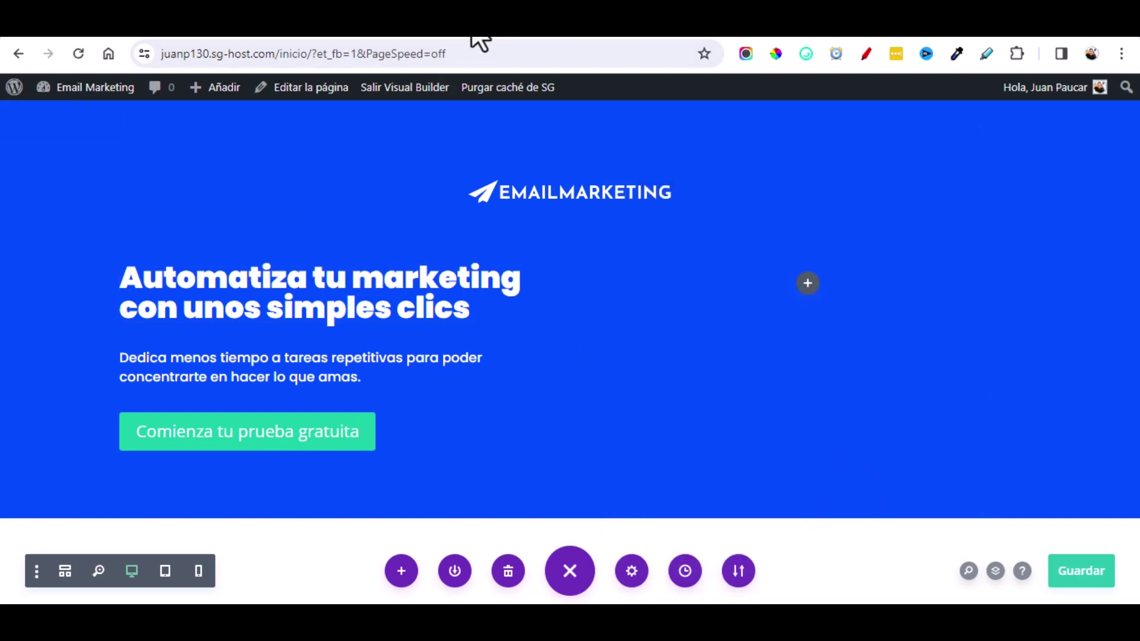
Step: Check the reference page's hero section and add a Texto module directly below the button
key("alt+Left")
scroll(515, 379, "down", 1)
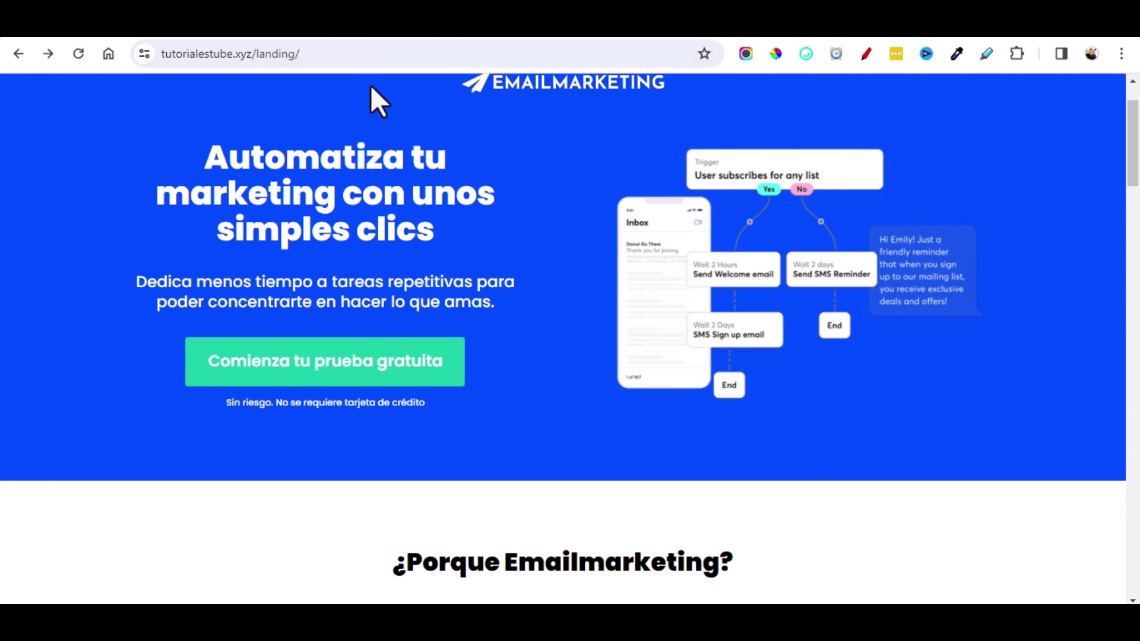
key("alt+Right")
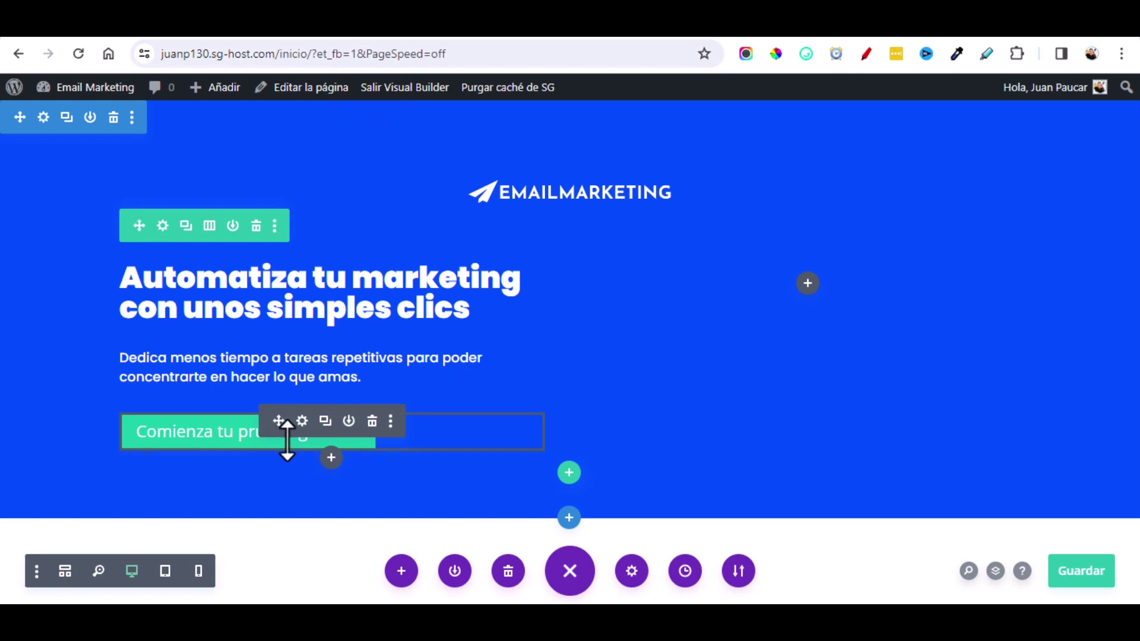
left_click(331, 460)
type("tex")
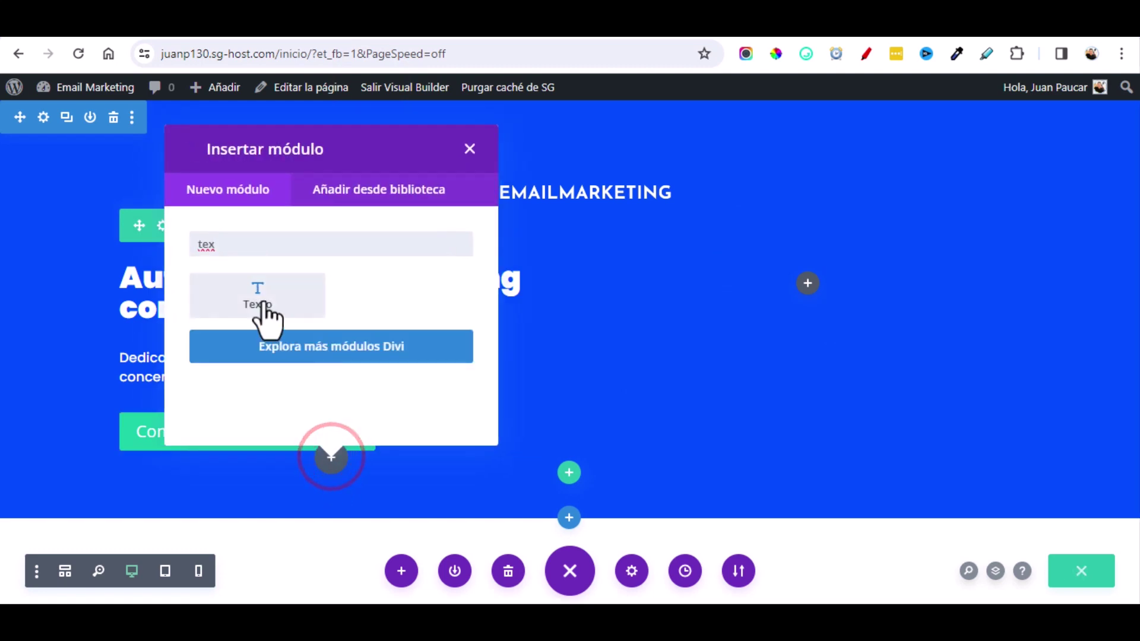
left_click(259, 296)
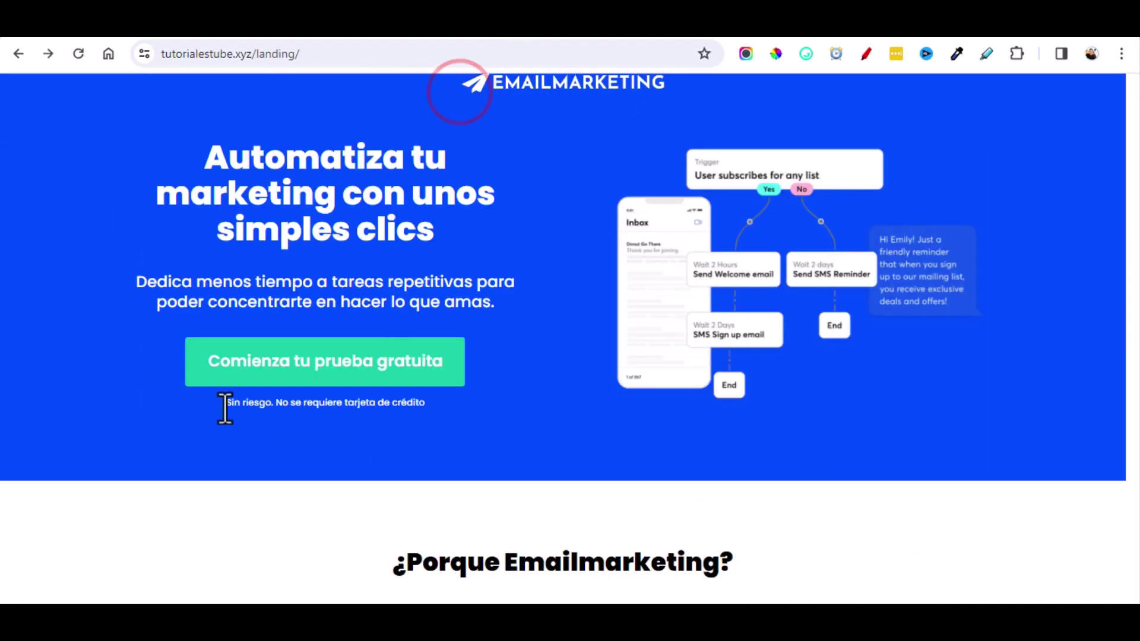
Step: Replace the new Texto module's placeholder with "Sin riesgo. No se requiere tarjeta de crédito", copied from the reference page
triple_click(225, 404)
right_click(226, 405)
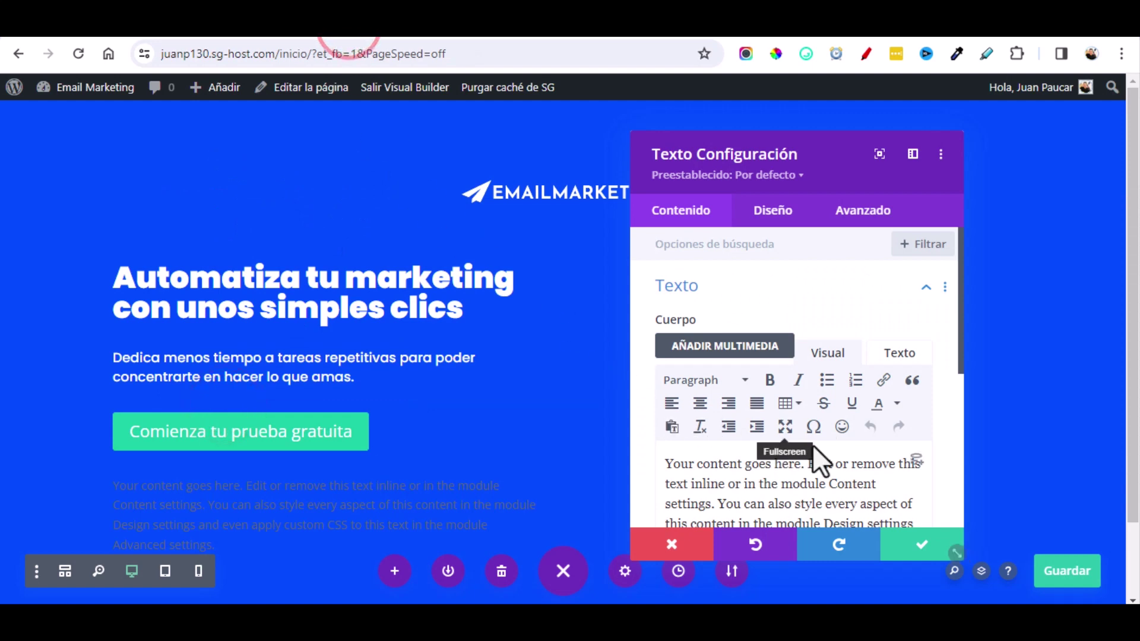
scroll(826, 451, "down", 3)
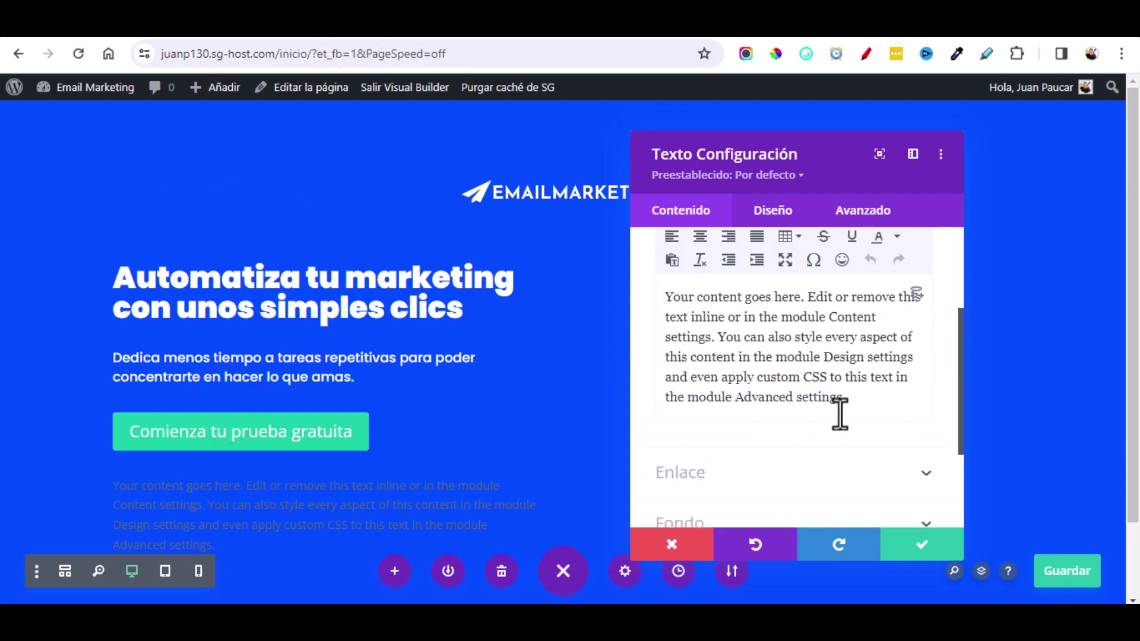
left_click_drag(858, 398, 705, 297)
key("BackSpace")
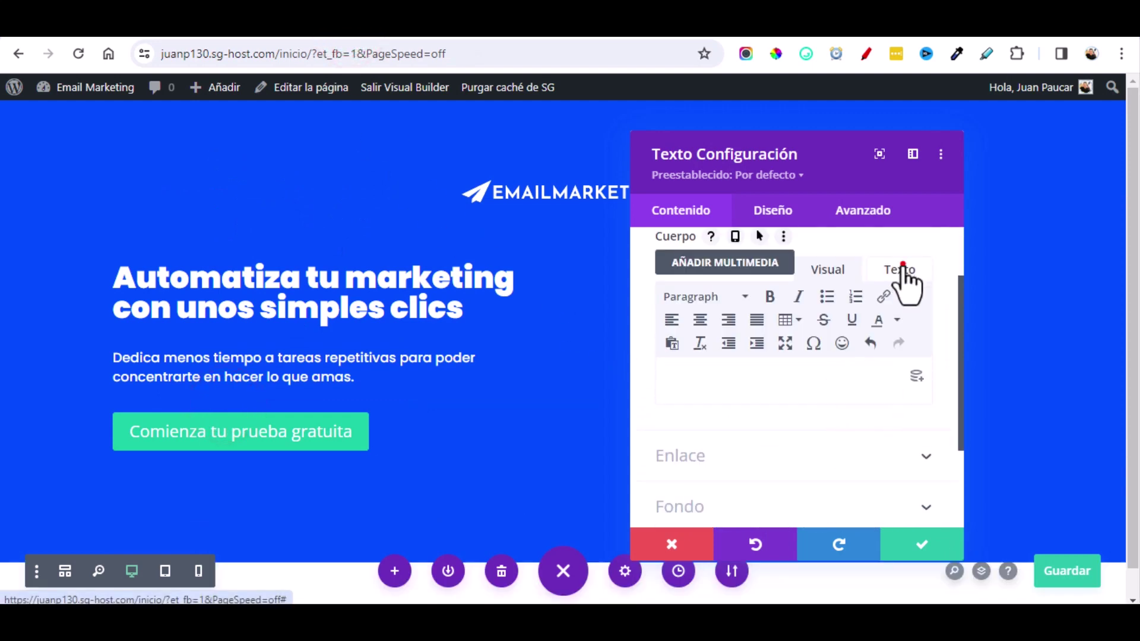
left_click(900, 272)
right_click(682, 313)
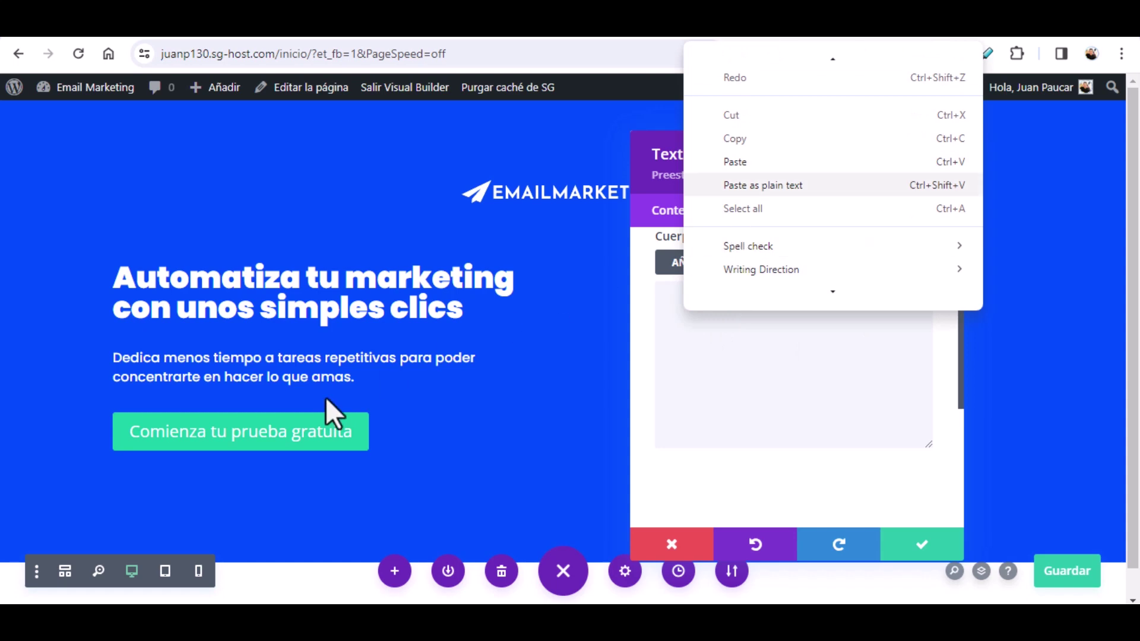
key("Return")
Step: Open the design settings of the text below the button and set its font to Poppins
left_click(113, 478)
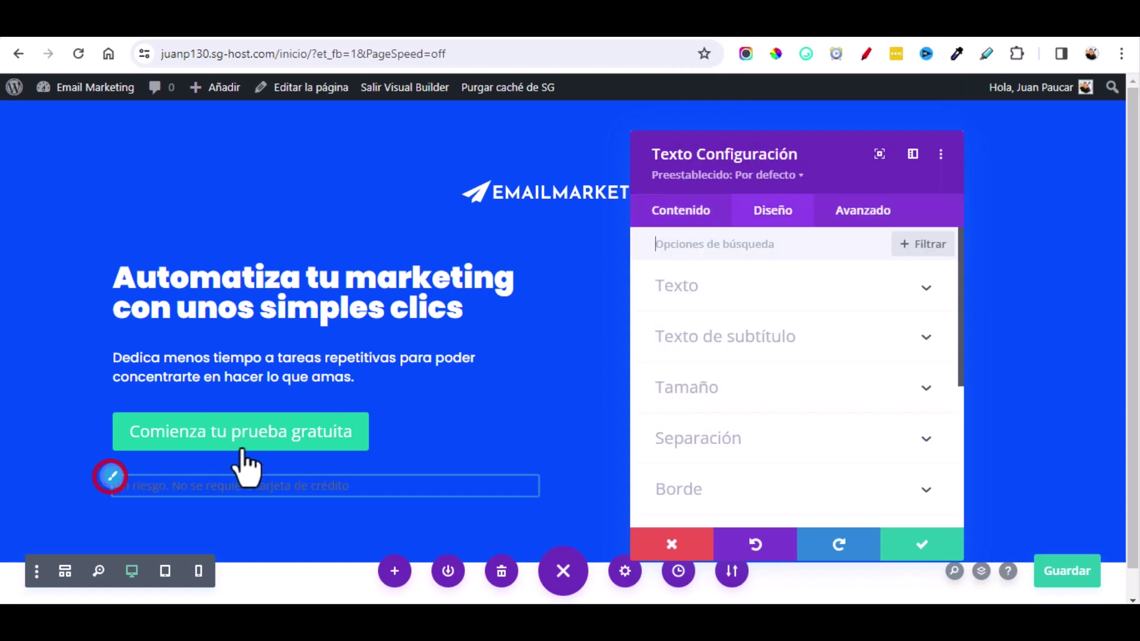
left_click(700, 399)
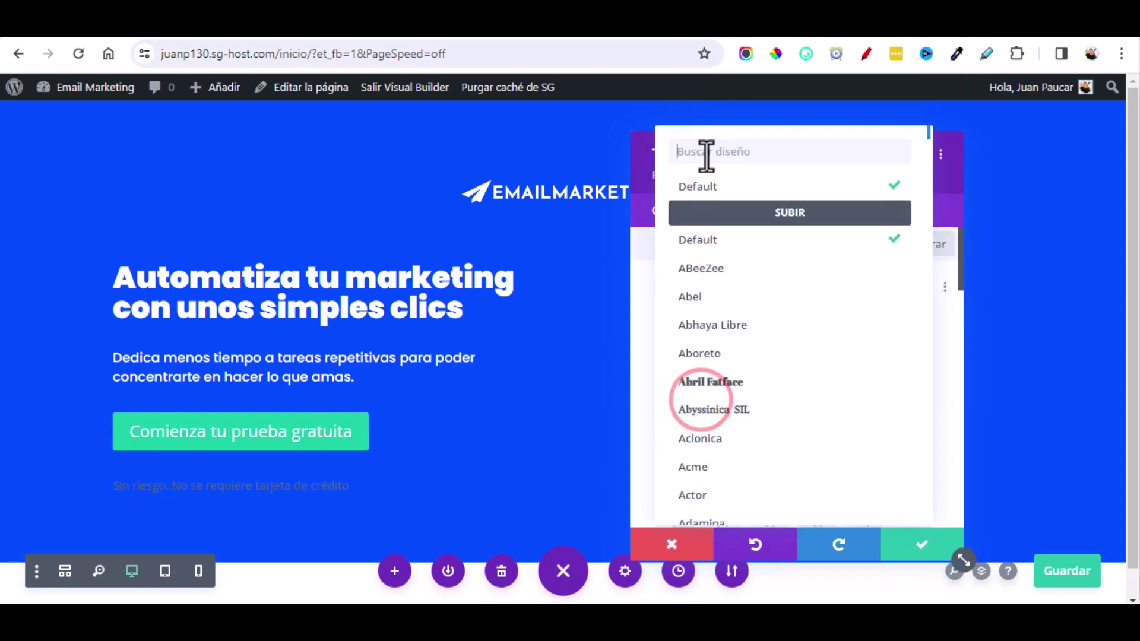
type("poo")
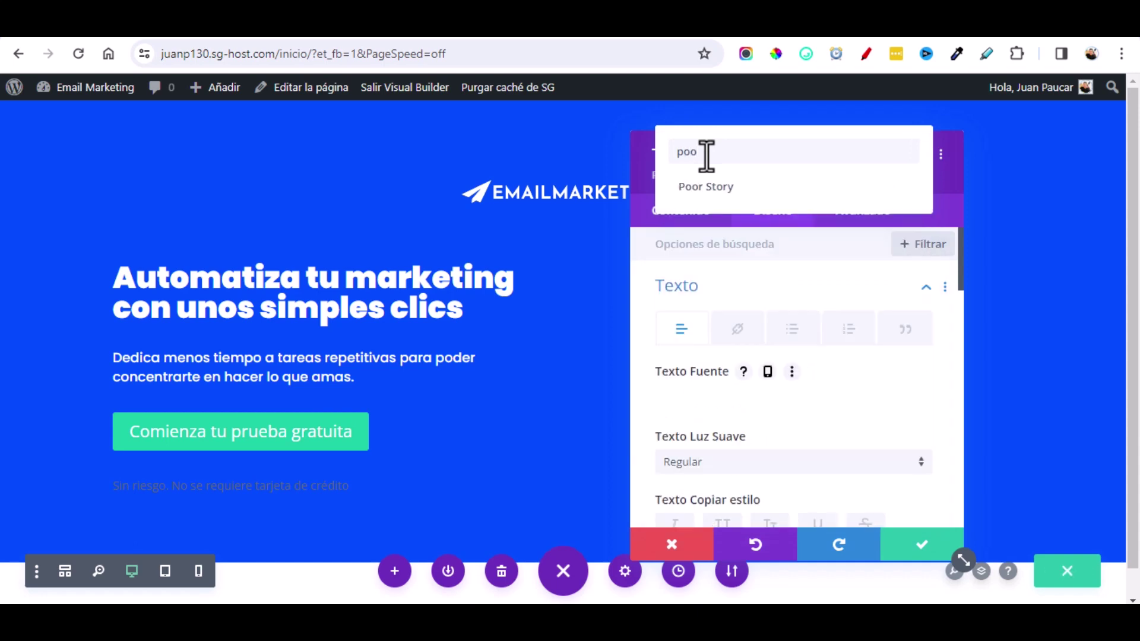
key("BackSpace")
left_click(872, 498)
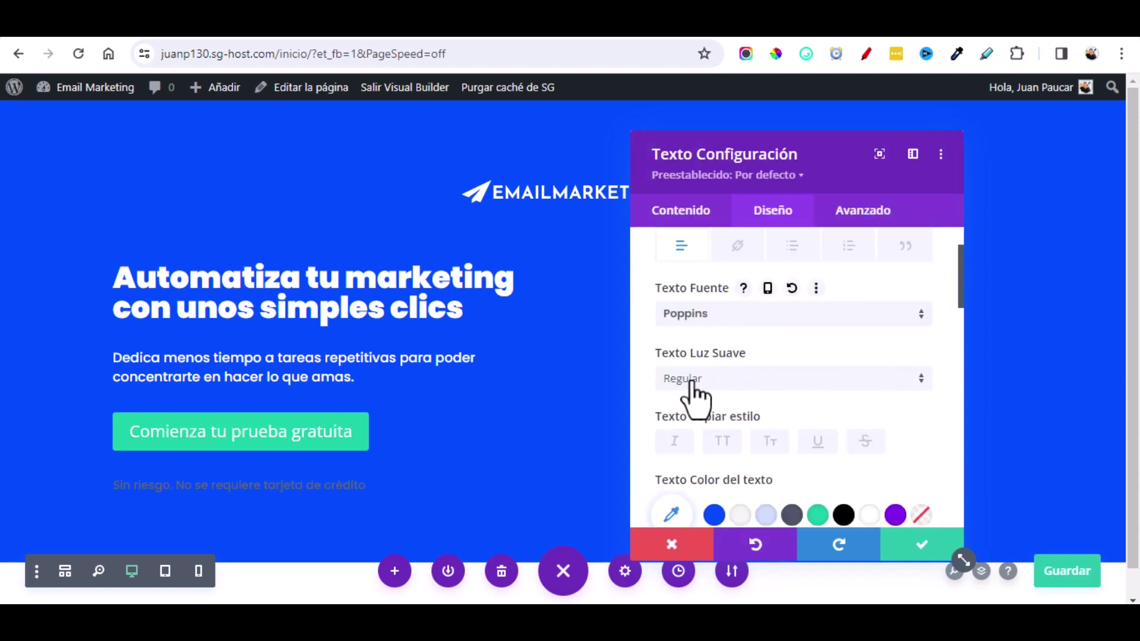
Step: Set the text color of the line below the button to the palette's white
scroll(836, 397, "down", 3)
scroll(836, 397, "up", 3)
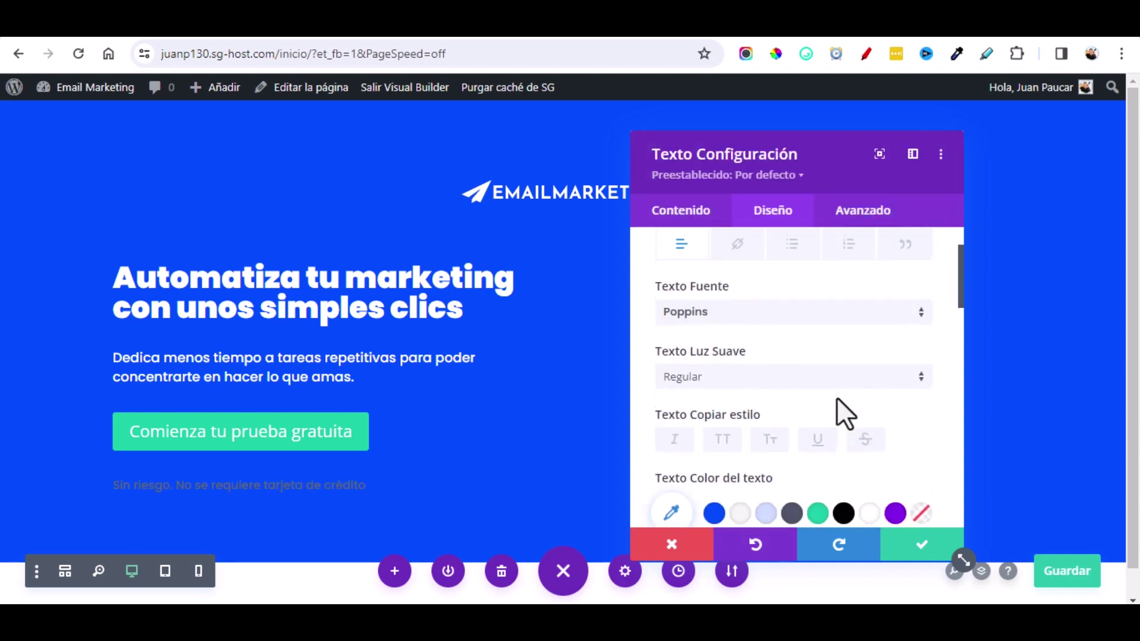
scroll(836, 398, "down", 2)
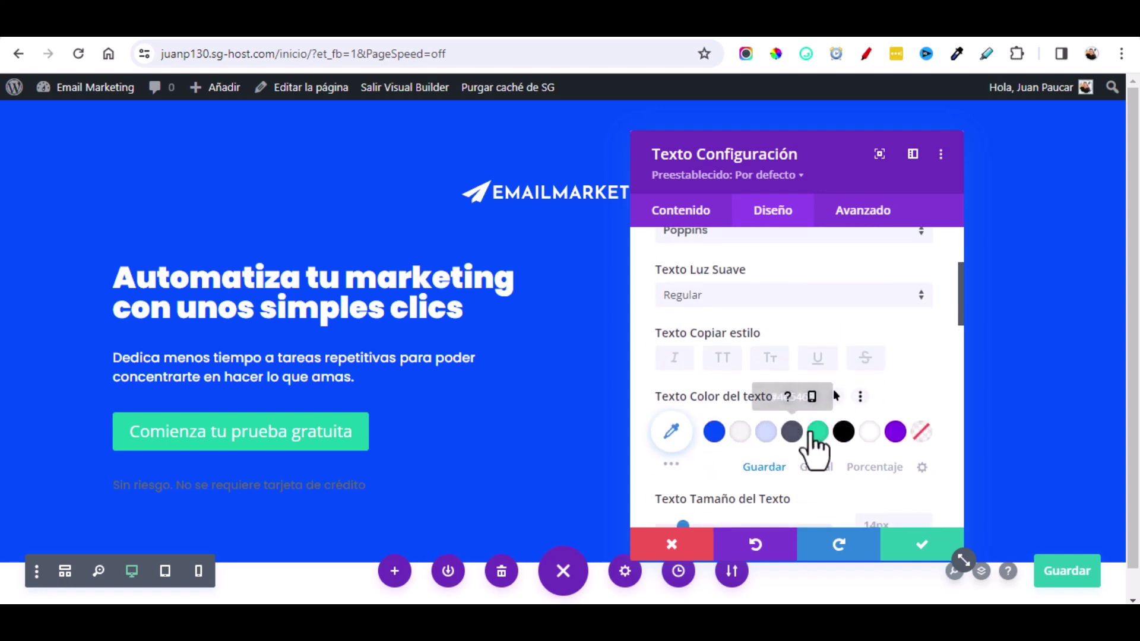
left_click(866, 438)
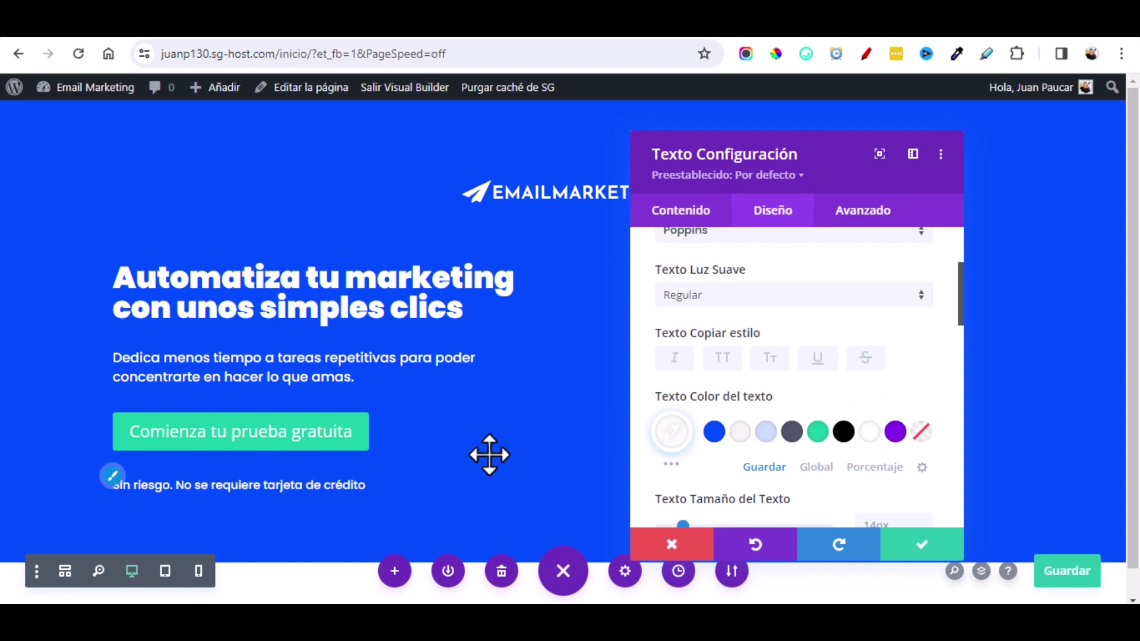
Step: Set the text module's top margin to -20px in its spacing settings and save the module
scroll(914, 347, "up", 3)
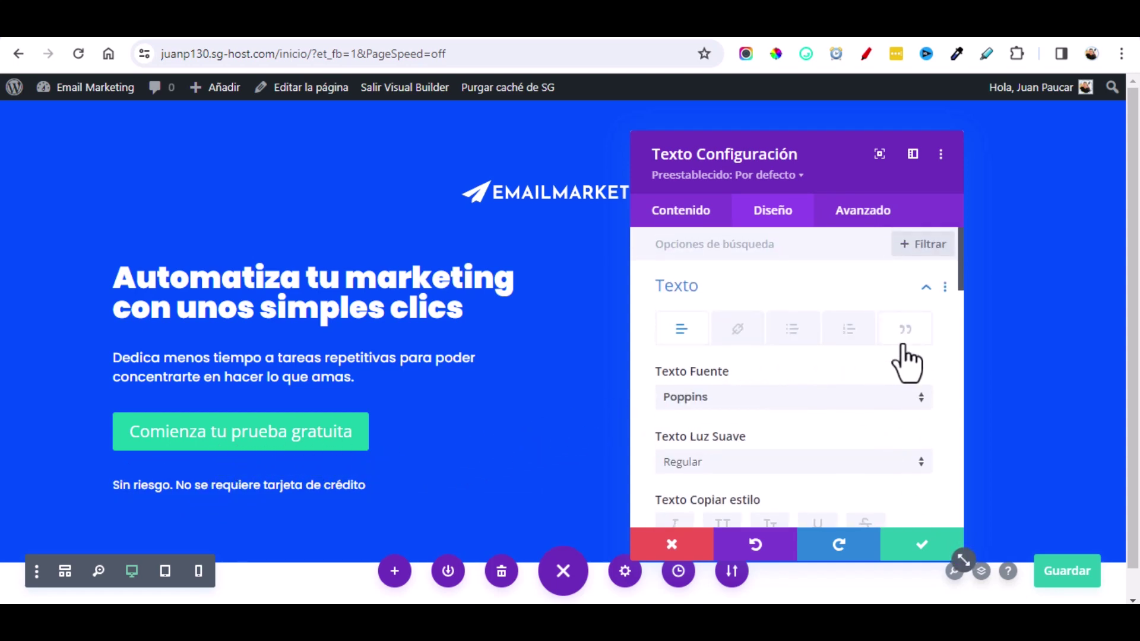
left_click(924, 286)
left_click(855, 436)
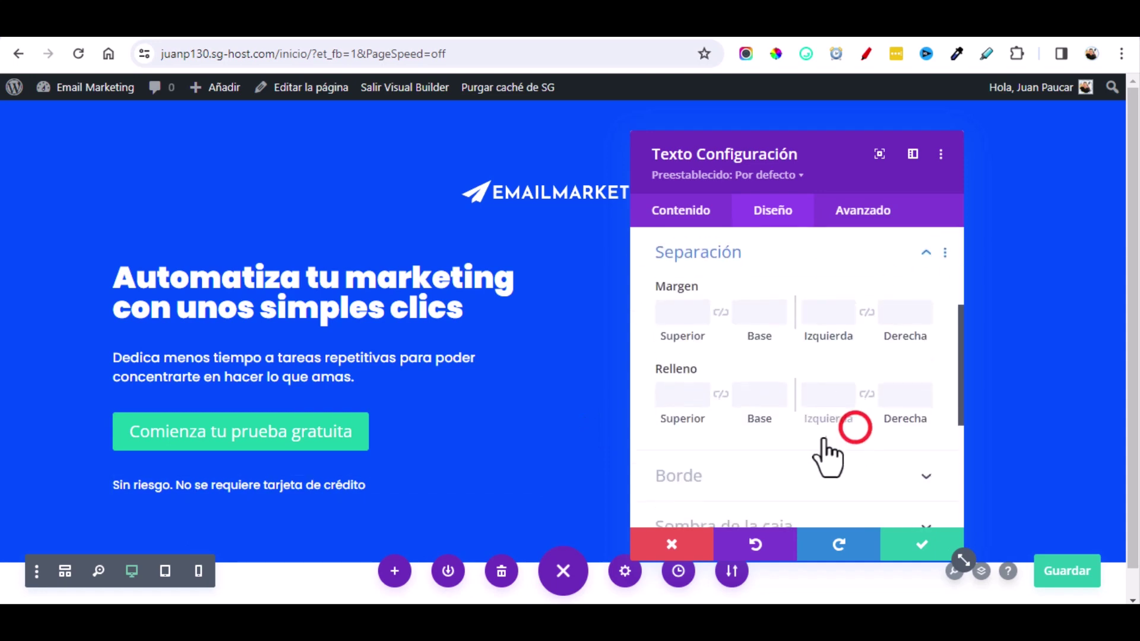
mouse_move(694, 380)
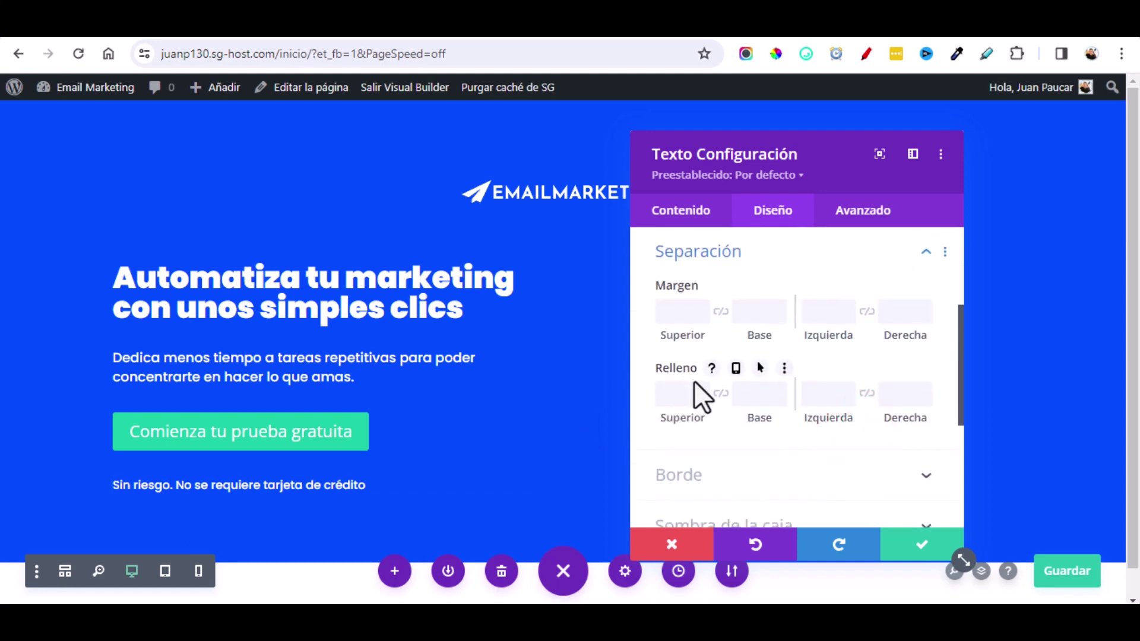
left_click(701, 317)
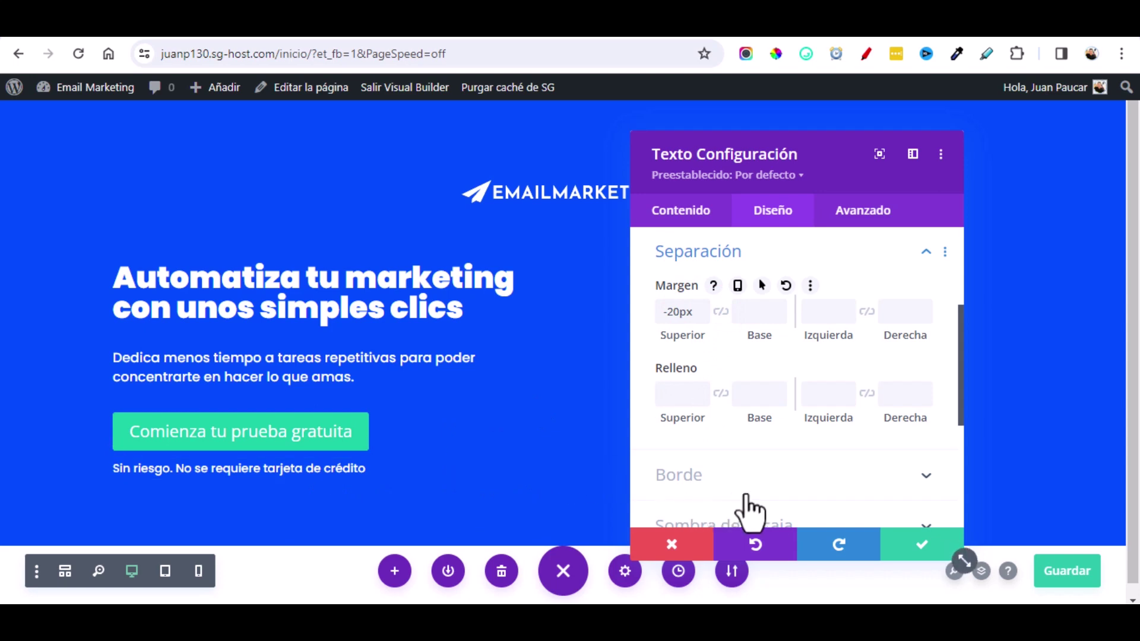
left_click(918, 549)
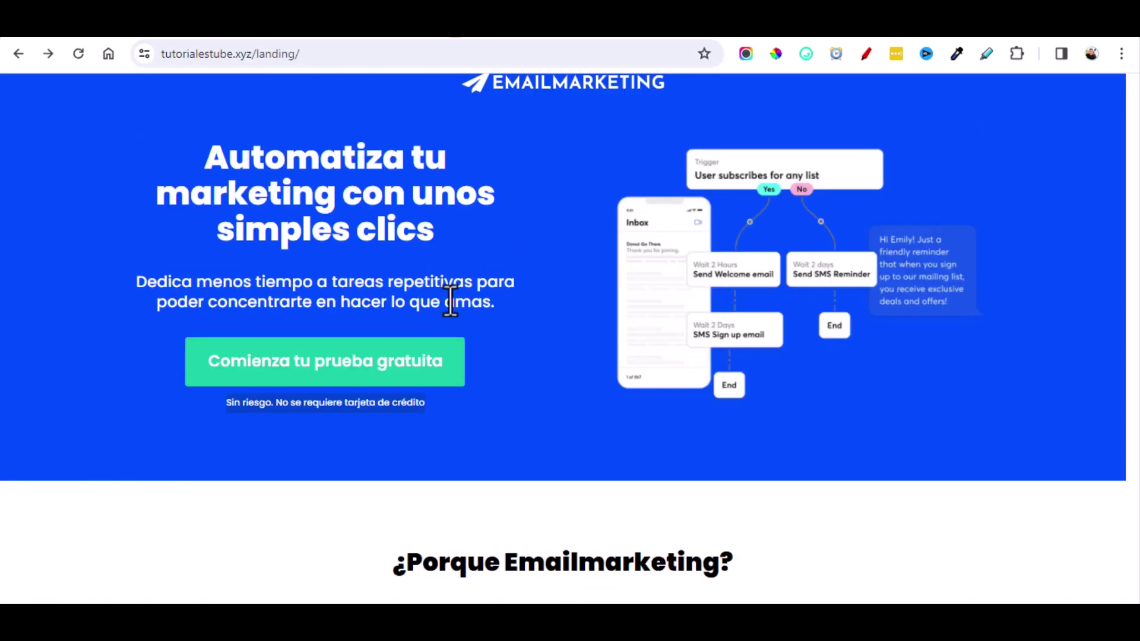
Step: Check the reference page's hero section and insert an Imagen module in the hero row's empty second column
left_click(437, 404)
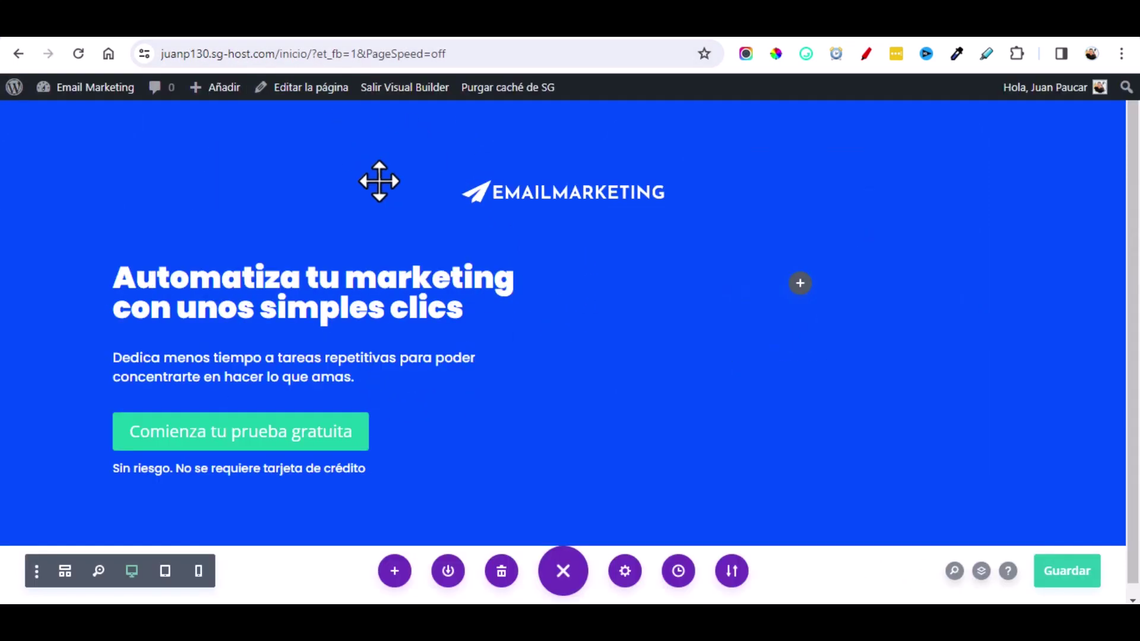
left_click(801, 283)
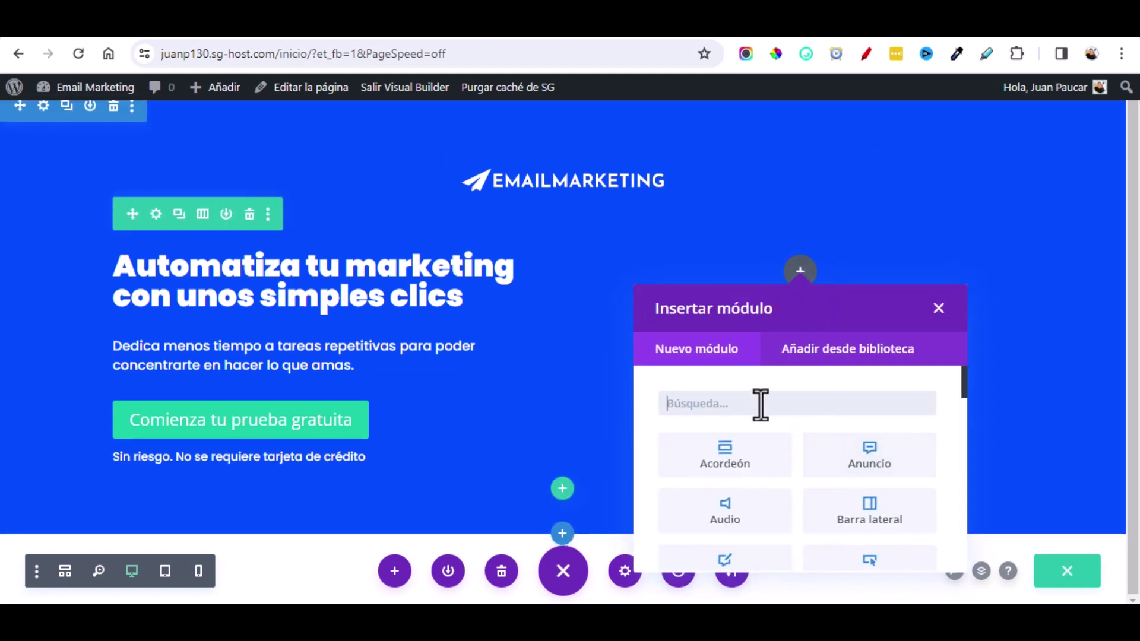
left_click(758, 402)
type("im")
left_click(707, 445)
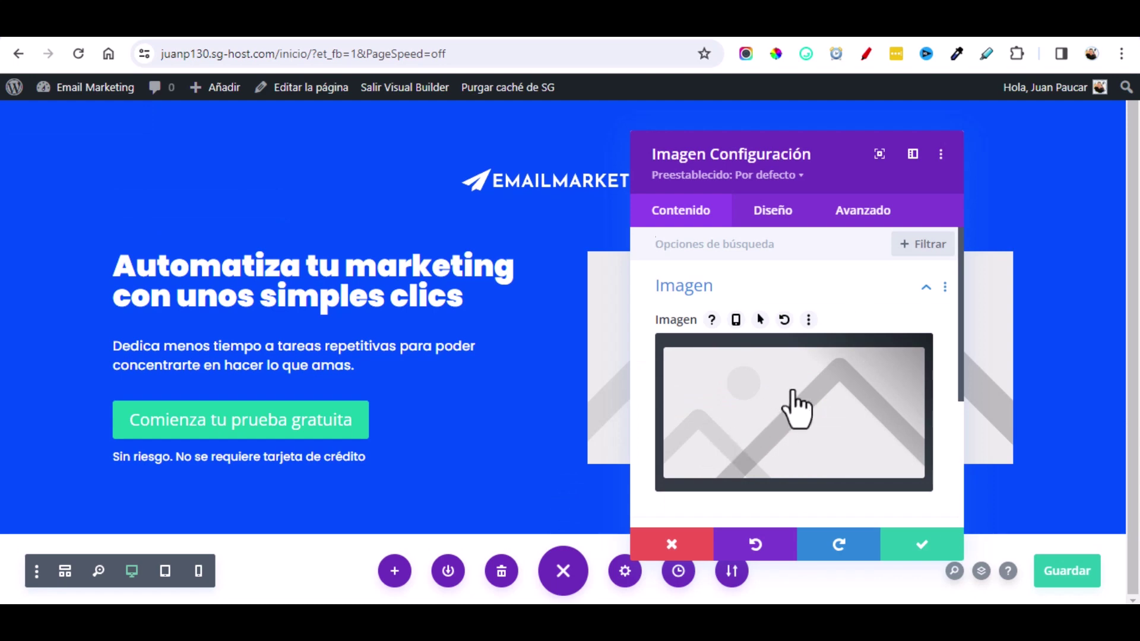
Step: Upload the "list" image from Downloads as the module's picture, then save the module and the page
left_click(771, 408)
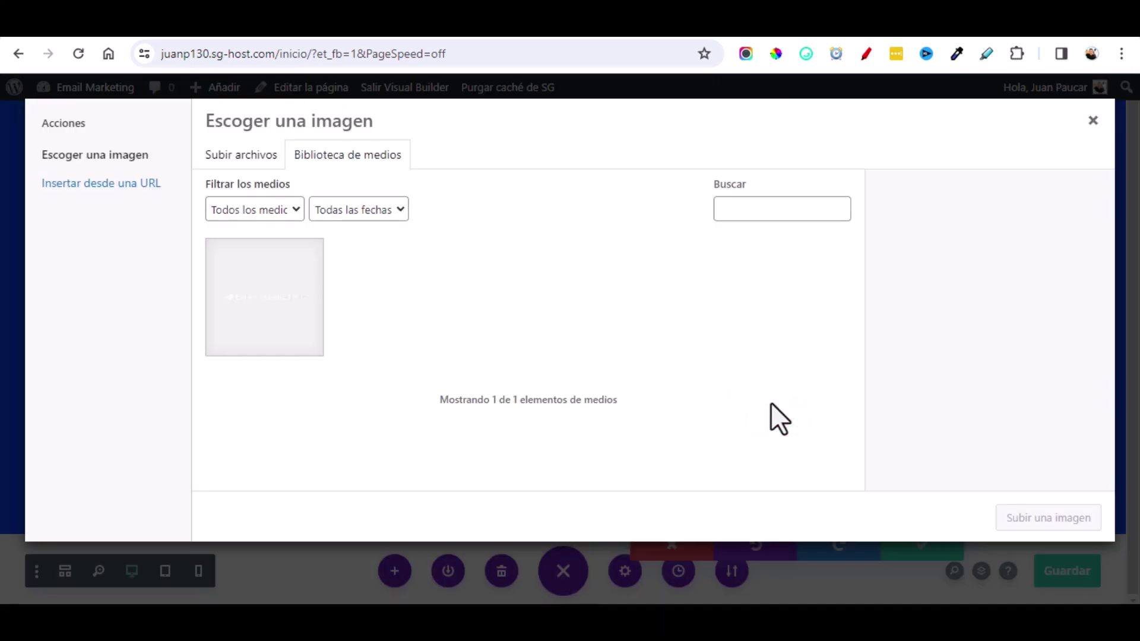
left_click(242, 159)
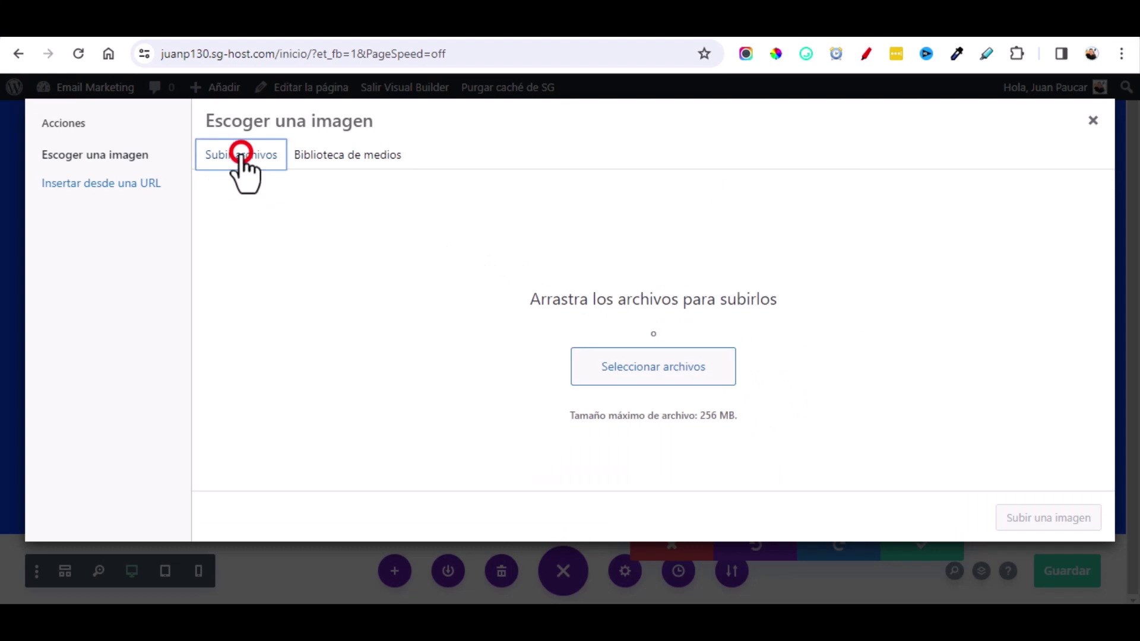
left_click(656, 371)
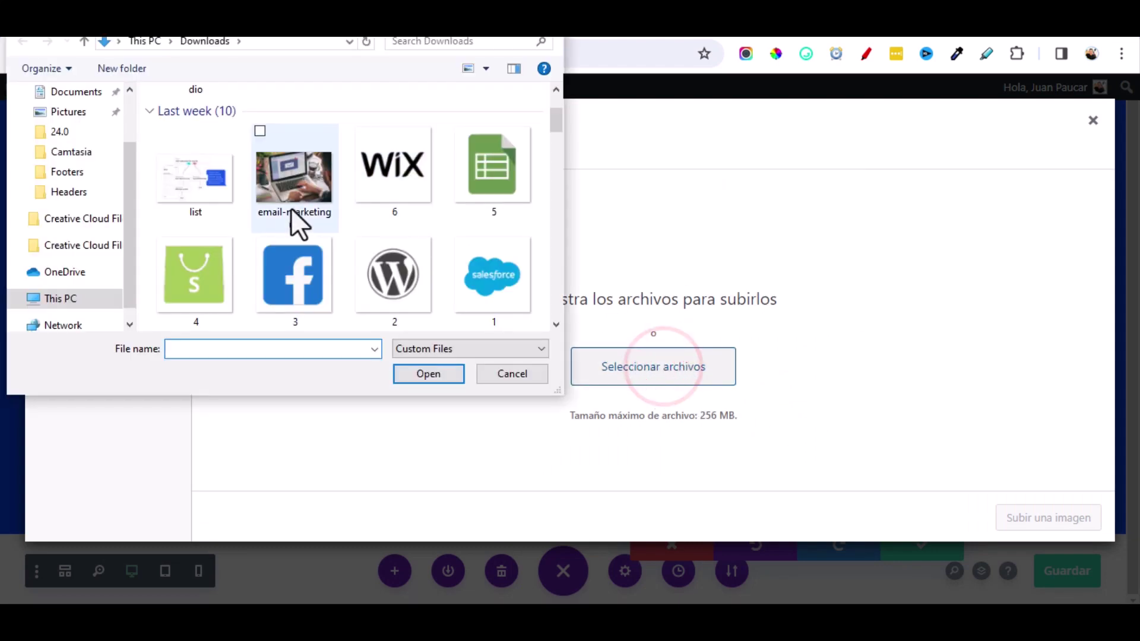
double_click(192, 176)
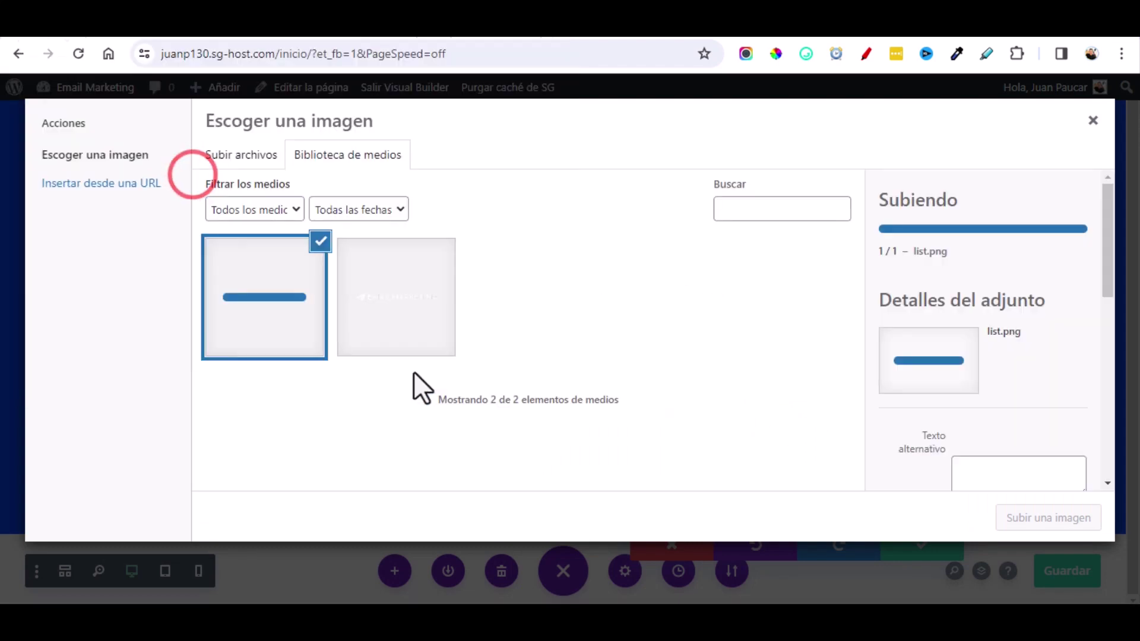
left_click(1048, 519)
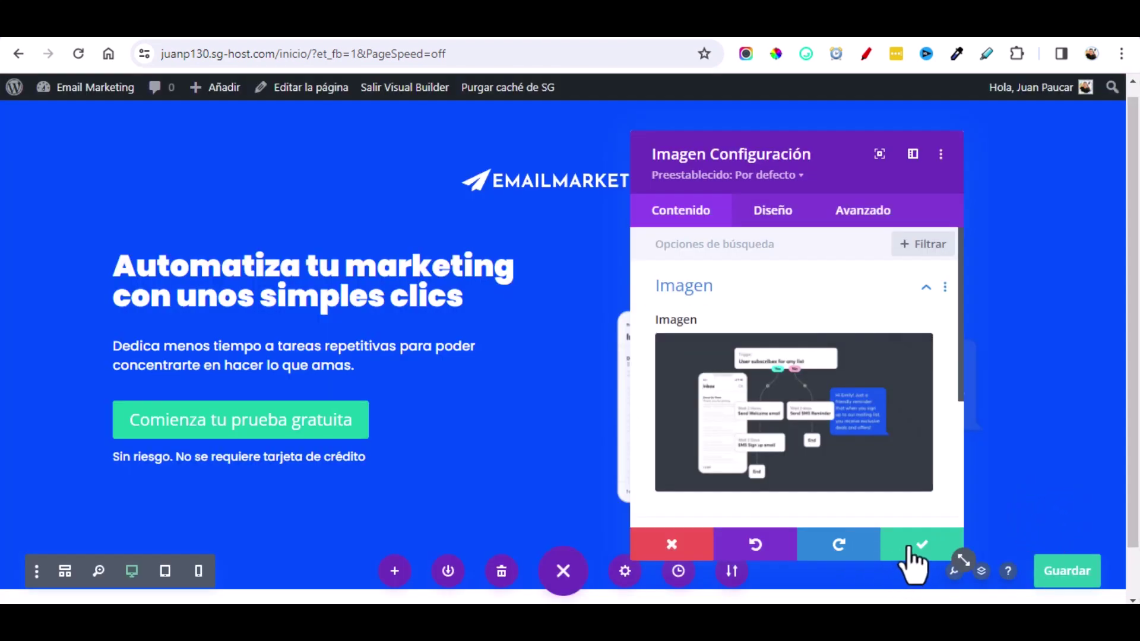
left_click(909, 545)
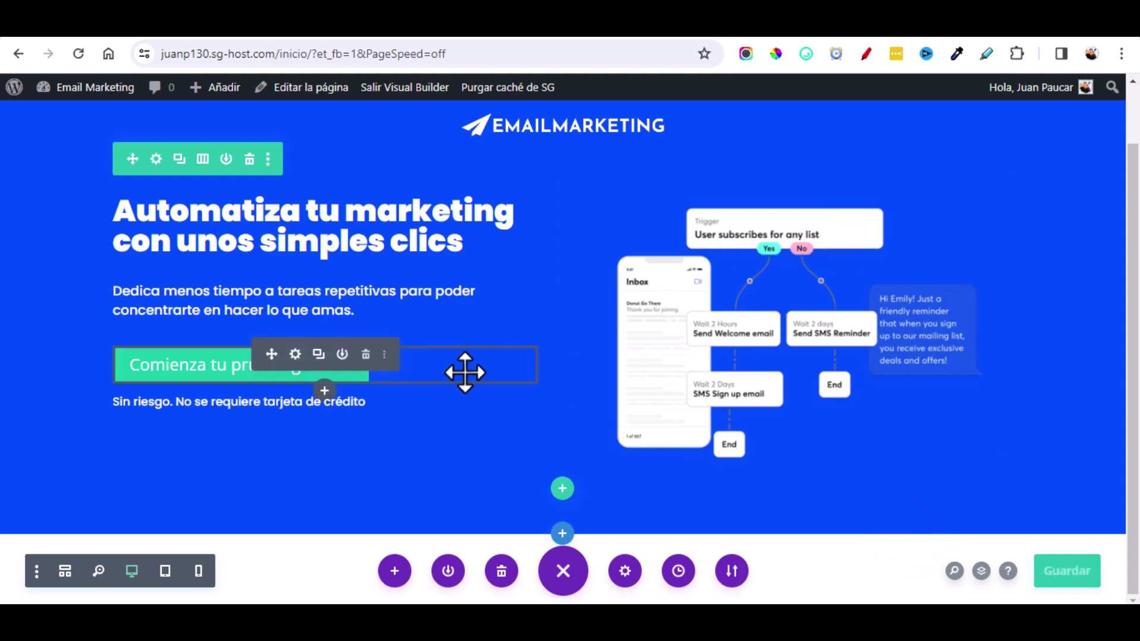
left_click(1048, 567)
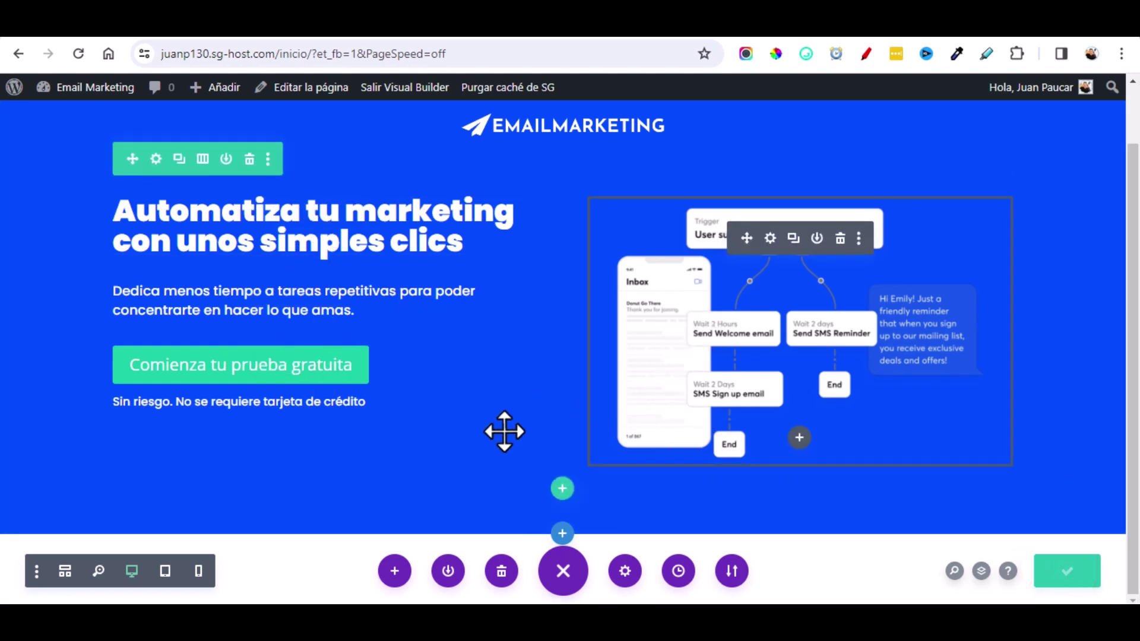
Step: Add a regular section with a single-column row below the hero section and insert a Texto module in it
left_click(562, 534)
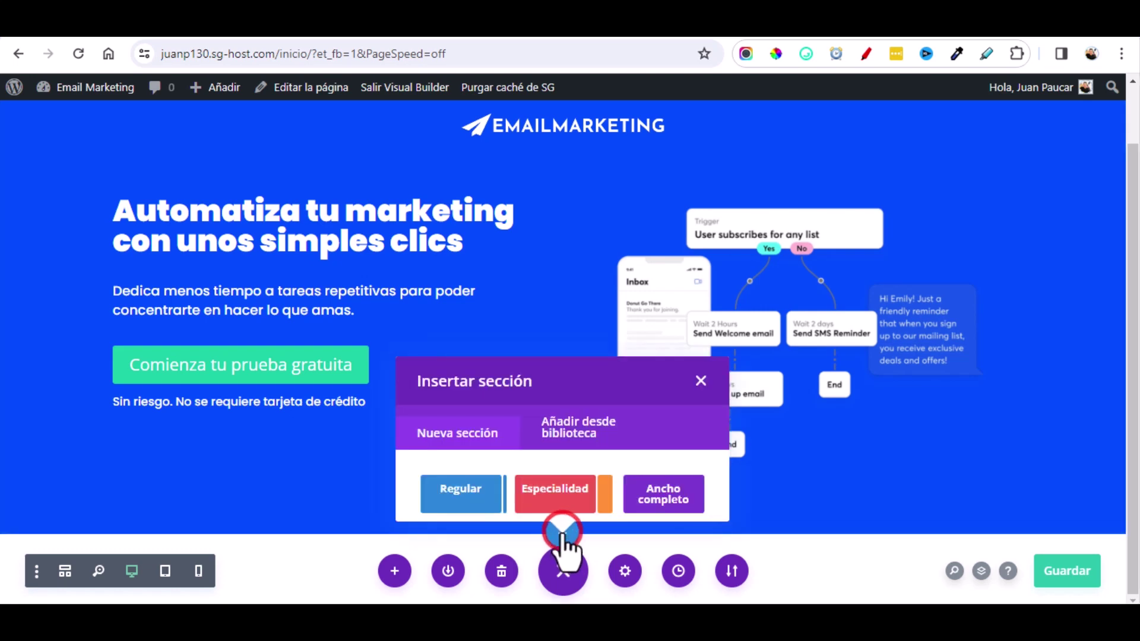
left_click(461, 490)
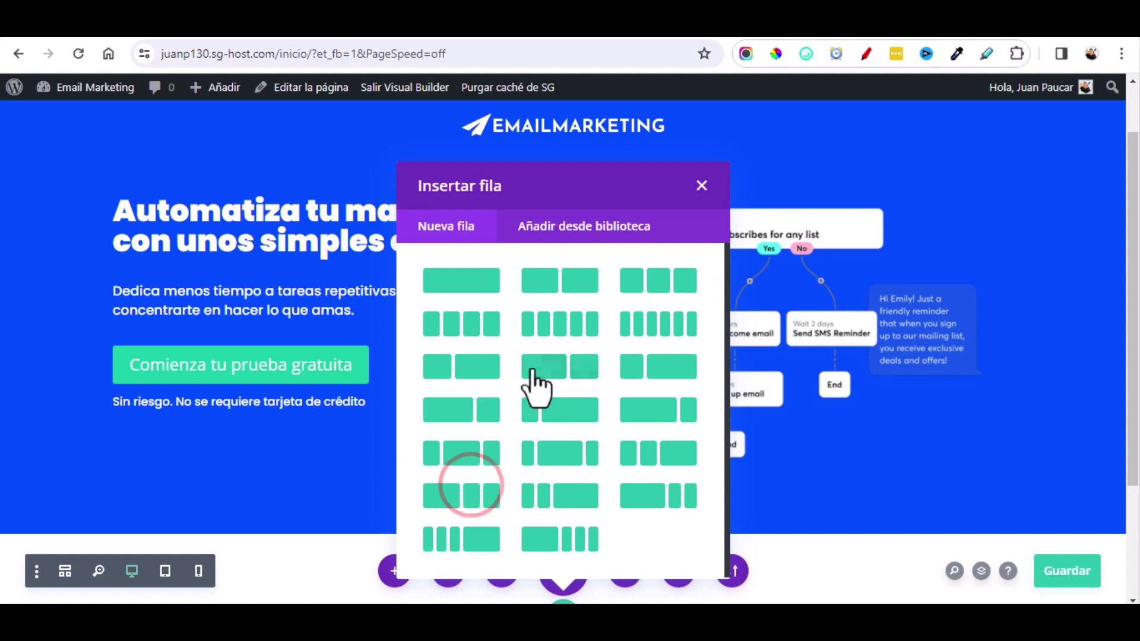
left_click(465, 280)
left_click(508, 244)
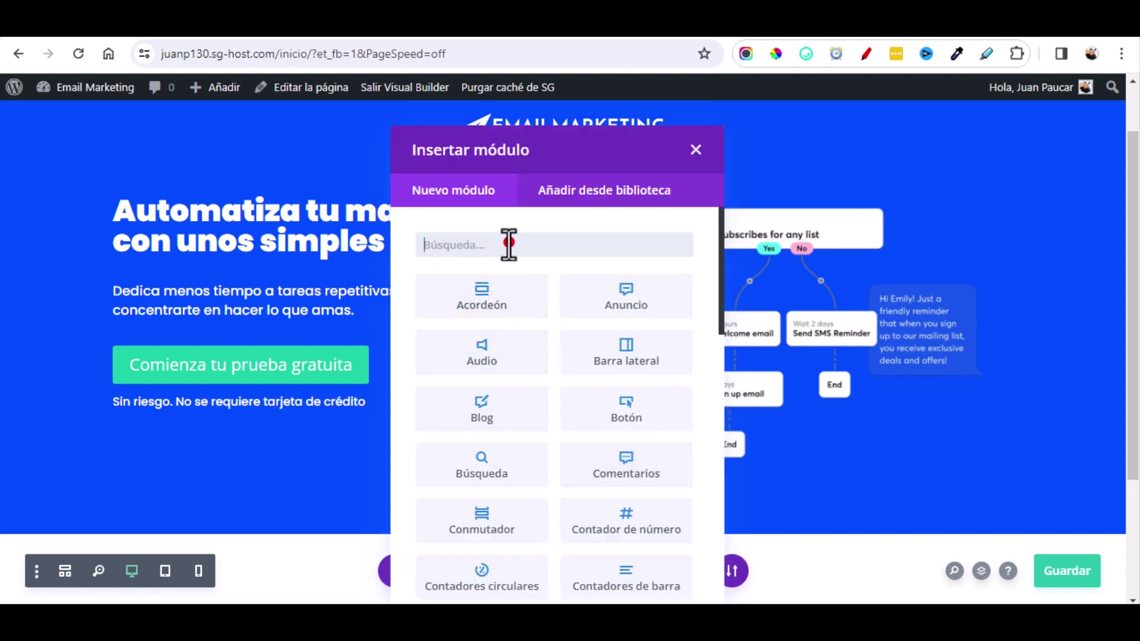
type("te")
left_click(624, 362)
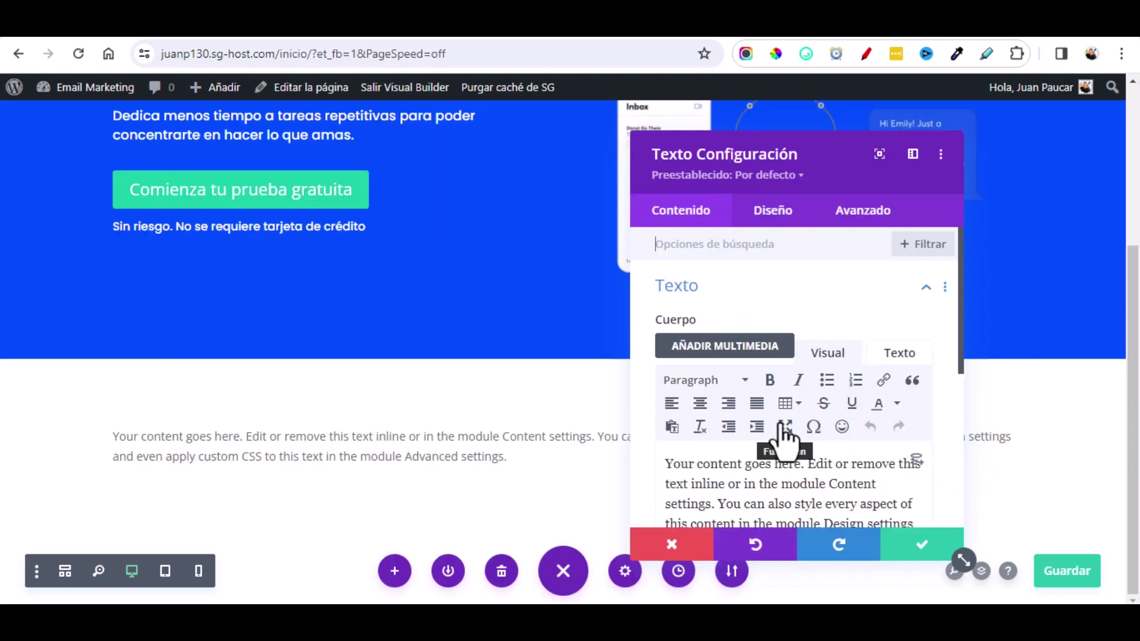
Step: Copy the "¿Porque Emailmarketing?" heading from the reference landing page and return to the page being built
scroll(849, 487, "down", 3)
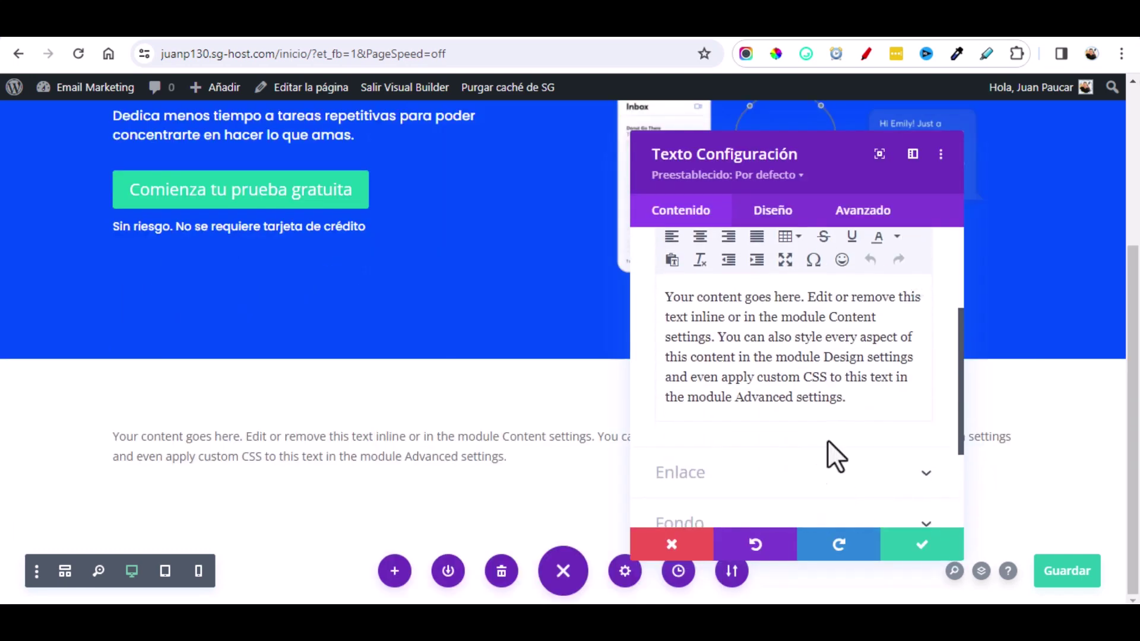
left_click(509, 38)
scroll(808, 349, "down", 5)
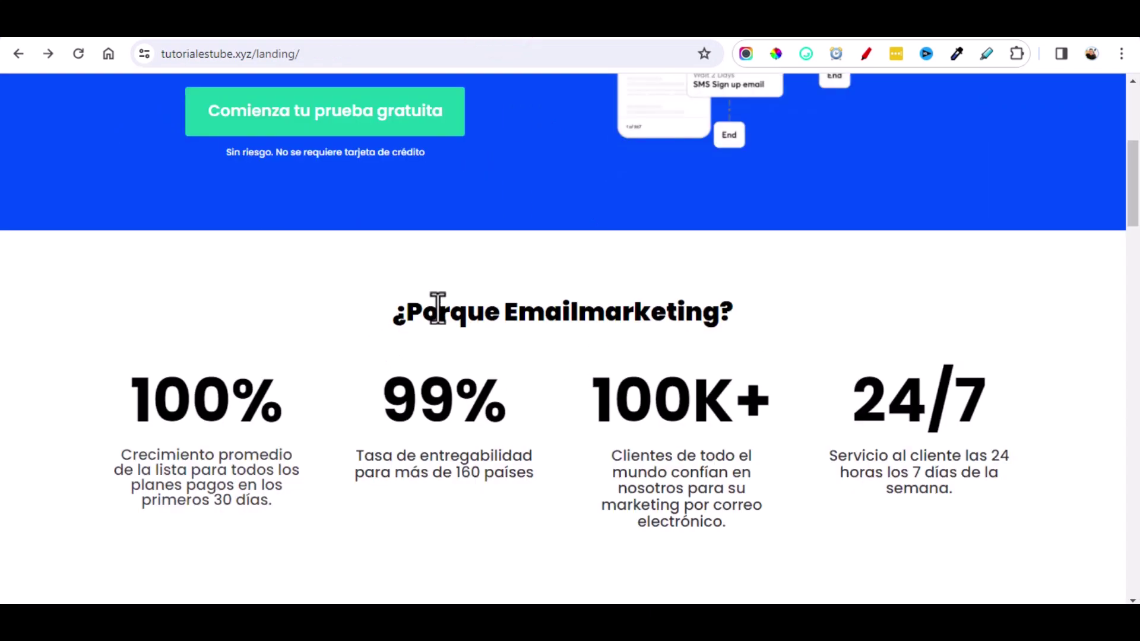
triple_click(601, 312)
right_click(601, 312)
left_click(657, 328)
left_click(331, 41)
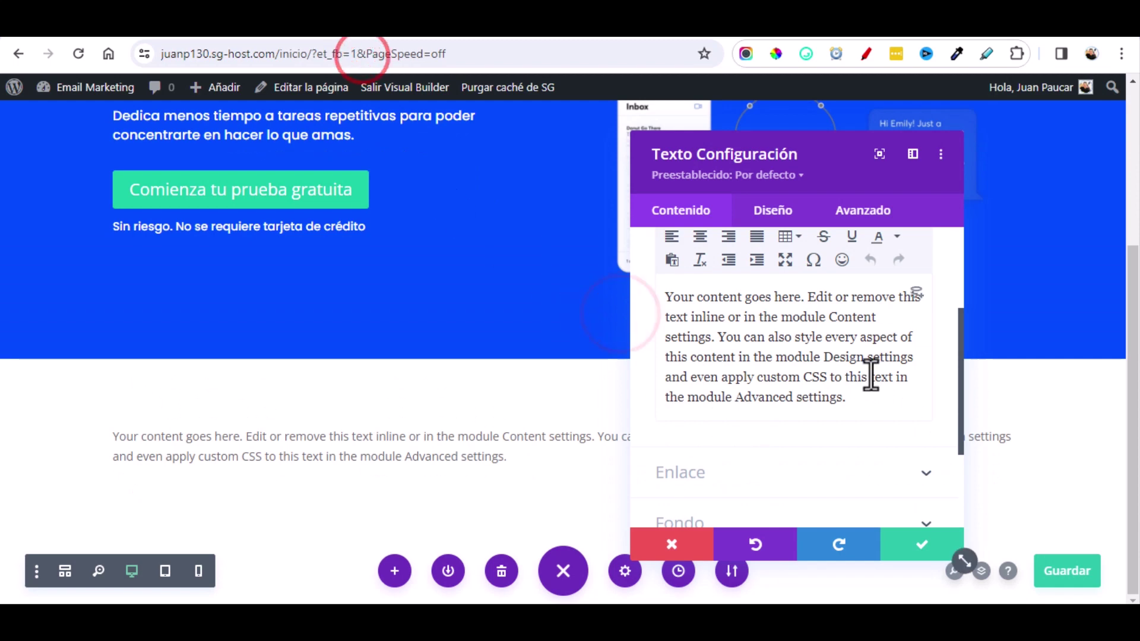
Step: Replace the text module's placeholder body with the copied heading "¿Porque Emailmarketing?" as plain text
left_click_drag(870, 399, 657, 298)
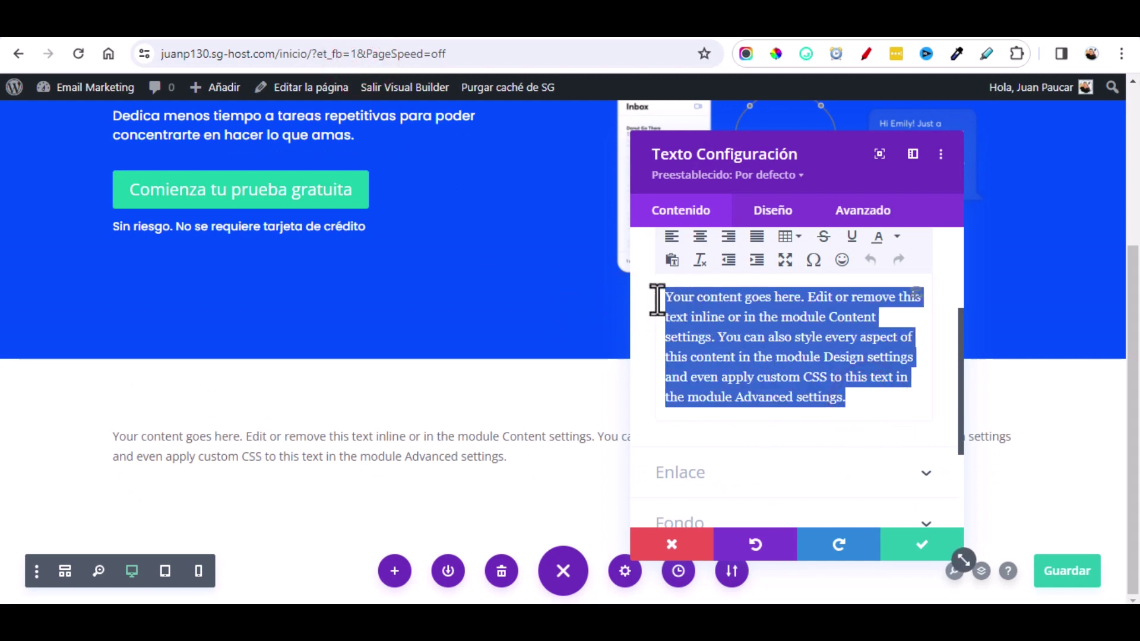
key("BackSpace")
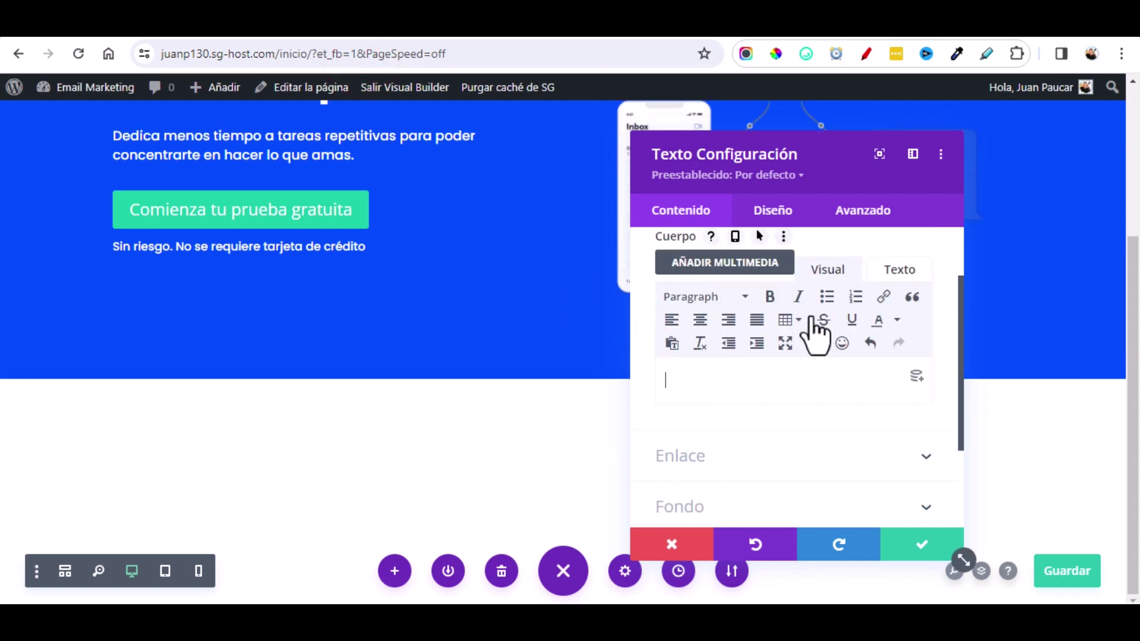
left_click(899, 269)
right_click(695, 304)
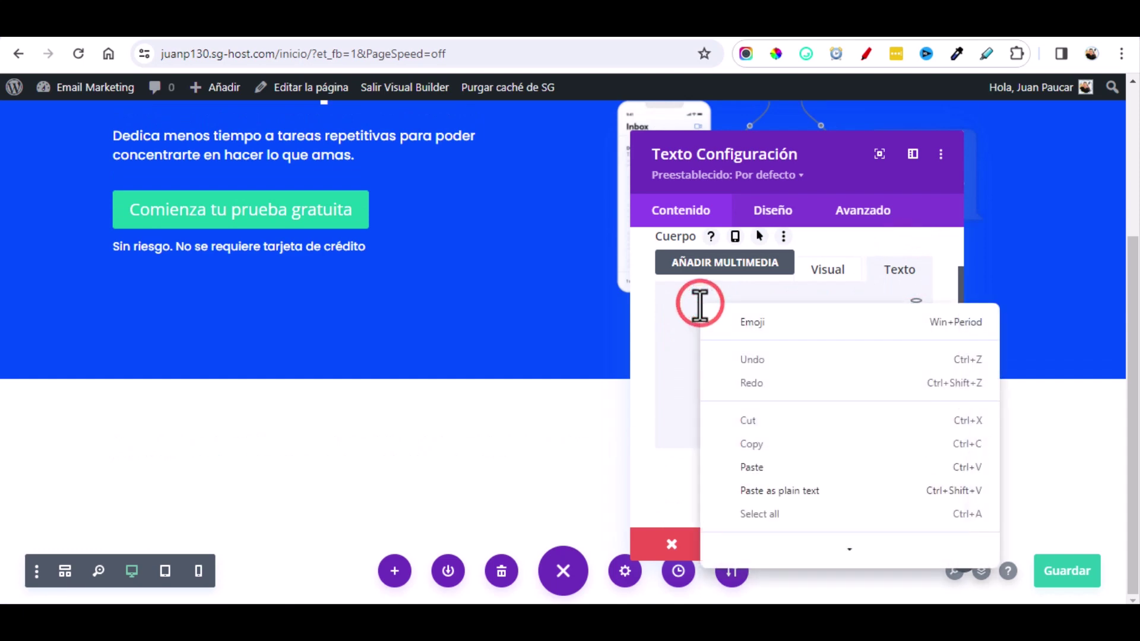
left_click(770, 468)
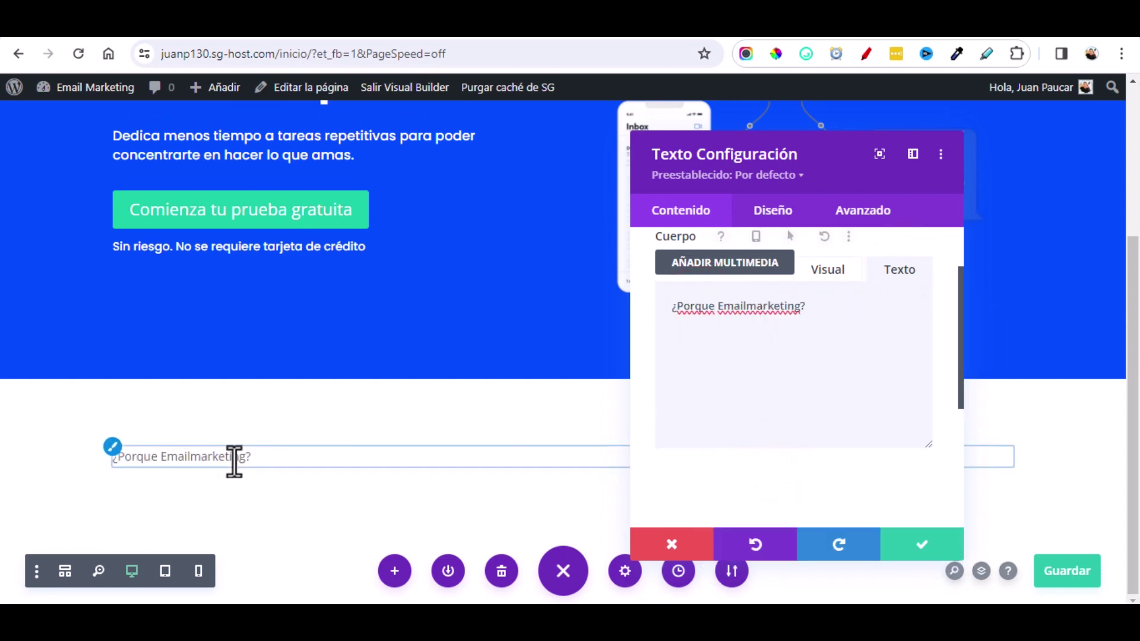
Step: Set the heading text's font to Poppins with the Negrita weight in the module's design settings
left_click(114, 454)
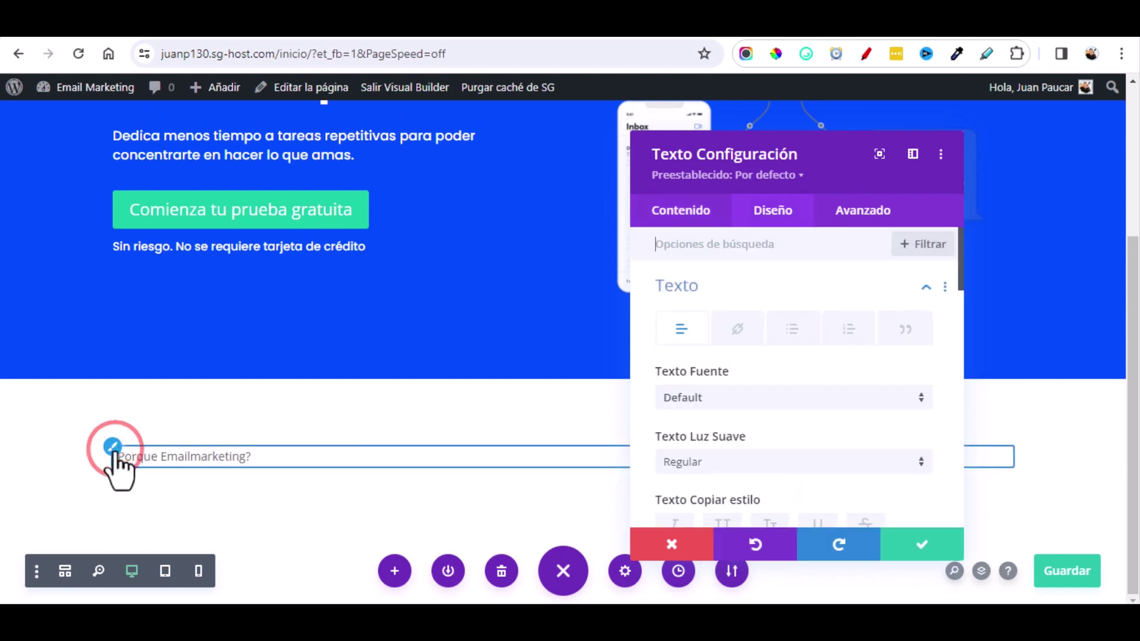
left_click(742, 398)
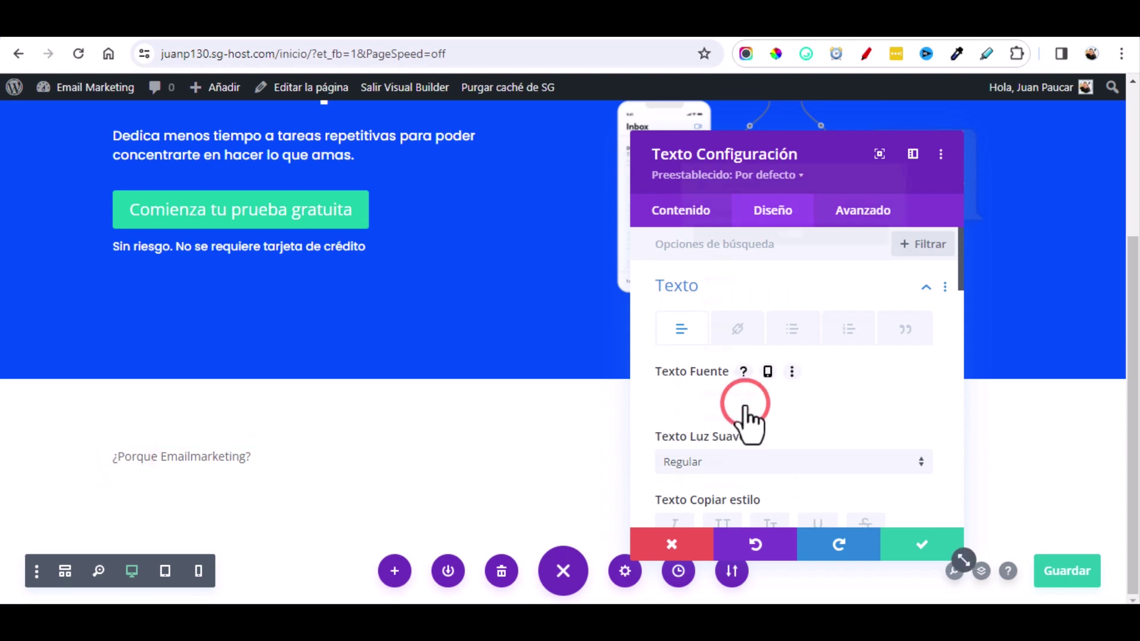
type("po")
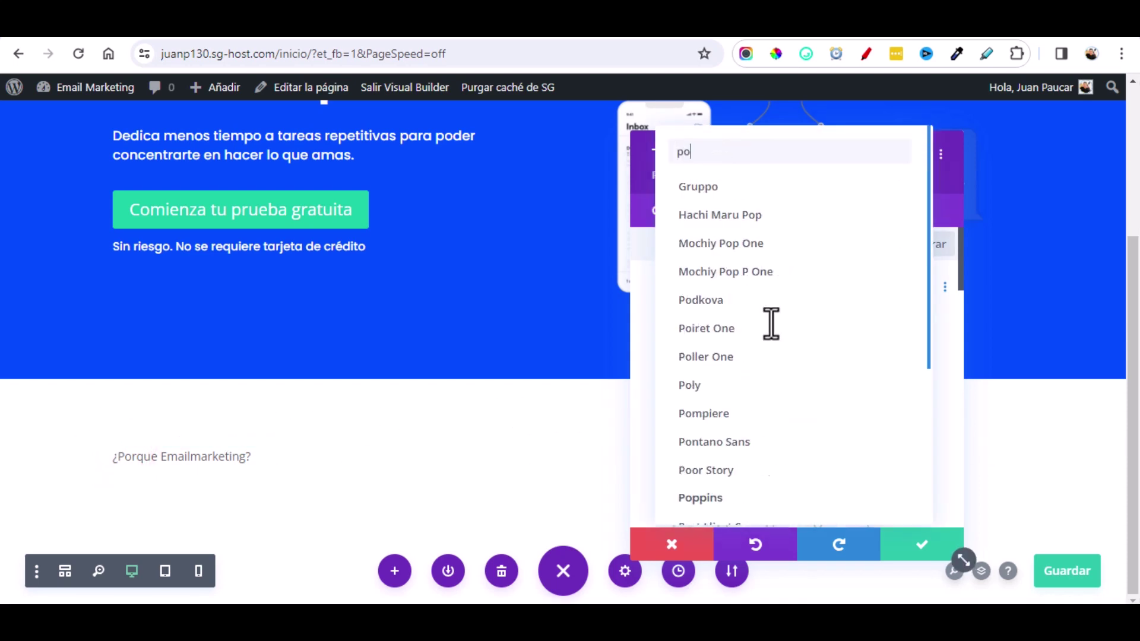
left_click(695, 498)
left_click(781, 380)
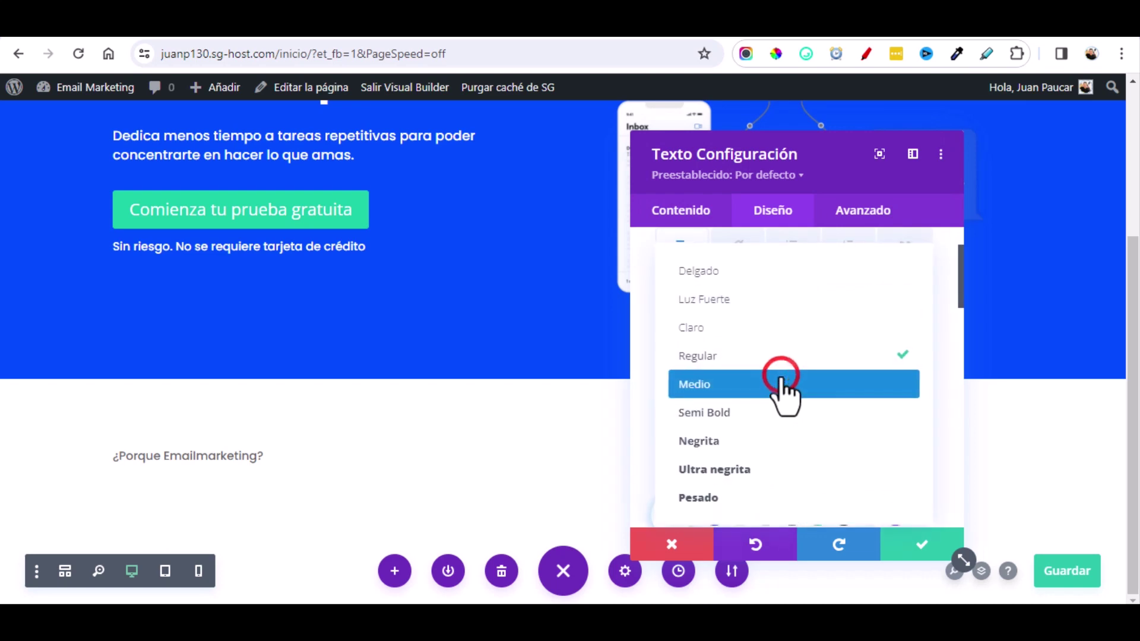
left_click(783, 440)
Step: Set the heading's text size to 36px and its text colour to black #000000
scroll(828, 463, "down", 2)
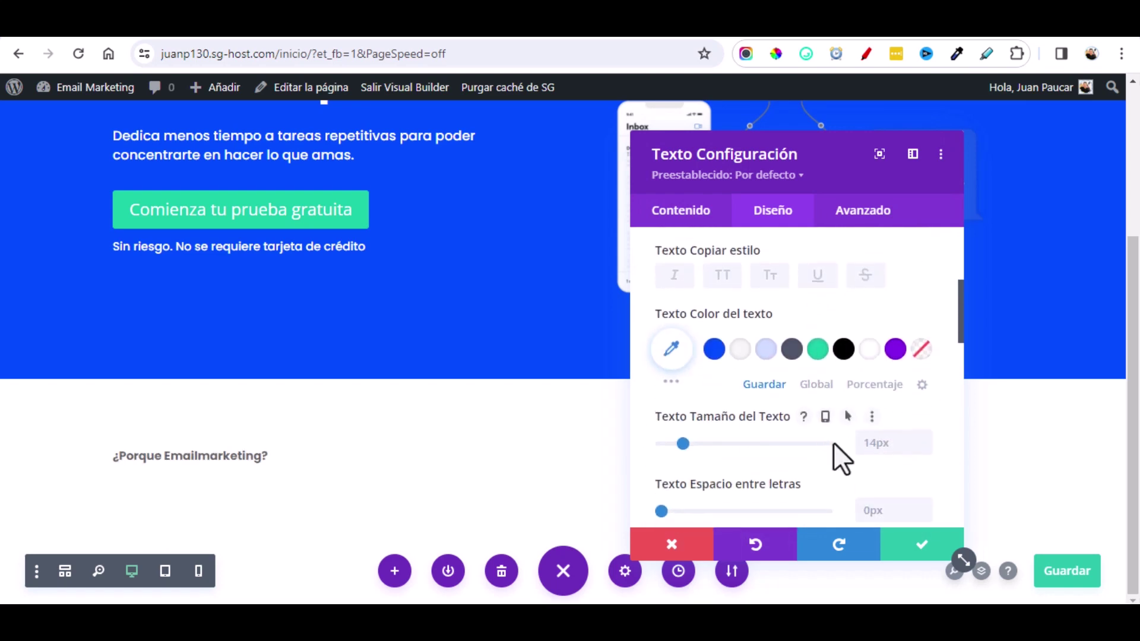
scroll(833, 443, "down", 2)
left_click(925, 354)
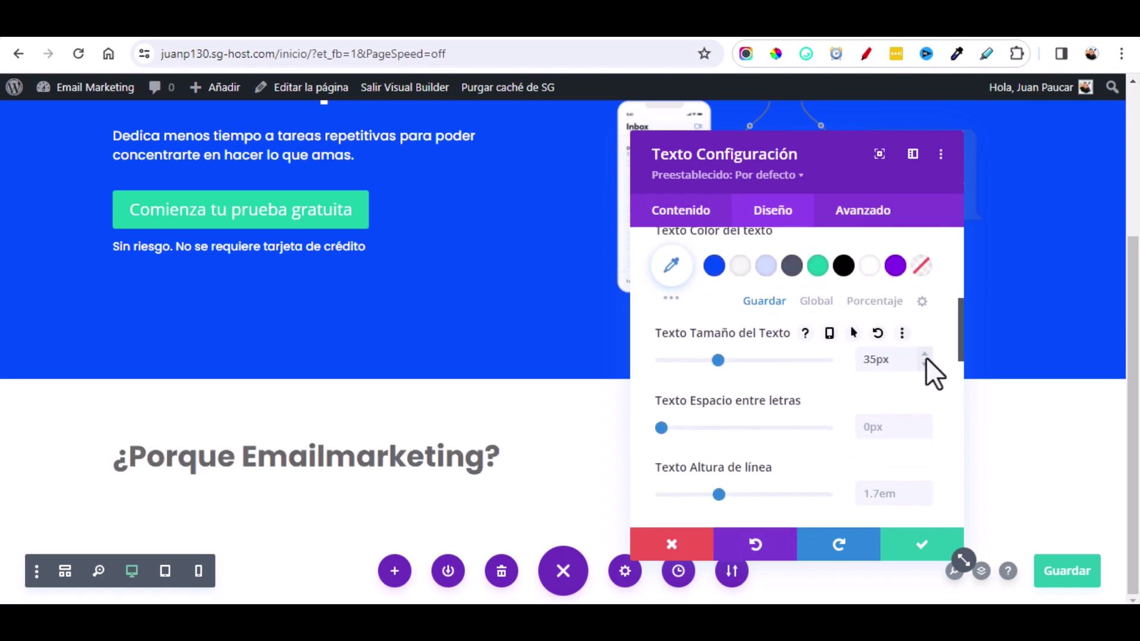
left_click(925, 355)
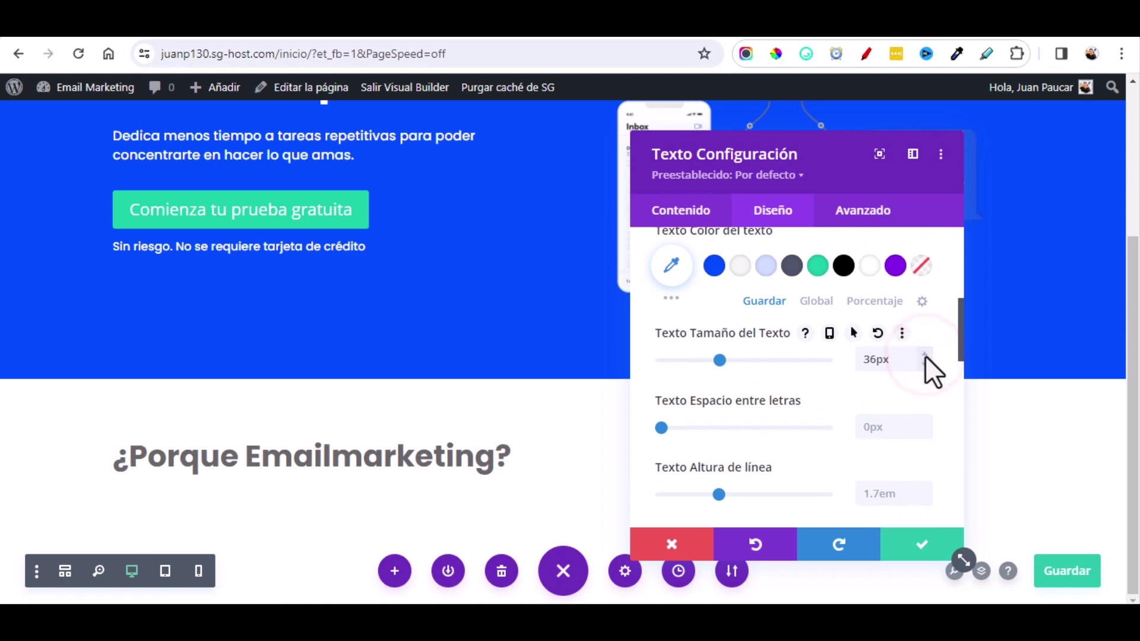
left_click(845, 266)
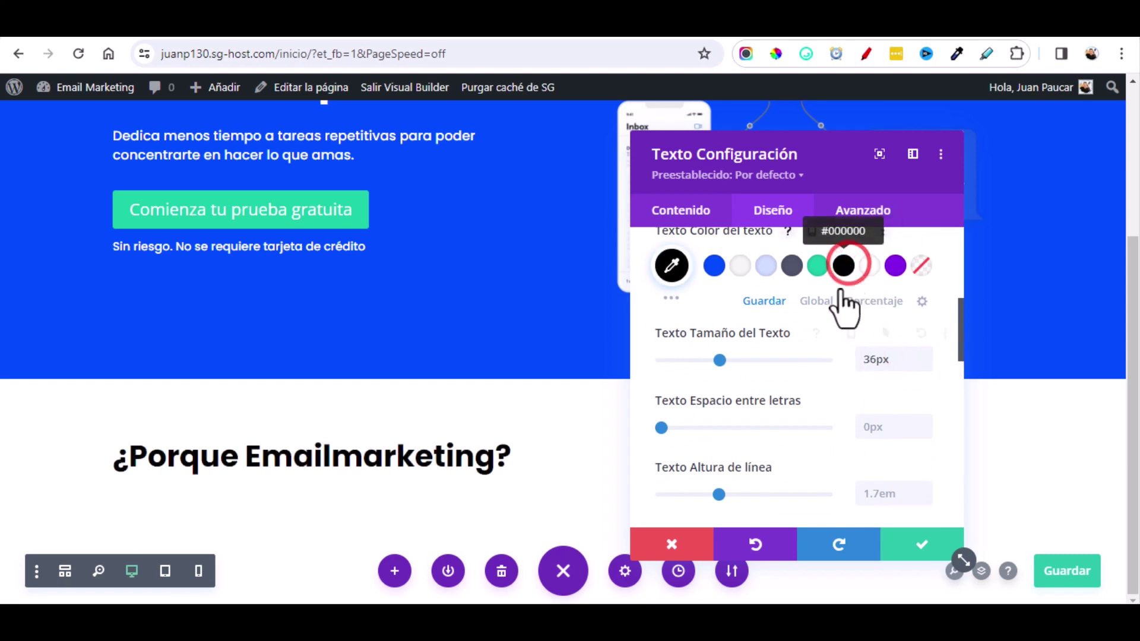
Step: Centre-align the heading text and save the text module
scroll(816, 403, "down", 1)
scroll(817, 404, "down", 5)
left_click(763, 389)
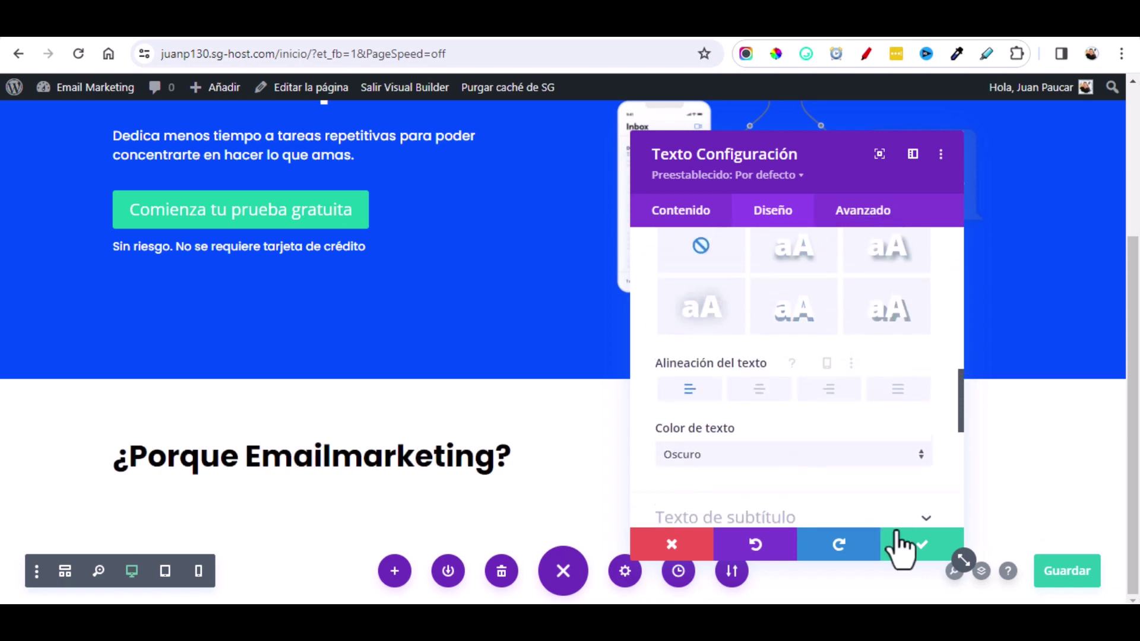
left_click(915, 551)
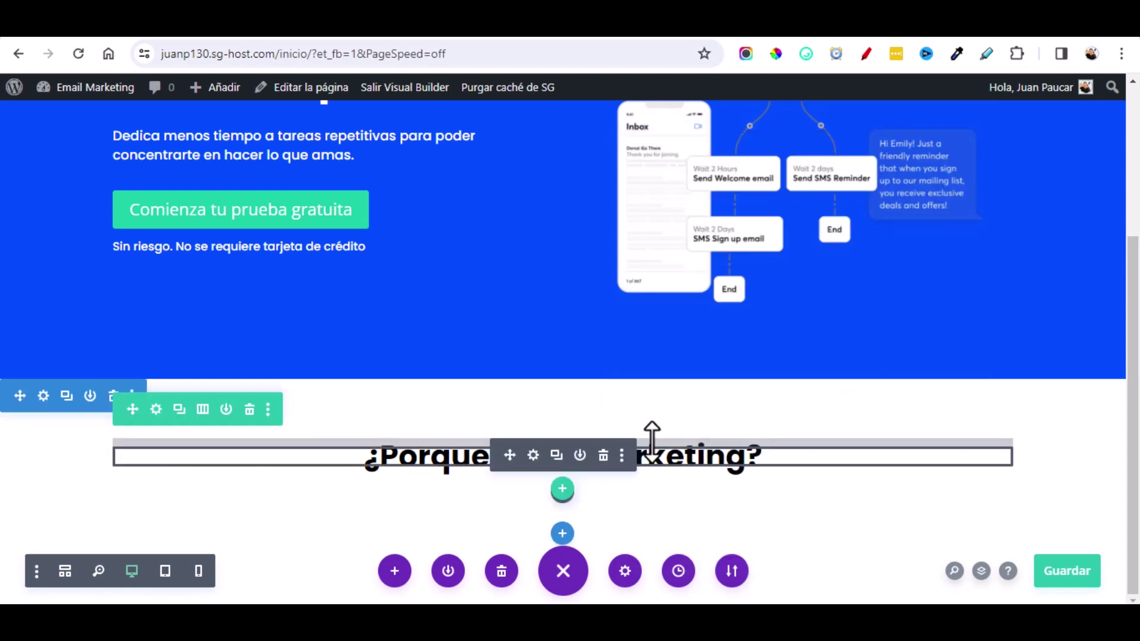
Step: Add a four-equal-column row below the heading and insert a Contador de número module in its first column
left_click(562, 489)
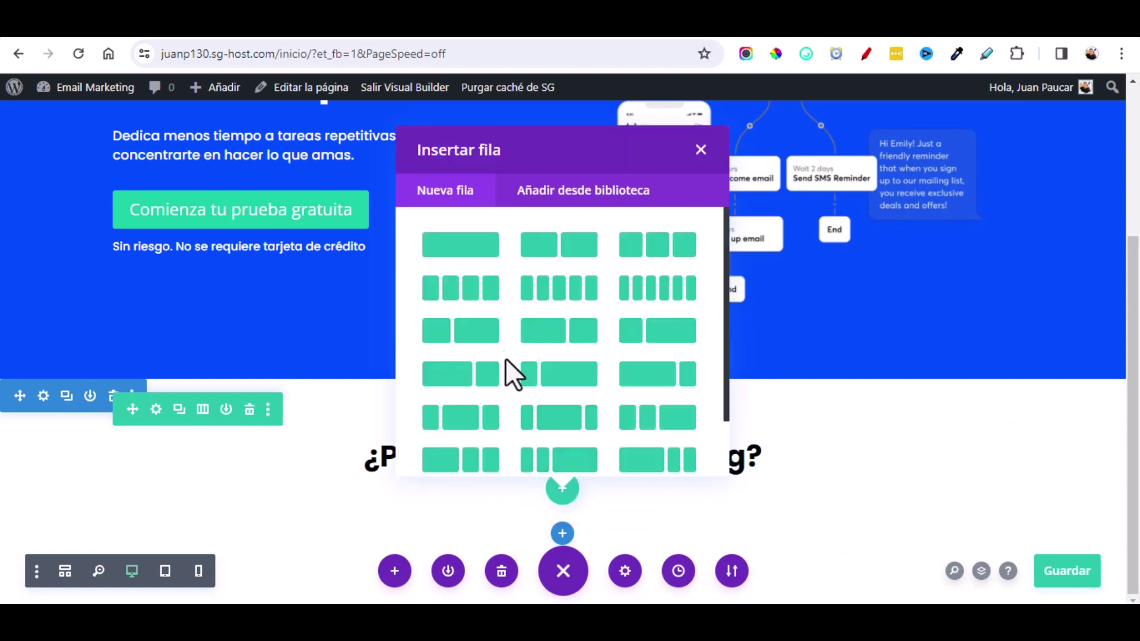
left_click(465, 302)
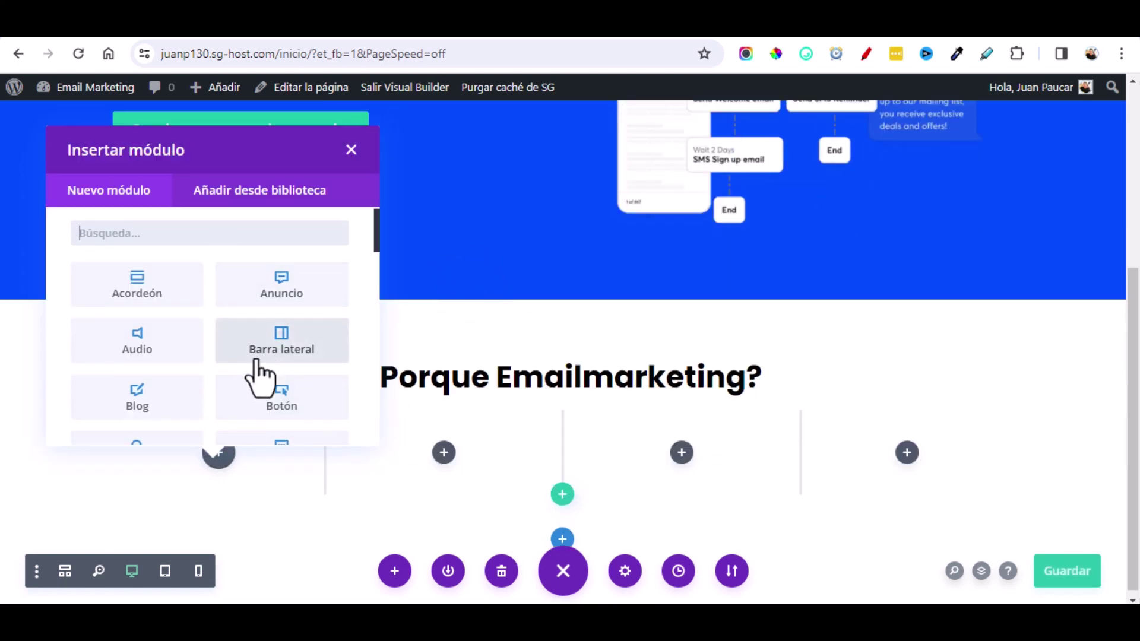
scroll(249, 374, "down", 3)
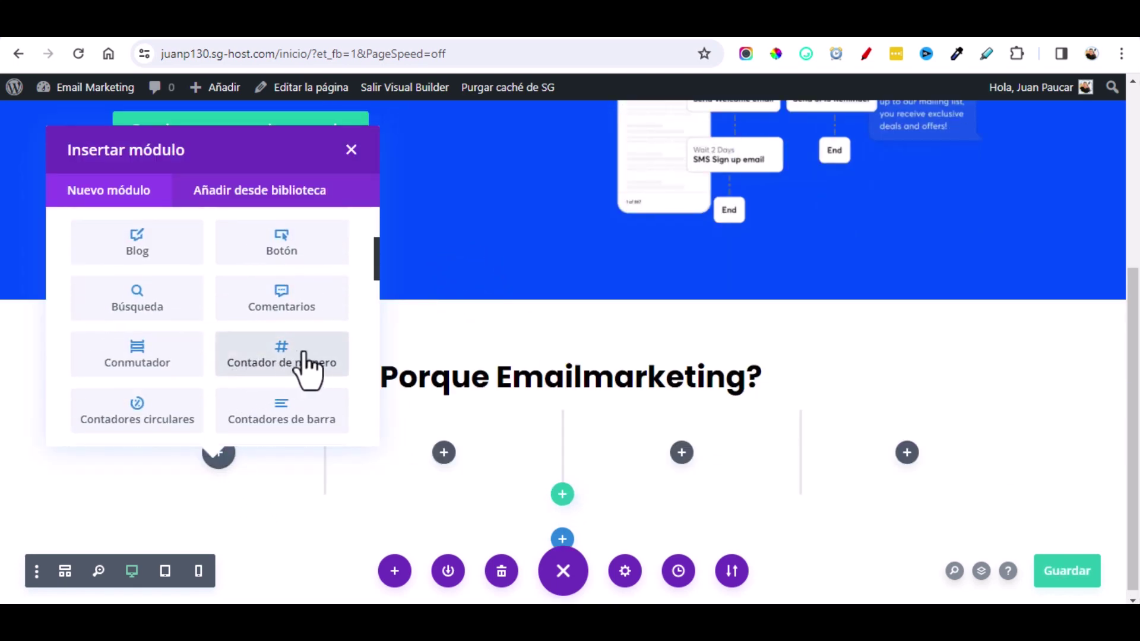
left_click(282, 363)
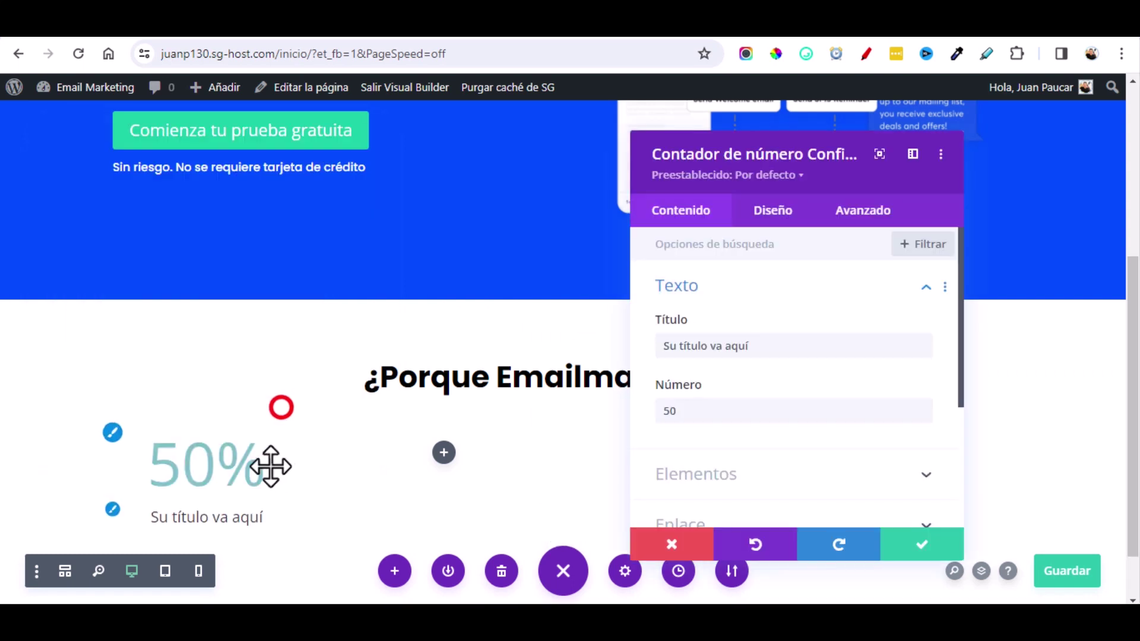
Step: Set the counter to 100 and copy its title from the reference page: "Crecimiento promedio de la lista para todos los planes pagos en los primeros 30 días."
double_click(672, 411)
type("100")
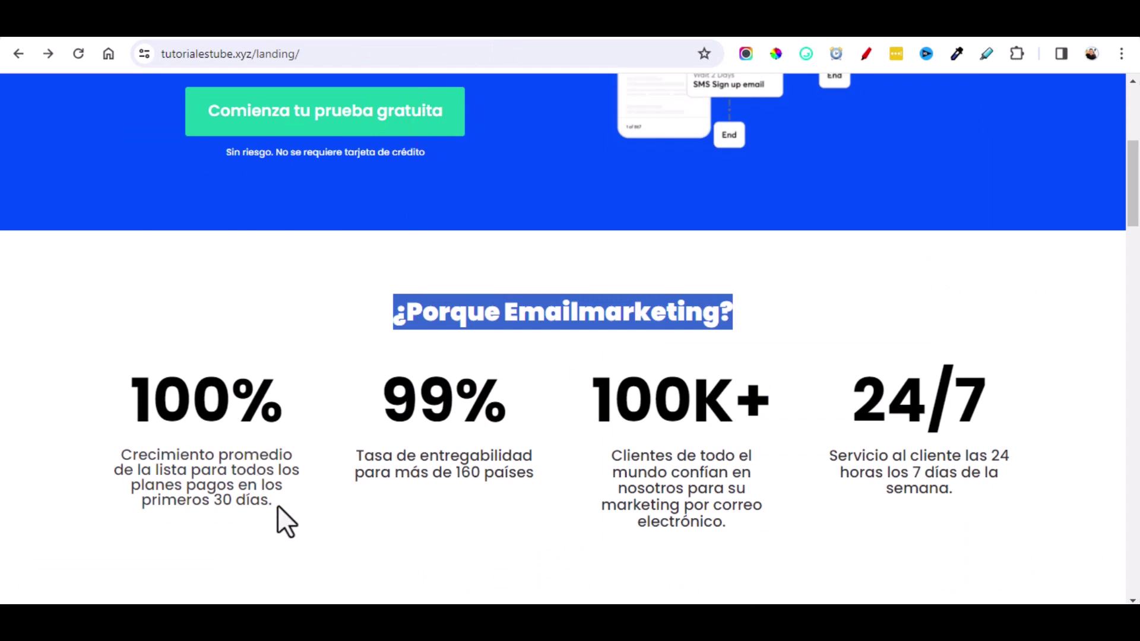
left_click_drag(274, 503, 162, 406)
right_click(149, 408)
left_click(196, 159)
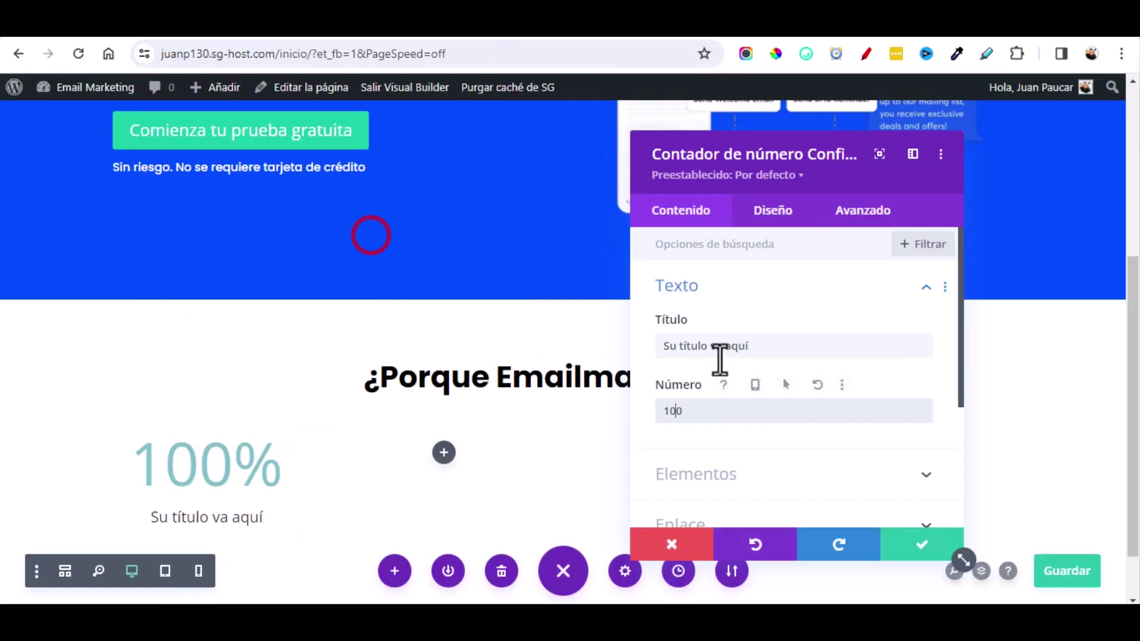
left_click(720, 356)
key("ctrl+a")
type("Crecimiento promedio de la lista para todos los planes pagos en los primeros 30 días.")
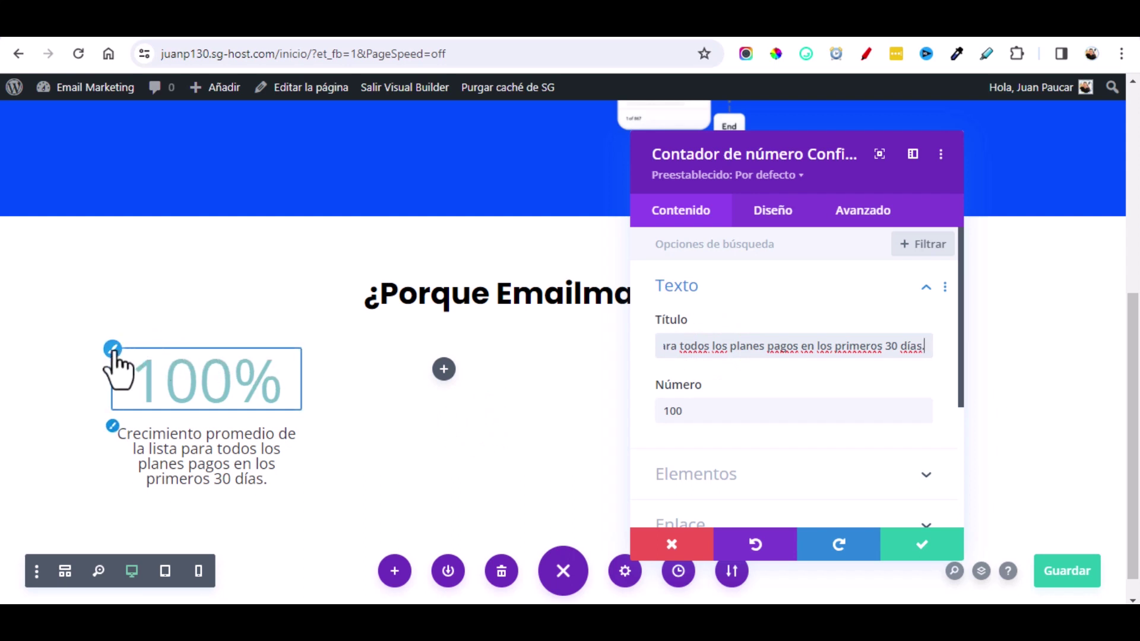
Step: Style the counter's number text with the Poppins font, Negrita weight and black #000000 colour
left_click(433, 329)
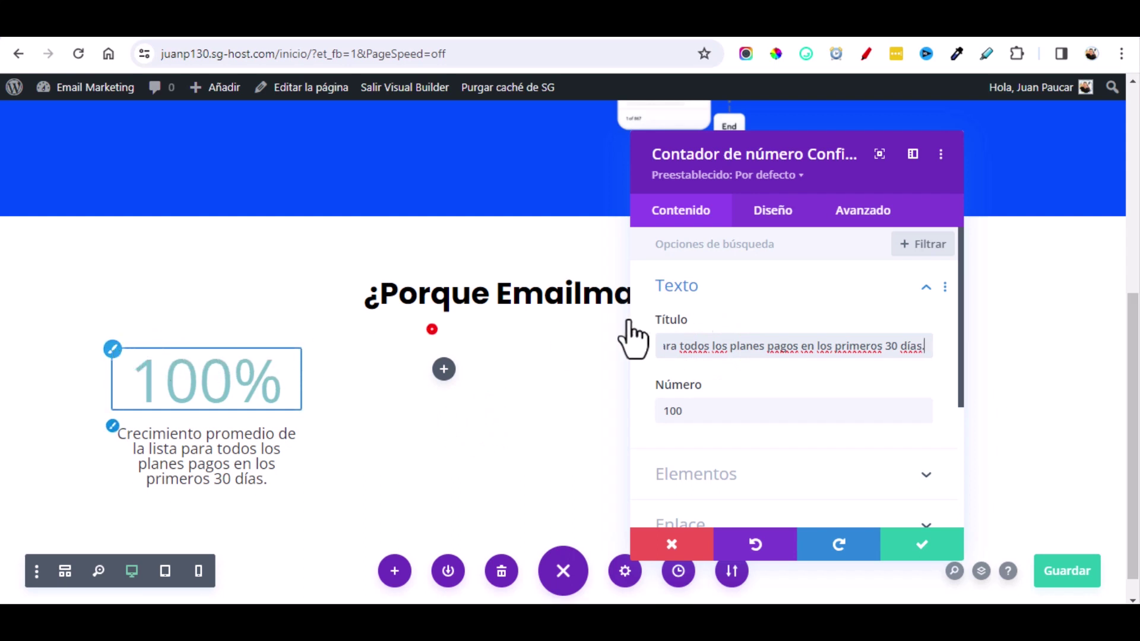
left_click(763, 309)
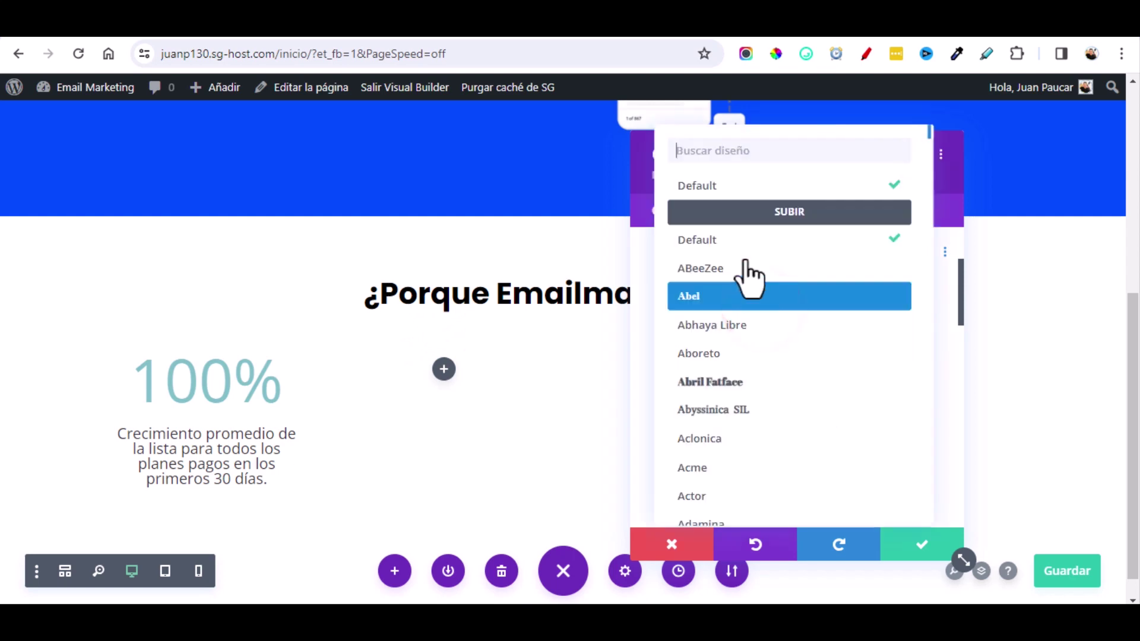
type("pop")
left_click(720, 186)
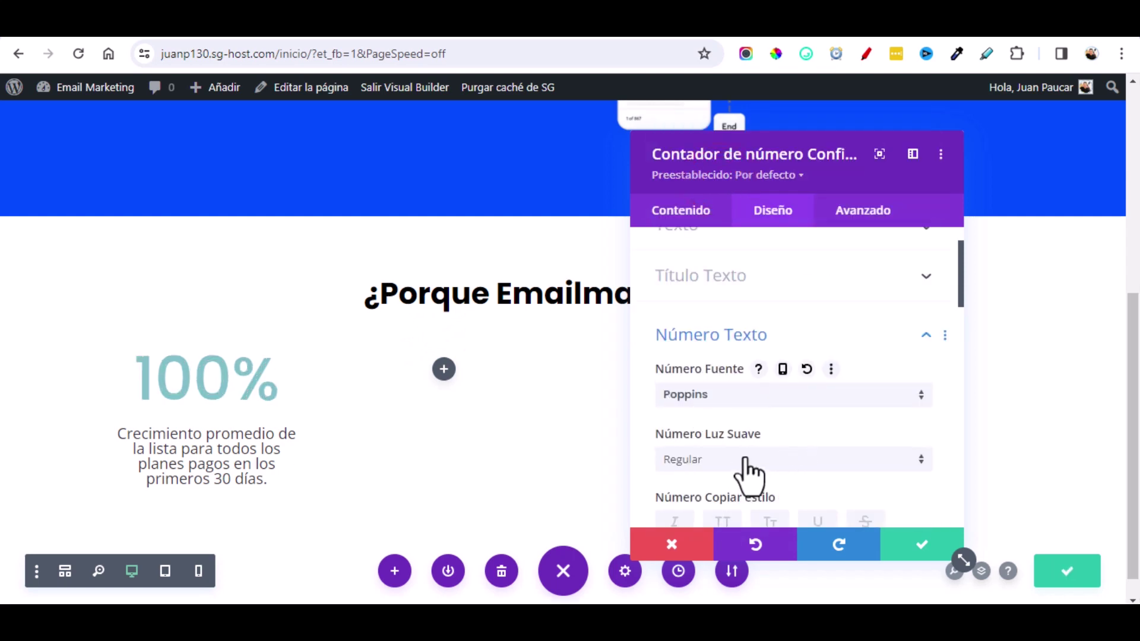
left_click(749, 469)
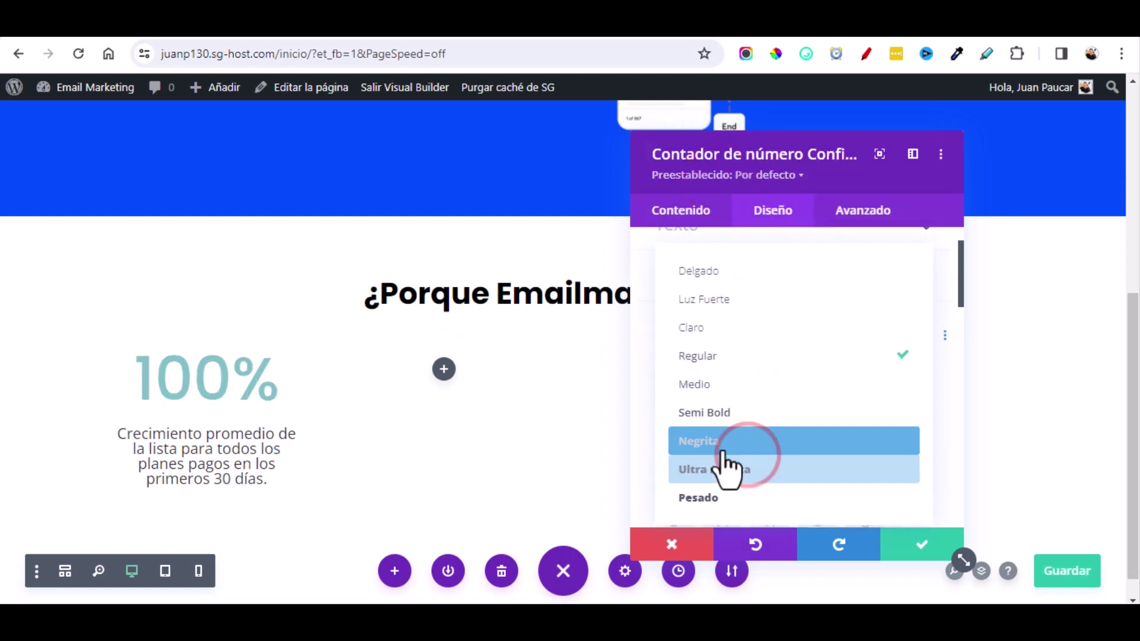
left_click(736, 441)
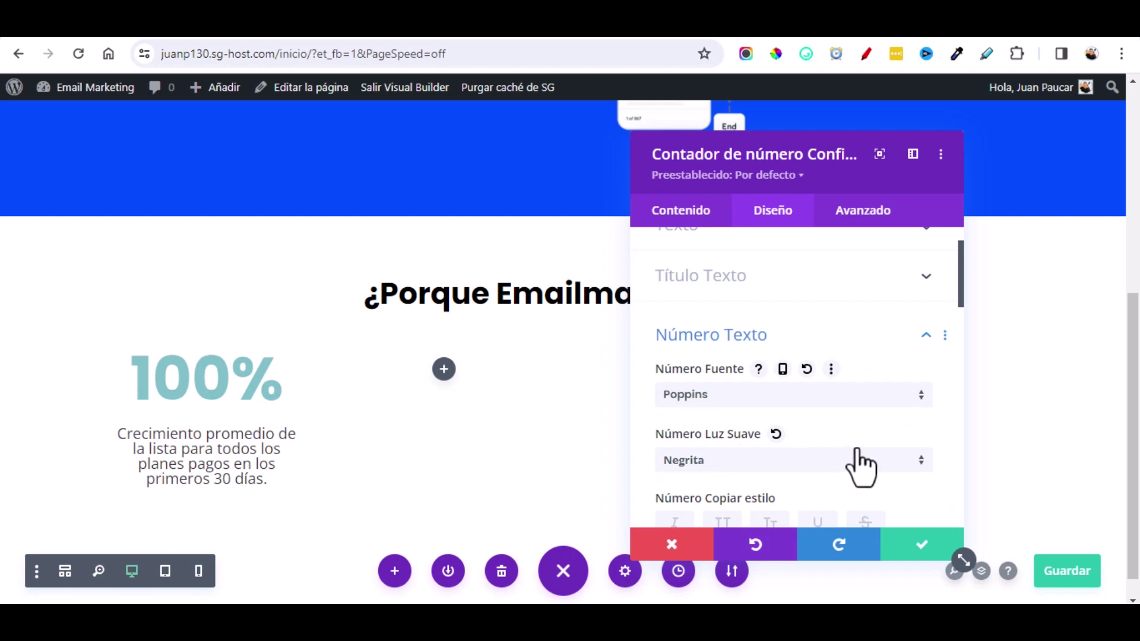
scroll(861, 466, "down", 1)
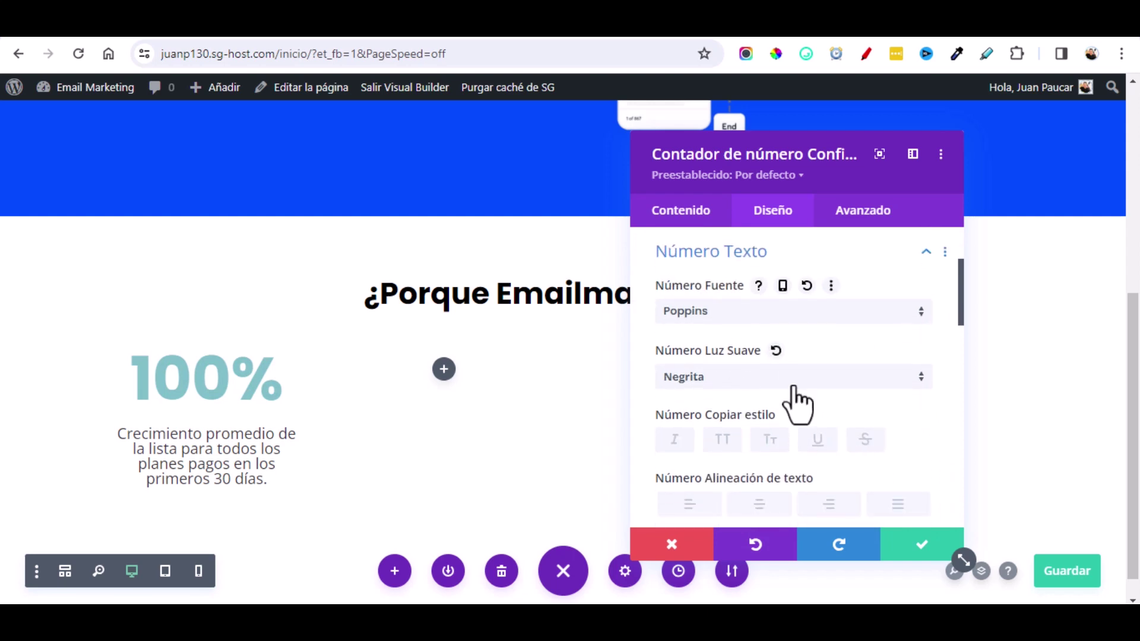
scroll(799, 404, "down", 3)
left_click(843, 327)
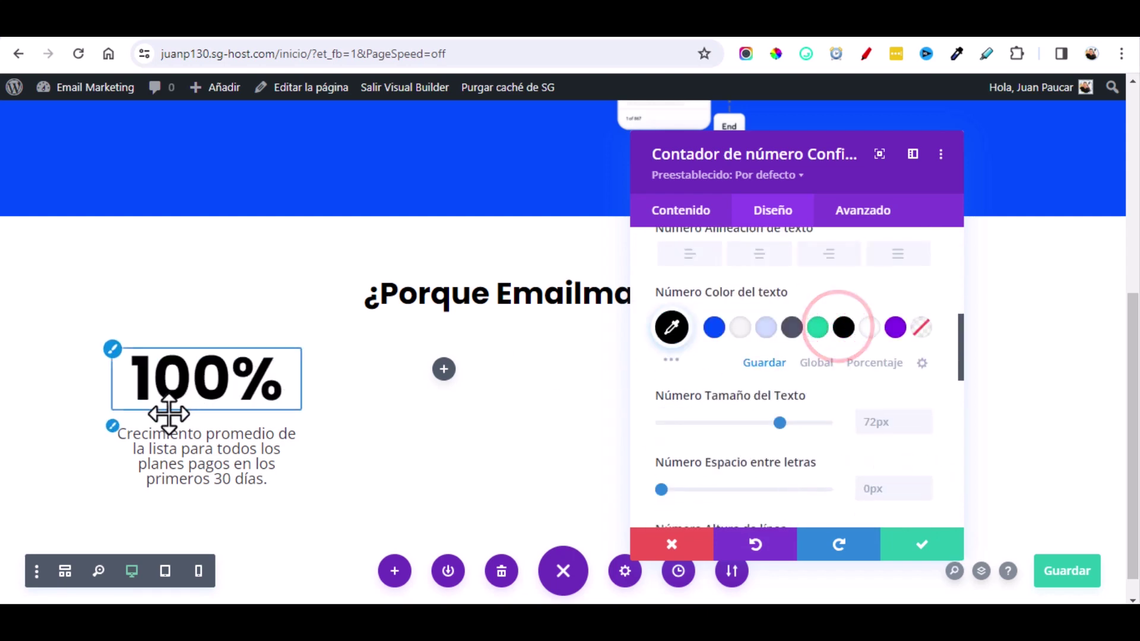
Step: Set the counter title's font to Poppins and save the counter module
left_click(112, 426)
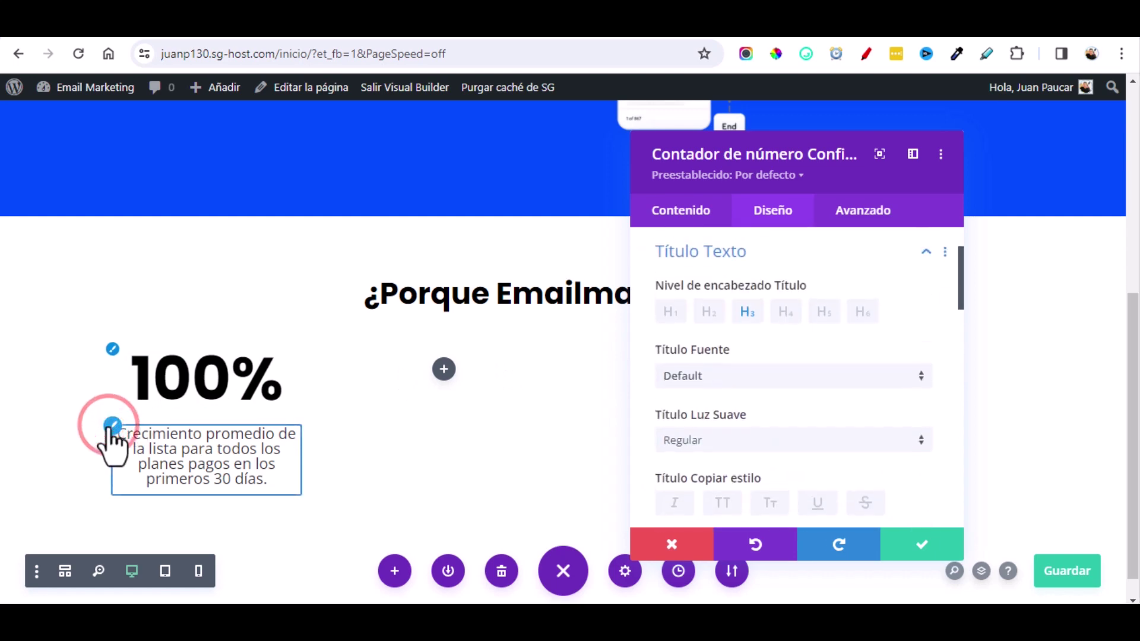
left_click(753, 376)
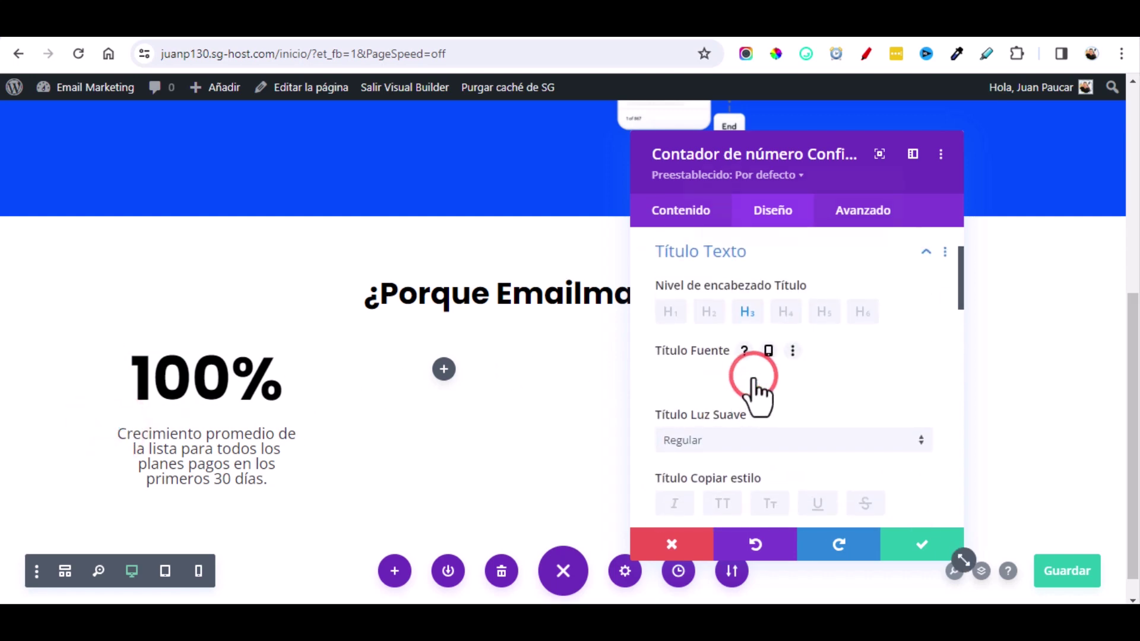
type("popp")
left_click(700, 190)
scroll(682, 356, "down", 3)
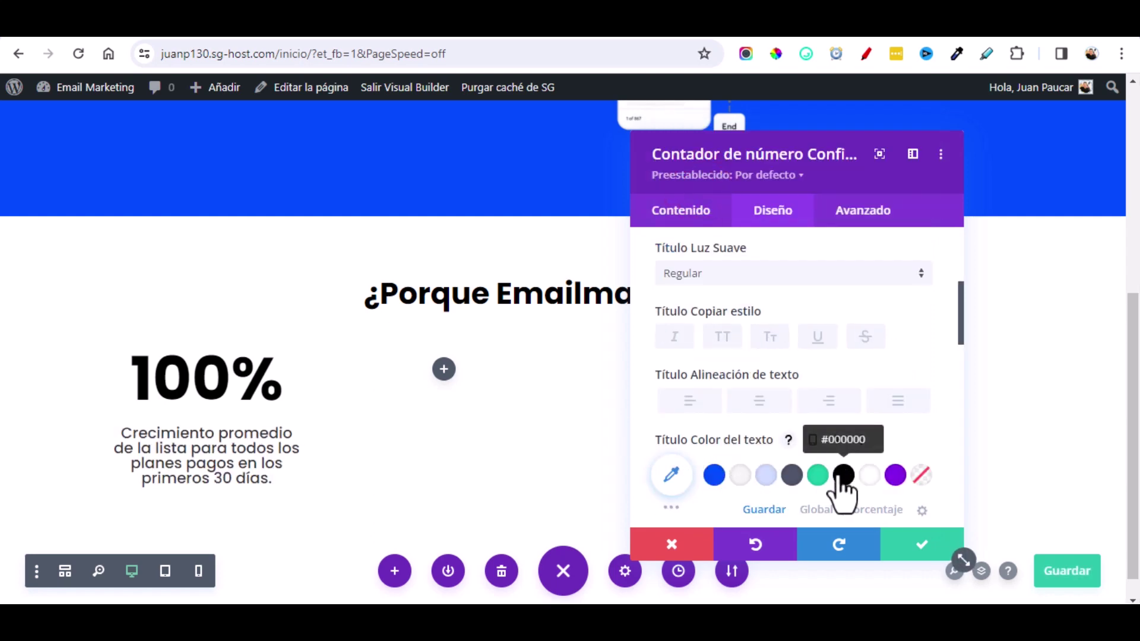
left_click(914, 546)
left_click(475, 420)
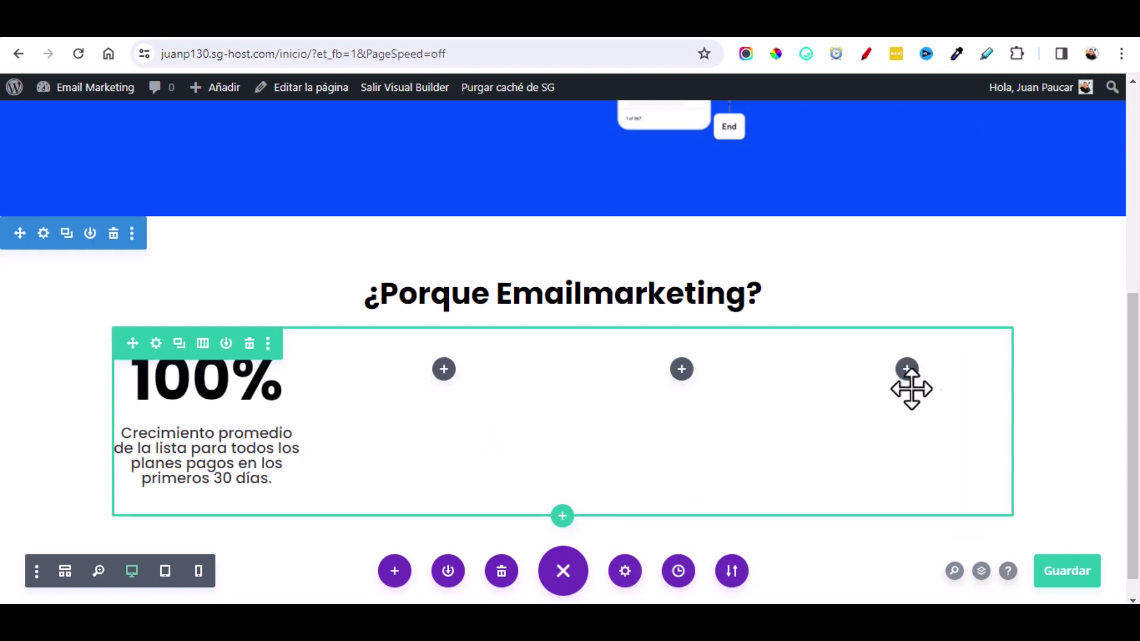
Step: Duplicate the 100% counter module and place the copies in the row's three empty columns
mouse_move(202, 407)
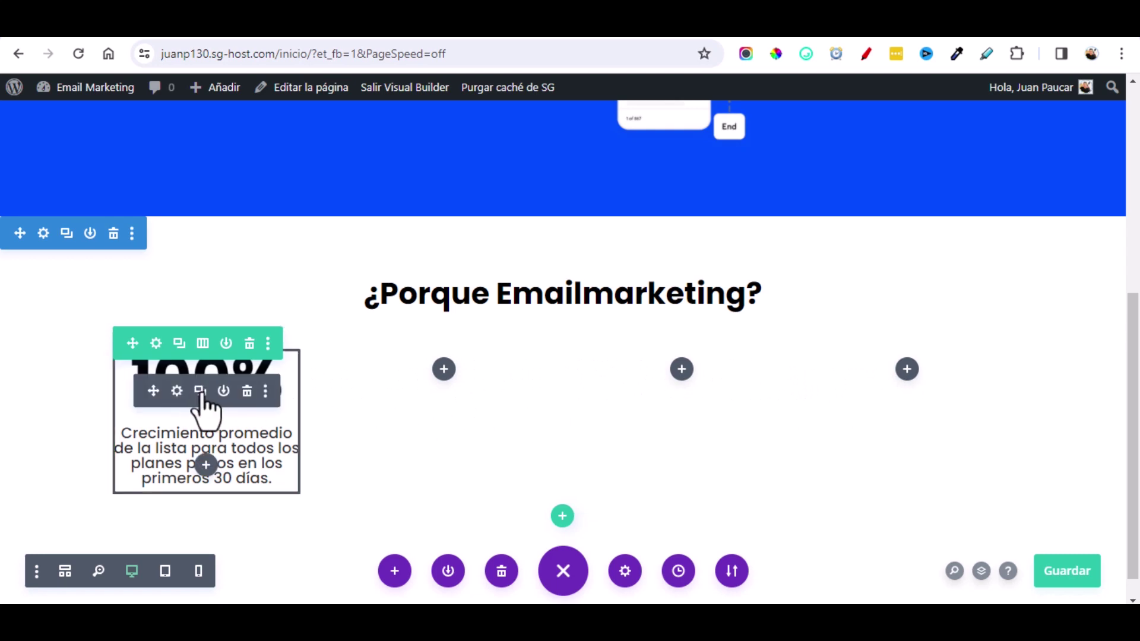
left_click(200, 391)
scroll(178, 392, "down", 3)
left_click_drag(153, 394, 205, 387)
left_click(200, 363)
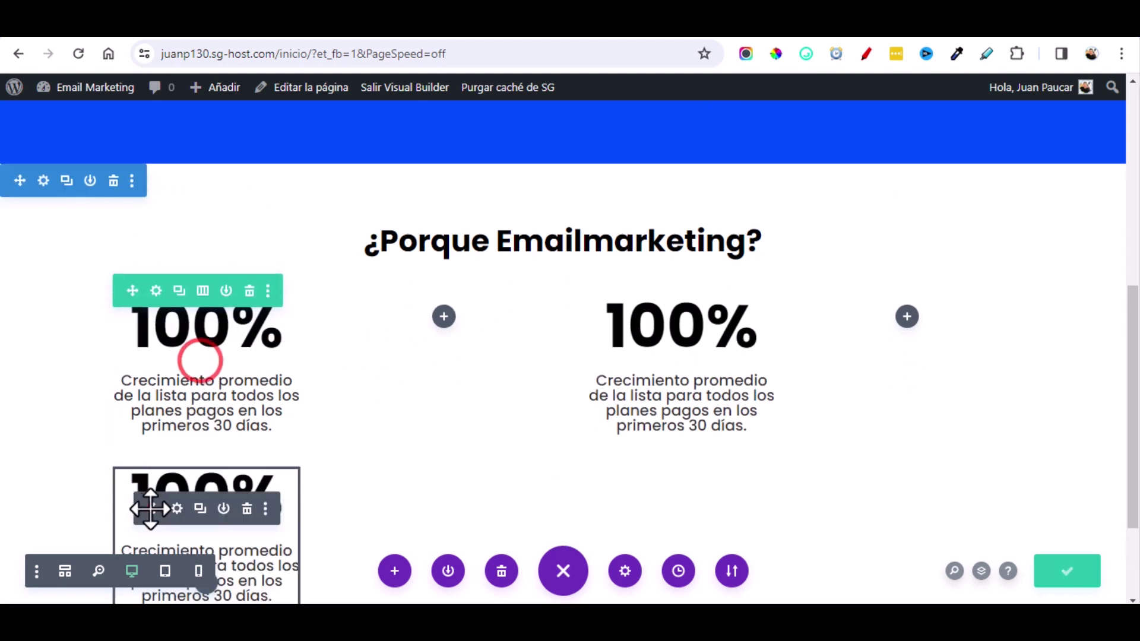
left_click_drag(146, 509, 408, 393)
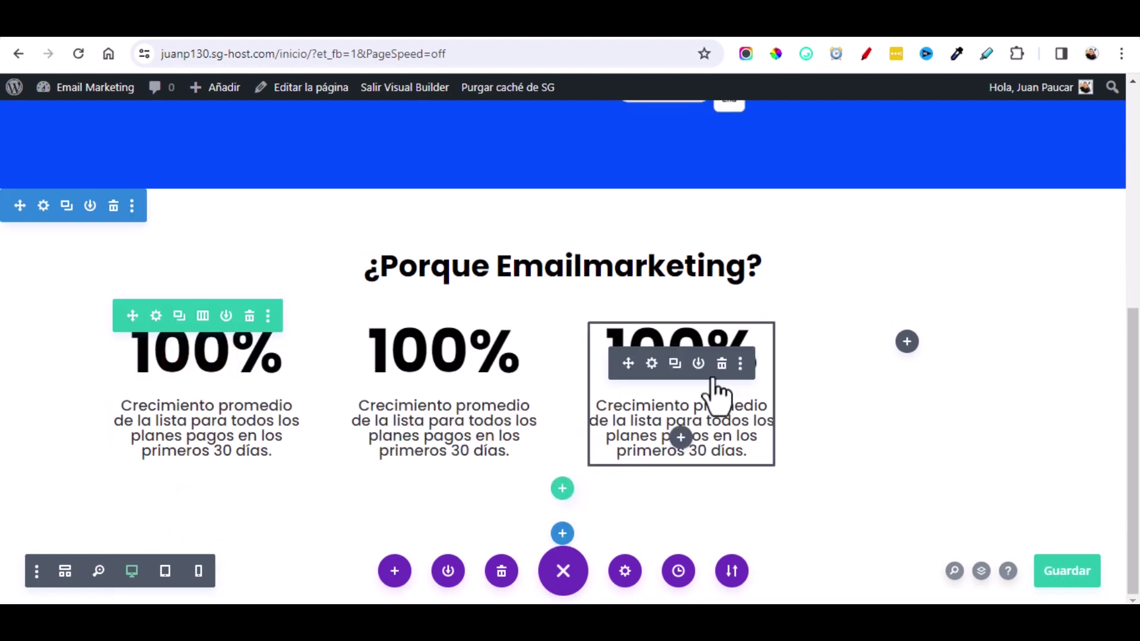
left_click(674, 364)
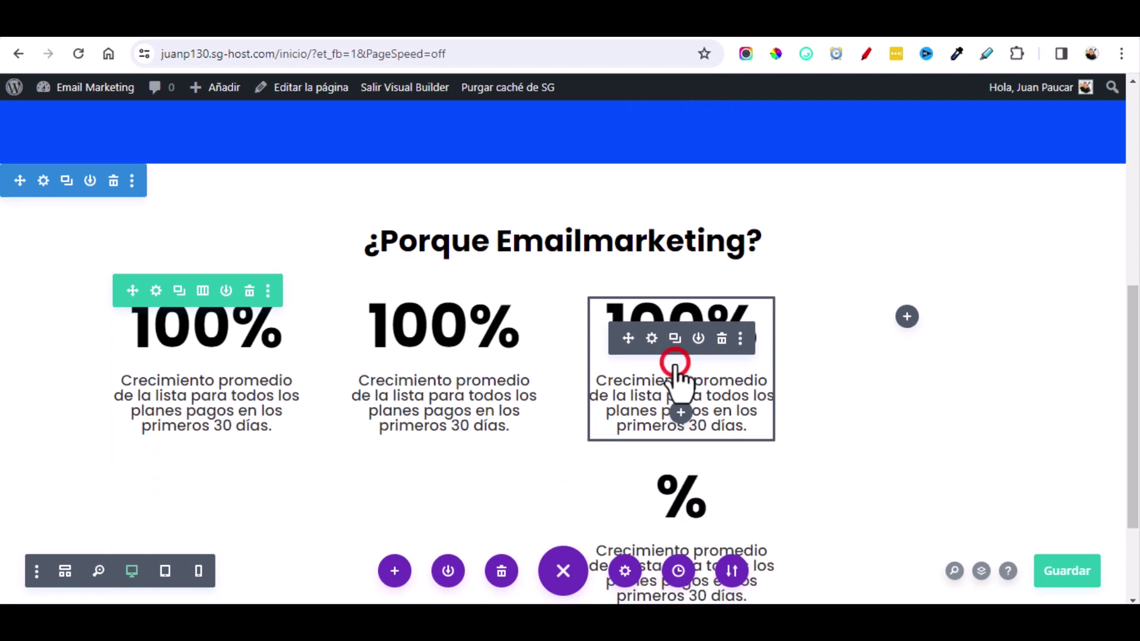
left_click_drag(628, 514, 919, 364)
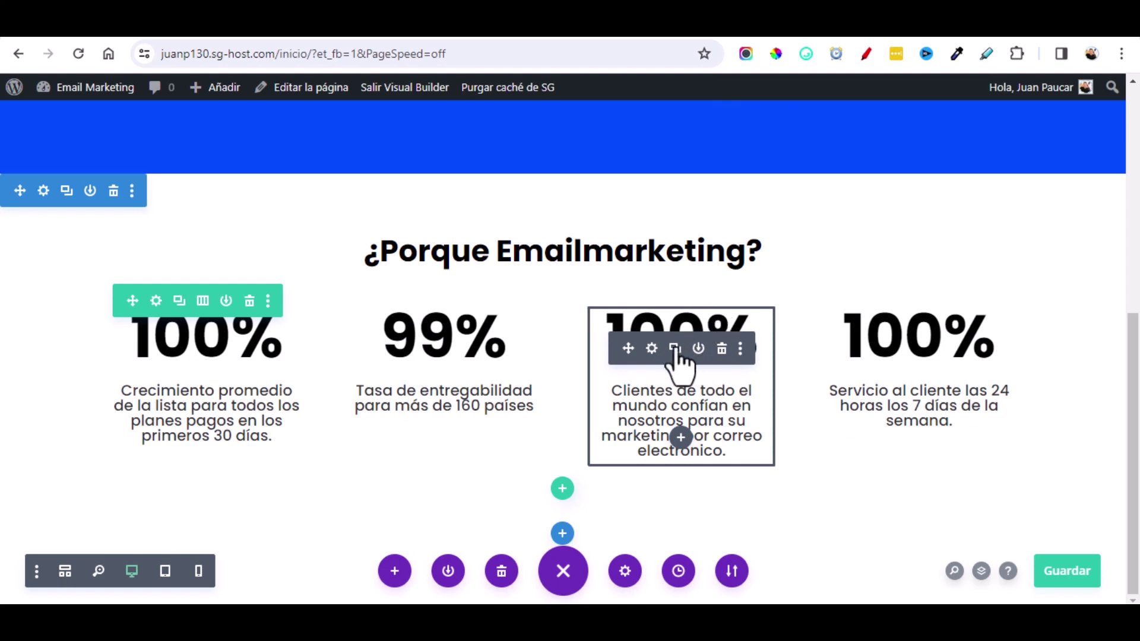
Step: Turn off the percentage sign in the third column's counter, "Clientes de todo el mundo confían en nosotros"
left_click(652, 350)
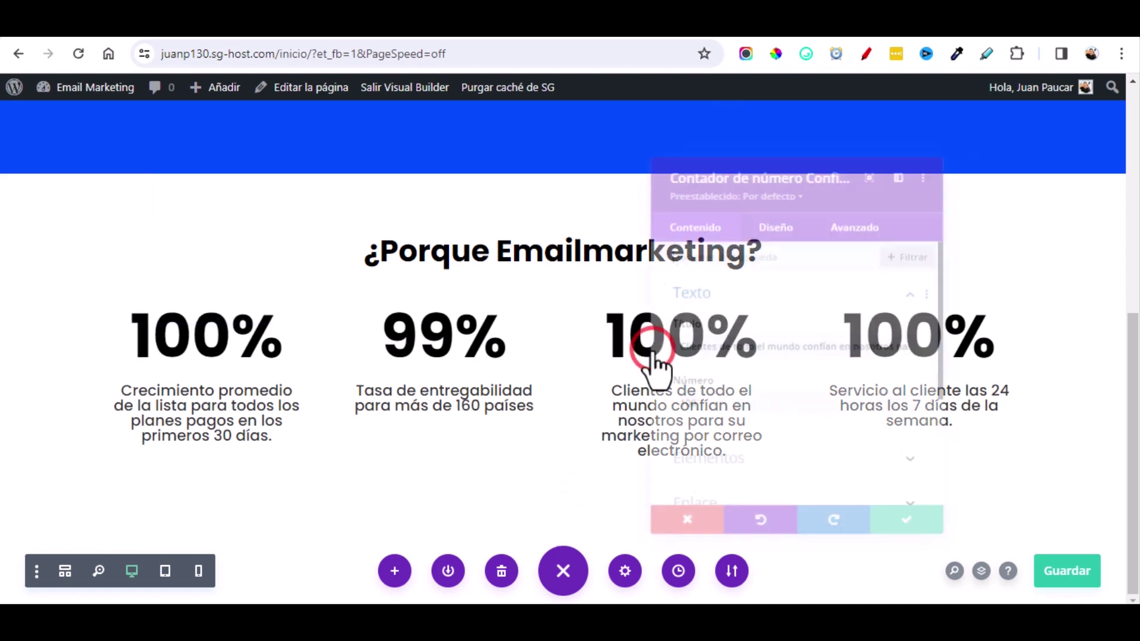
scroll(793, 409, "down", 2)
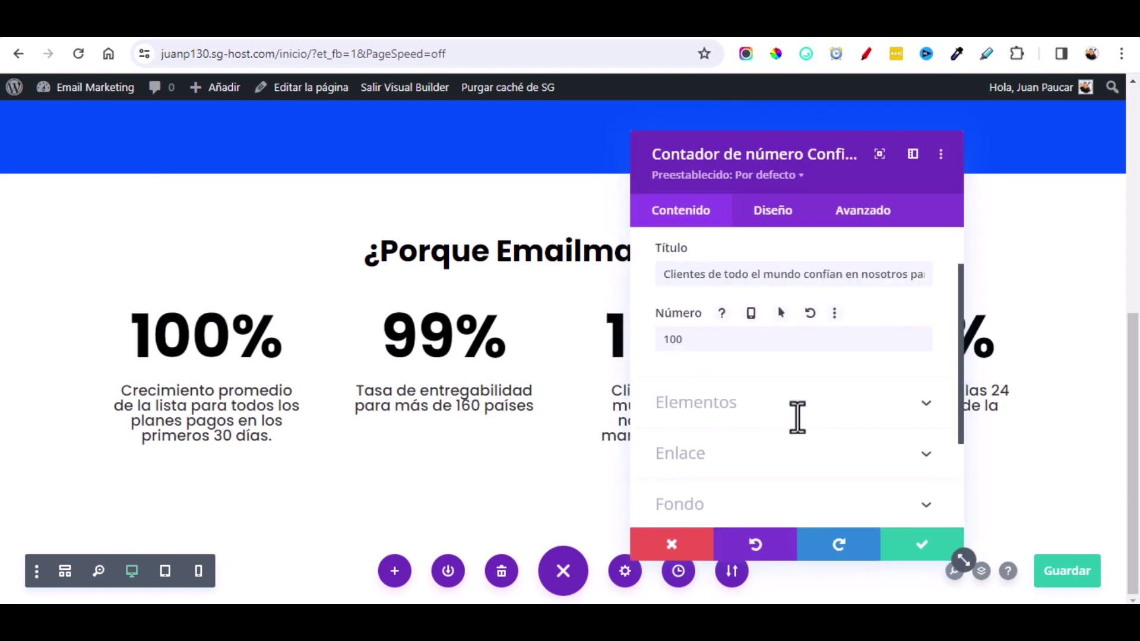
left_click(765, 385)
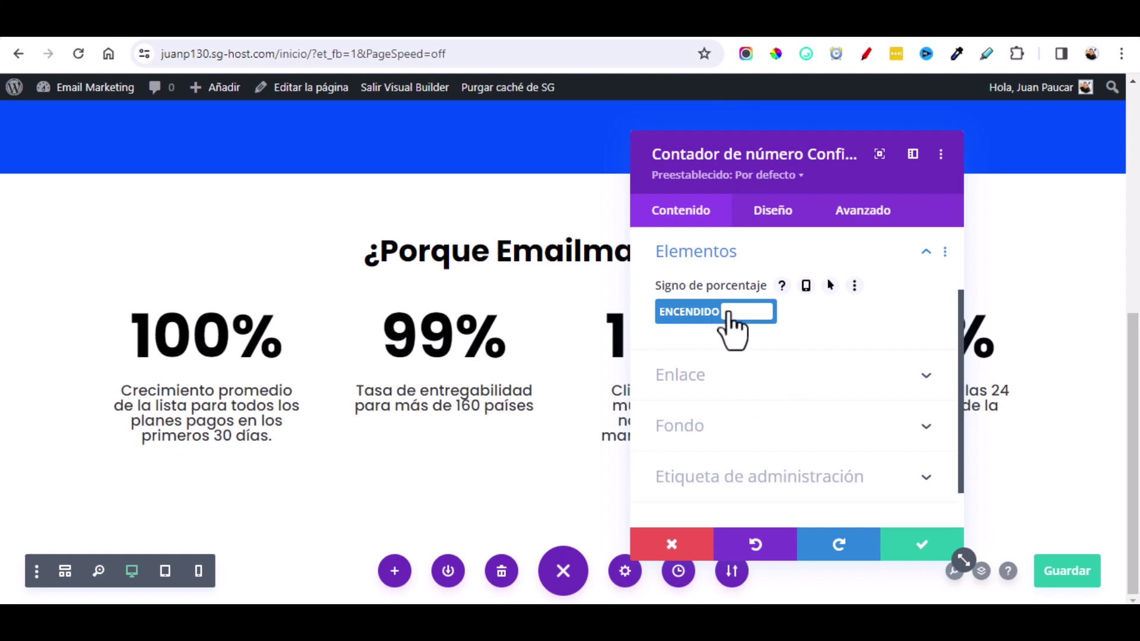
left_click(696, 320)
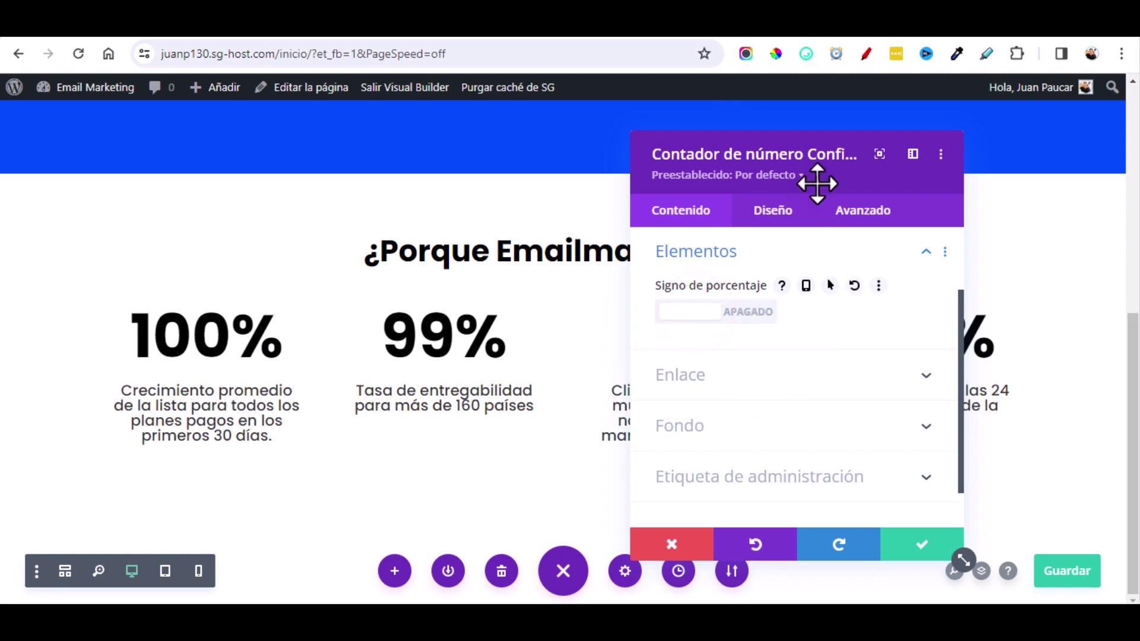
left_click_drag(818, 181, 371, 184)
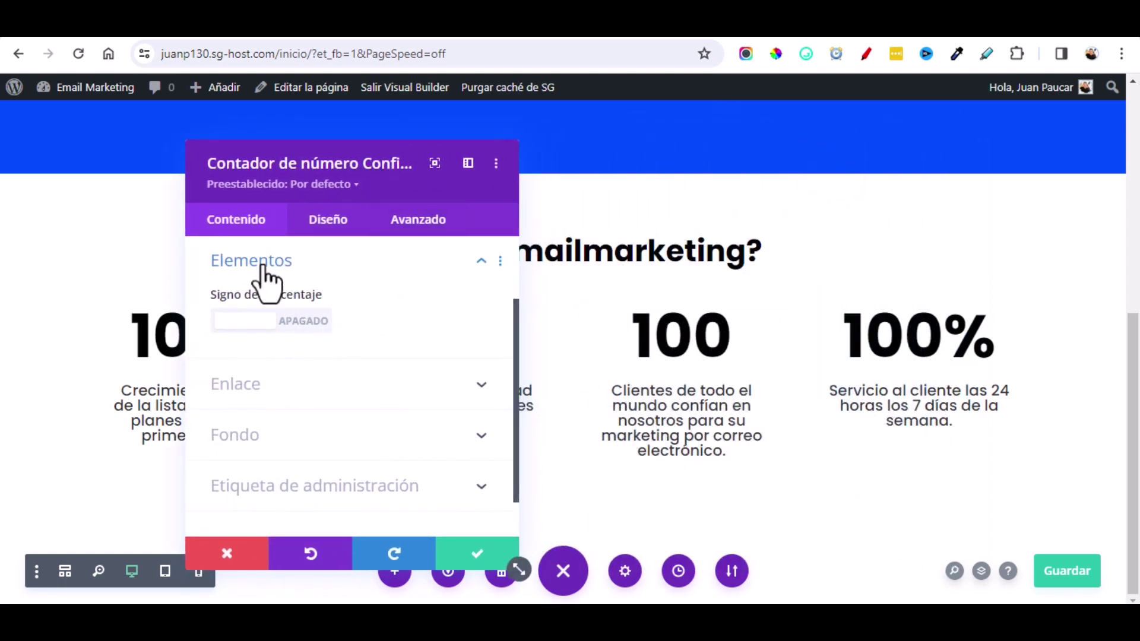
Step: Set the third counter's number to 100K+ and save the module
scroll(351, 392, "up", 2)
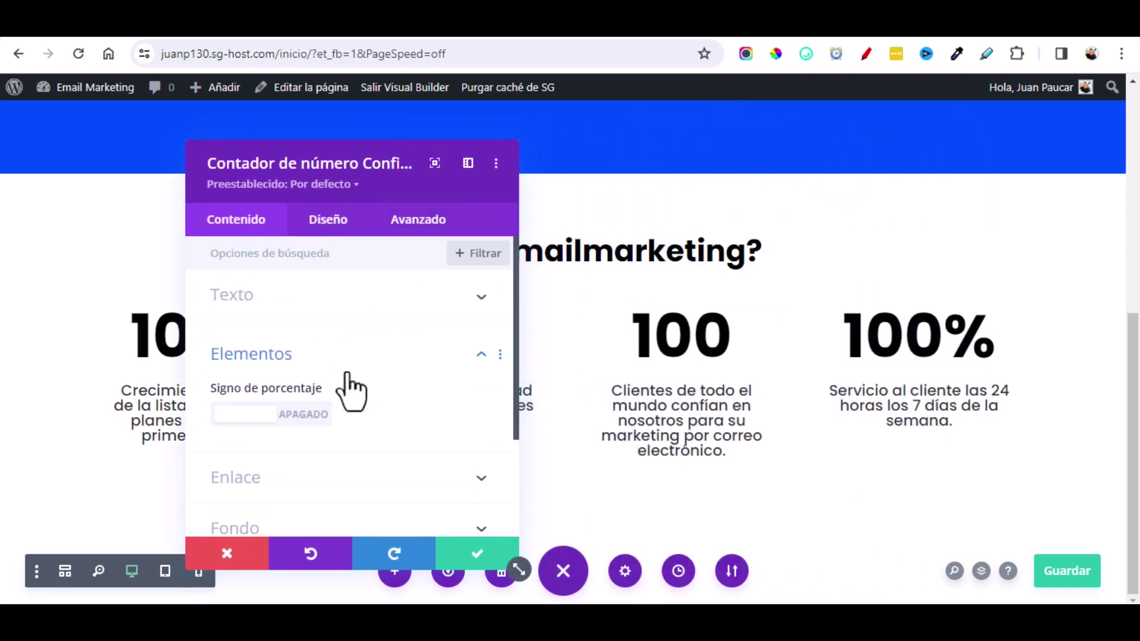
left_click(276, 322)
left_click(251, 420)
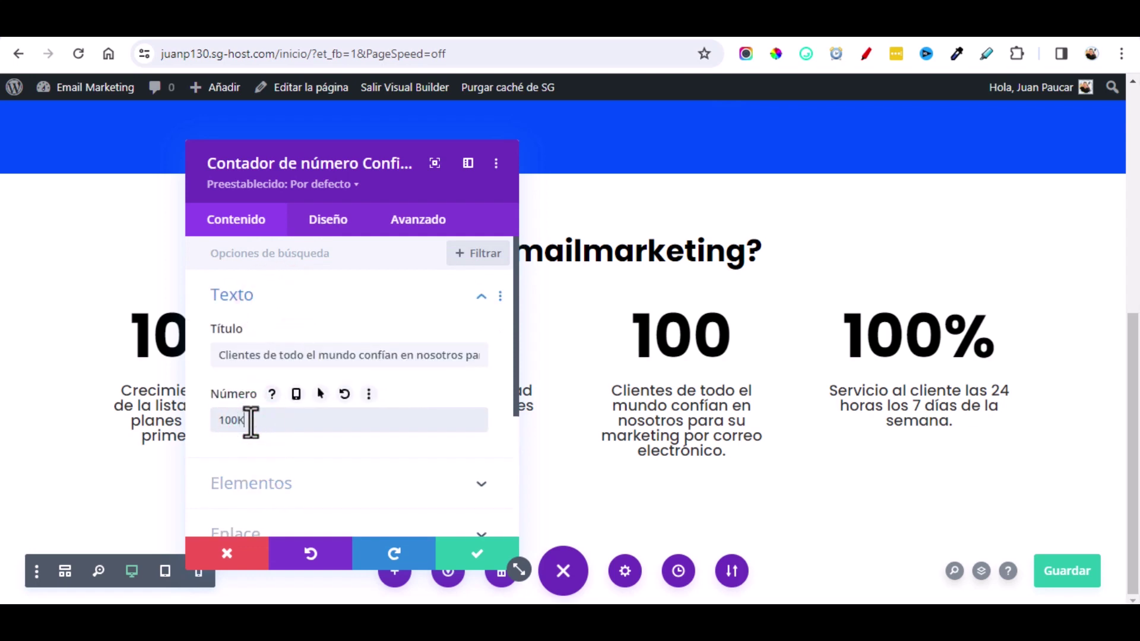
type("K+")
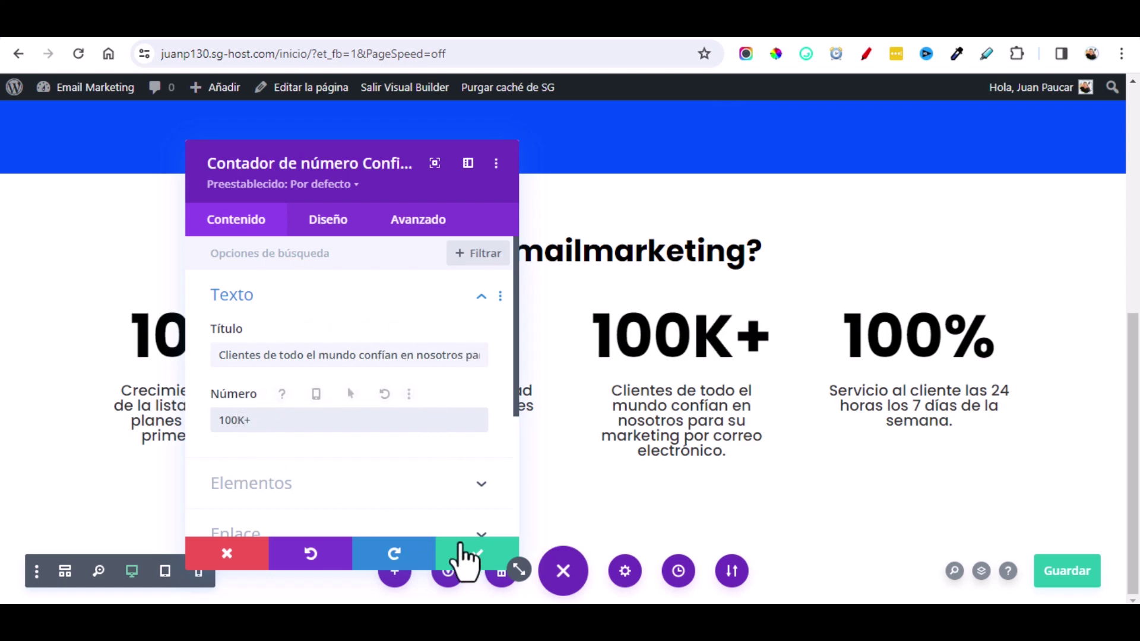
left_click(477, 559)
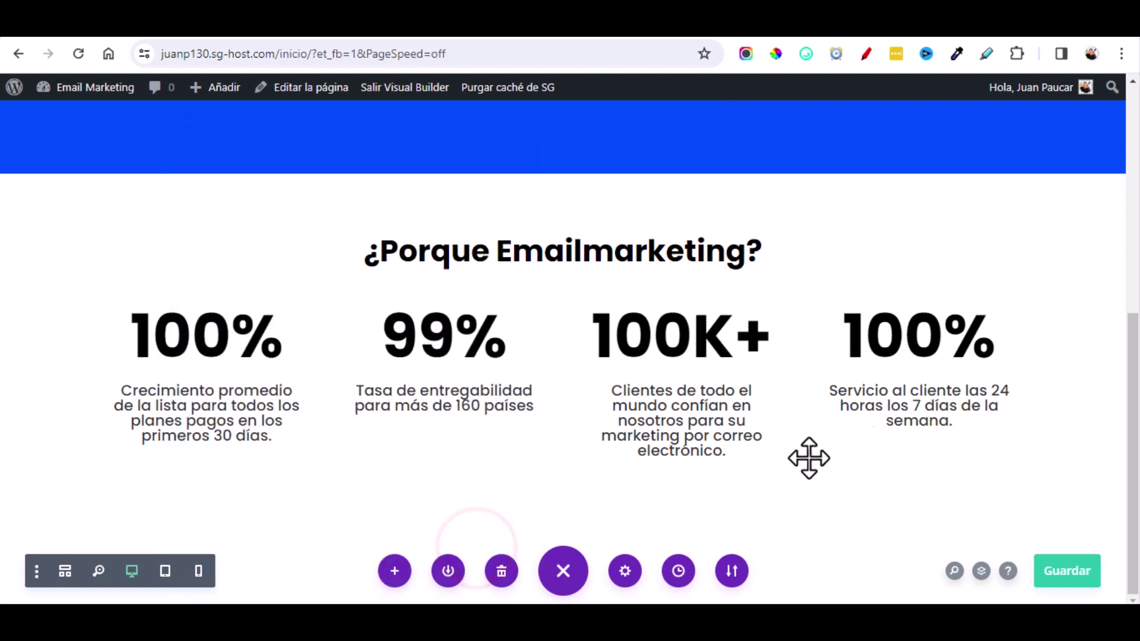
Step: Set the fourth counter's number to 24/7, turn off its percentage sign and save the module
mouse_move(948, 370)
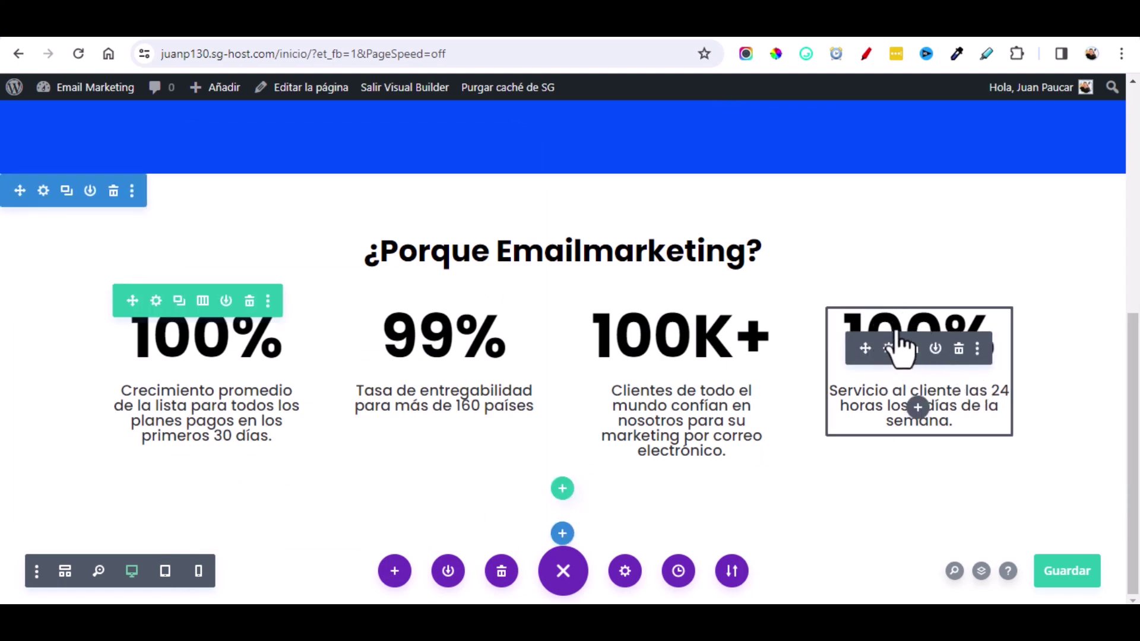
left_click(889, 350)
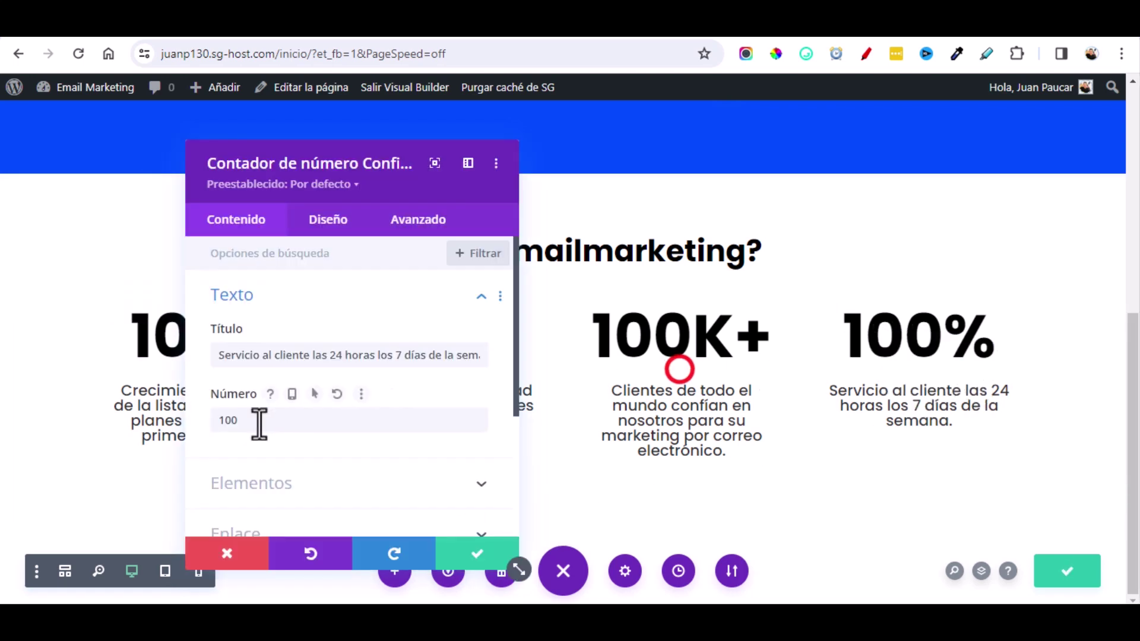
double_click(259, 422)
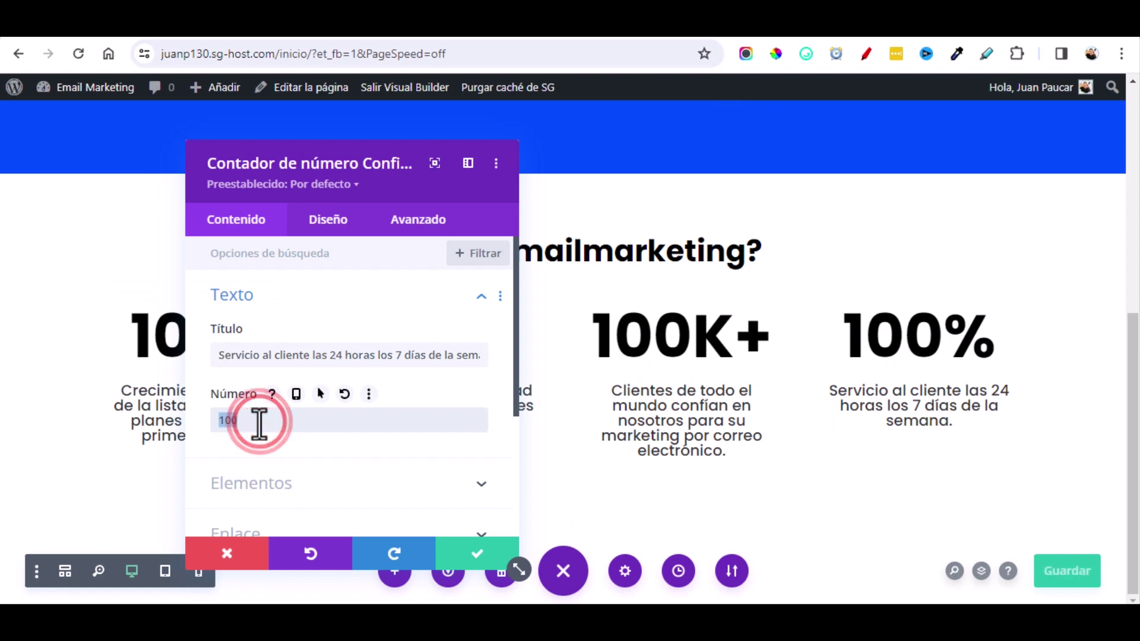
type("24/")
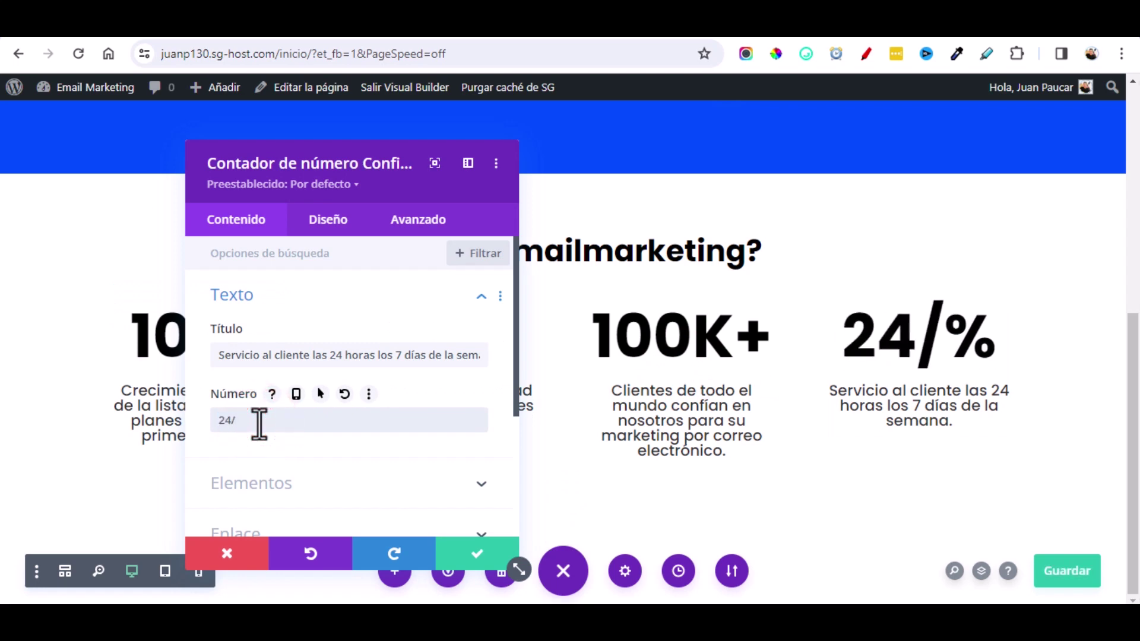
type("7")
left_click(284, 485)
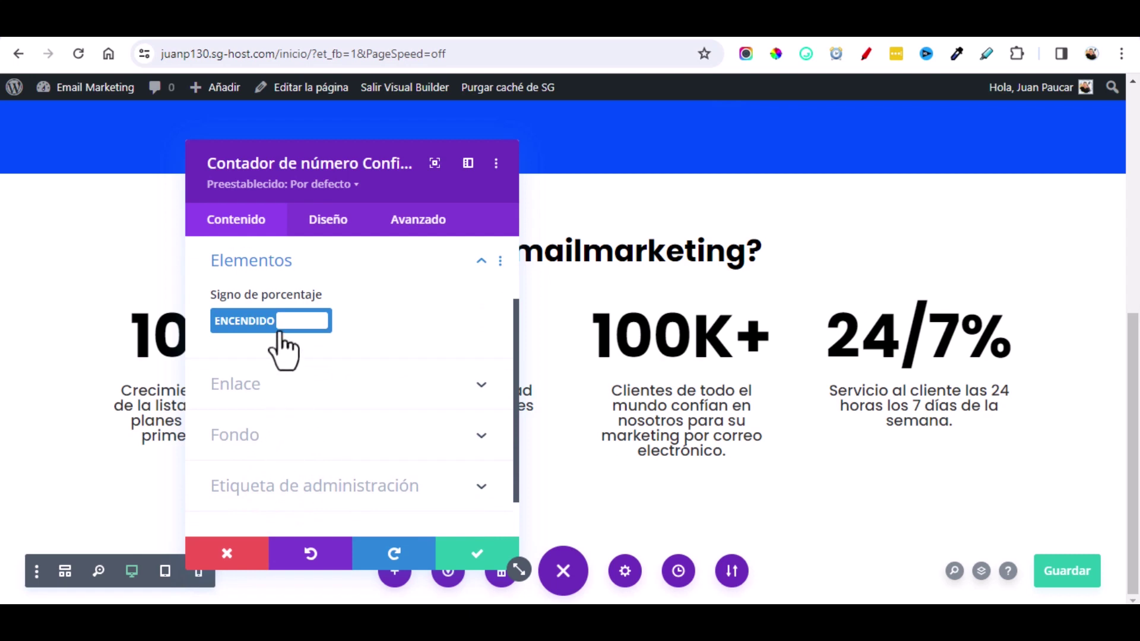
left_click(243, 323)
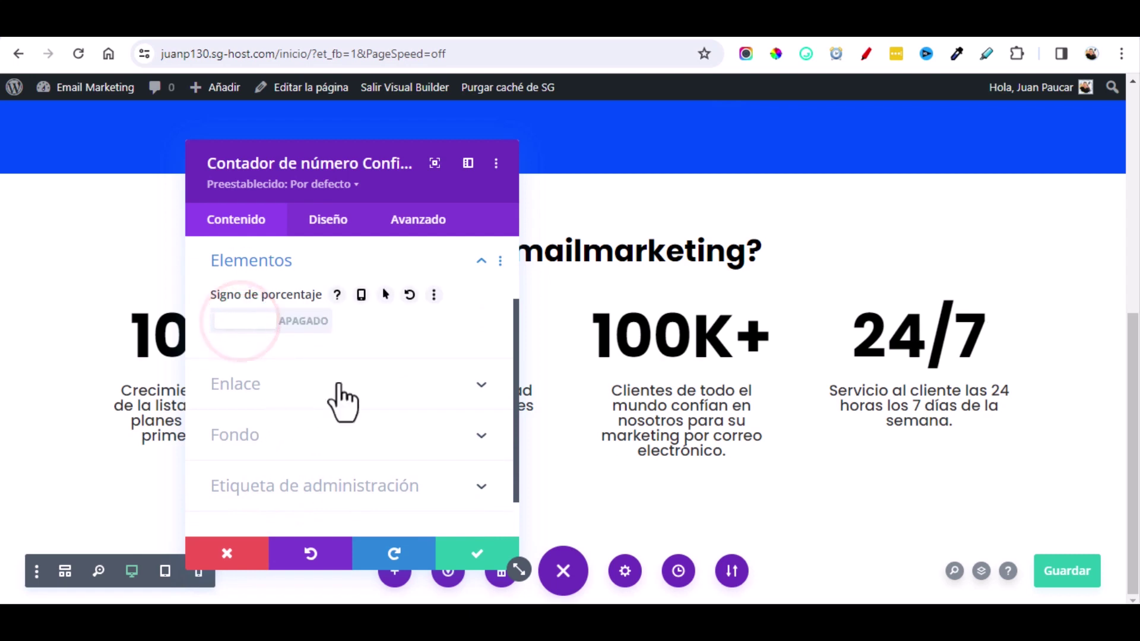
left_click(484, 555)
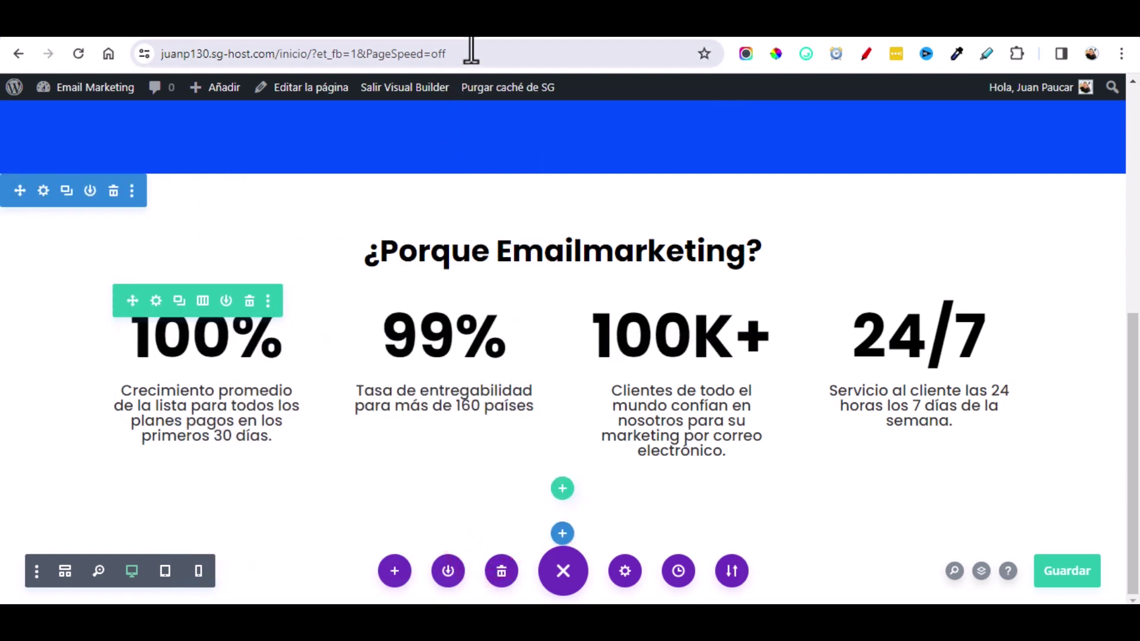
Step: Add a regular section with a single-column row below the counters, following the reference page, and insert a Texto module
key("ctrl+Tab")
scroll(519, 374, "down", 5)
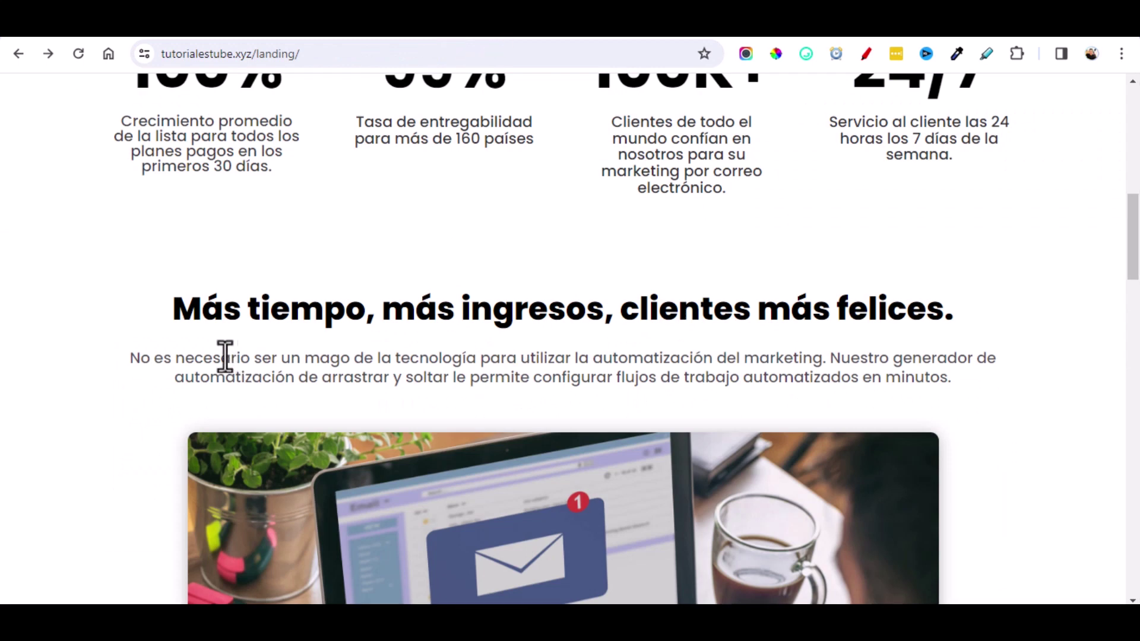
scroll(768, 349, "down", 2)
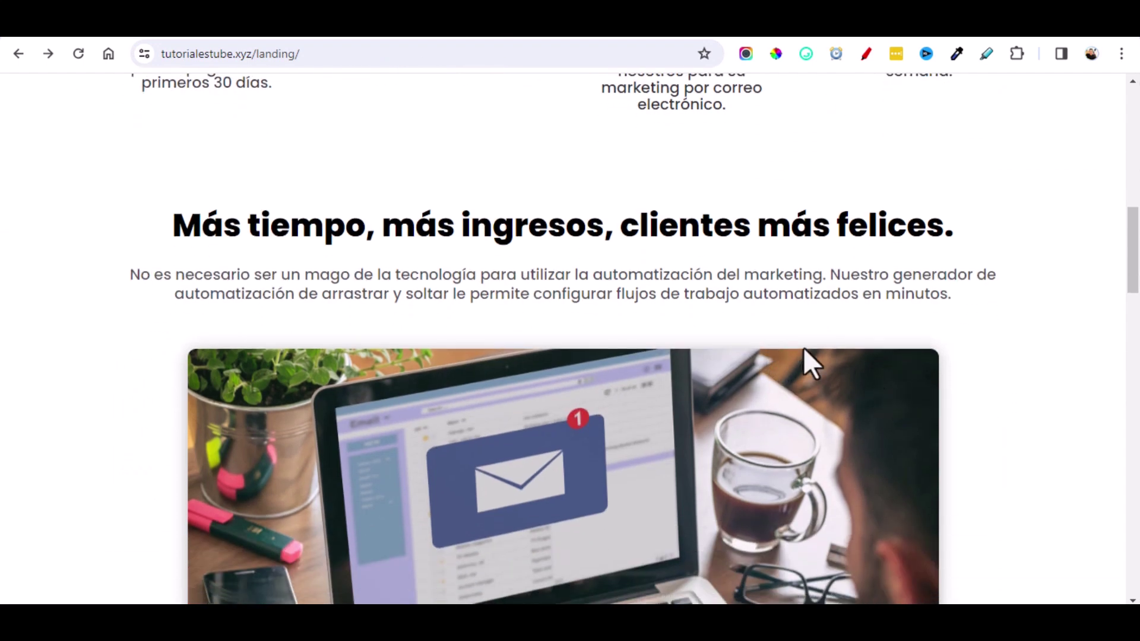
scroll(376, 415, "down", 3)
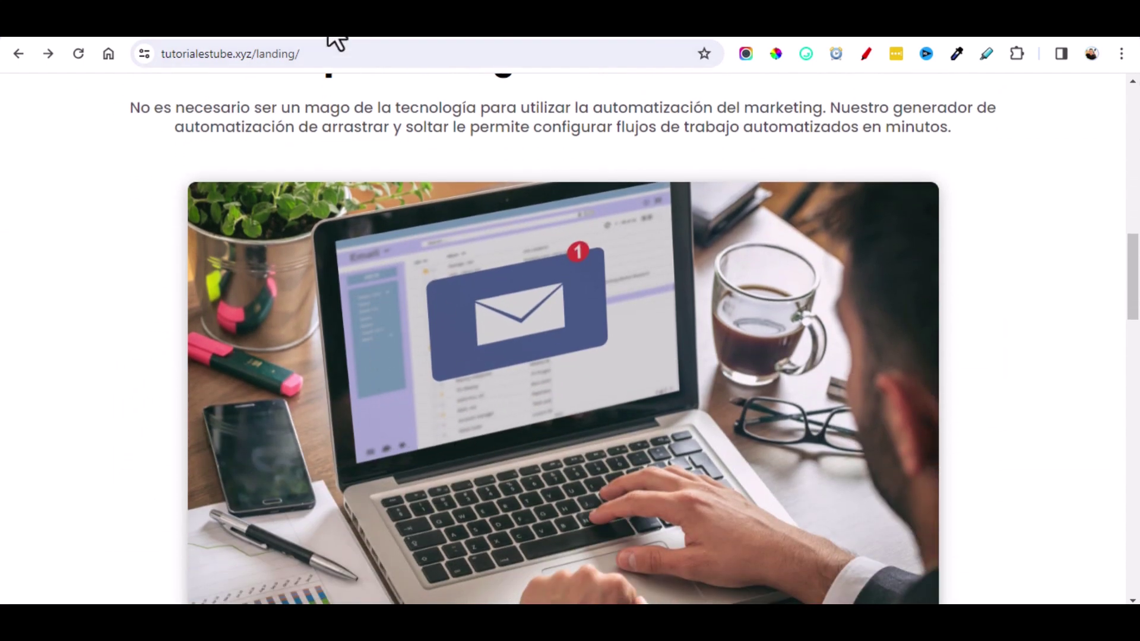
left_click(331, 38)
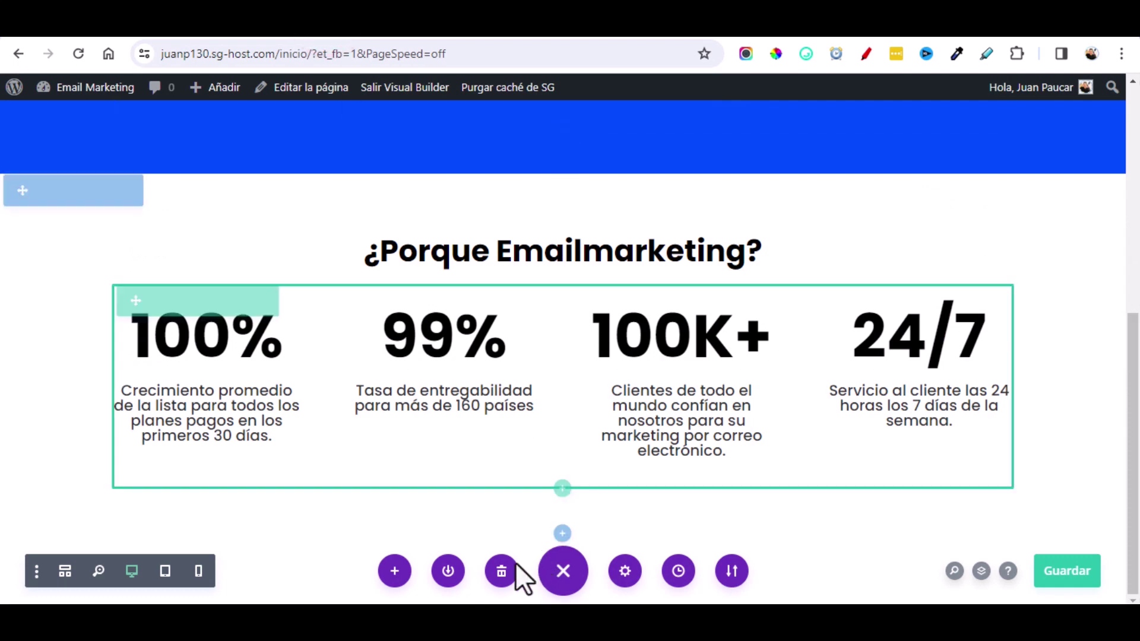
left_click(562, 535)
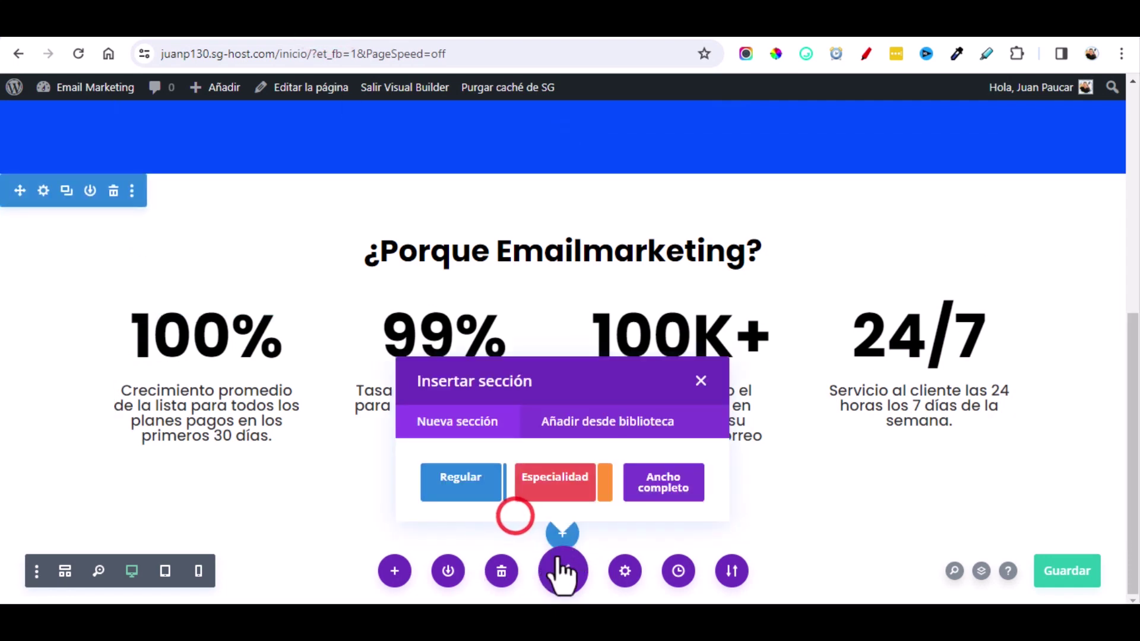
left_click(459, 487)
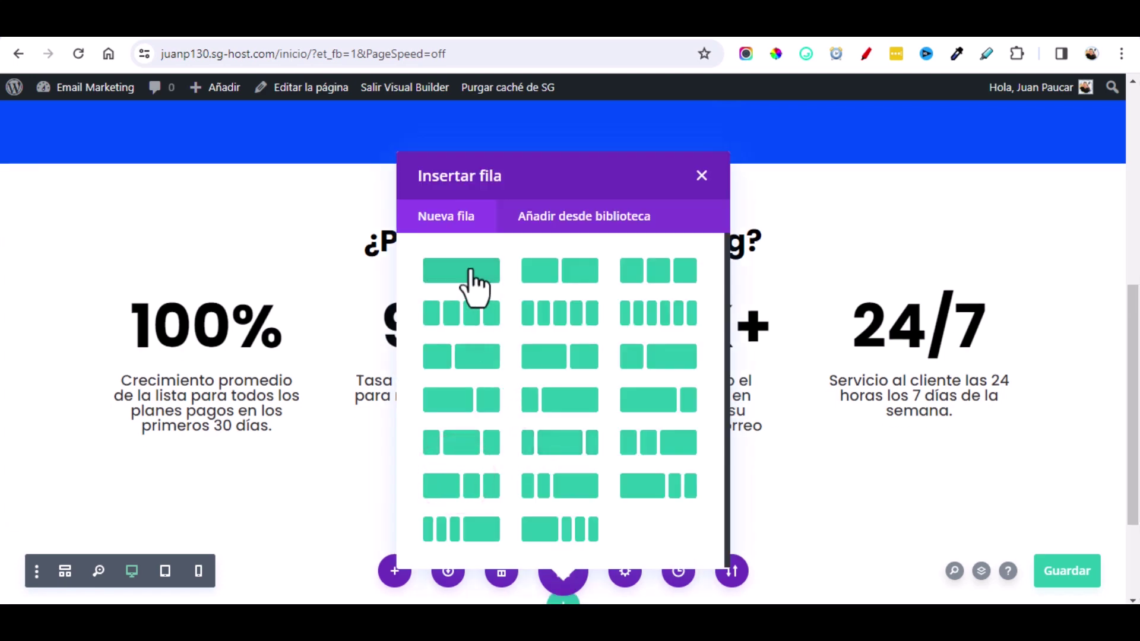
left_click(463, 268)
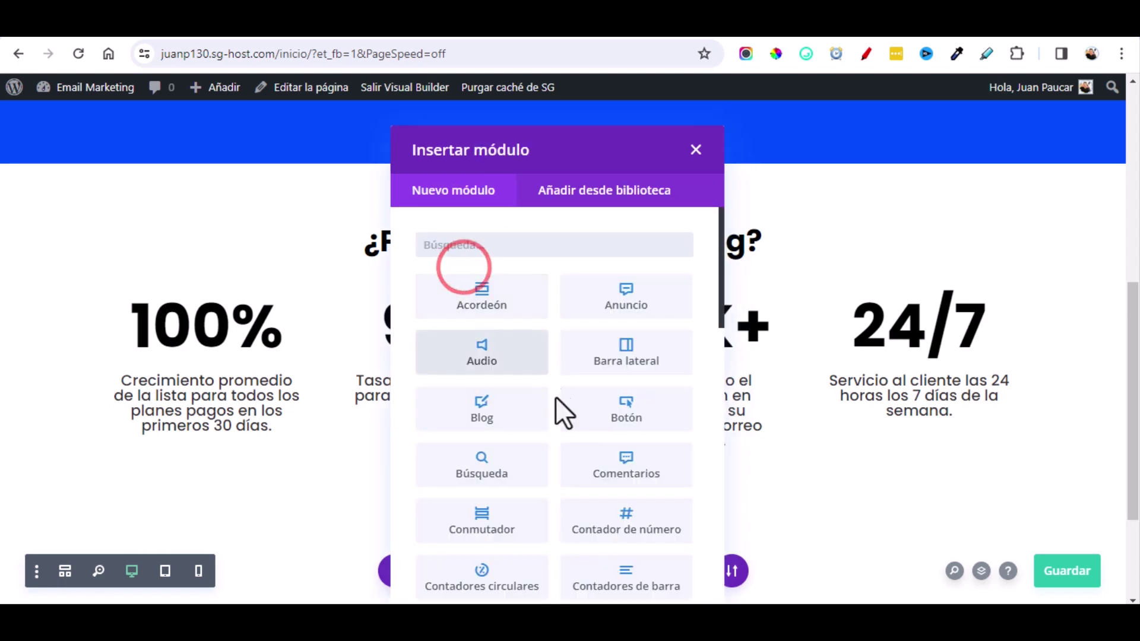
left_click(521, 248)
left_click(514, 314)
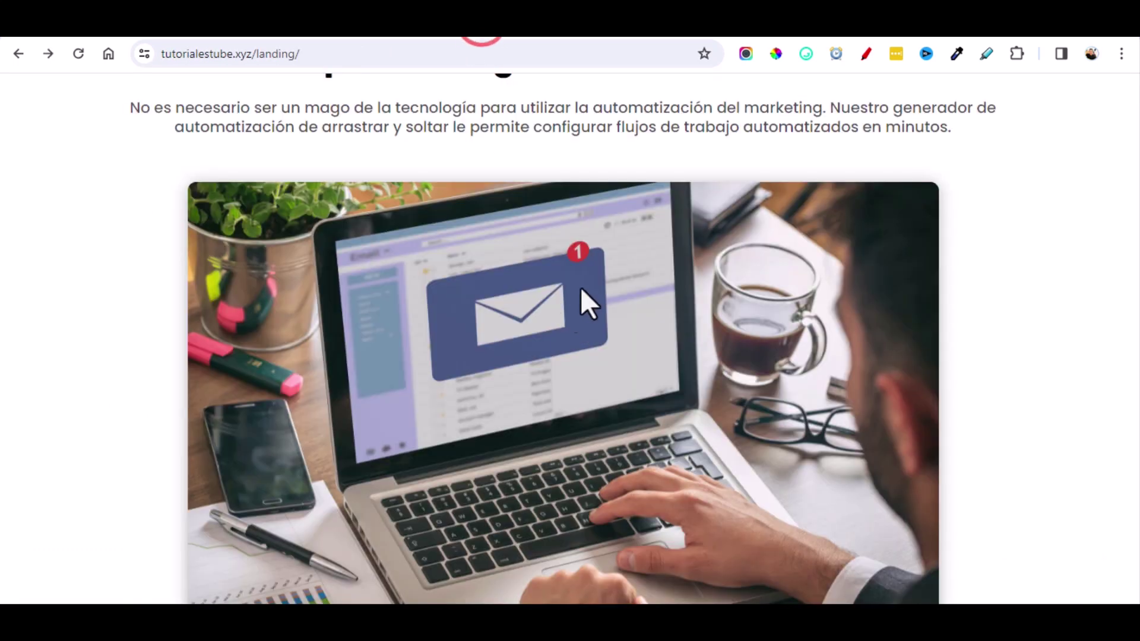
Step: Replace the text module's placeholder body with the reference page's heading "Más tiempo, más ingresos, clientes más felices."
scroll(585, 285, "up", 4)
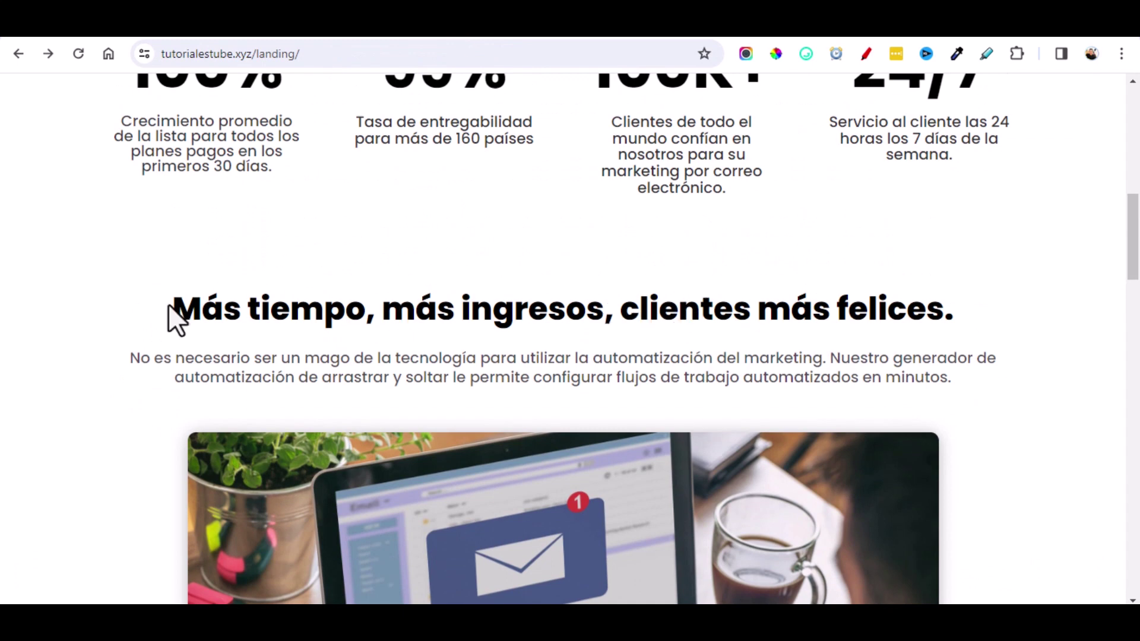
left_click_drag(169, 304, 934, 292)
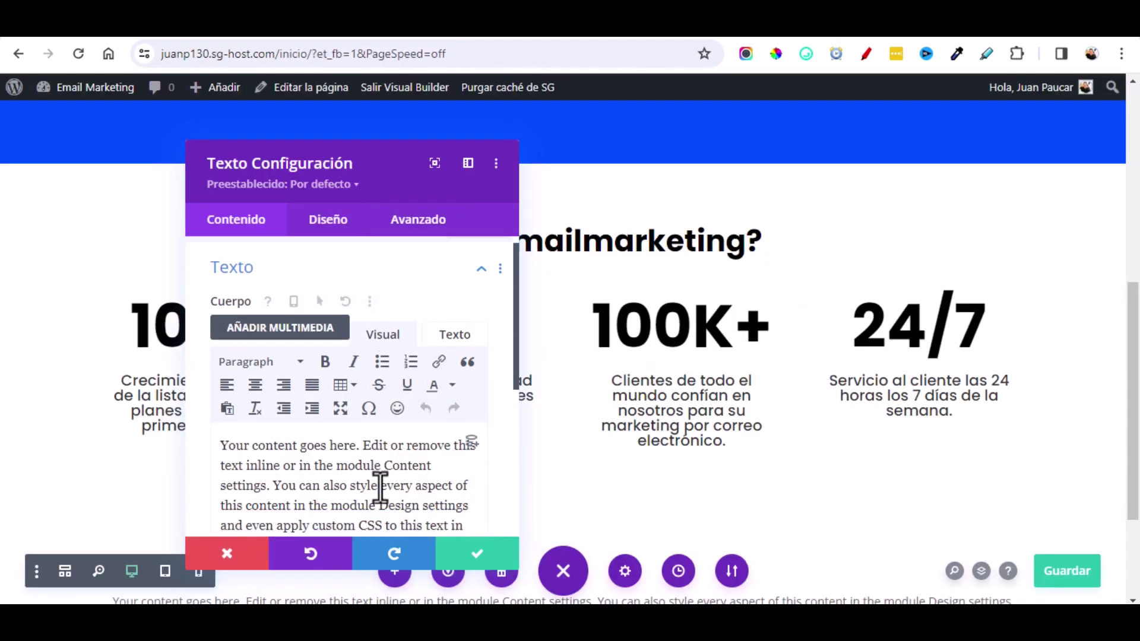
scroll(386, 484, "down", 2)
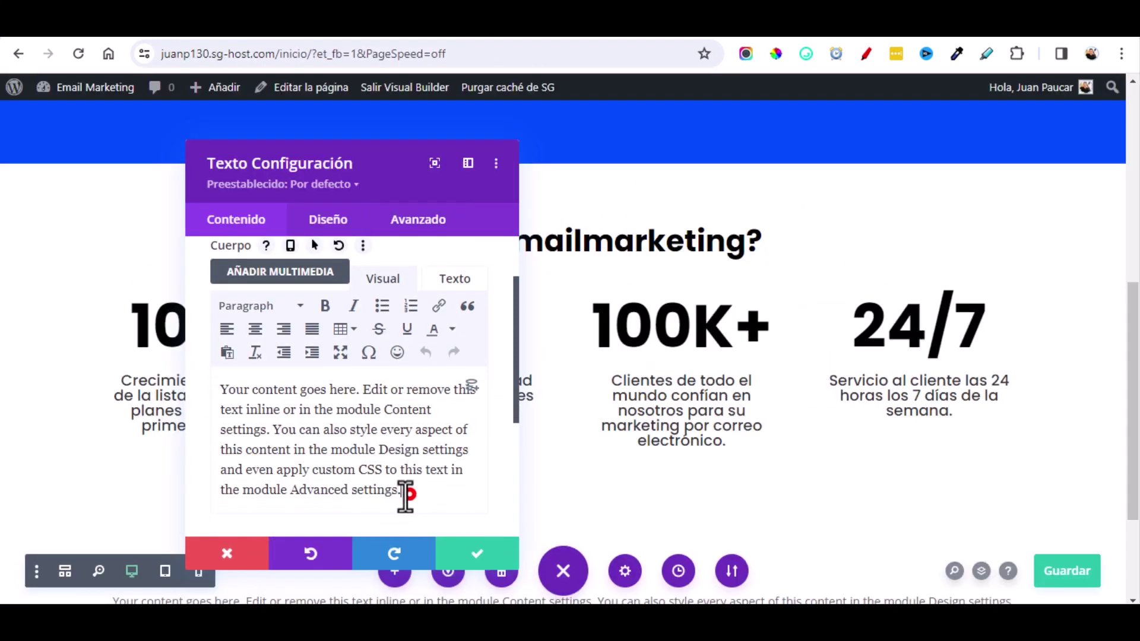
left_click_drag(408, 493, 236, 375)
key("BackSpace")
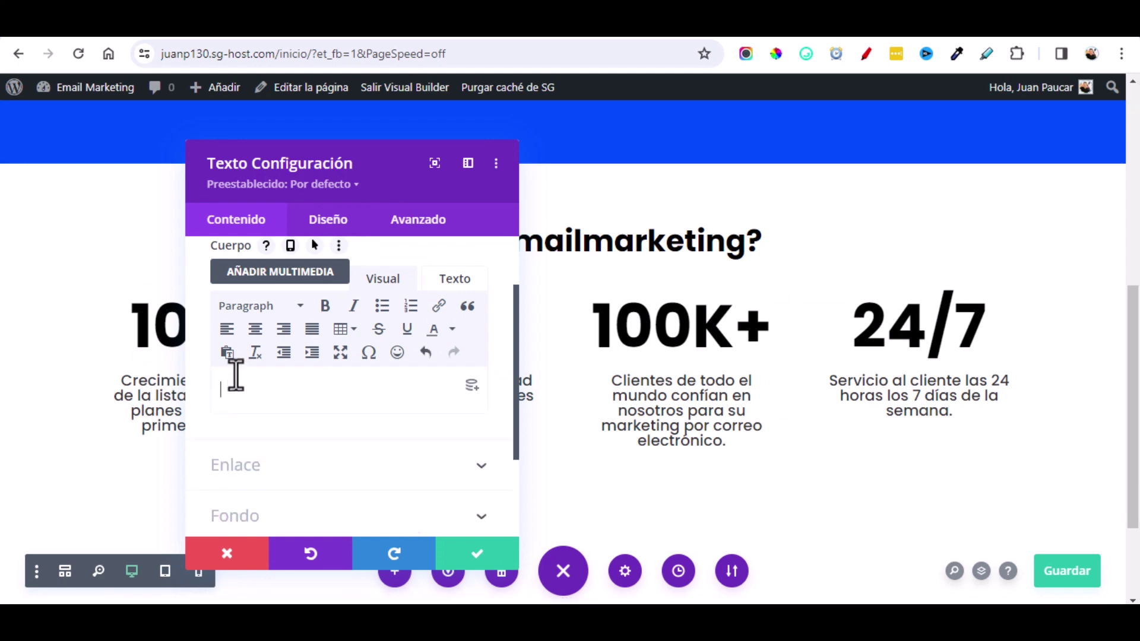
left_click(449, 283)
right_click(280, 323)
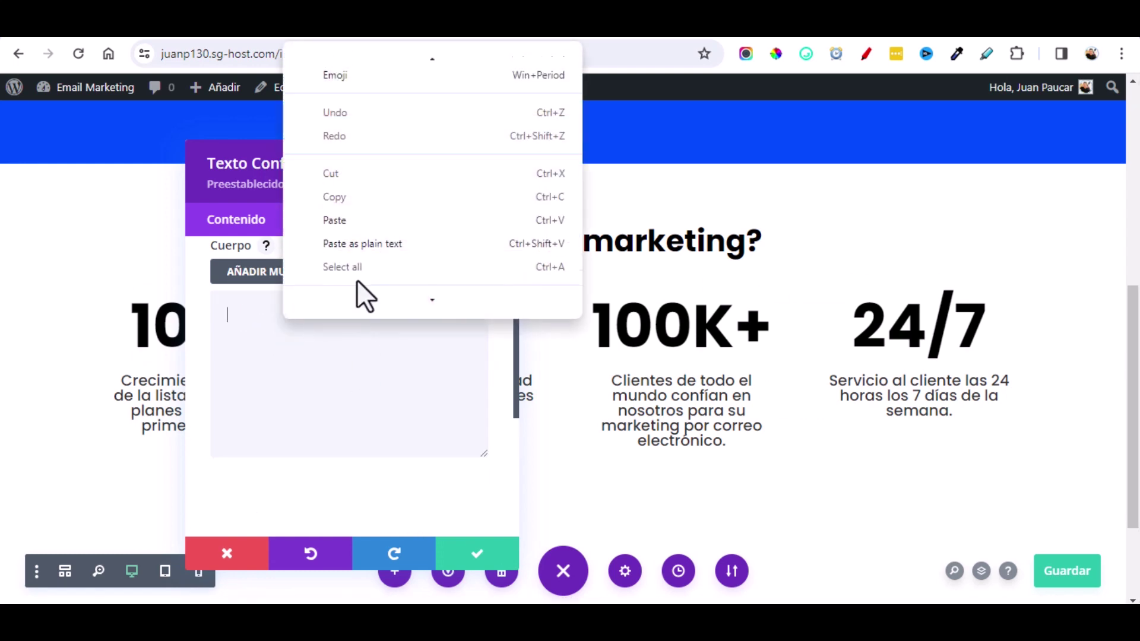
left_click(335, 219)
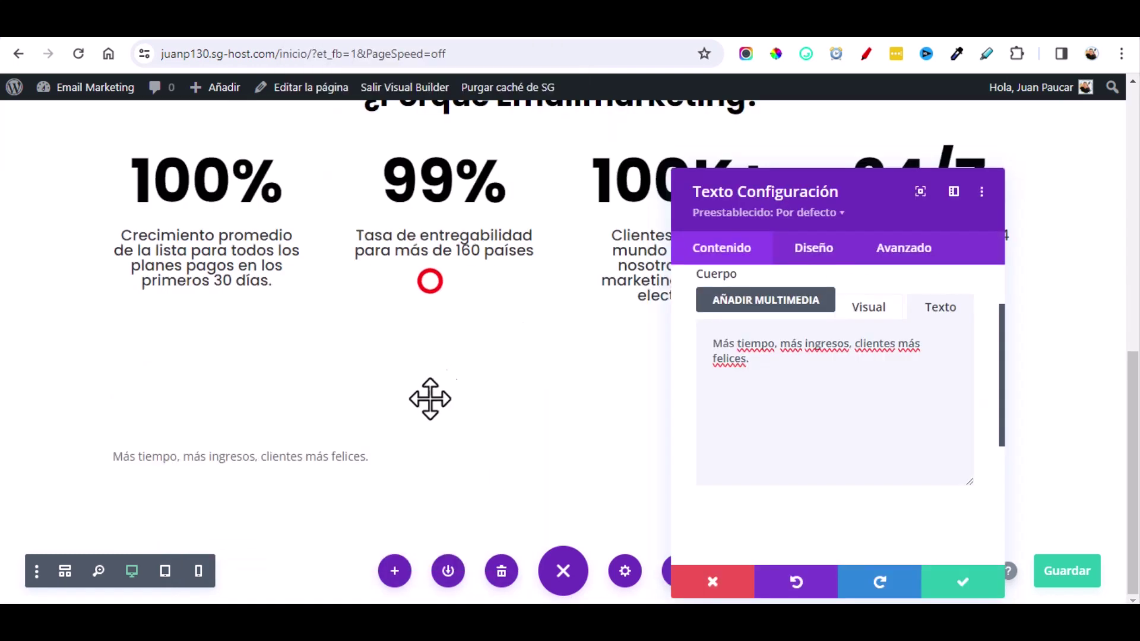
Step: Set the font of the "Más tiempo, más ingresos, clientes más felices." heading to Poppins with Negrita weight
left_click(114, 455)
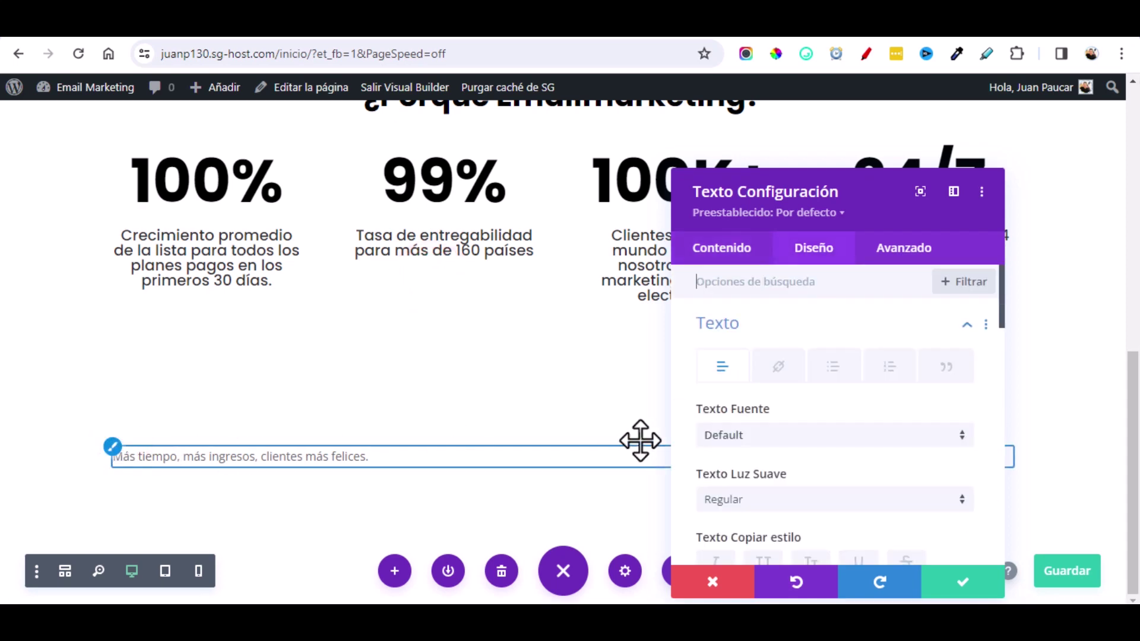
left_click(758, 438)
type("popp")
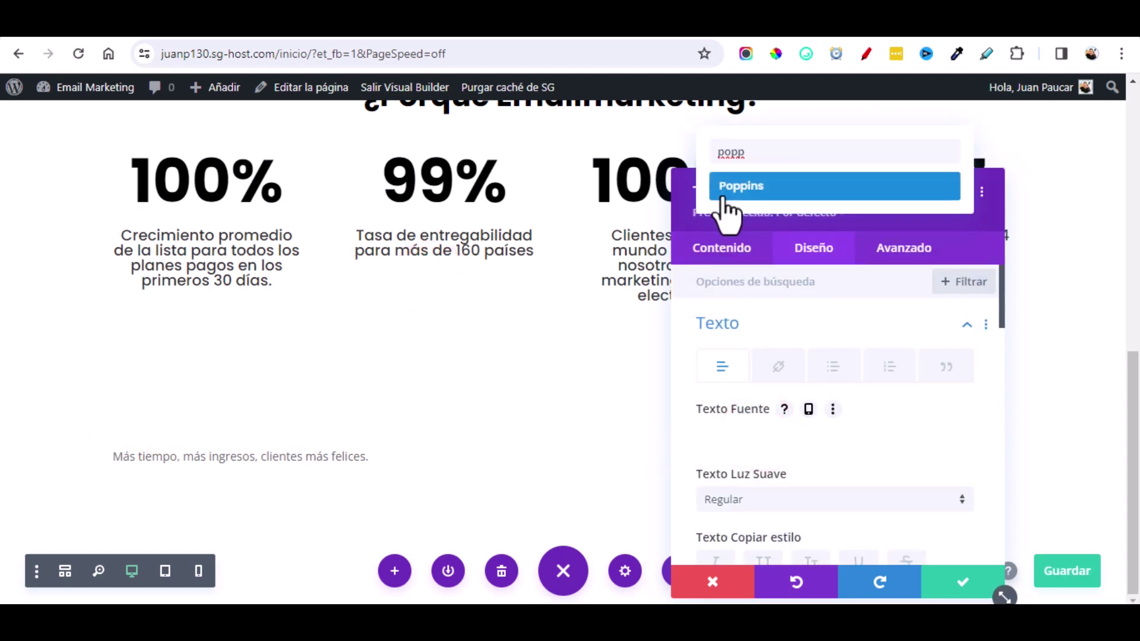
left_click(761, 188)
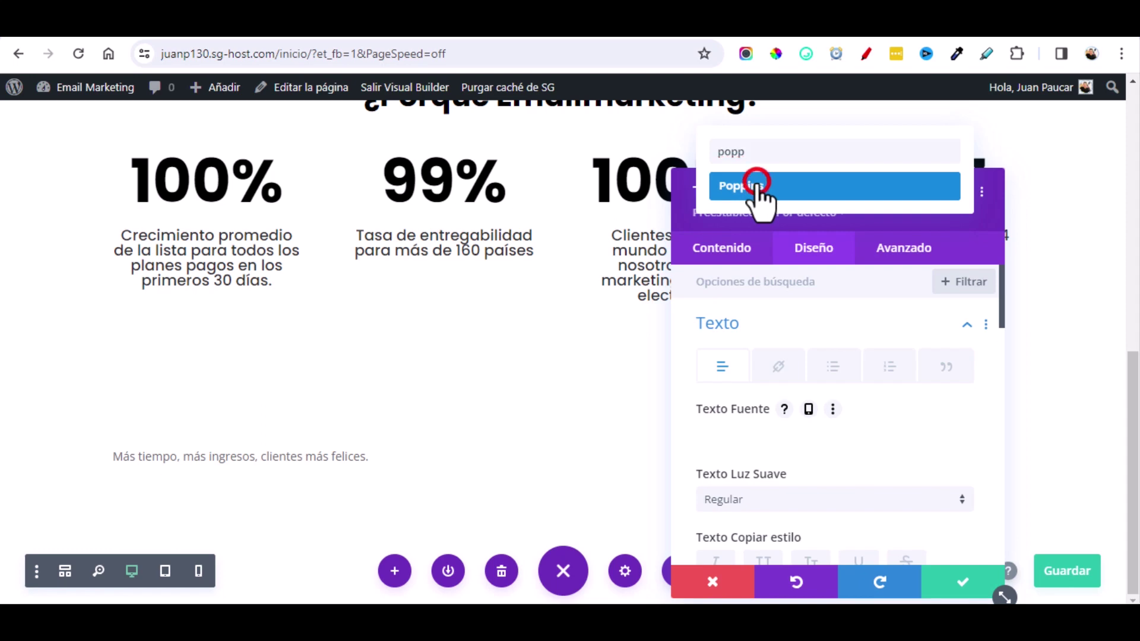
scroll(827, 453, "down", 3)
left_click(774, 338)
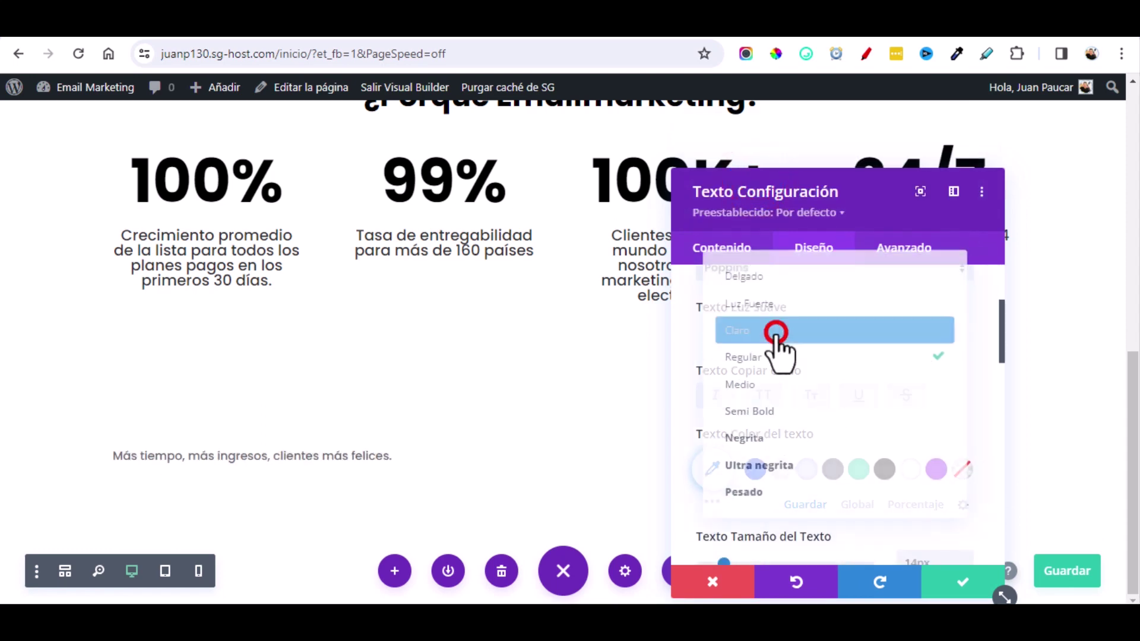
left_click(749, 439)
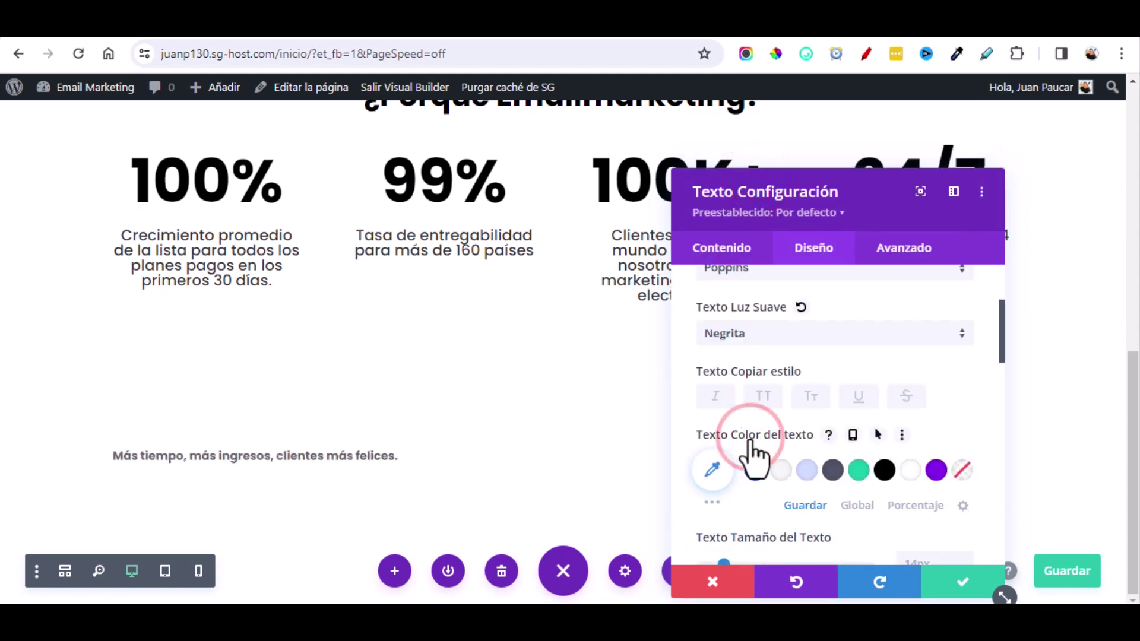
Step: Set the heading's text size to 31px and its colour to black, and save the text module
scroll(801, 437, "down", 3)
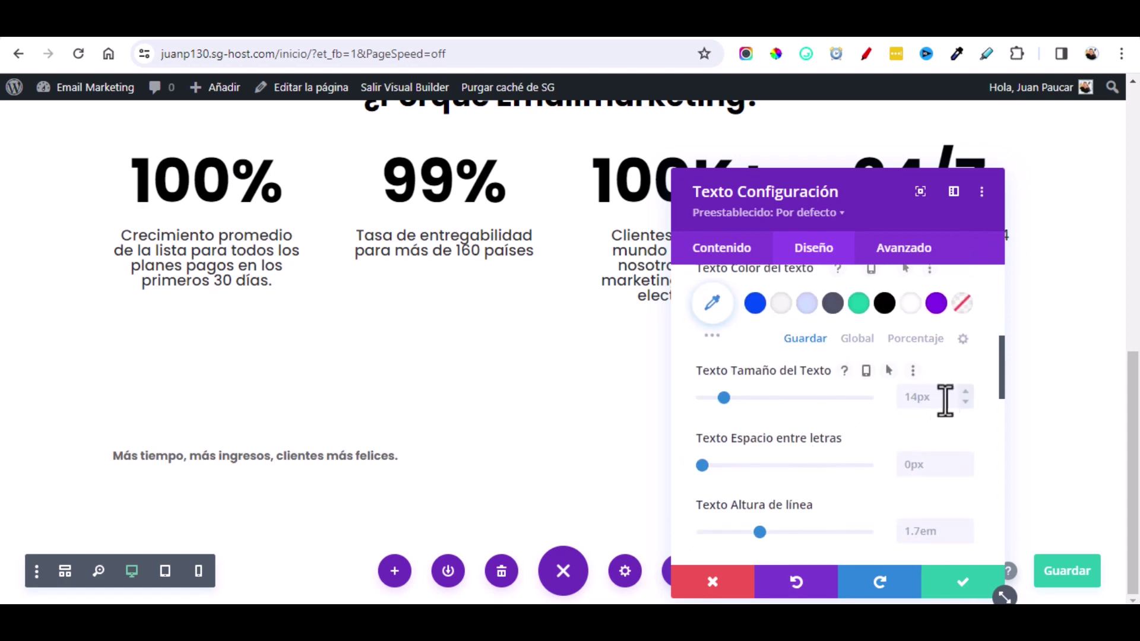
scroll(964, 393, "up", 17)
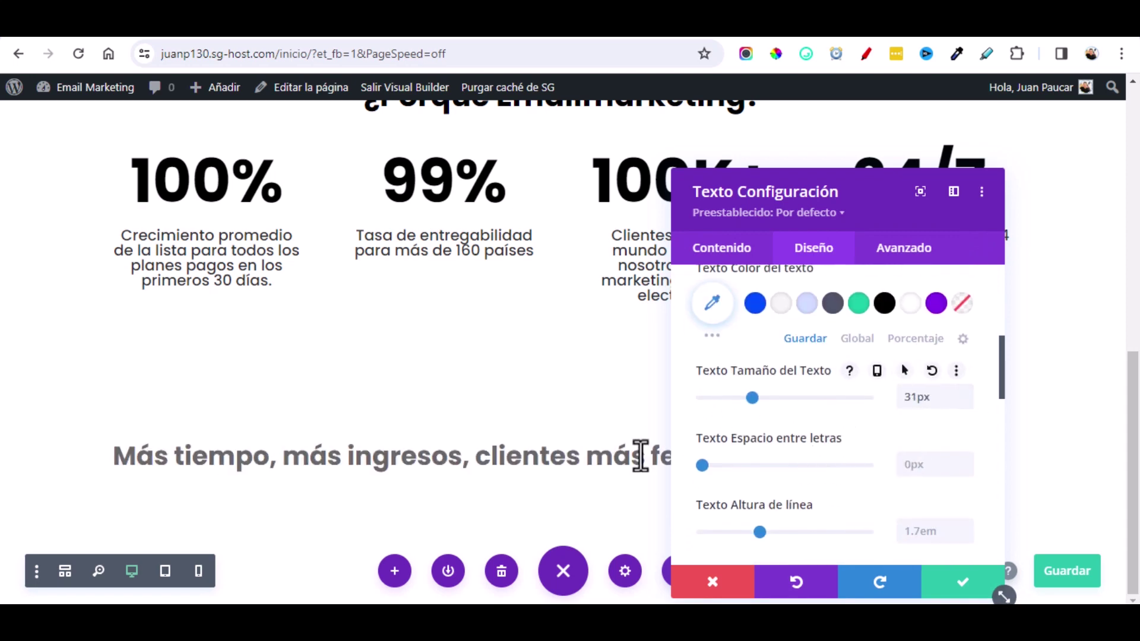
left_click(884, 304)
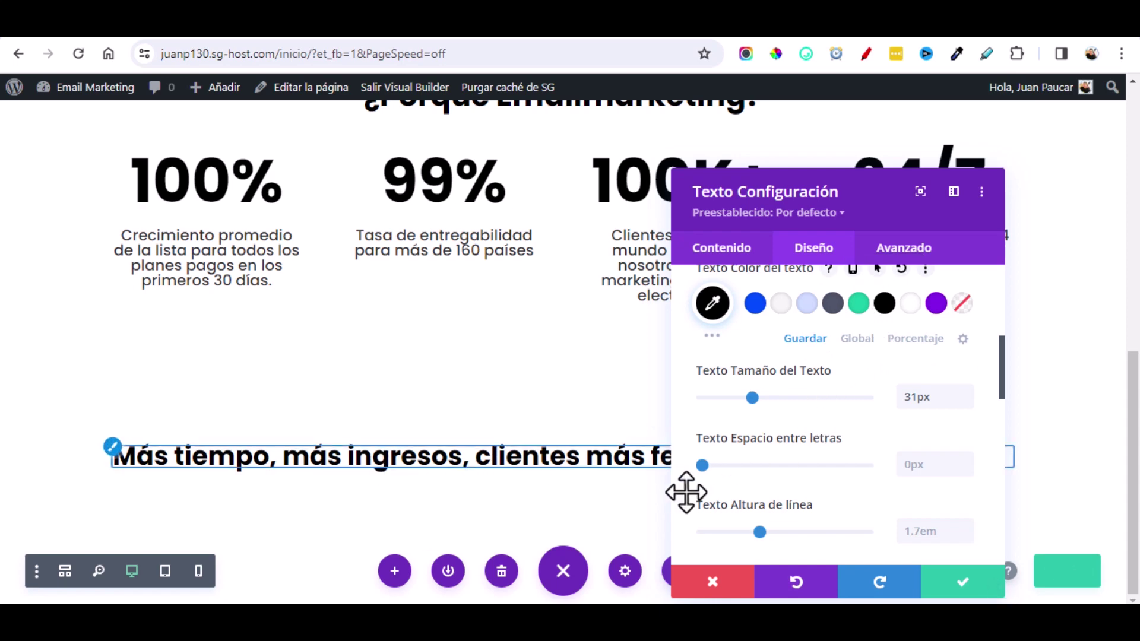
left_click(953, 583)
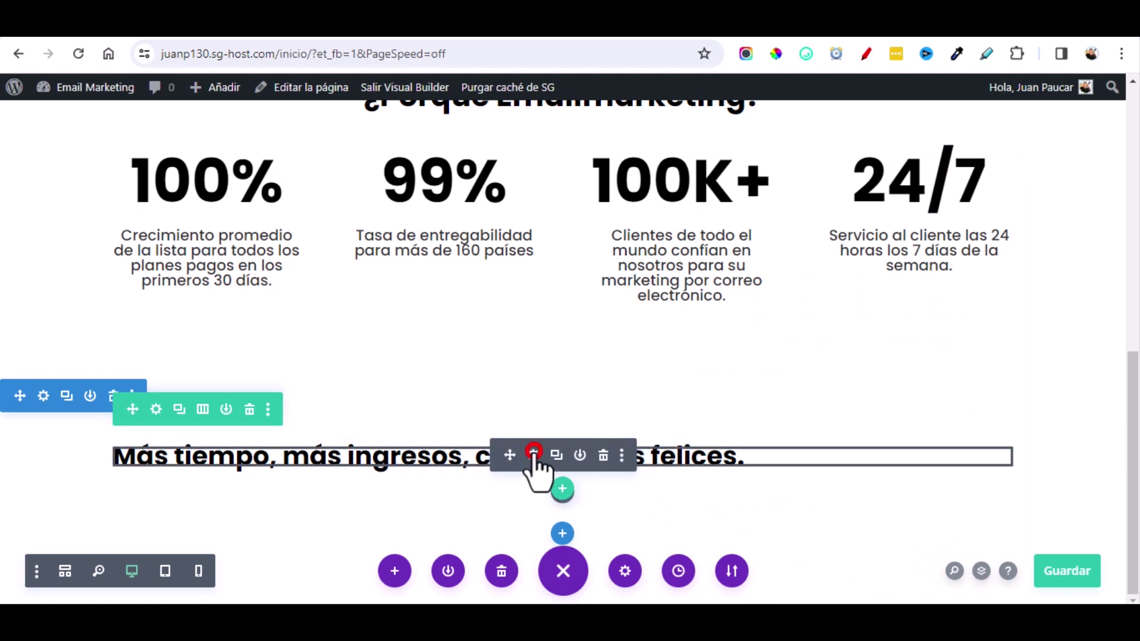
Step: Reopen the heading's text module, centre its text alignment and save the module
left_click(533, 456)
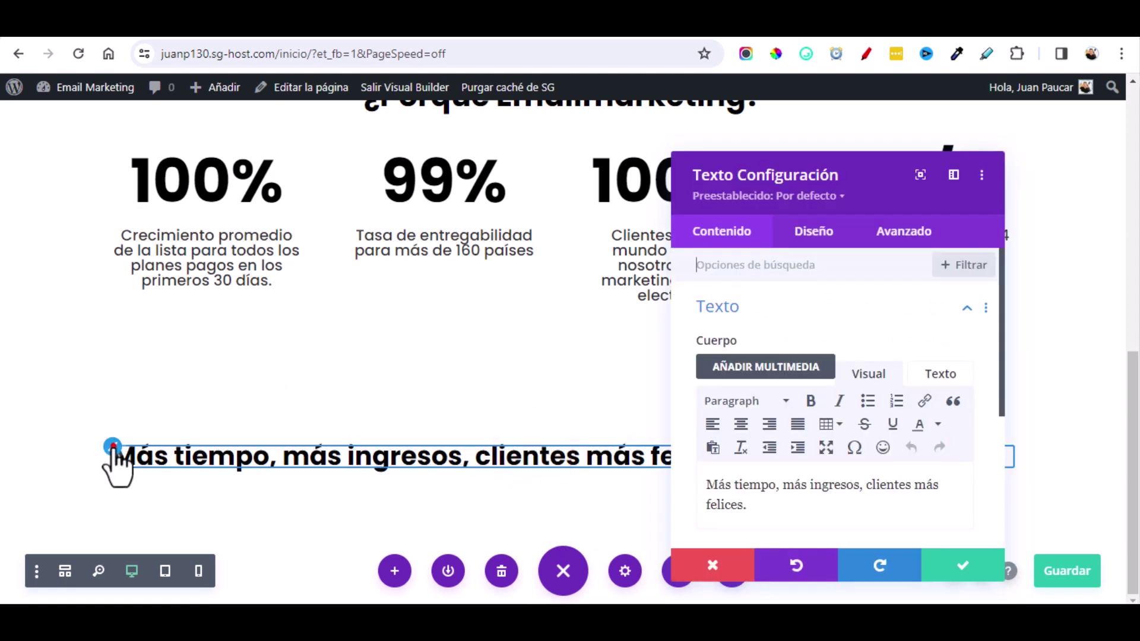
left_click(112, 456)
scroll(827, 386, "down", 10)
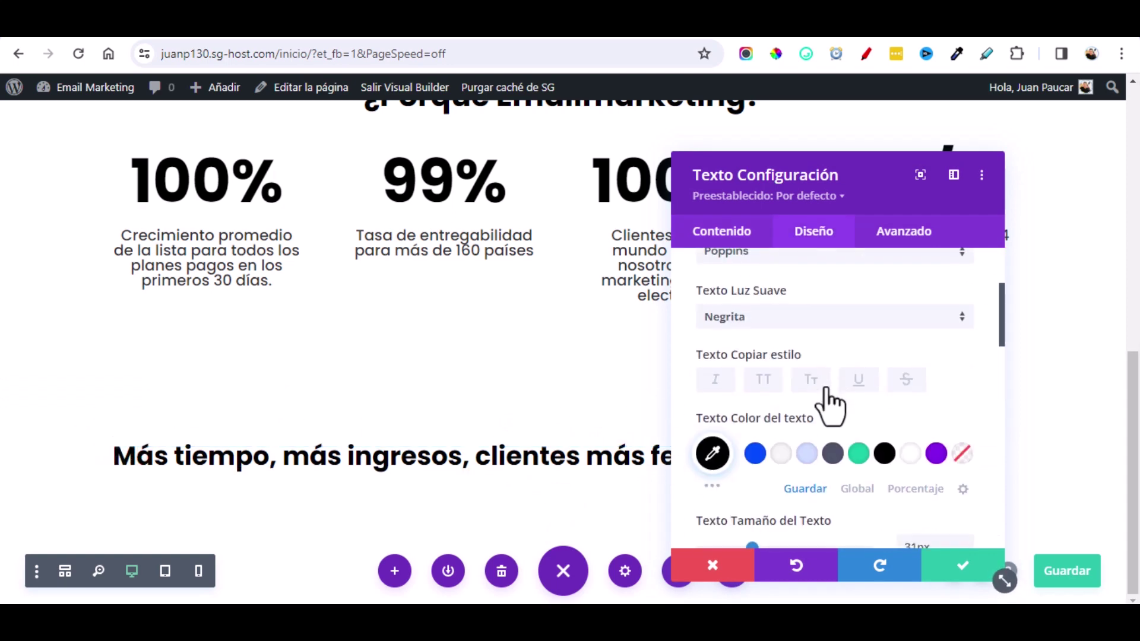
scroll(828, 386, "down", 3)
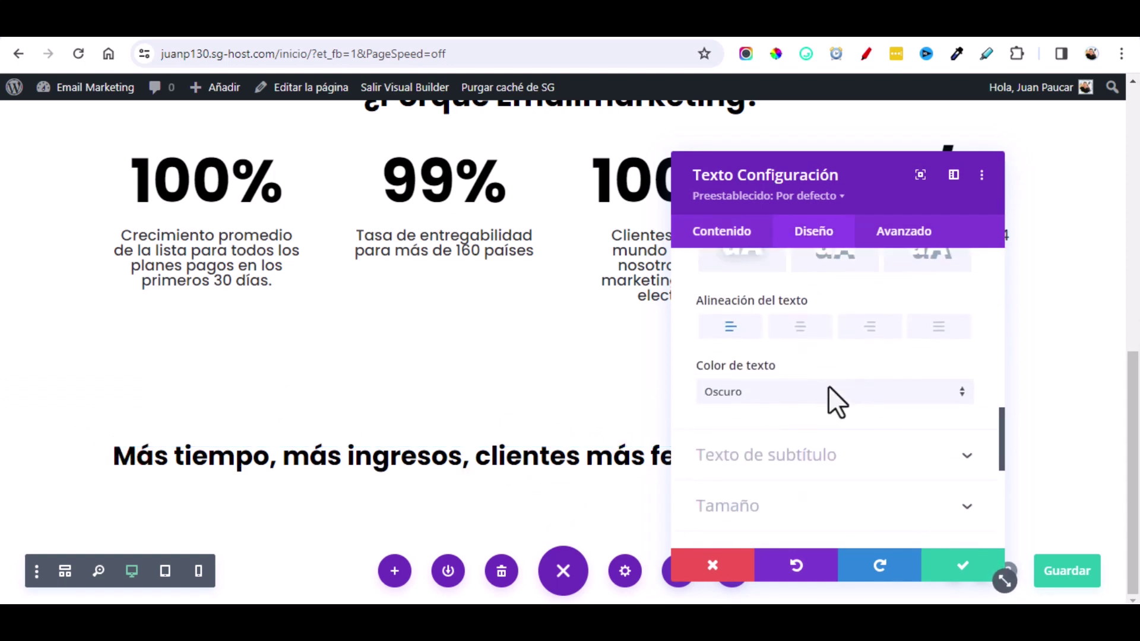
left_click(800, 324)
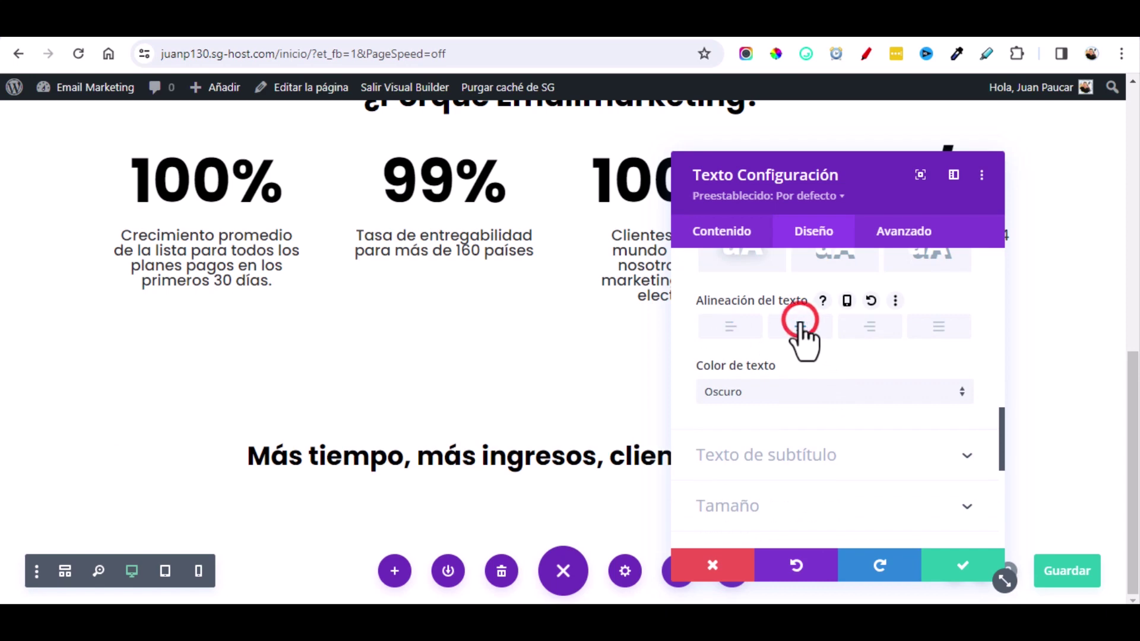
left_click(956, 574)
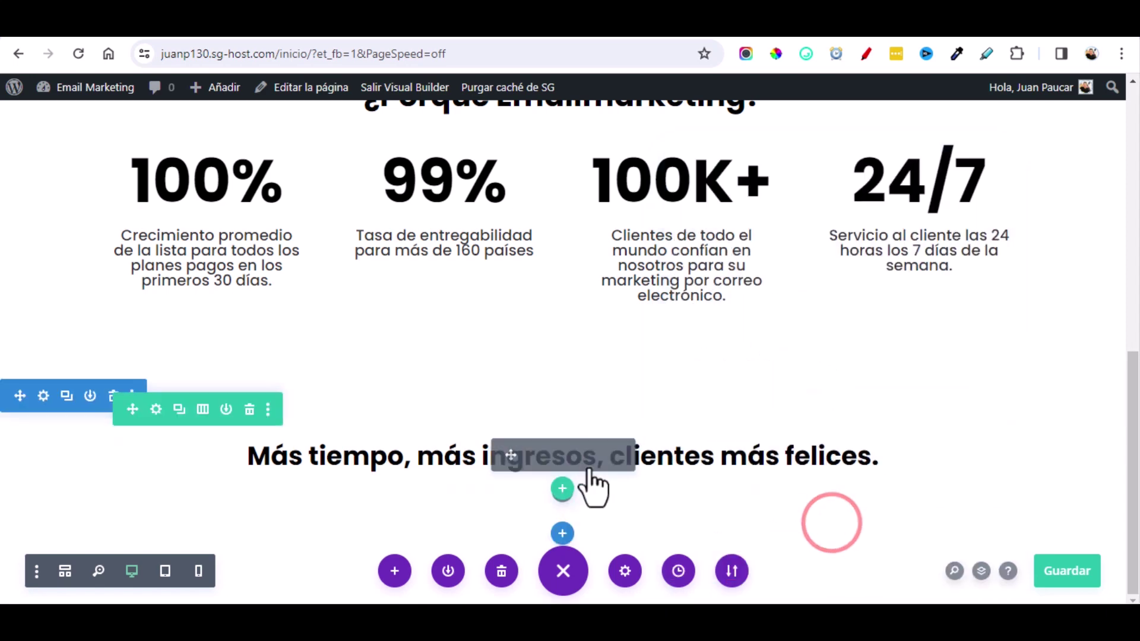
Step: Add a single-column row below the heading and insert a Texto module in it
left_click(562, 489)
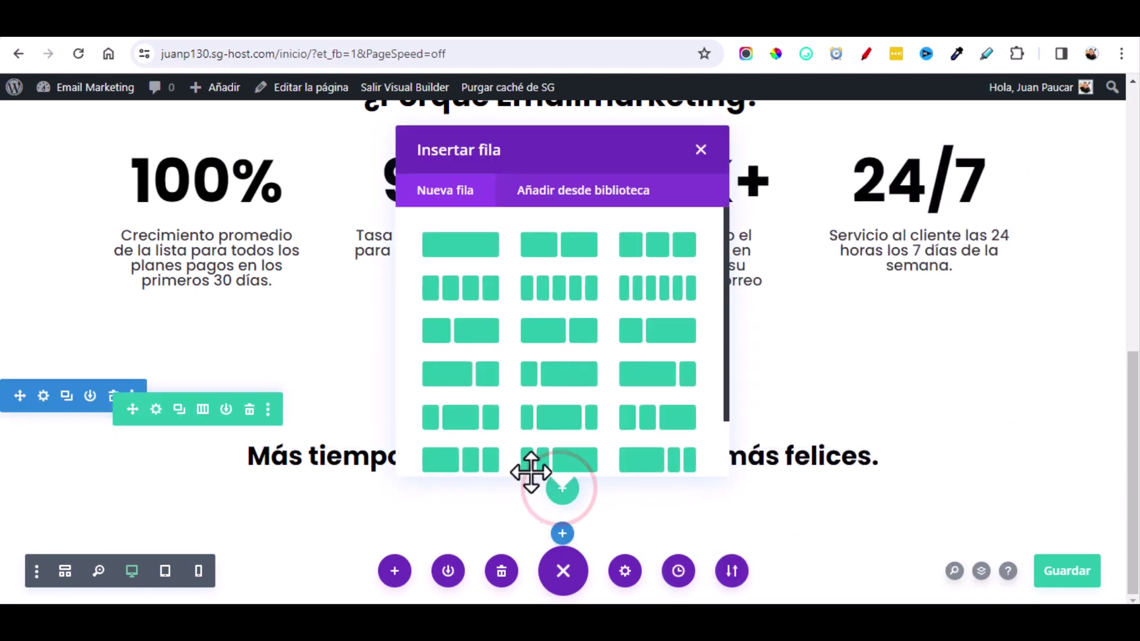
left_click(470, 248)
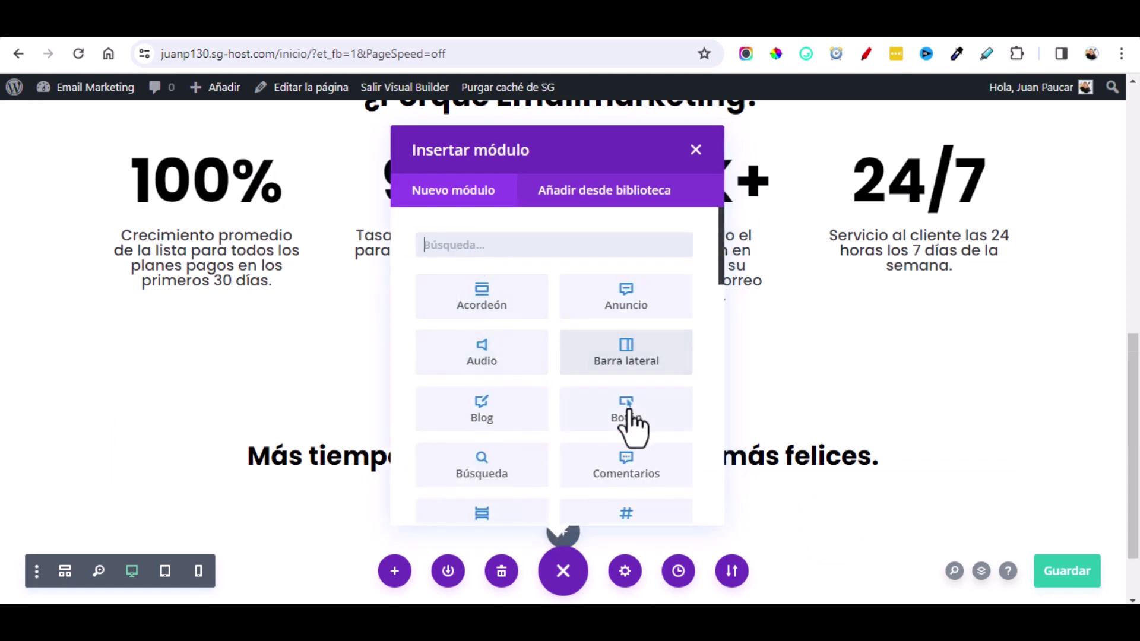
left_click(519, 242)
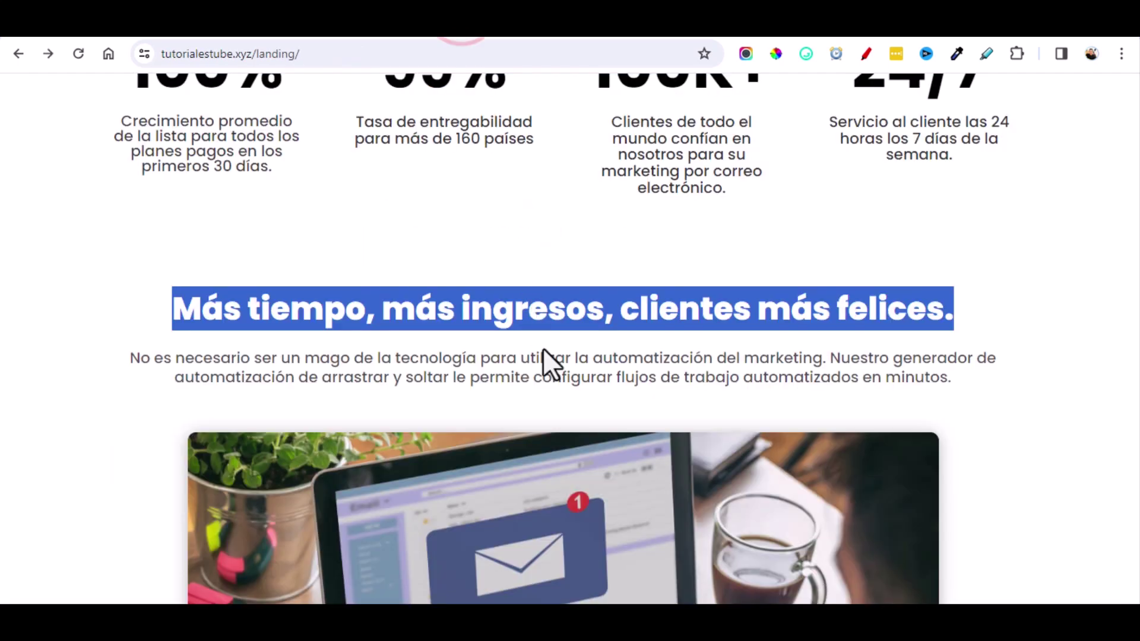
Step: Replace the new text module's placeholder body with the reference page's paragraph beginning "No es necesario ser un mago de la tecnología"
left_click(542, 355)
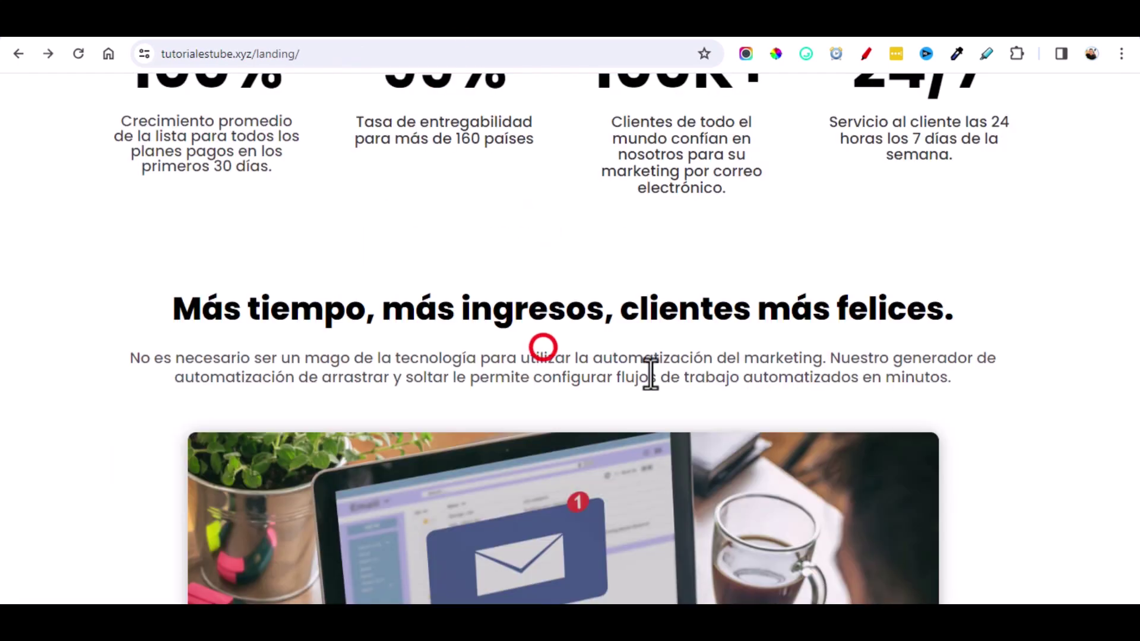
left_click_drag(952, 380, 516, 350)
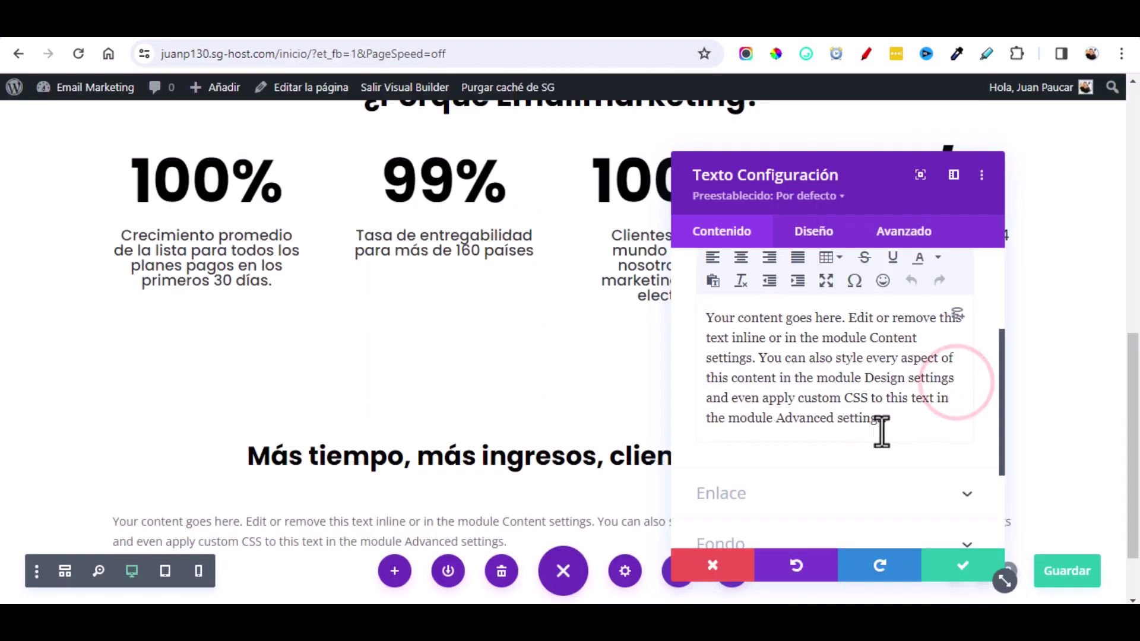
left_click_drag(890, 425, 714, 323)
key("BackSpace")
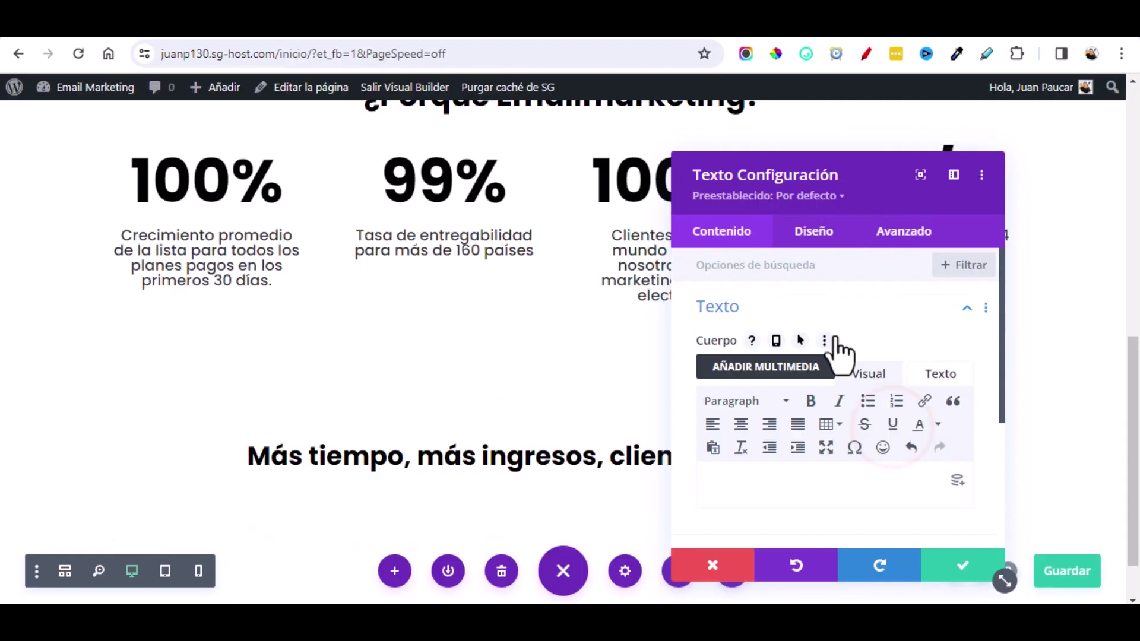
left_click(942, 376)
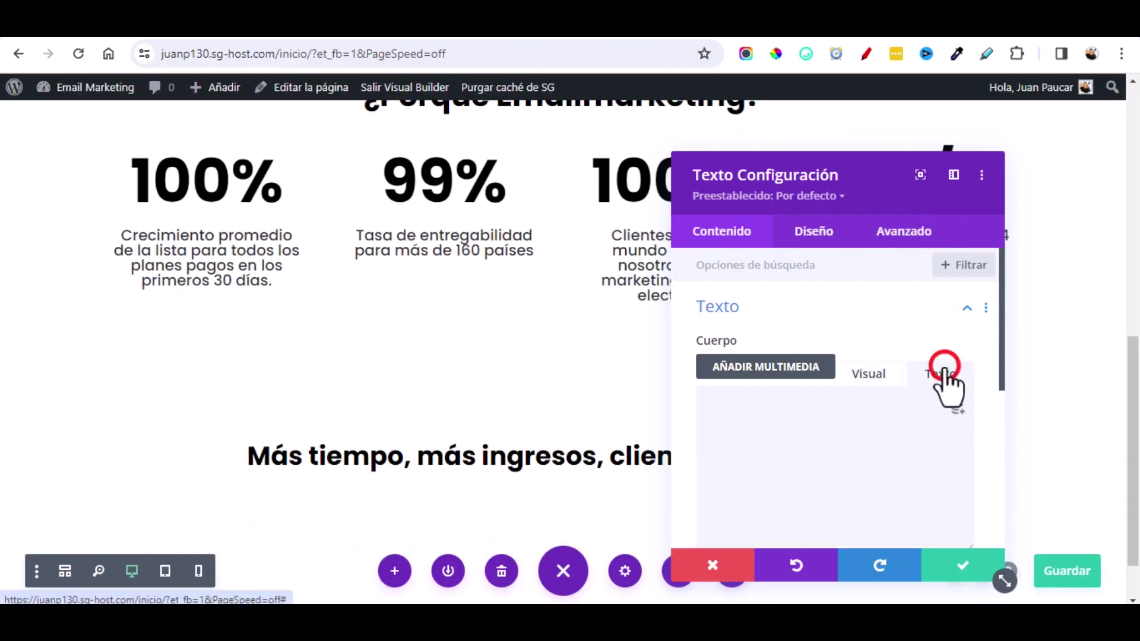
right_click(757, 415)
type("No es necesario ser un mago de la tecnología para utilizar la automatización del marketing. Nuestro generador de automatización de arrastrar y soltar le permite configurar flujos de trabajo automatizados en minutos.")
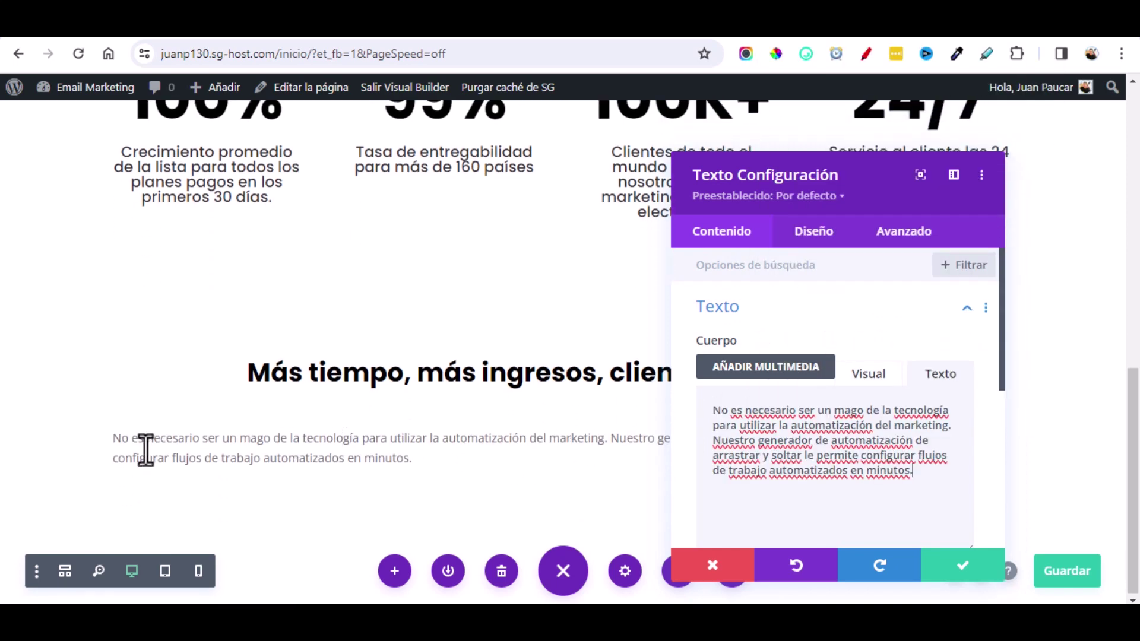
Step: Set the paragraph's font to Poppins, leaving its weight at Regular
left_click(112, 428)
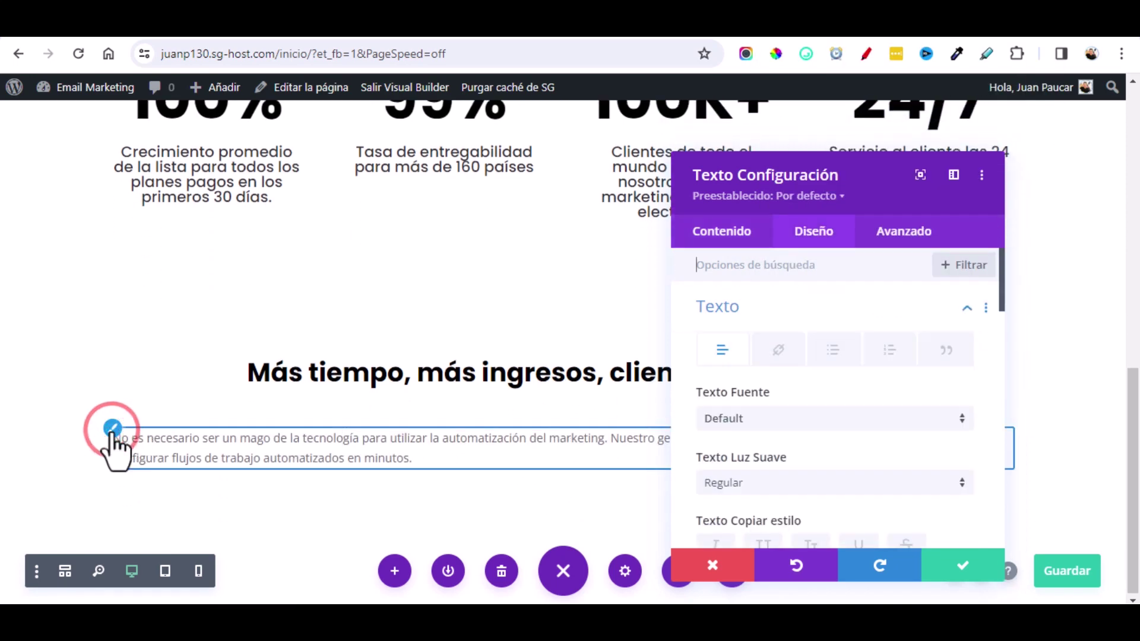
left_click(814, 439)
type("popp")
key("Return")
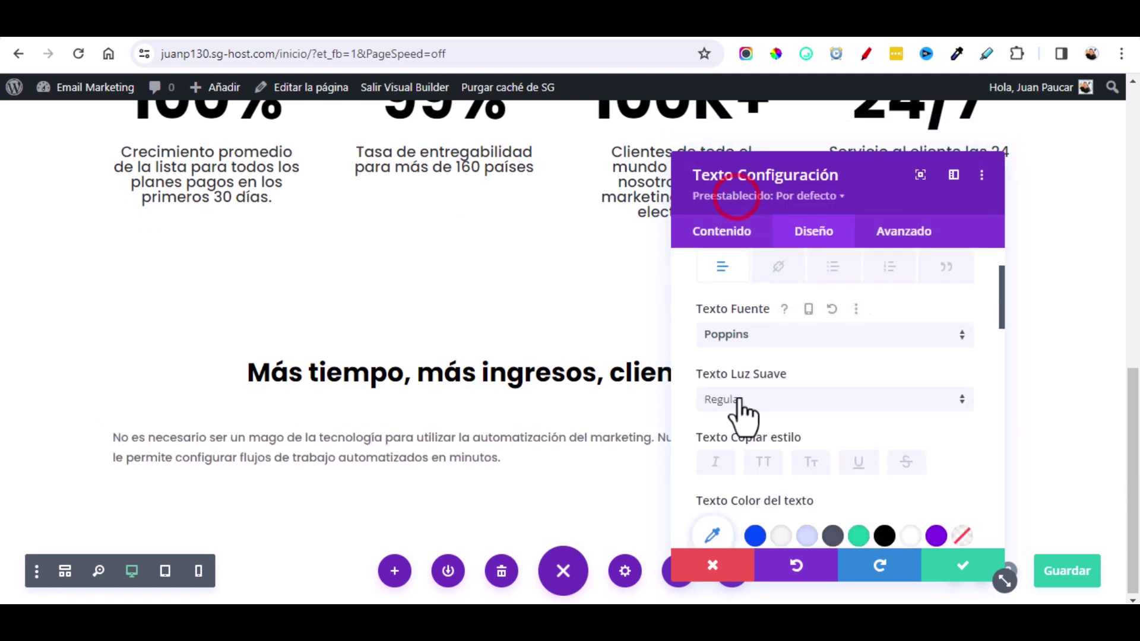
left_click(783, 401)
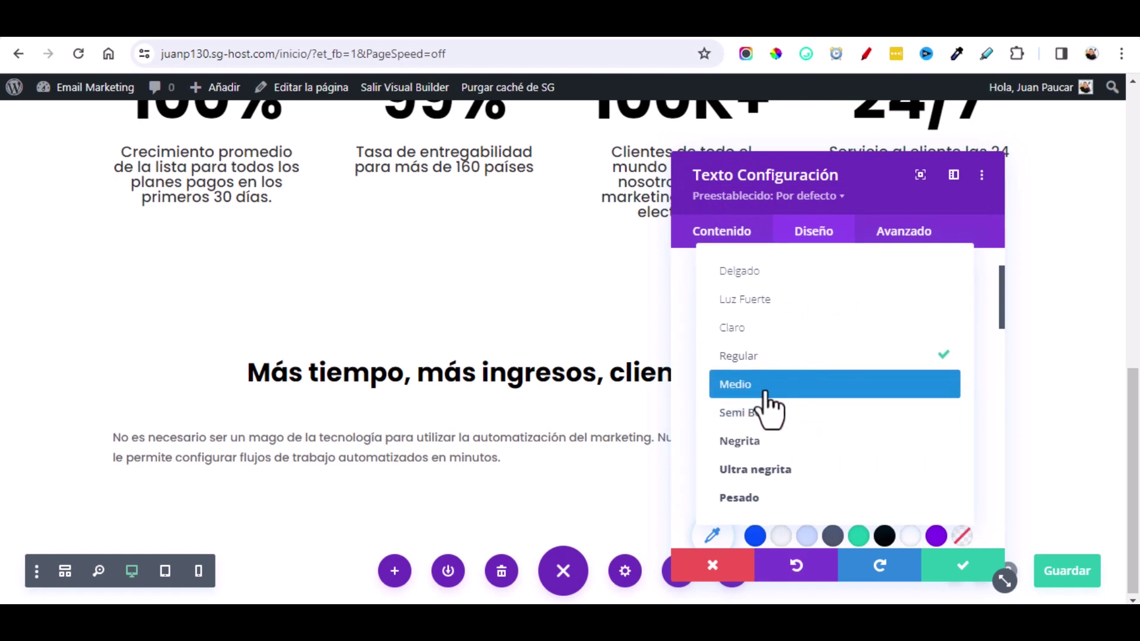
left_click(690, 397)
Step: Set the paragraph's text size to 16px and centre its alignment
scroll(914, 423, "down", 3)
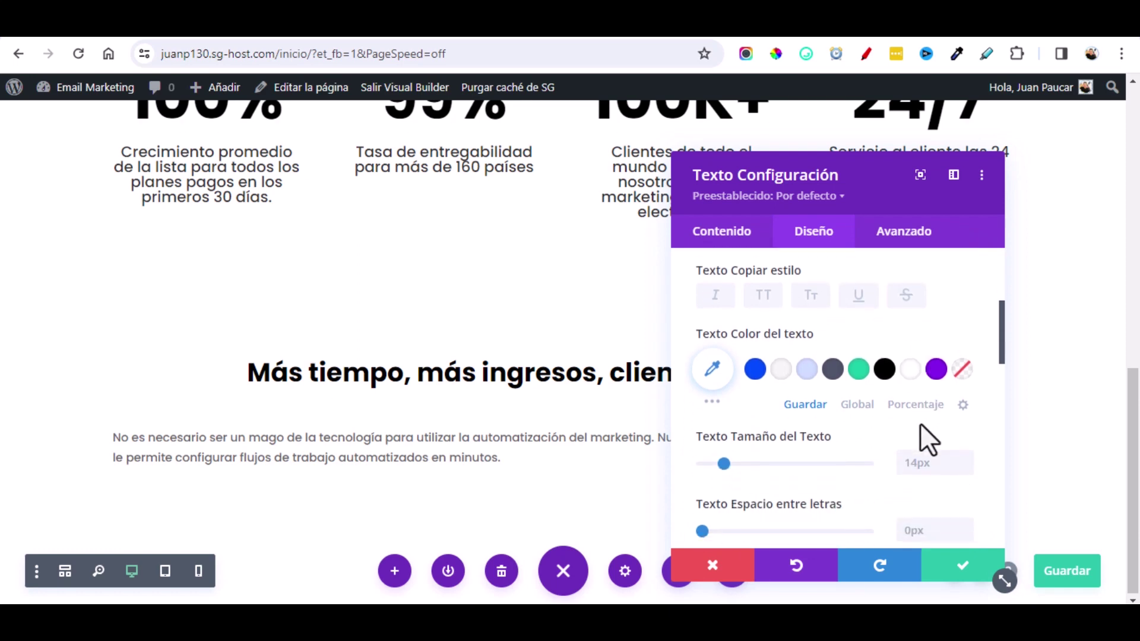
left_click(966, 458)
left_click(966, 458)
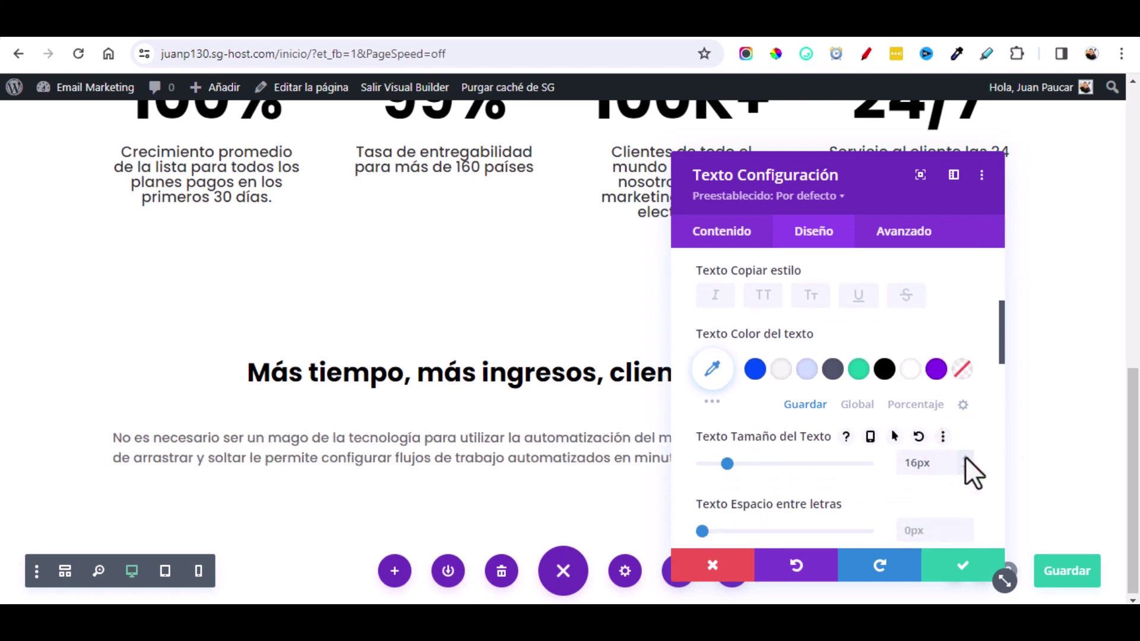
scroll(832, 497, "down", 5)
left_click(812, 501)
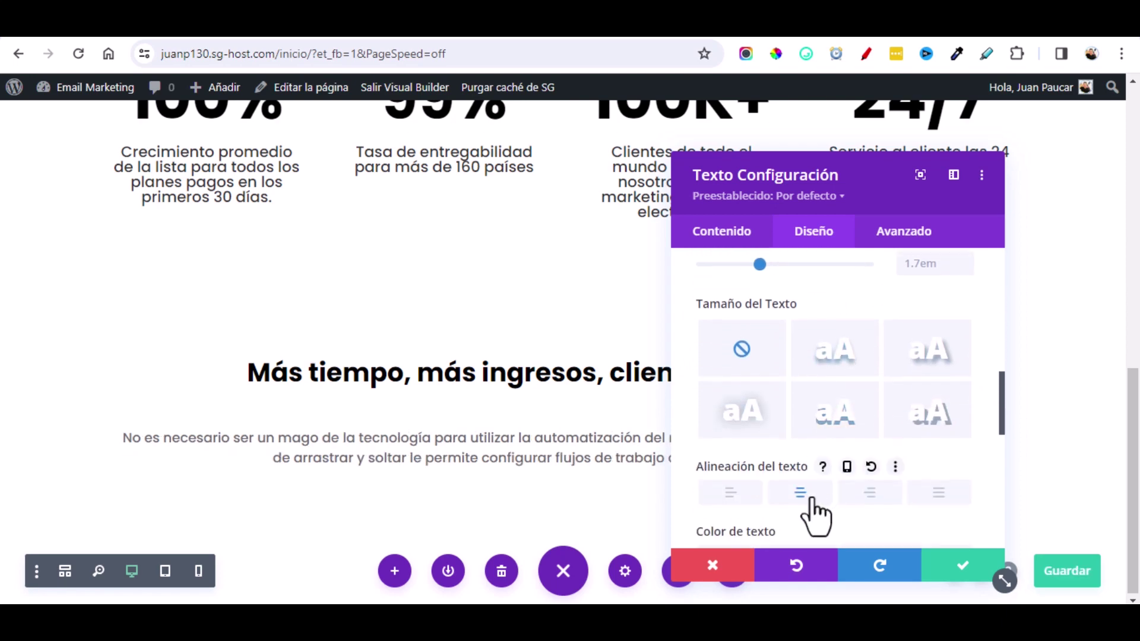
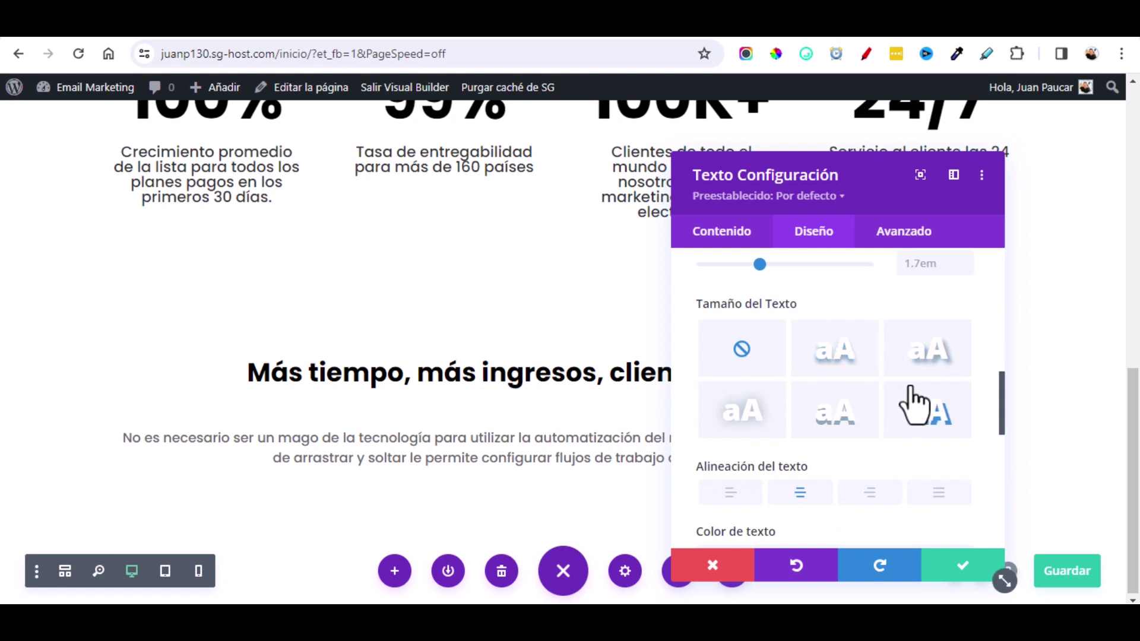
Step: Set the paragraph module's top margin to -28px to bring it closer to the heading, and save the module
scroll(915, 391, "up", 7)
scroll(910, 384, "up", 3)
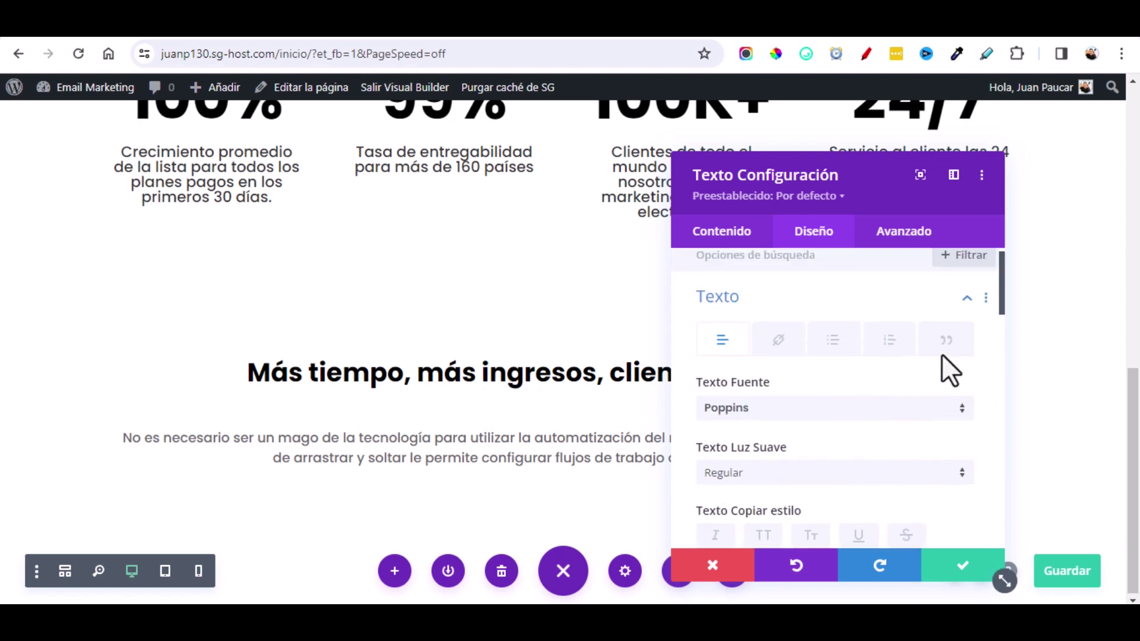
left_click(960, 305)
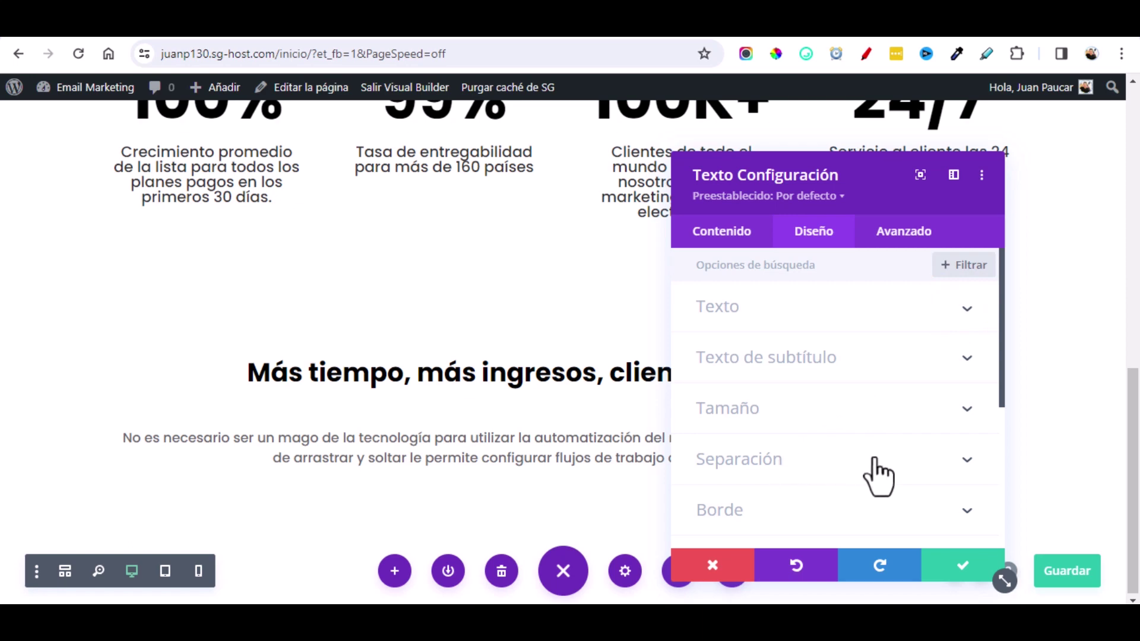
left_click(915, 462)
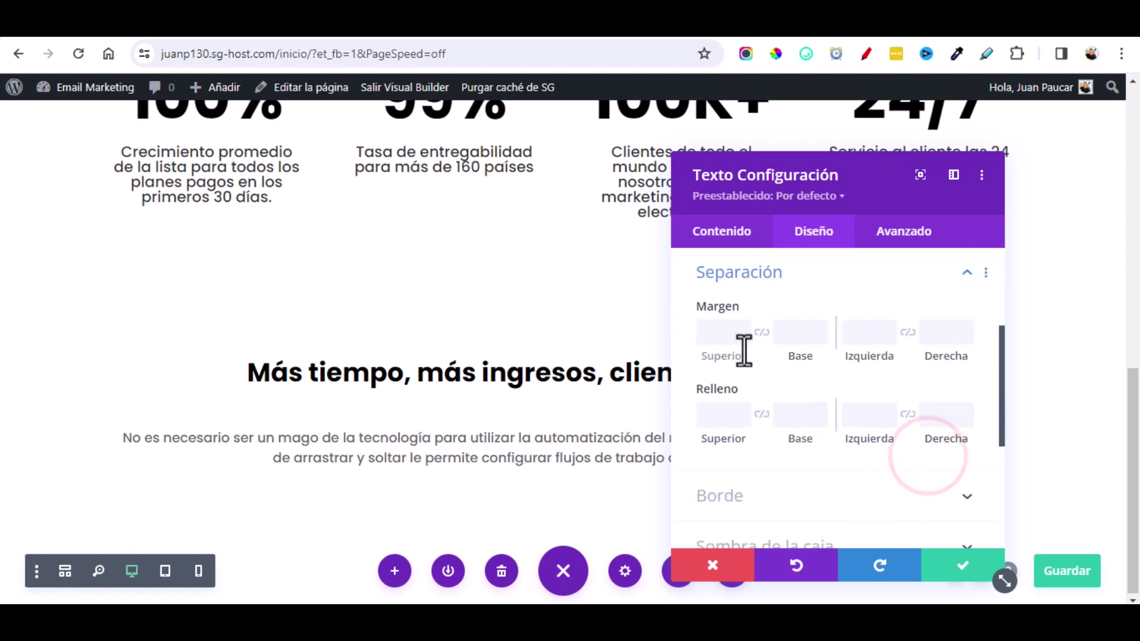
mouse_move(742, 338)
left_mouse_down()
mouse_move(756, 344)
mouse_move(745, 340)
left_mouse_up()
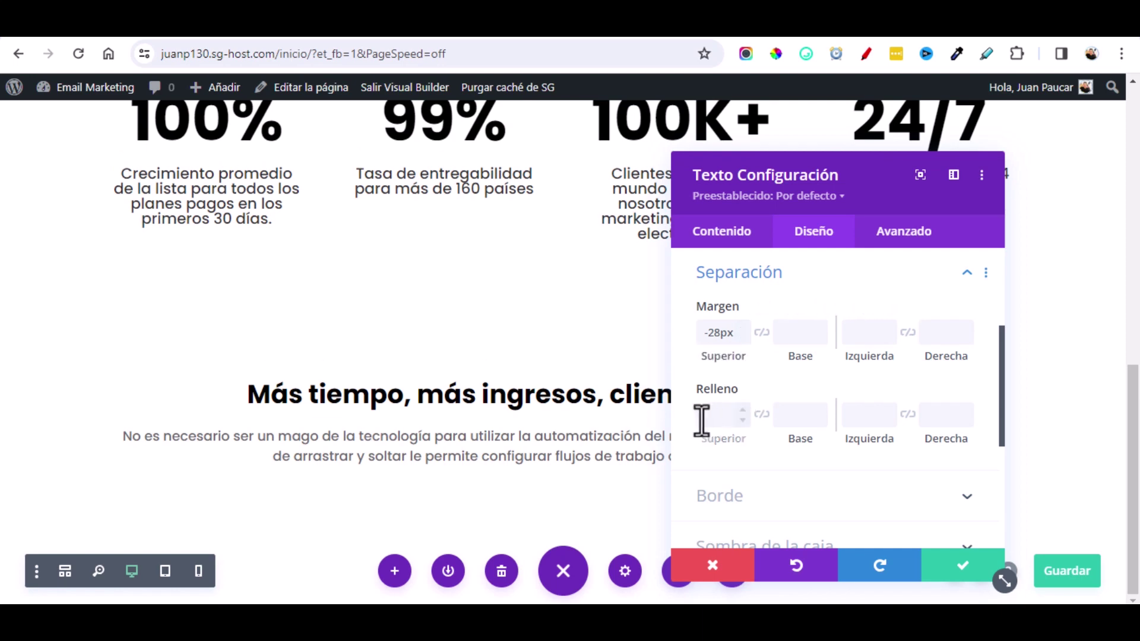
left_click(952, 575)
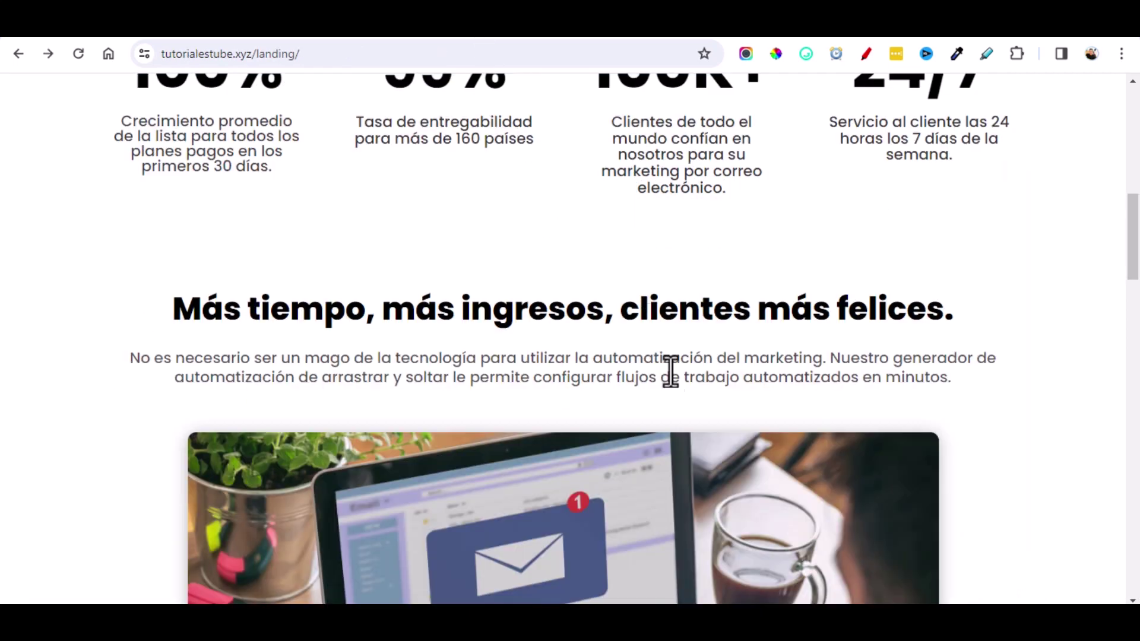
Step: Save the page, and insert a new single-column row with an Imagen module below the "No es necesario ser un mago" paragraph
scroll(680, 386, "down", 4)
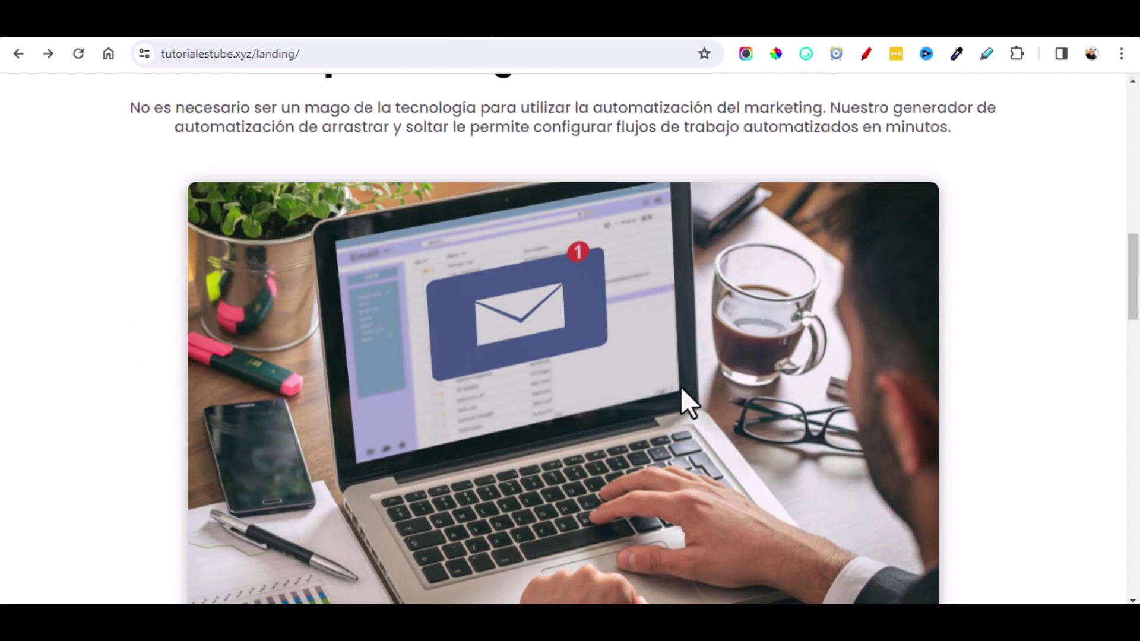
scroll(682, 390, "up", 2)
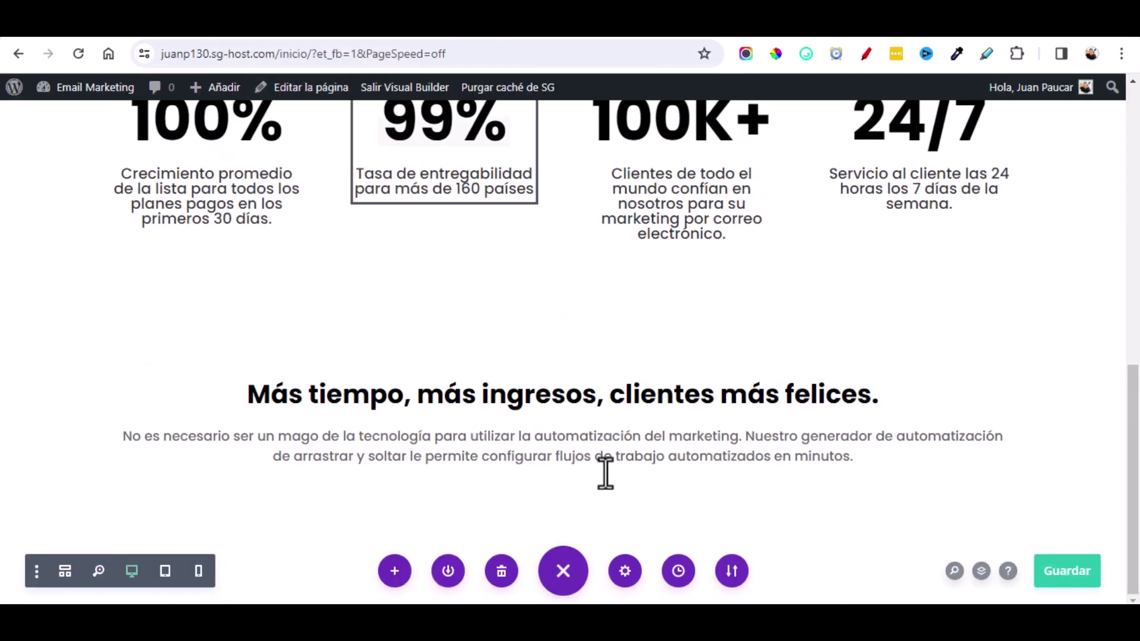
key("ctrl+s")
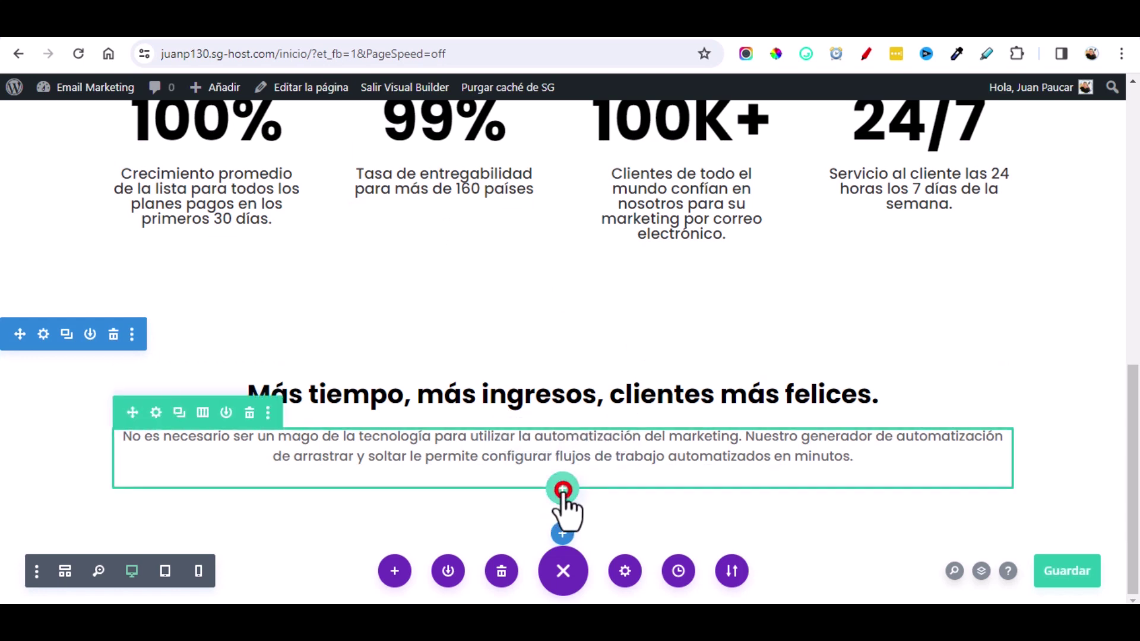
left_click(562, 491)
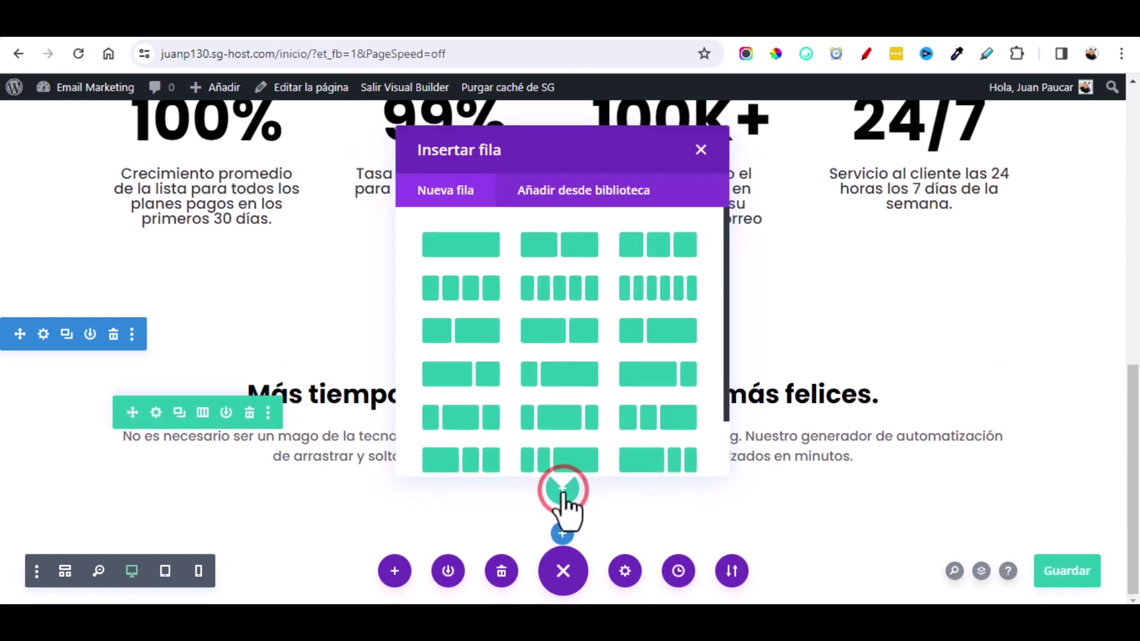
left_click(462, 243)
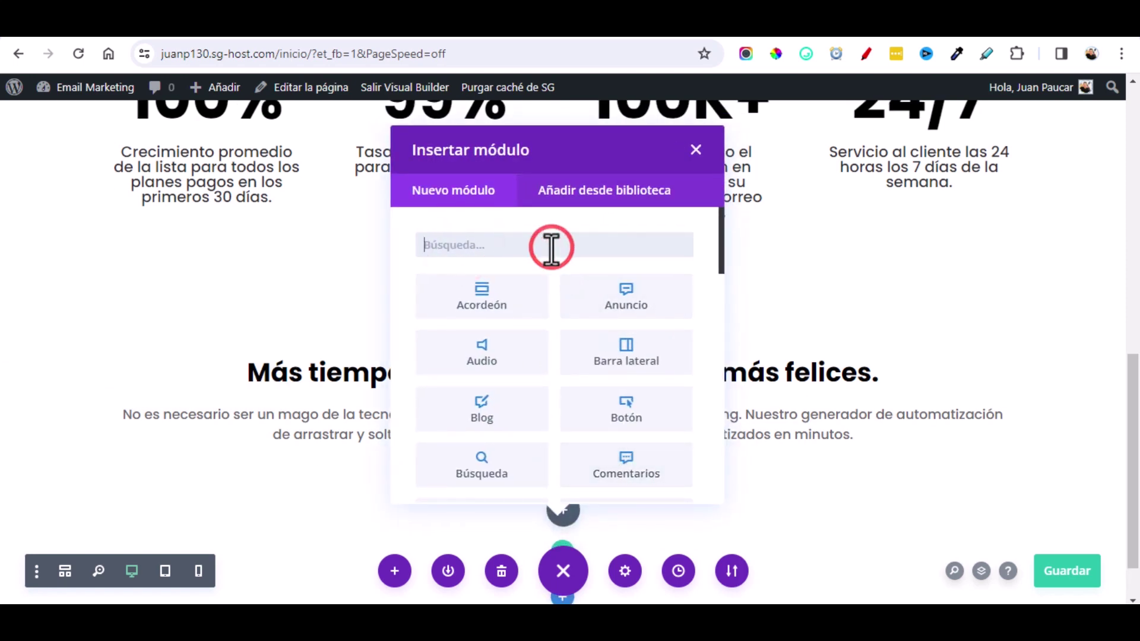
type("imagen")
left_click(514, 300)
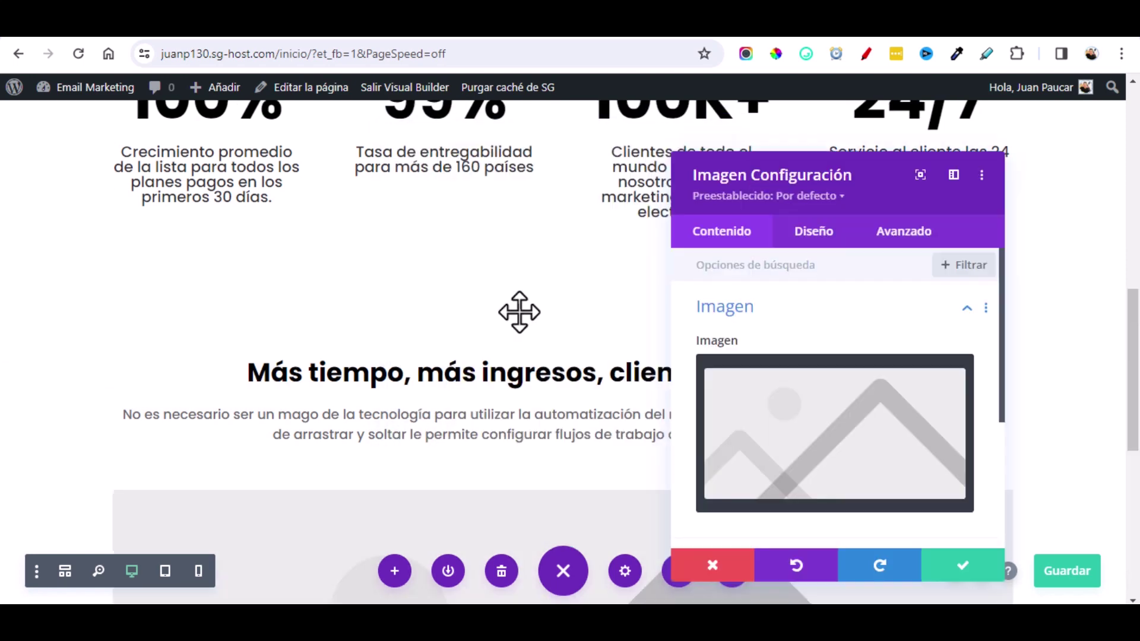
Step: Upload the file "email-marketing (1)" from Downloads to the media library and set it as the Imagen module's picture
left_click(806, 423)
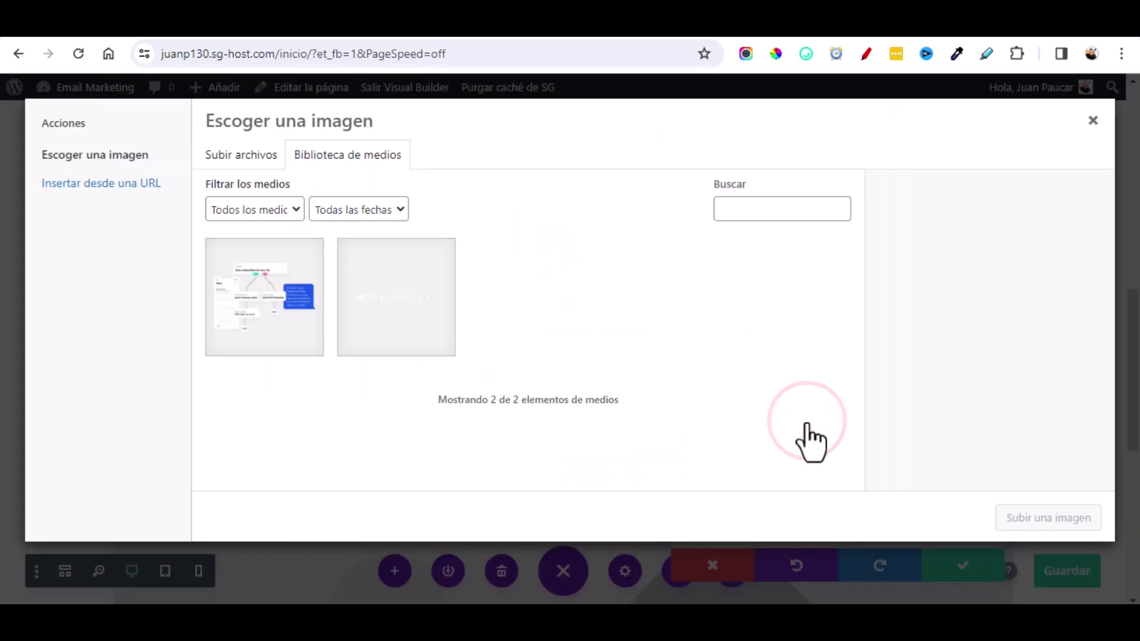
left_click(261, 156)
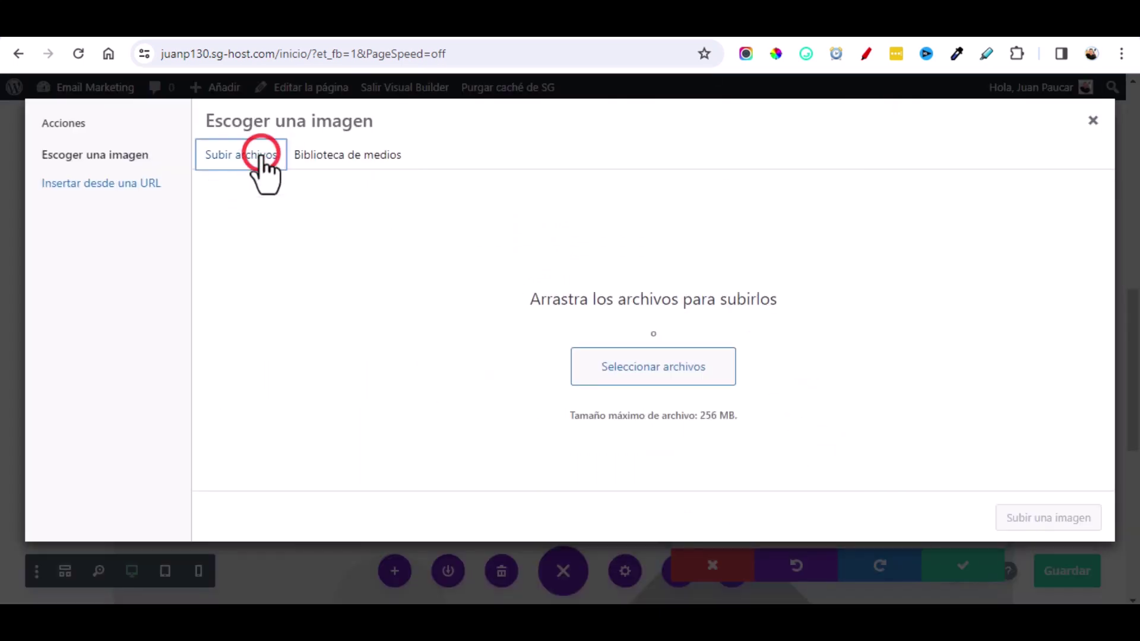
left_click(655, 368)
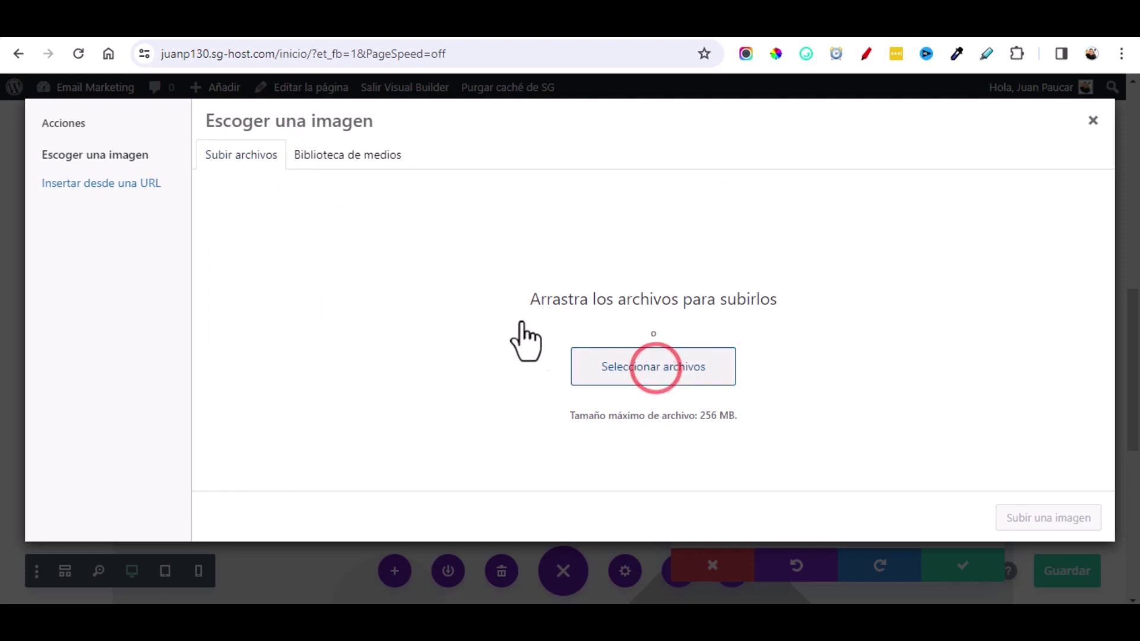
left_click(301, 179)
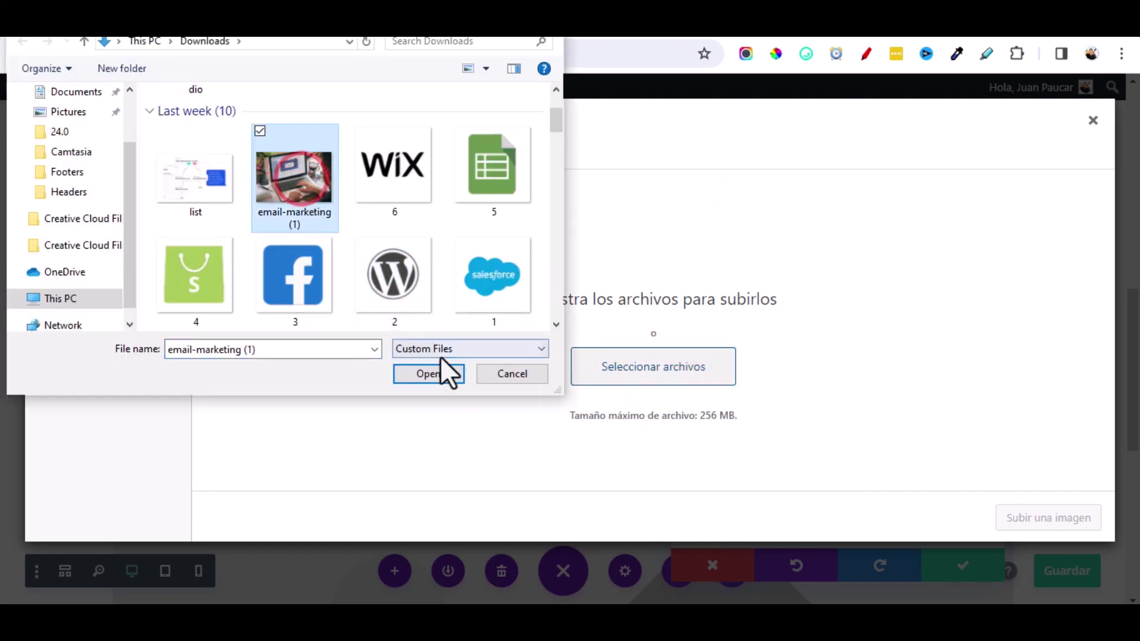
left_click(429, 373)
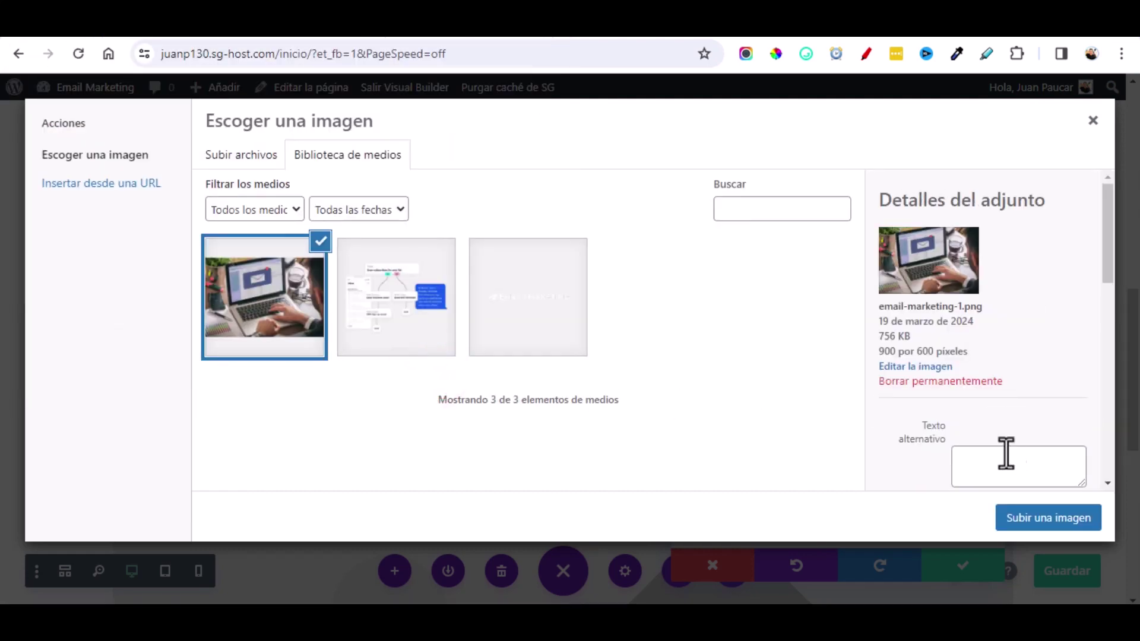
left_click(1036, 518)
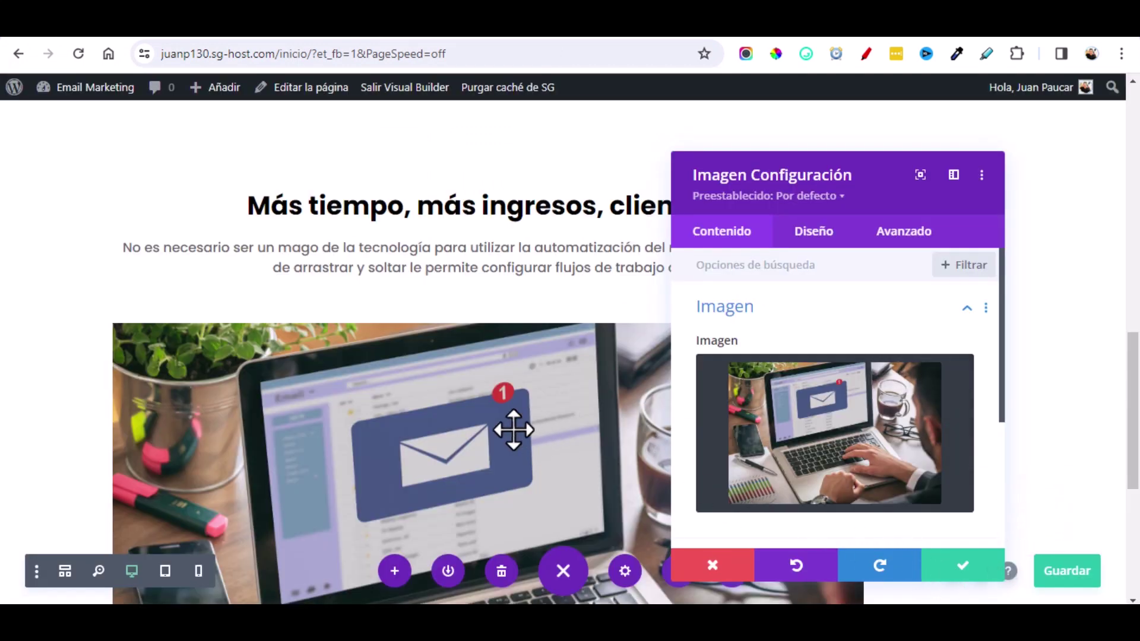
Step: Apply the first soft box shadow preset to the laptop image and save the image settings
scroll(470, 378, "down", 3)
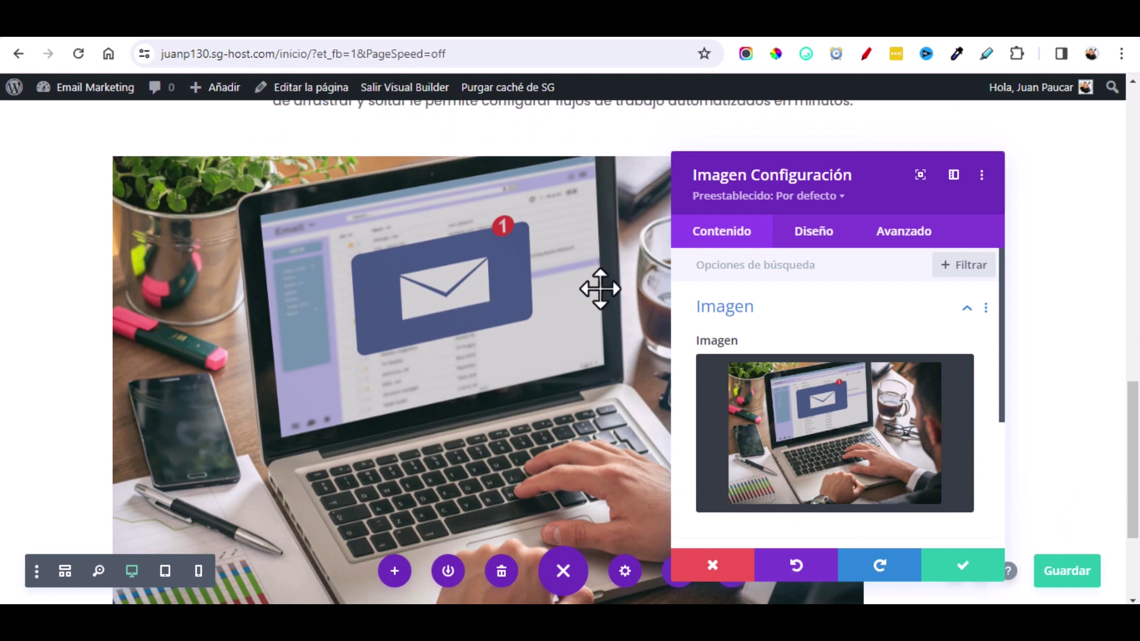
scroll(445, 326, "up", 2)
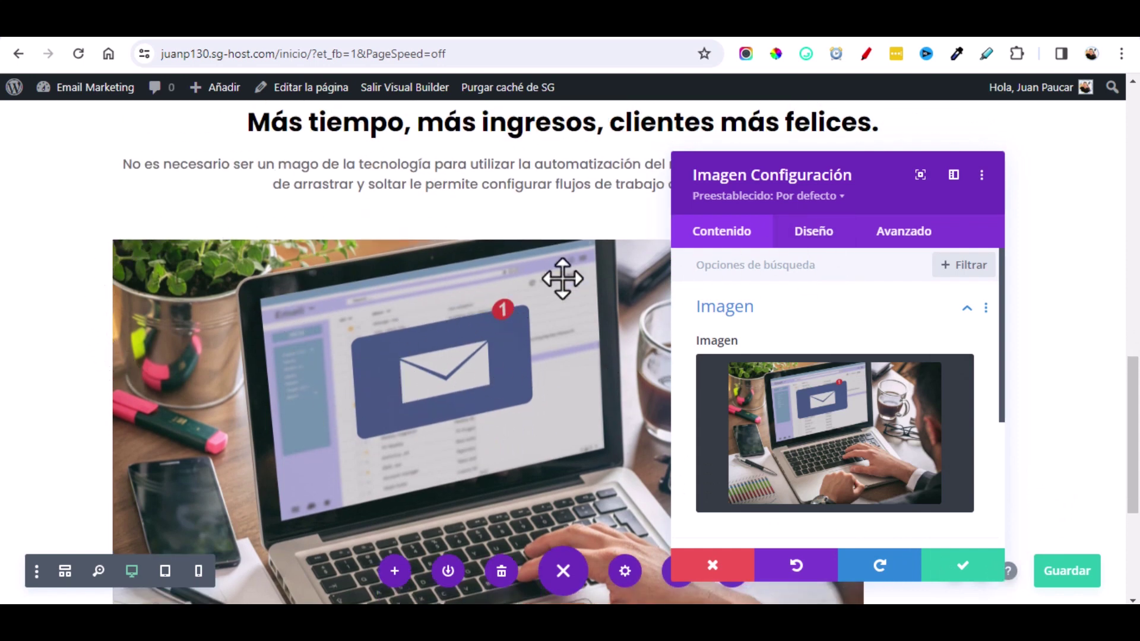
left_click(814, 234)
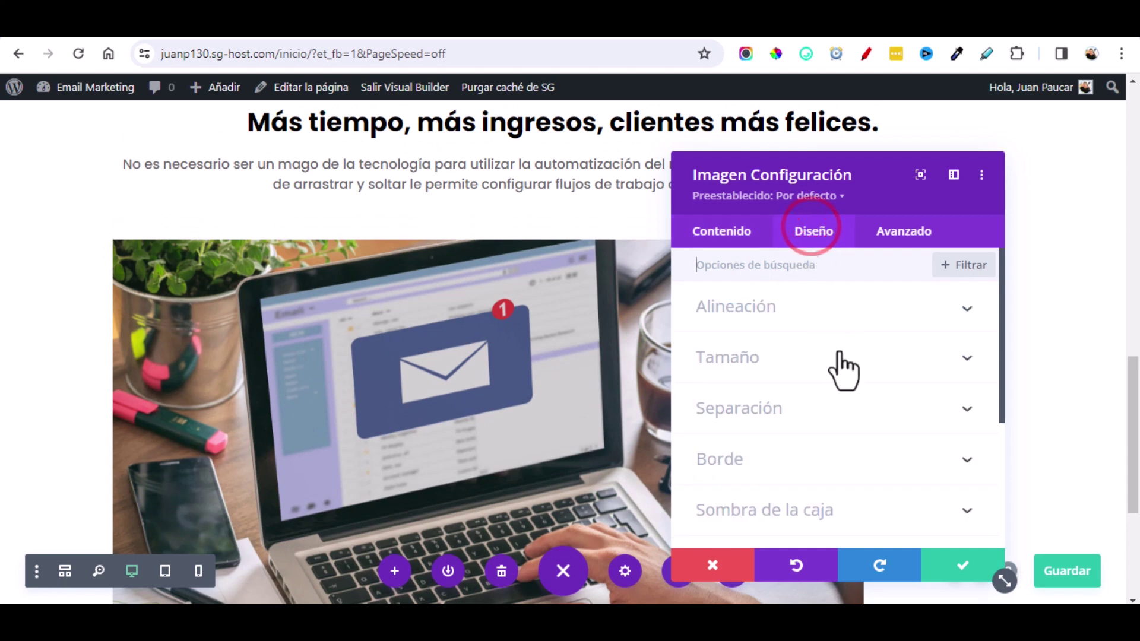
scroll(843, 372, "down", 2)
scroll(845, 378, "down", 2)
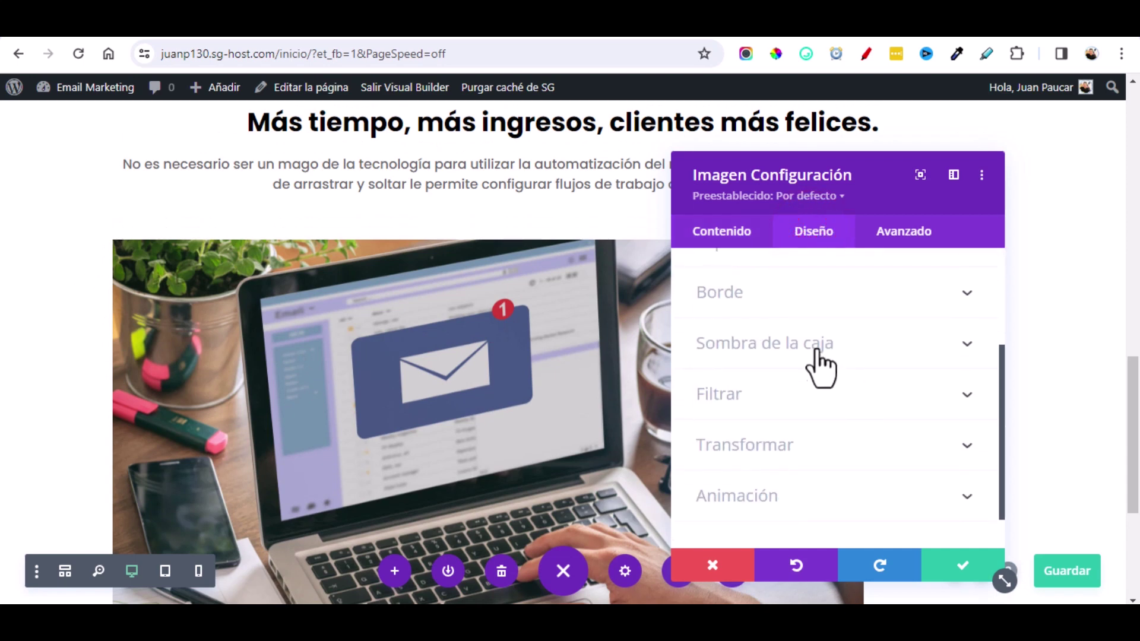
left_click(735, 347)
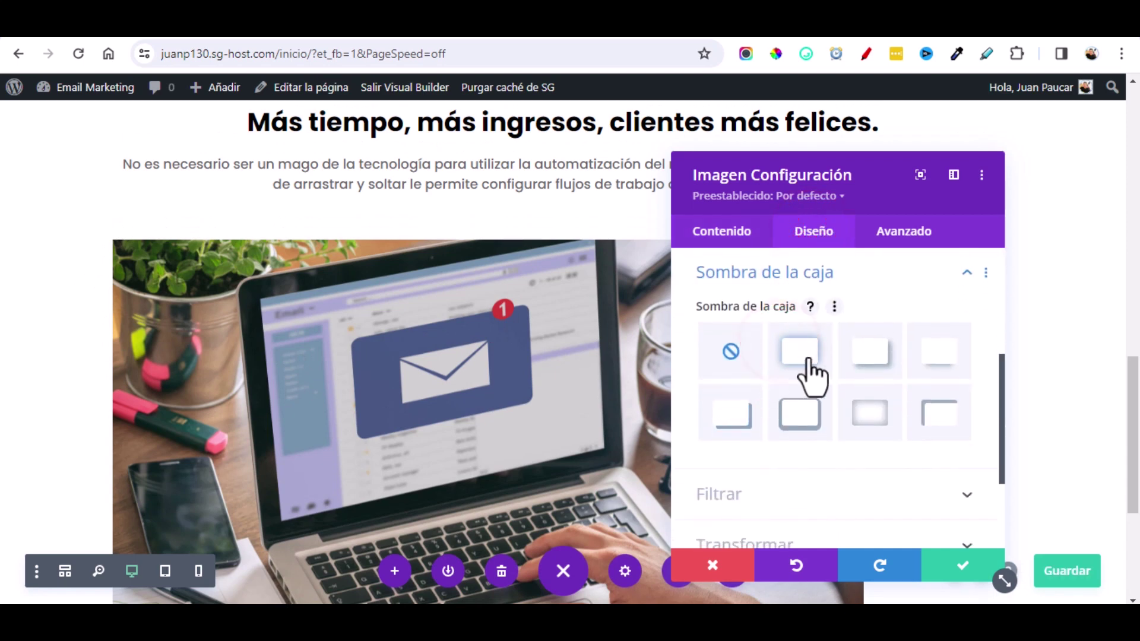
left_click(808, 353)
scroll(487, 332, "down", 4)
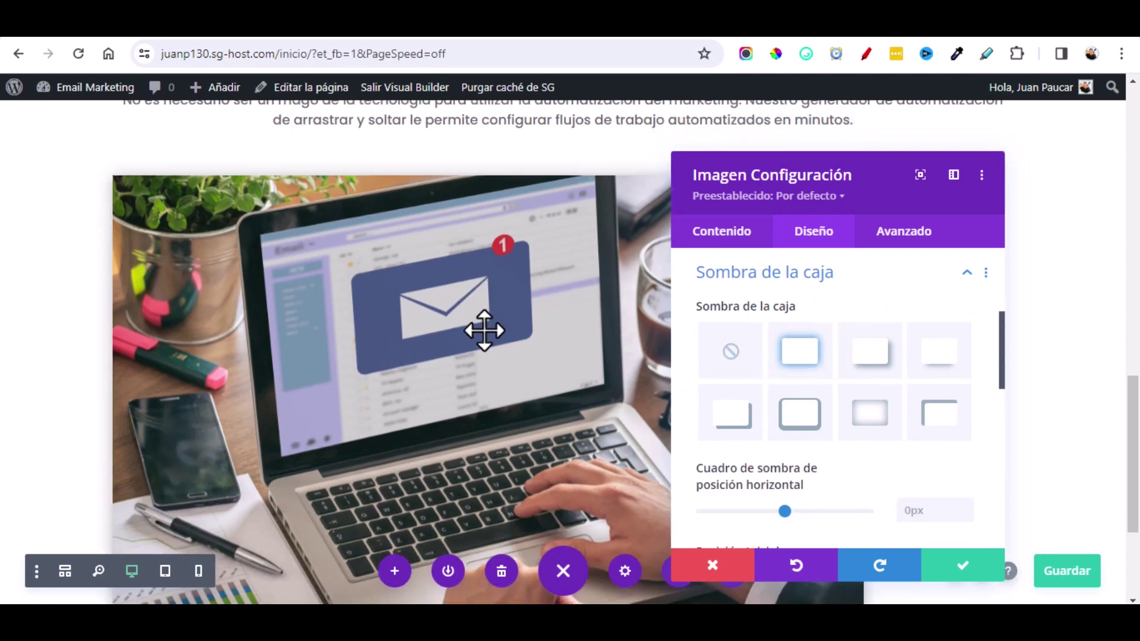
scroll(495, 336, "up", 4)
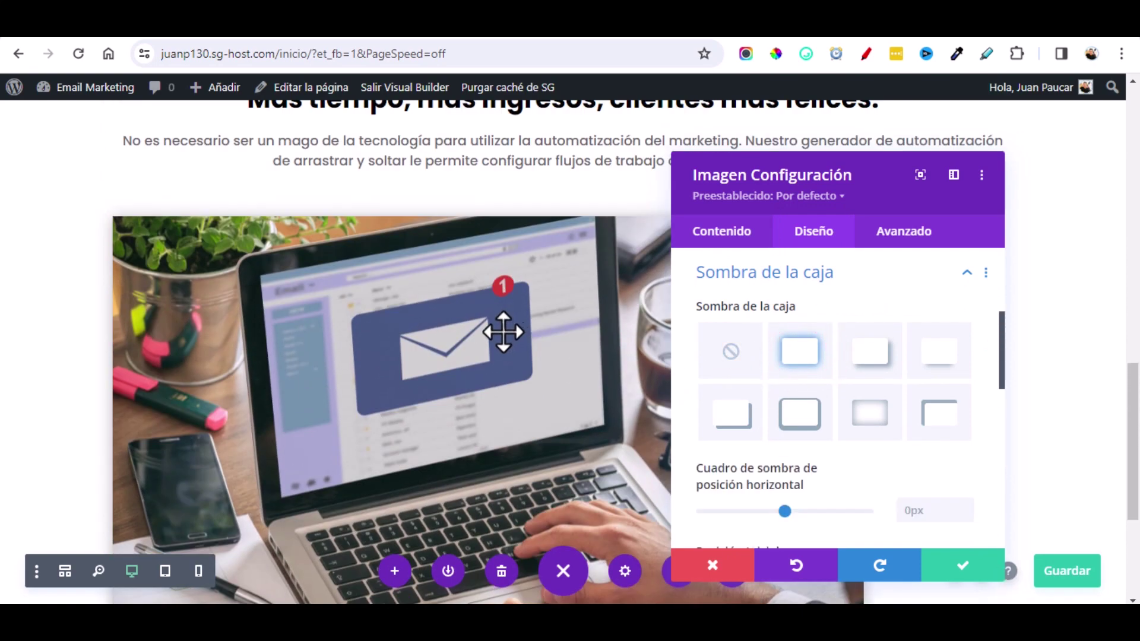
left_click(956, 568)
Step: Insert a regular section below the laptop image with a single-column row containing a Texto module
scroll(918, 368, "down", 4)
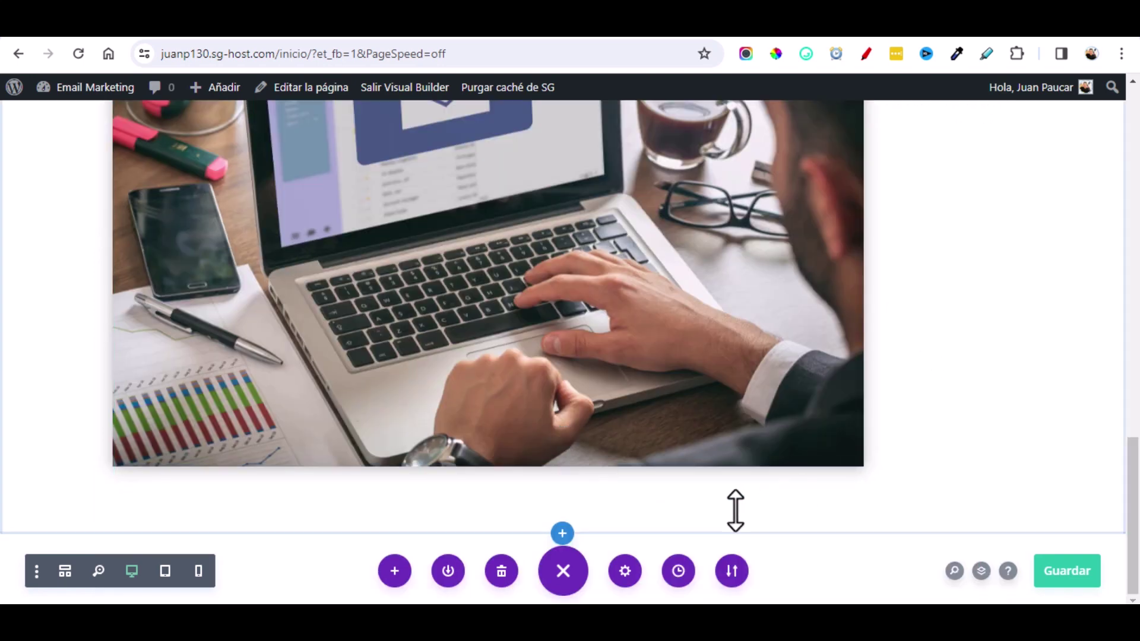
left_click(563, 534)
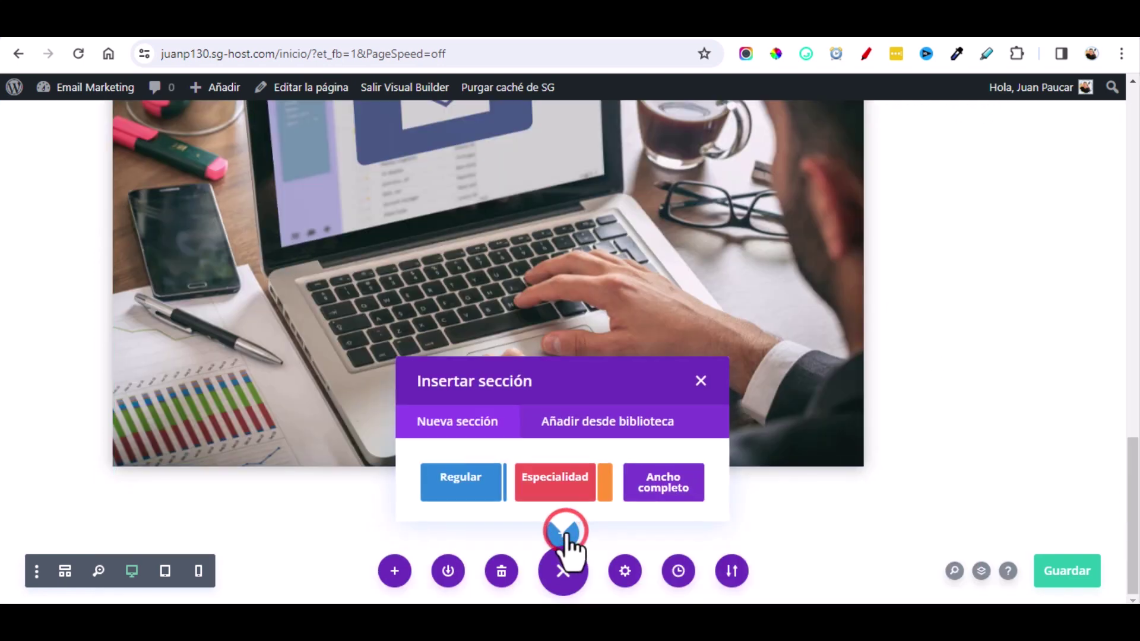
left_click(456, 484)
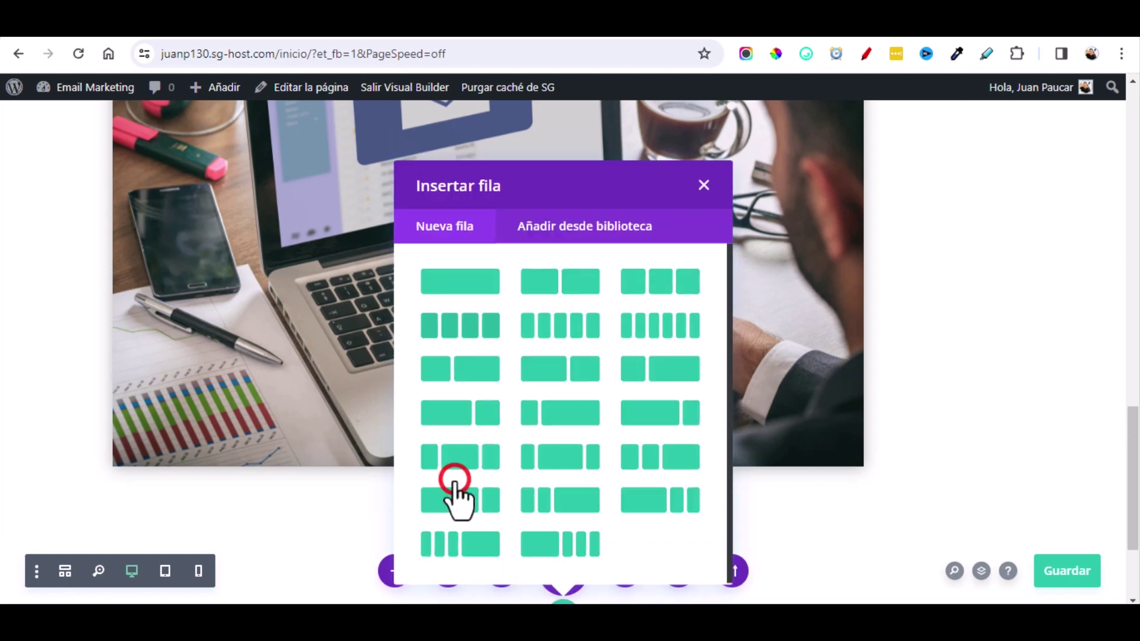
left_click(479, 280)
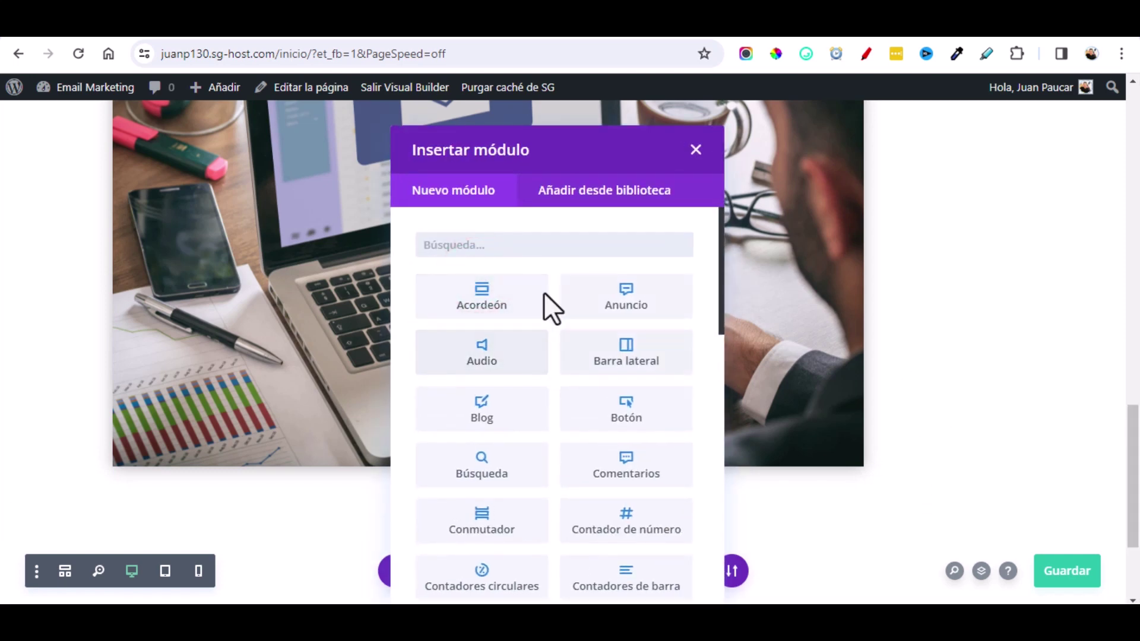
left_click(504, 253)
type("t")
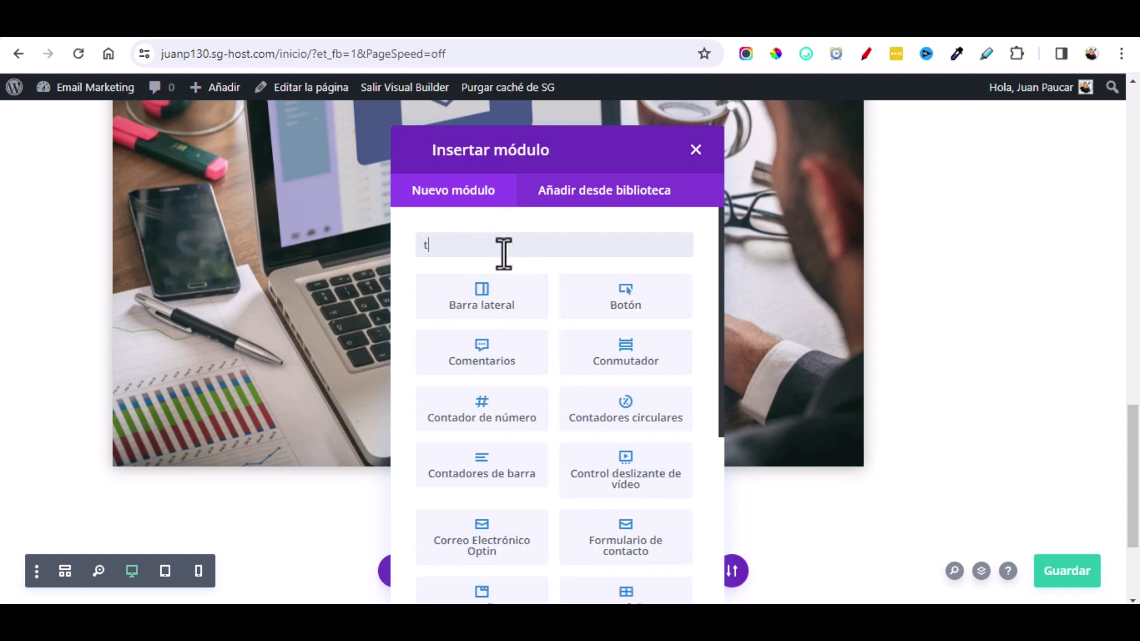
type("ex")
left_click(518, 301)
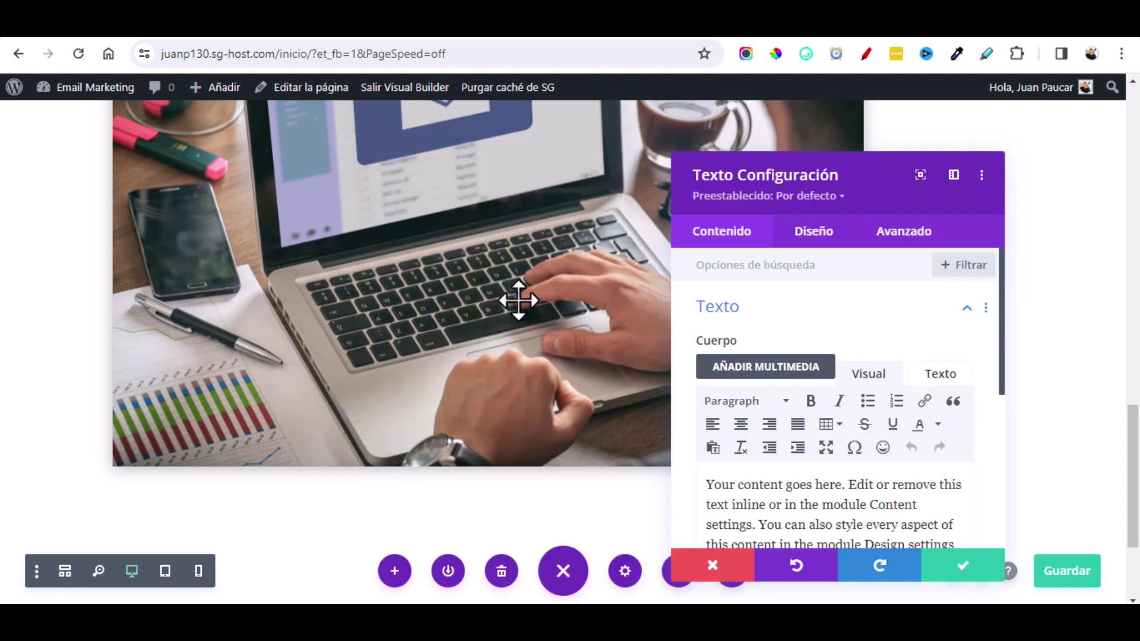
Step: Copy the heading "EMAILMARKETING SE INTEGRA CON 870 APLICACIONES, QUE INCLUYEN:" from the reference page at tutorialestube.xyz/landing/
left_click(493, 34)
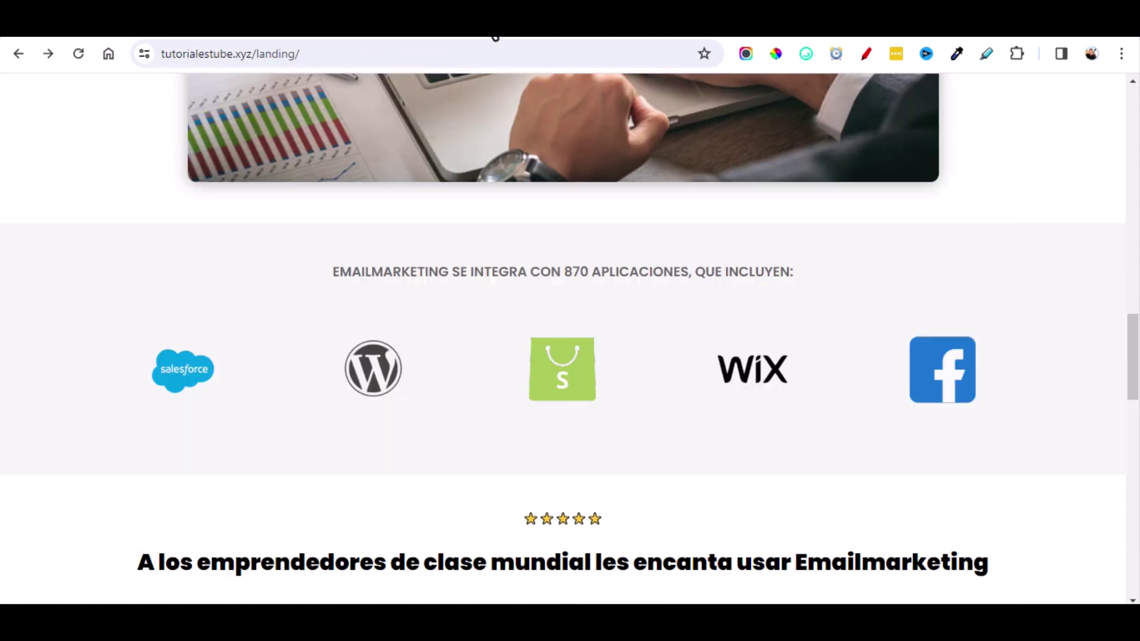
triple_click(698, 272)
right_click(697, 272)
left_click(536, 293)
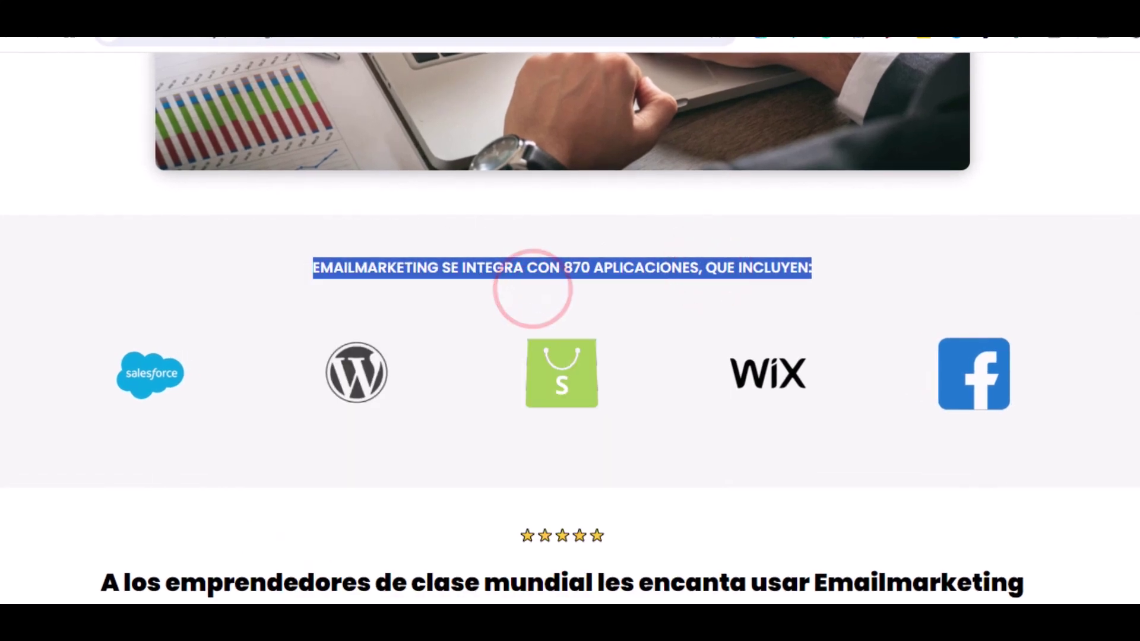
Step: Back in the page builder, replace the text module's placeholder with the copied heading "EMAILMARKETING SE INTEGRA CON 870 APLICACIONES, QUE INCLUYEN:"
key("ctrl+Tab")
scroll(938, 502, "down", 3)
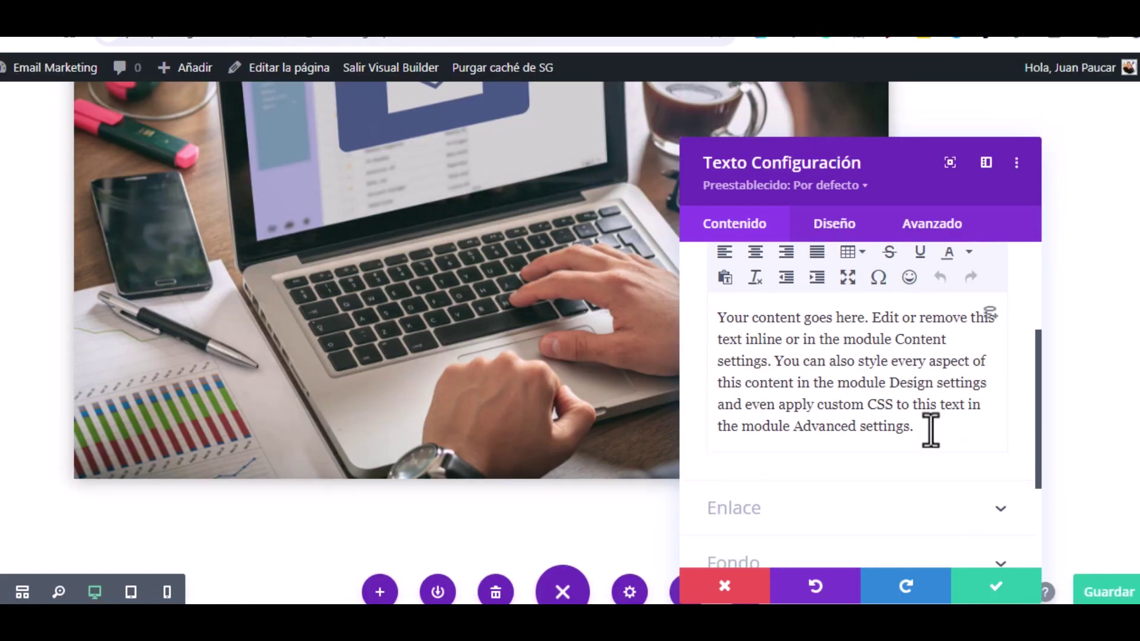
left_click_drag(930, 428, 715, 321)
key("Delete")
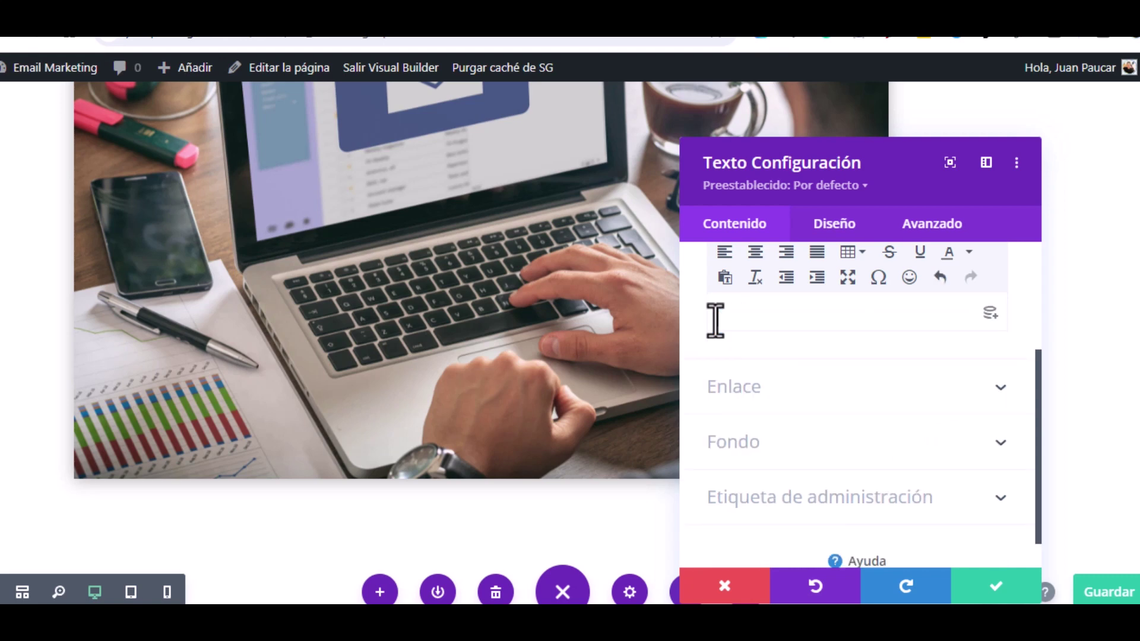
scroll(963, 364, "up", 3)
left_click(977, 378)
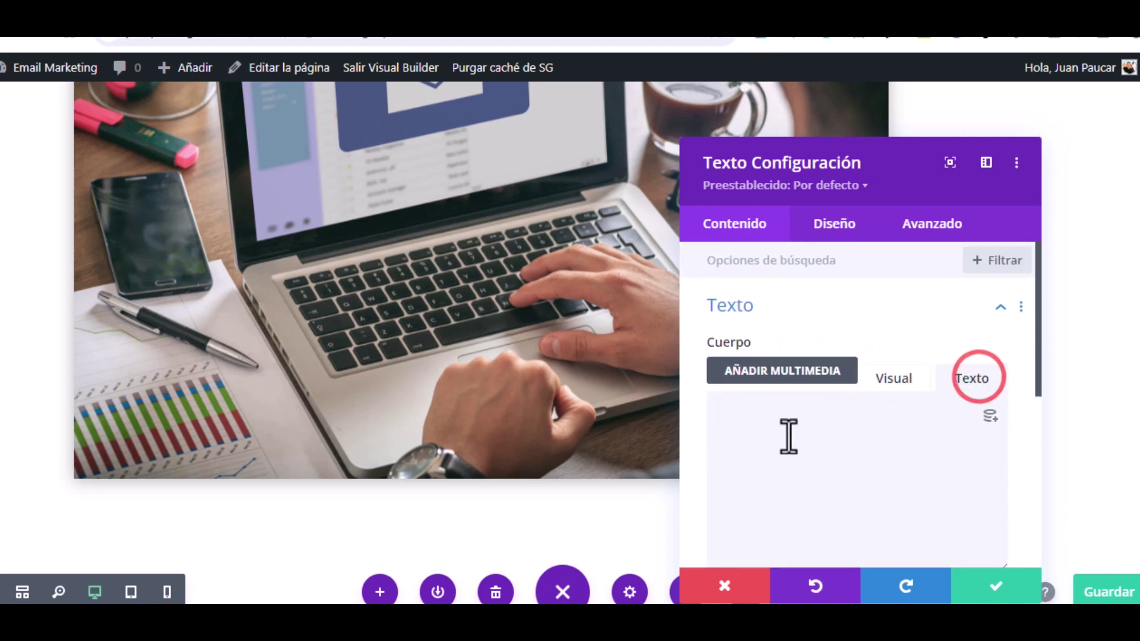
right_click(726, 420)
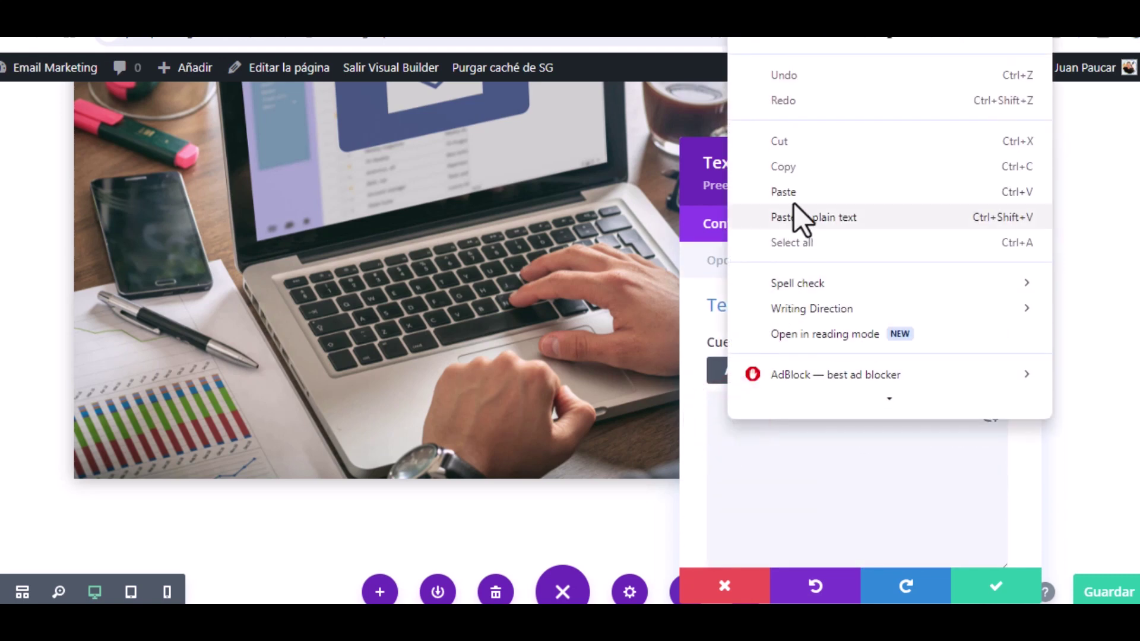
left_click(784, 196)
scroll(653, 404, "down", 3)
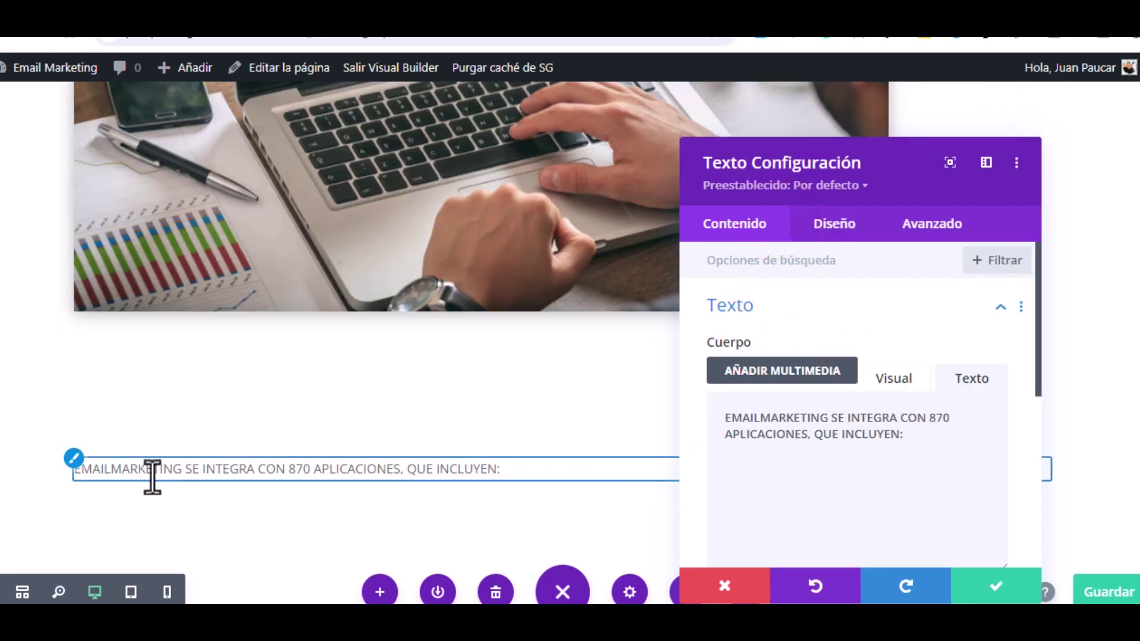
Step: Set the font of the integration heading to Poppins
left_click(75, 466)
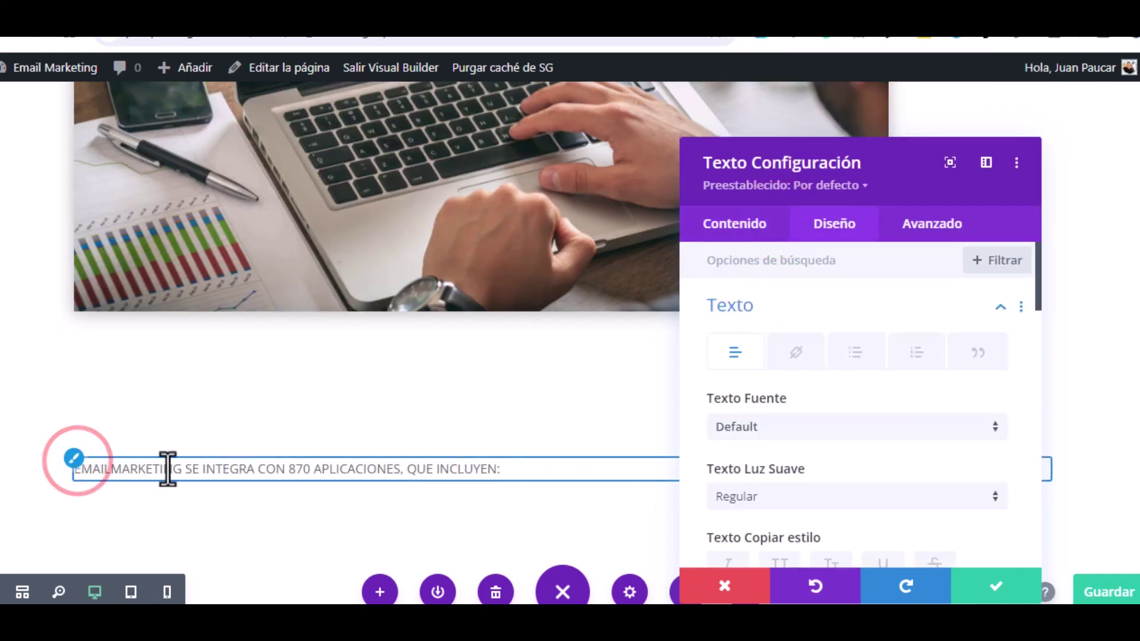
left_click(767, 426)
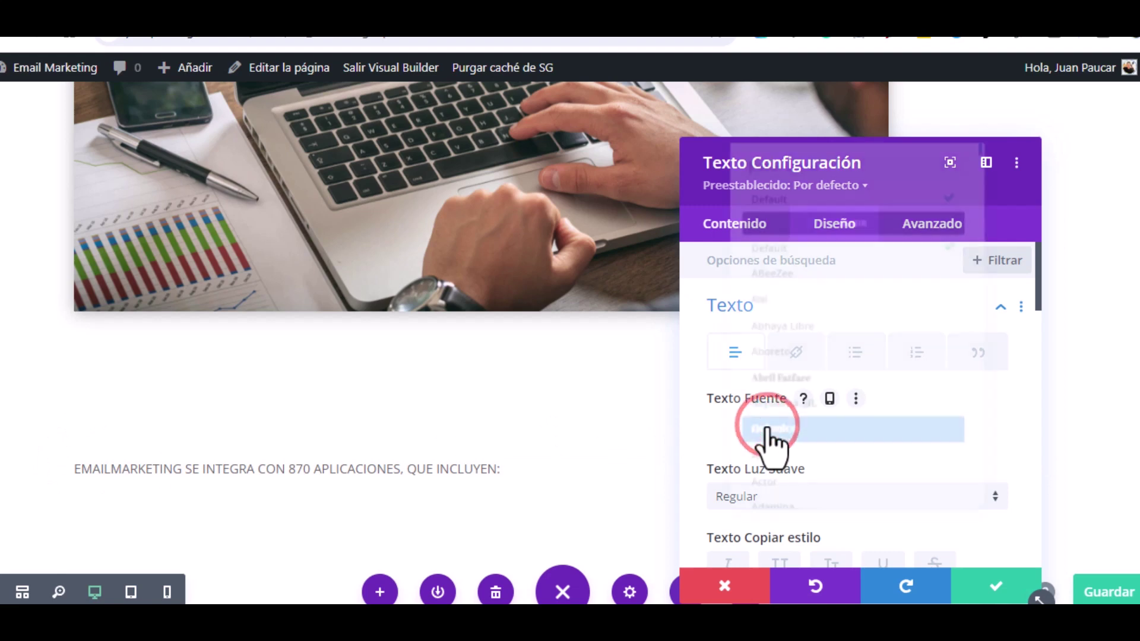
type("popp")
left_click(765, 175)
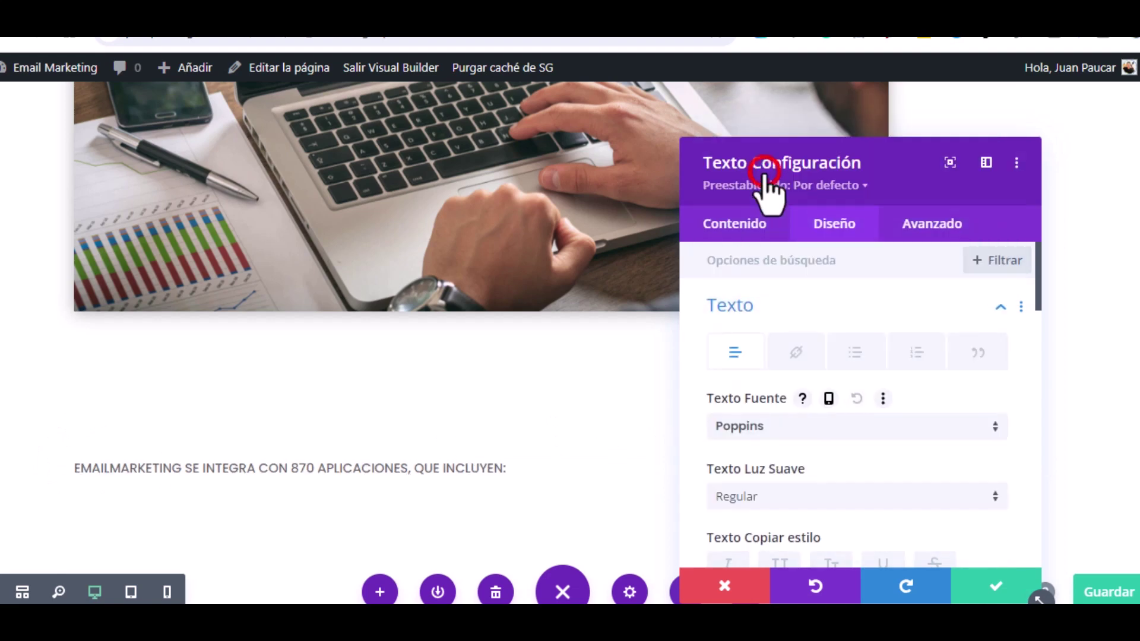
Step: Set the integration heading's text size to 20px, centre it, and save the text module settings
scroll(893, 501, "down", 2)
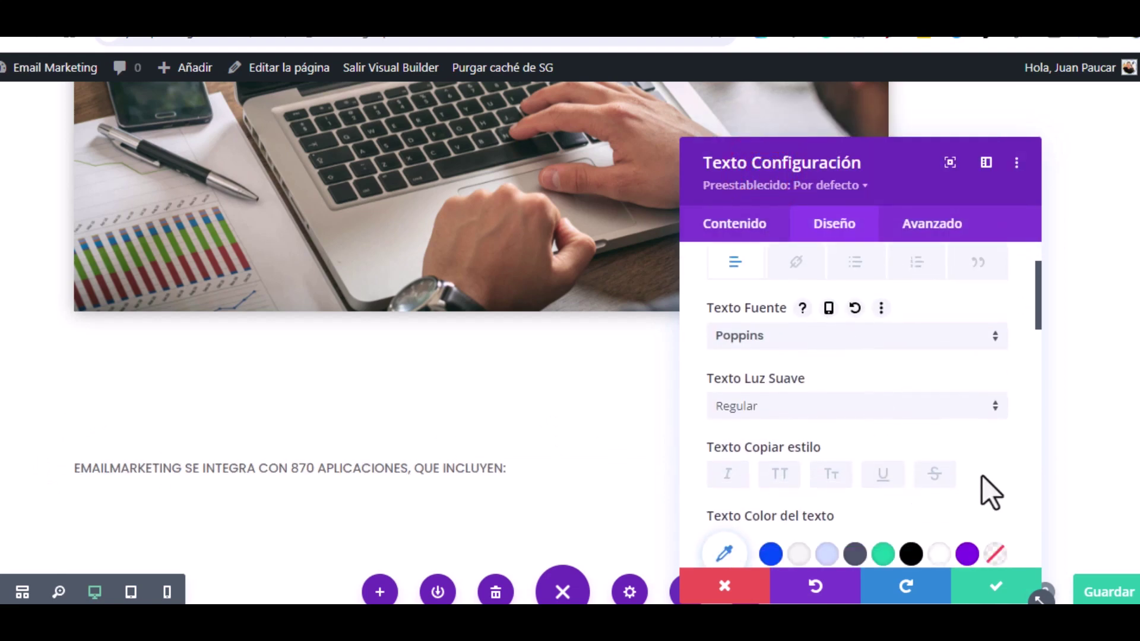
scroll(982, 488, "down", 2)
scroll(981, 475, "down", 2)
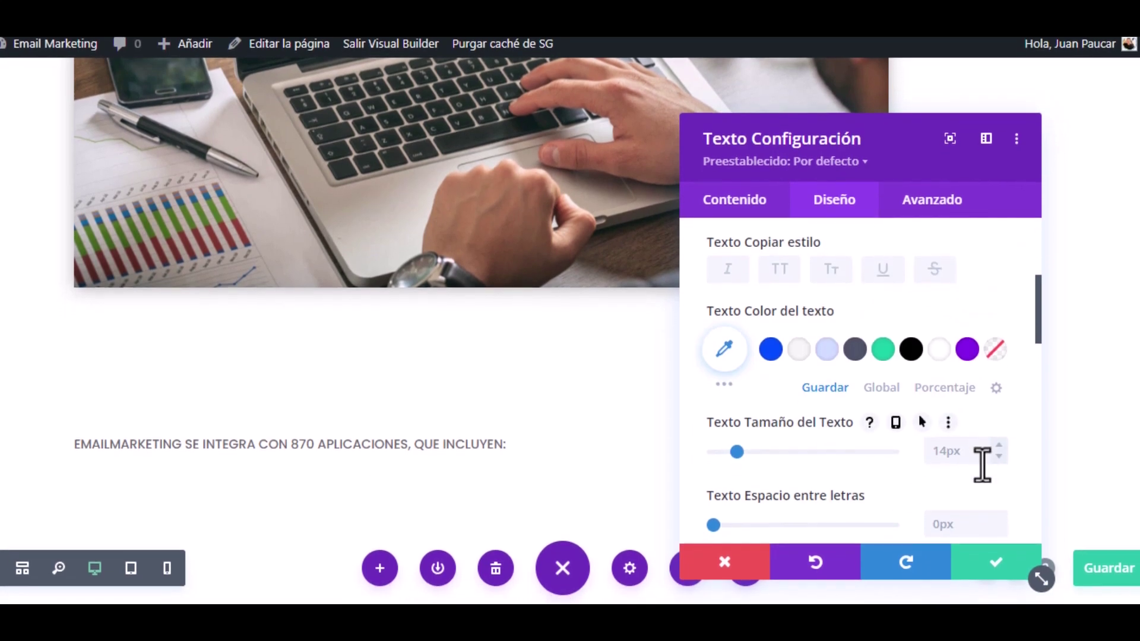
left_click(998, 447)
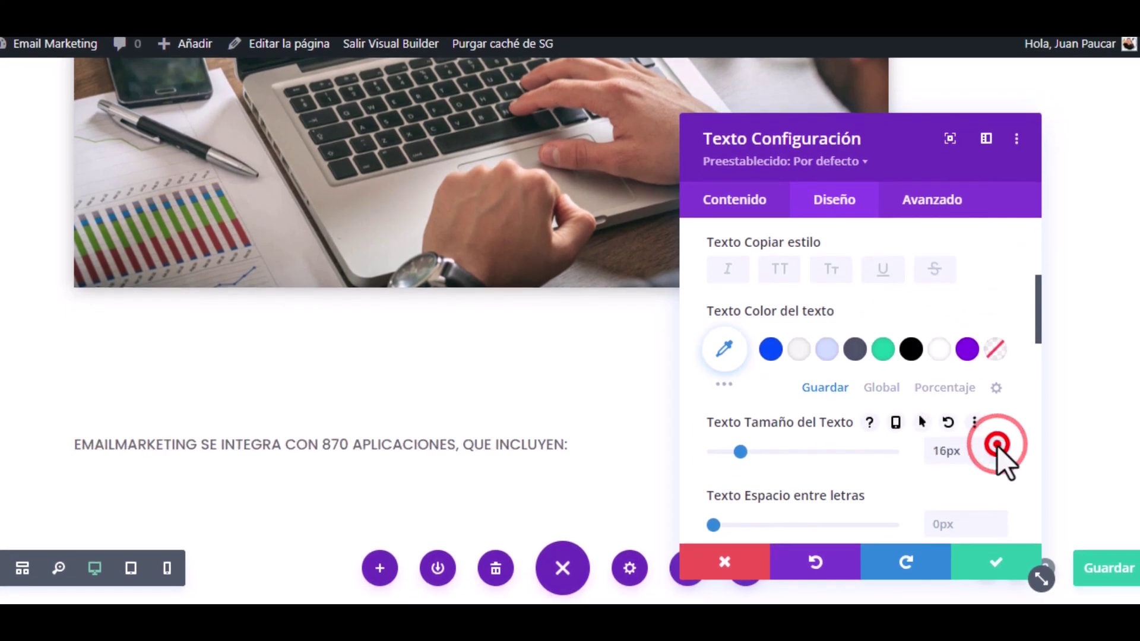
left_click(997, 446)
left_click(998, 447)
left_click(998, 446)
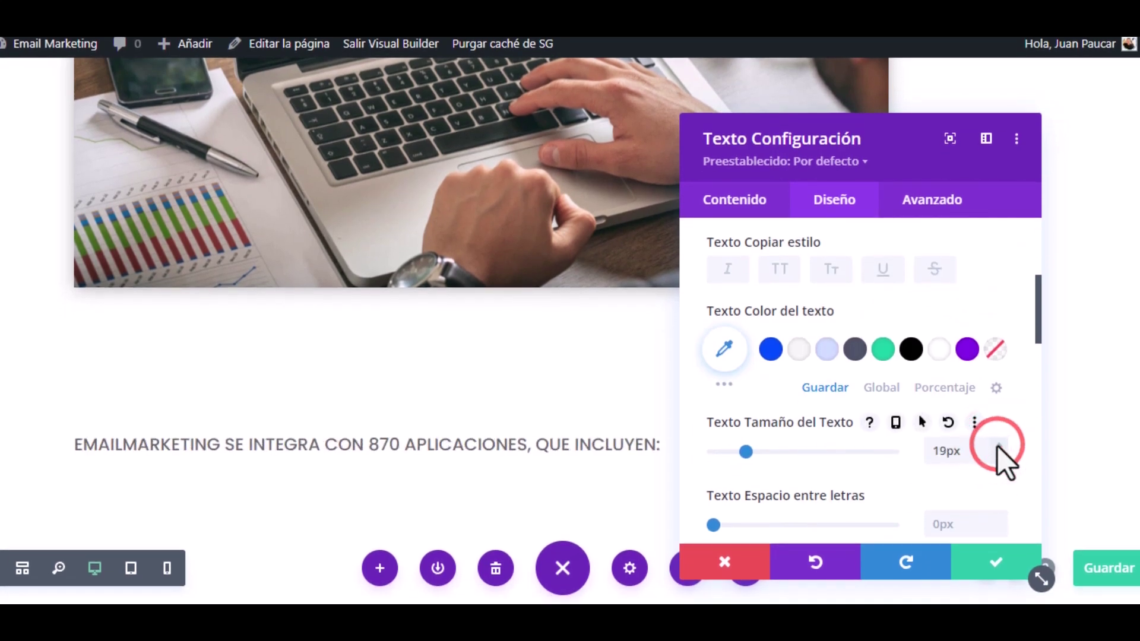
left_click(997, 446)
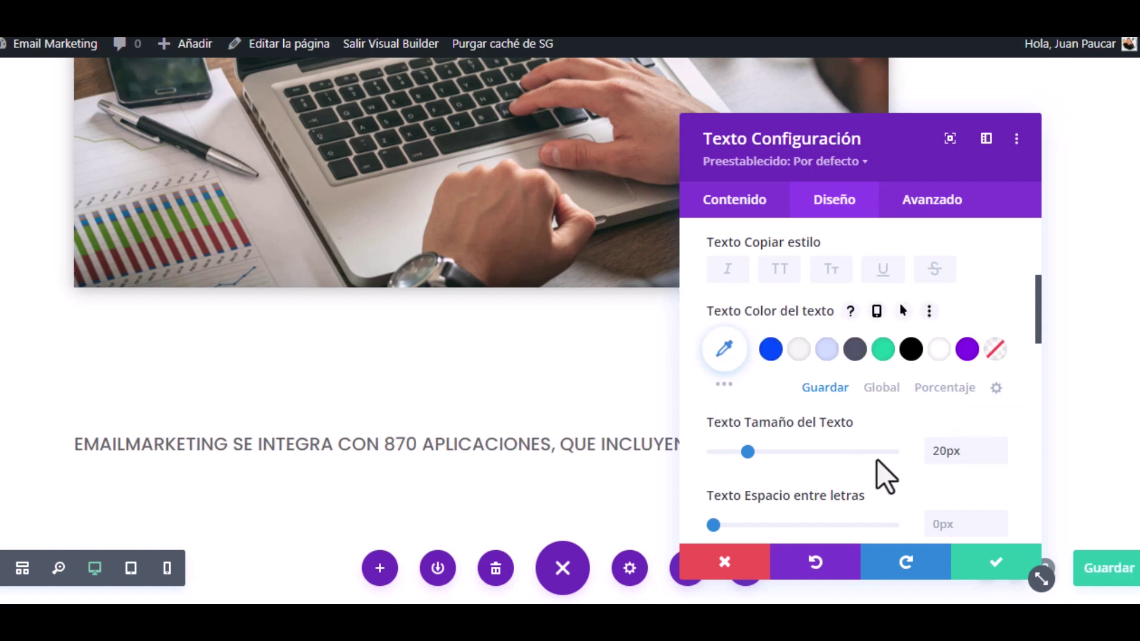
scroll(878, 469, "down", 8)
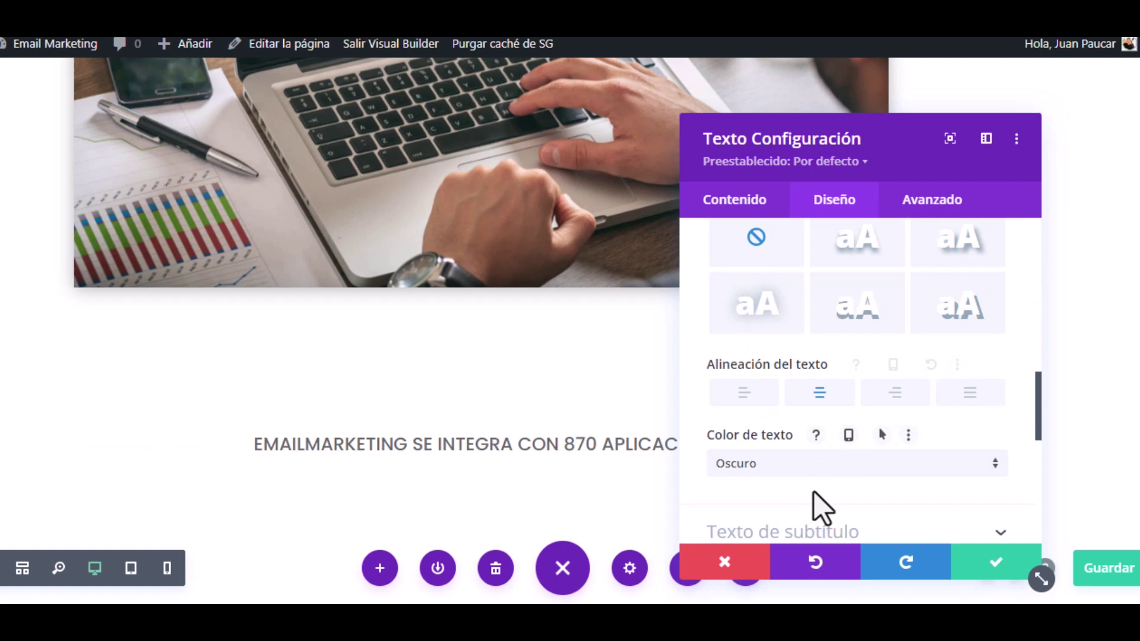
left_click(989, 564)
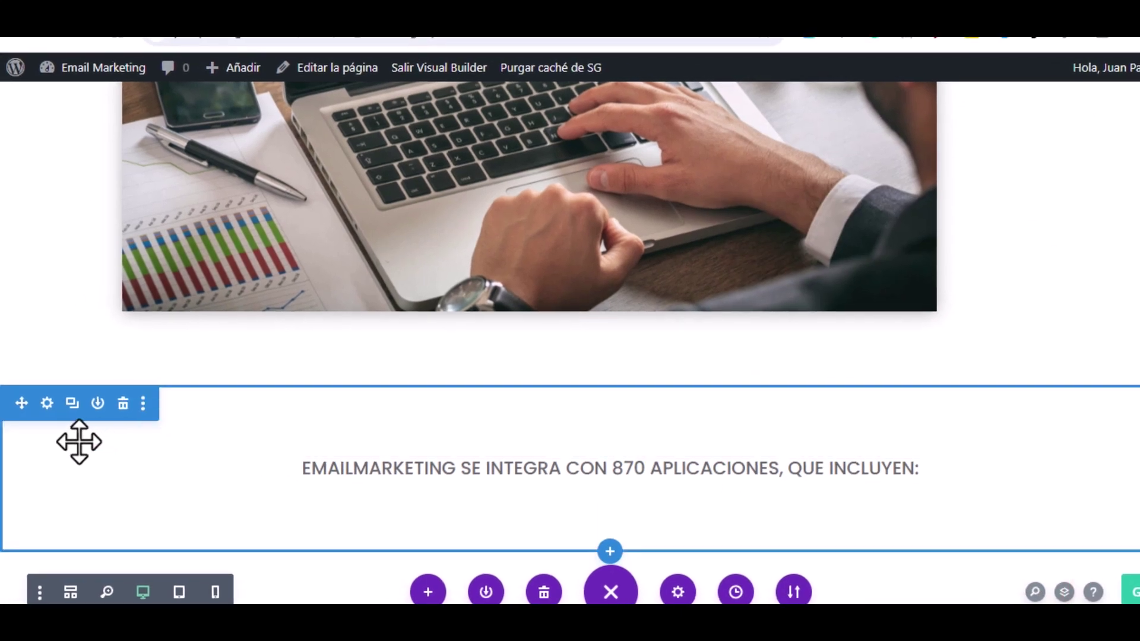
Step: Give the new section with the integration heading a light grey background colour and save the section settings
left_click(47, 406)
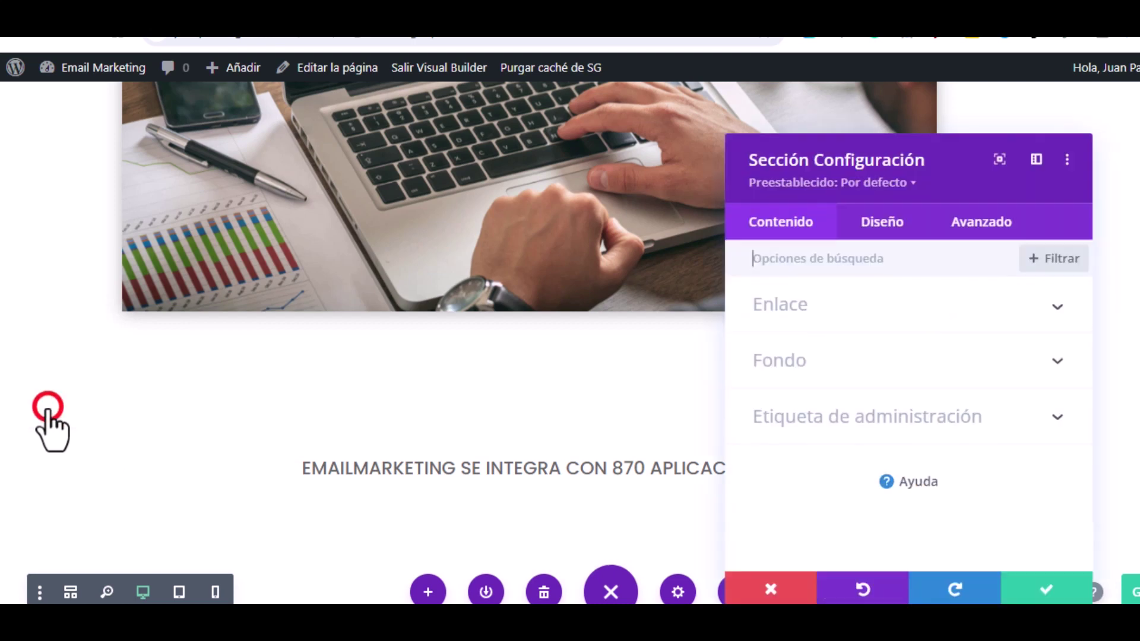
left_click(892, 356)
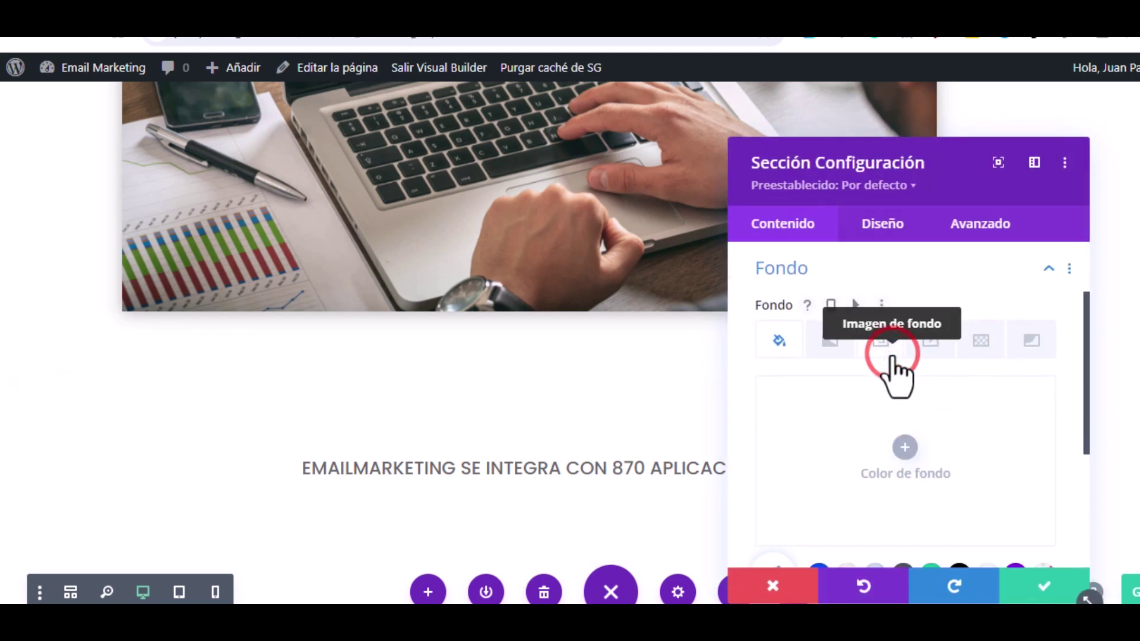
scroll(931, 466, "down", 2)
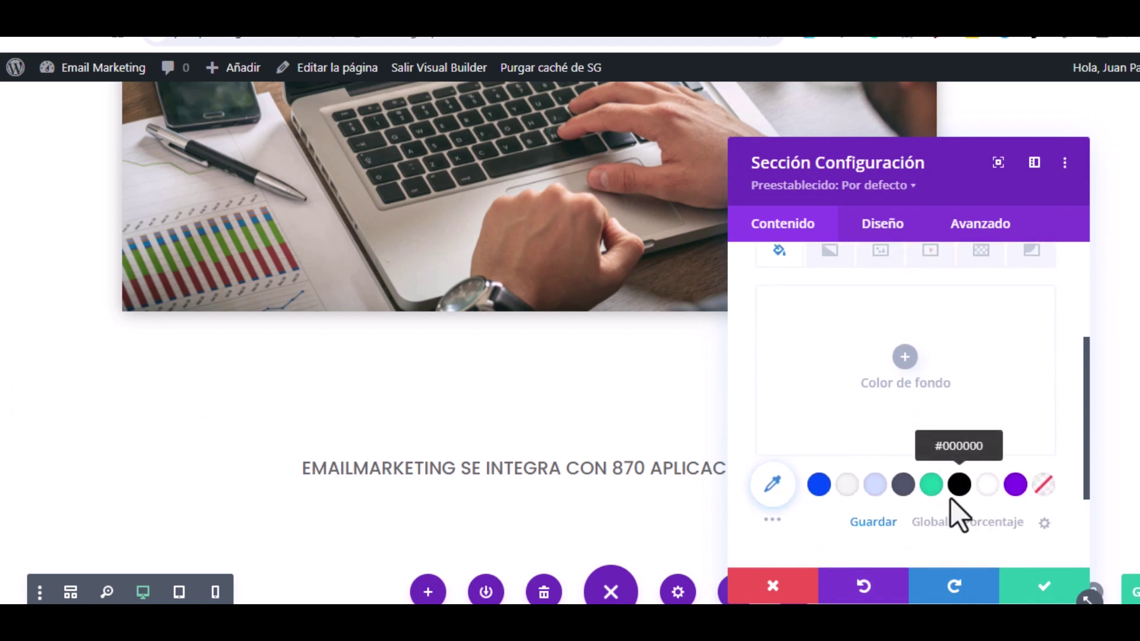
left_click(849, 484)
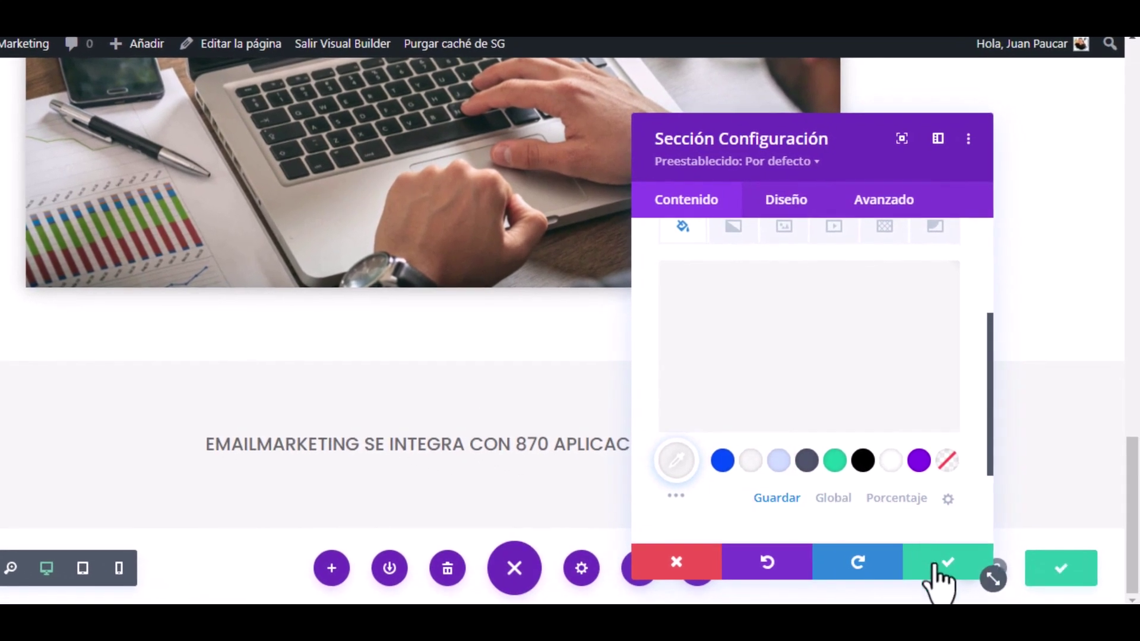
left_click(940, 572)
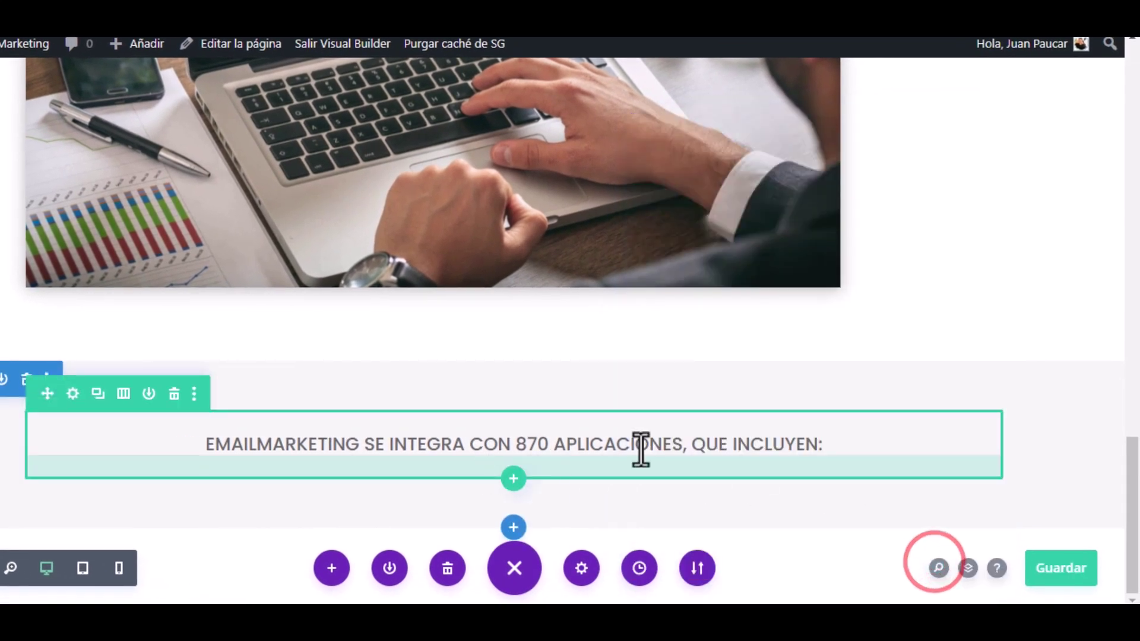
Step: Add a five-column row below the integration heading and insert an Image module in its first column
left_click(514, 480)
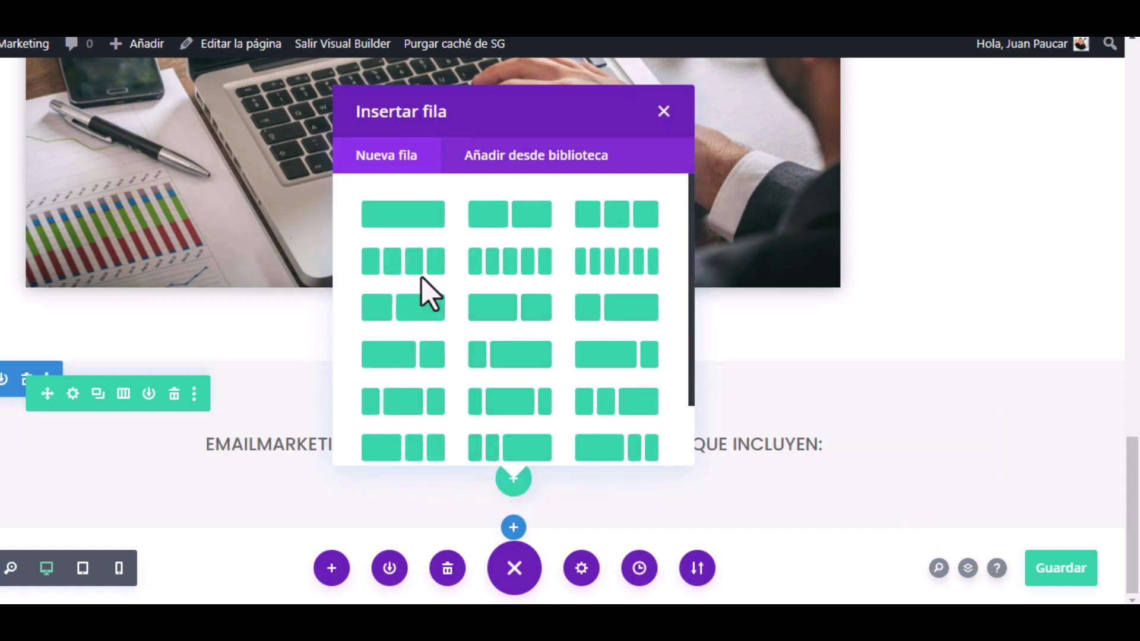
left_click(506, 259)
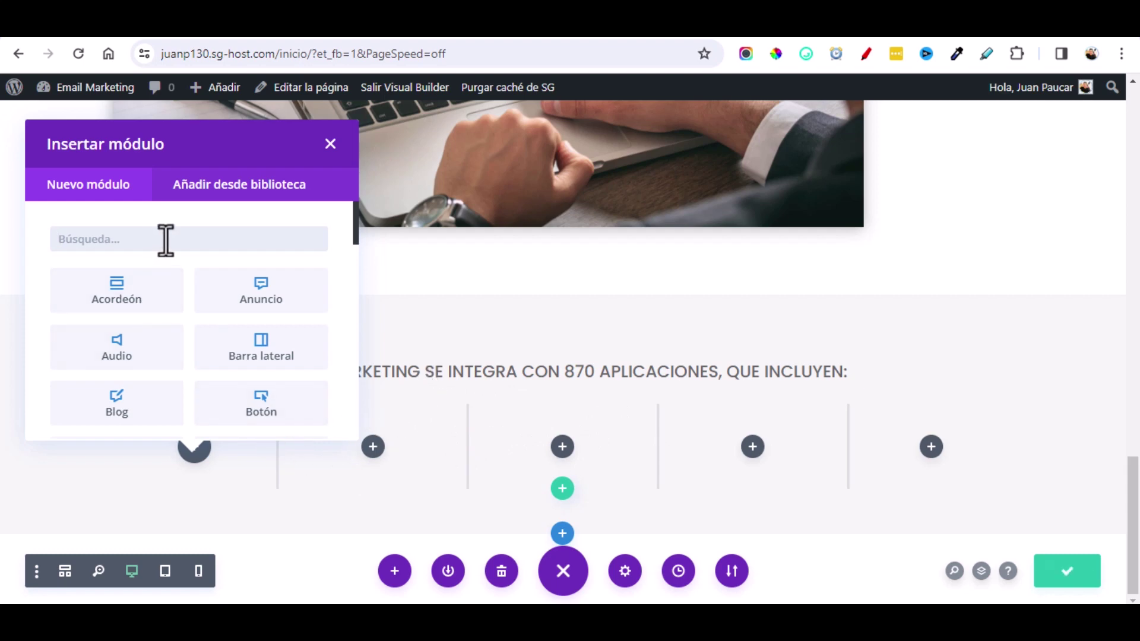
type("imagen")
left_click(131, 309)
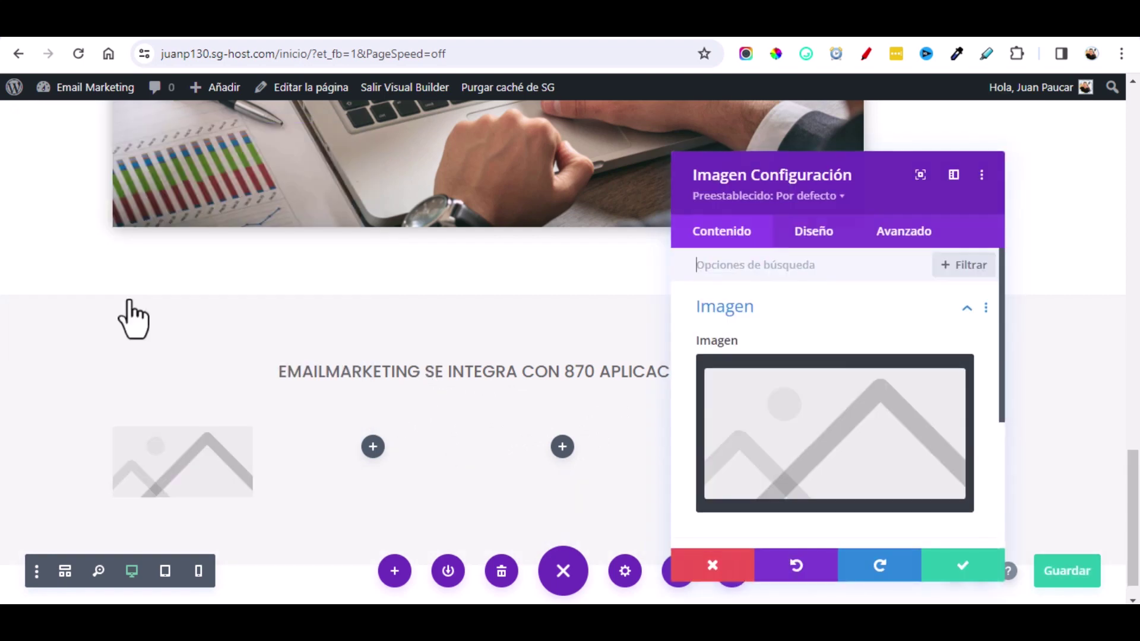
Step: Upload logo files 1, 2, 3, 4 and 6 from Downloads, set the Salesforce logo as the first column's image, and save the module
left_click(809, 418)
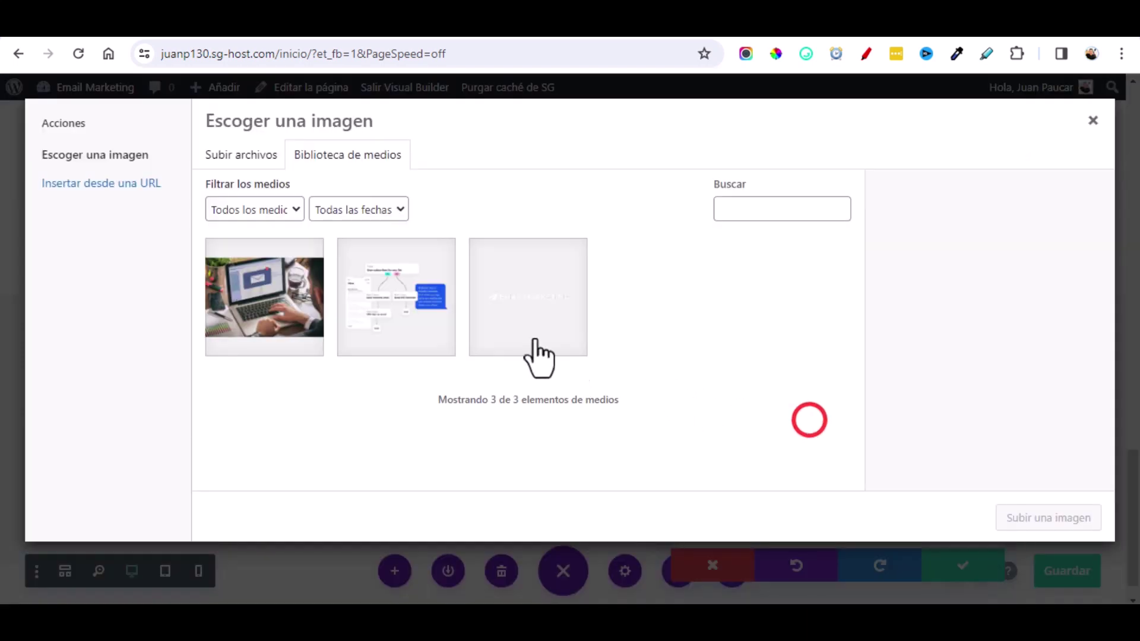
left_click(251, 157)
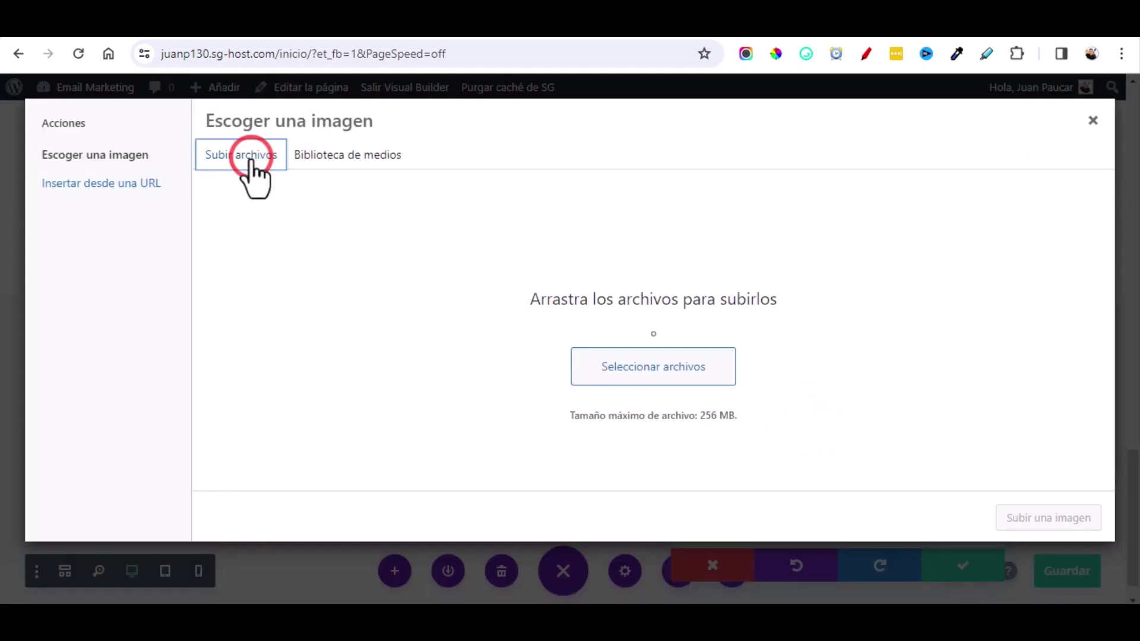
left_click(675, 366)
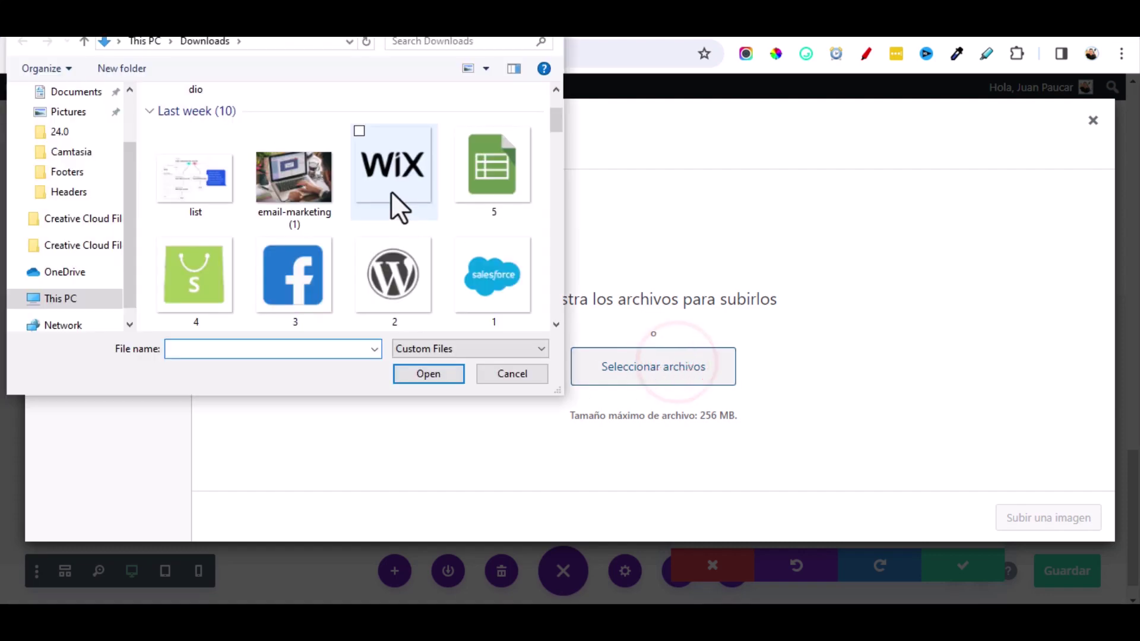
left_click(360, 131)
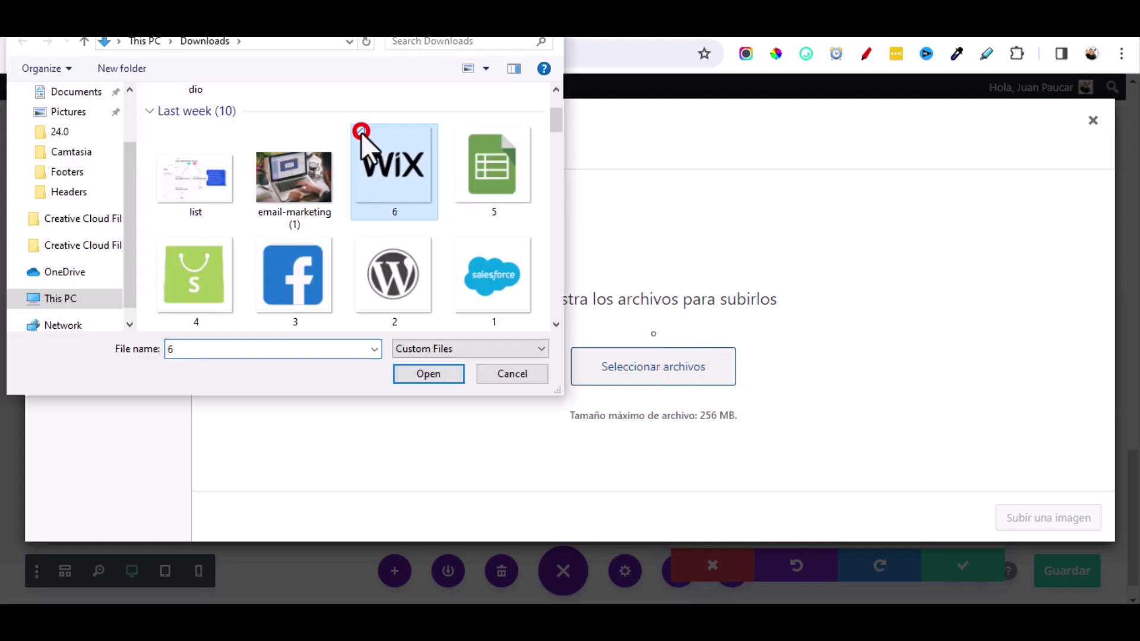
left_click(162, 244)
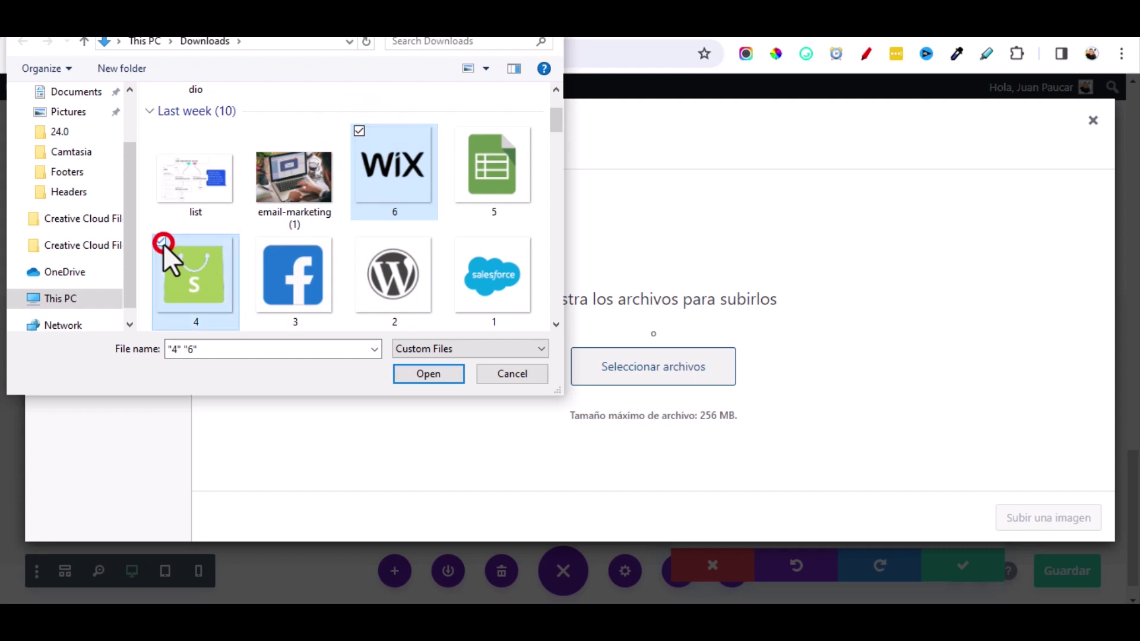
left_click(259, 241)
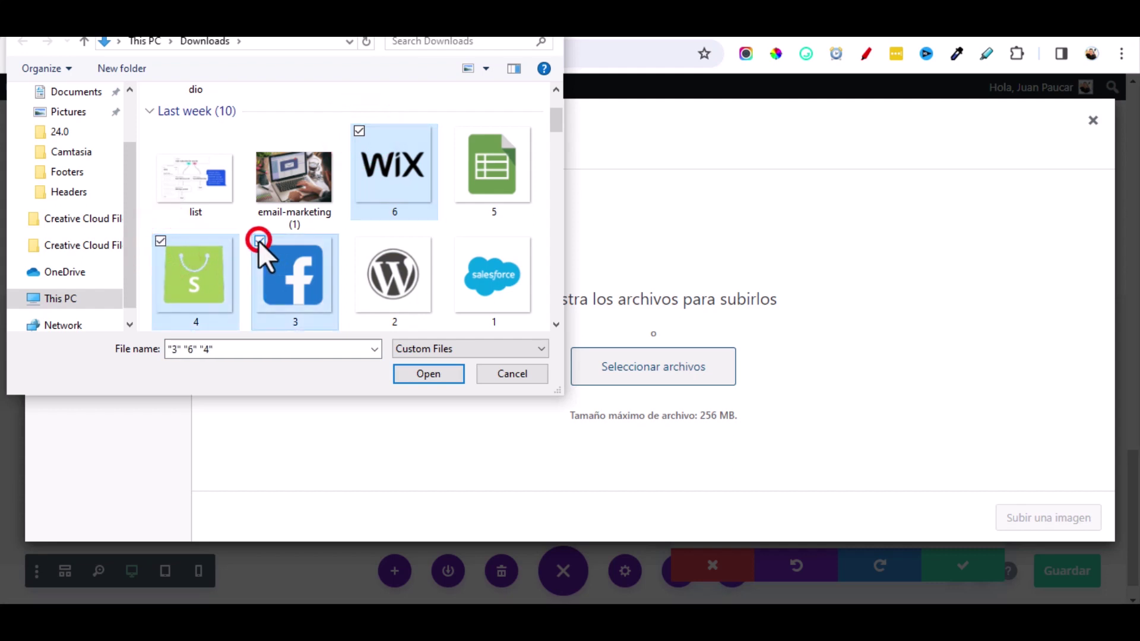
left_click(359, 241)
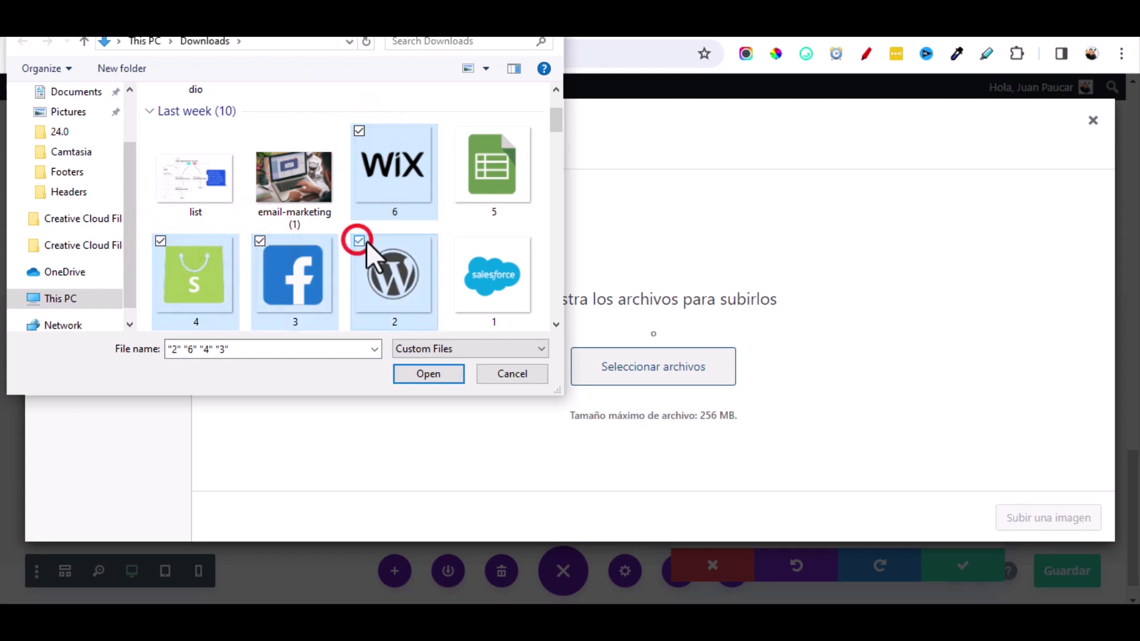
left_click(458, 241)
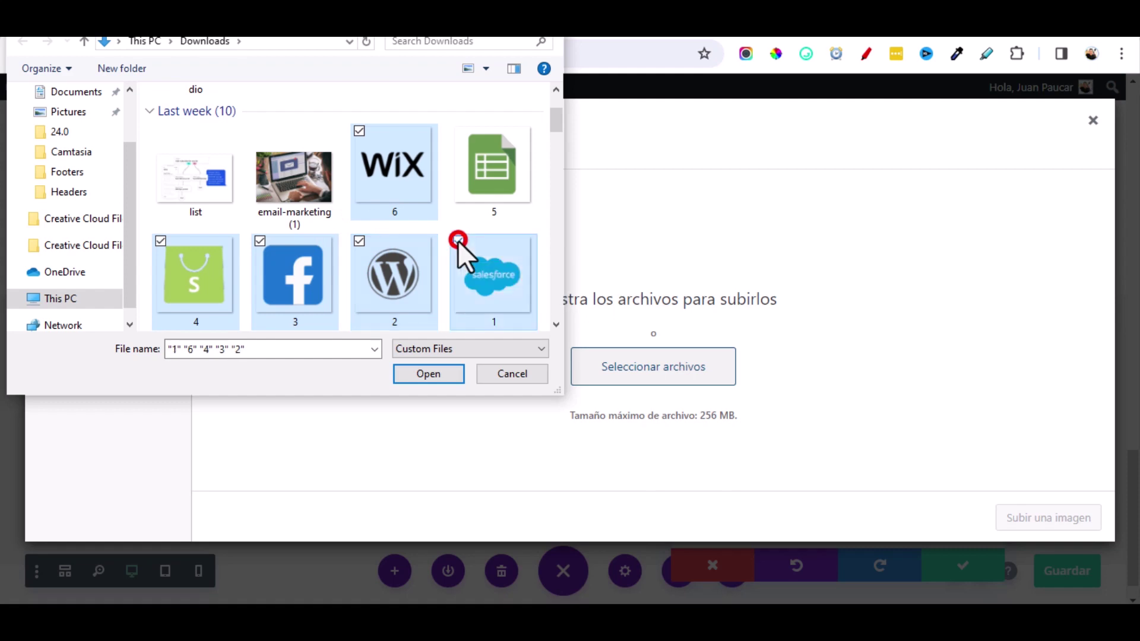
left_click(426, 376)
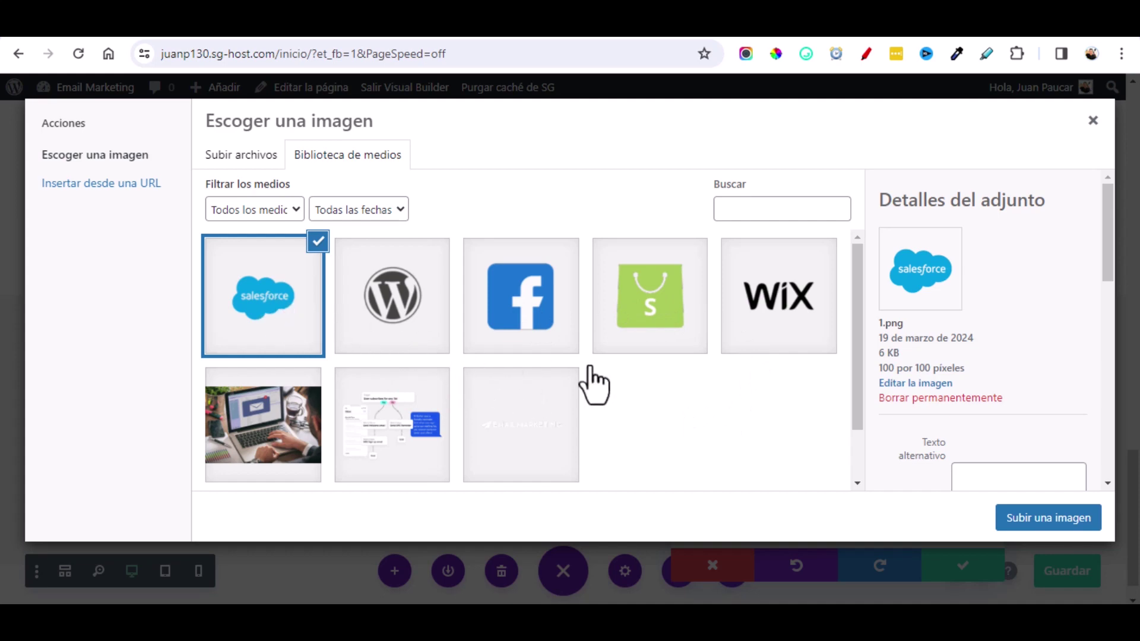
left_click(1033, 515)
left_click(961, 566)
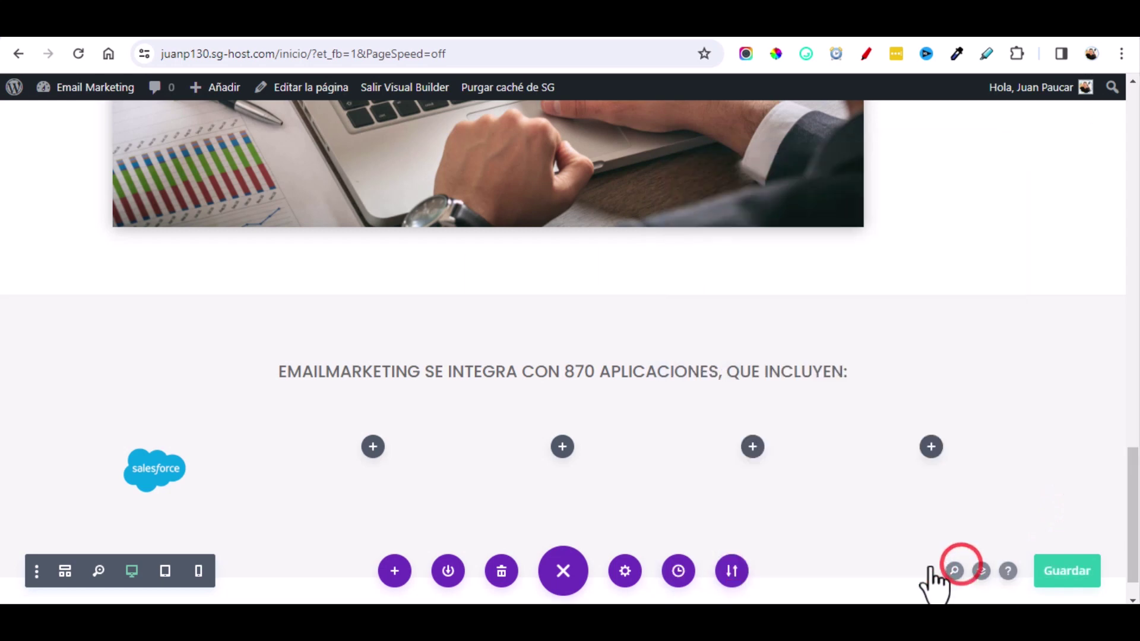
Step: Insert an Image module in the second column with the WordPress logo from the media library and save it
left_click(373, 447)
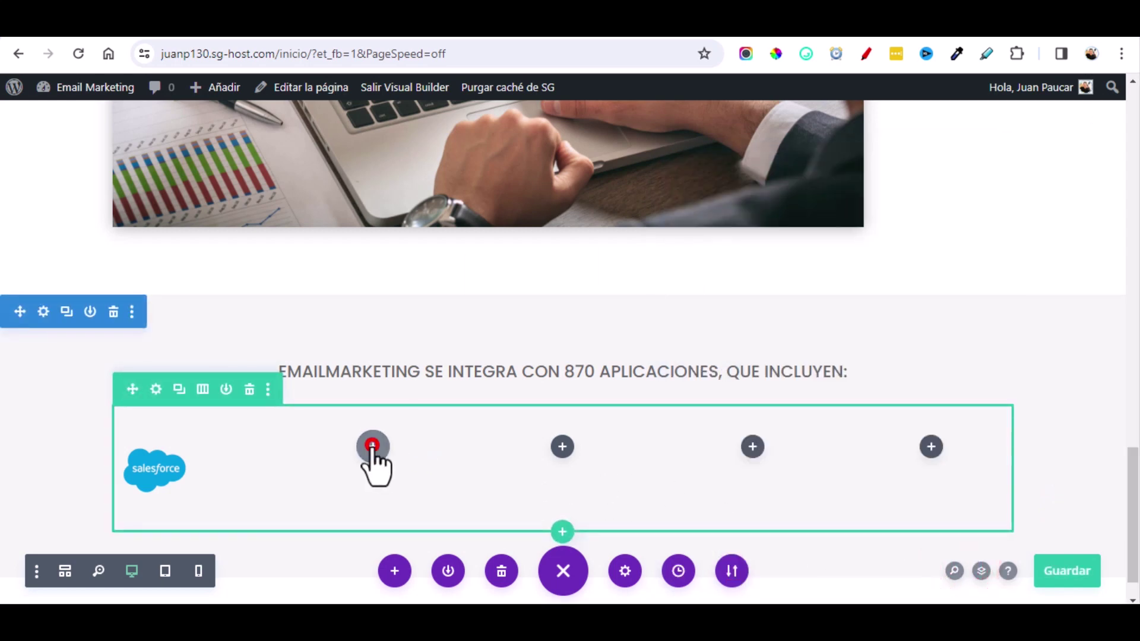
left_click(377, 249)
type("im")
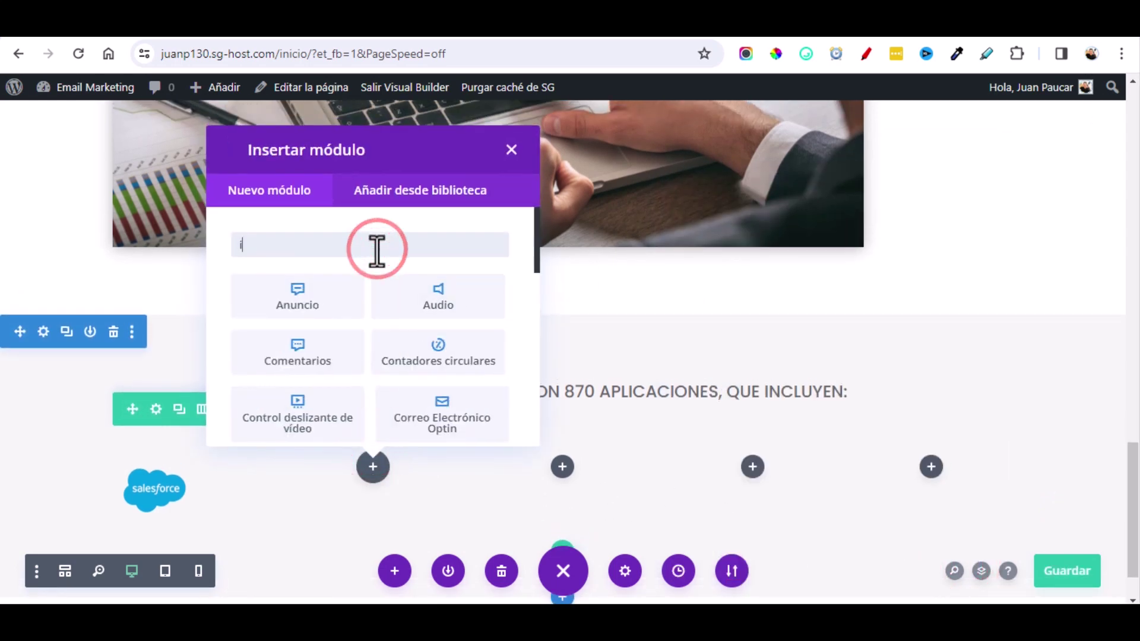
left_click(321, 300)
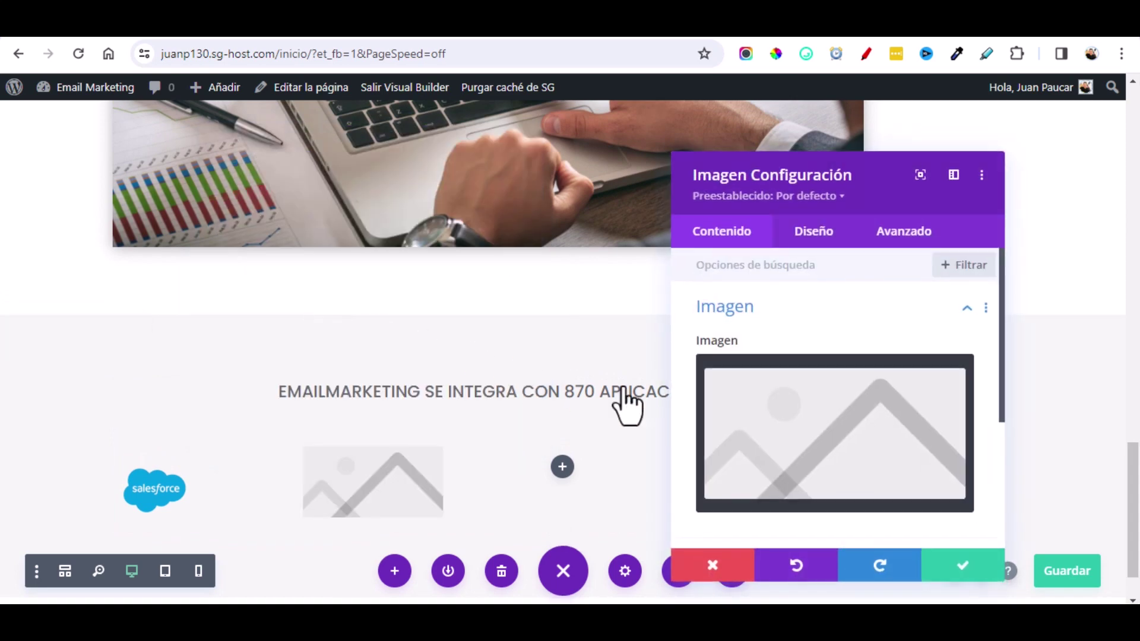
left_click(821, 454)
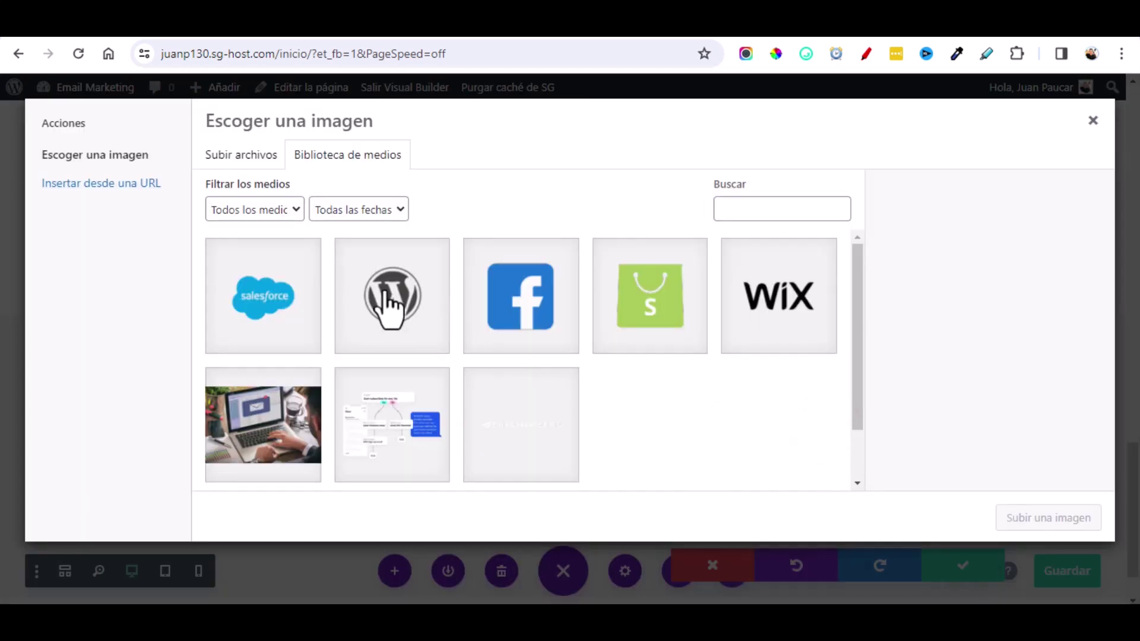
left_click(388, 306)
left_click(1062, 516)
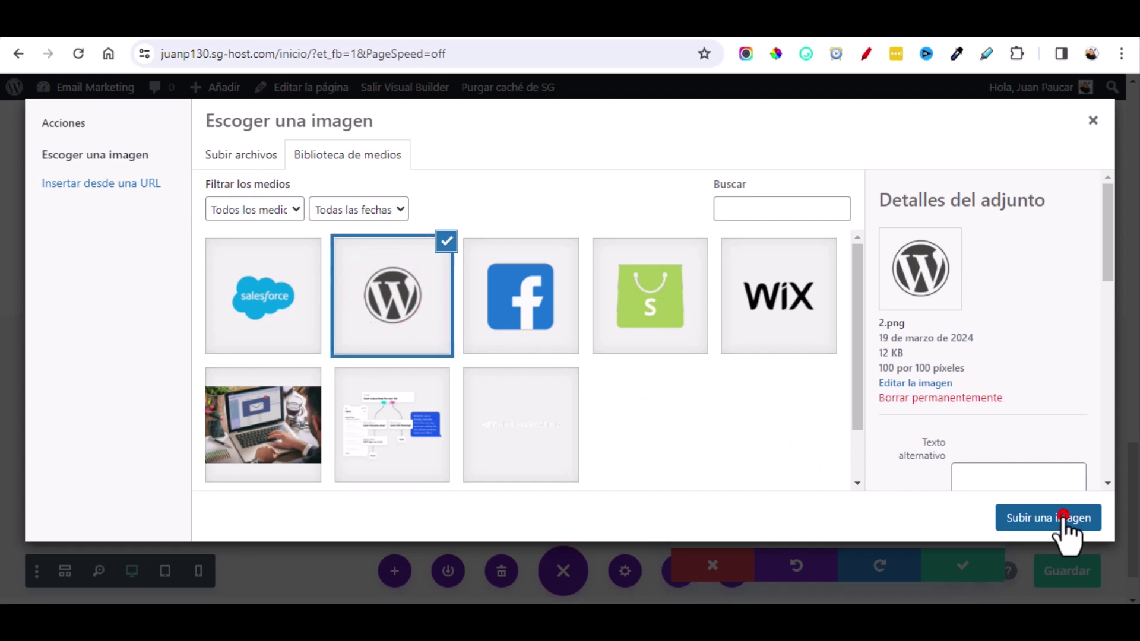
left_click(949, 561)
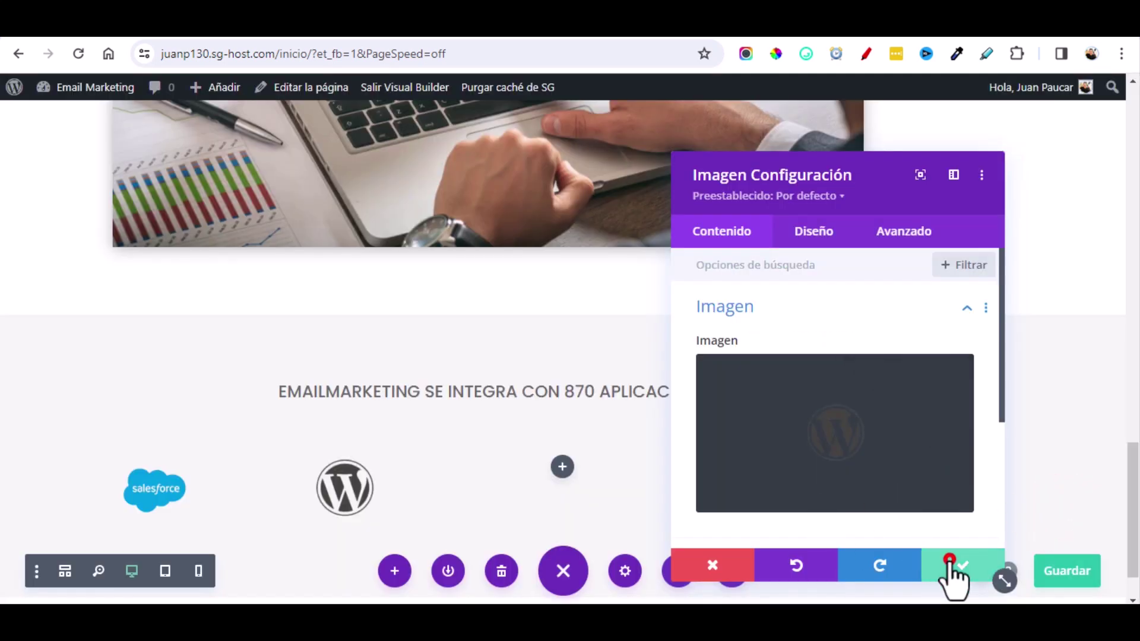
Step: Insert an Image module in the third column with the Facebook logo from the media library and save it
left_click(562, 466)
left_click(540, 247)
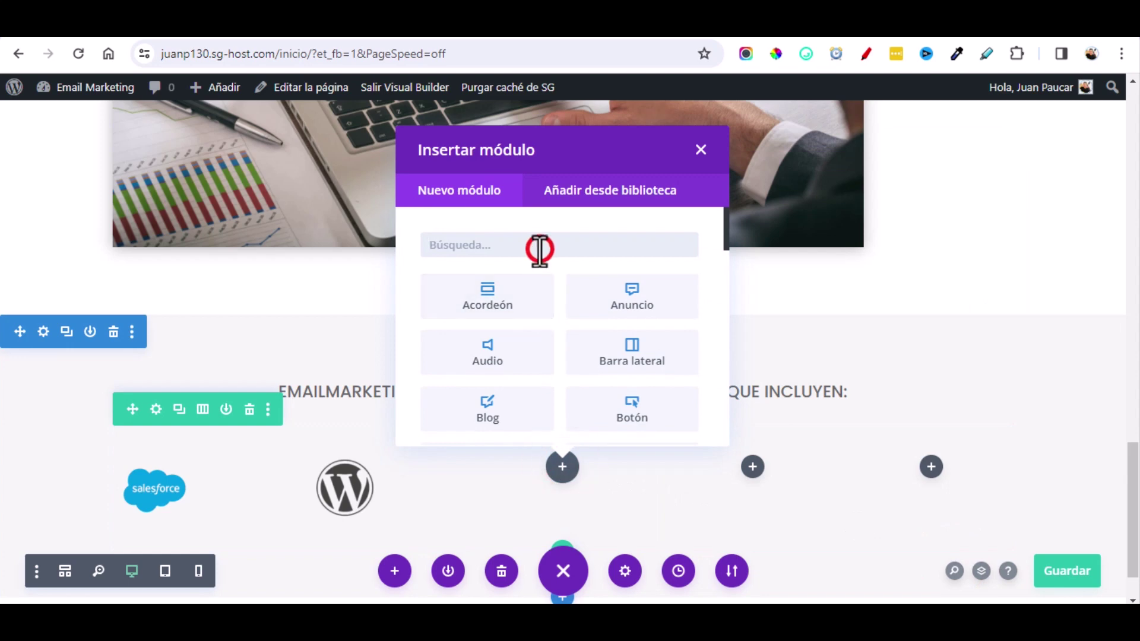
type("imagen")
left_click(487, 296)
left_click(861, 504)
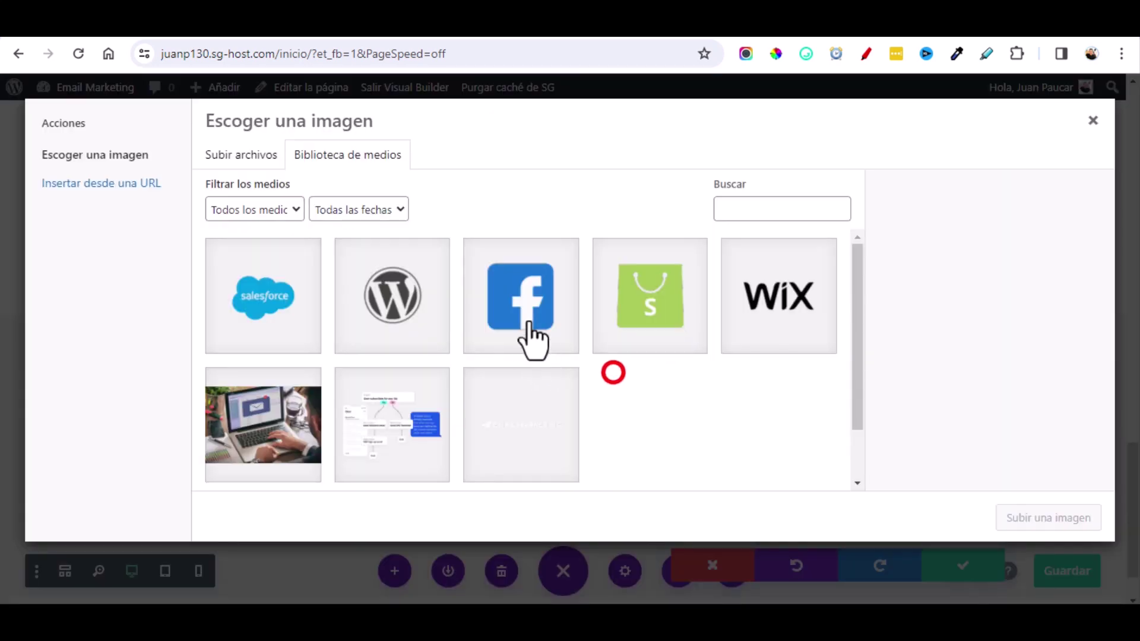
left_click(516, 294)
left_click(1078, 529)
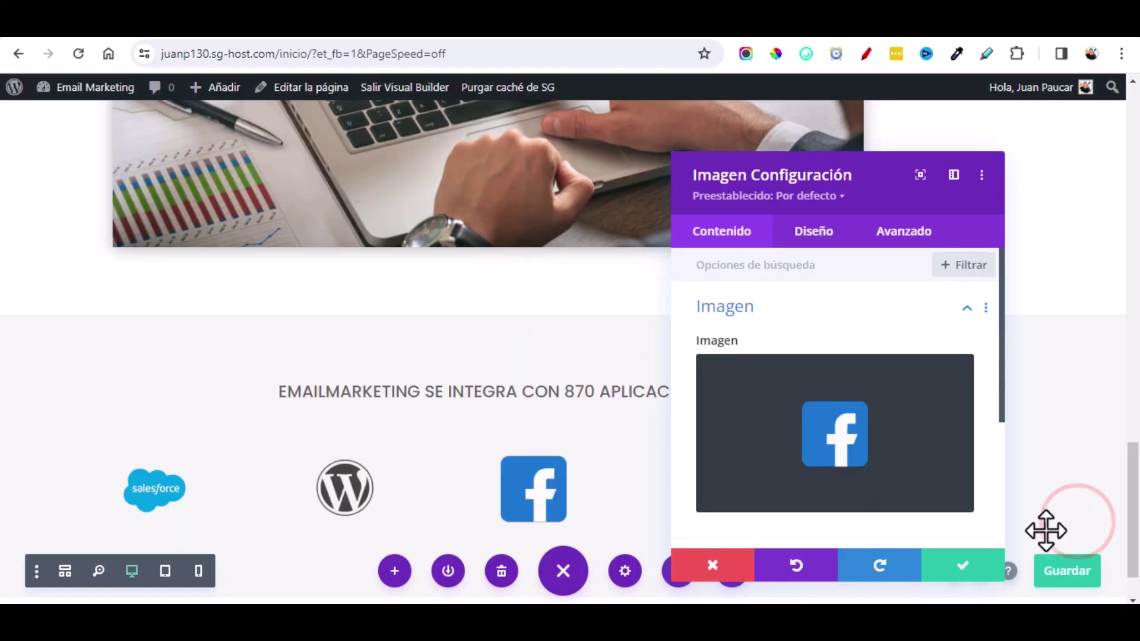
left_click(950, 565)
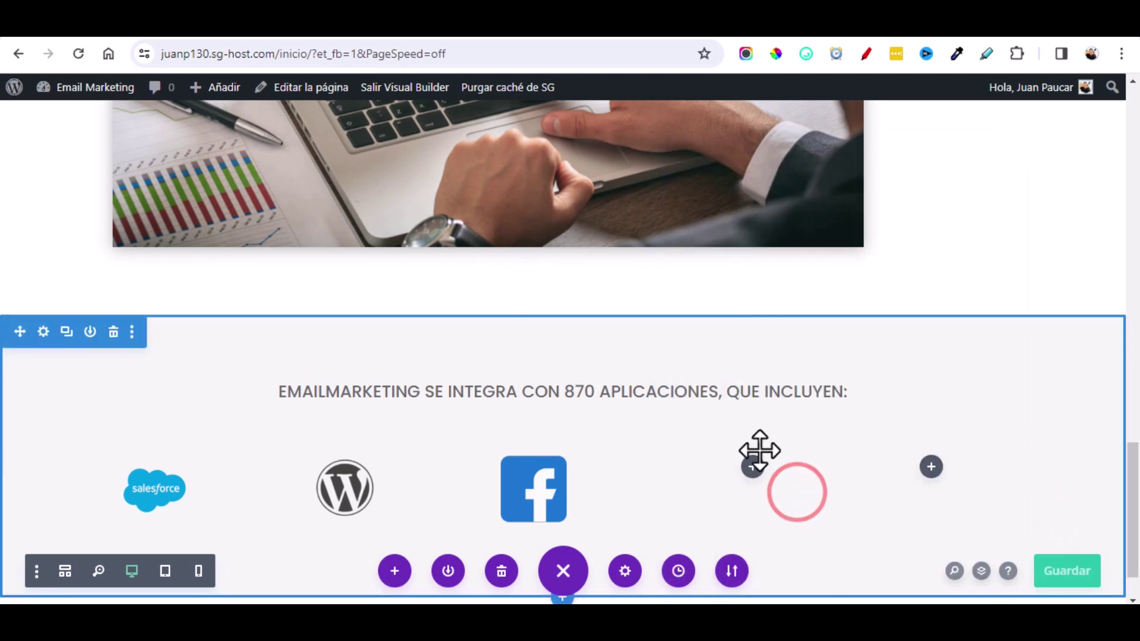
Step: Insert an Image module in the fourth column with the green shopping bag logo (4.png) and save it
left_click(753, 466)
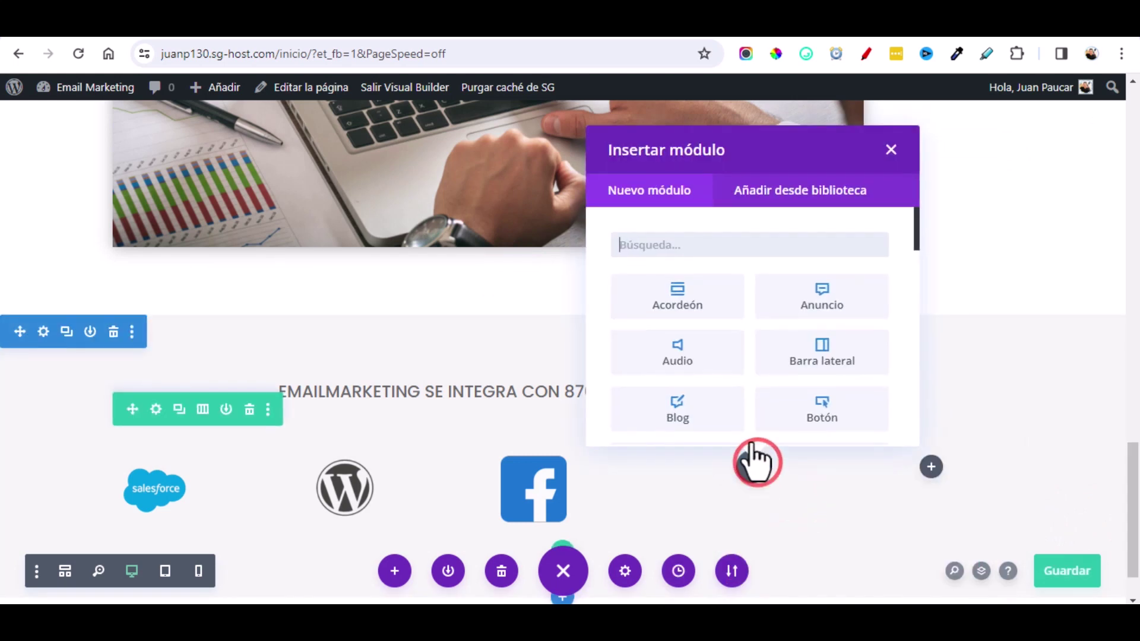
type("im")
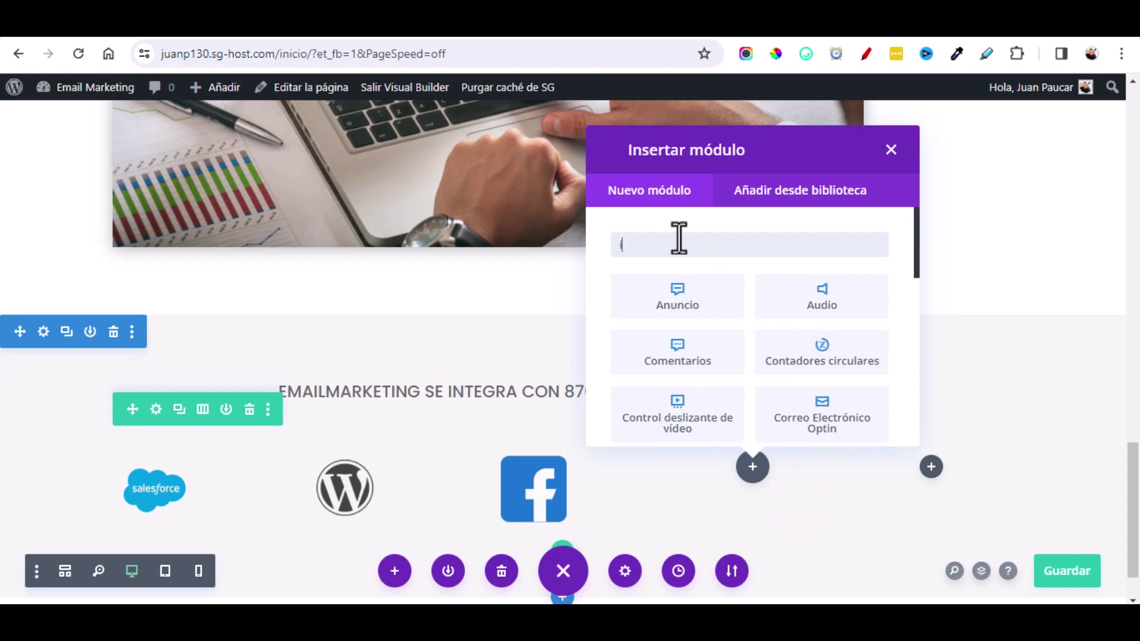
left_click(647, 306)
left_click(650, 303)
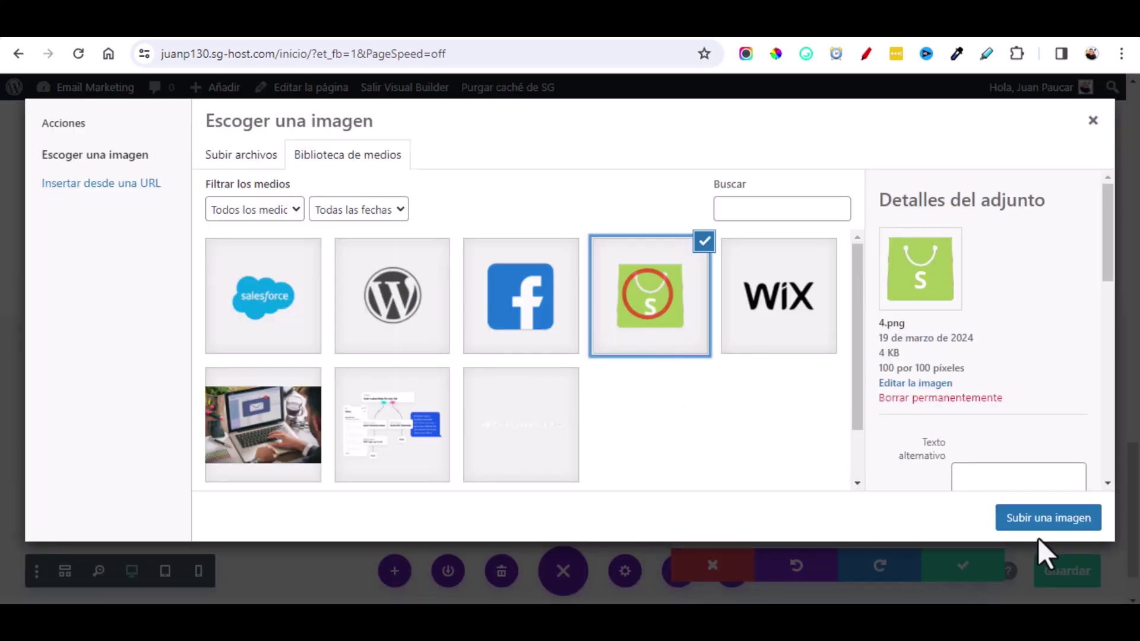
left_click(1049, 519)
left_click(961, 569)
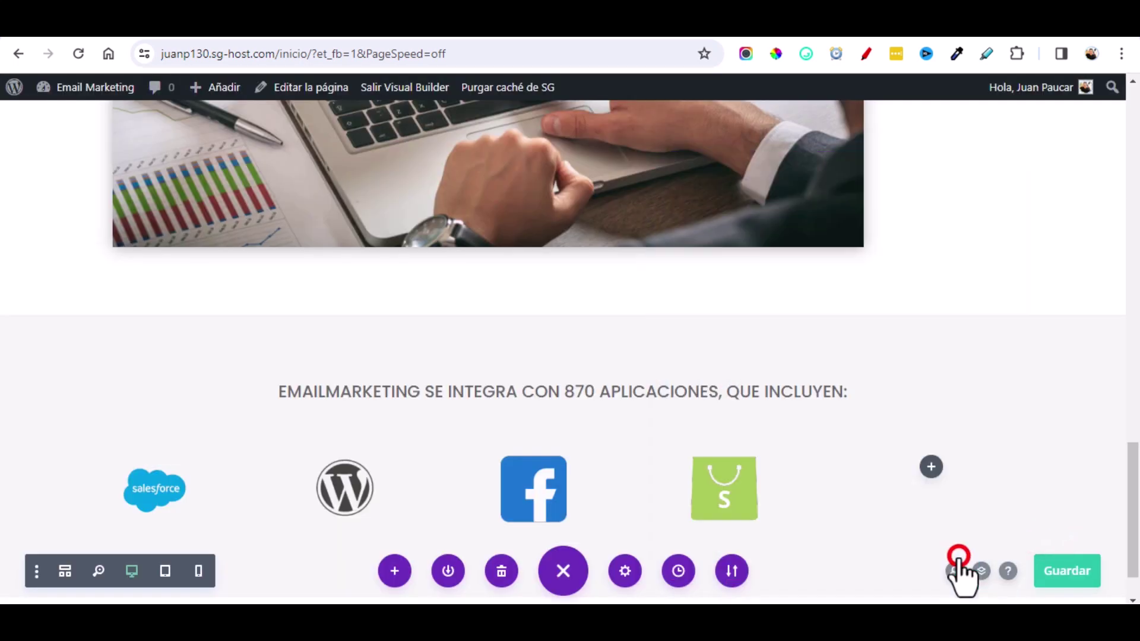
Step: Insert an Image module in the fifth column with the Wix logo (6.png) and save it
left_click(929, 468)
type("im")
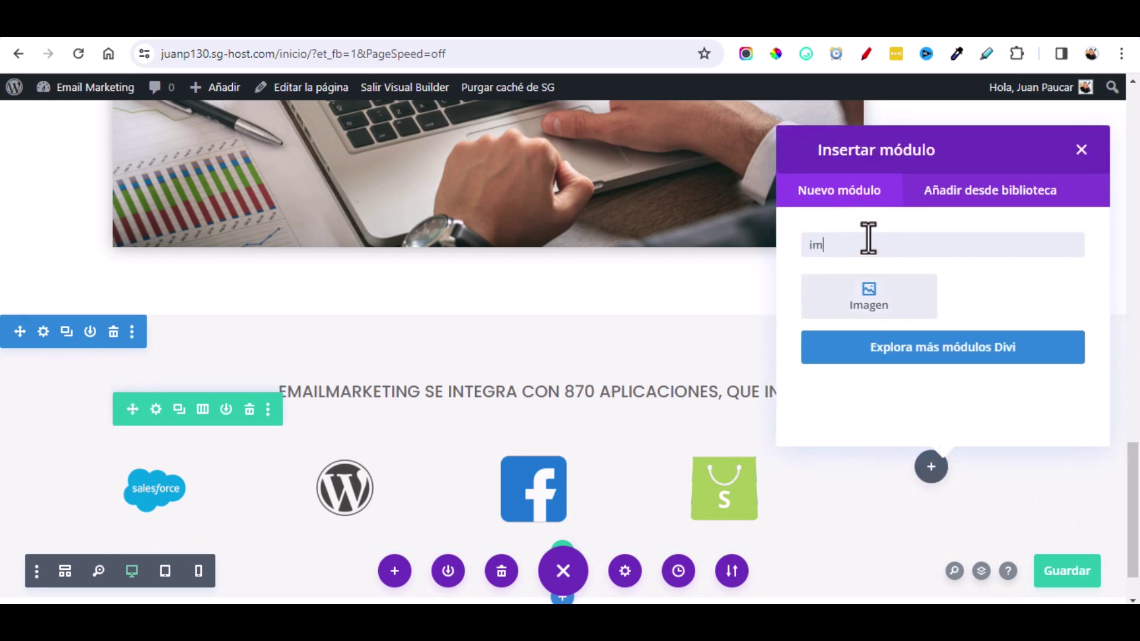
left_click(868, 297)
left_click(849, 422)
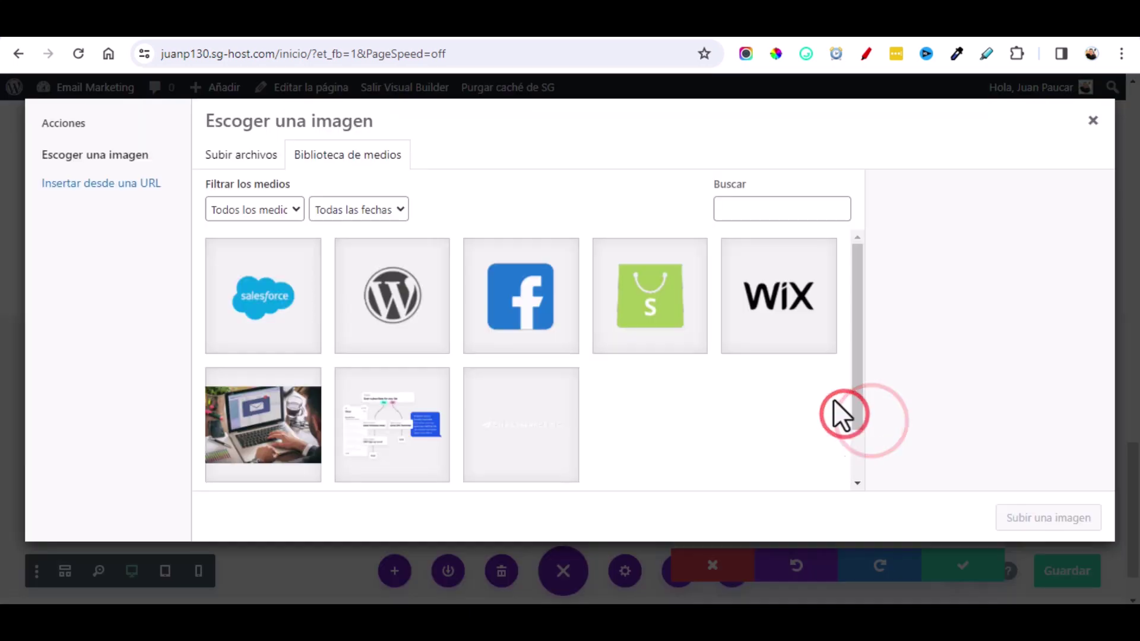
left_click(781, 308)
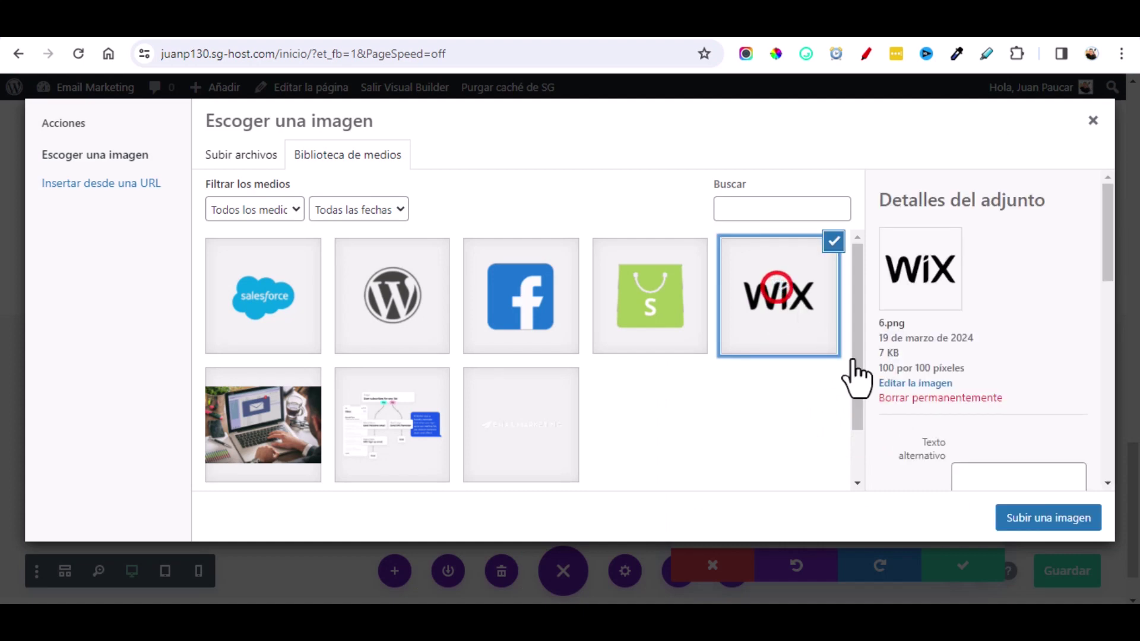
left_click(1038, 521)
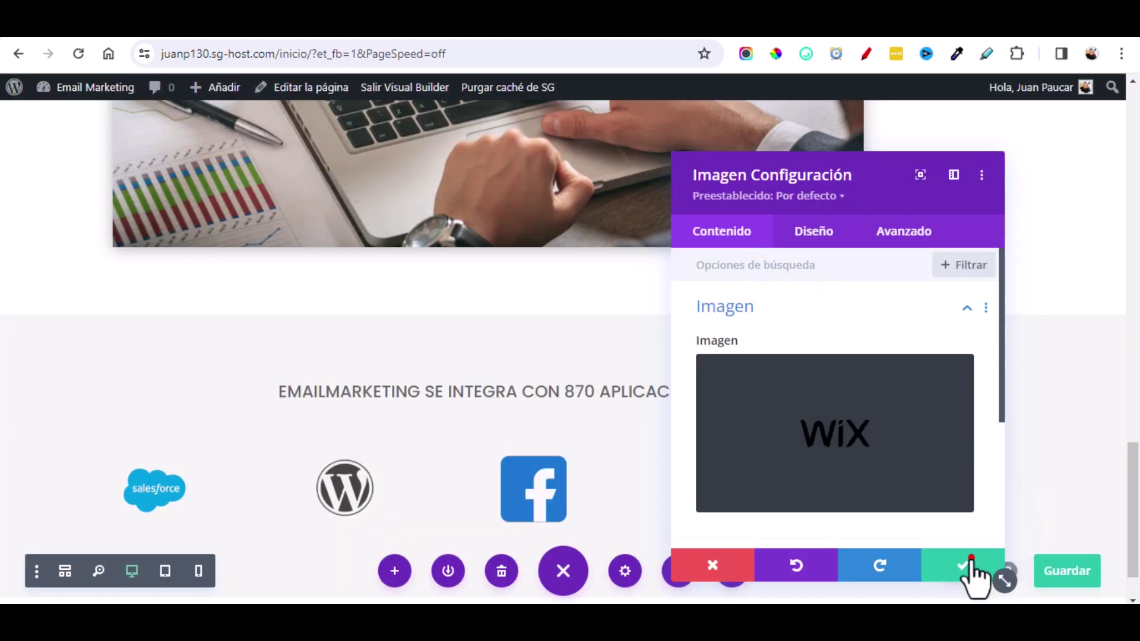
left_click(973, 579)
Step: Add a new regular section below the integrations section with a single-column row
scroll(587, 428, "down", 1)
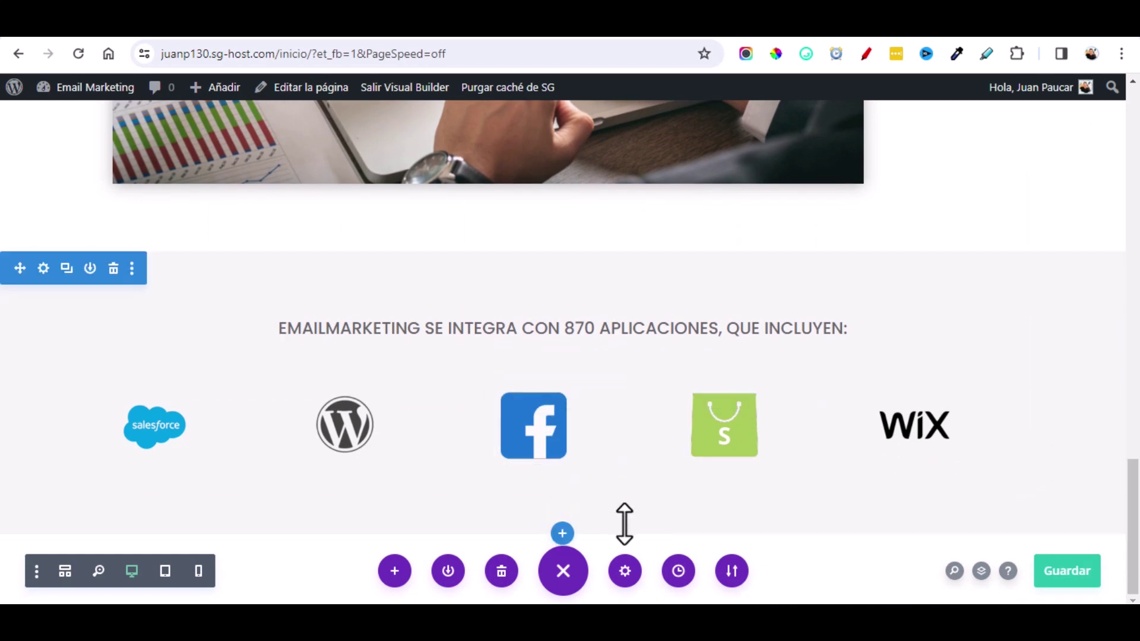
left_click(562, 536)
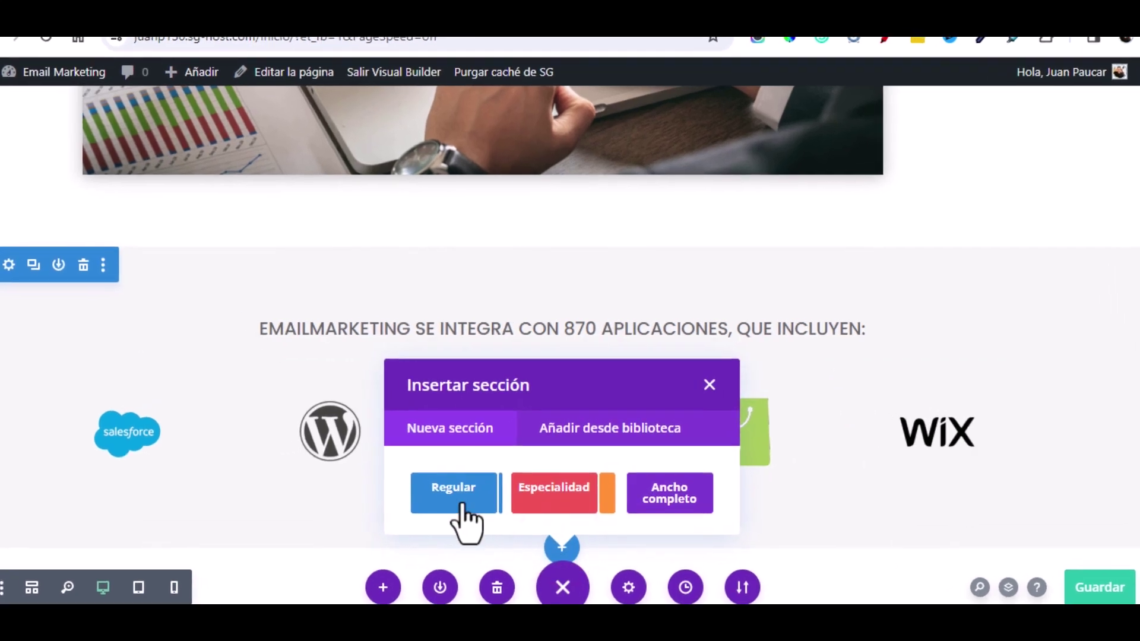
left_click(457, 507)
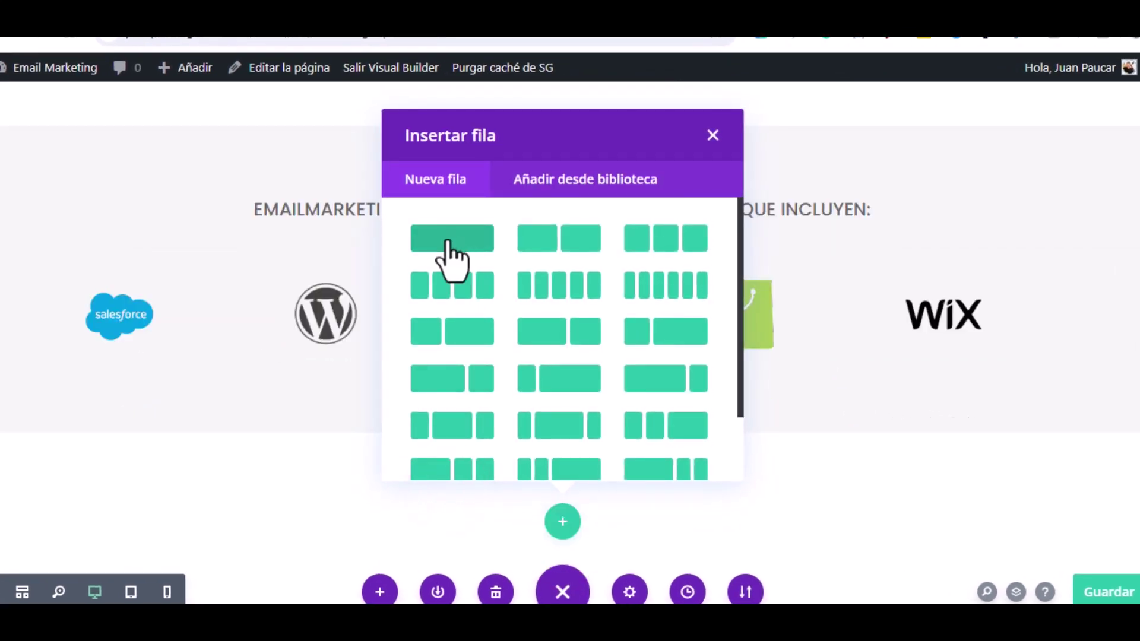
left_click(447, 240)
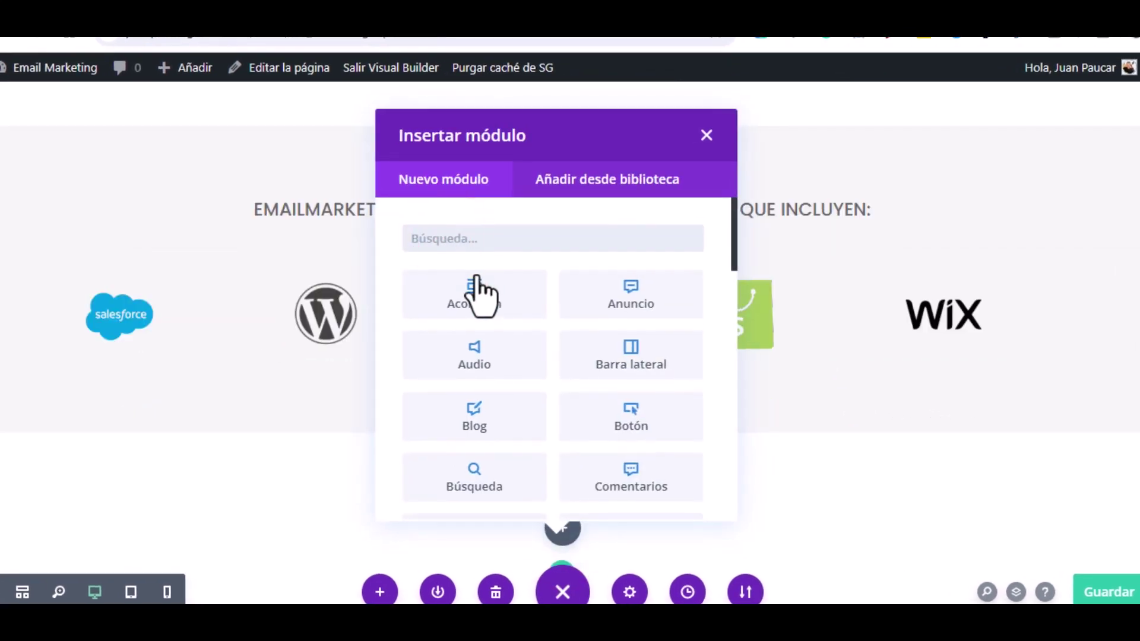
Step: Insert a Text module in the new row, replace its placeholder with the copied five-star line, centre it and save
type("tex")
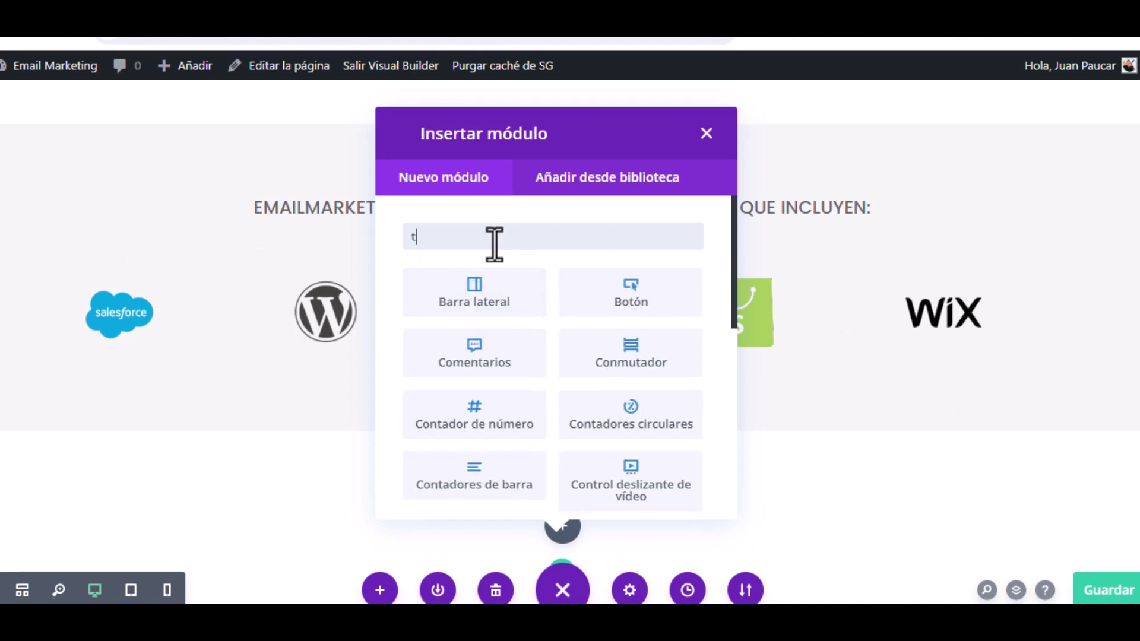
left_click(473, 295)
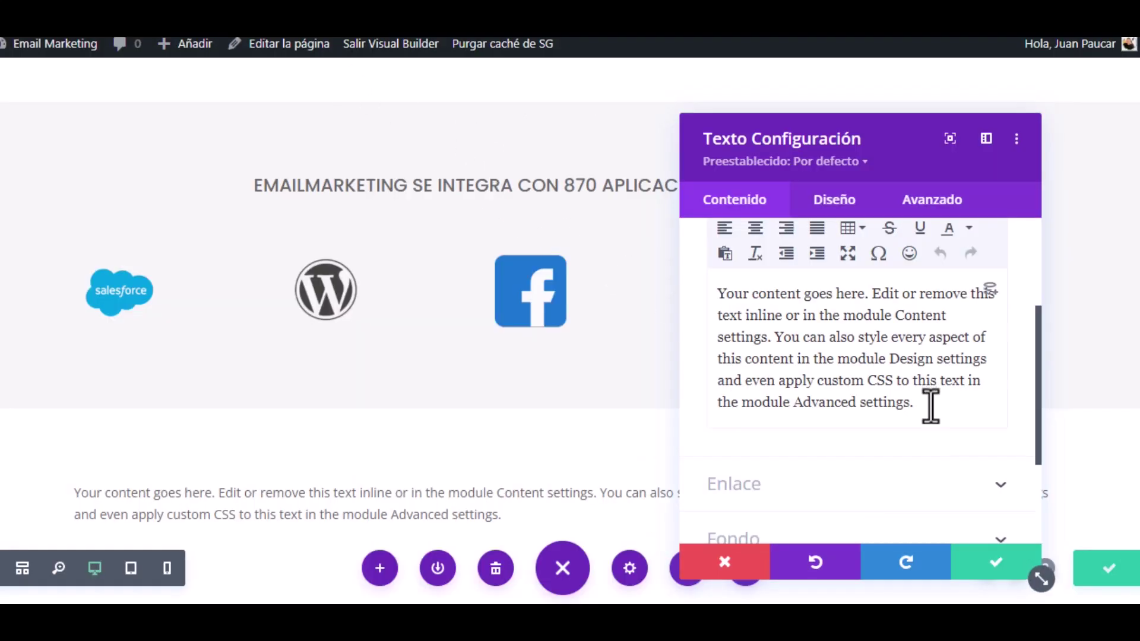
left_click_drag(929, 409, 715, 285)
right_click(714, 285)
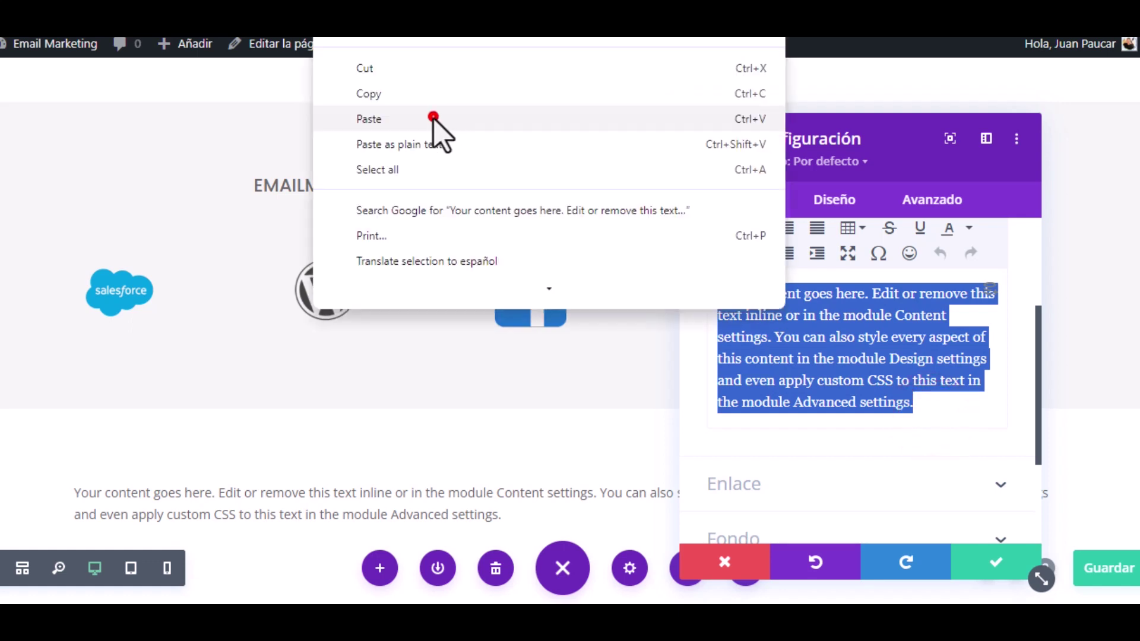
left_click(433, 118)
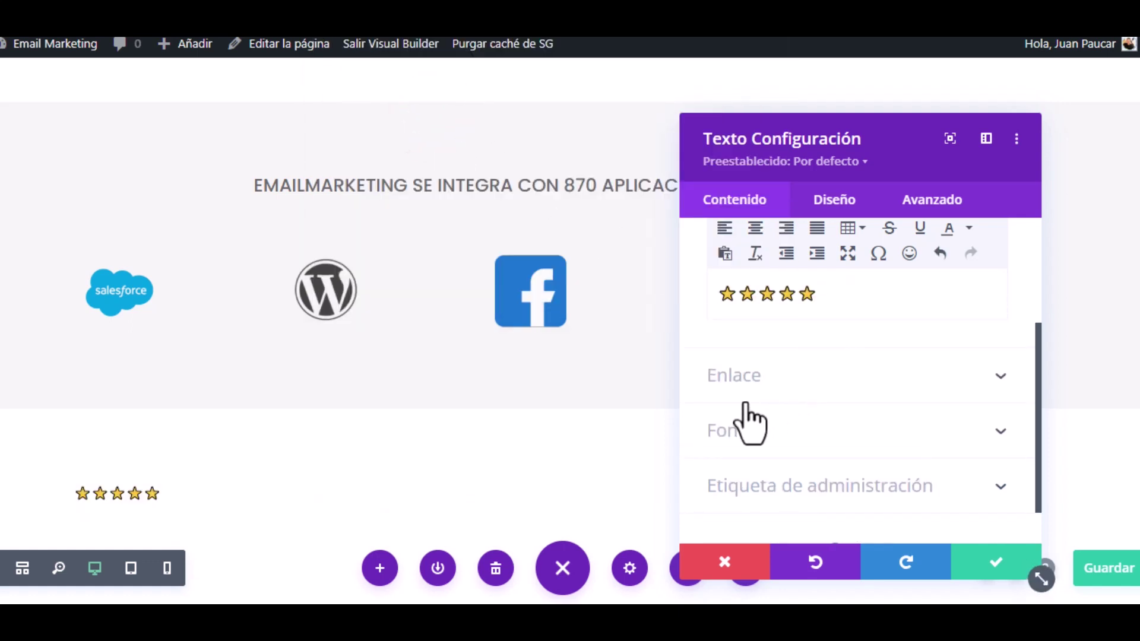
left_click(755, 230)
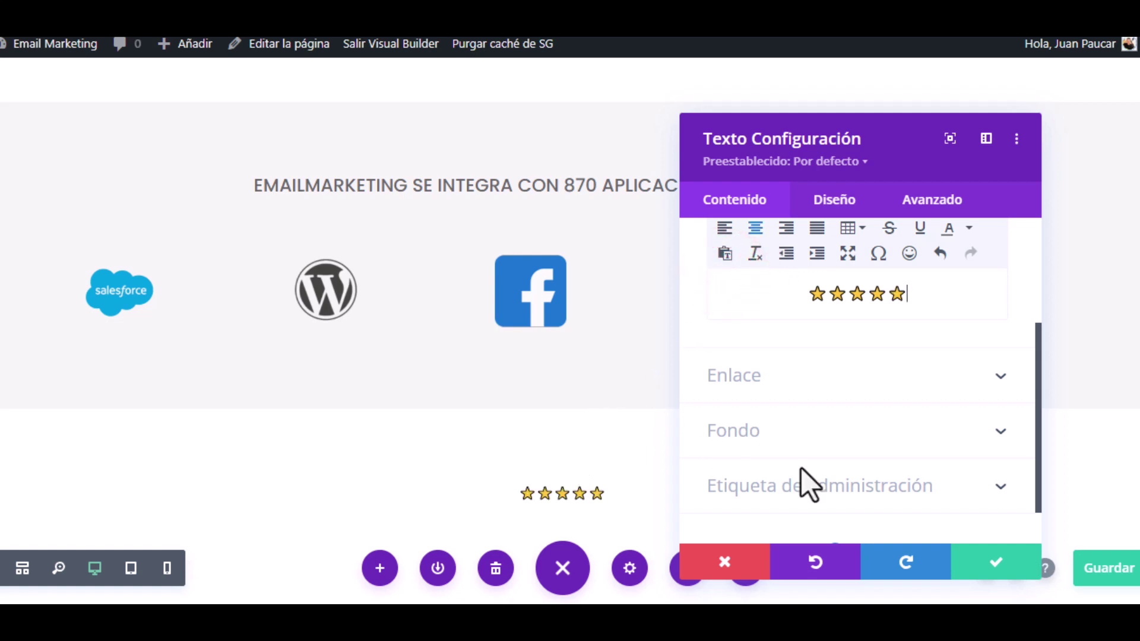
left_click(980, 565)
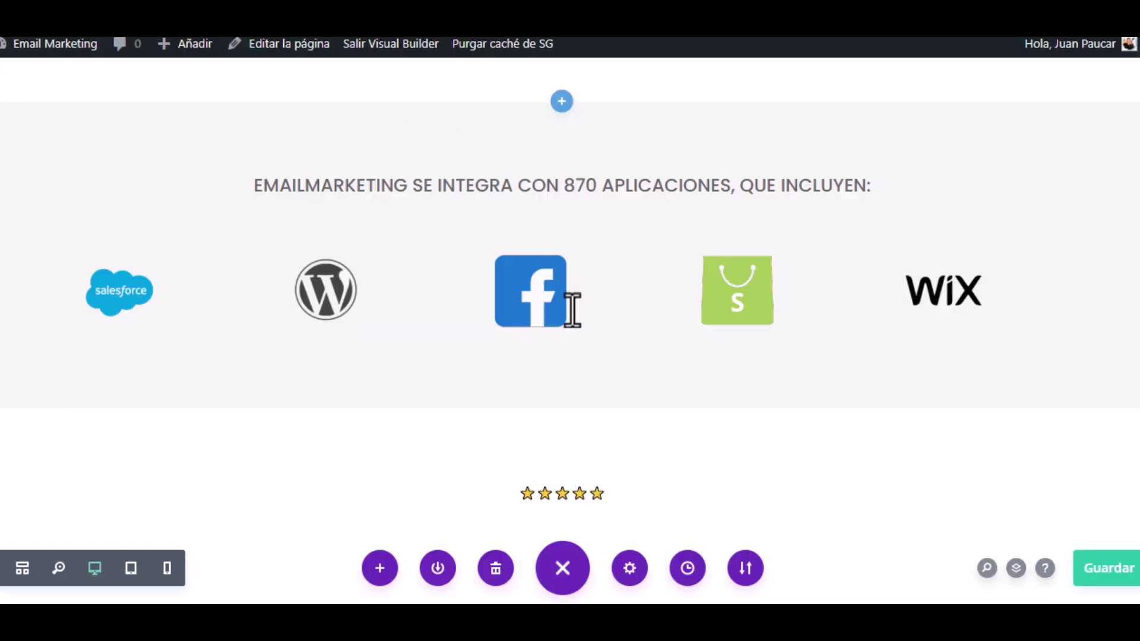
Step: Add a single-column row below the five stars and insert a Text module in it
scroll(583, 453, "down", 1)
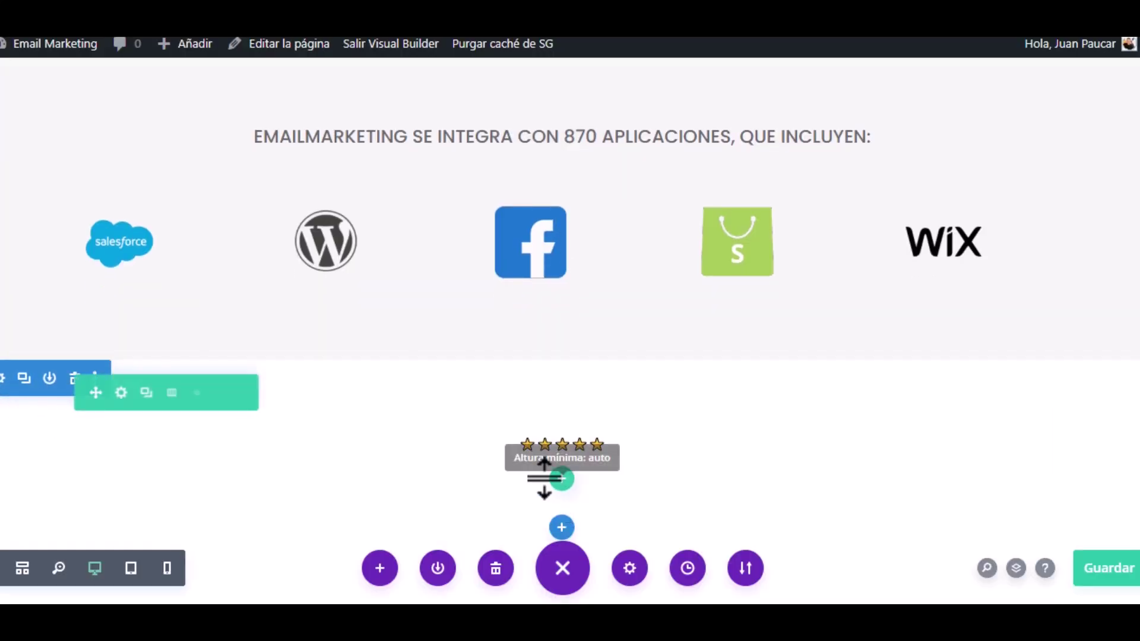
left_click(559, 478)
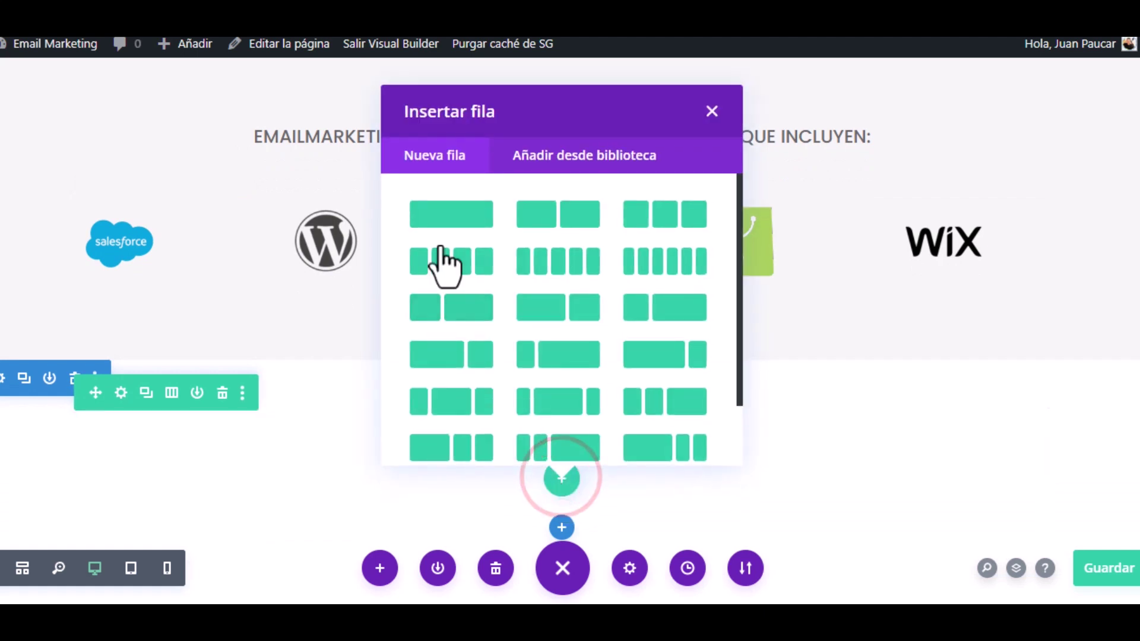
left_click(442, 212)
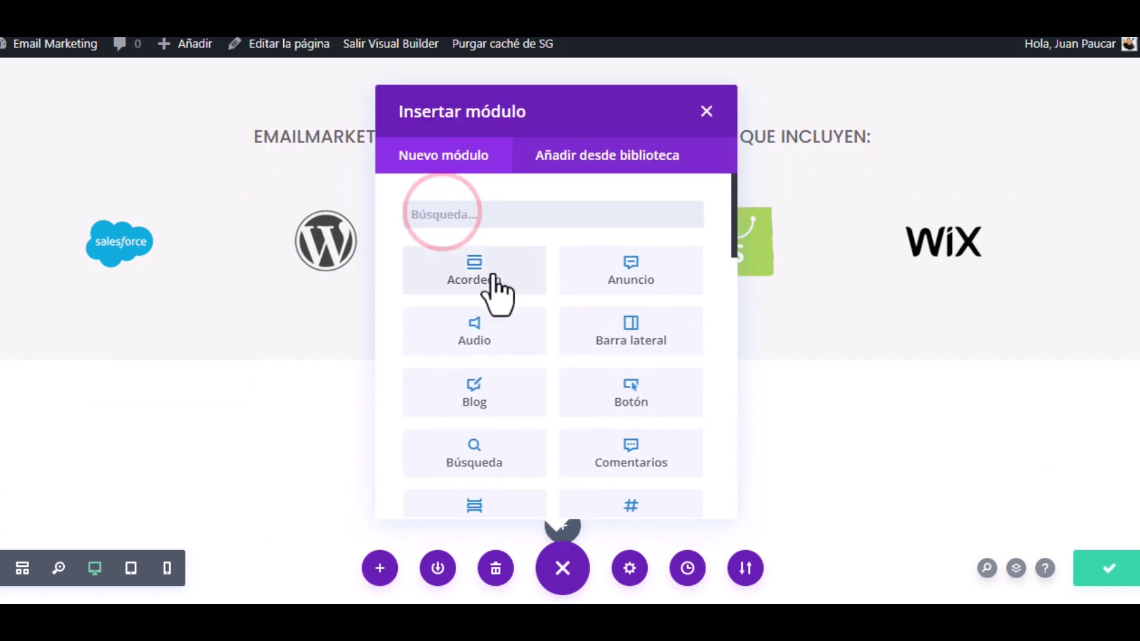
type("tex")
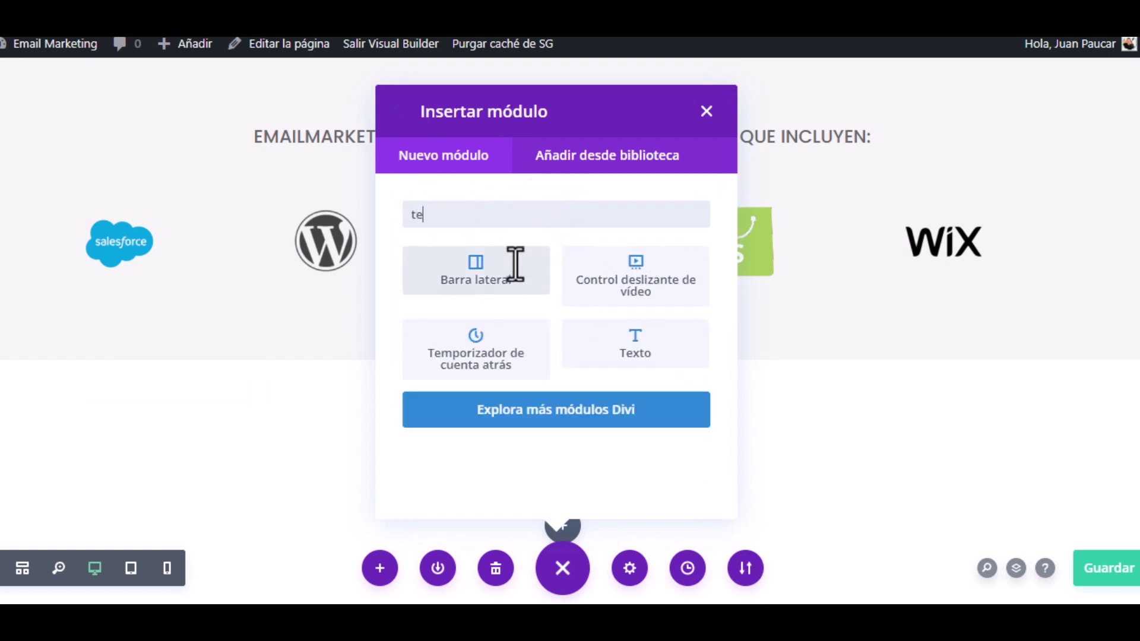
left_click(513, 267)
Step: Replace the Text module's placeholder with the reference page's heading "A los emprendedores de clase mundial les encanta usar Emailmarketing", pasted as unformatted text
scroll(611, 463, "down", 2)
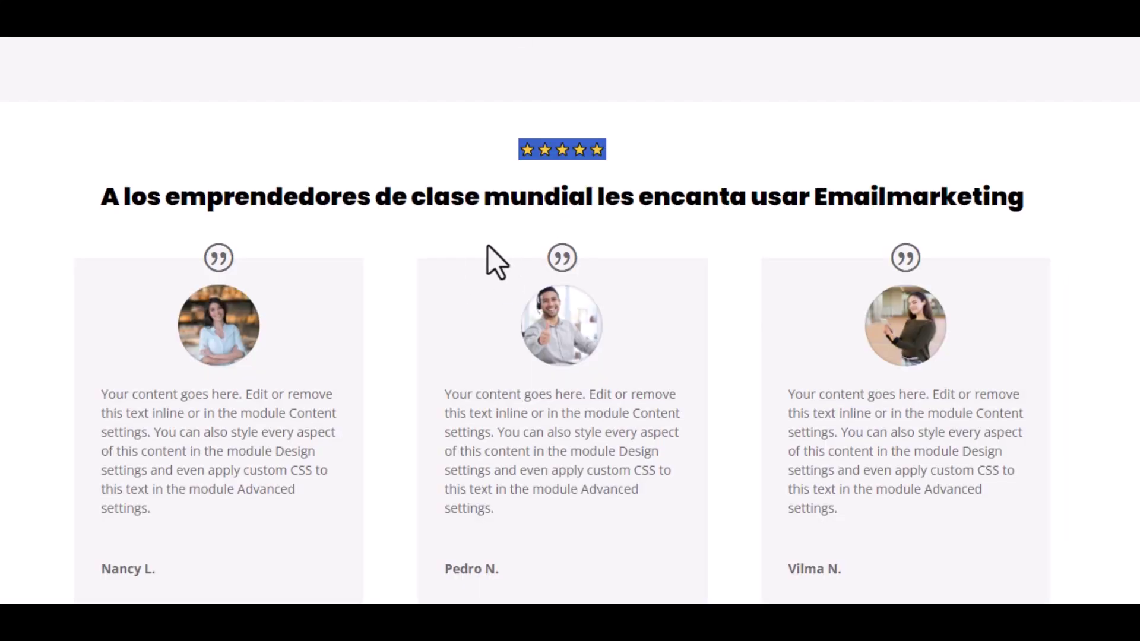
triple_click(641, 199)
key("ctrl+c")
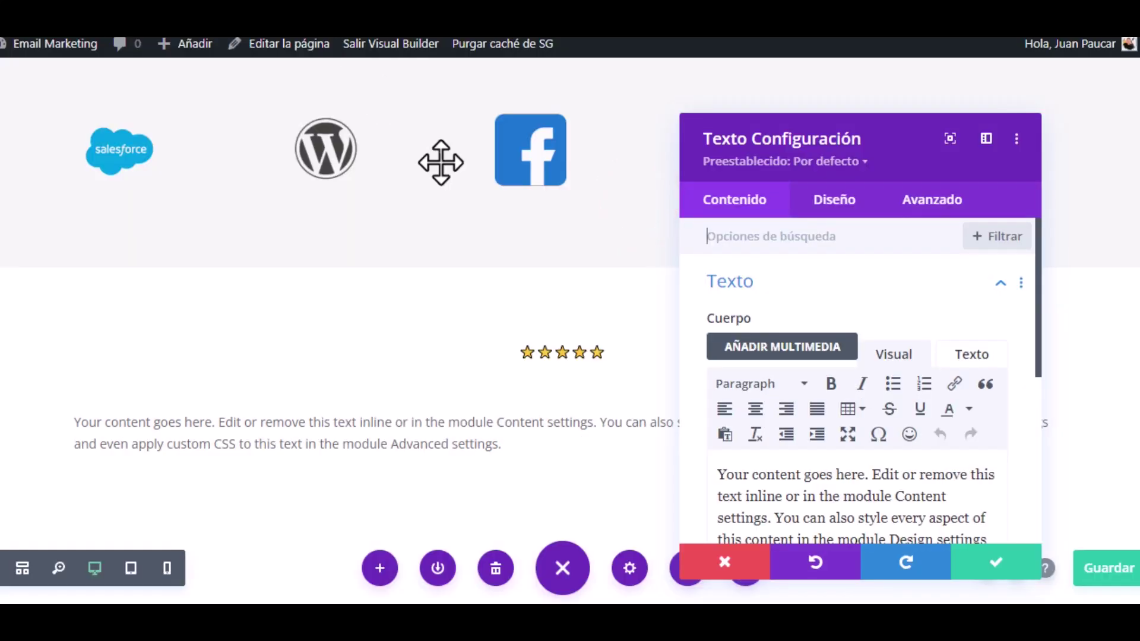
scroll(944, 472, "down", 3)
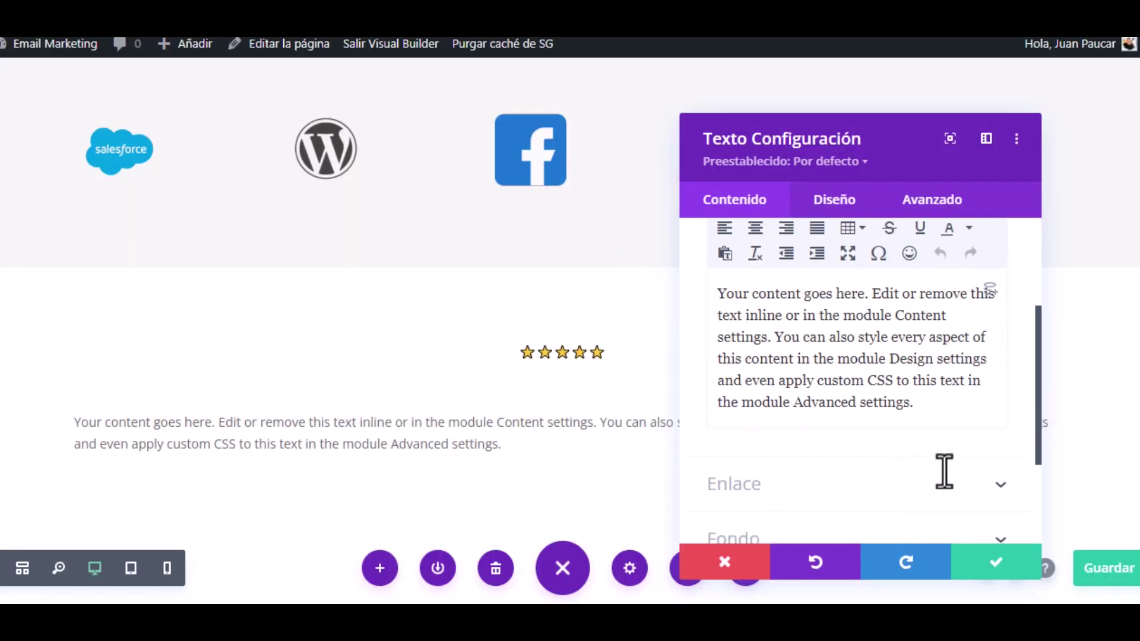
left_click_drag(928, 414, 718, 294)
key("BackSpace")
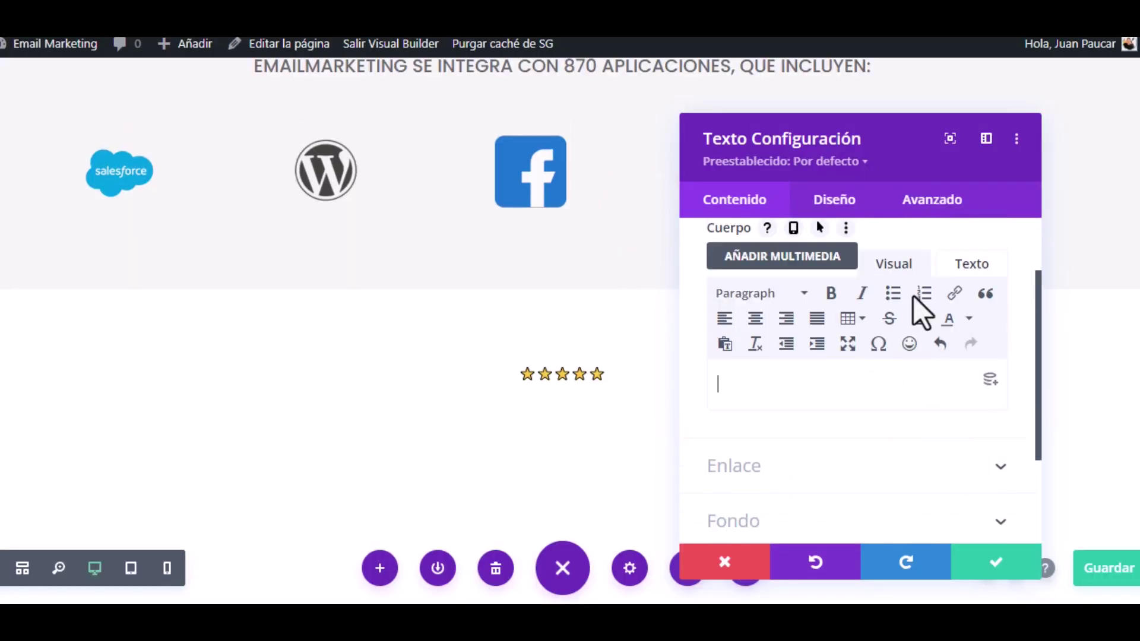
left_click(968, 268)
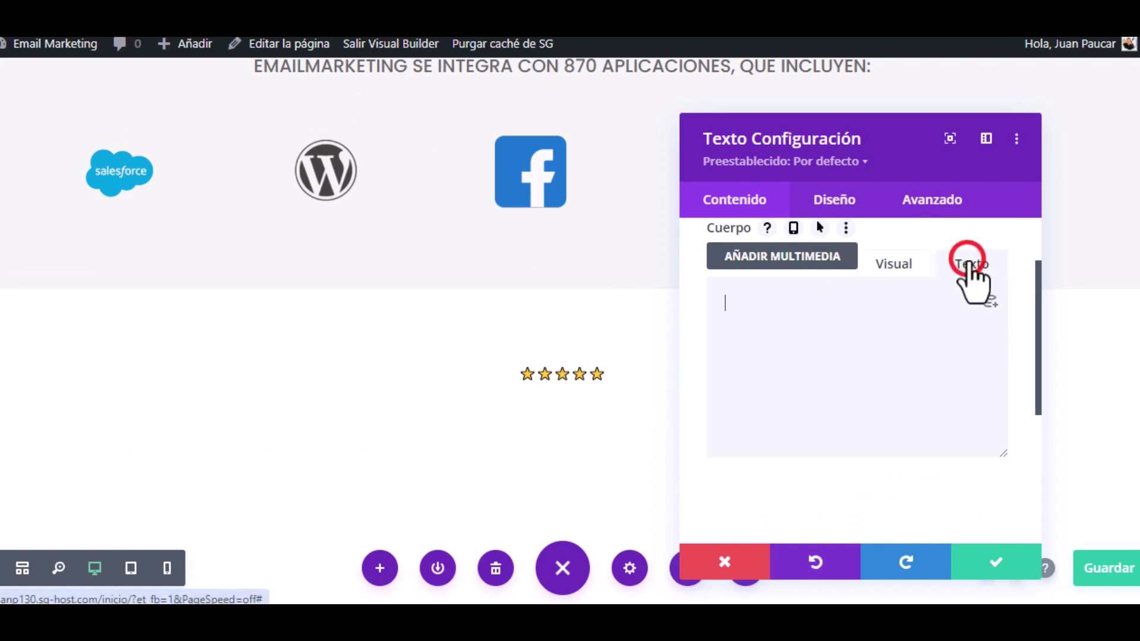
left_click(774, 311)
right_click(774, 311)
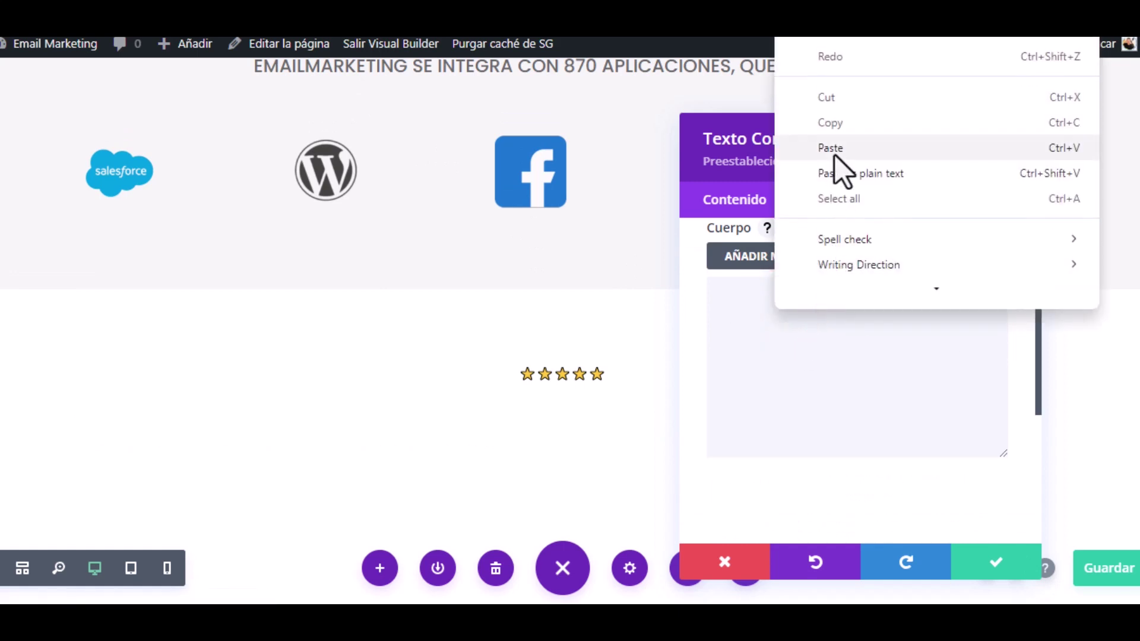
left_click(833, 152)
left_click(834, 201)
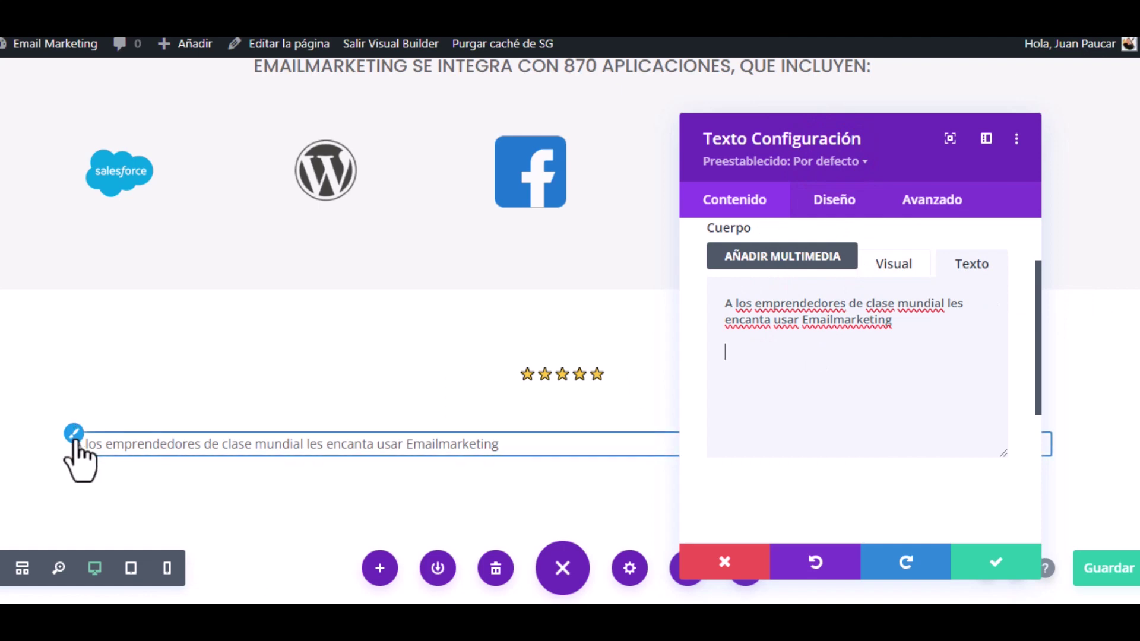
Step: Set the heading's font to Poppins with the Ultra negrita weight
left_click(74, 435)
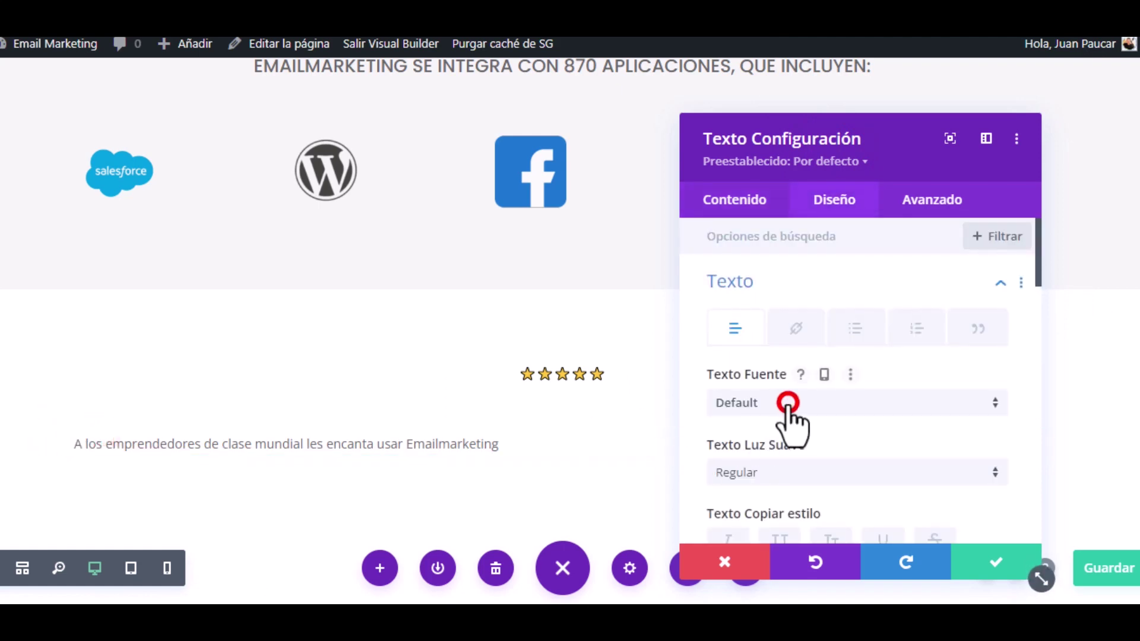
left_click(788, 404)
type("popp")
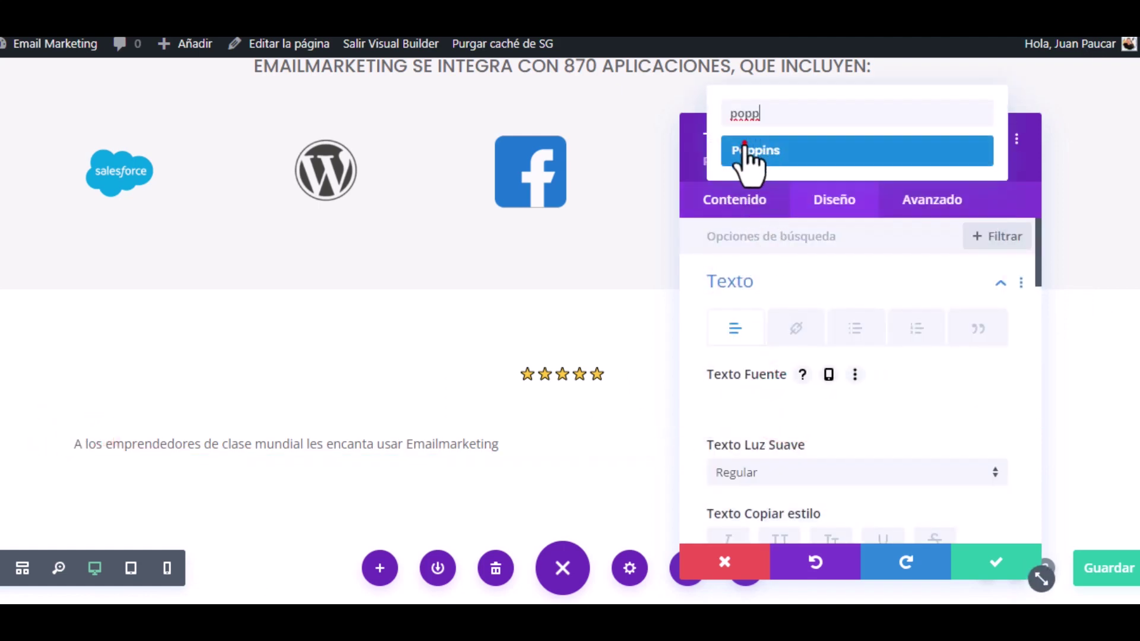
left_click(750, 155)
scroll(855, 416, "down", 1)
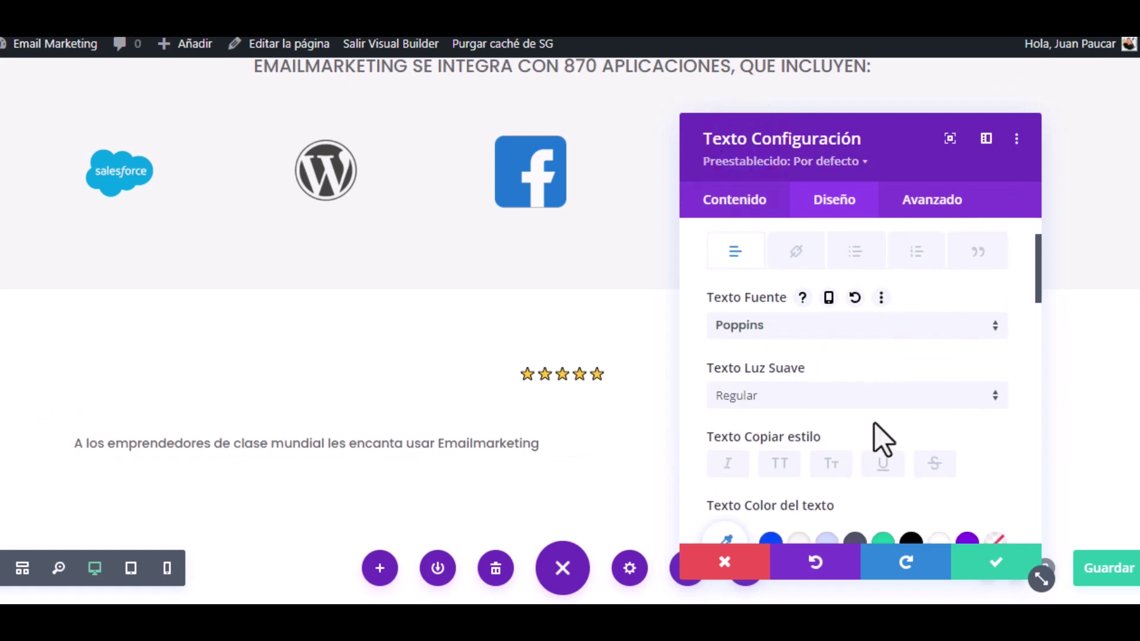
left_click(837, 381)
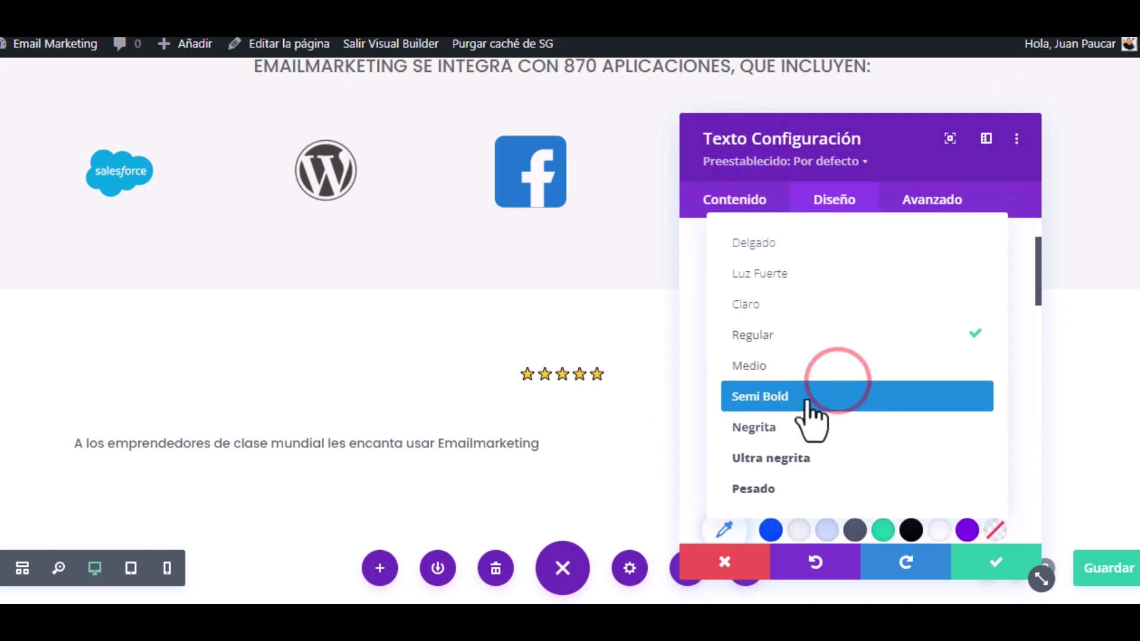
left_click(772, 457)
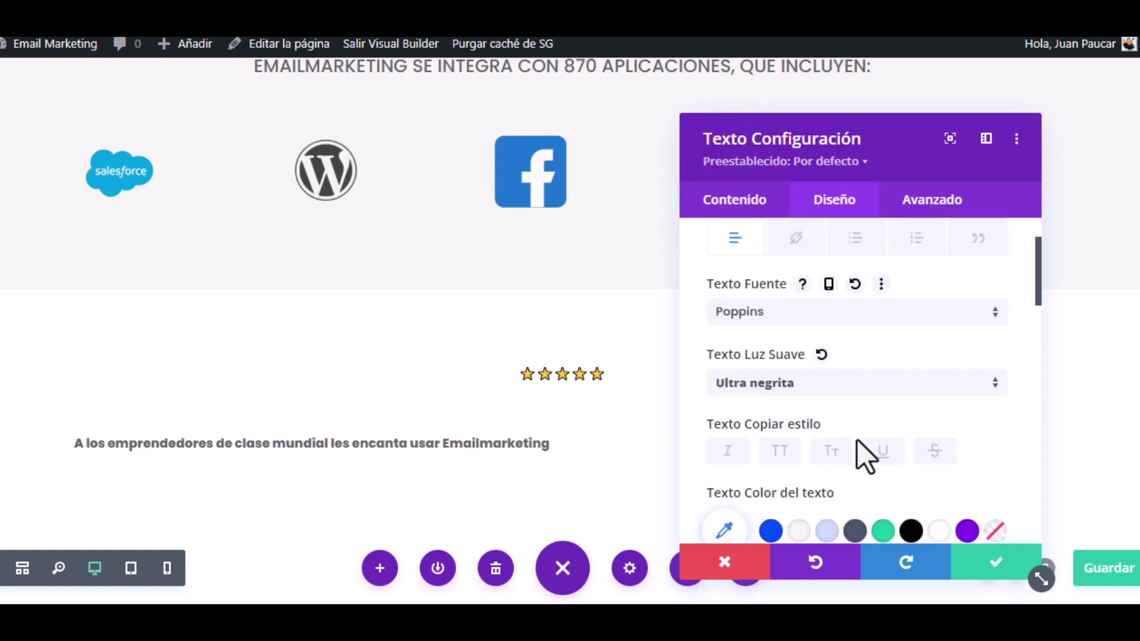
Step: Set the heading's text size to 25px and its colour to black (#000000)
scroll(876, 457, "down", 3)
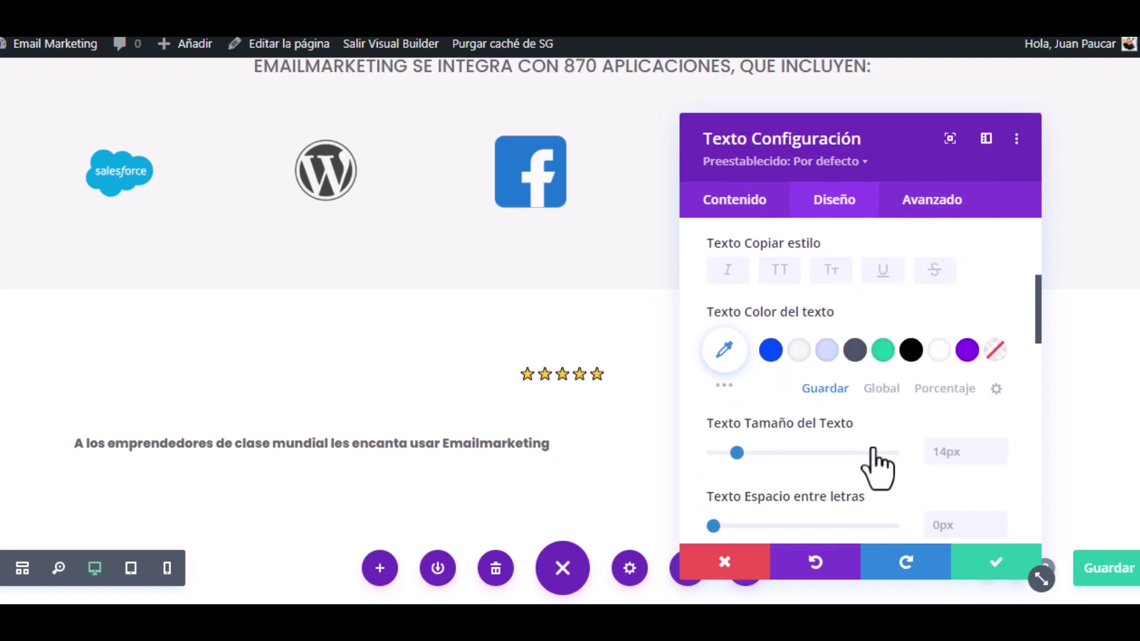
left_click(996, 445)
left_click(996, 445)
left_click(996, 445)
left_click(996, 446)
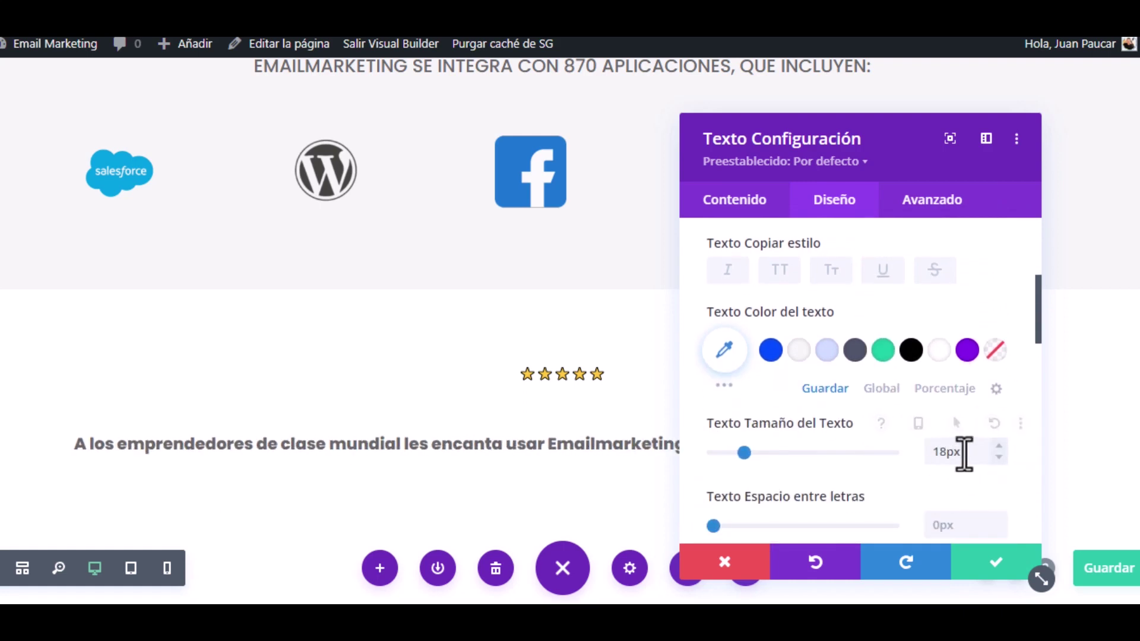
left_click(998, 447)
left_click(999, 448)
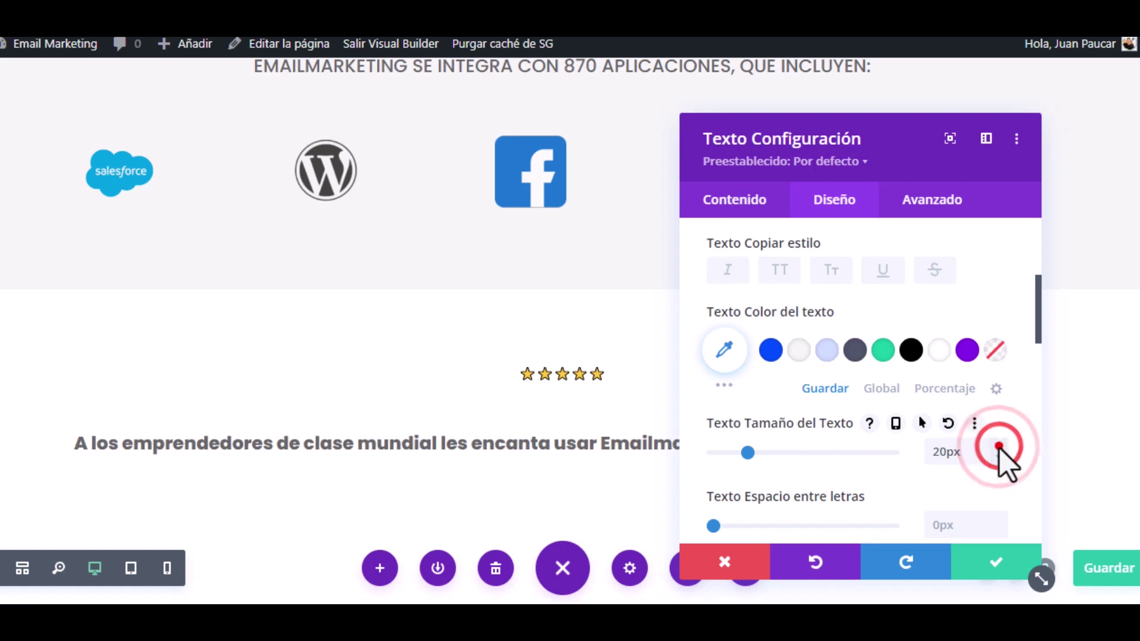
left_click(999, 448)
left_click(999, 447)
left_click(999, 448)
left_click(999, 447)
left_click(999, 447)
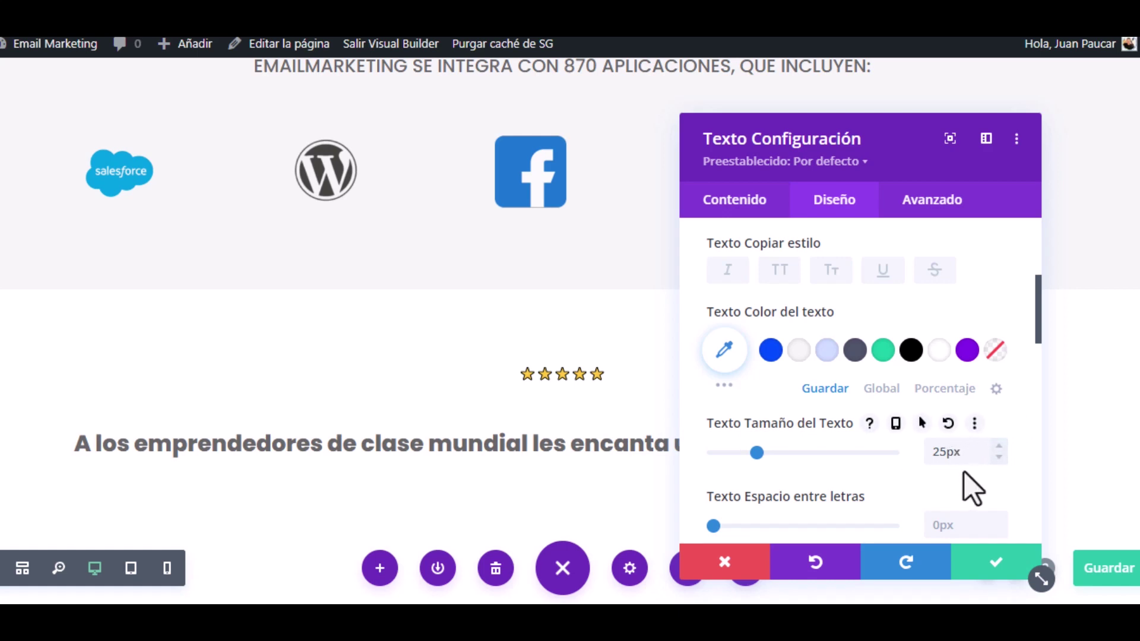
left_click(910, 350)
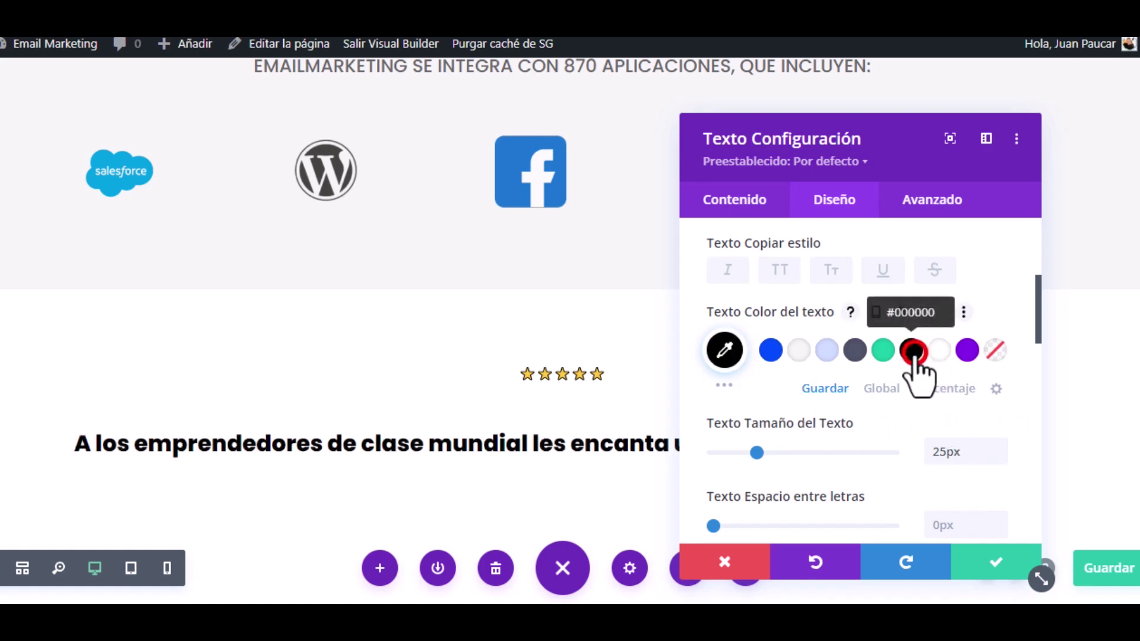
Step: Centre the heading text and save the Text module
scroll(882, 450, "down", 6)
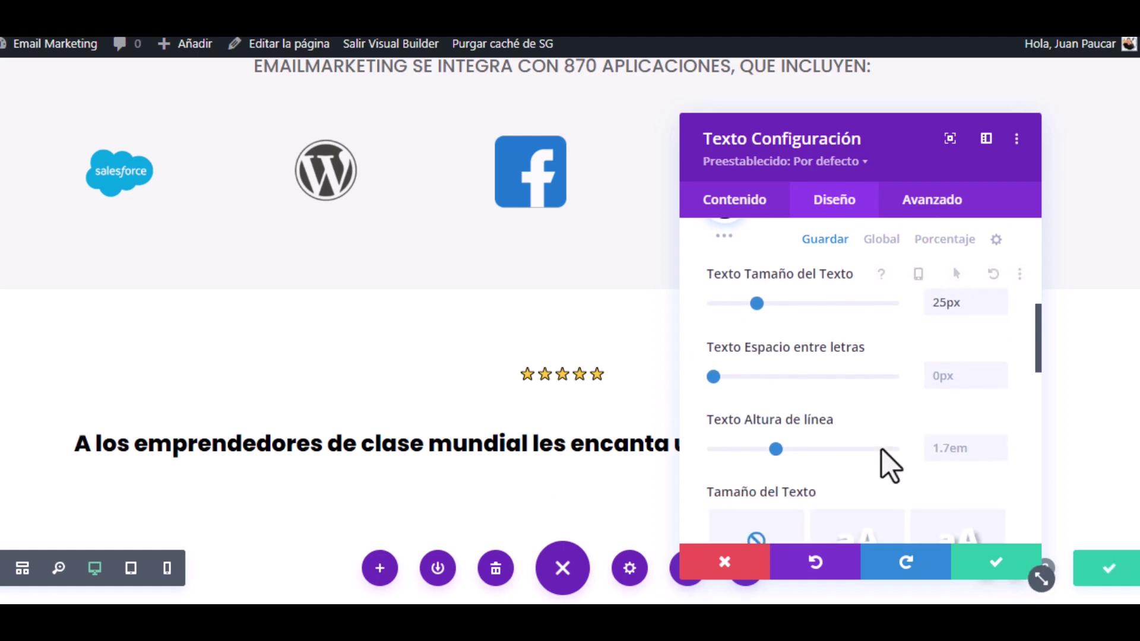
scroll(882, 448, "down", 2)
left_click(826, 392)
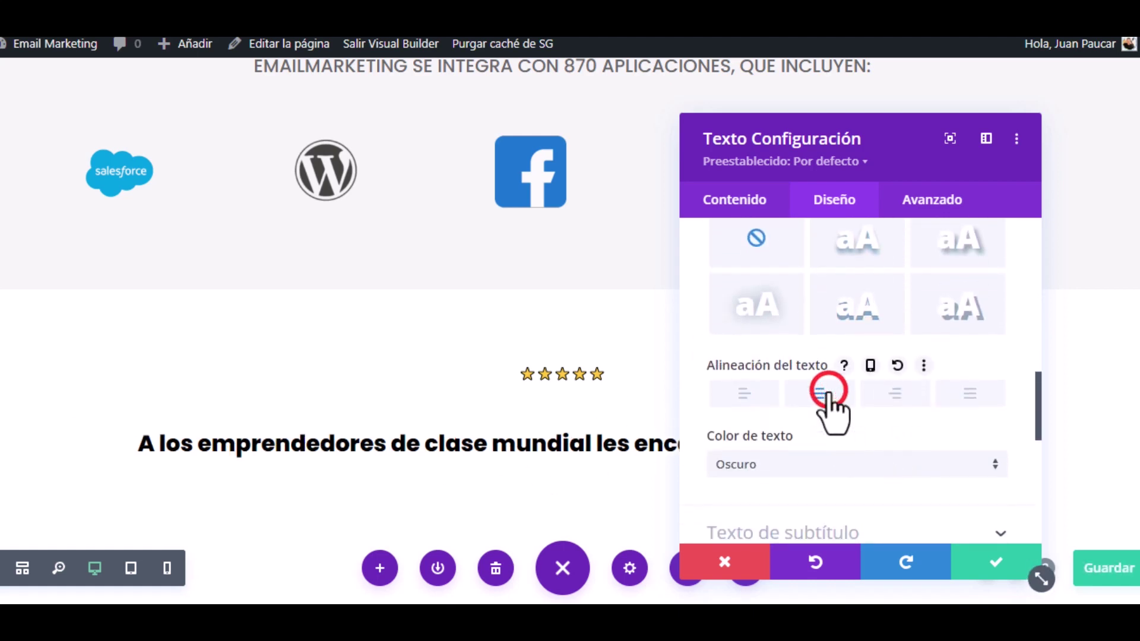
left_click(985, 561)
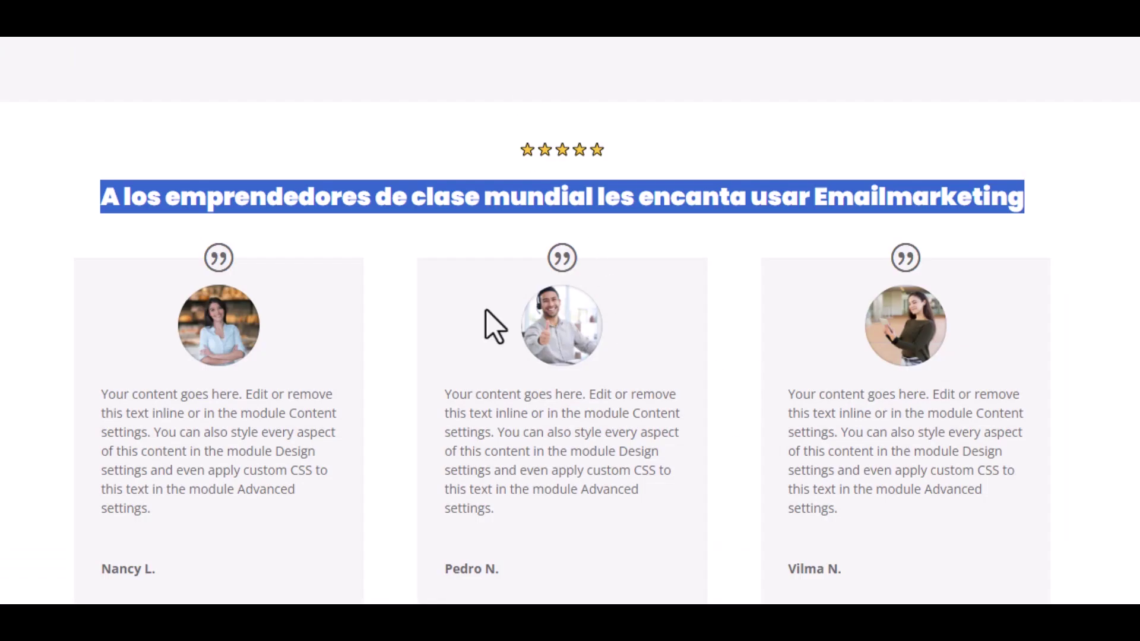
Step: Insert a three-column row below the testimonials heading and add a Recomendación module to its first column
left_click(373, 265)
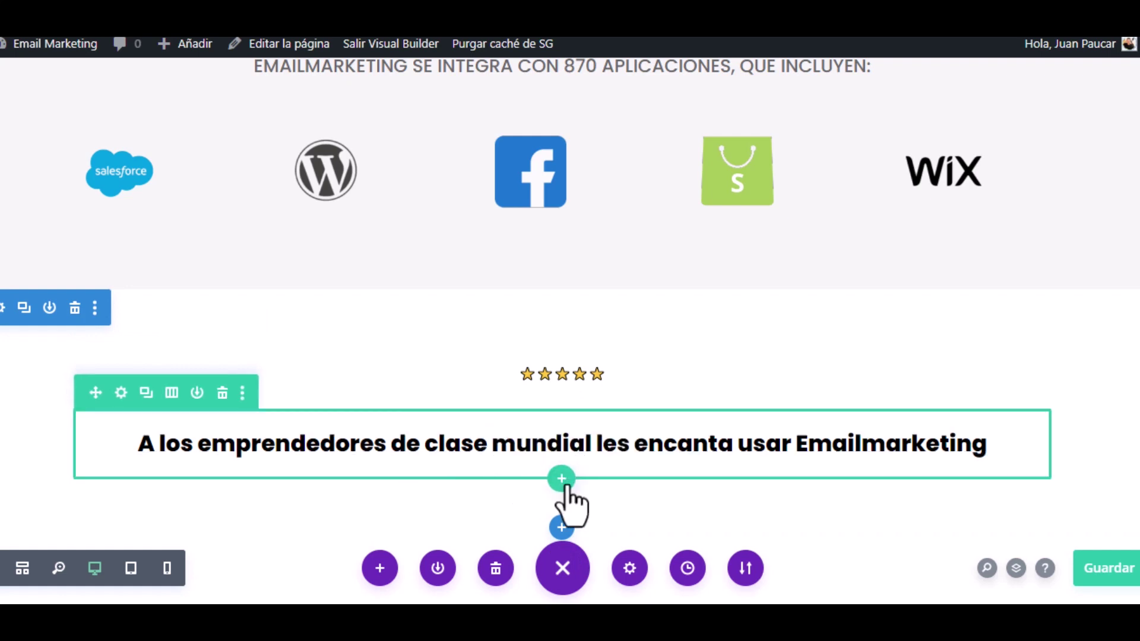
left_click(561, 481)
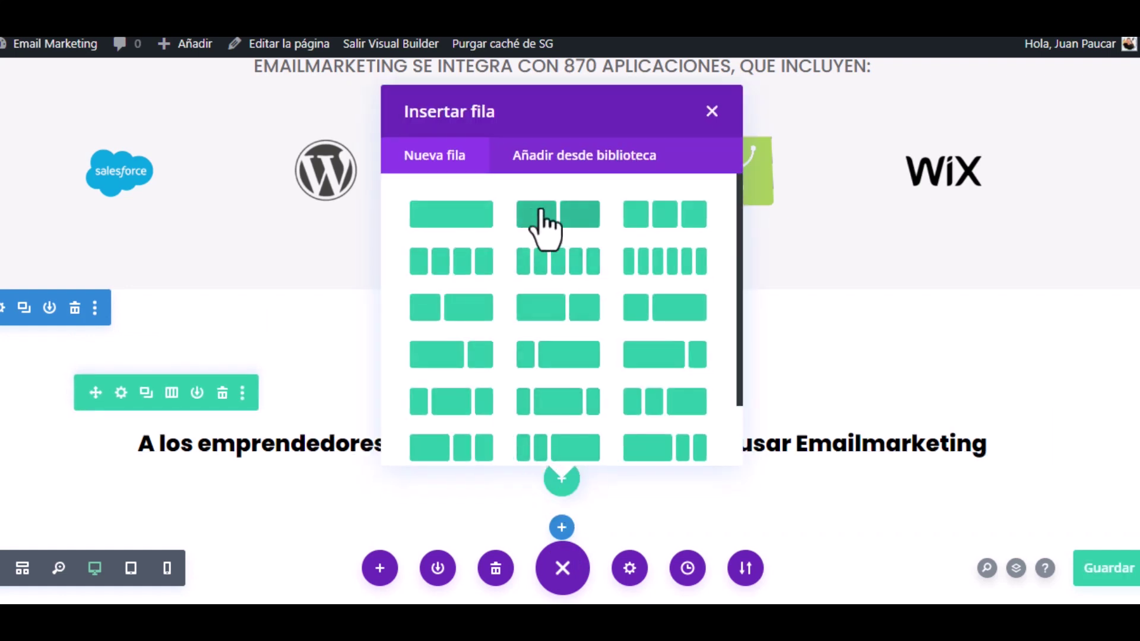
left_click(662, 211)
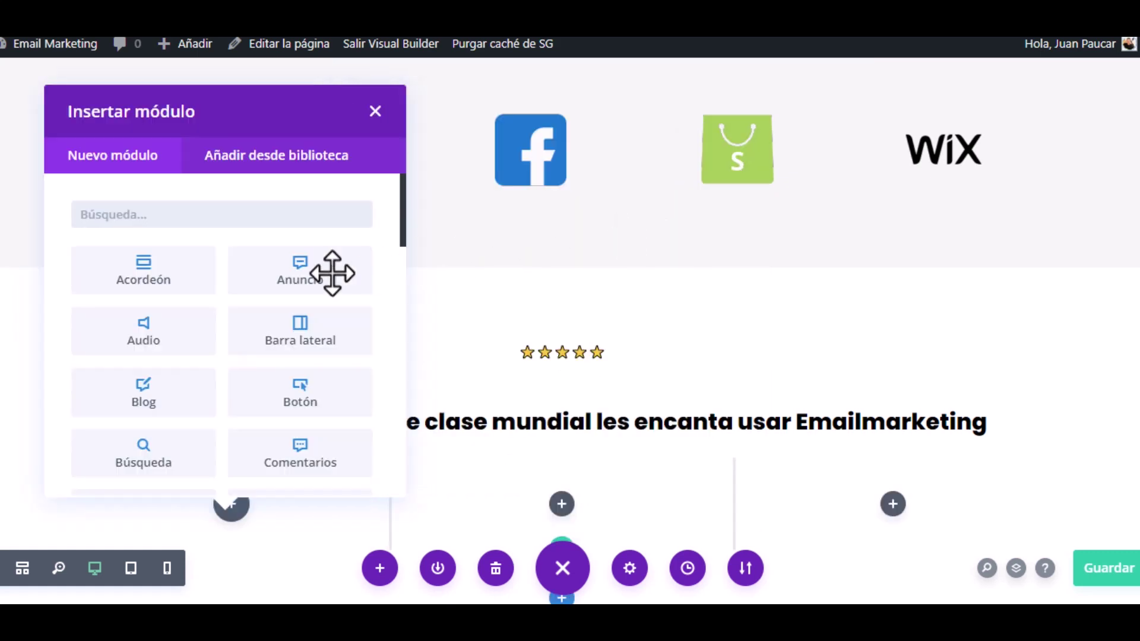
scroll(183, 362, "down", 2)
scroll(184, 358, "down", 8)
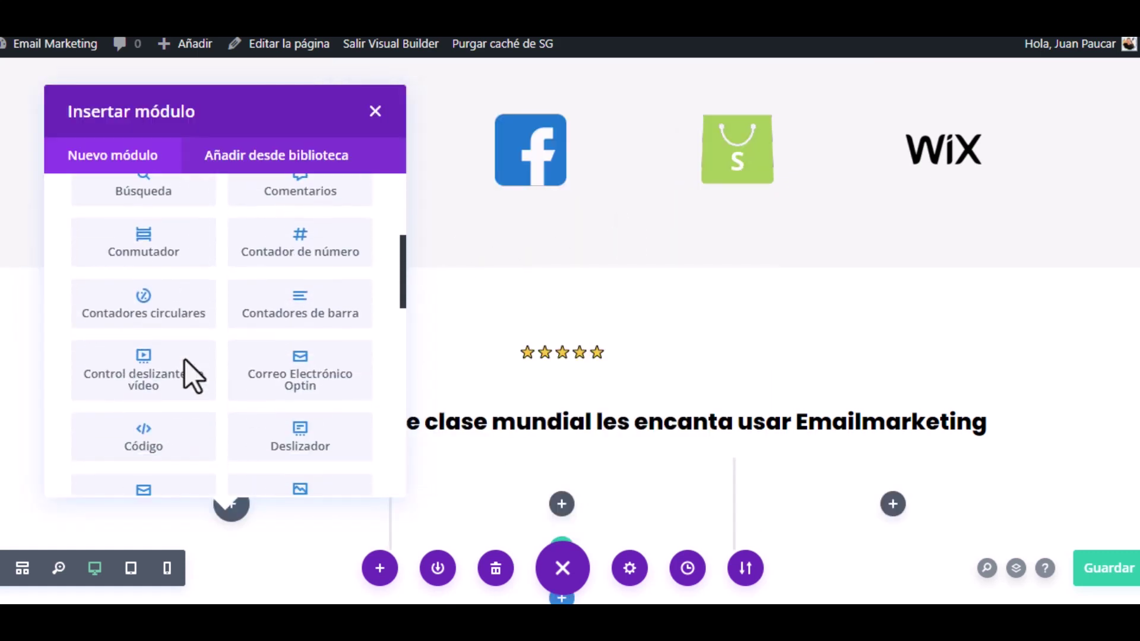
scroll(190, 305, "down", 5)
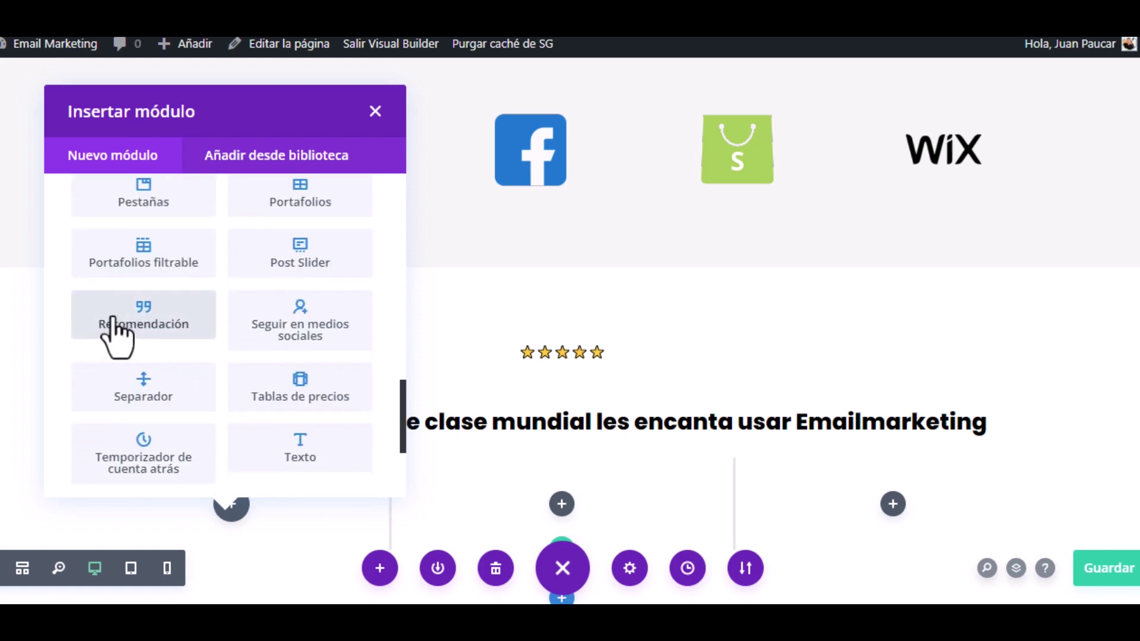
left_click(148, 309)
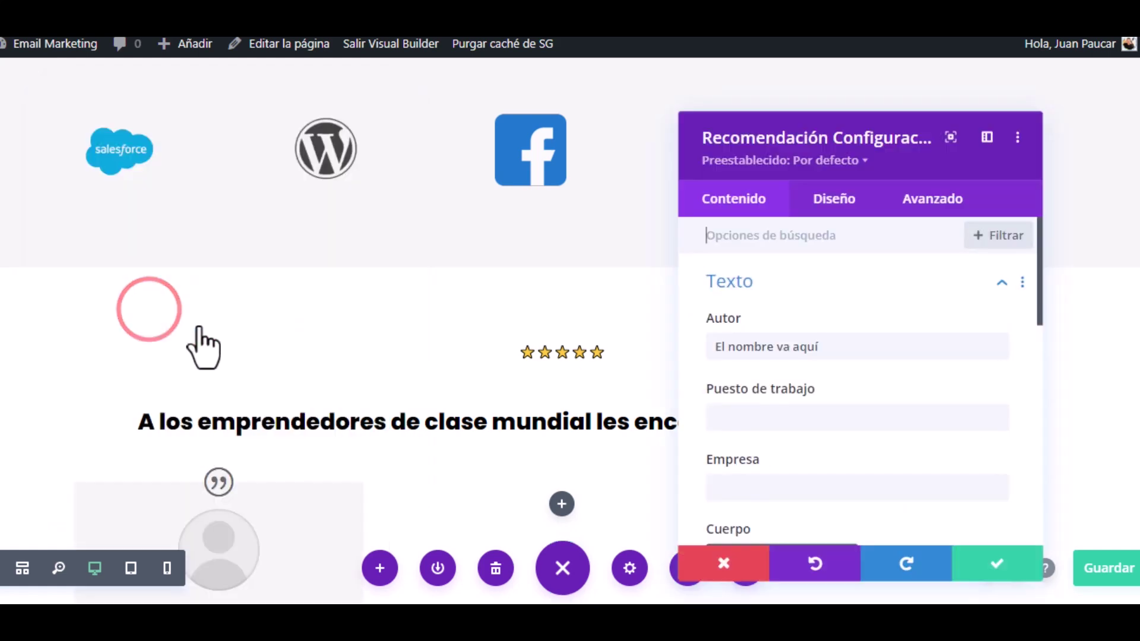
Step: Upload the images testimonios, testimonios (1) and testimonios (2), and use testimonios.png as the Recomendación module's image
scroll(312, 358, "down", 5)
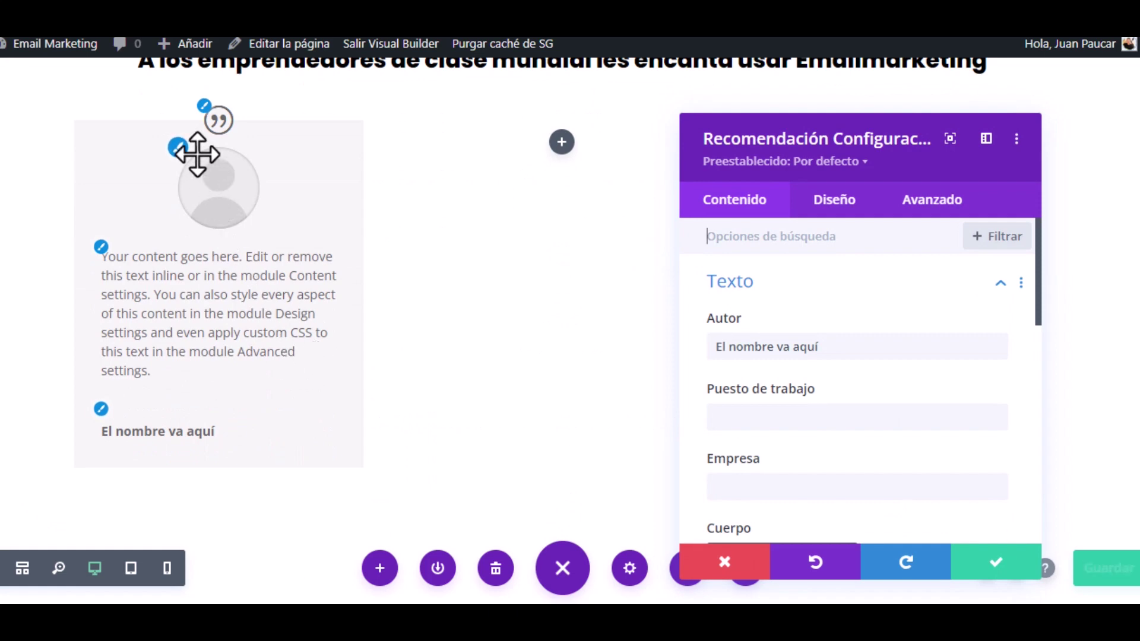
scroll(266, 201, "up", 2)
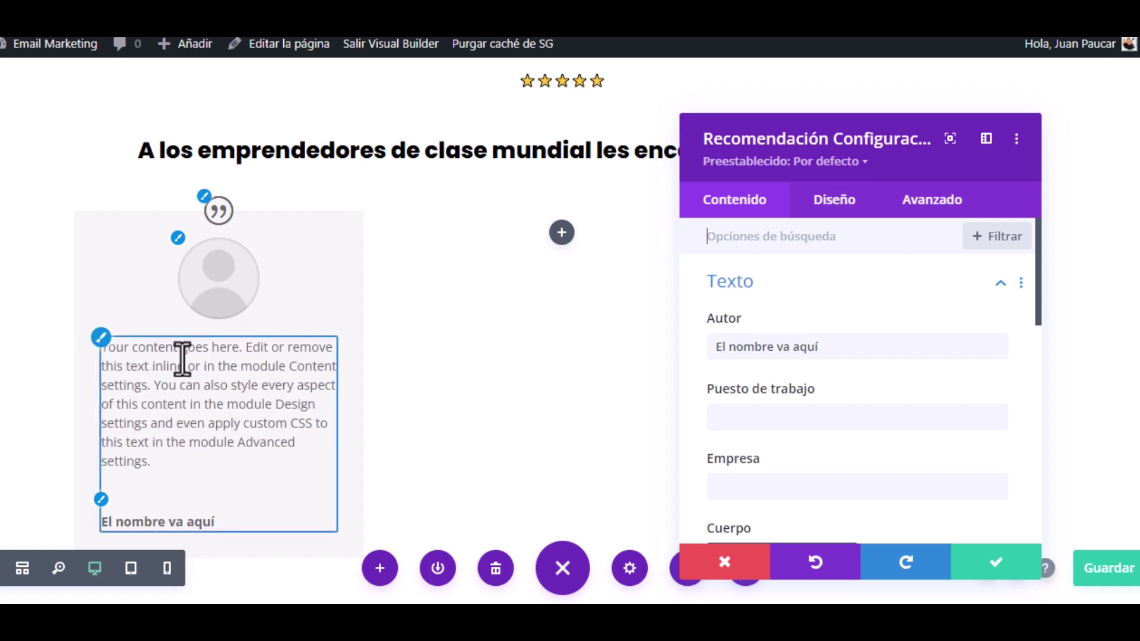
scroll(771, 362, "down", 2)
scroll(778, 368, "down", 4)
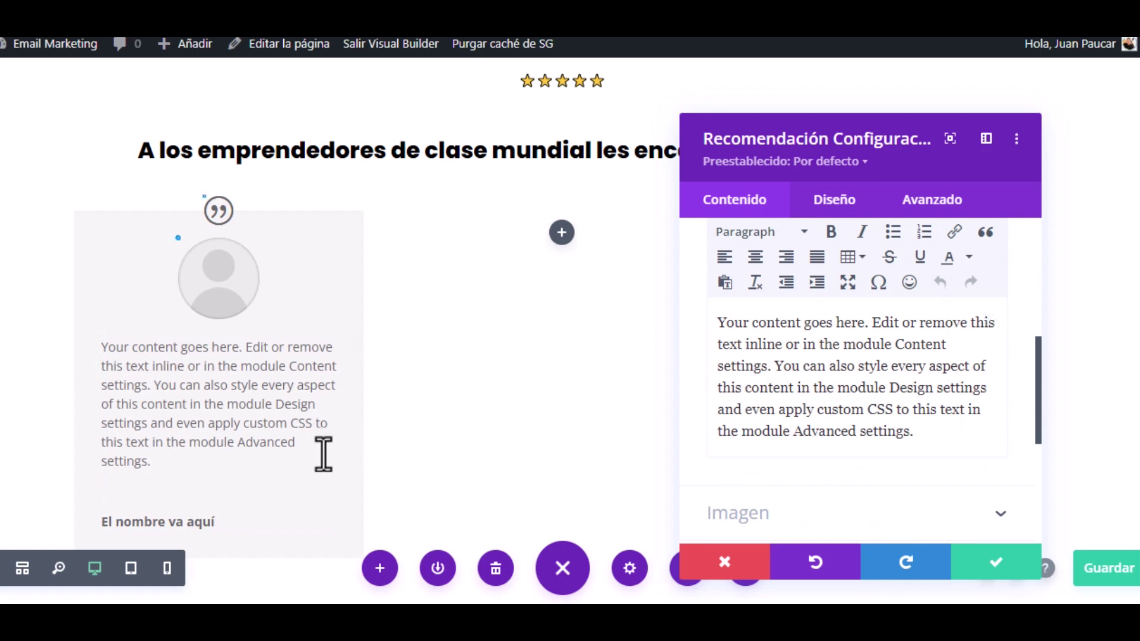
scroll(831, 400, "down", 3)
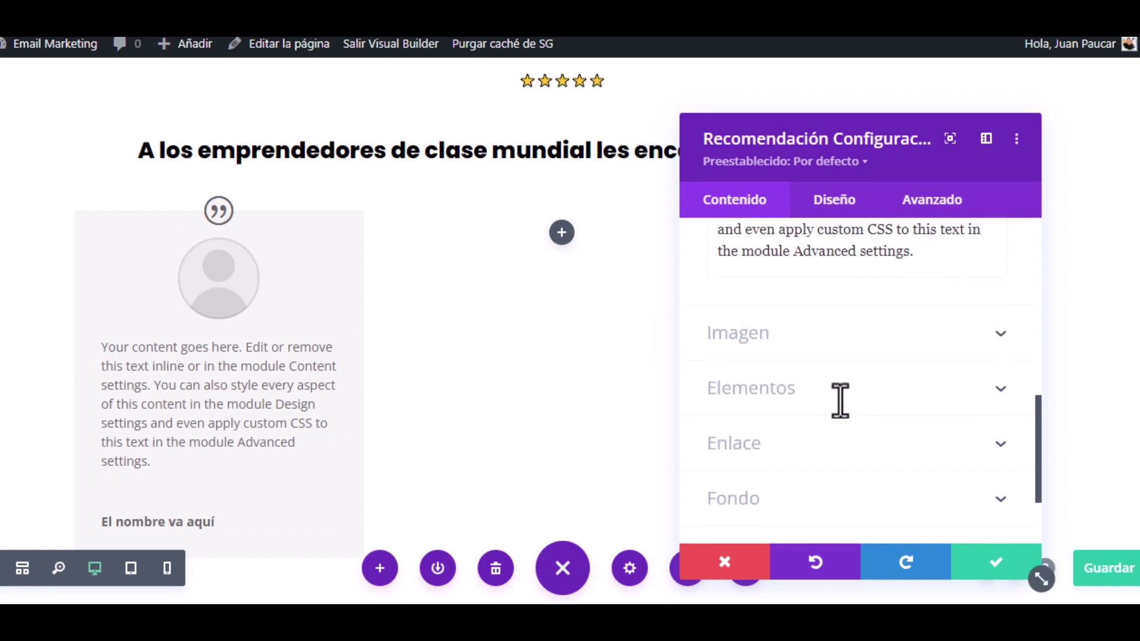
left_click(772, 337)
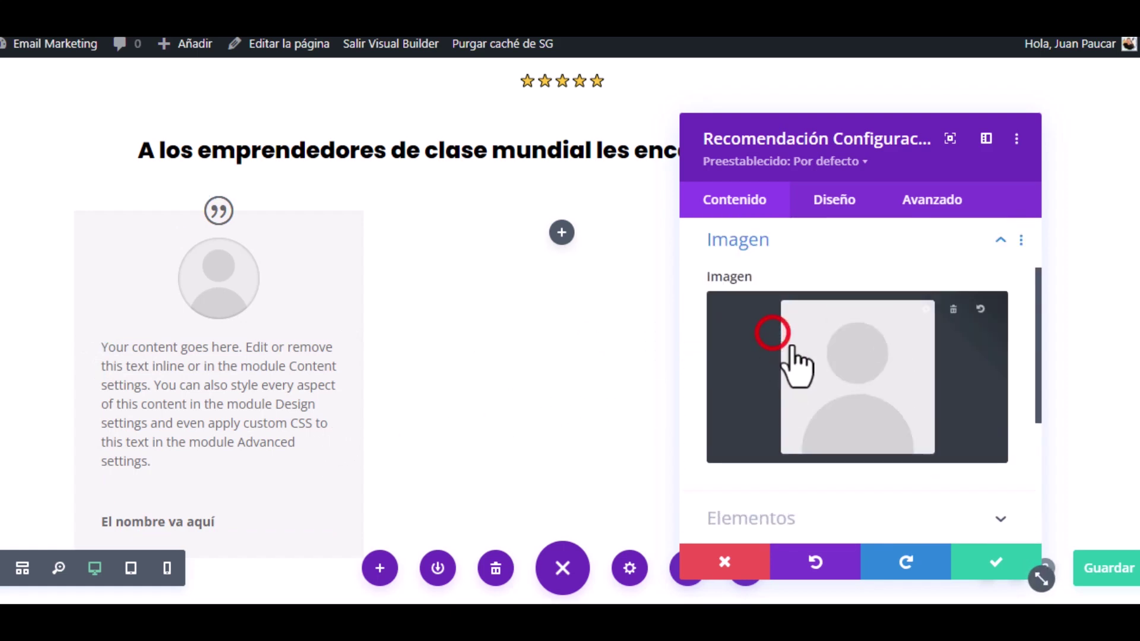
left_click(850, 386)
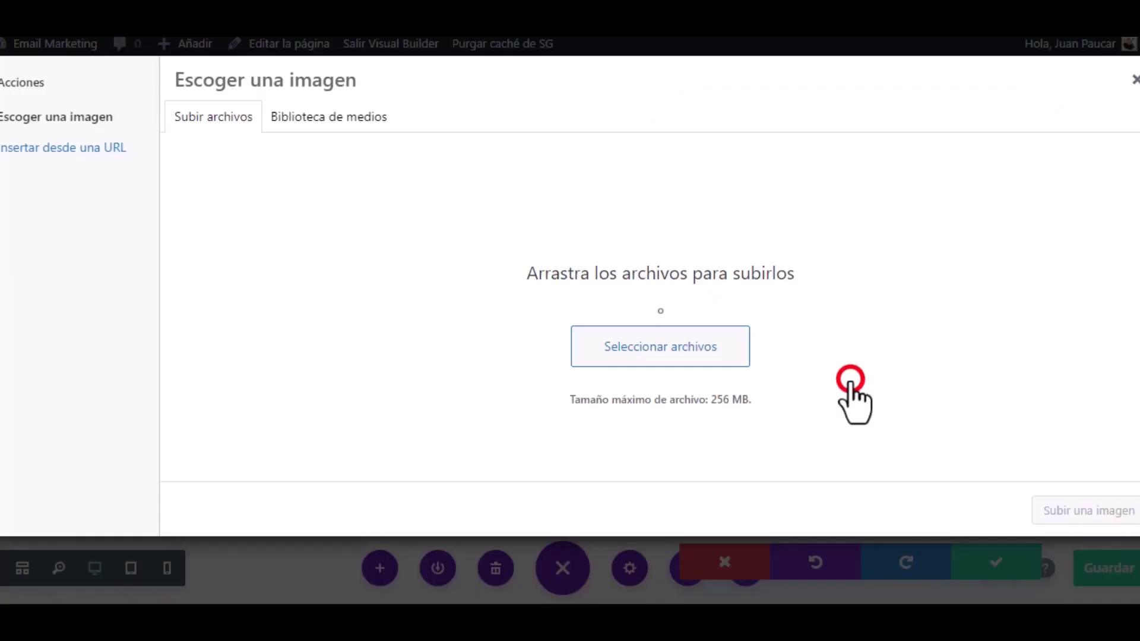
left_click(644, 344)
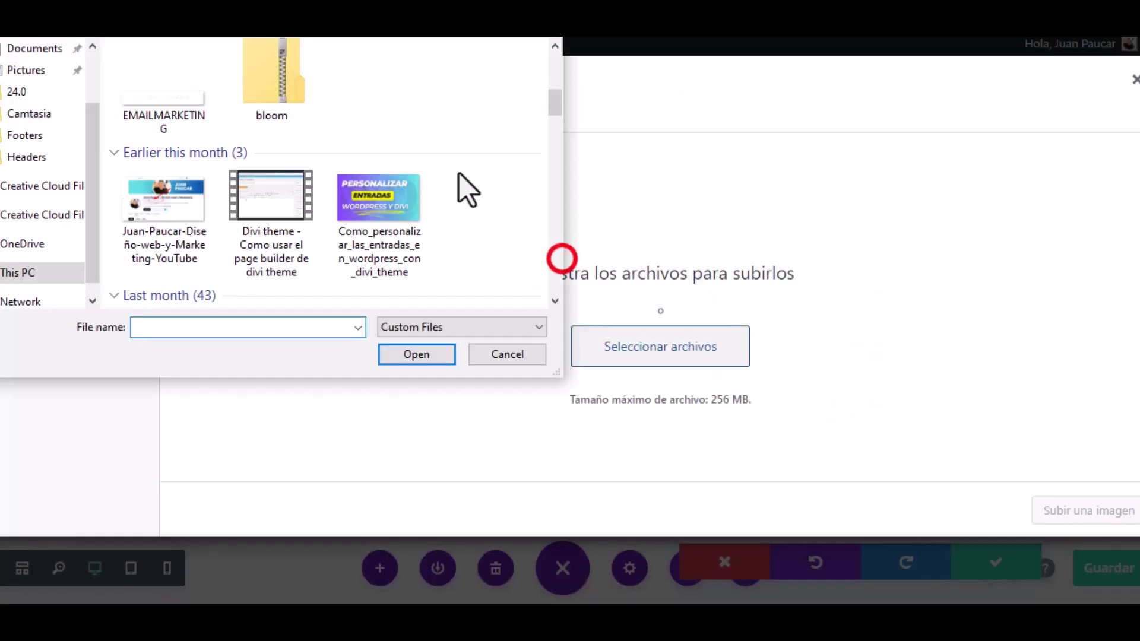
scroll(465, 181, "down", 3)
scroll(457, 178, "down", 2)
scroll(461, 191, "down", 2)
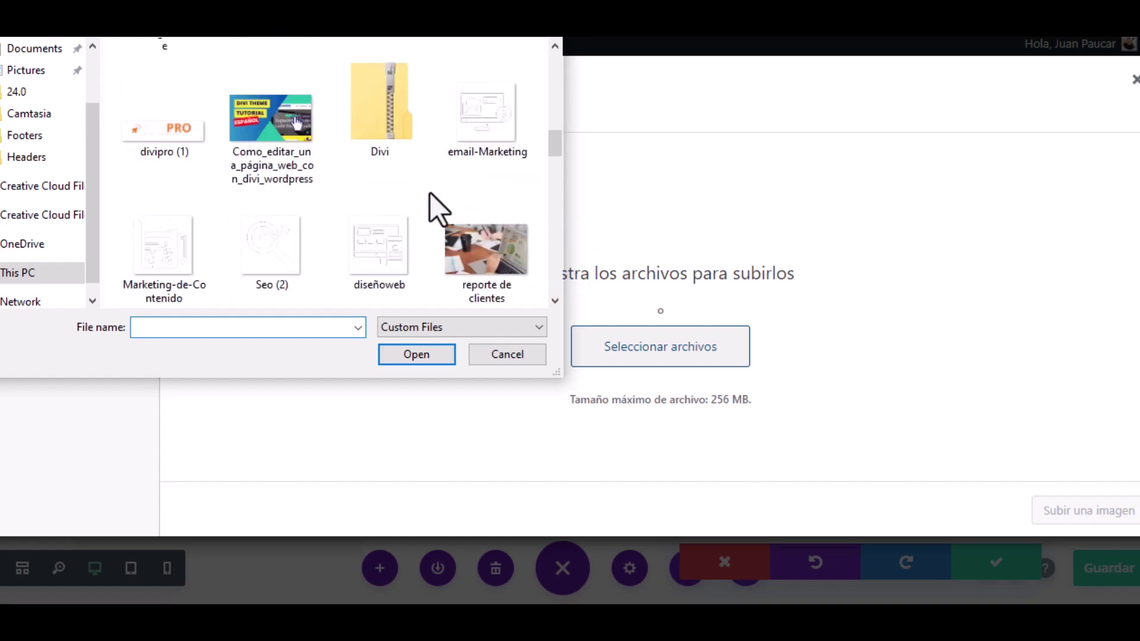
scroll(427, 199, "down", 4)
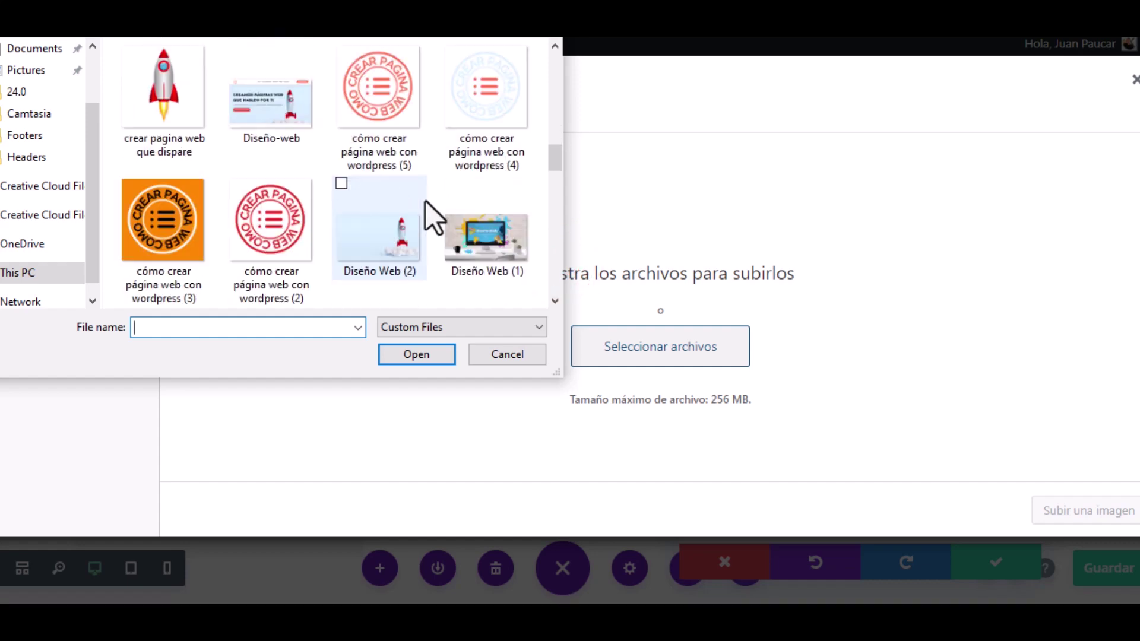
scroll(426, 201, "down", 2)
scroll(425, 201, "down", 10)
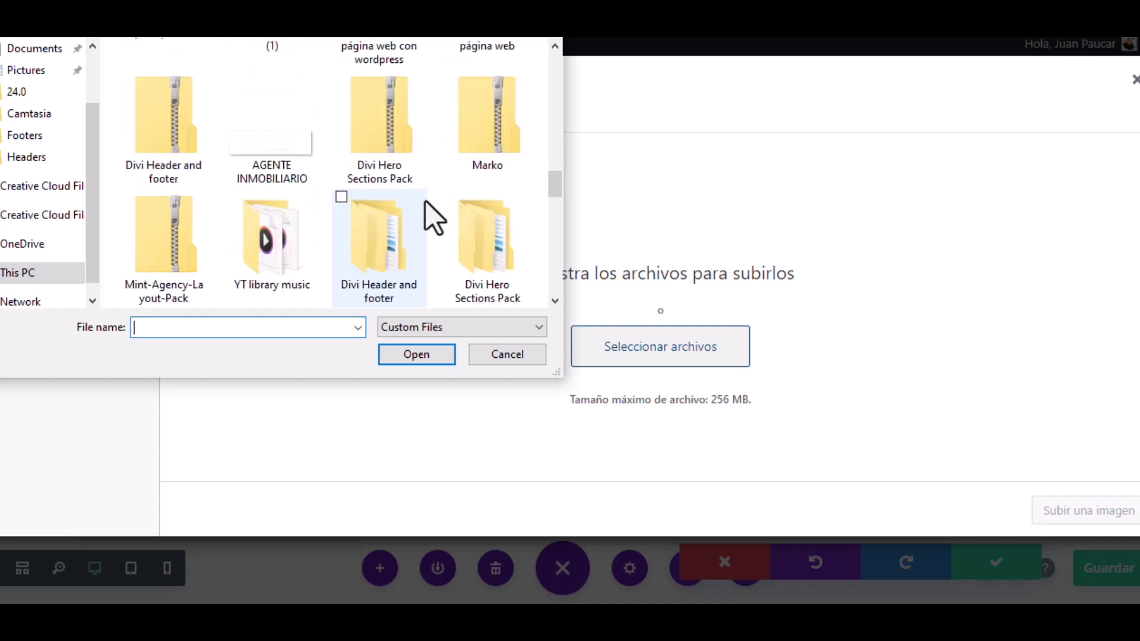
scroll(426, 201, "down", 3)
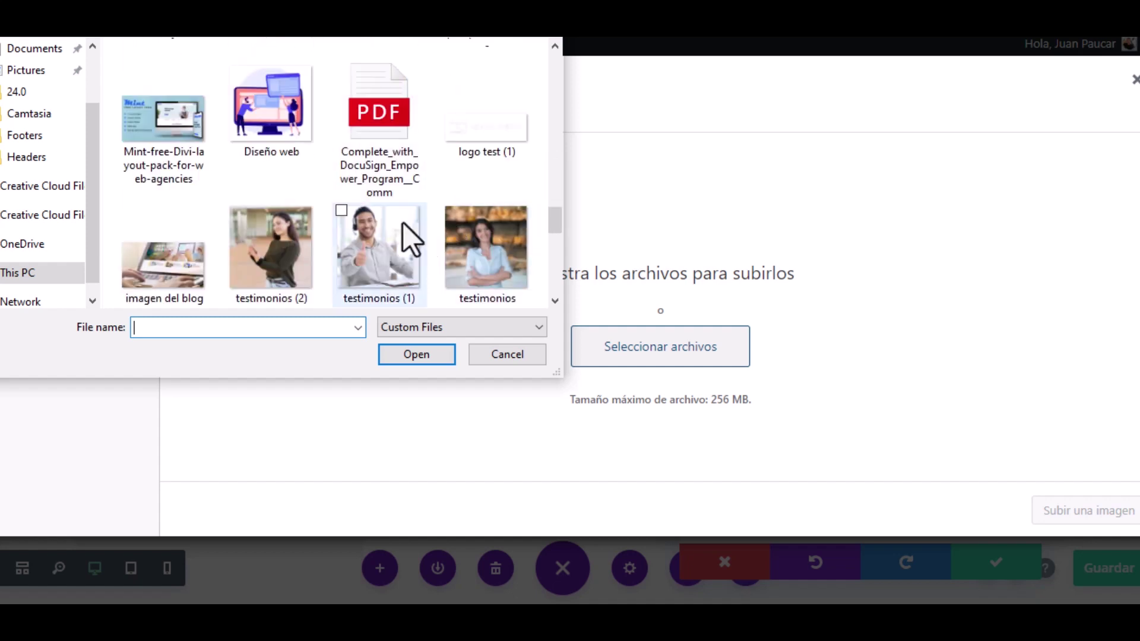
left_click(234, 212)
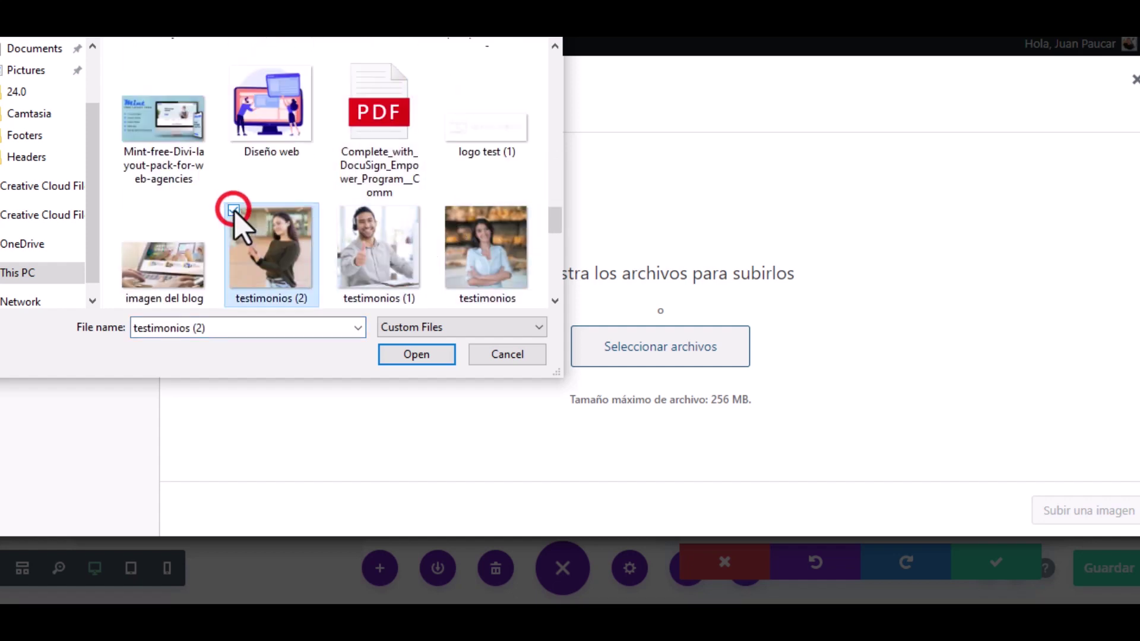
left_click(339, 208)
left_click(449, 211)
left_click(413, 355)
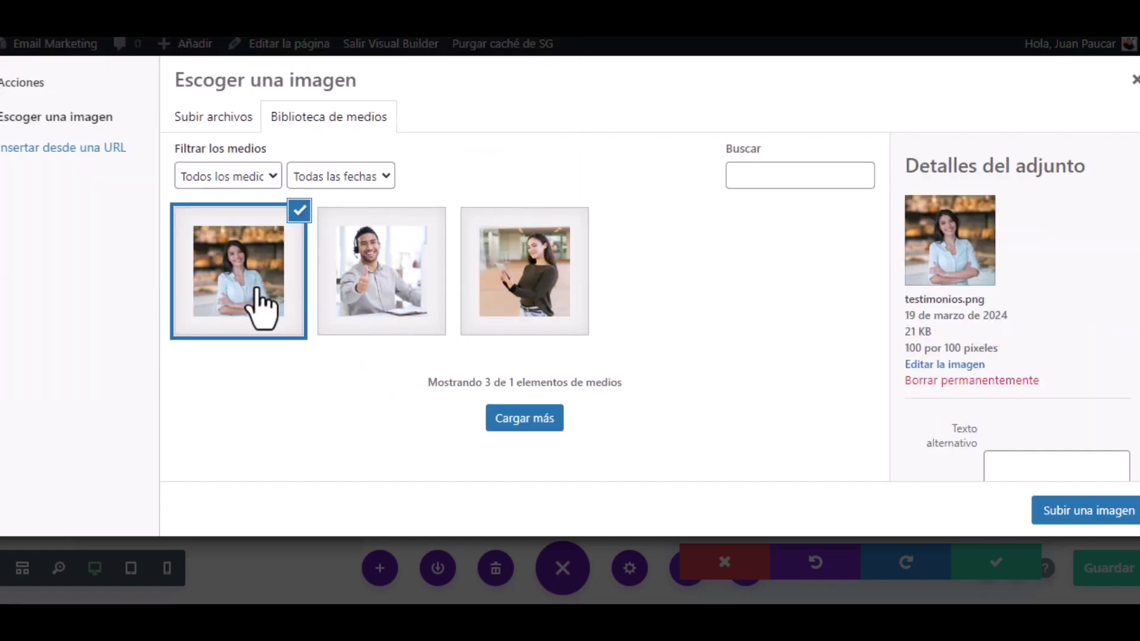
left_click(1101, 514)
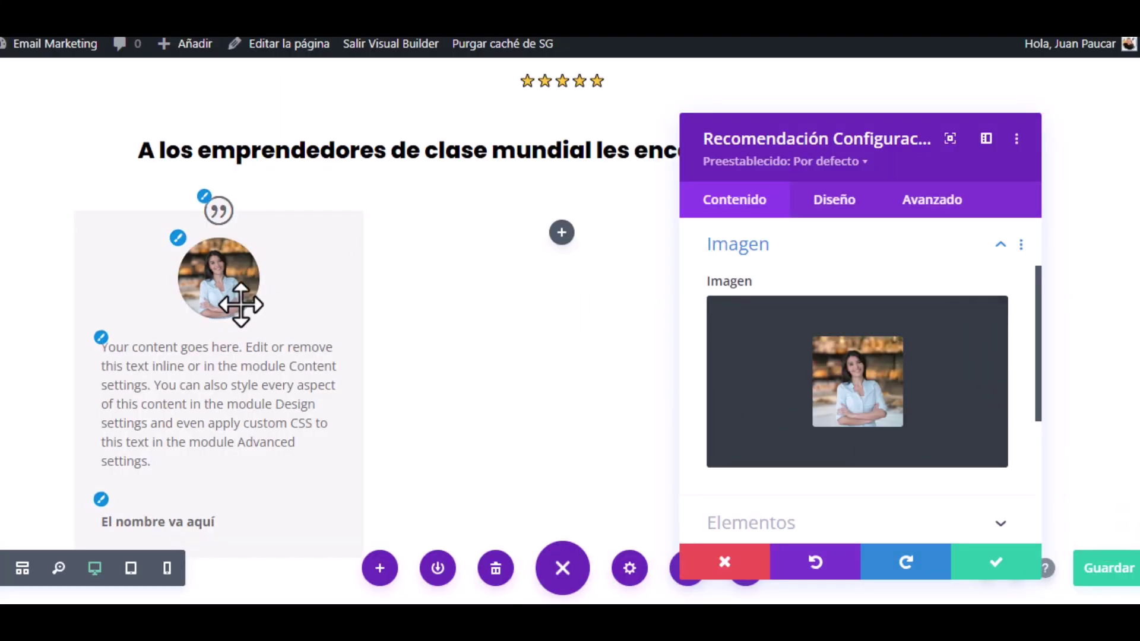
Step: Replace the testimonial's placeholder author with the first customer's name from the reference page and save the module
scroll(237, 296, "down", 2)
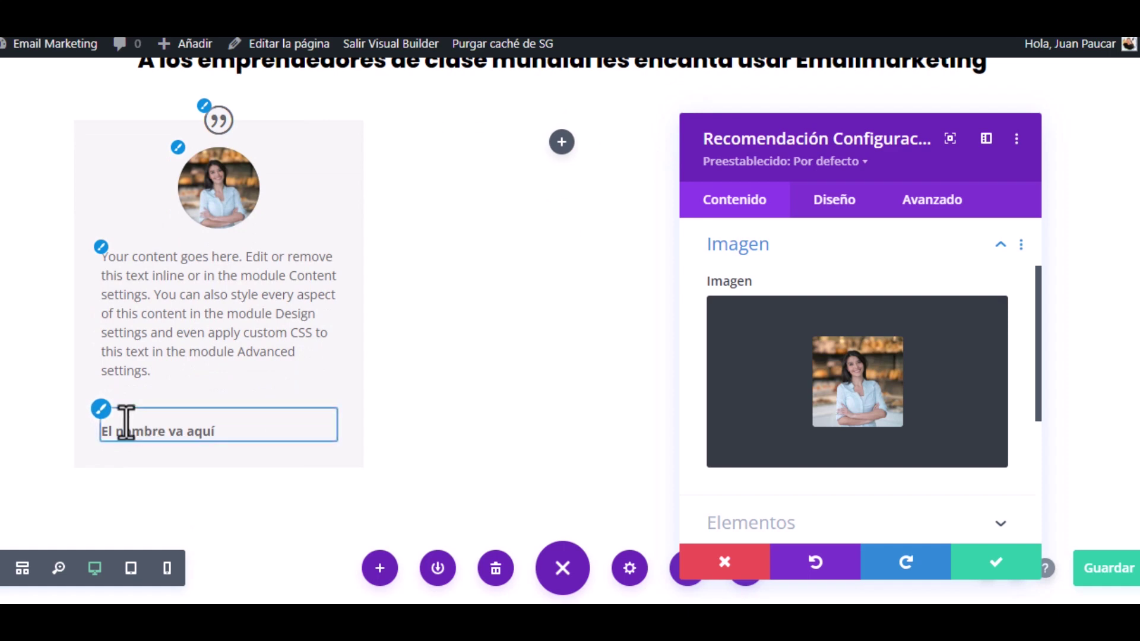
left_click(744, 200)
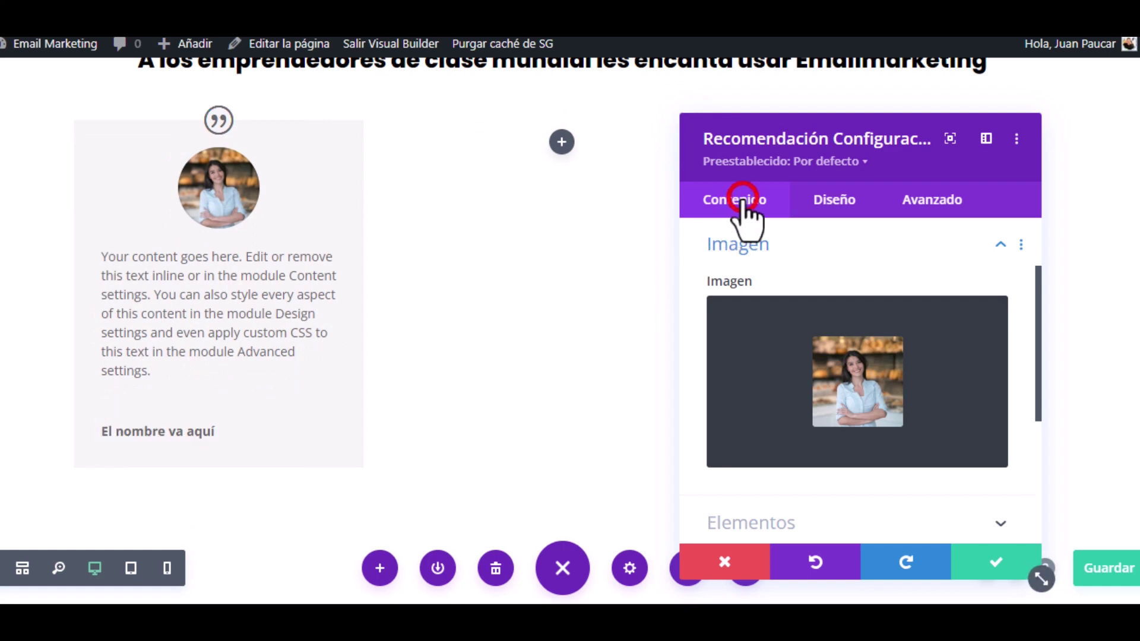
left_click(768, 240)
scroll(819, 324, "up", 2)
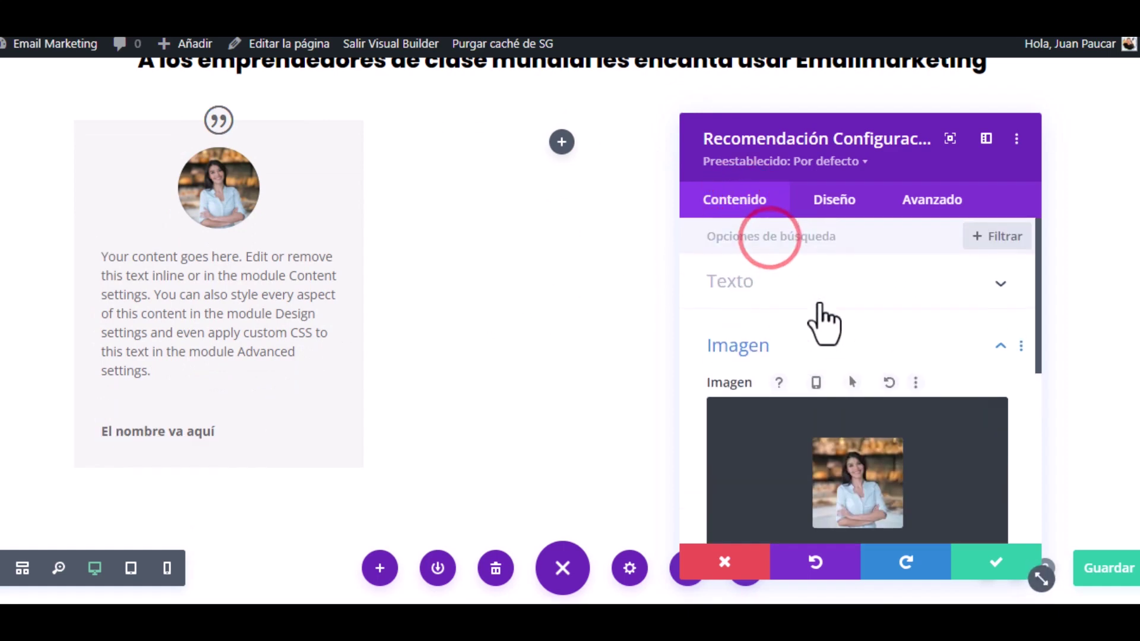
left_click(790, 291)
triple_click(771, 348)
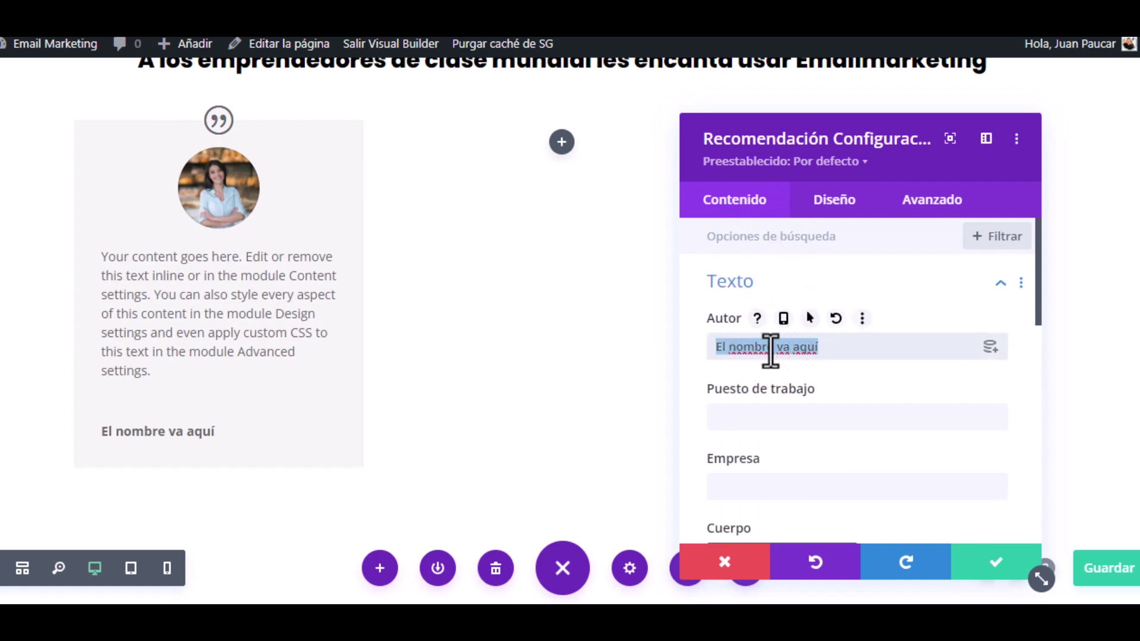
type("Nancy L.")
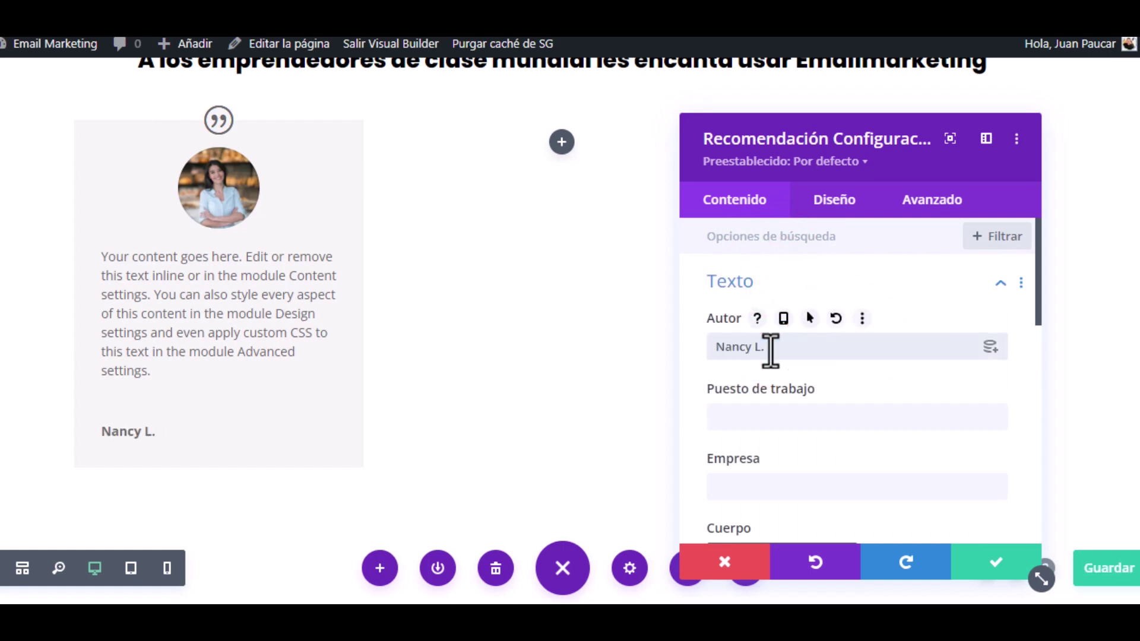
left_click(998, 558)
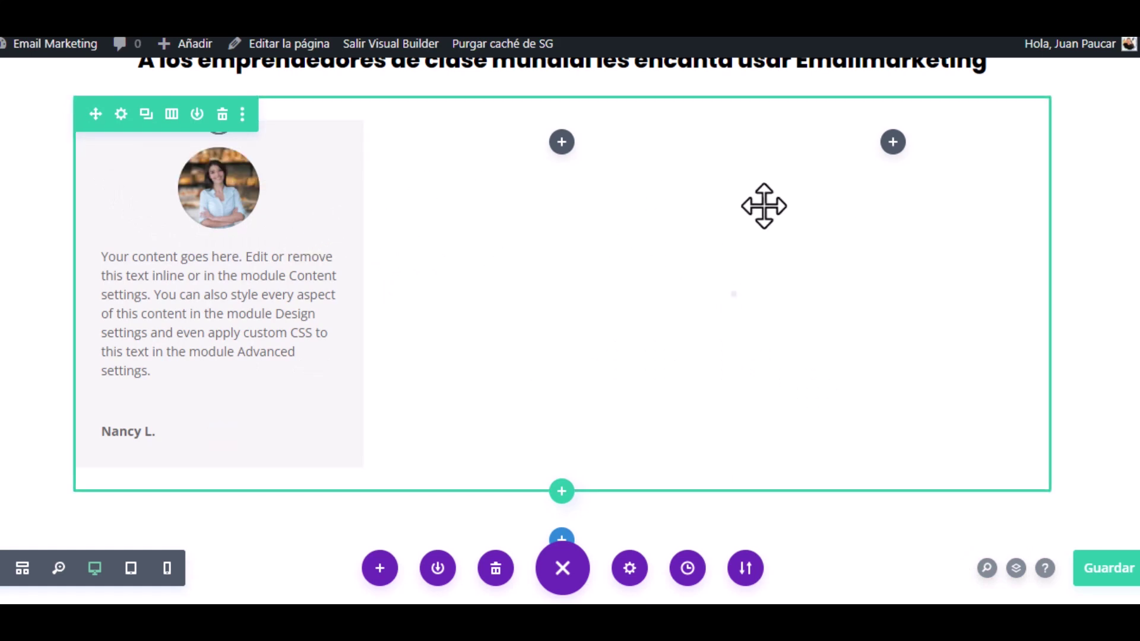
Step: Add a regular section below the testimonials with a single-column row containing a Text module
scroll(644, 413, "up", 1)
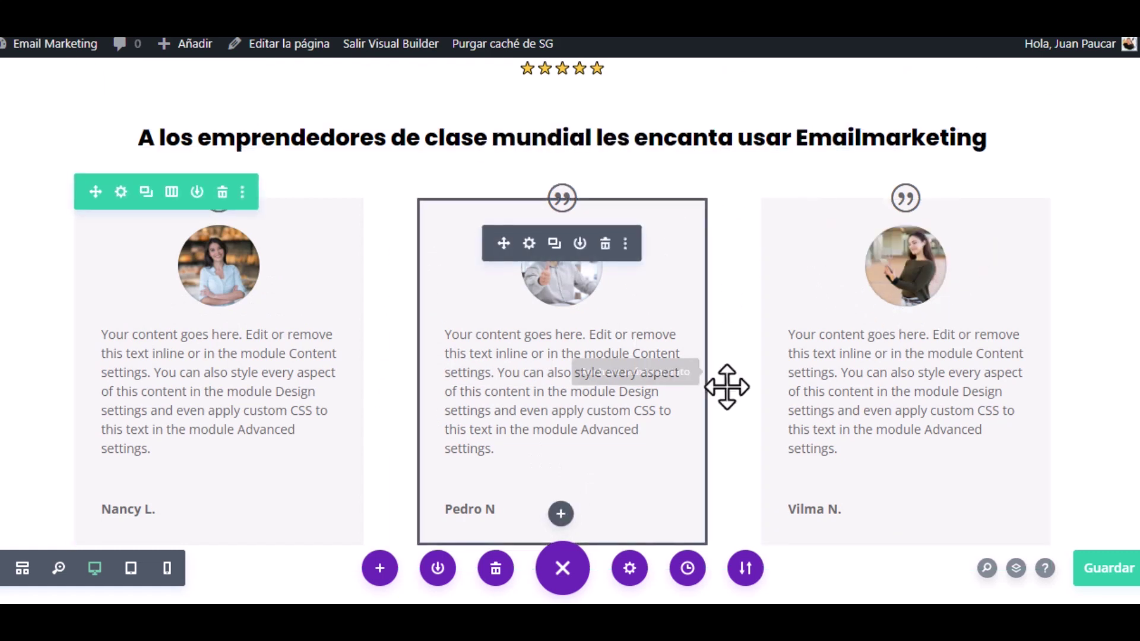
scroll(729, 389, "down", 2)
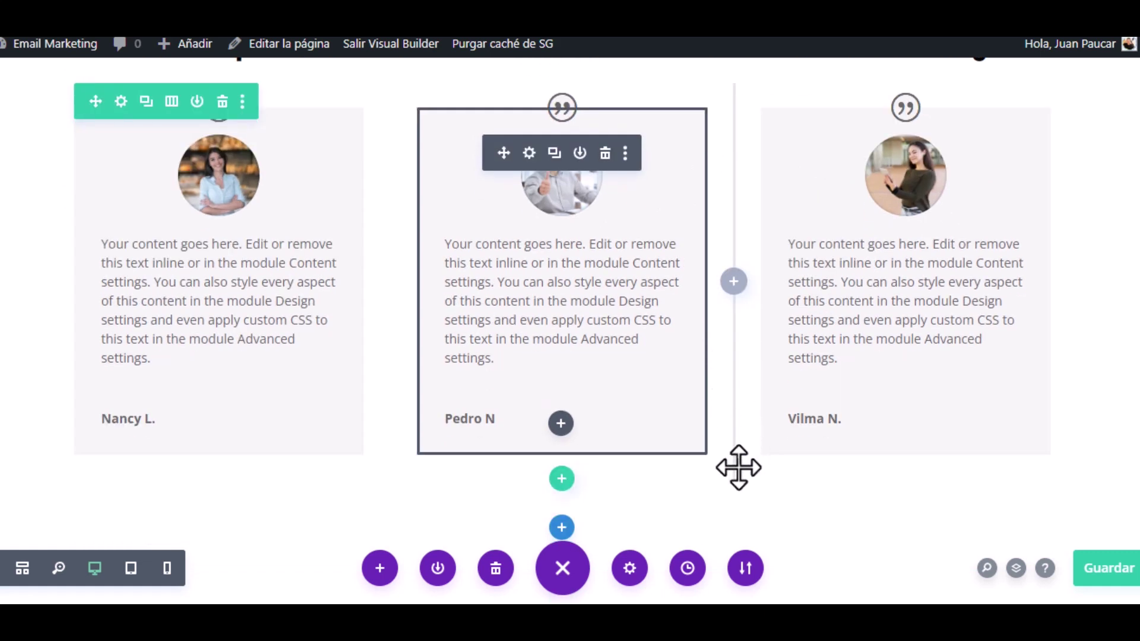
left_click(561, 529)
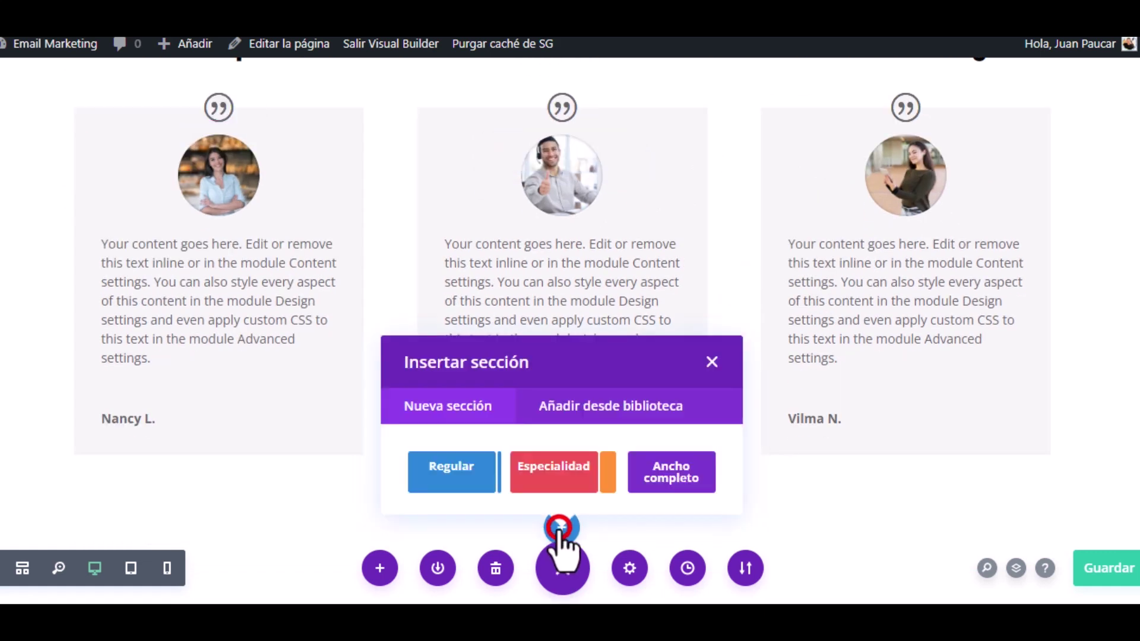
left_click(450, 478)
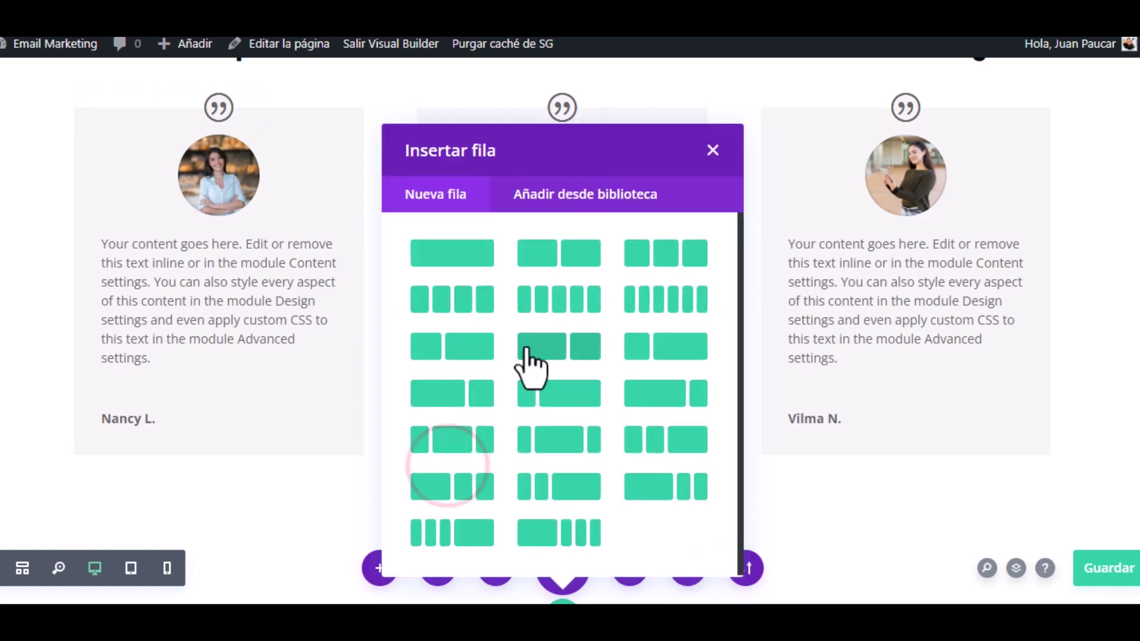
left_click(449, 260)
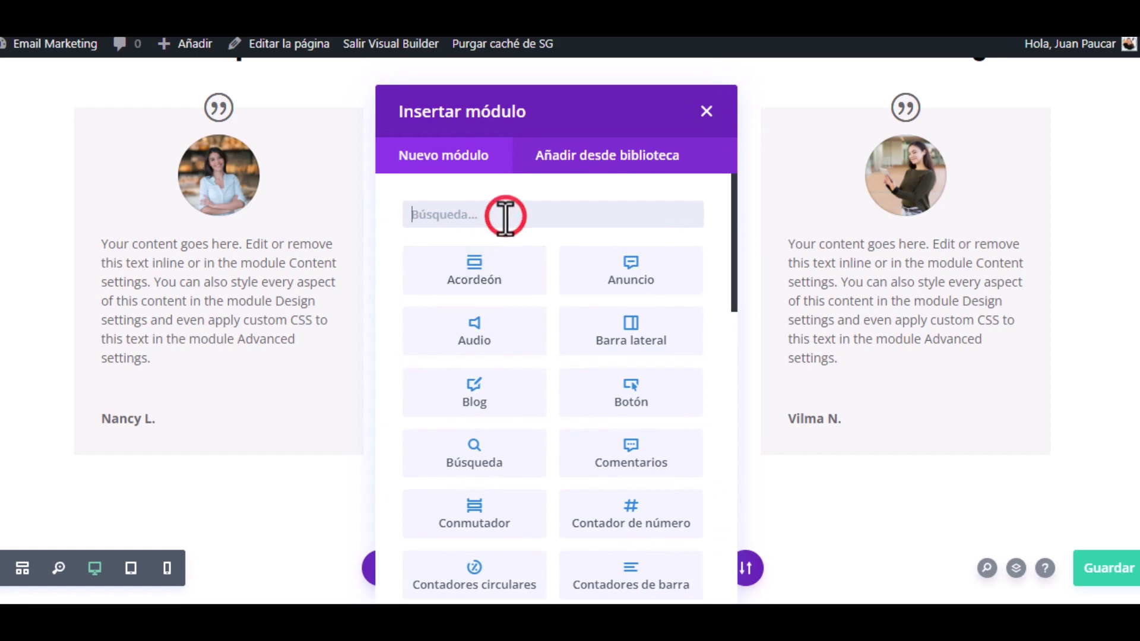
type("tex")
left_click(493, 264)
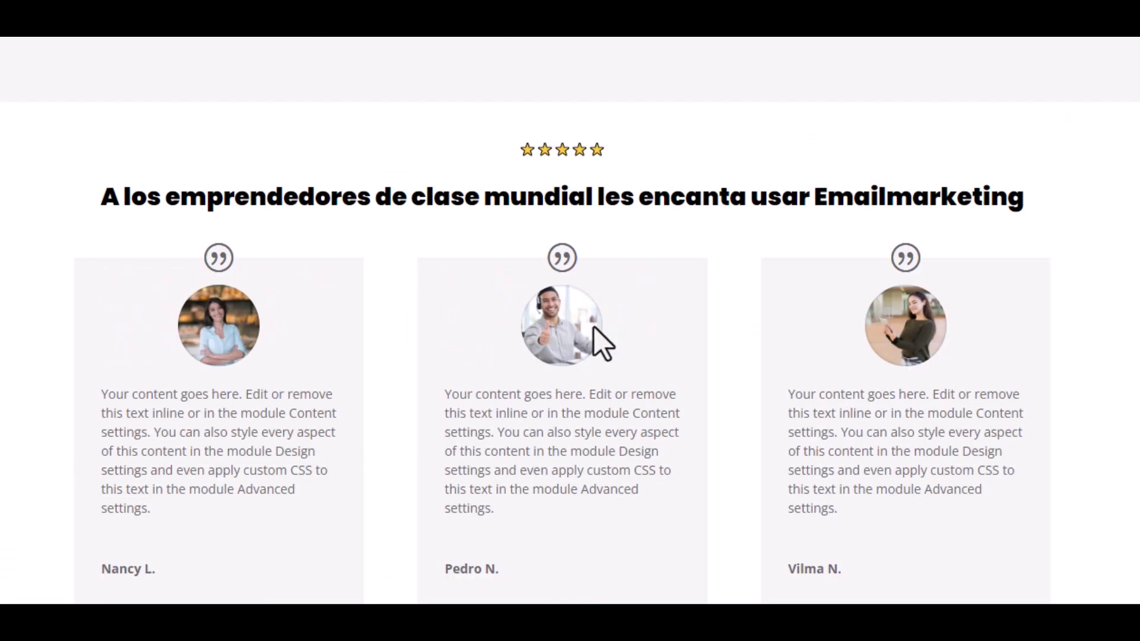
Step: Copy the "Preguntas frecuentes" heading from the reference page and paste it over the Text module's placeholder body as plain code text
scroll(593, 326, "down", 8)
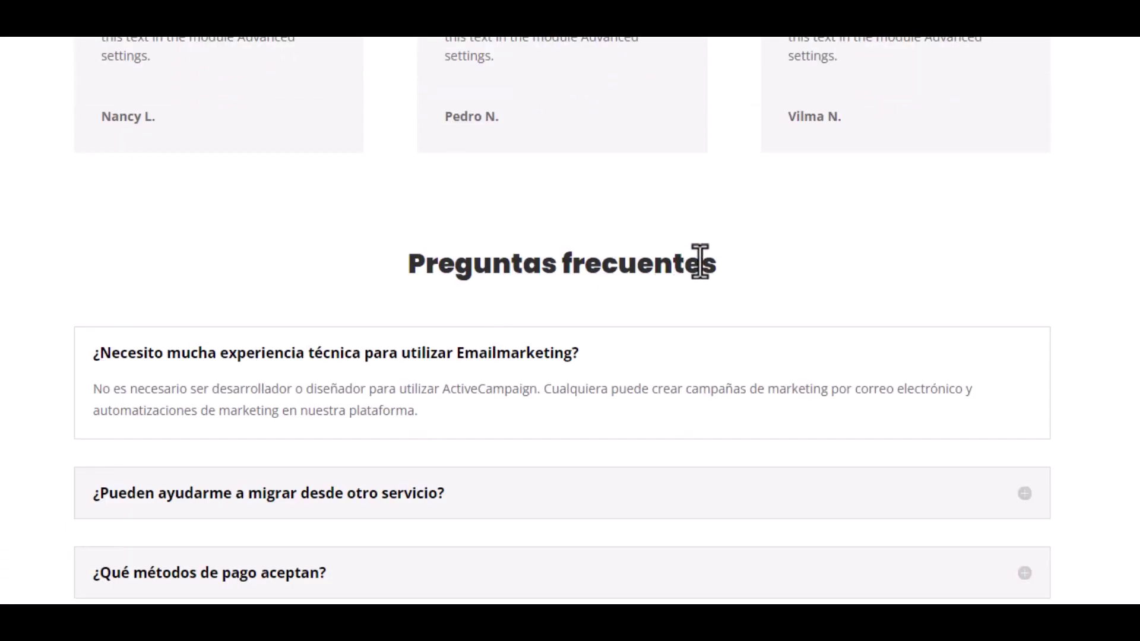
left_click_drag(727, 265, 410, 285)
key("ctrl+c")
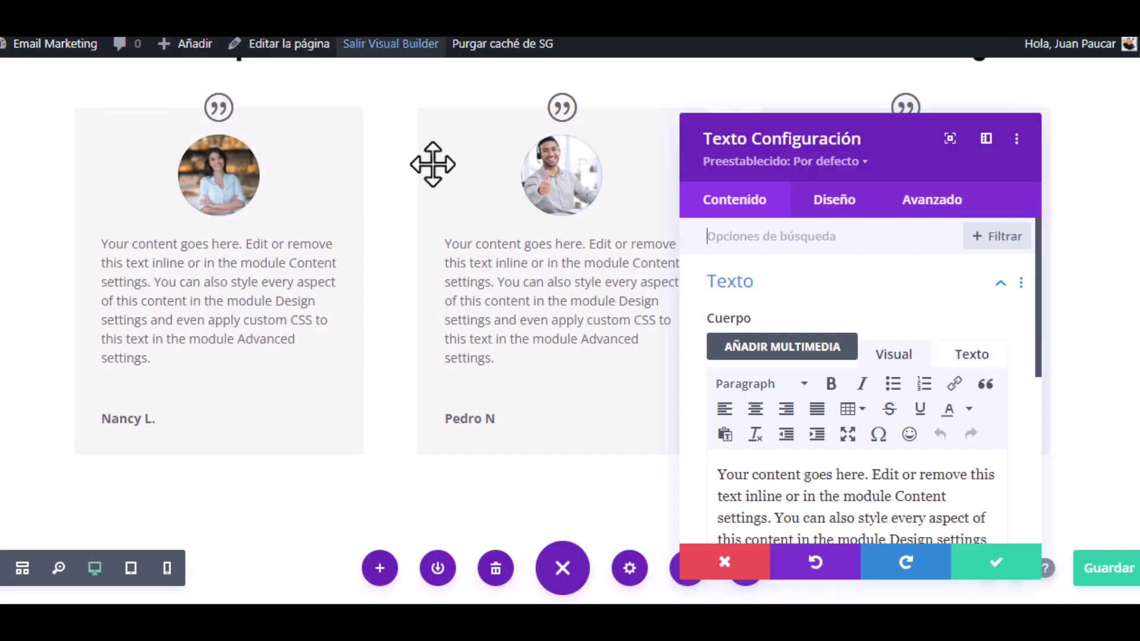
scroll(897, 432, "down", 3)
left_click_drag(912, 414, 720, 295)
key("BackSpace")
scroll(903, 348, "up", 2)
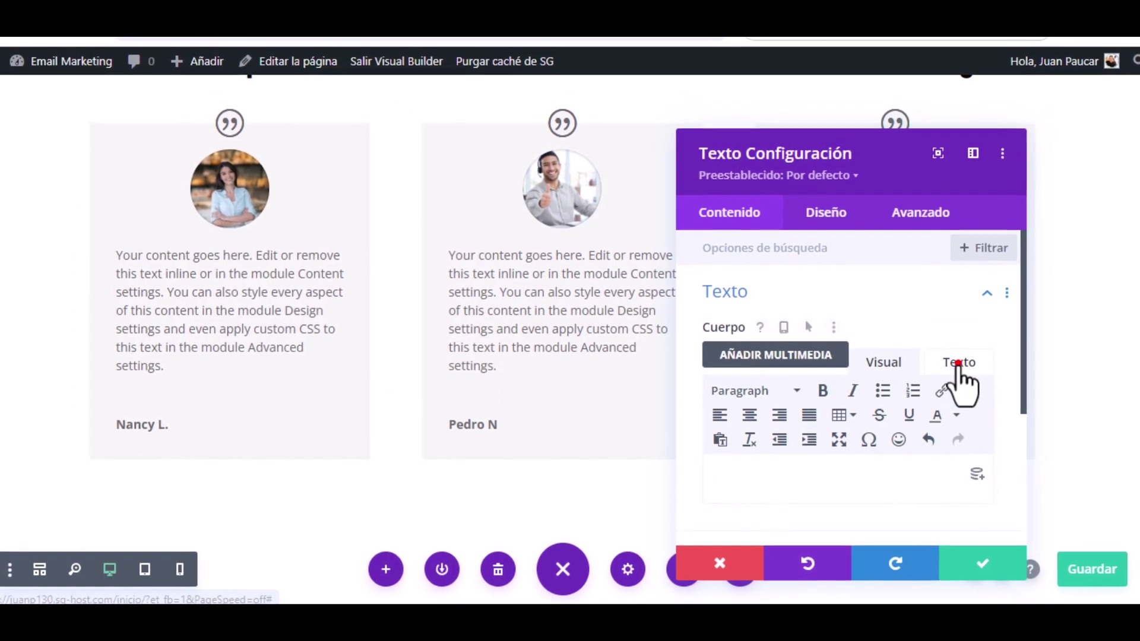
left_click(957, 363)
right_click(748, 416)
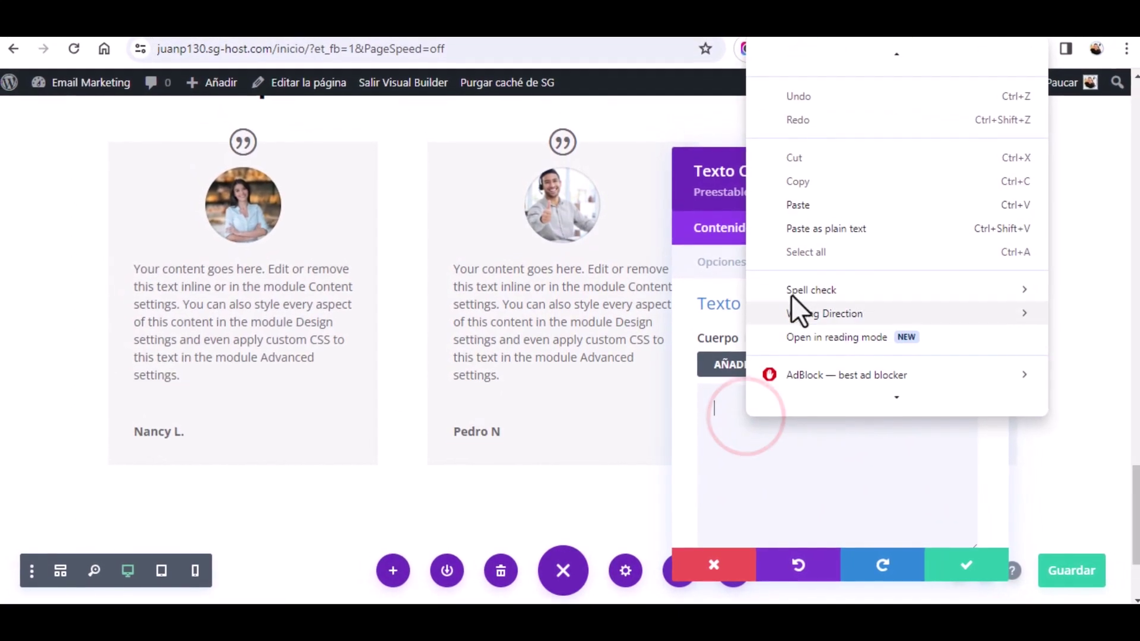
left_click(805, 205)
scroll(581, 526, "down", 3)
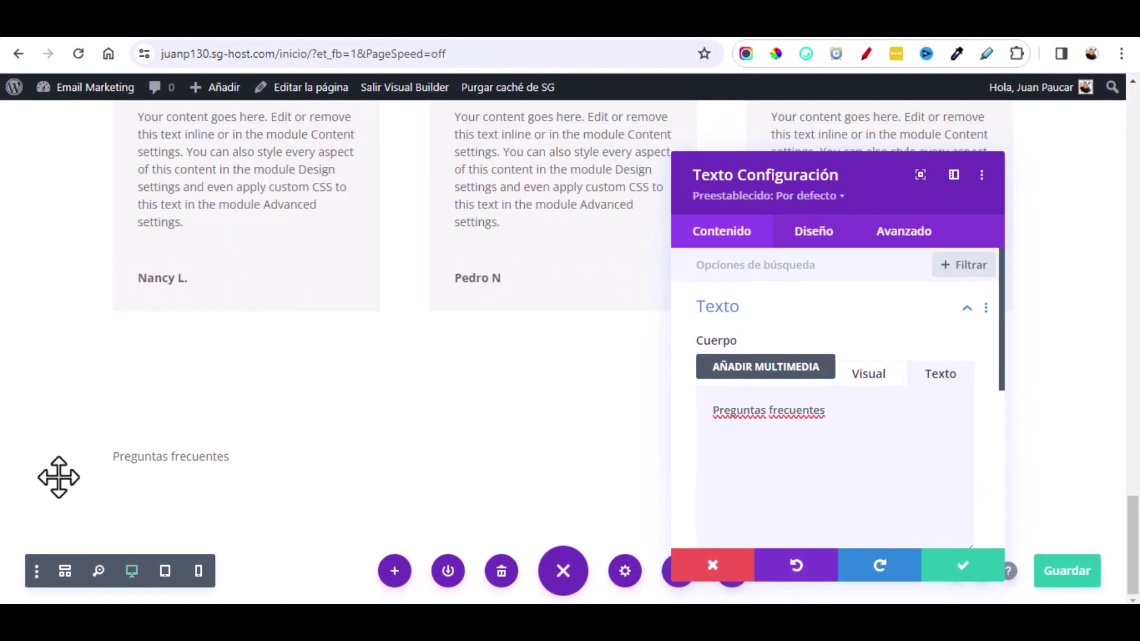
Step: Set the "Preguntas frecuentes" text font to Poppins with the Negrita weight
left_click(116, 448)
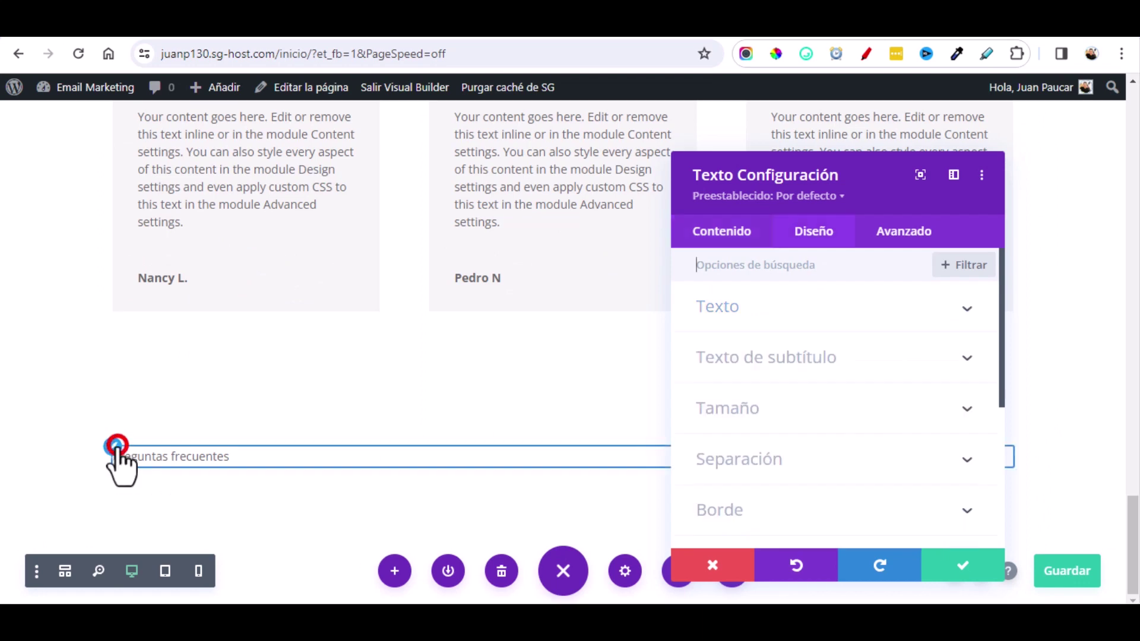
left_click(728, 420)
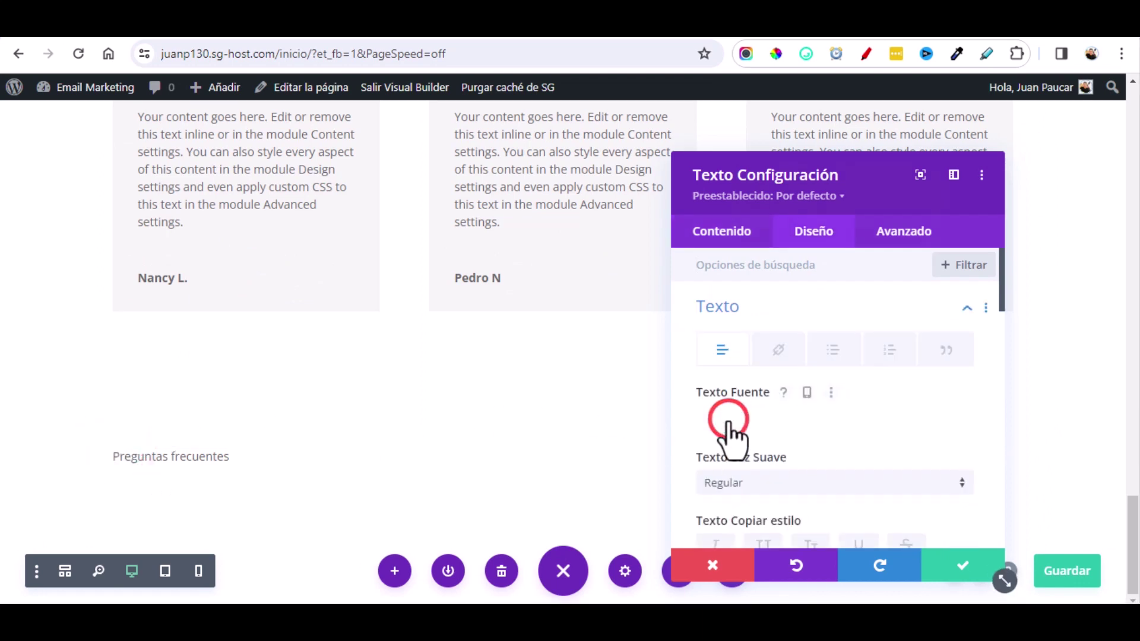
type("pop")
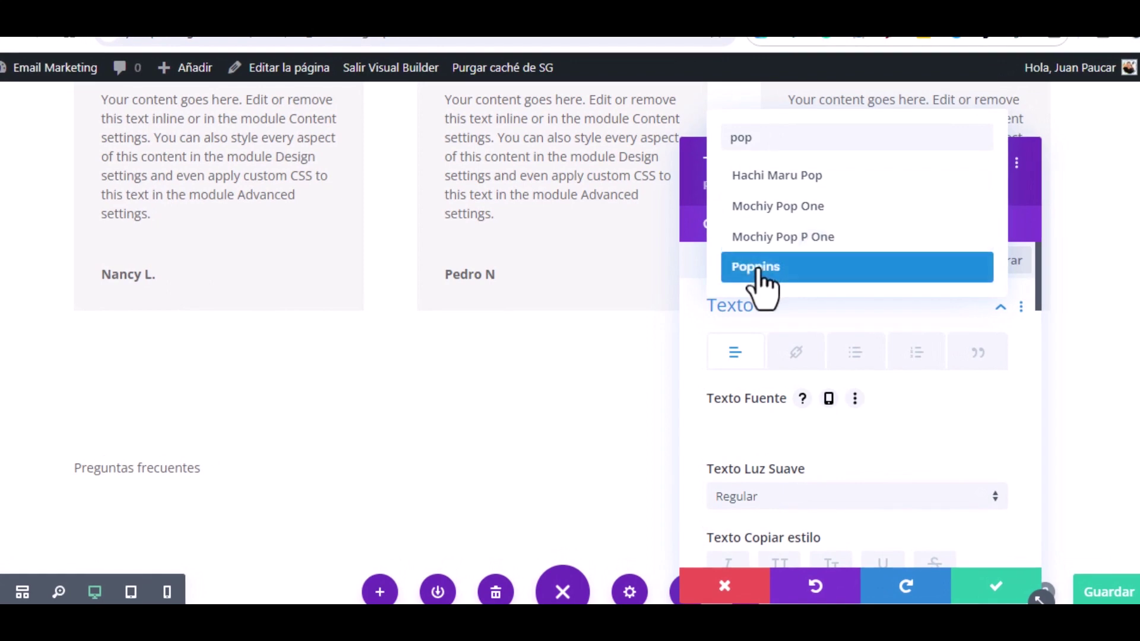
left_click(755, 270)
scroll(796, 473, "down", 4)
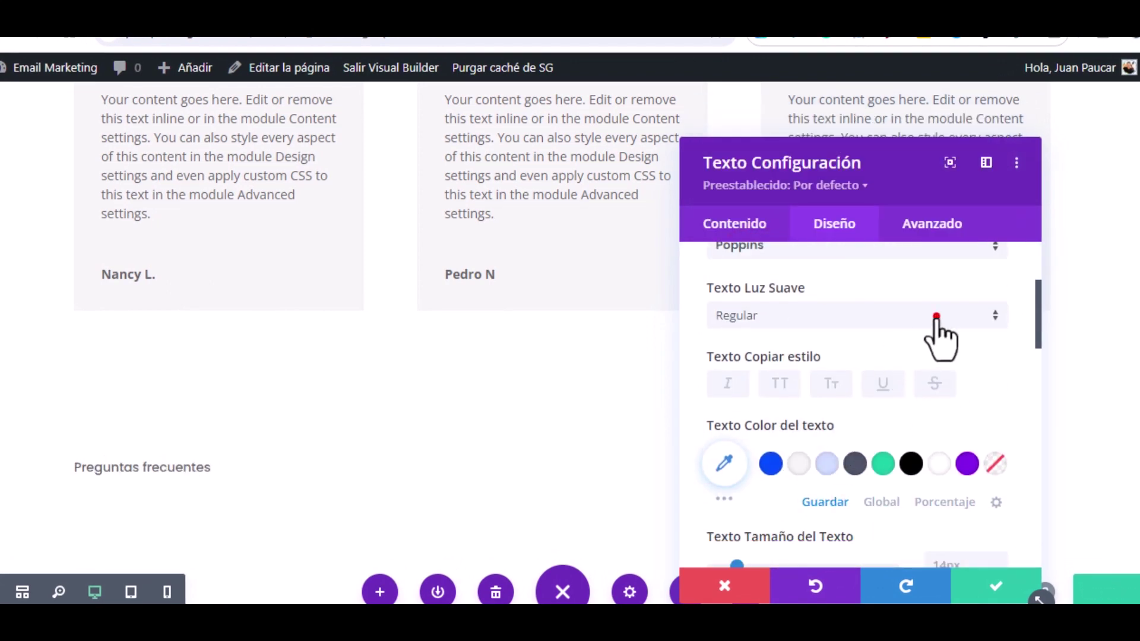
left_click(936, 316)
left_click(771, 448)
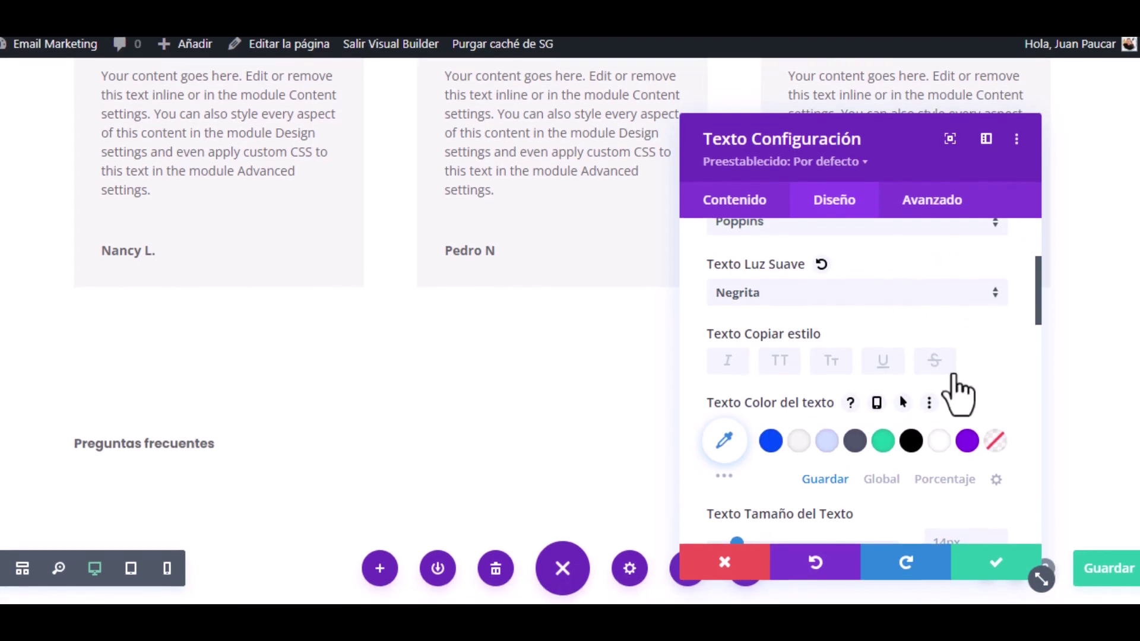
Step: Set the "Preguntas frecuentes" text size to 40px
scroll(987, 377, "down", 3)
left_click(999, 358)
left_click(999, 359)
left_click(999, 358)
left_click(999, 359)
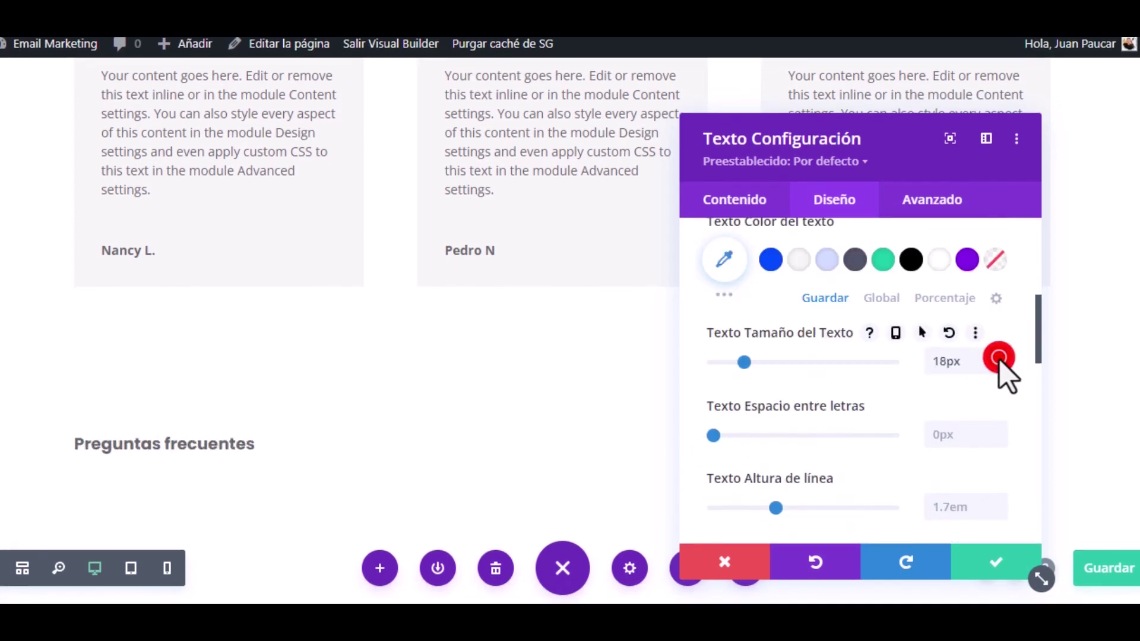
left_click(999, 358)
left_click(999, 359)
left_click(999, 358)
left_click(999, 358)
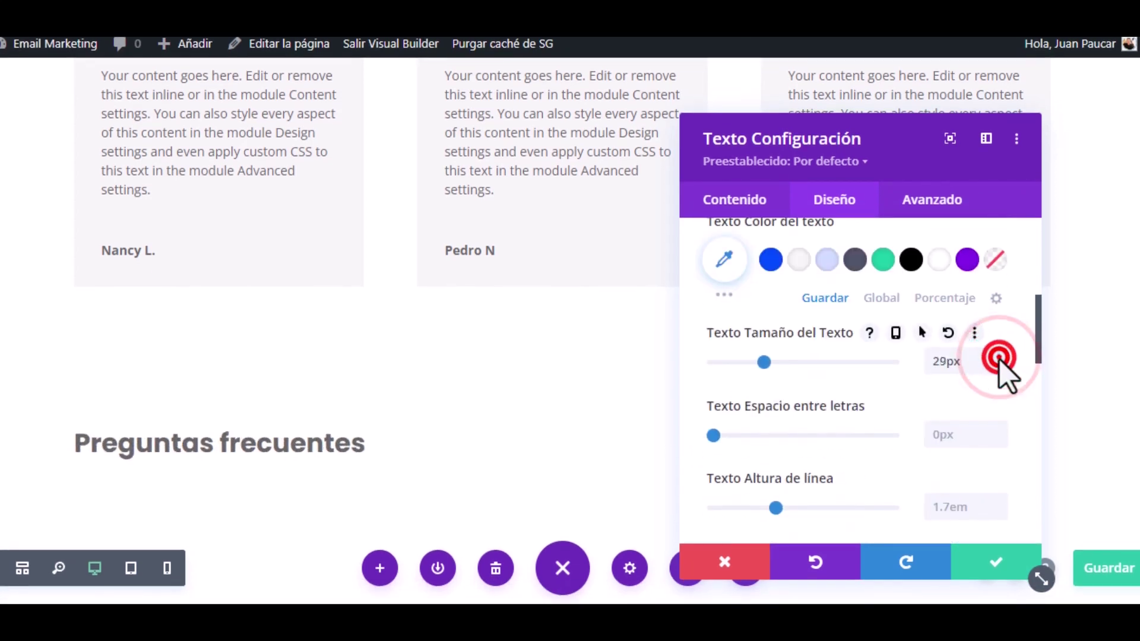
left_click(999, 359)
left_click(999, 358)
left_click(999, 359)
left_click(999, 358)
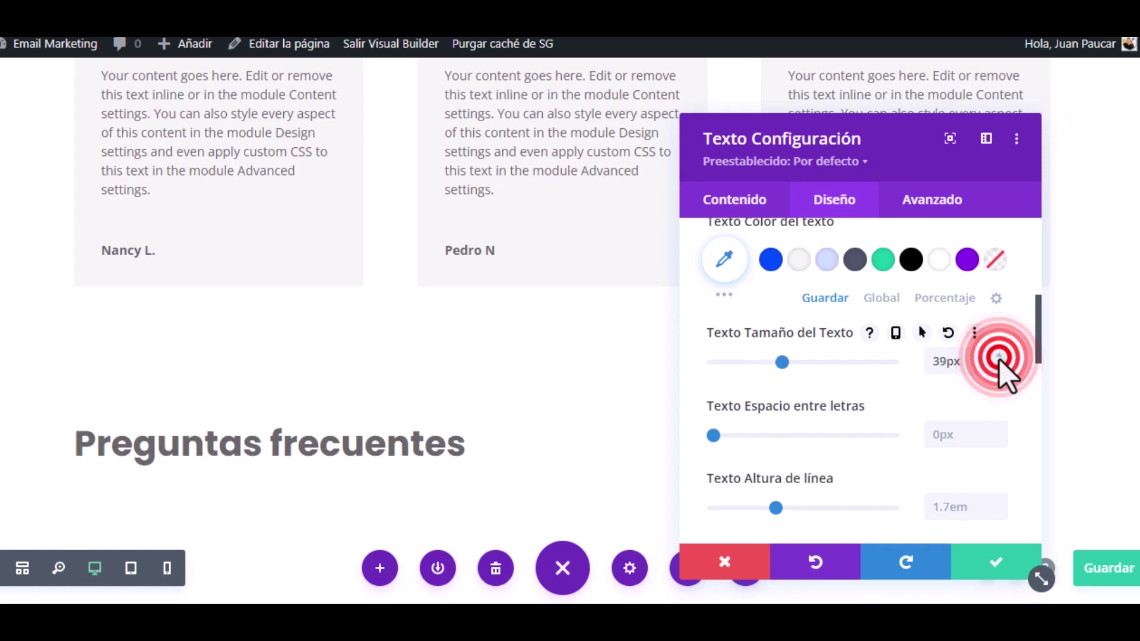
left_click(999, 359)
left_click(999, 359)
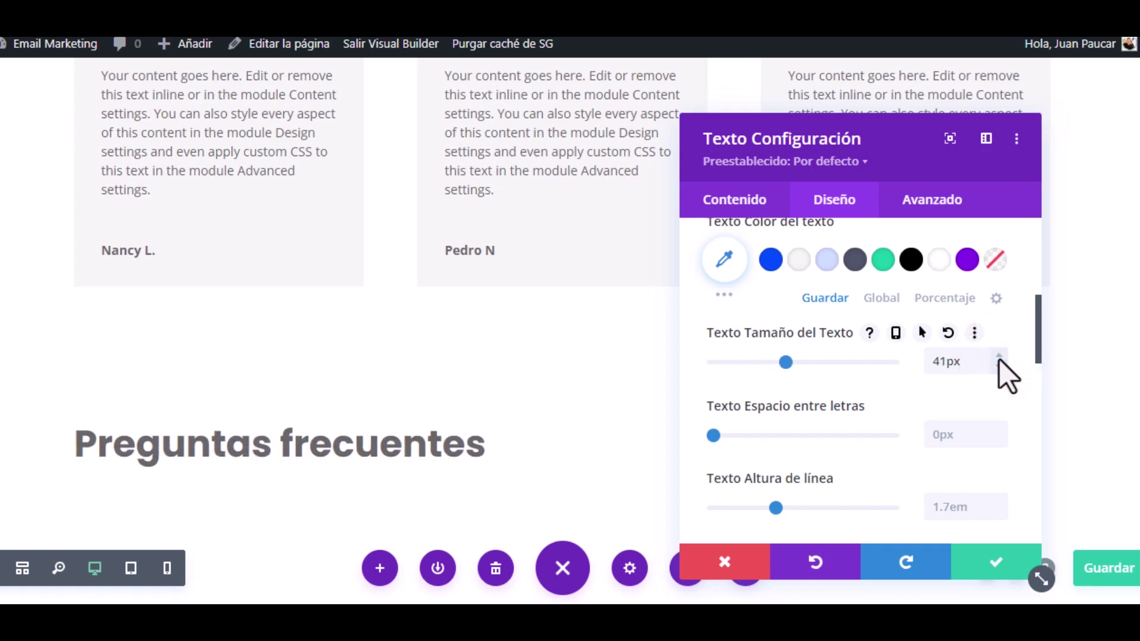
left_click(1000, 367)
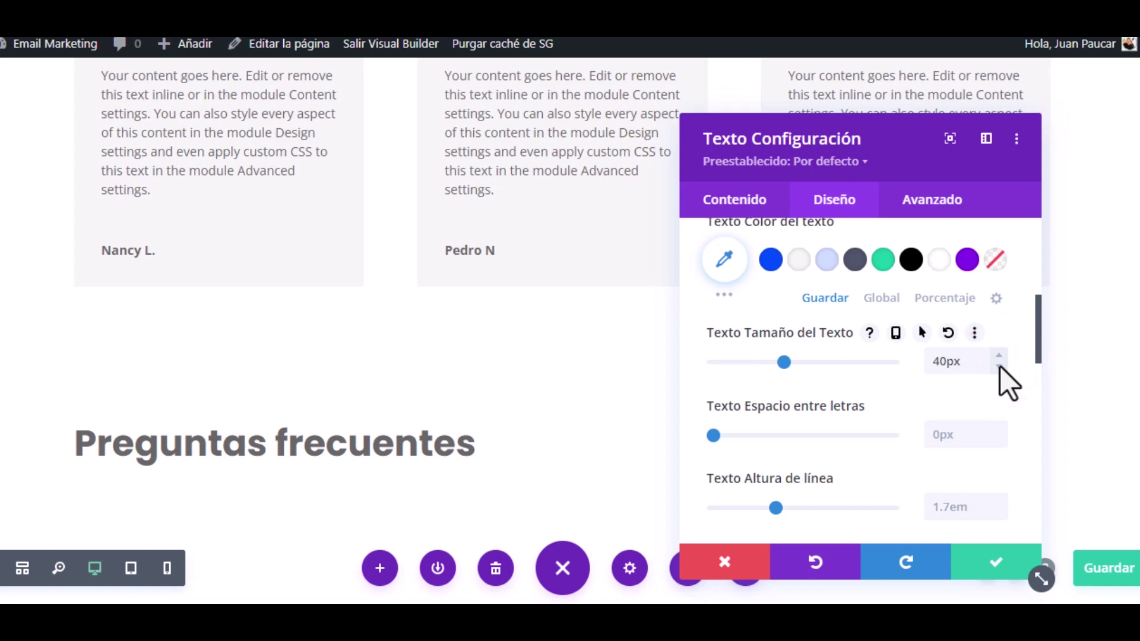
Step: Make the "Preguntas frecuentes" text black and centered, and save the Text module
left_click(910, 262)
scroll(854, 402, "down", 8)
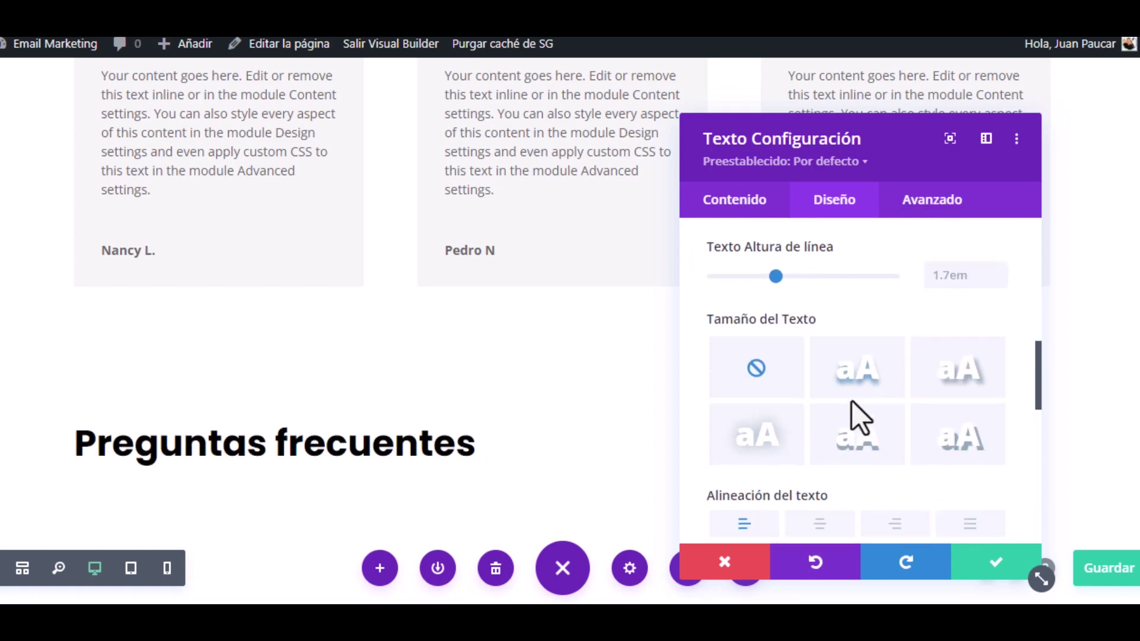
left_click(828, 403)
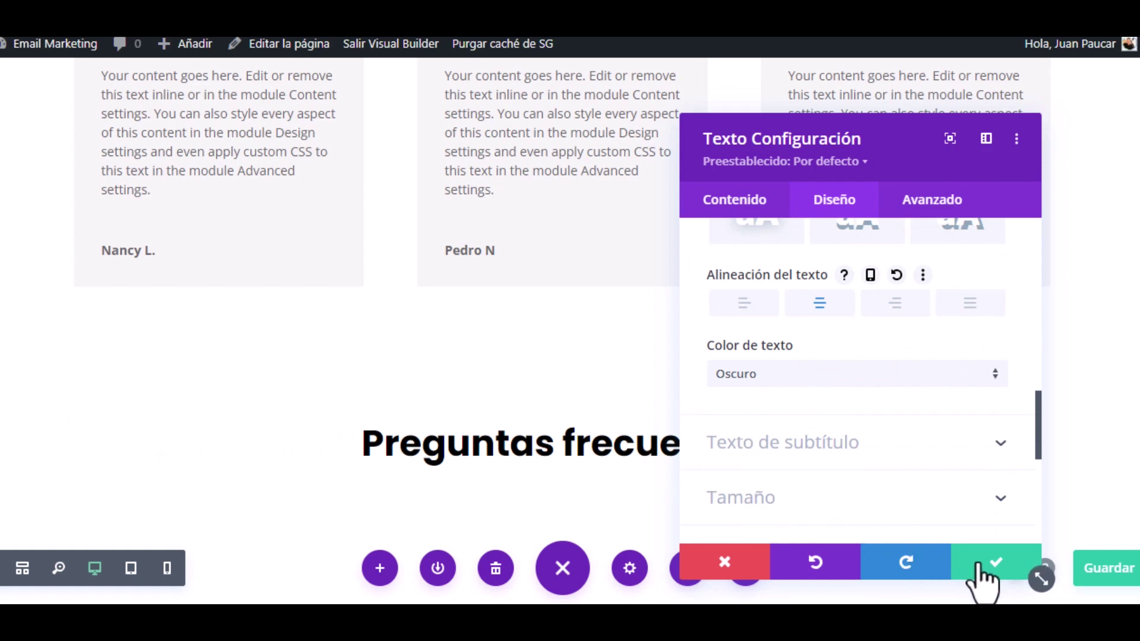
left_click(995, 564)
left_click_drag(737, 455, 653, 472)
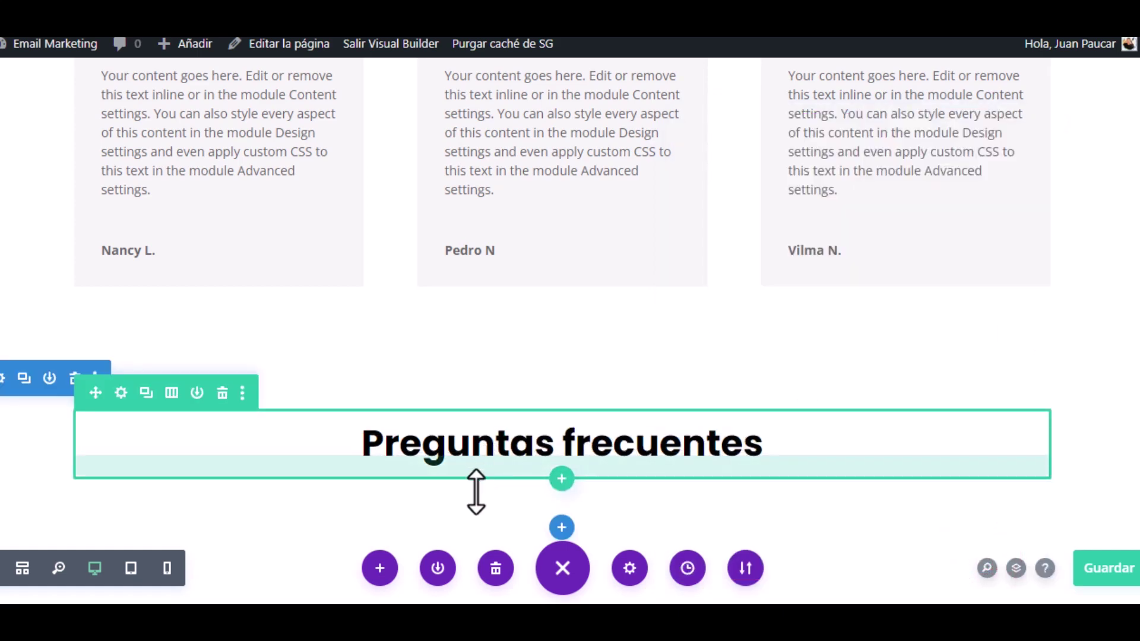
Step: Insert a single-column row below the "Preguntas frecuentes" heading and add an Acordeón module to it
left_click(562, 479)
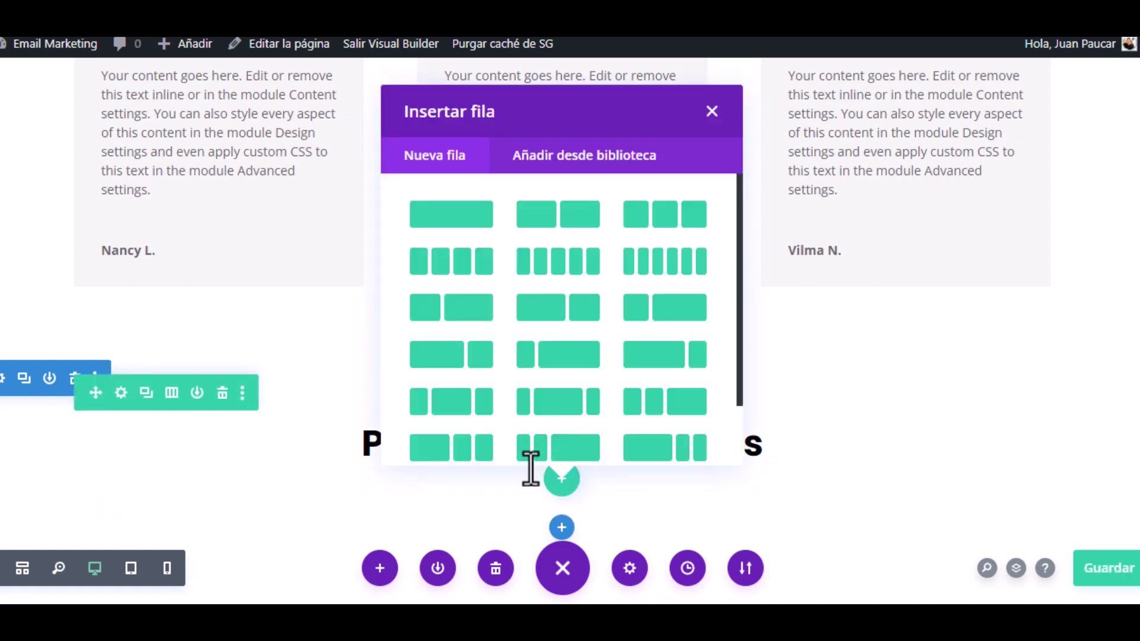
left_click(451, 215)
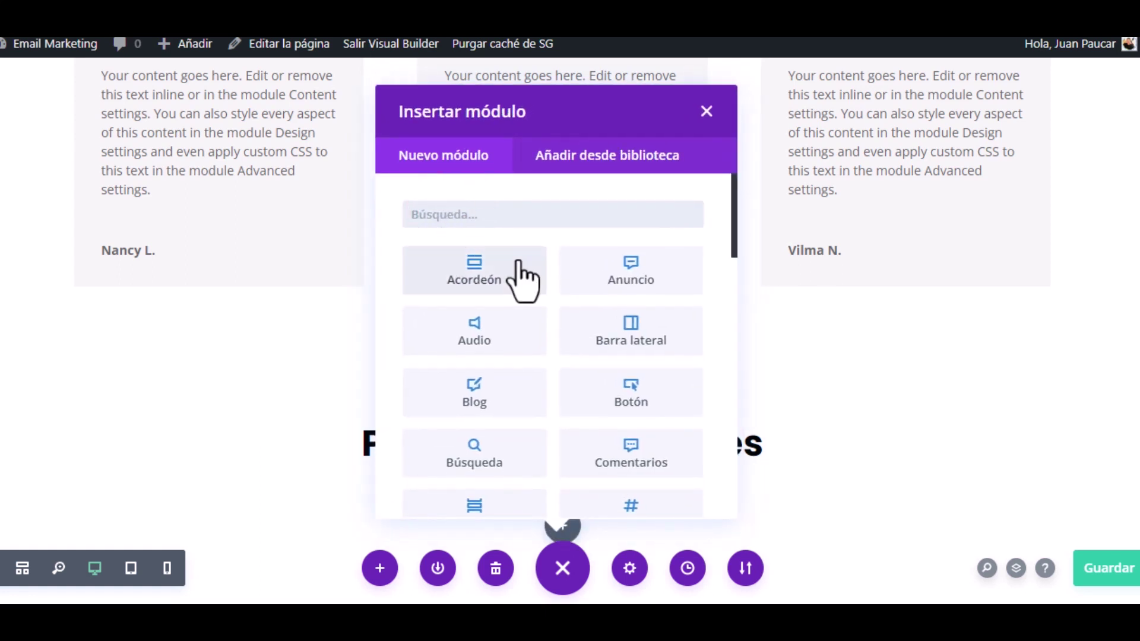
left_click(485, 279)
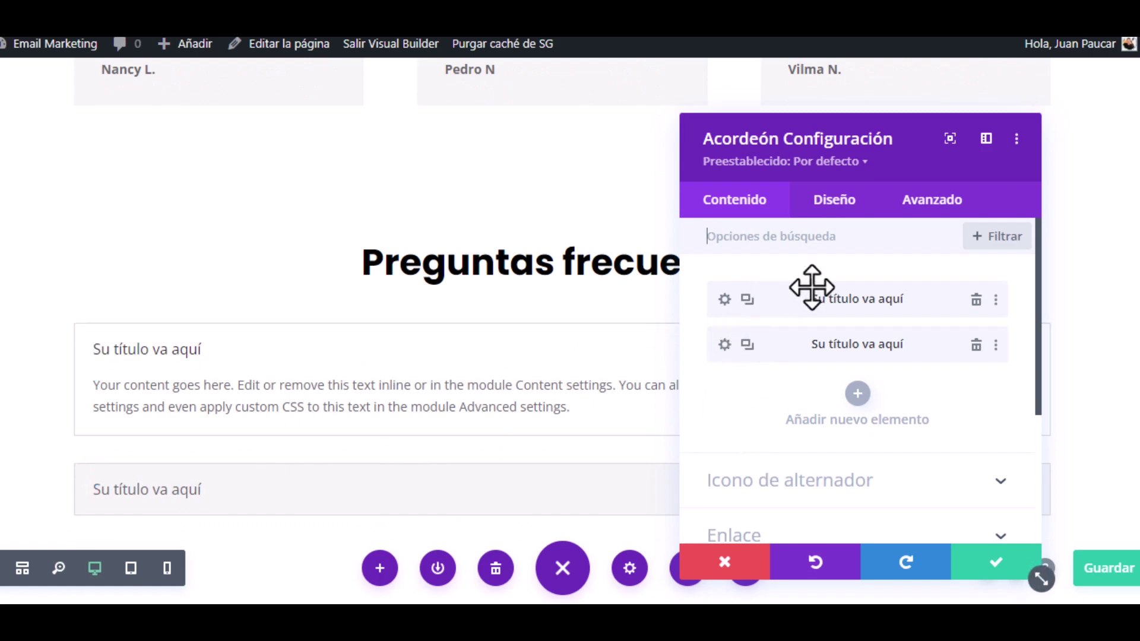
Step: Title the first accordion item "¿Necesito mucha experiencia técnica para utilizar Emailmarketing?", copying the question from the Notepad text
left_click(725, 299)
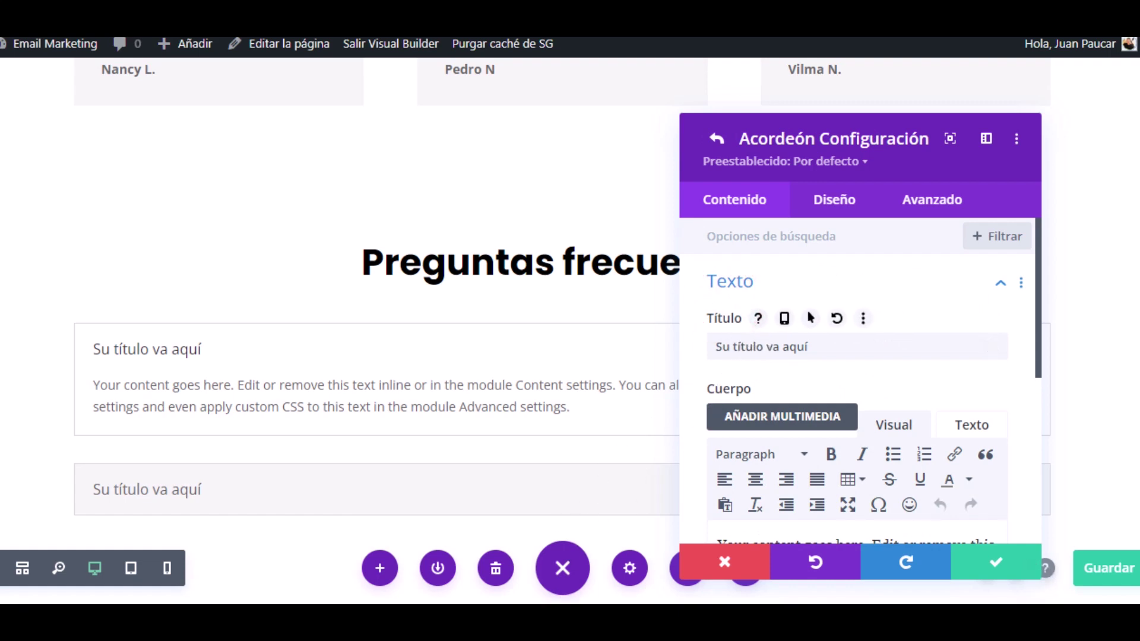
key("alt+Tab")
scroll(591, 227, "up", 3)
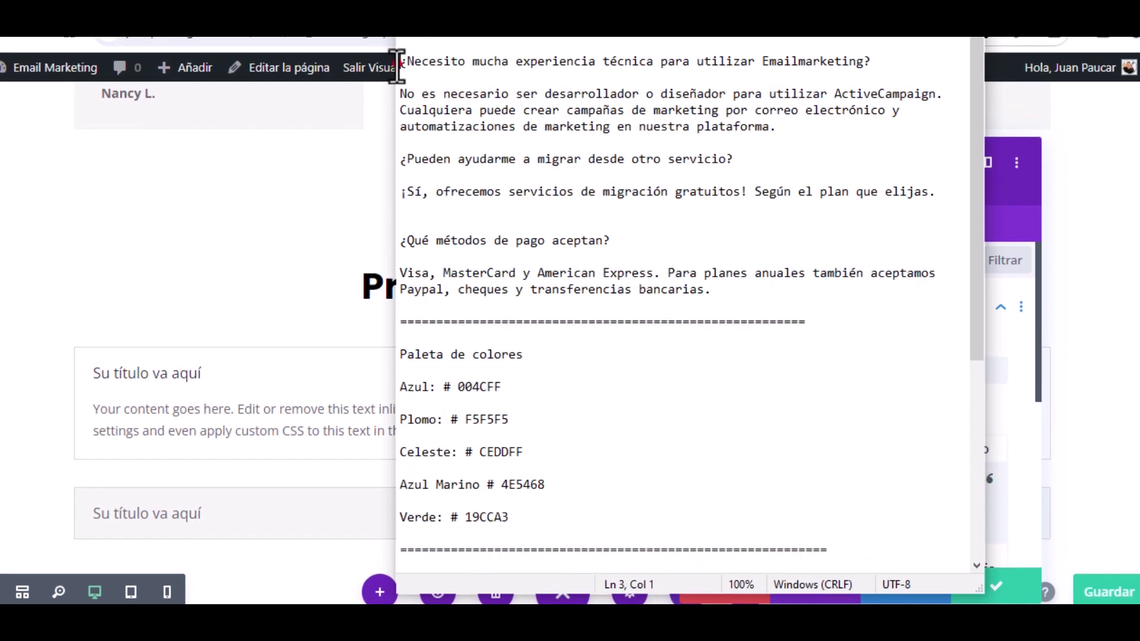
left_click_drag(397, 61, 846, 66)
right_click(847, 69)
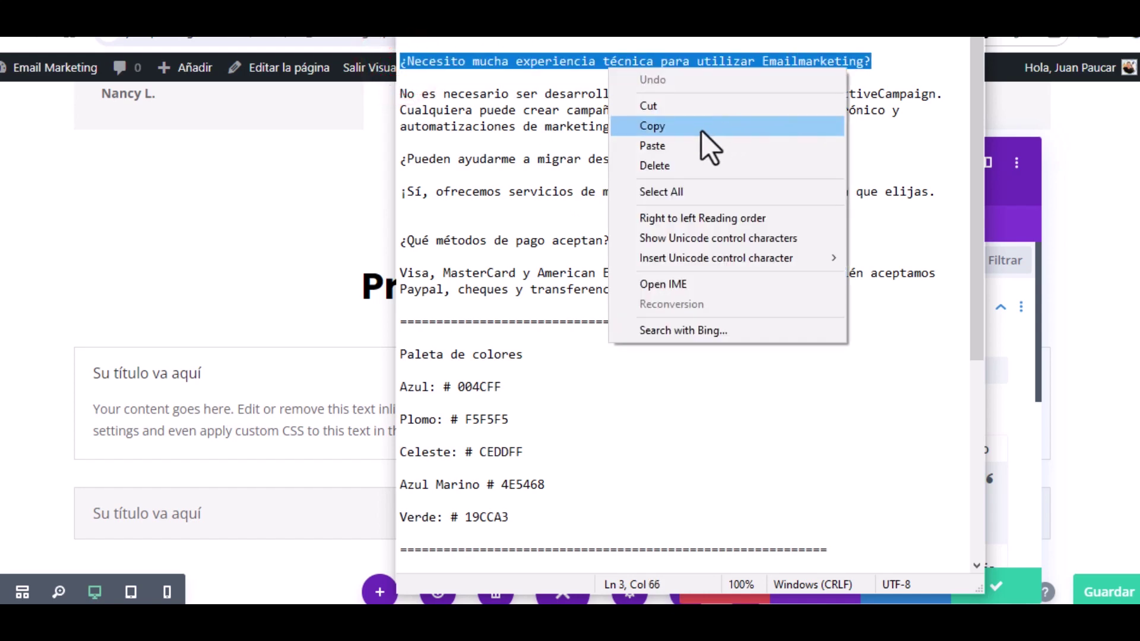
left_click(701, 131)
key("alt+Tab")
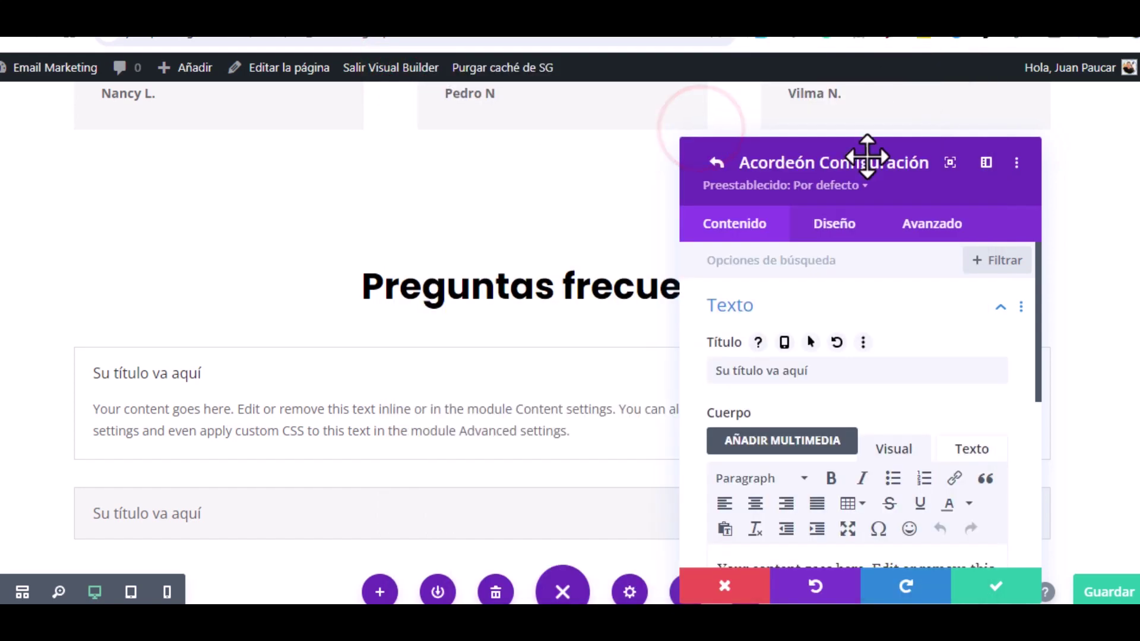
triple_click(755, 372)
key("ctrl+v")
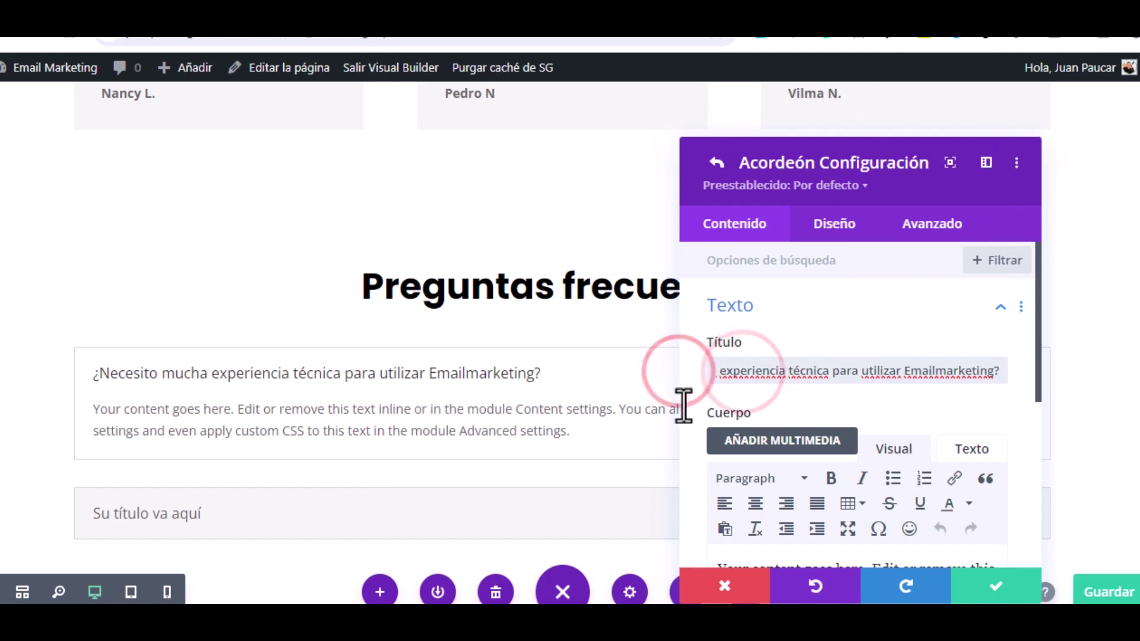
Step: Replace the first accordion item's placeholder body with the answer beginning "No es necesario ser desarrollador o diseñador", copied from the Notepad text
key("alt+Tab")
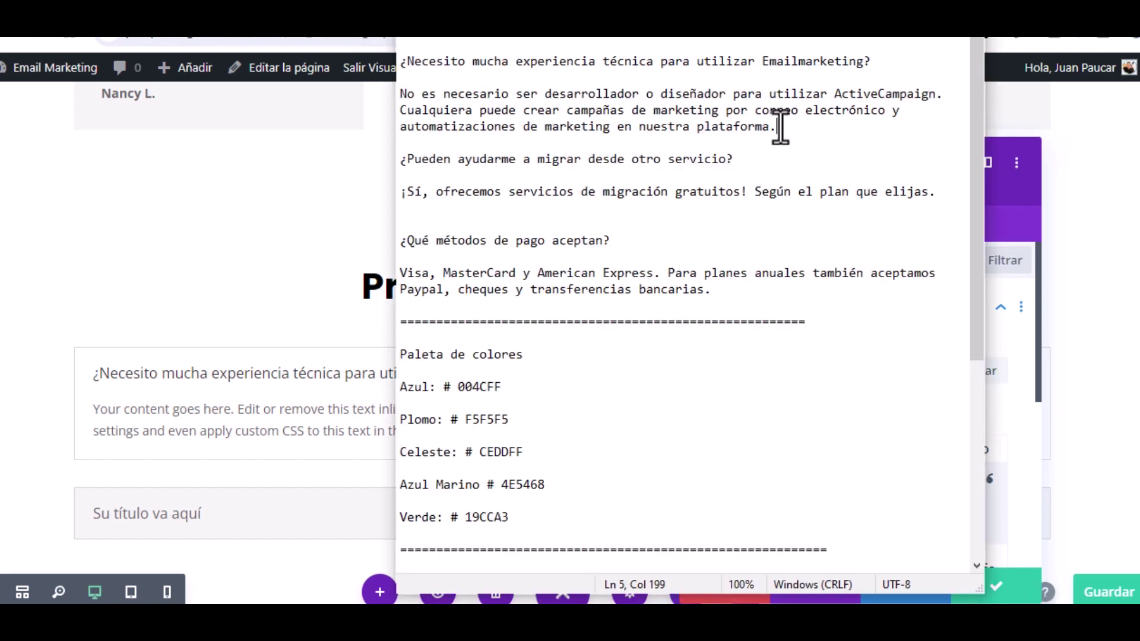
left_click_drag(776, 126, 423, 102)
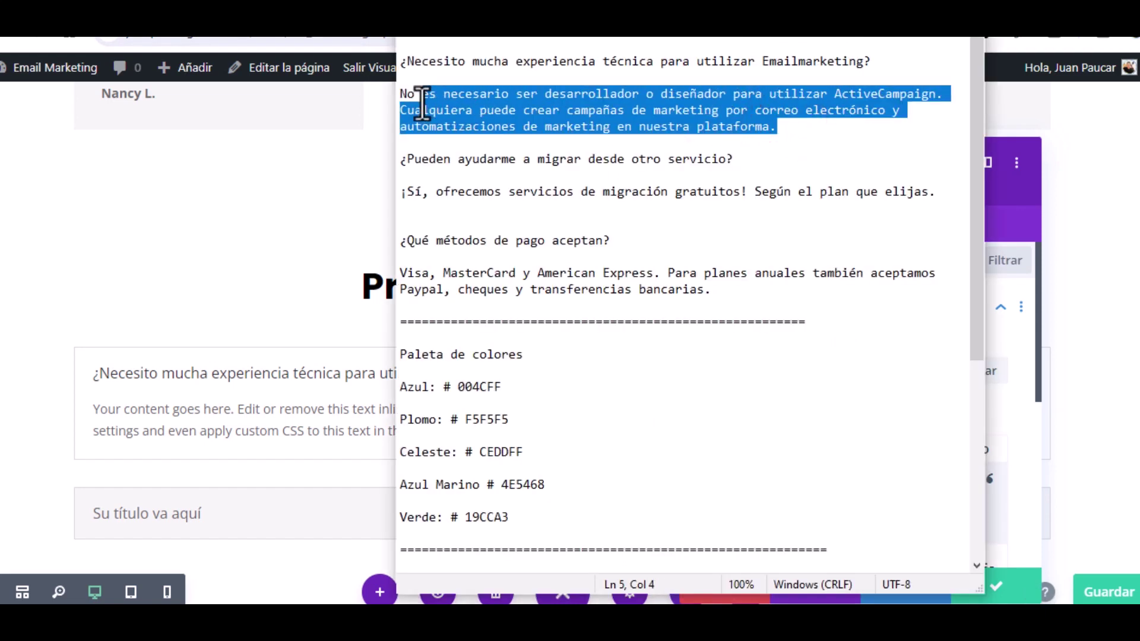
key("ctrl+c")
key("alt+Tab")
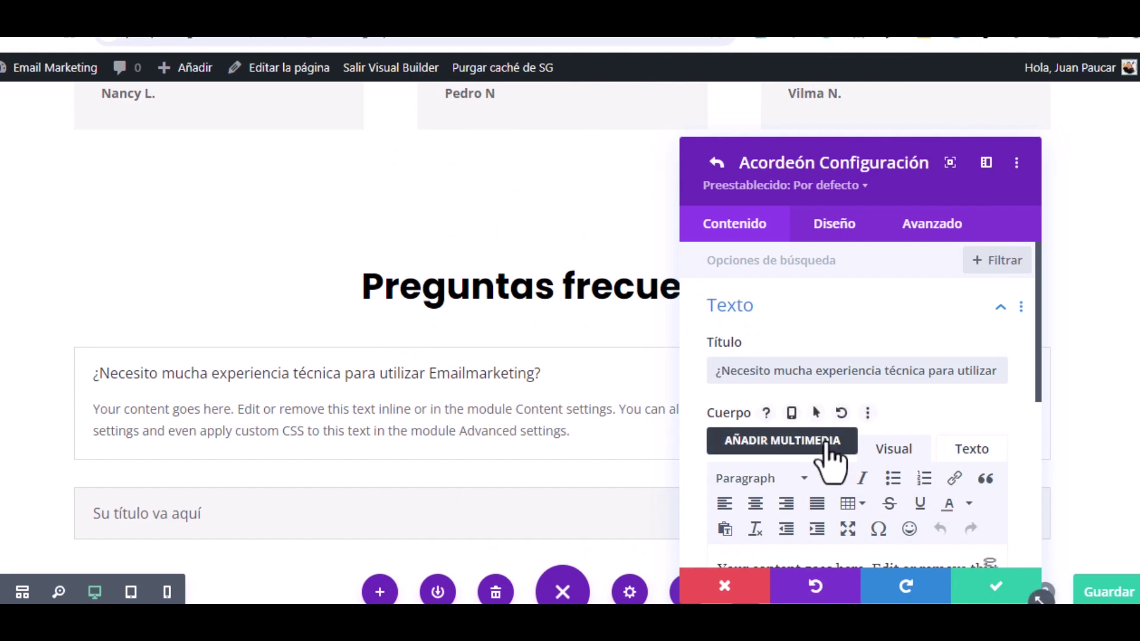
scroll(838, 439, "down", 1)
left_click_drag(926, 502, 720, 386)
key("BackSpace")
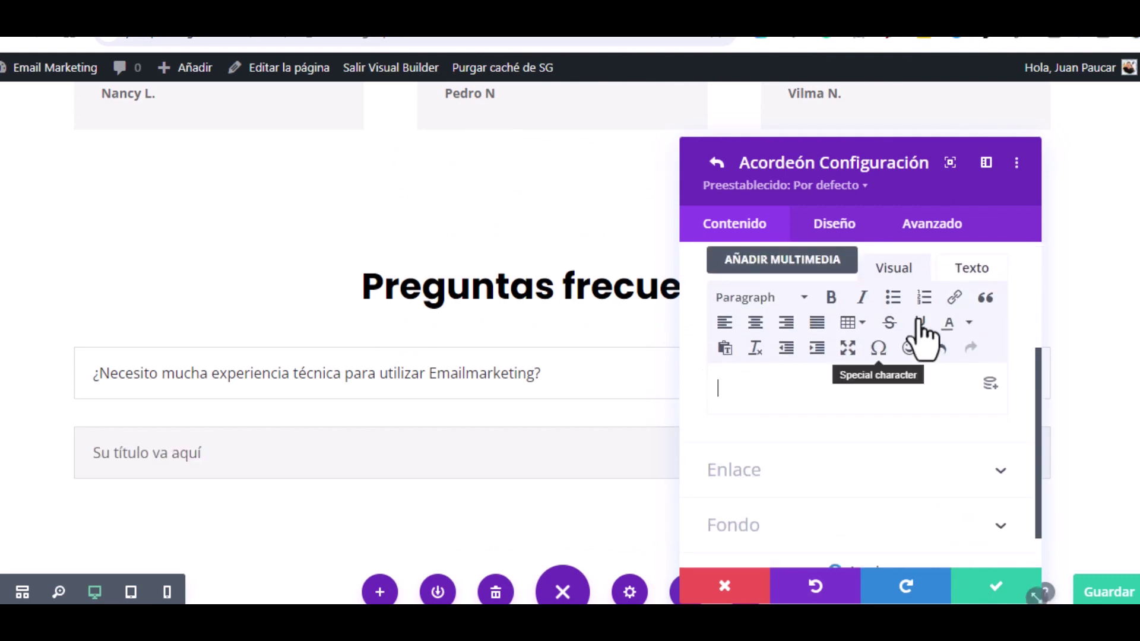
left_click(971, 270)
right_click(730, 315)
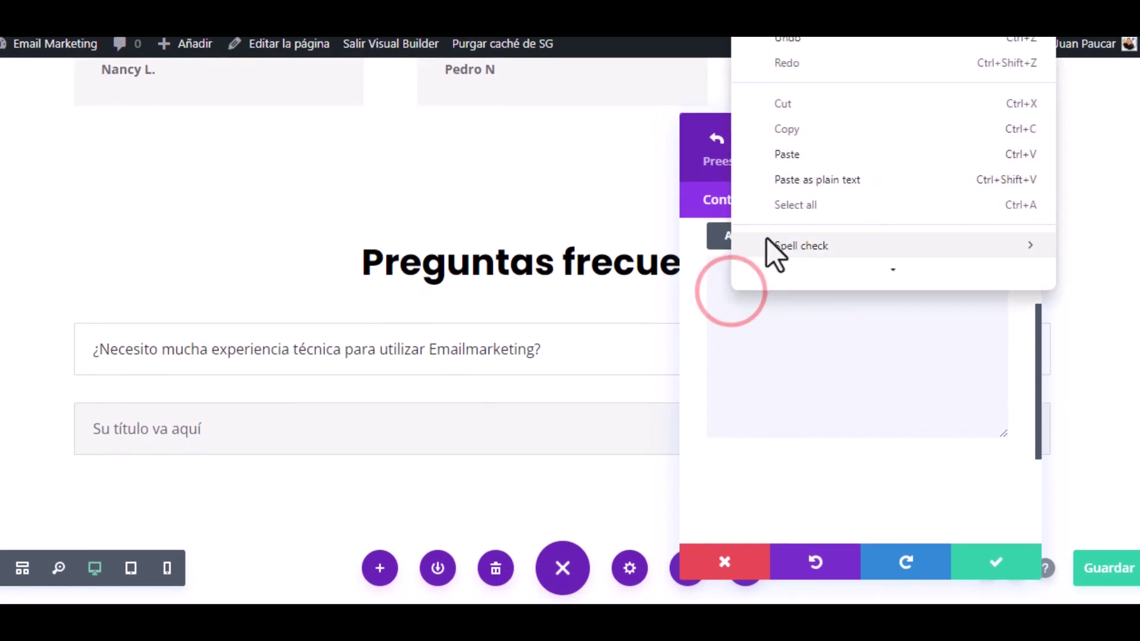
left_click(789, 159)
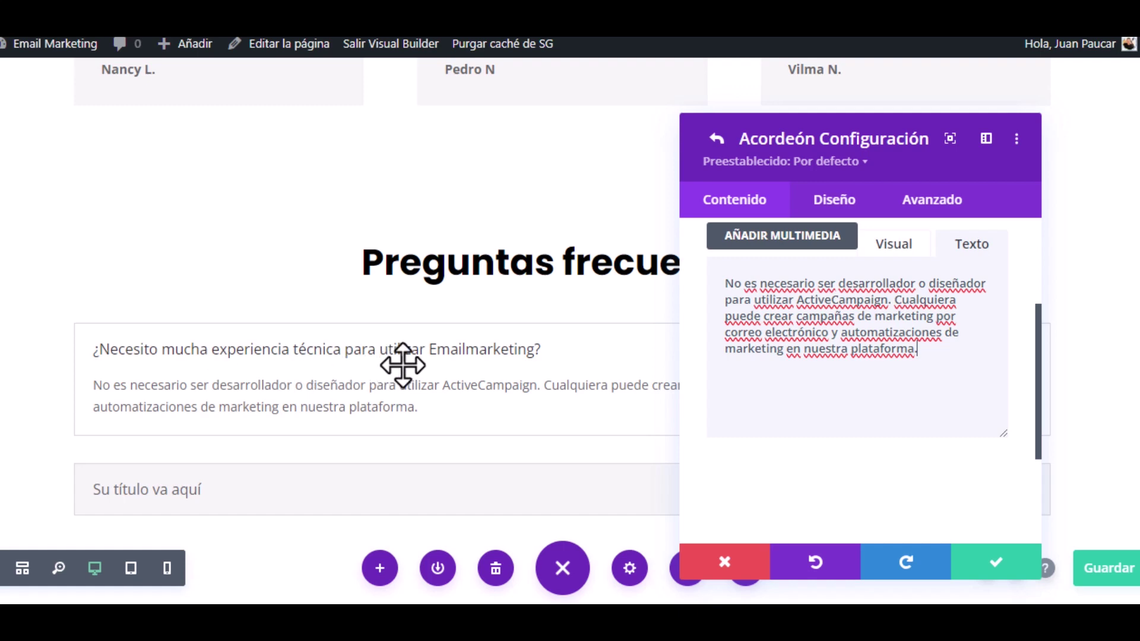
Step: Set the first accordion item's open title text to black at 18px, and save the item
scroll(872, 400, "up", 5)
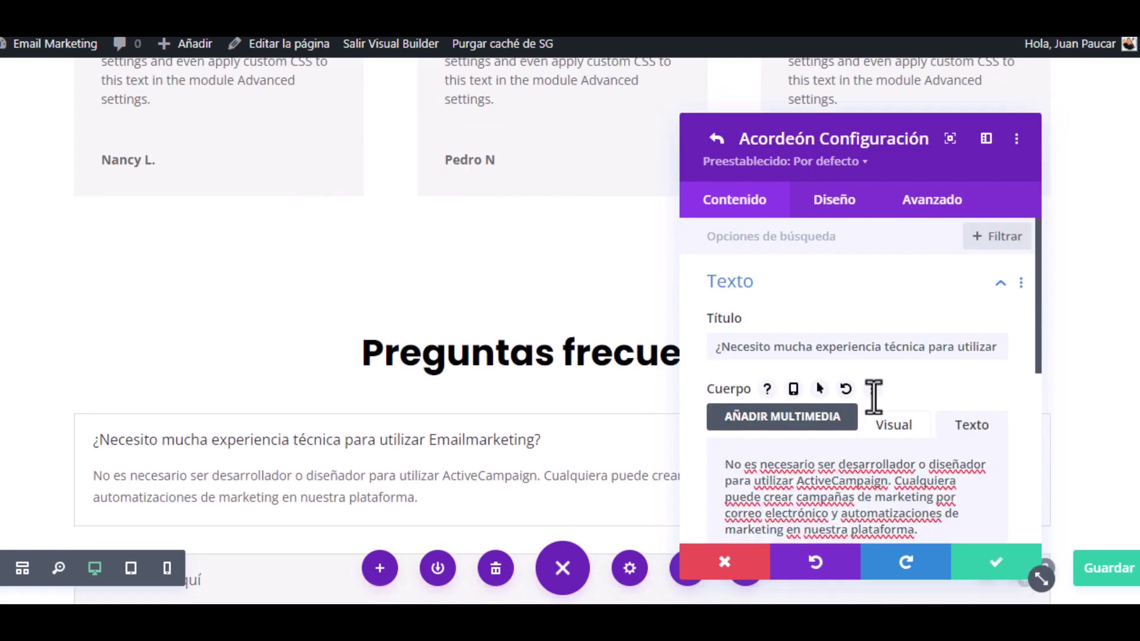
left_click(833, 202)
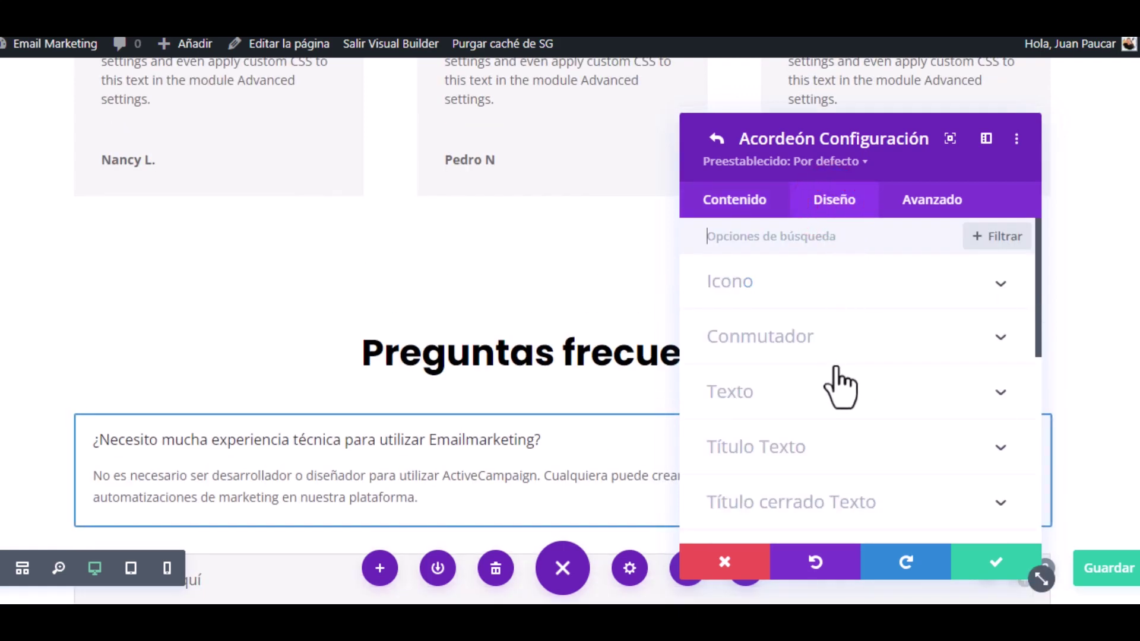
scroll(831, 382, "down", 1)
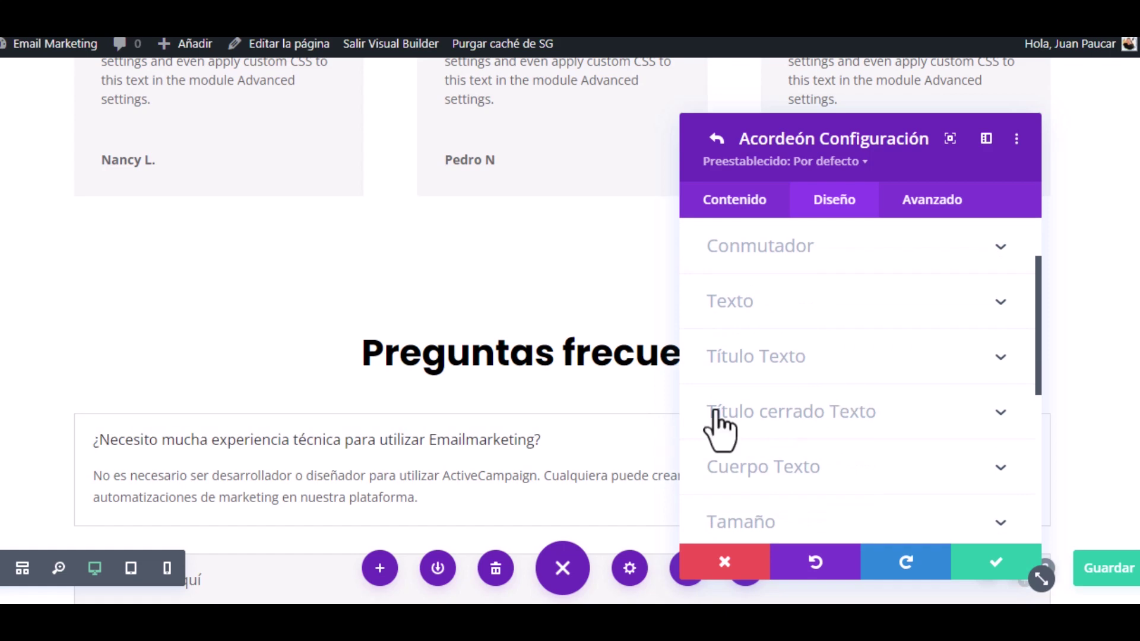
left_click(814, 356)
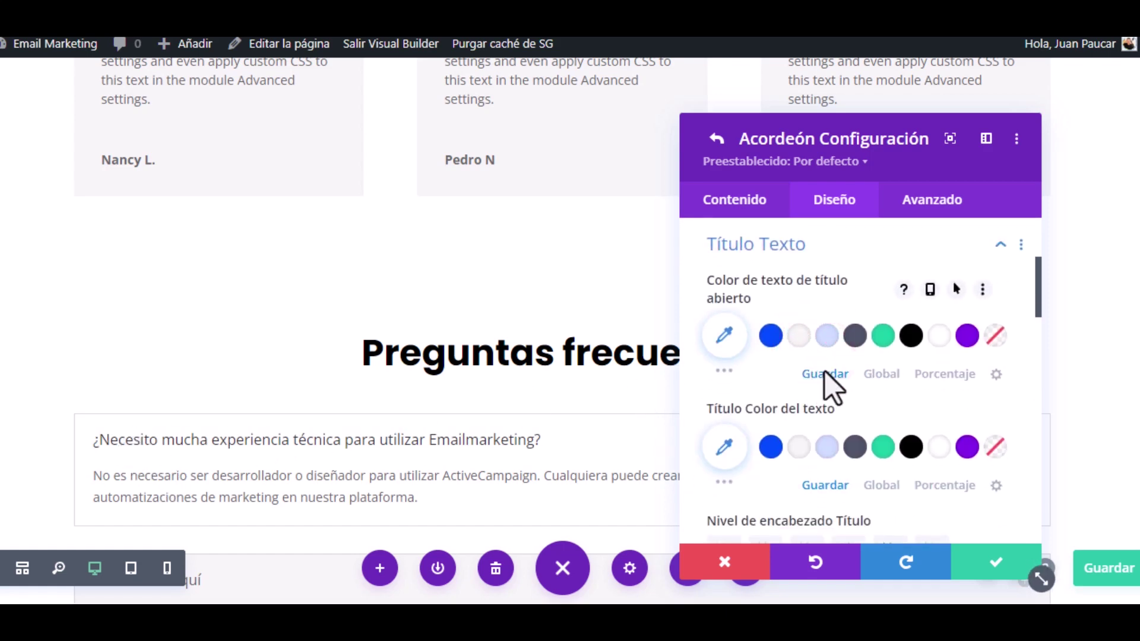
scroll(825, 372, "down", 1)
scroll(825, 371, "up", 1)
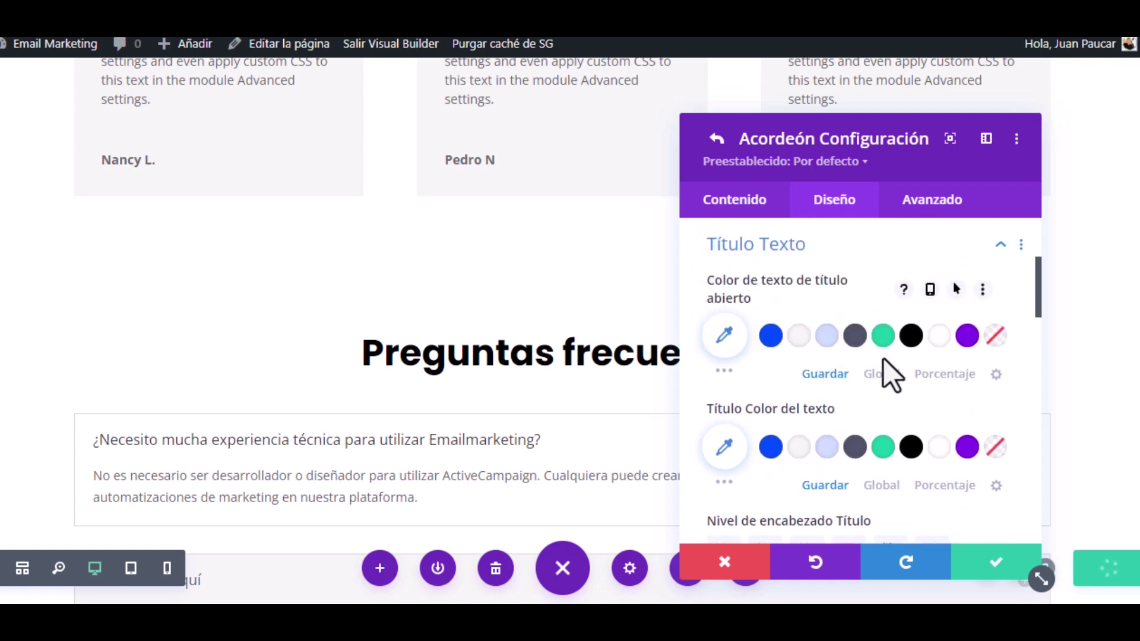
left_click(910, 335)
scroll(927, 394, "down", 5)
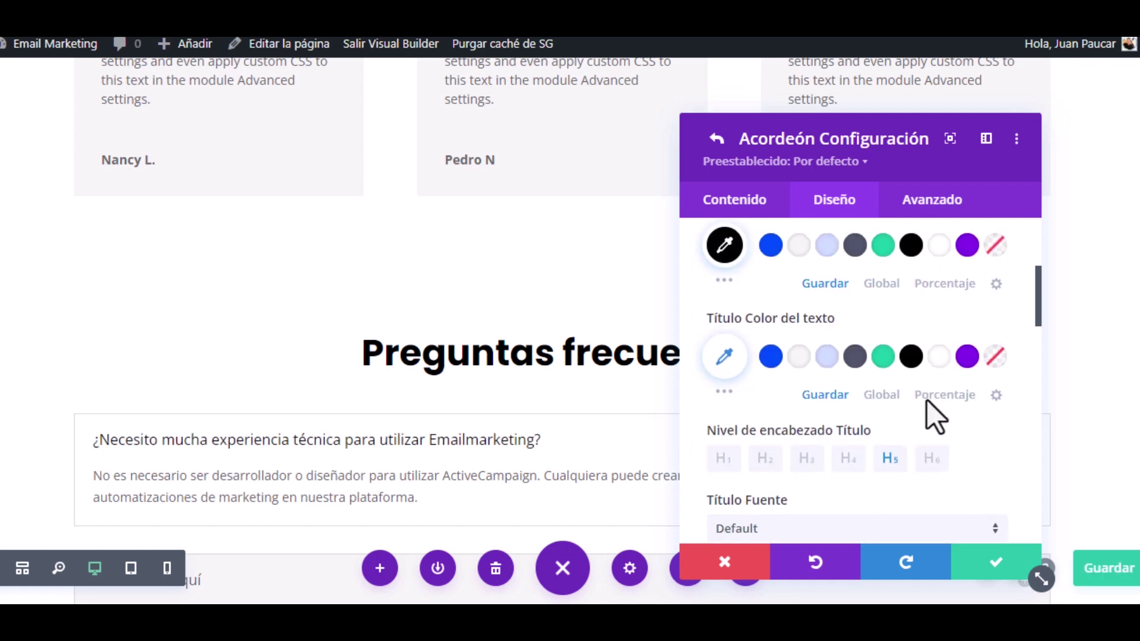
left_click(998, 348)
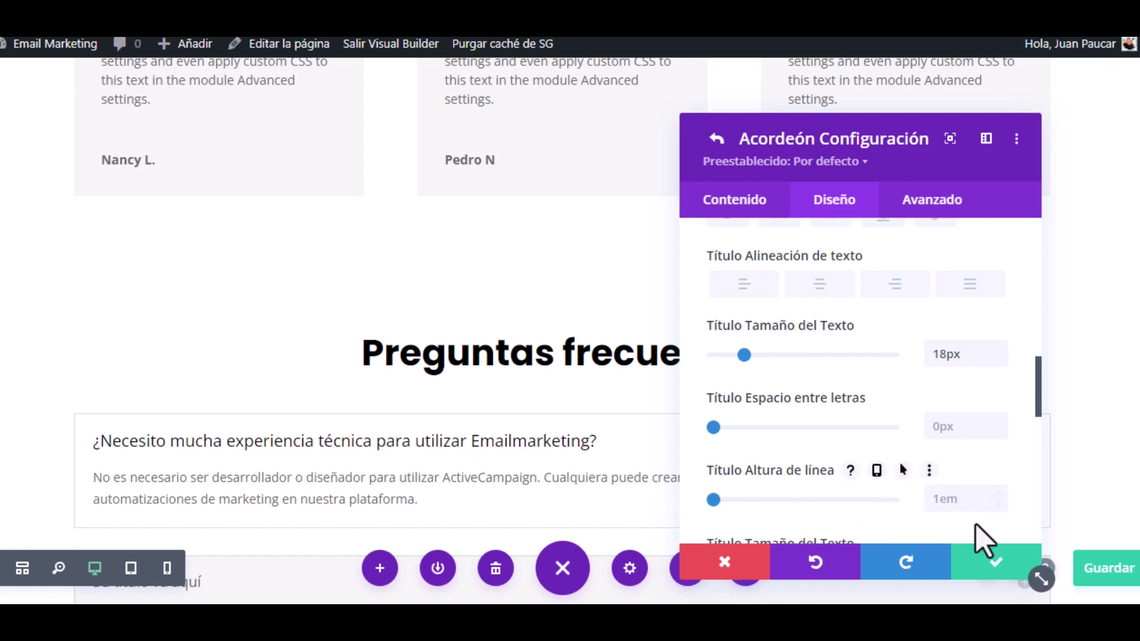
left_click(975, 563)
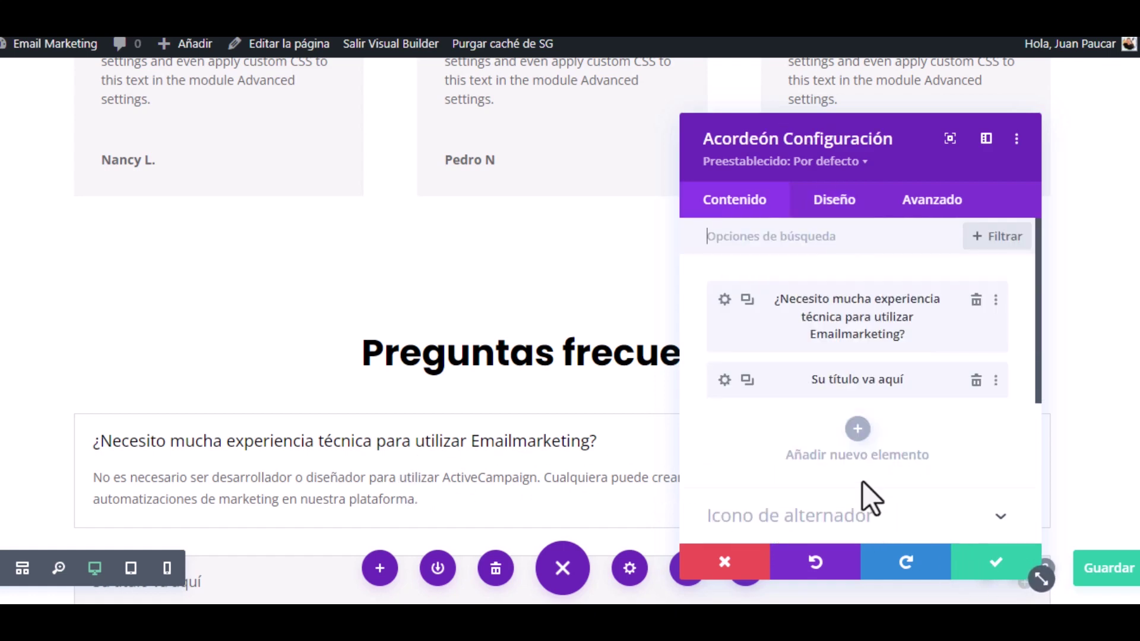
Step: Title the second accordion item "¿Pueden ayudarme a migrar desde otro servicio?", copying the question from the Notepad text
left_click(725, 380)
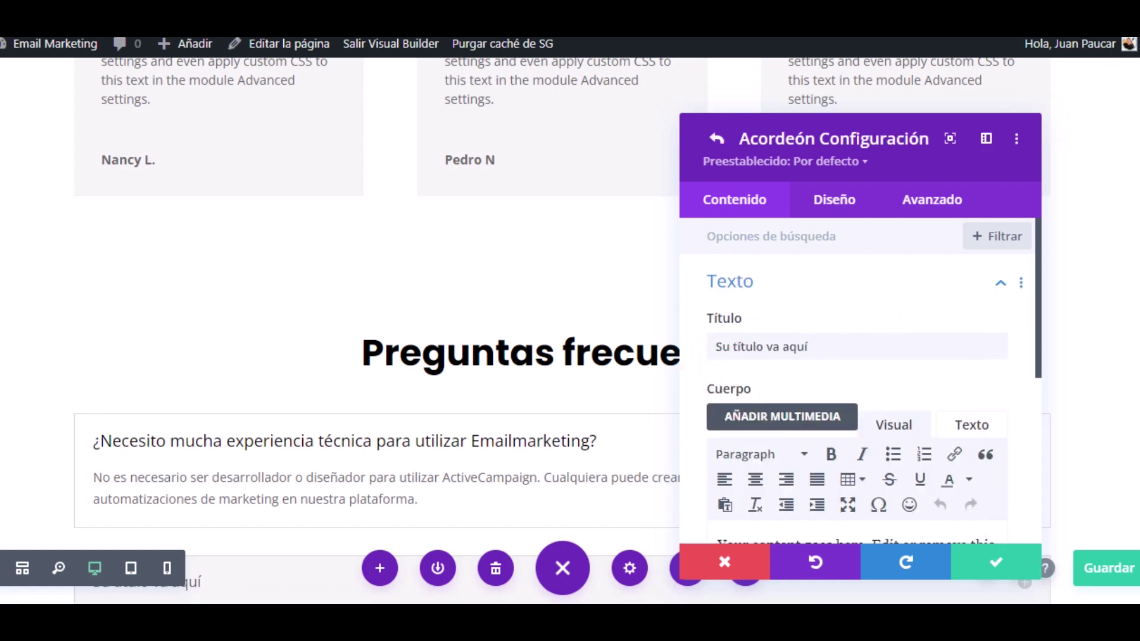
key("alt+Tab")
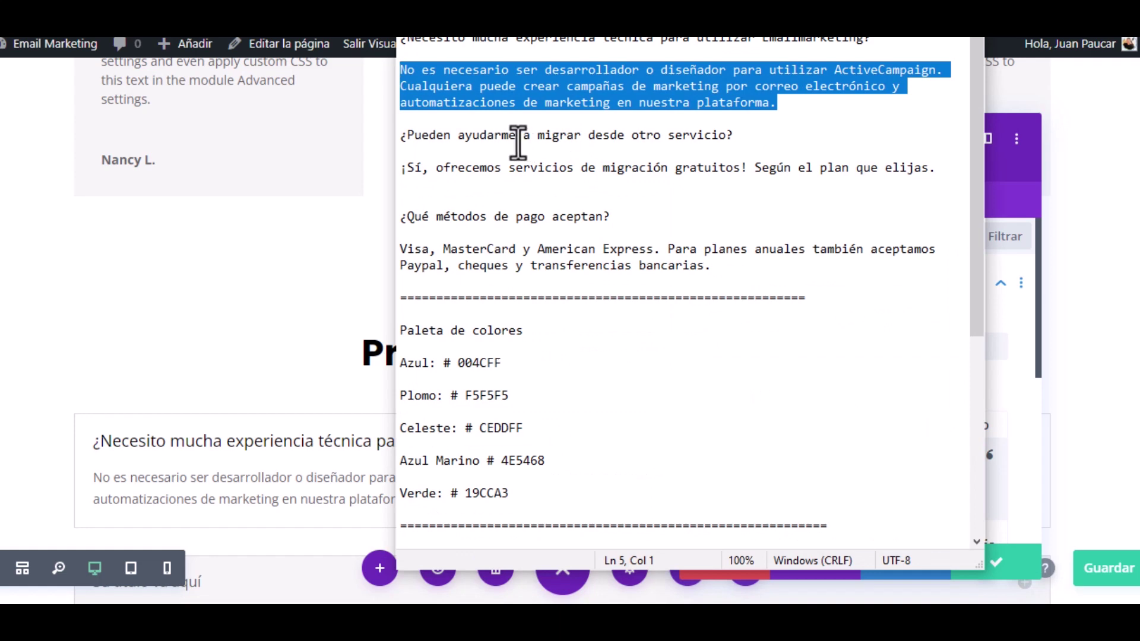
left_click(518, 135)
left_click_drag(396, 135, 733, 135)
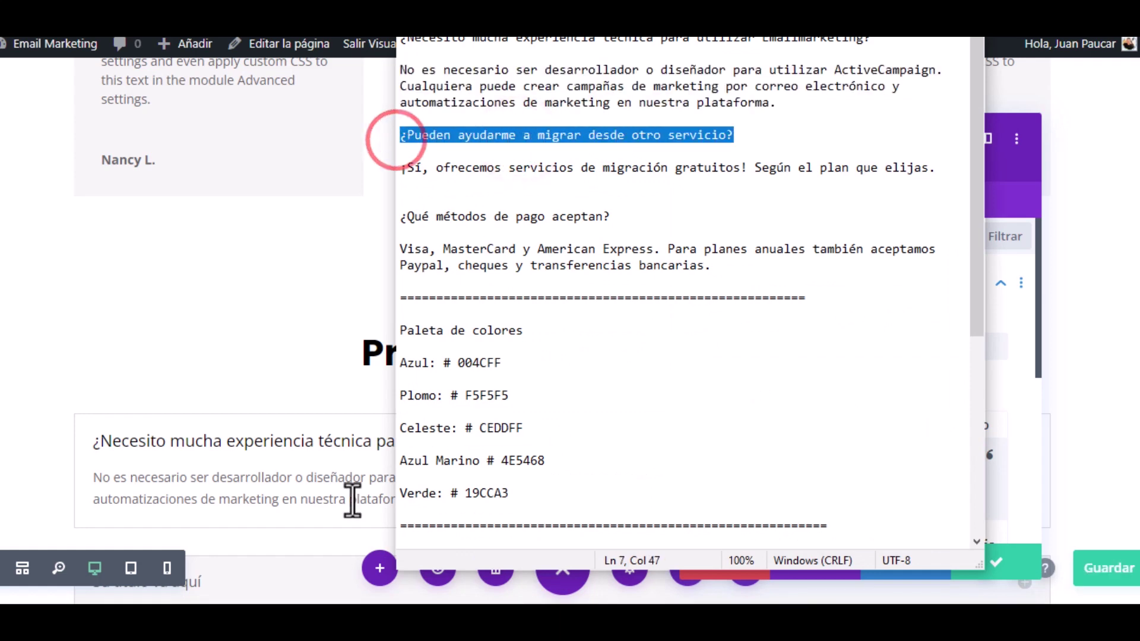
key("alt+Tab")
left_click(349, 501)
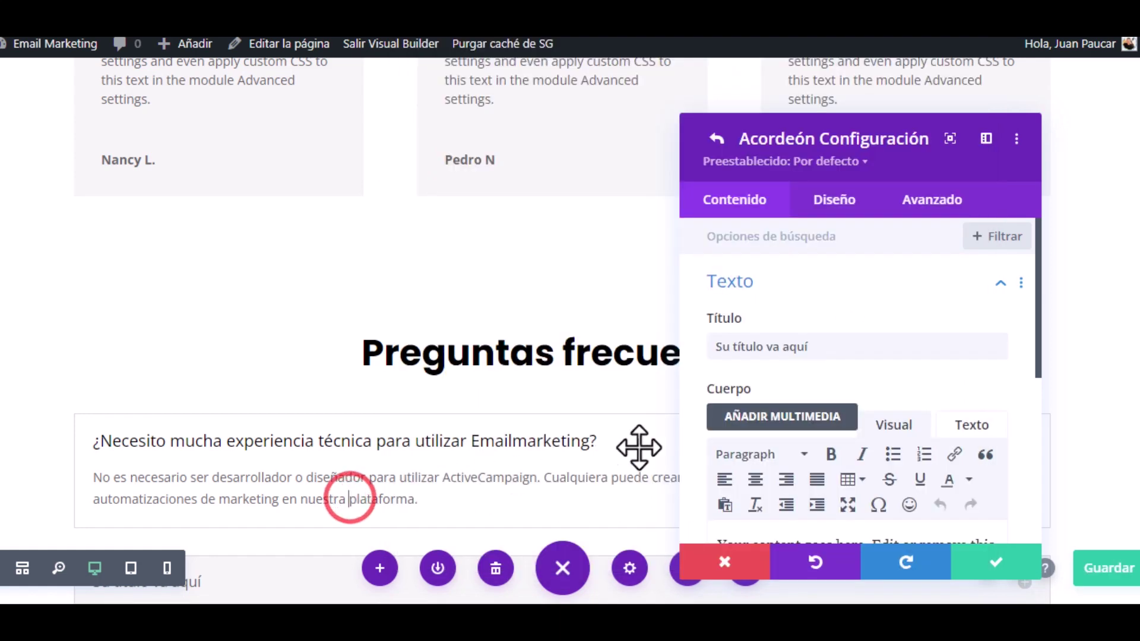
left_click(779, 347)
key("ctrl+v")
Step: Replace the second accordion item's placeholder body with "¡Sí, ofrecemos servicios de migración gratuitos! Según el plan que elijas.", copied from the Notepad text
scroll(839, 386, "down", 3)
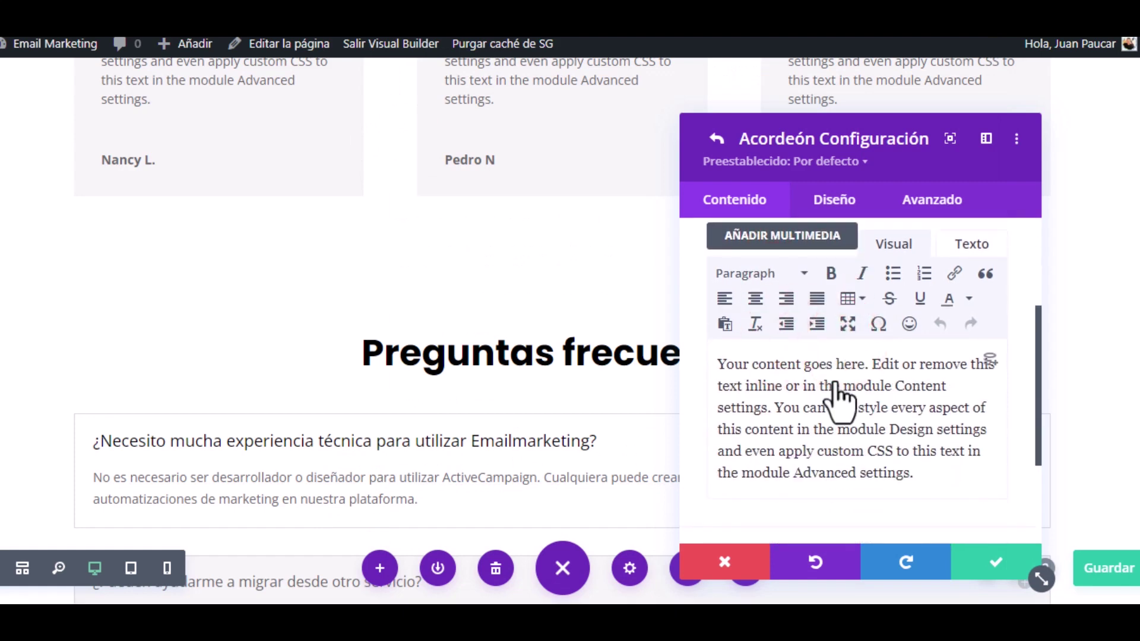
key("alt+Tab")
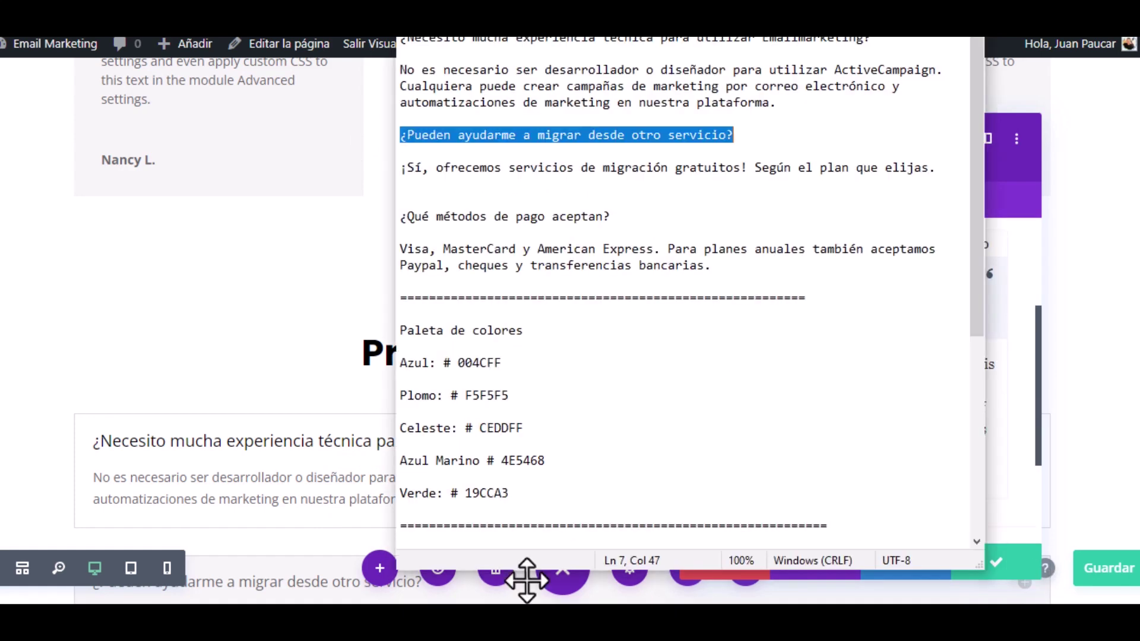
triple_click(701, 172)
right_click(885, 173)
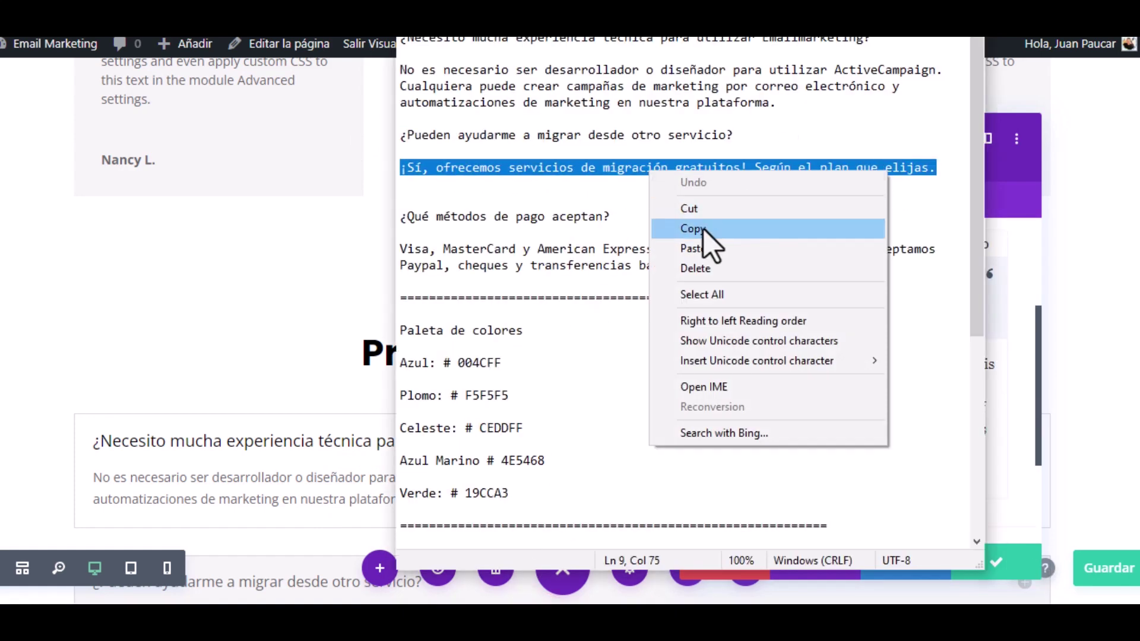
left_click(702, 228)
key("alt+Tab")
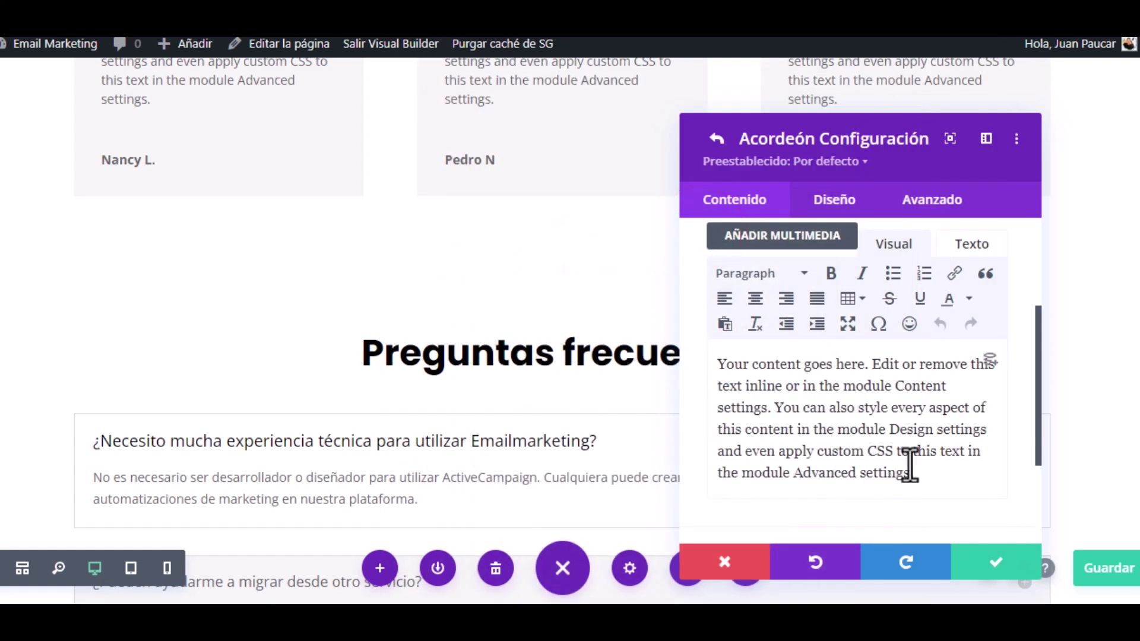
left_click_drag(919, 473, 731, 367)
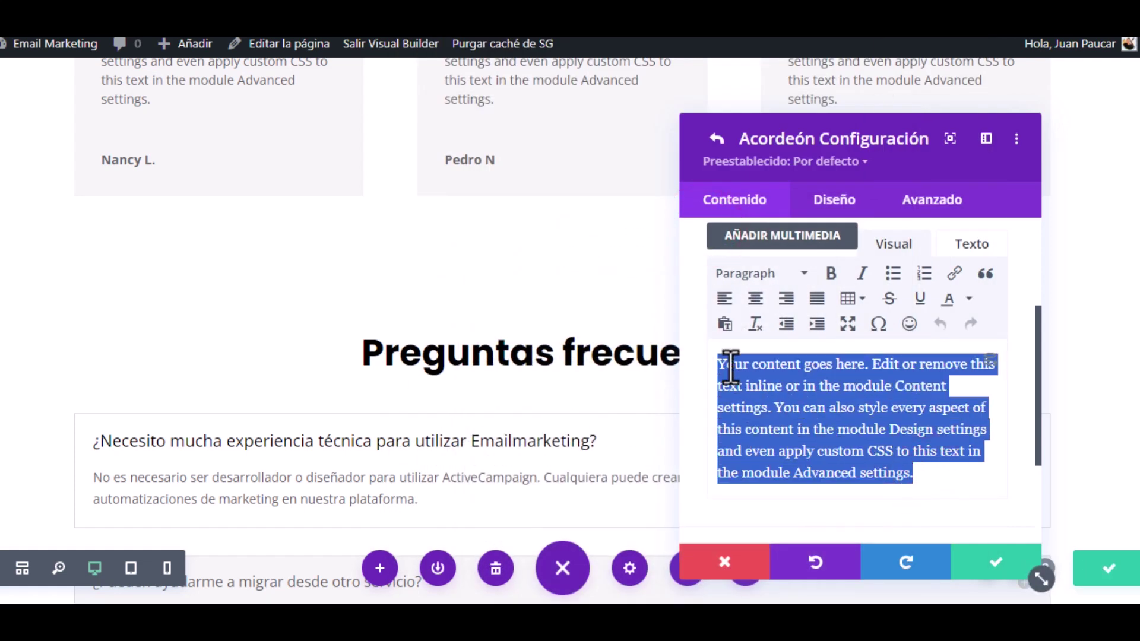
key("BackSpace")
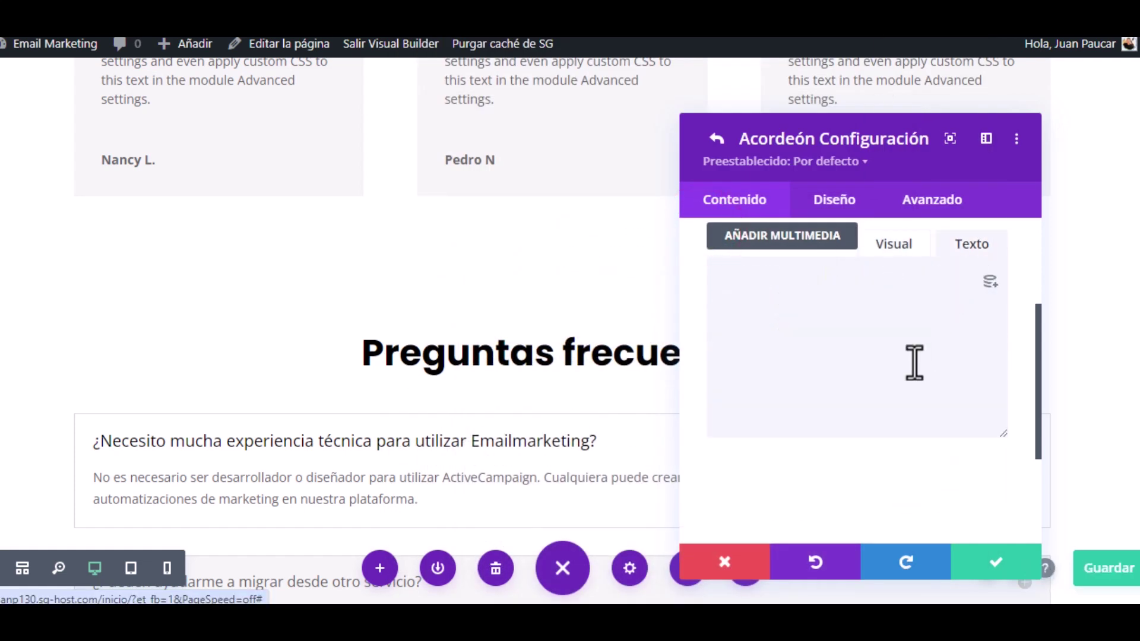
right_click(789, 297)
left_click(846, 157)
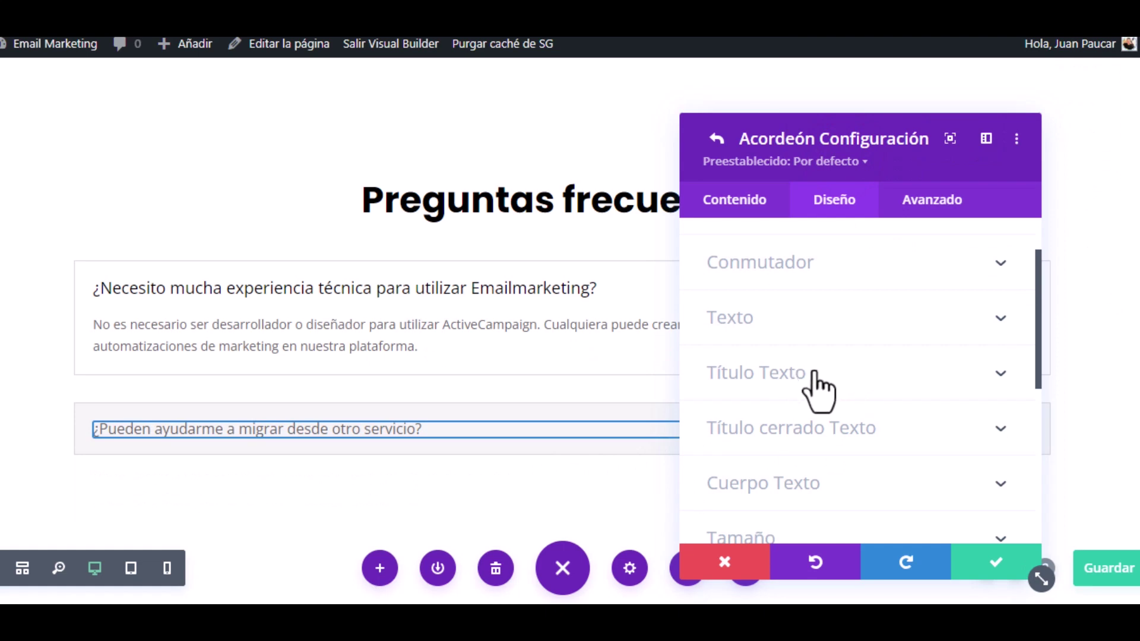
Step: Set the second accordion item's title font to Poppins
left_click(816, 377)
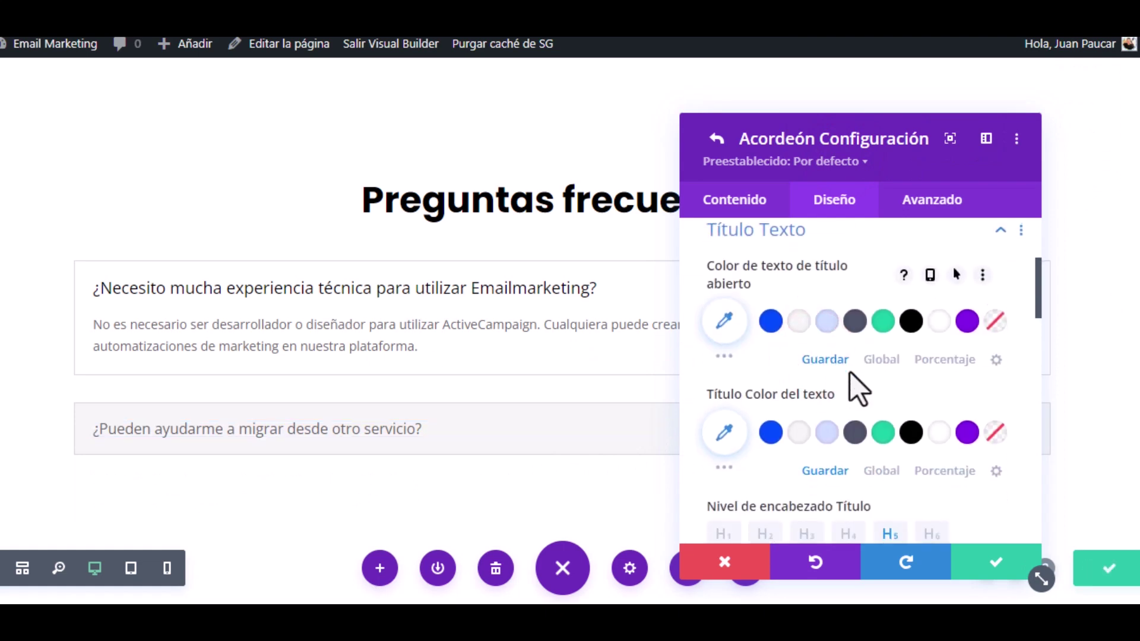
scroll(850, 372, "down", 5)
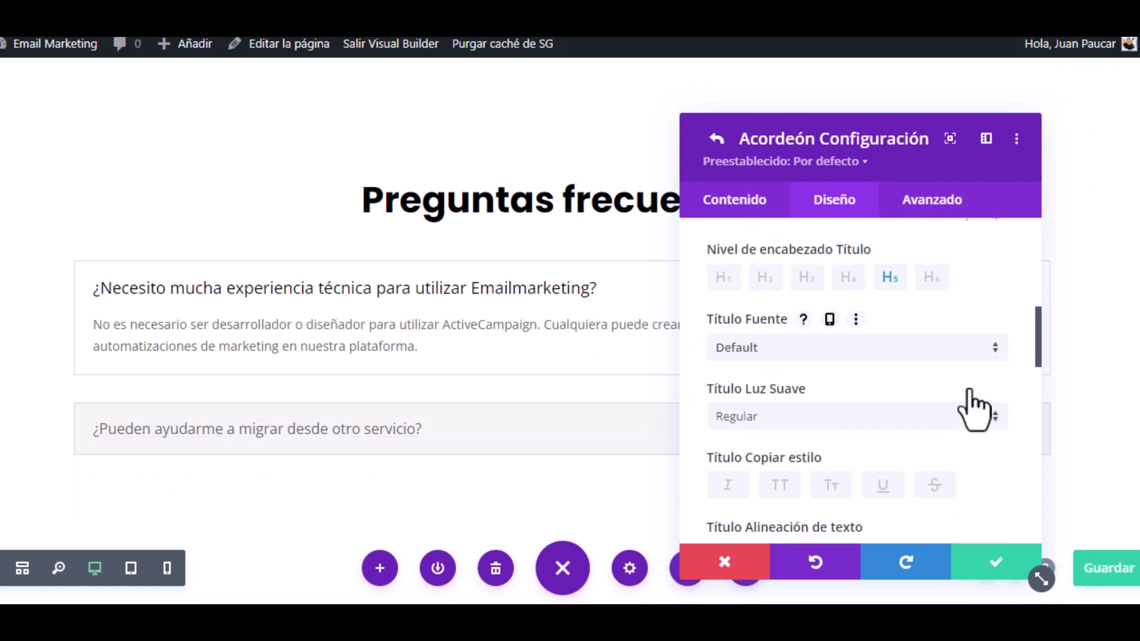
left_click(793, 349)
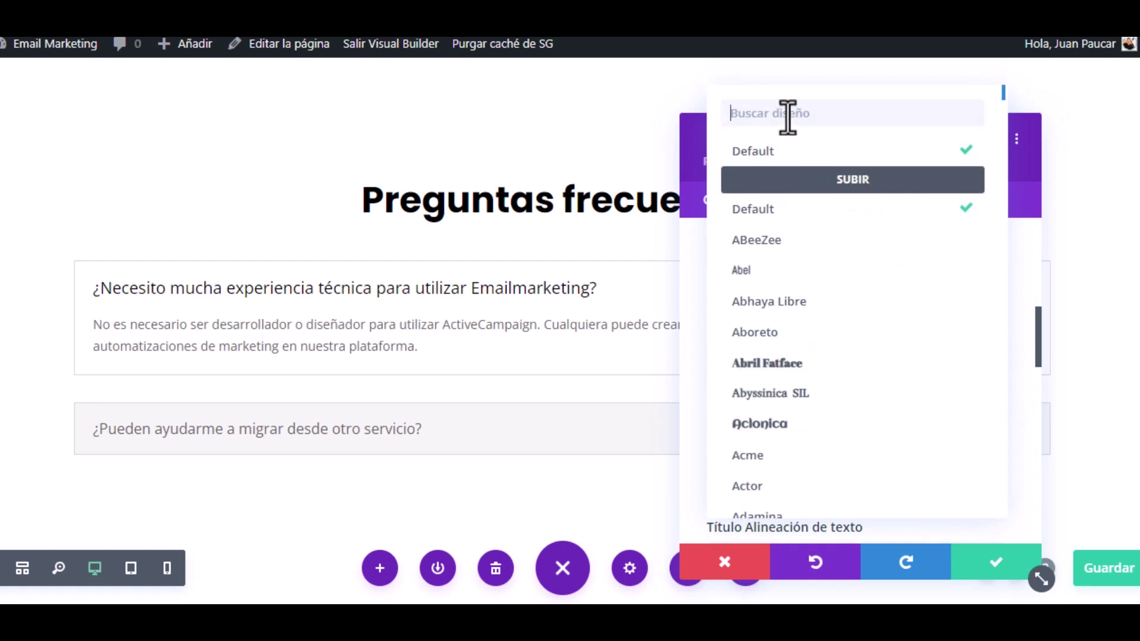
left_click(787, 117)
type("po")
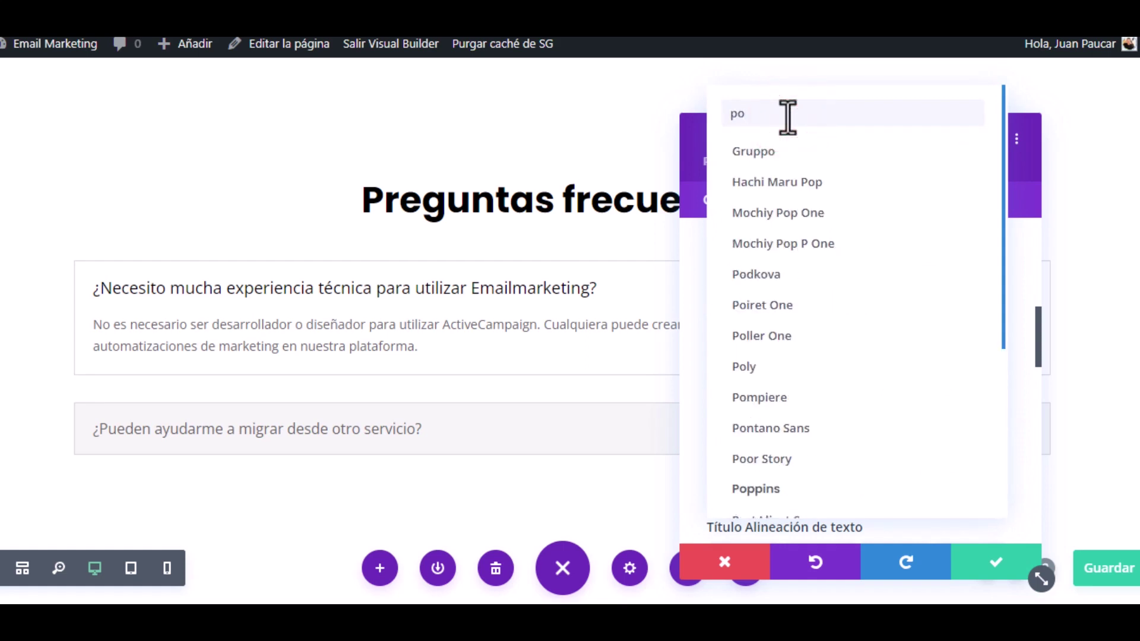
type("p")
left_click(773, 246)
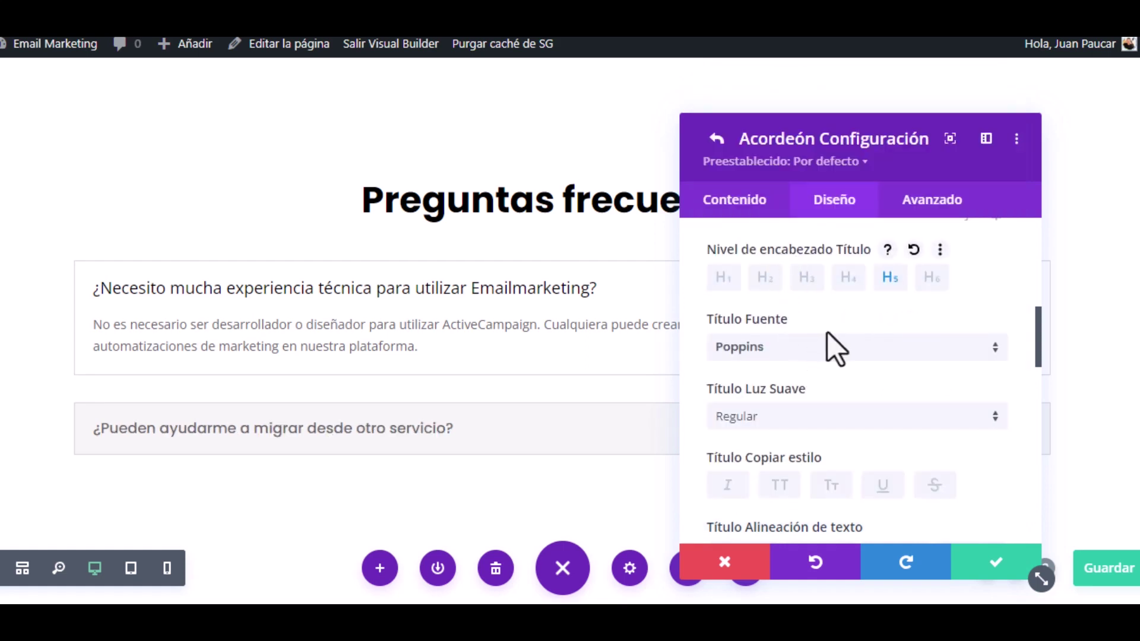
Step: Set the second accordion item's title size to 18px with black open-title and title text colors, and save the item
scroll(887, 370, "down", 5)
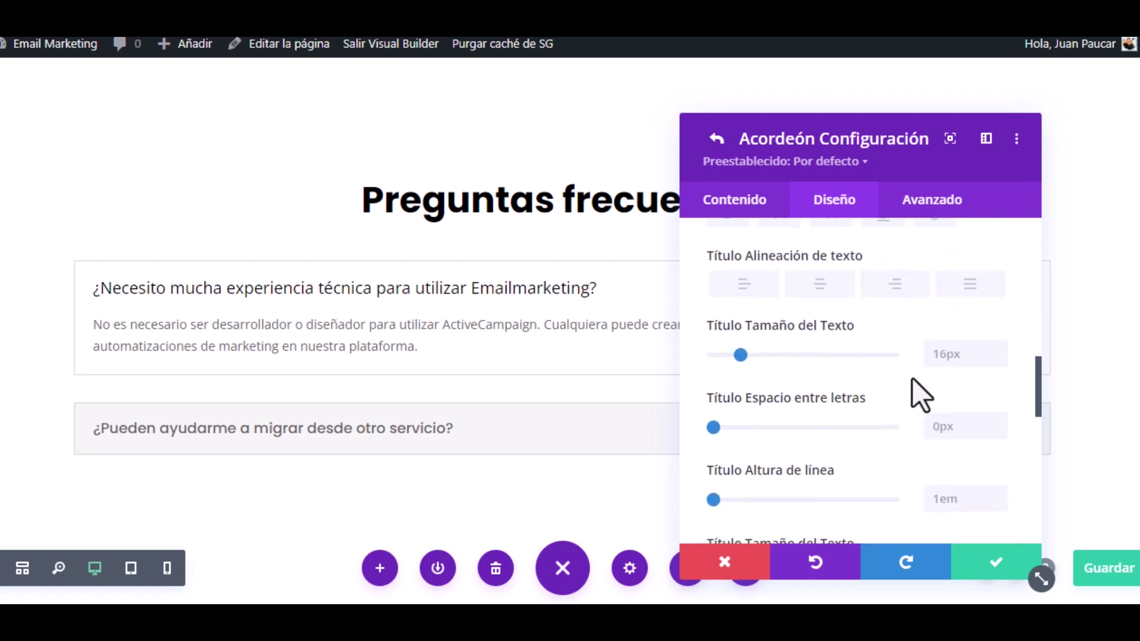
left_click(998, 349)
left_click(998, 349)
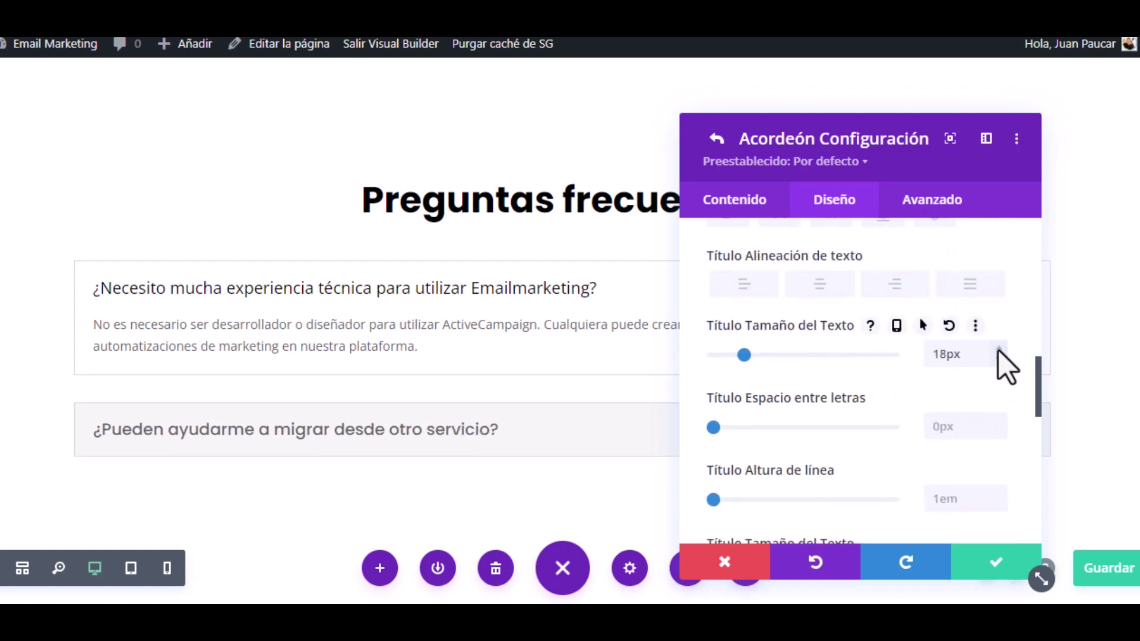
scroll(873, 395, "up", 2)
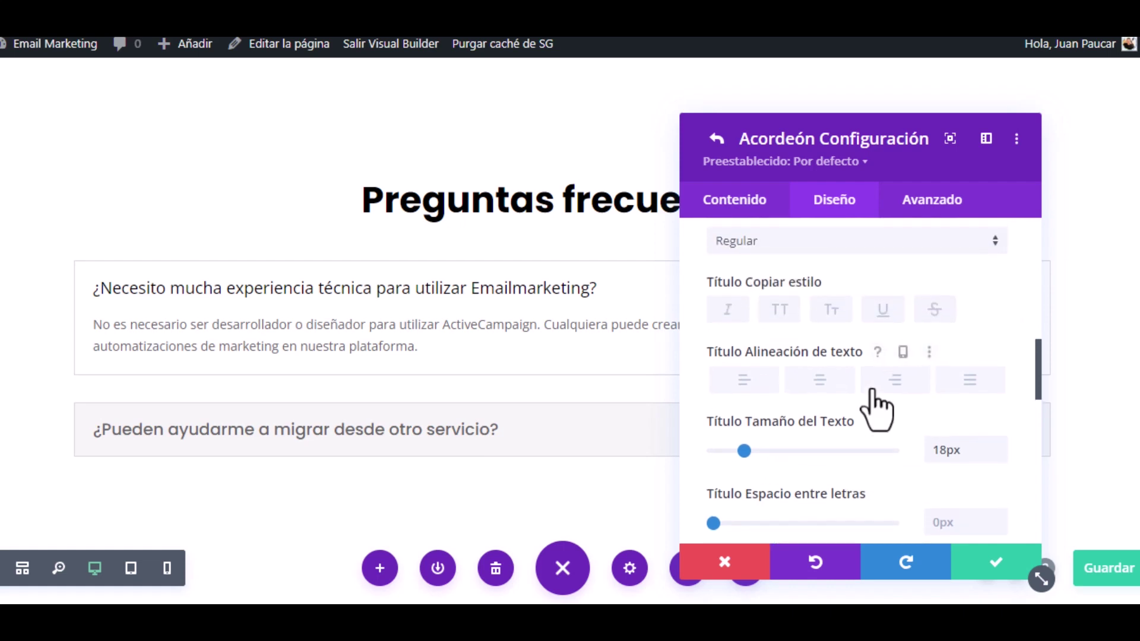
scroll(871, 390, "up", 6)
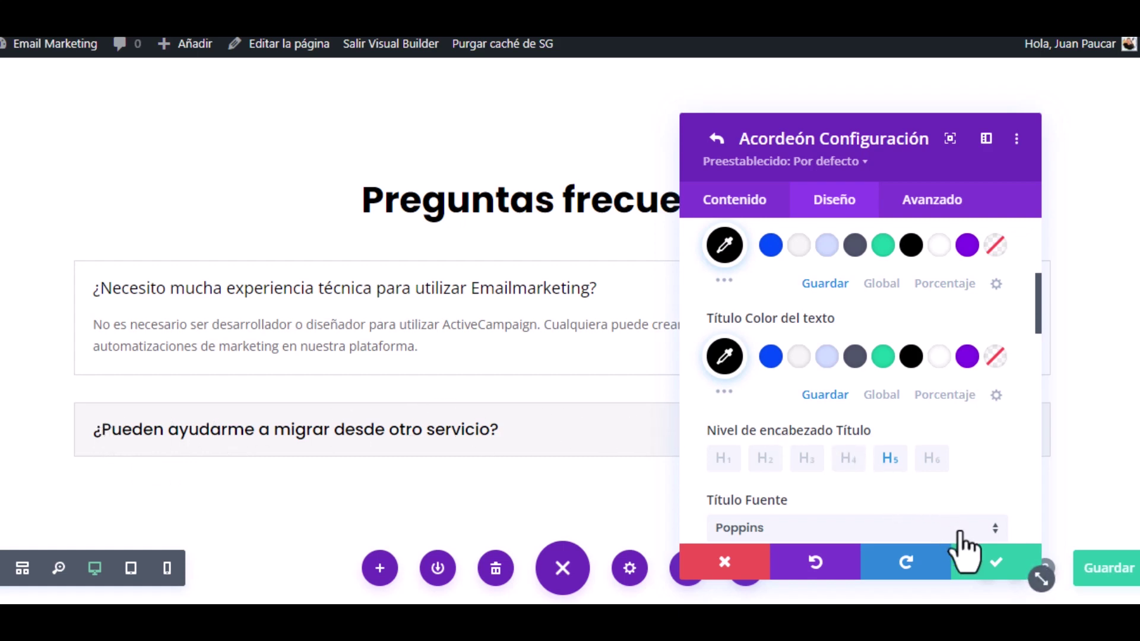
left_click(994, 563)
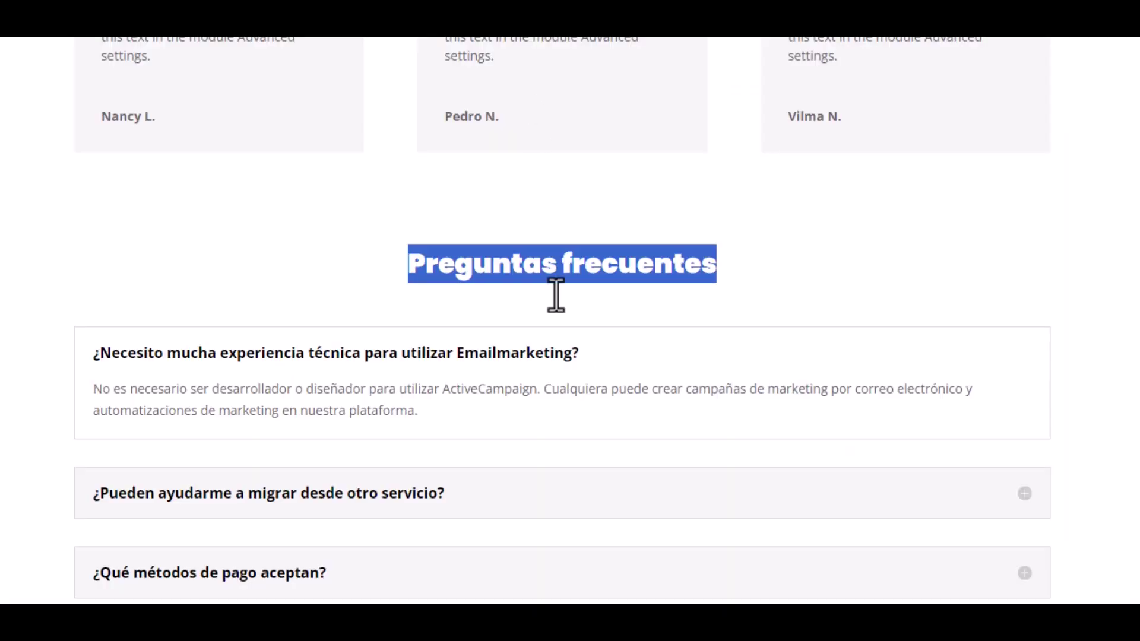
Step: Add a third accordion item and title it "¿Qué métodos de pago aceptan?", copying the question from the Notepad text
scroll(437, 433, "down", 3)
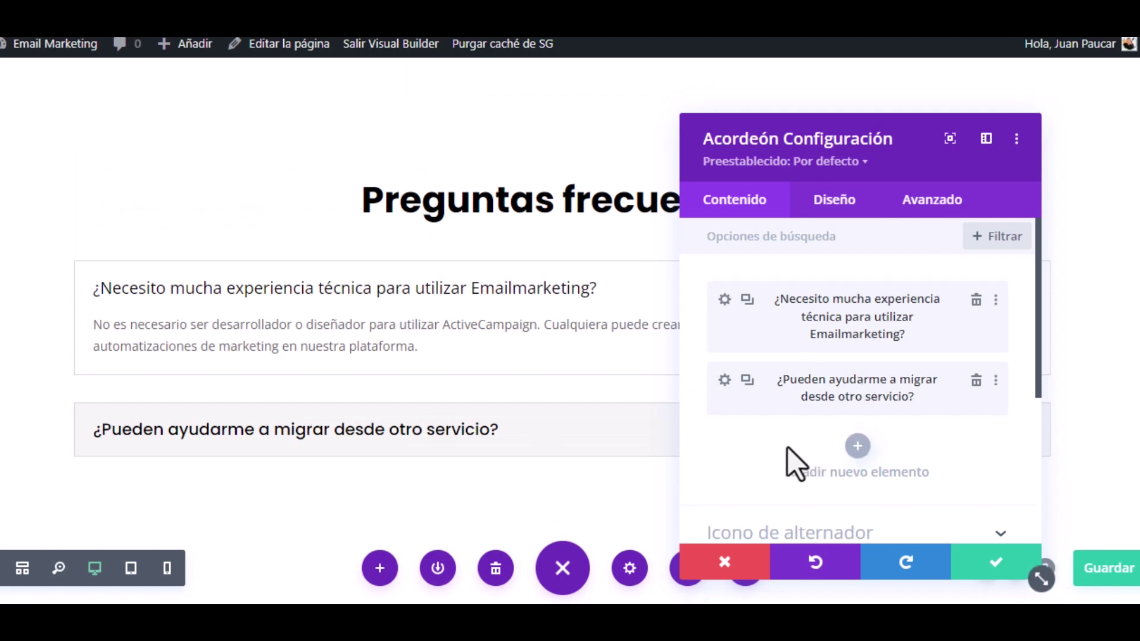
left_click(858, 448)
key("alt+Tab")
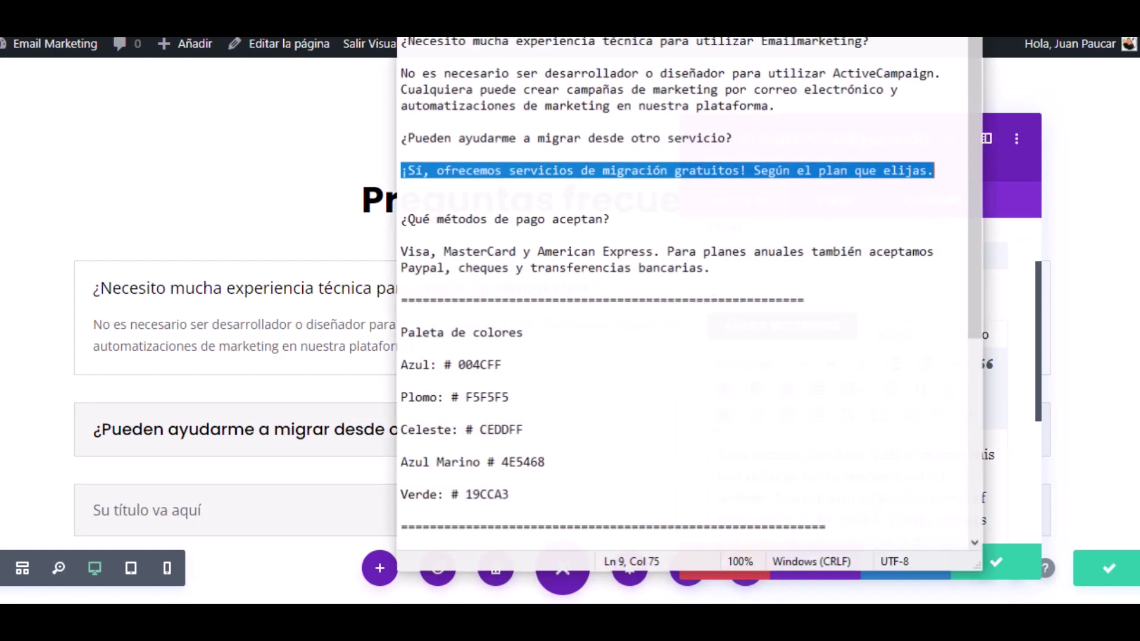
left_click(580, 226)
key("alt+Tab")
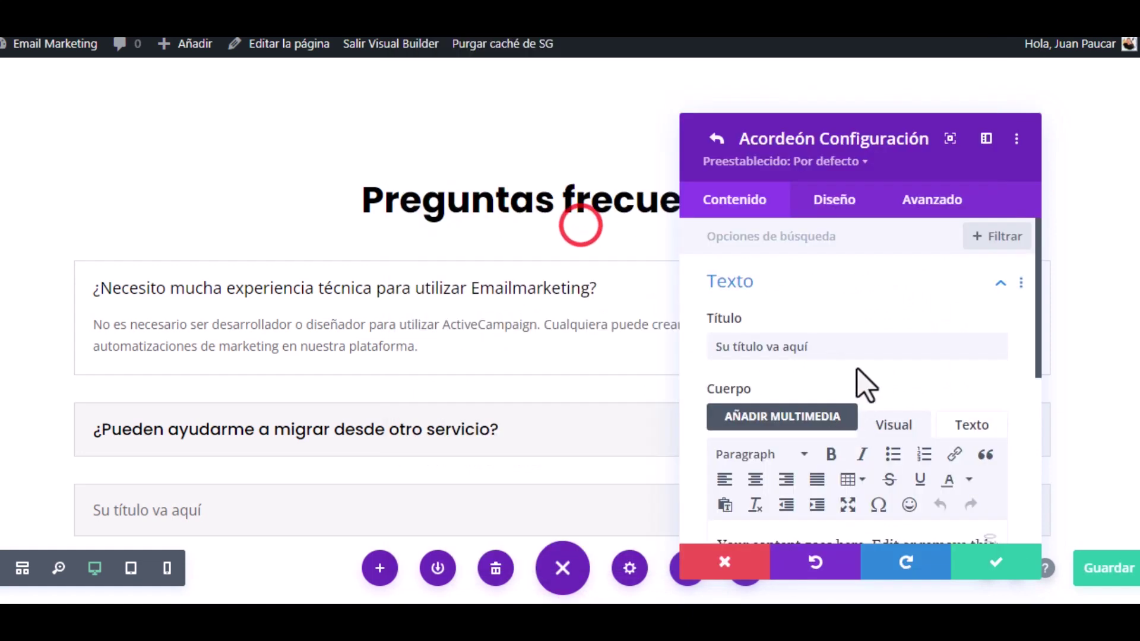
triple_click(819, 349)
key("BackSpace")
right_click(820, 349)
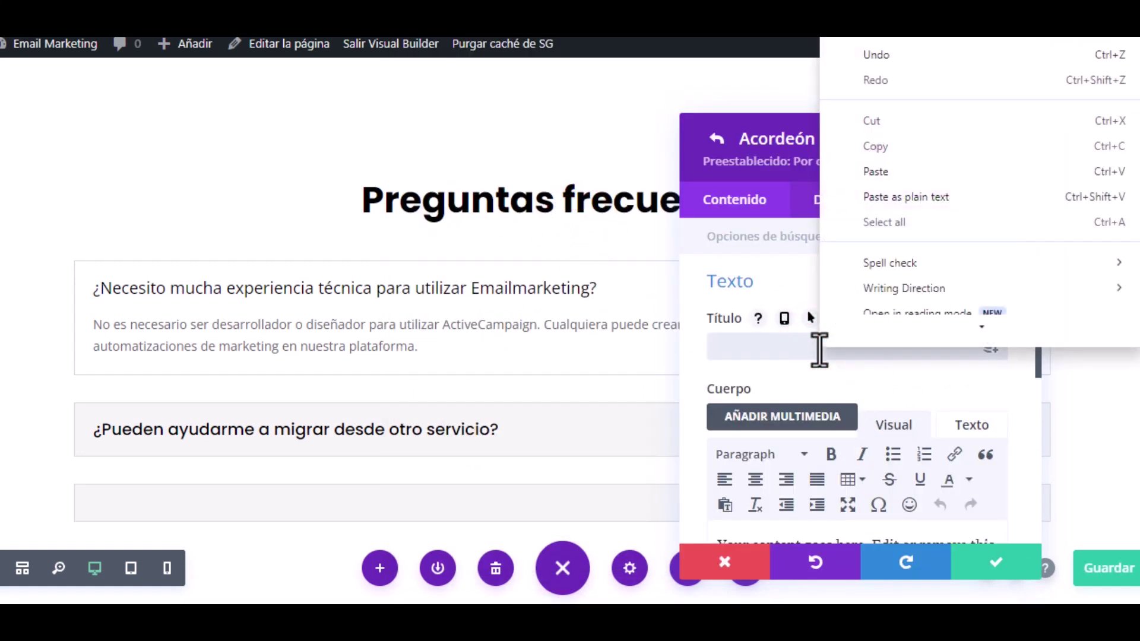
left_click(870, 184)
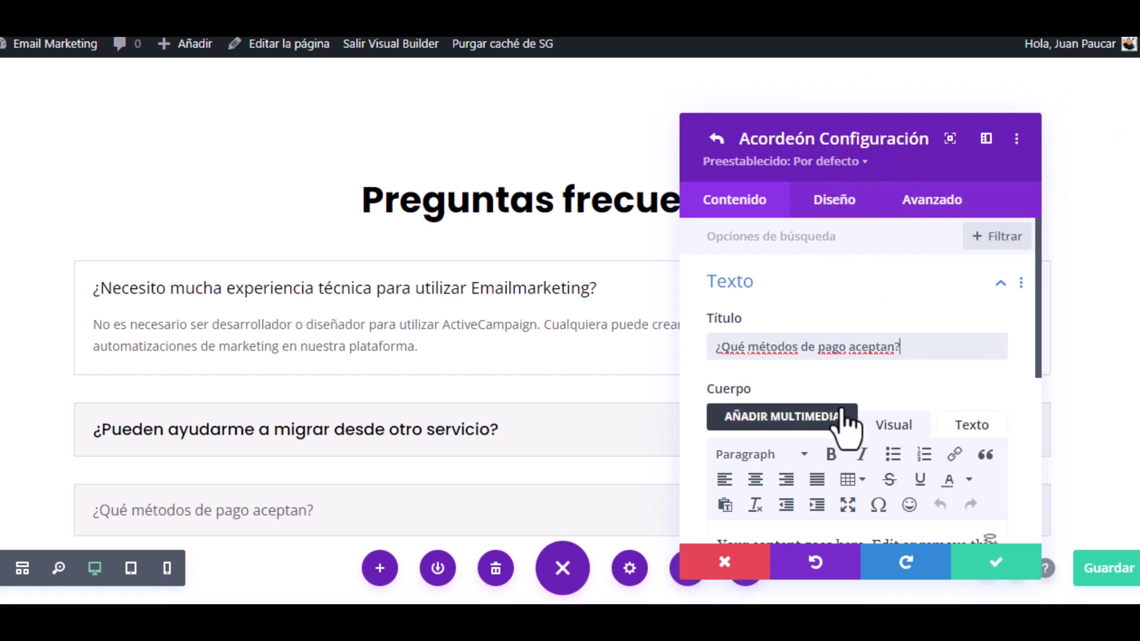
scroll(847, 428, "down", 3)
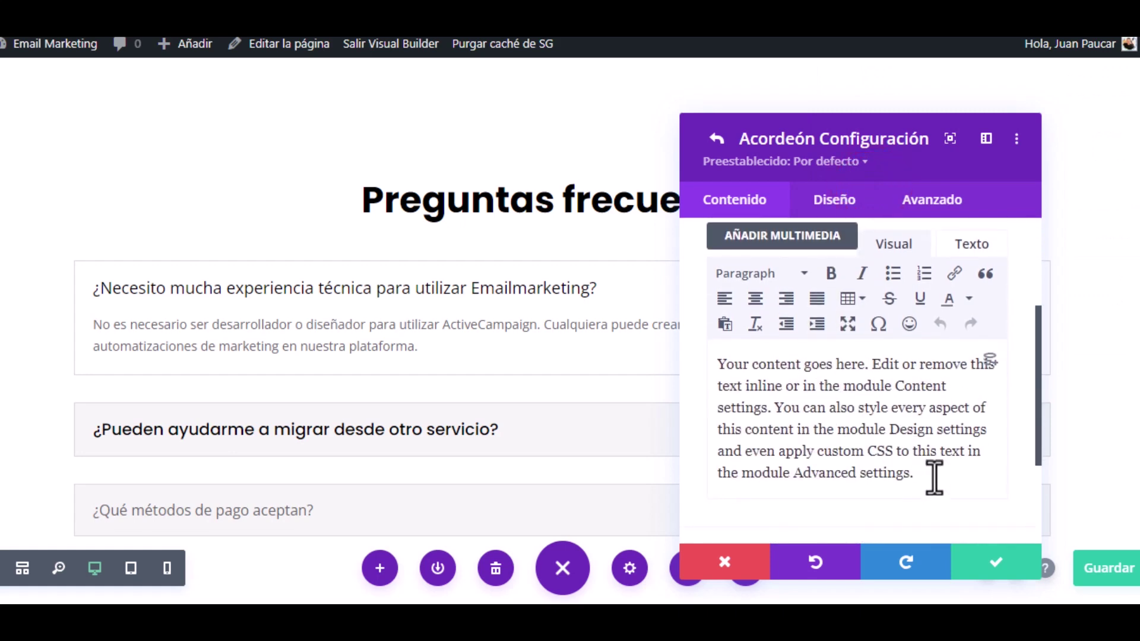
Step: Replace the third accordion item's placeholder body with the Notepad answer "Visa, MasterCard y American Express. Para planes anuales también aceptamos Paypal, cheques y transferencias bancarias."
left_click_drag(934, 477, 718, 363)
key("BackSpace")
left_click(960, 241)
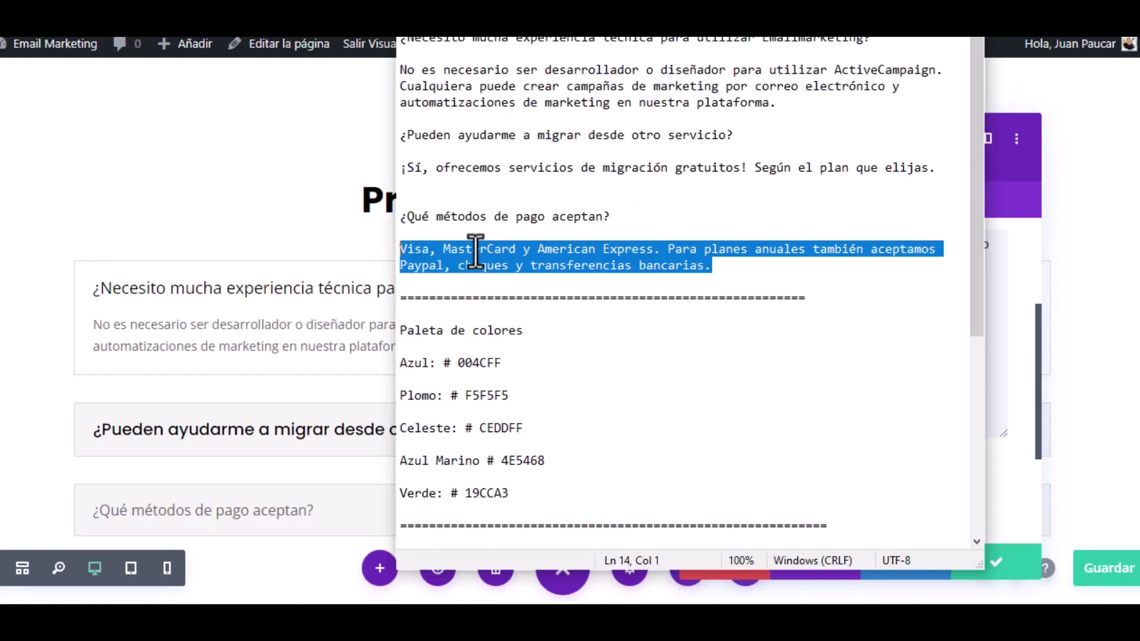
right_click(475, 253)
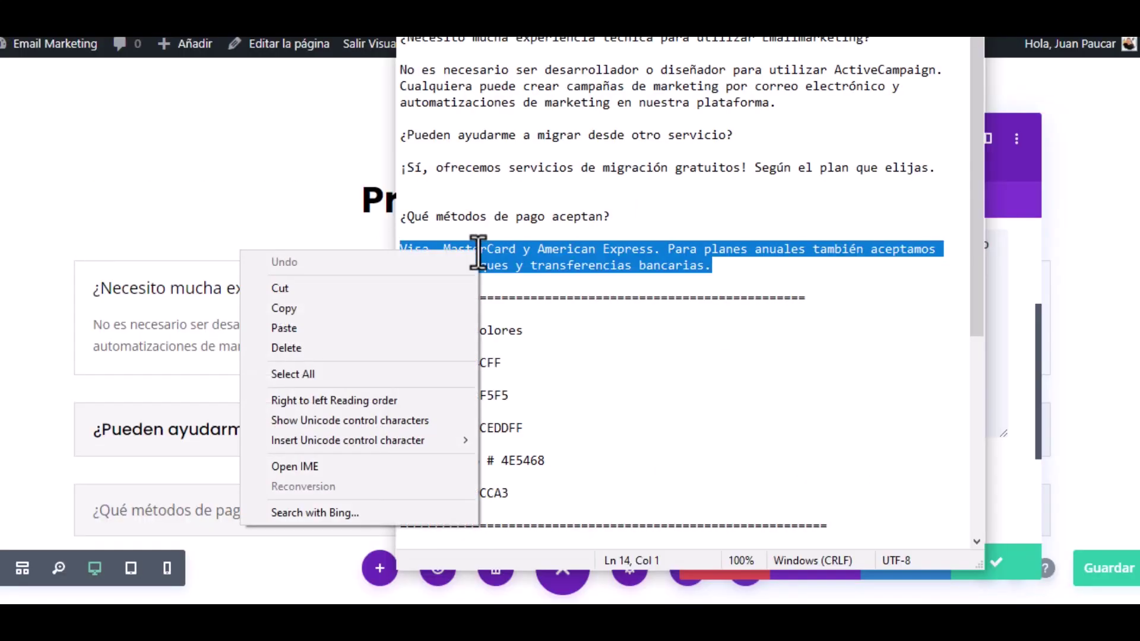
left_click(435, 288)
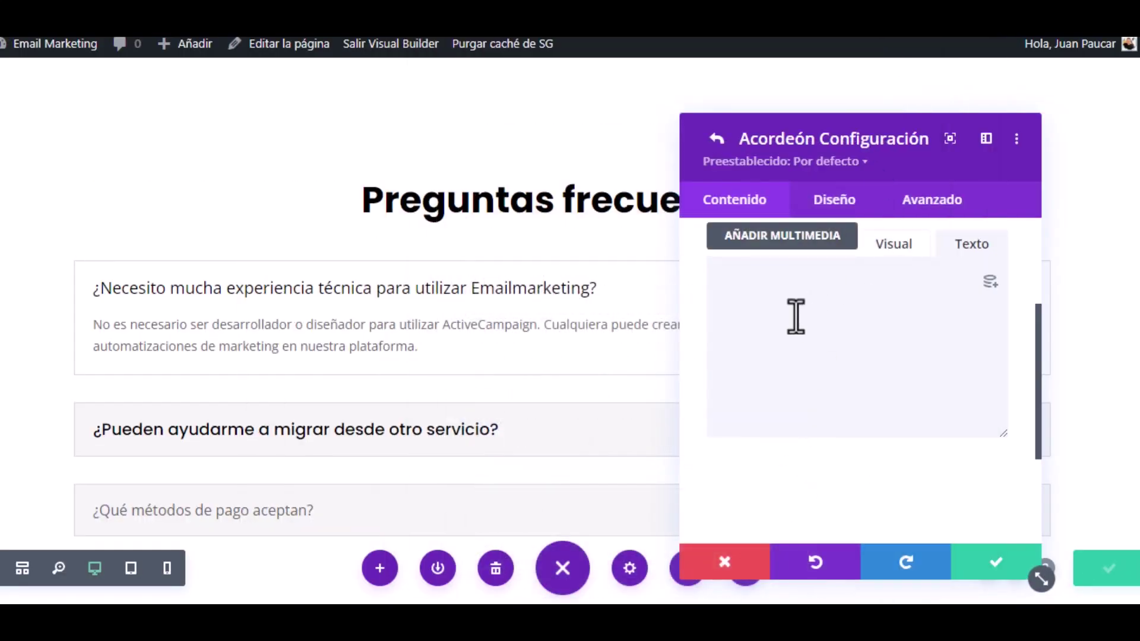
right_click(778, 296)
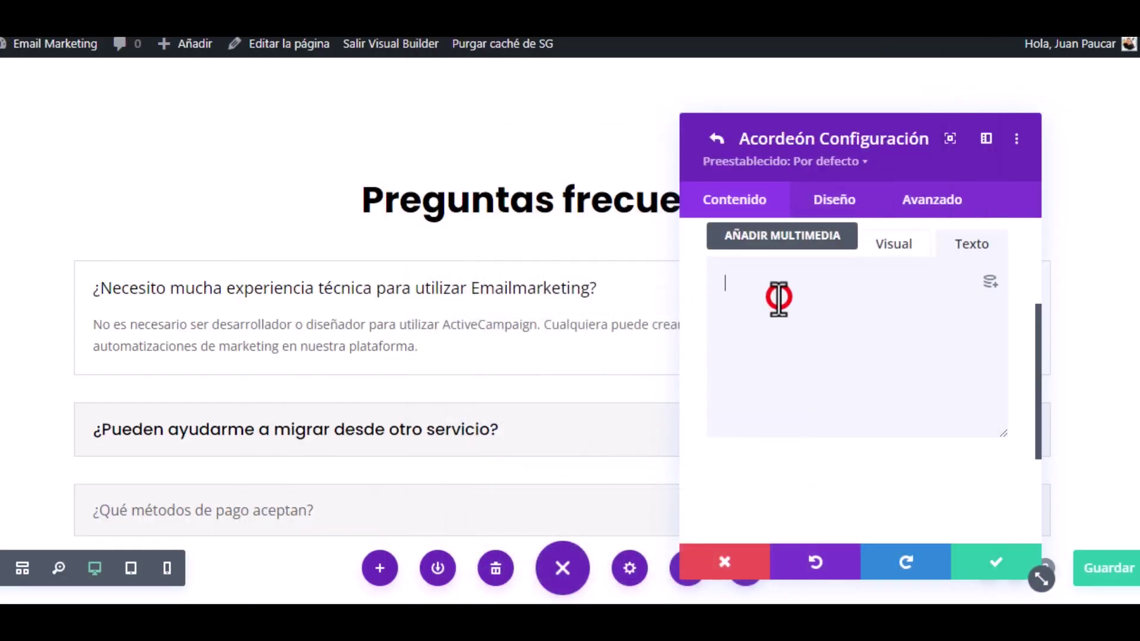
left_click(835, 186)
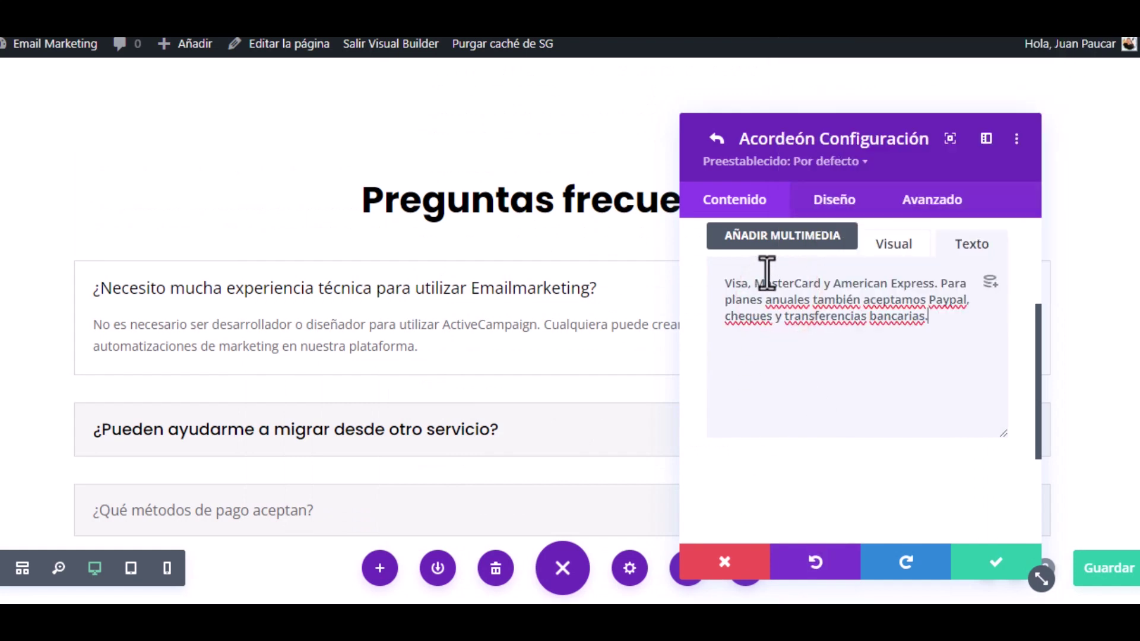
Step: Set the third accordion item's title font to Poppins
left_click(832, 197)
scroll(790, 481, "up", 3)
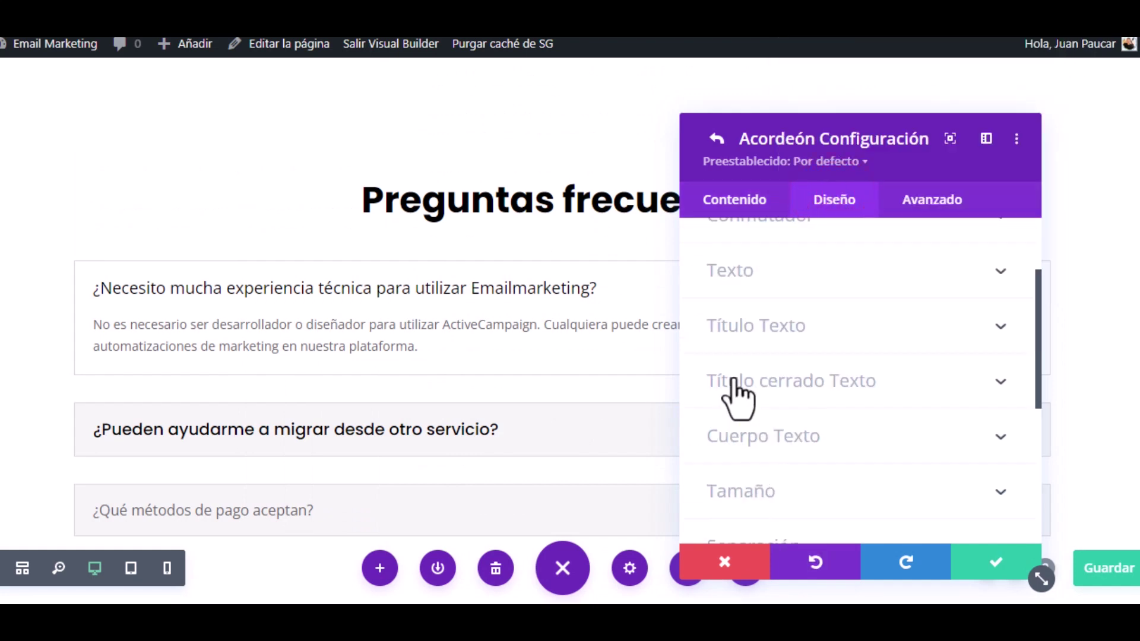
left_click(765, 324)
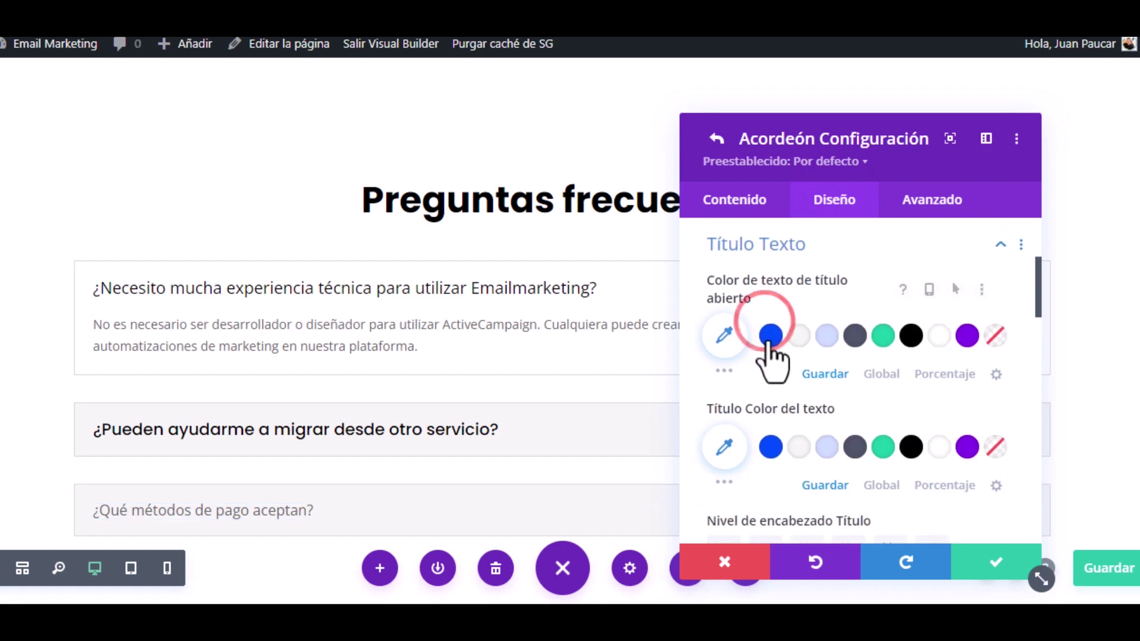
scroll(795, 380, "down", 2)
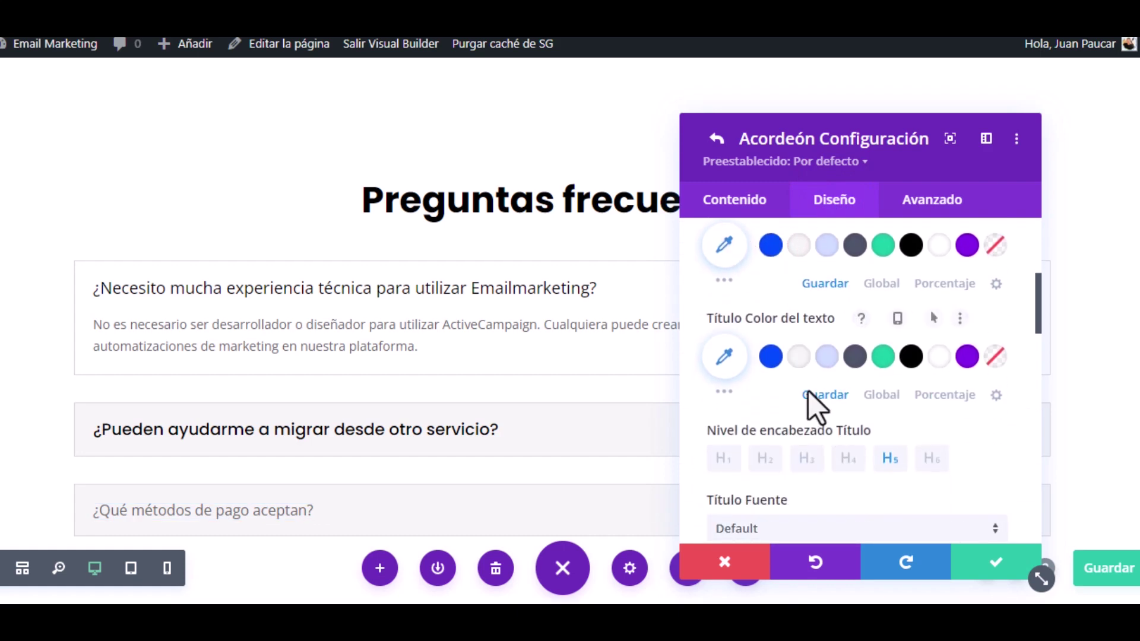
scroll(808, 391, "up", 1)
scroll(809, 406, "down", 3)
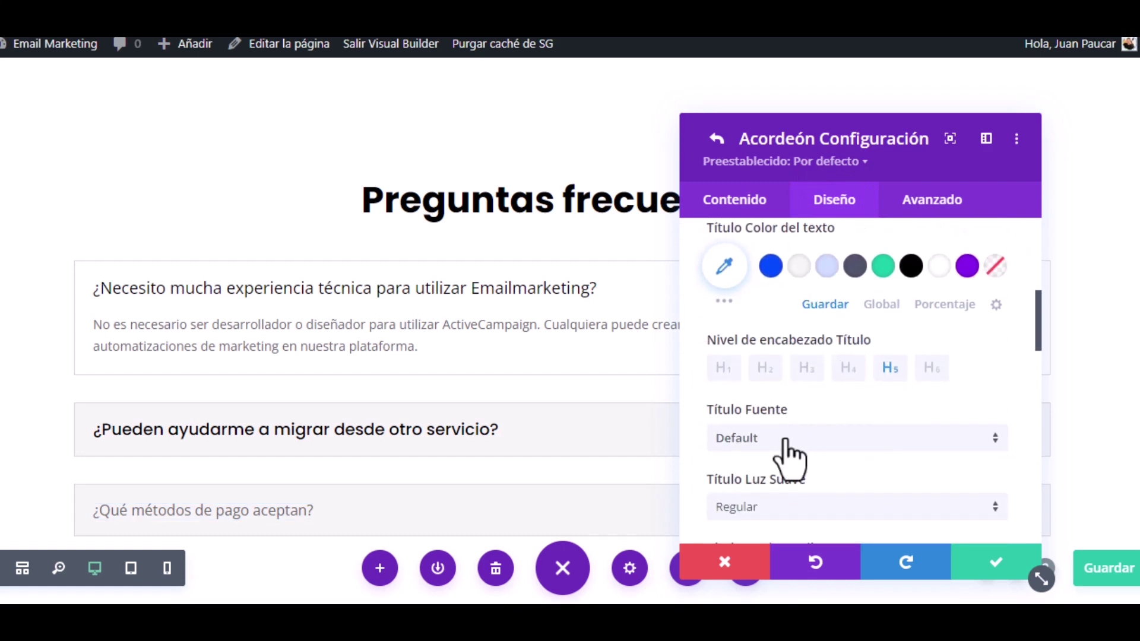
left_click(784, 441)
left_click(762, 242)
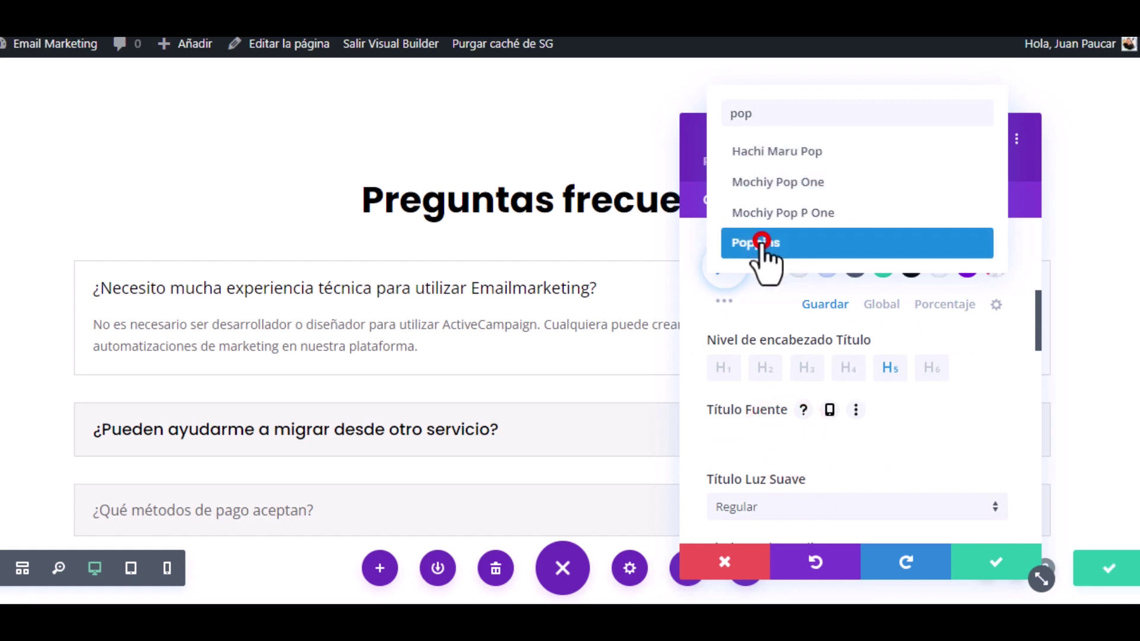
scroll(842, 388, "down", 3)
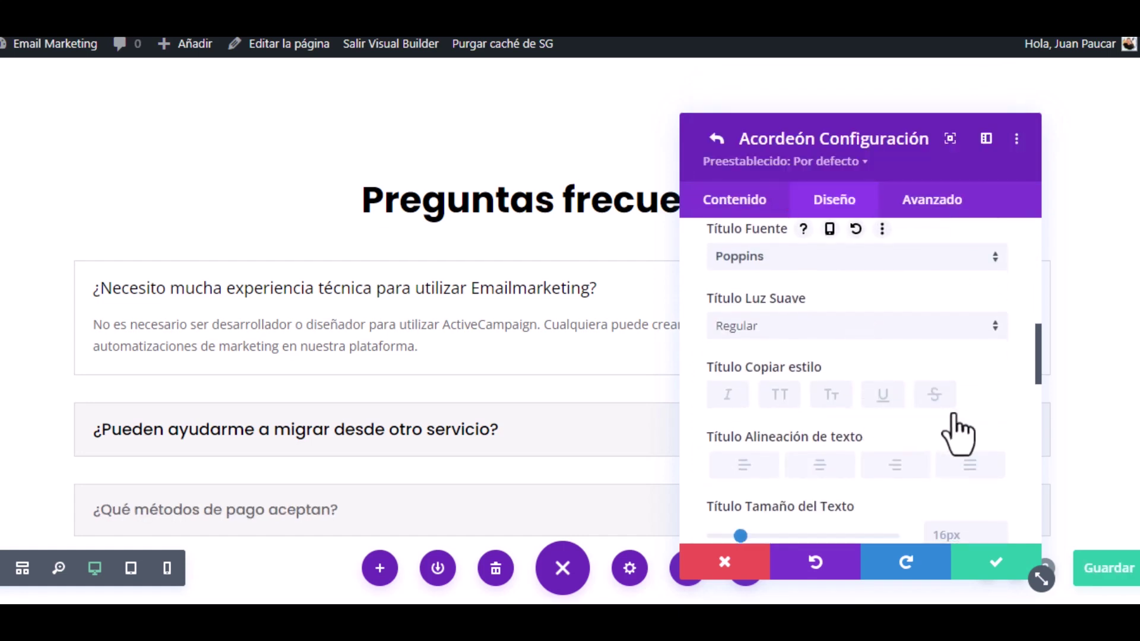
Step: Enlarge the third item's title to match the second item's, set its title text color to black, and save the accordion
scroll(962, 432, "down", 1)
scroll(903, 368, "up", 5)
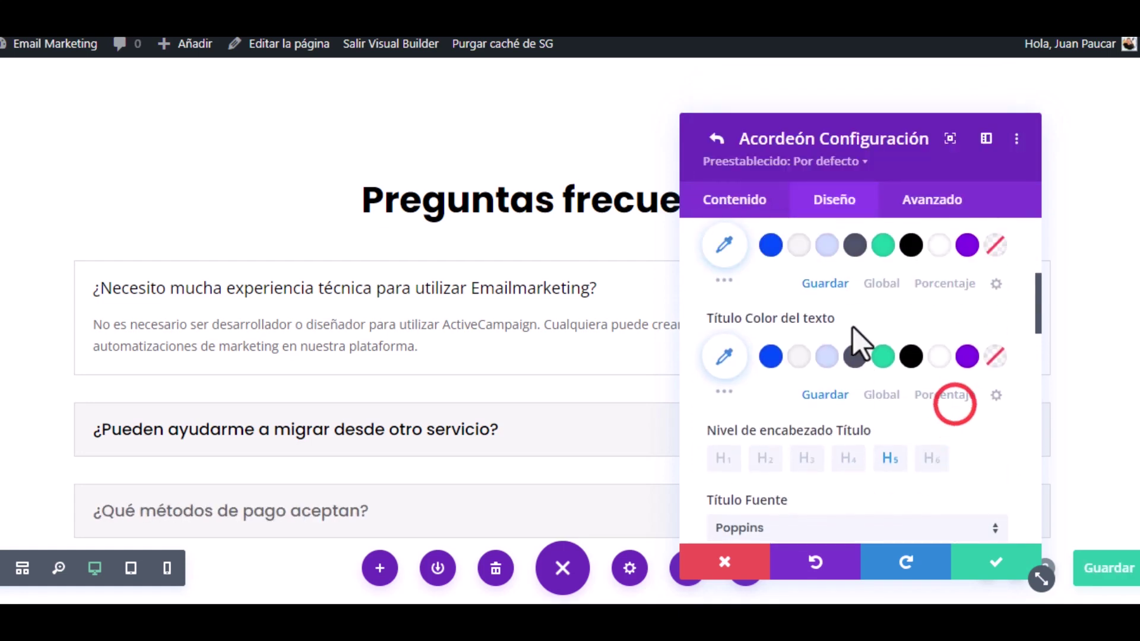
left_click(910, 356)
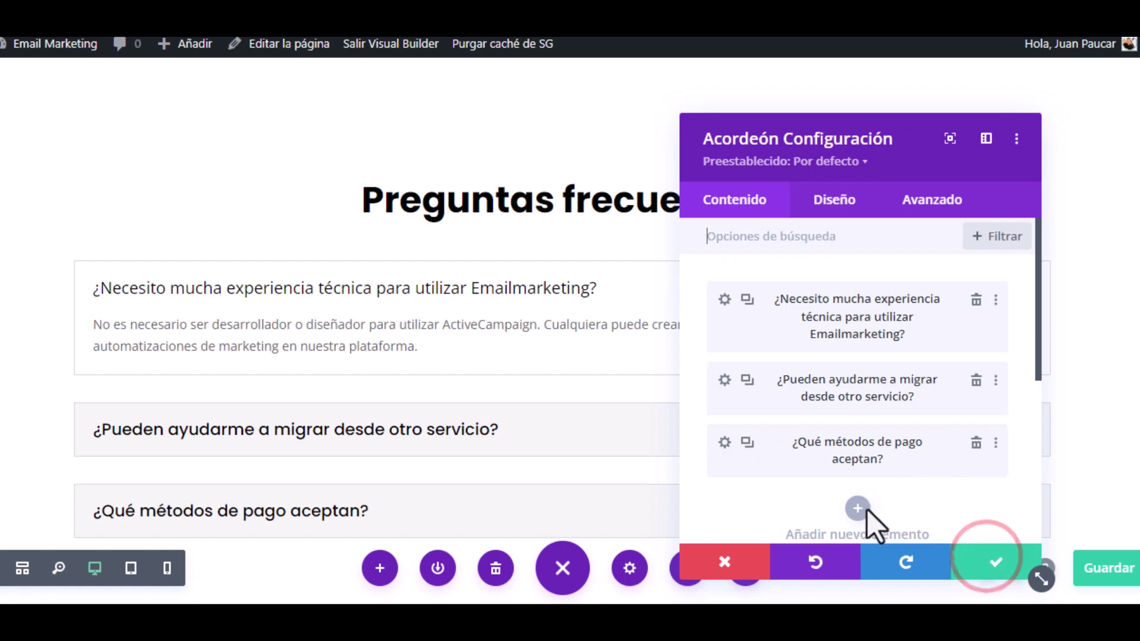
left_click(967, 559)
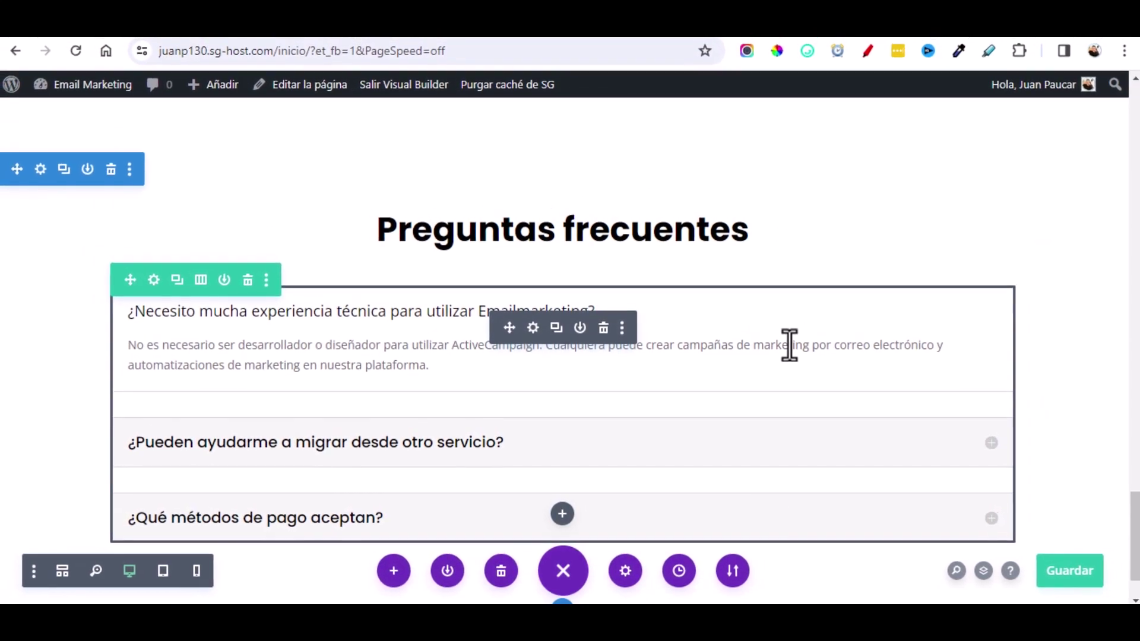
Step: Check the reference page's call-to-action band and add a regular section with a two-equal-column row below the accordion
scroll(739, 473, "down", 1)
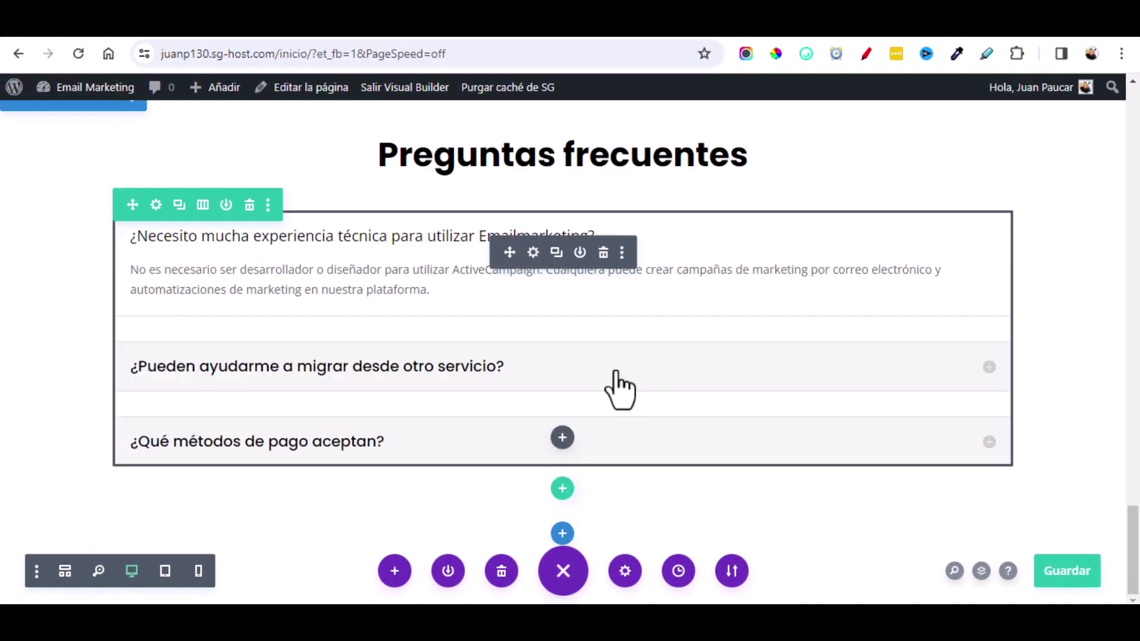
left_click(509, 36)
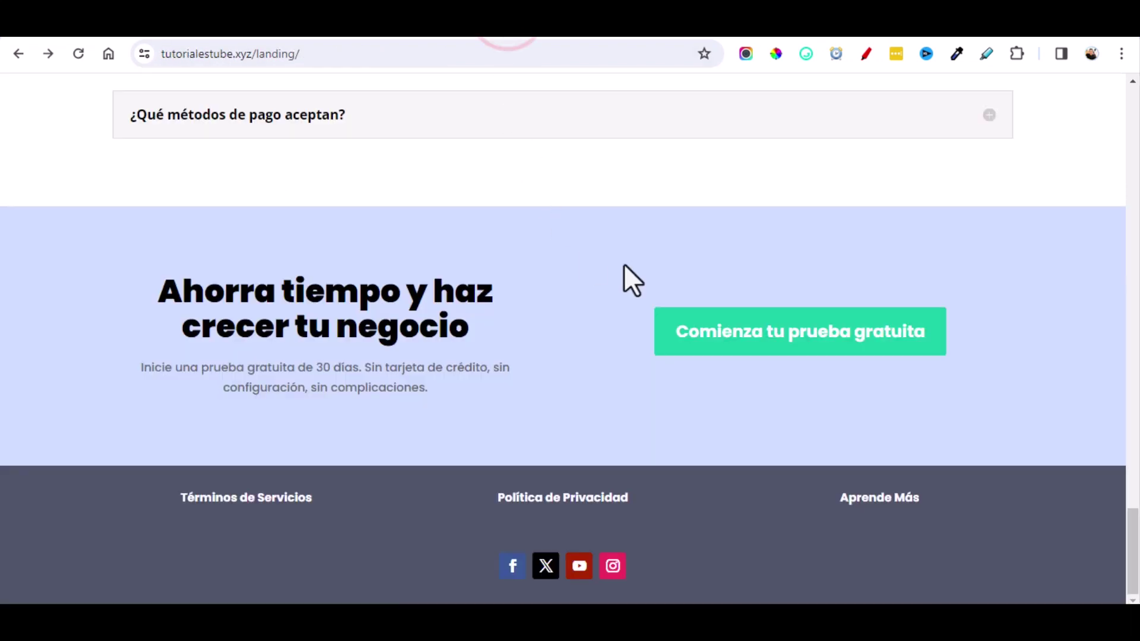
scroll(623, 273, "up", 4)
scroll(623, 274, "down", 4)
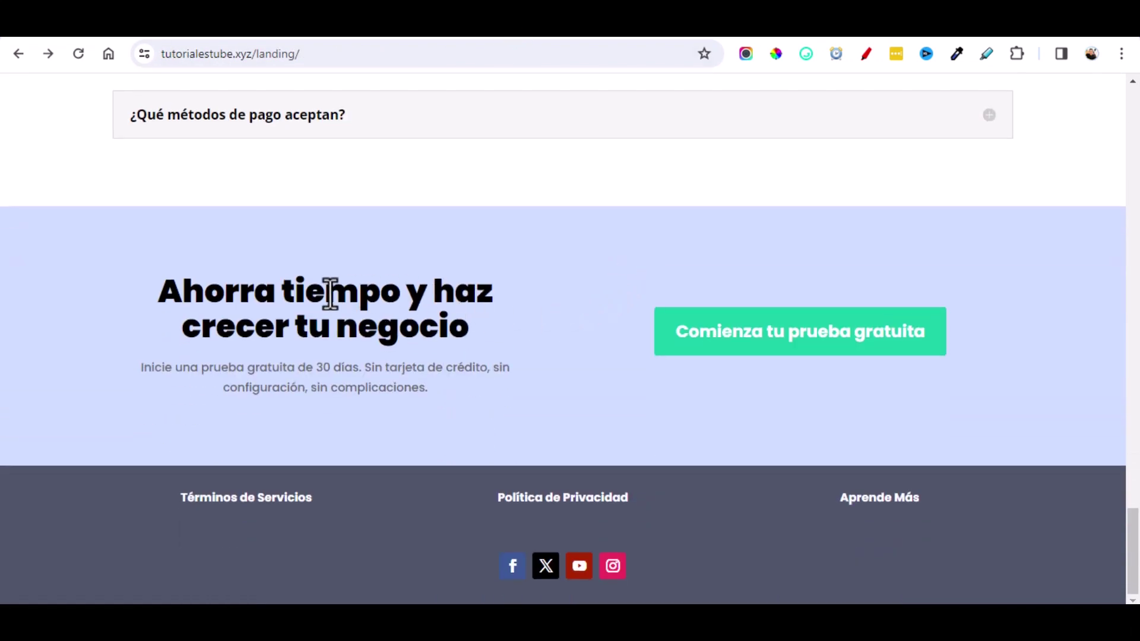
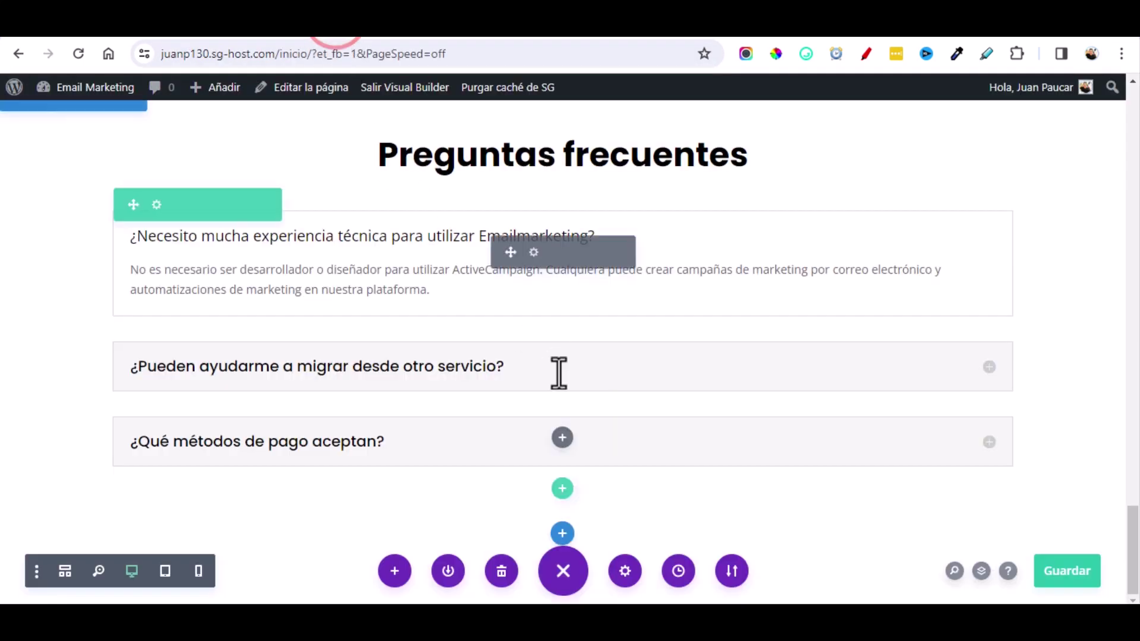
left_click(561, 536)
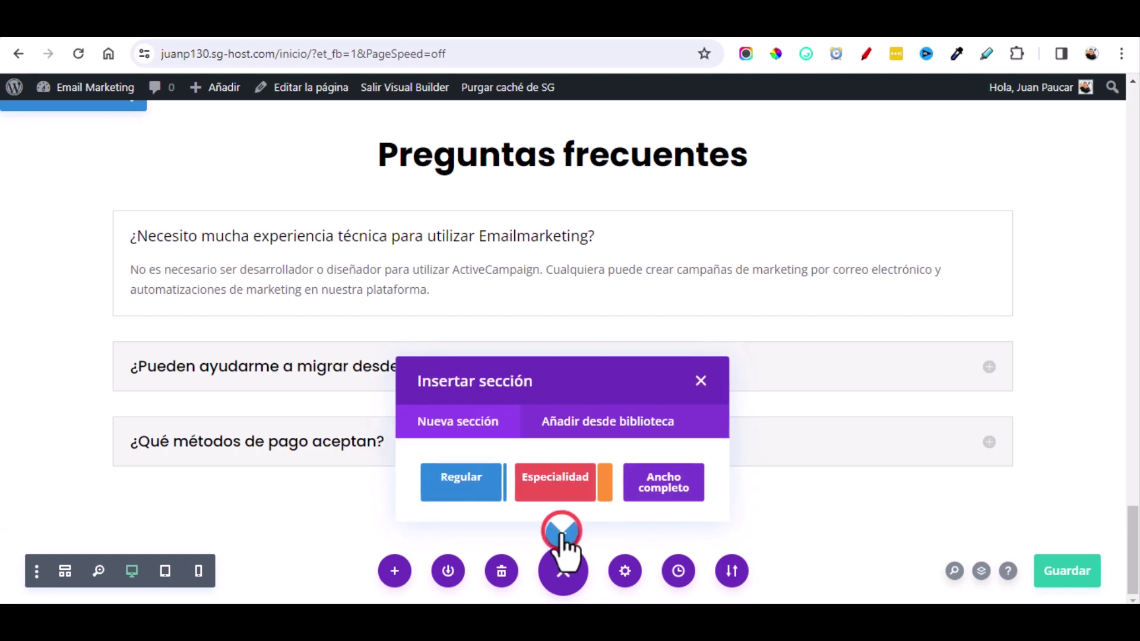
left_click(460, 492)
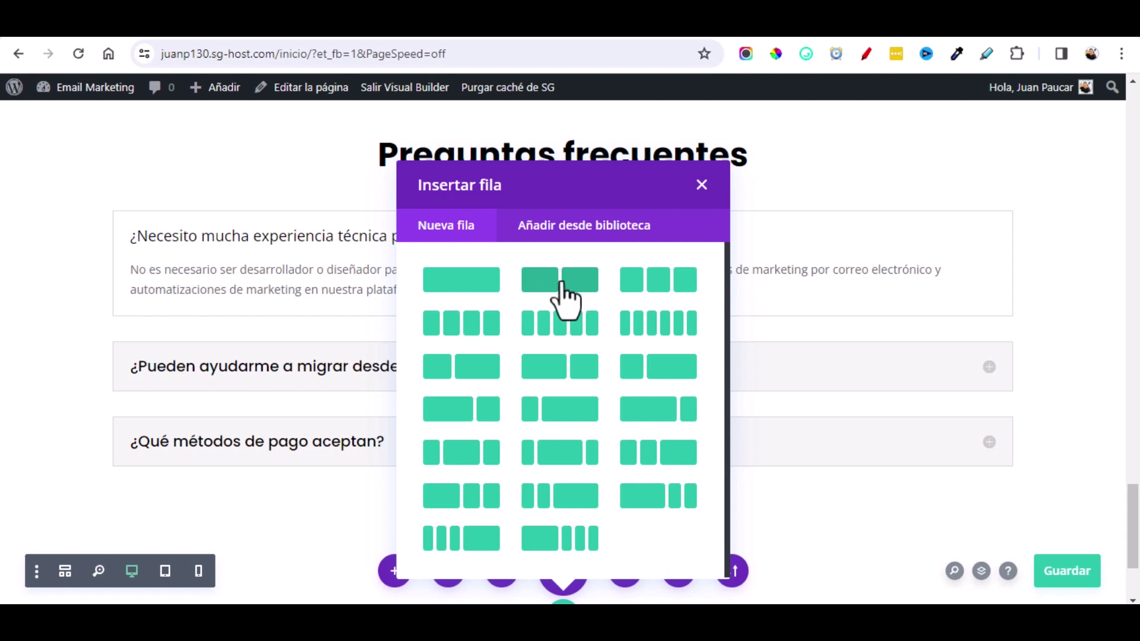
left_click(564, 284)
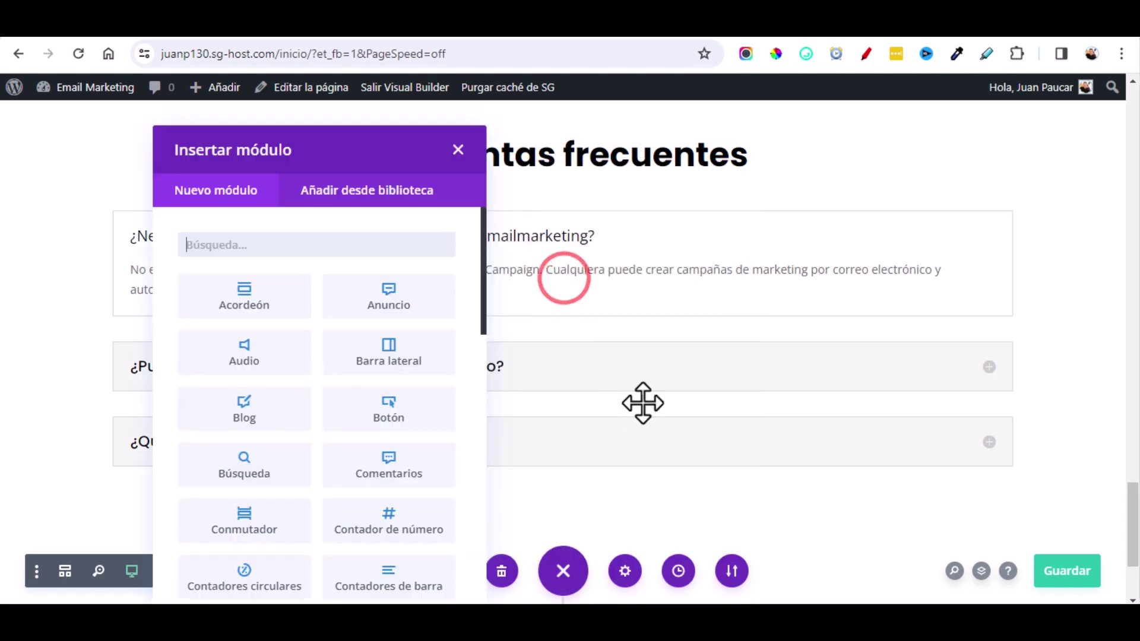
Step: Insert a text module in the first column of the new row
scroll(644, 402, "down", 3)
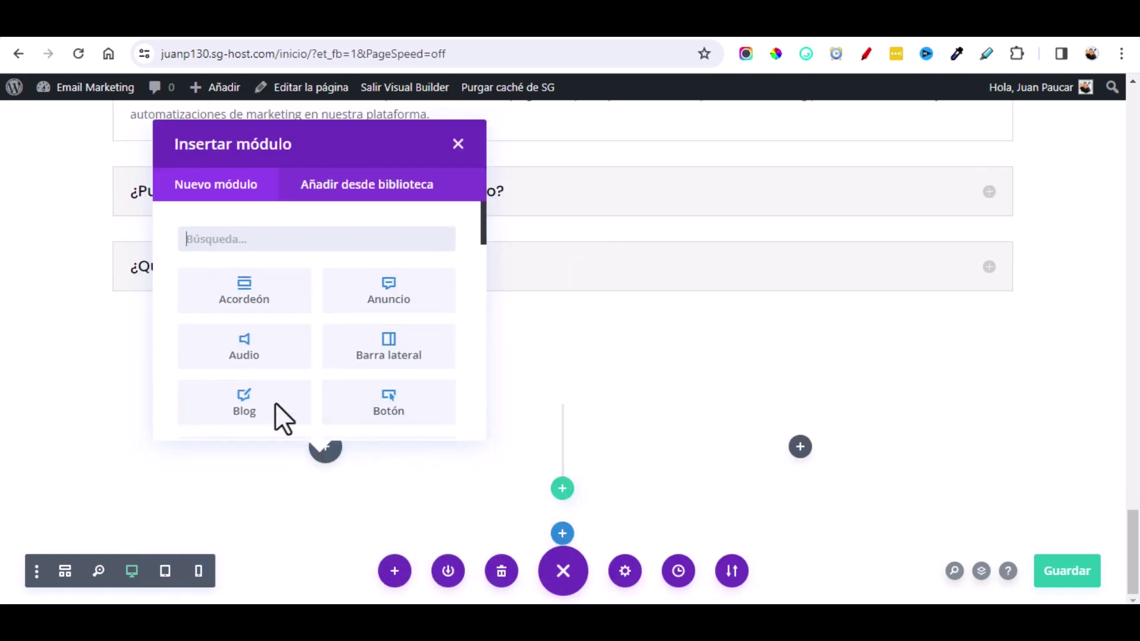
type("text")
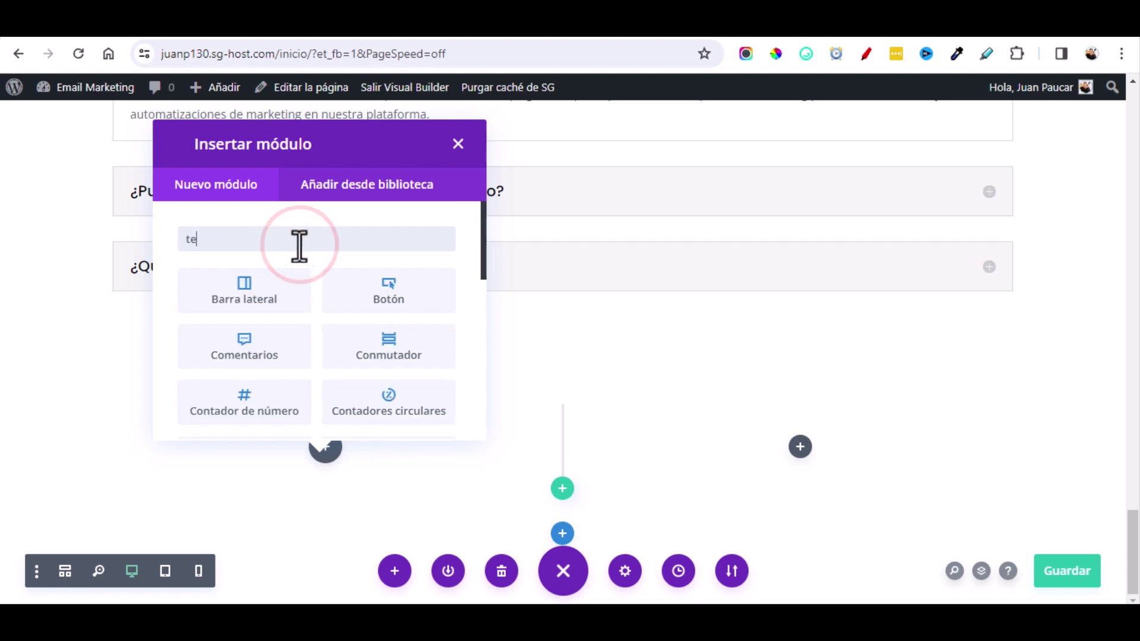
key("Return")
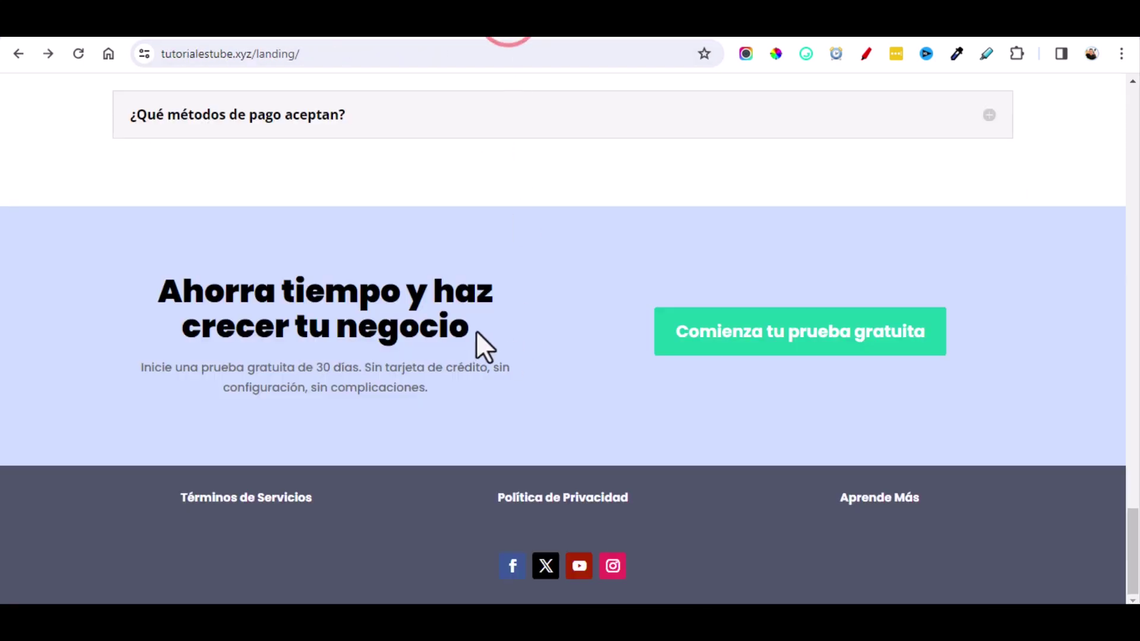
Step: Replace the new text module's placeholder with "Ahorra tiempo y haz crecer tu negocio", copied from the reference page
left_click_drag(425, 324, 155, 291)
right_click(224, 303)
left_click(311, 86)
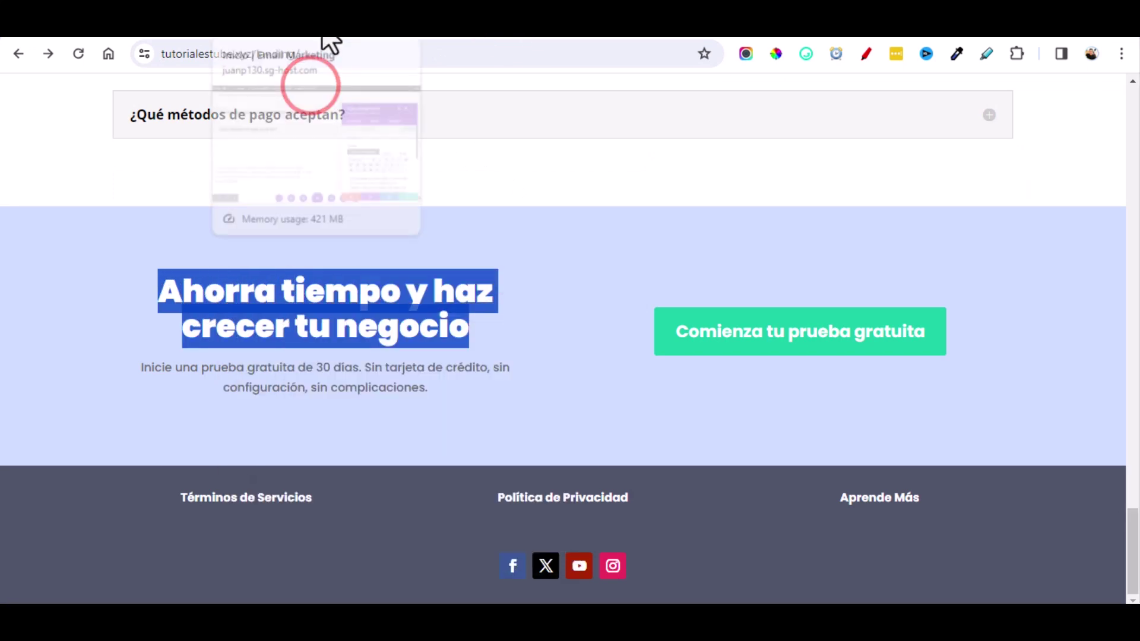
left_click(368, 27)
scroll(863, 380, "down", 2)
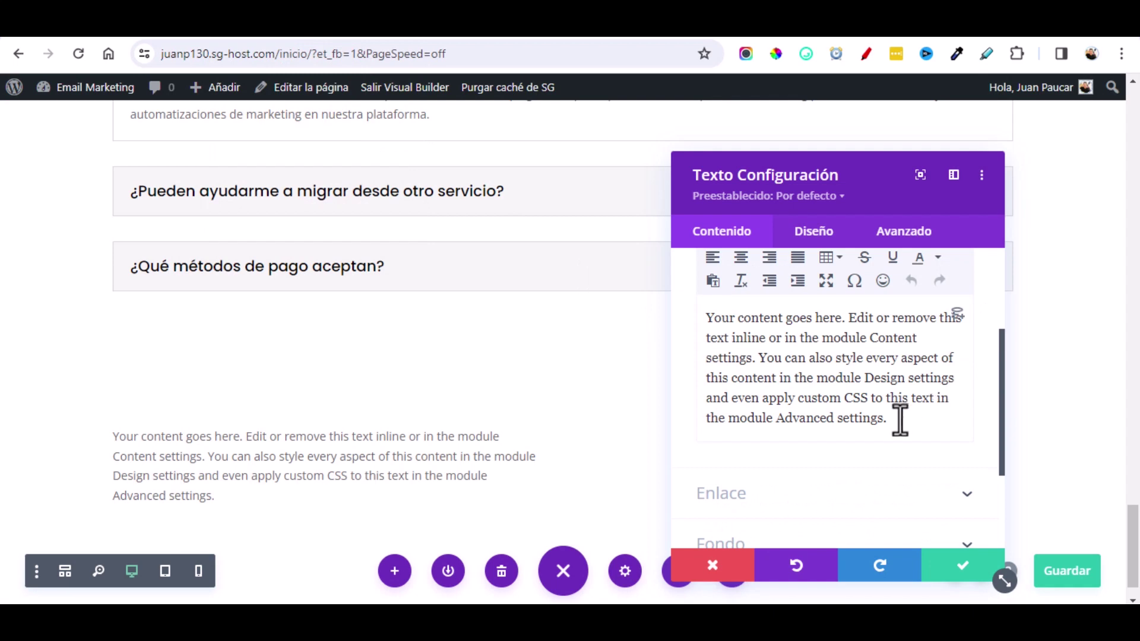
key("ctrl+a")
key("BackSpace")
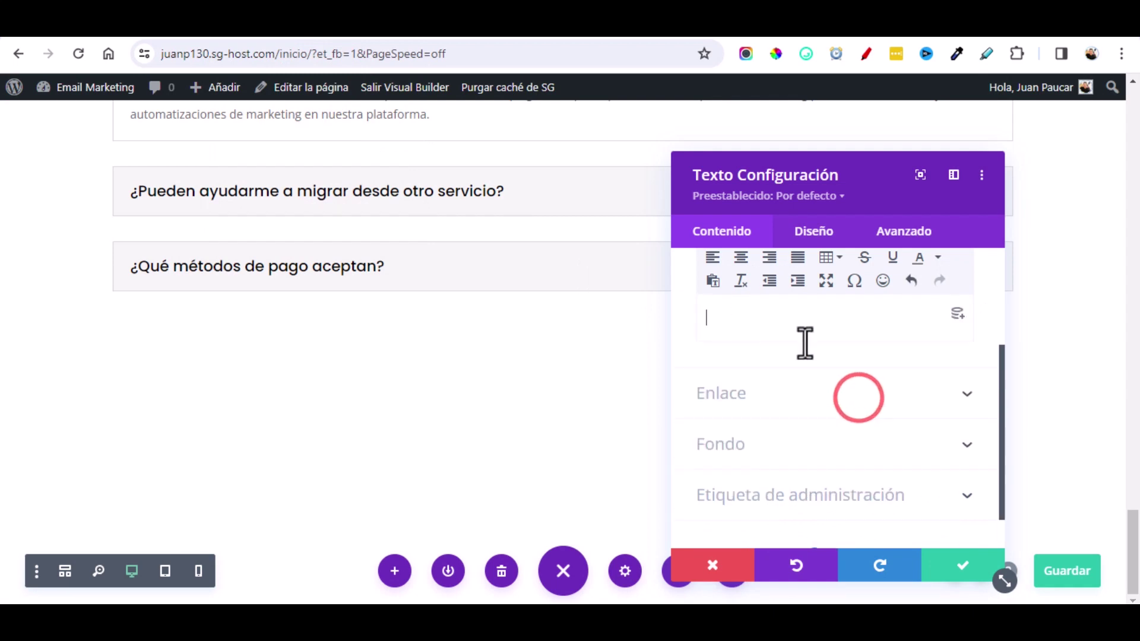
scroll(804, 332, "up", 2)
left_click(938, 291)
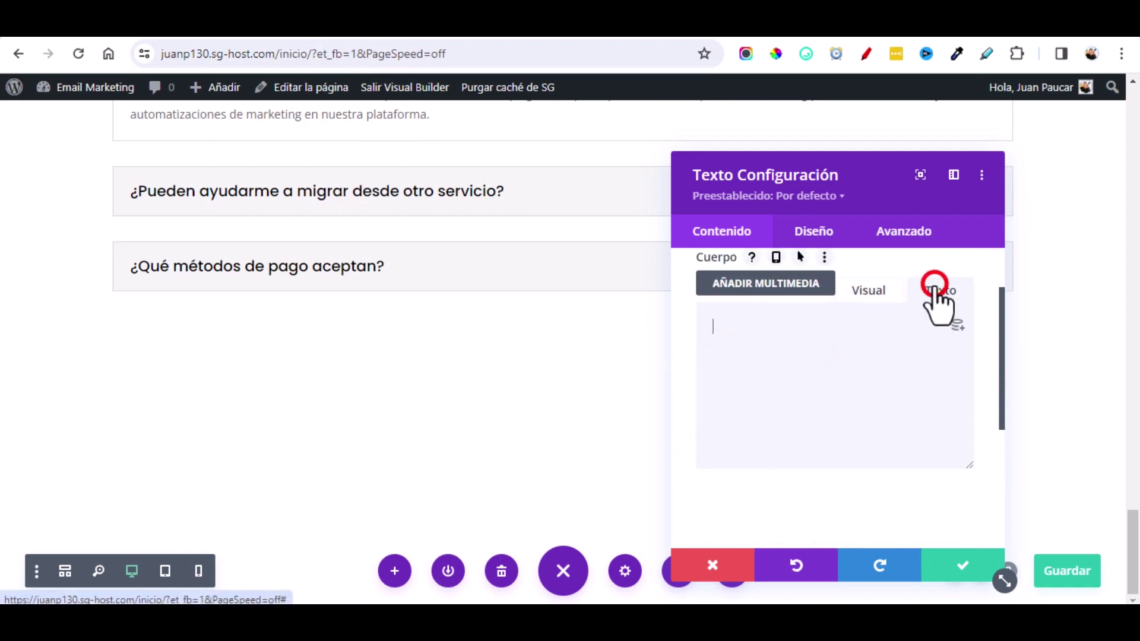
right_click(746, 332)
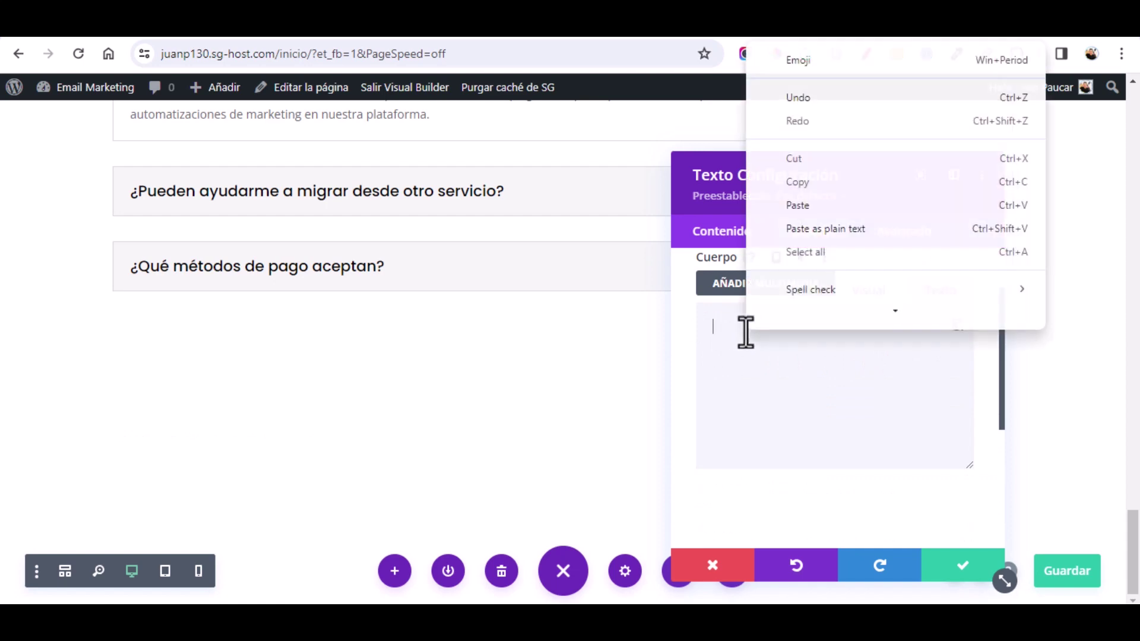
left_click(799, 180)
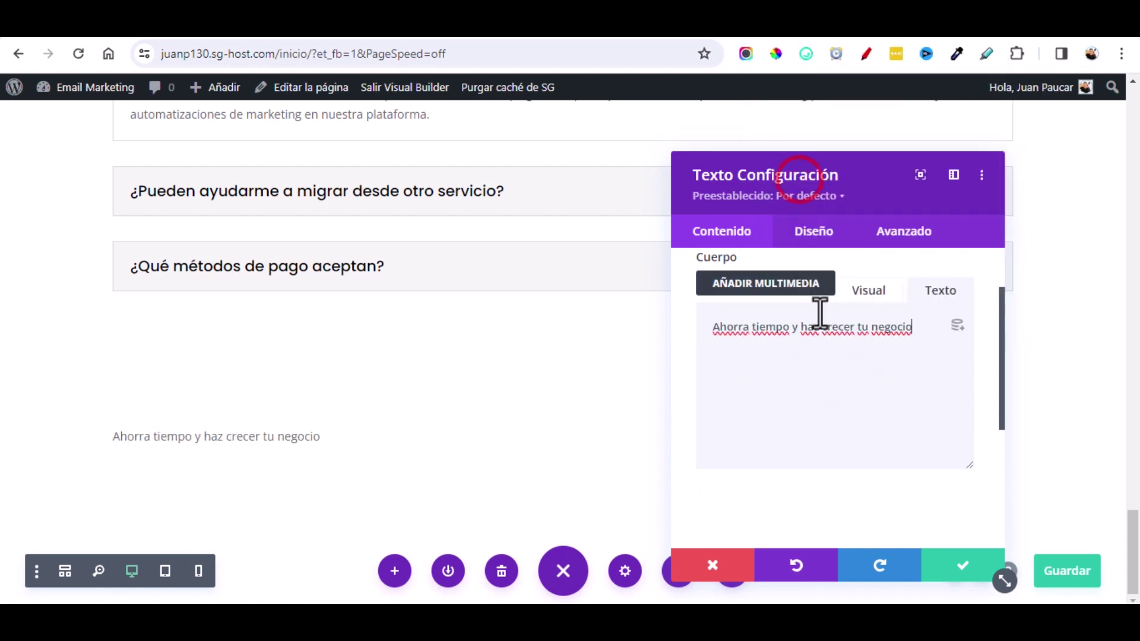
Step: Set the "Ahorra tiempo y haz crecer tu negocio" text to the Poppins font with Ultra negrita weight
left_click(112, 428)
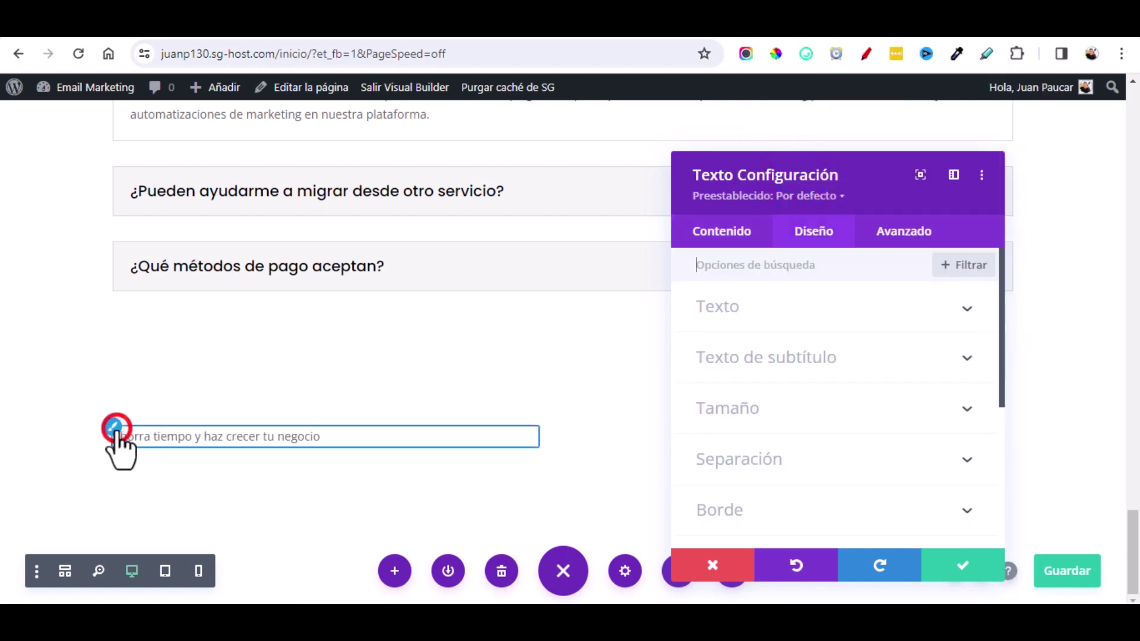
left_click(794, 439)
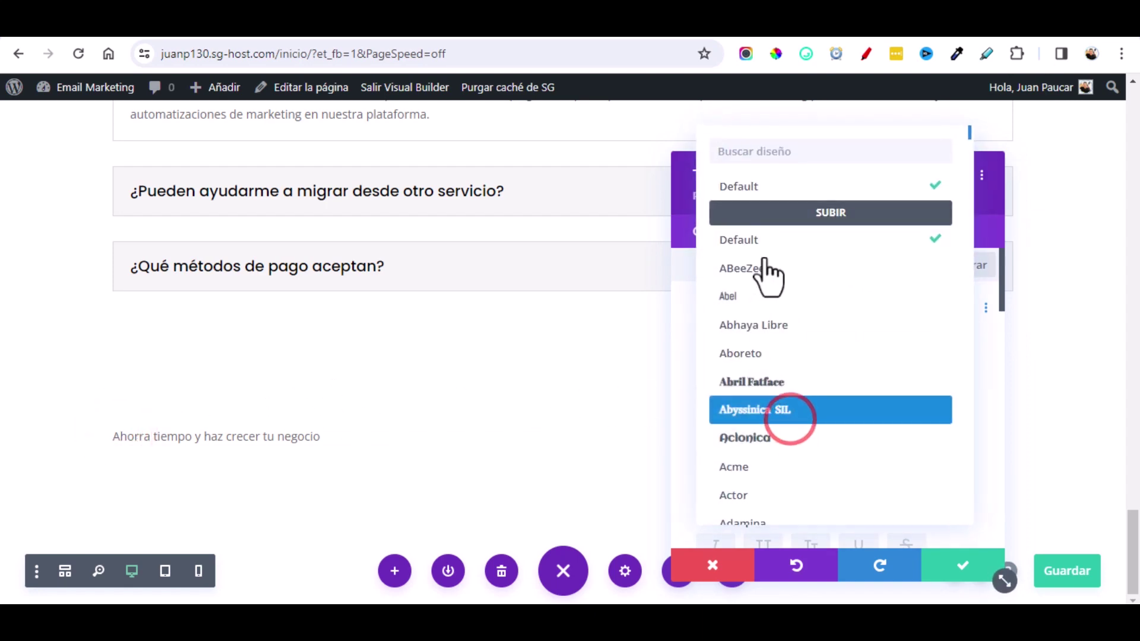
left_click(751, 155)
type("pop")
left_click(744, 189)
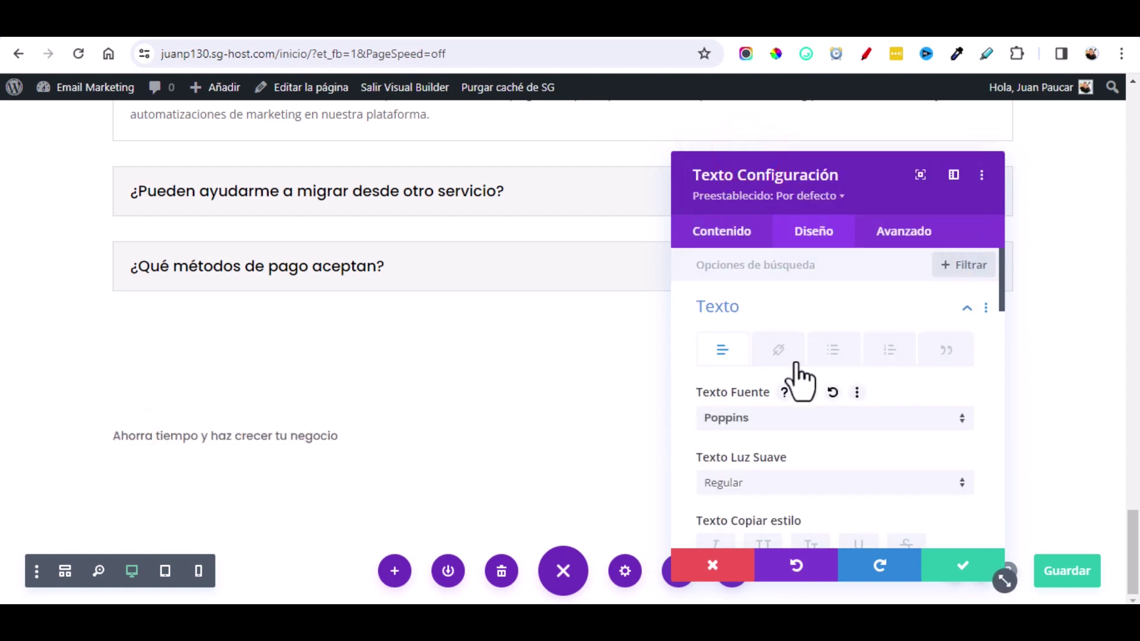
scroll(856, 421, "down", 2)
left_click(864, 410)
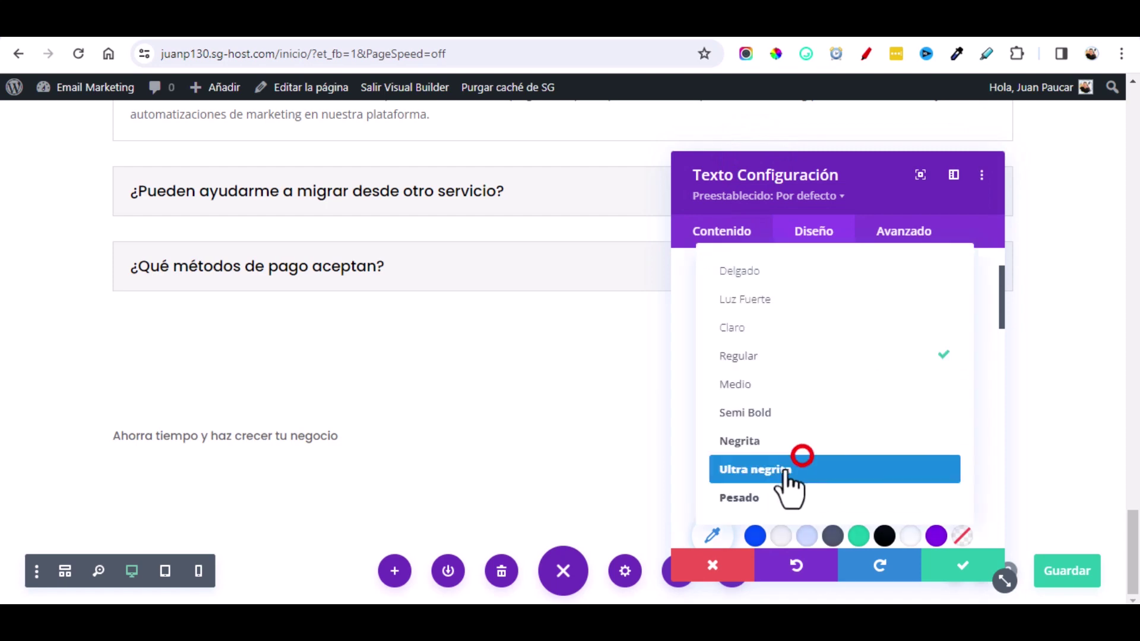
left_click(789, 462)
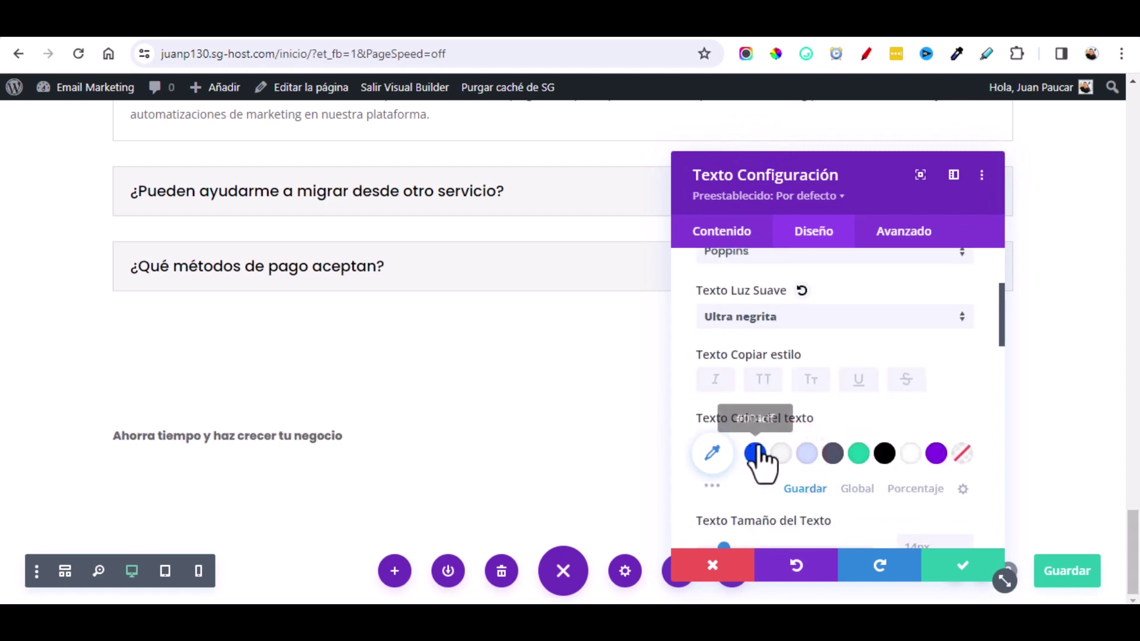
Step: Color the "Ahorra tiempo y haz crecer tu negocio" text black and set its size to 40px
left_click(884, 453)
scroll(962, 409, "down", 4)
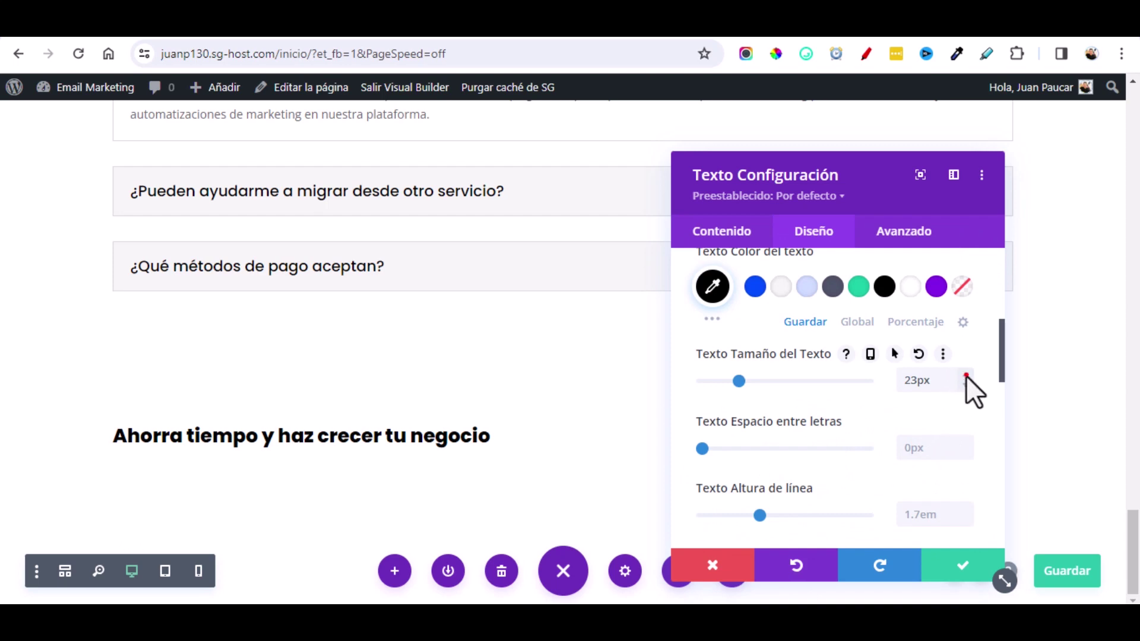
left_click(966, 375)
left_click(966, 375)
left_click(966, 375)
left_click(966, 375)
left_click(966, 375)
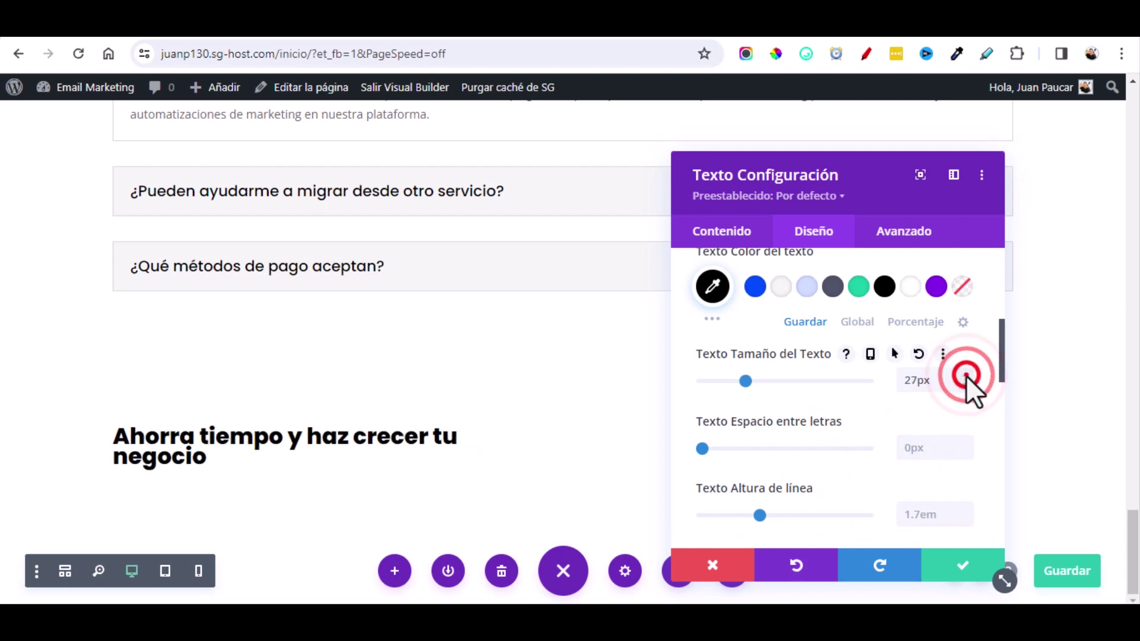
left_click(965, 375)
left_click(966, 375)
left_click(966, 375)
left_click(966, 375)
left_click(966, 375)
left_click(965, 375)
left_click(966, 375)
left_click(965, 375)
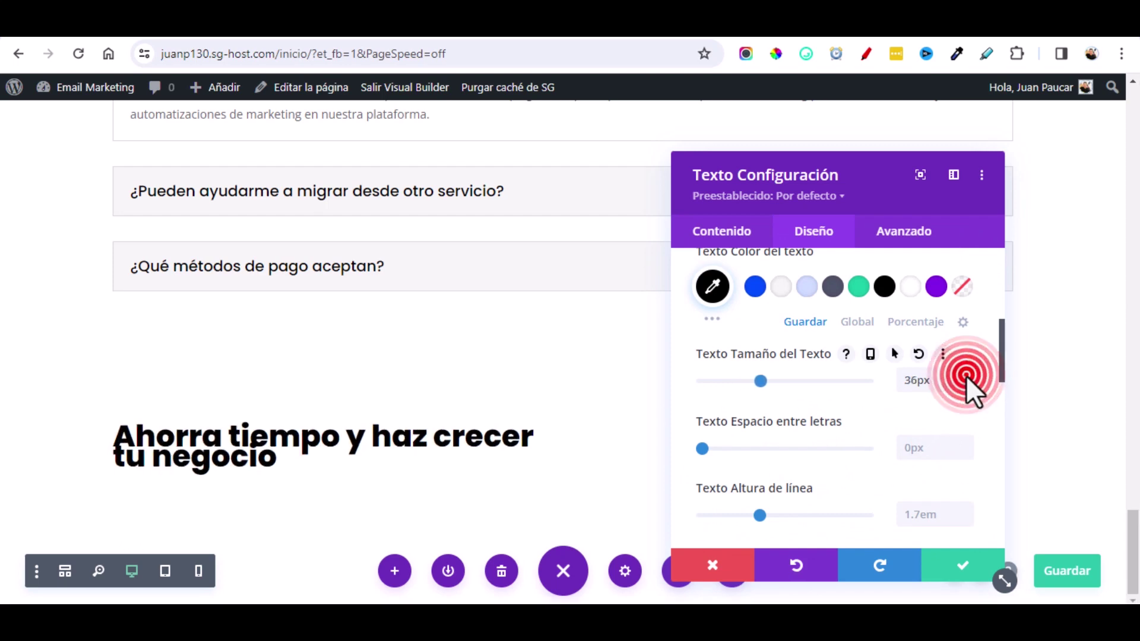
left_click(966, 375)
left_click(966, 375)
left_click(966, 375)
left_click(966, 375)
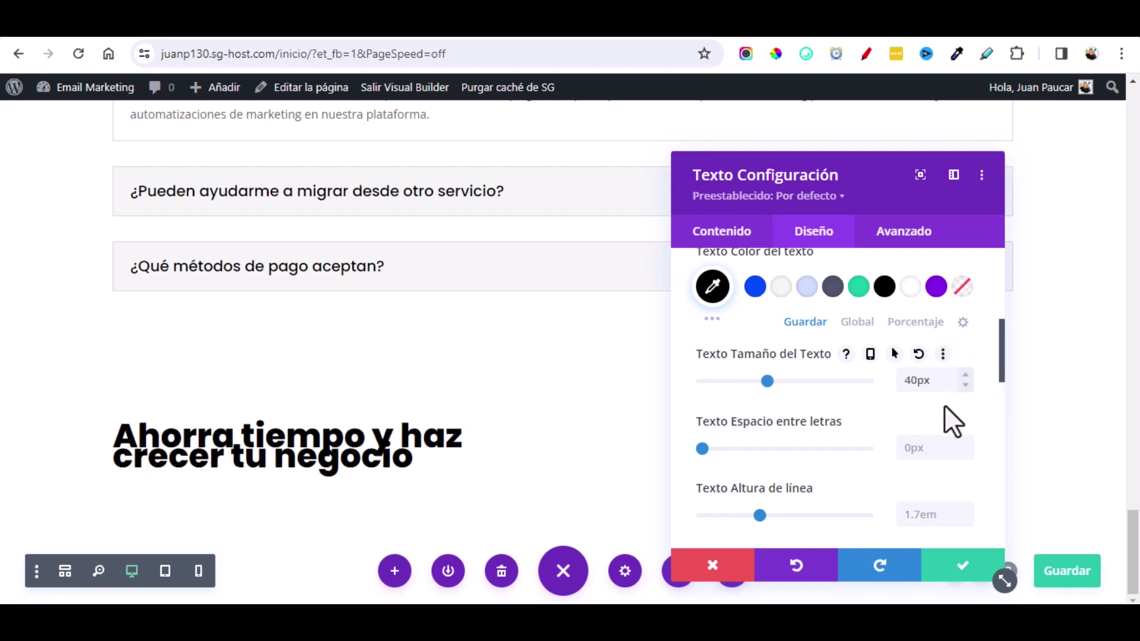
Step: Set the heading text's line height to 1em and save the module settings
scroll(948, 449, "down", 1)
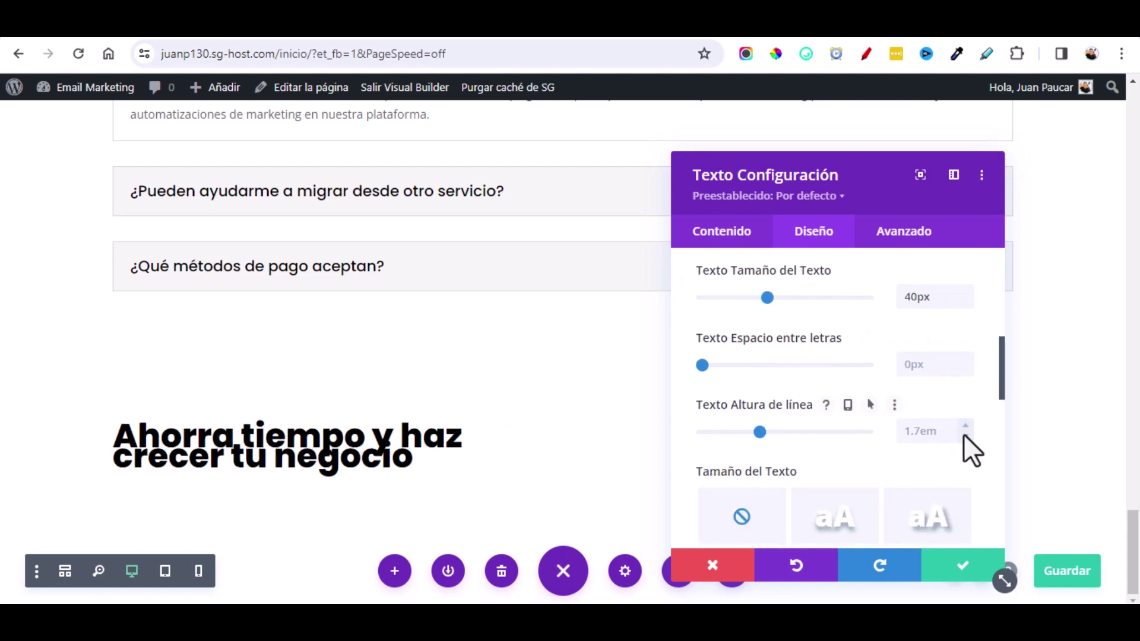
left_click(964, 435)
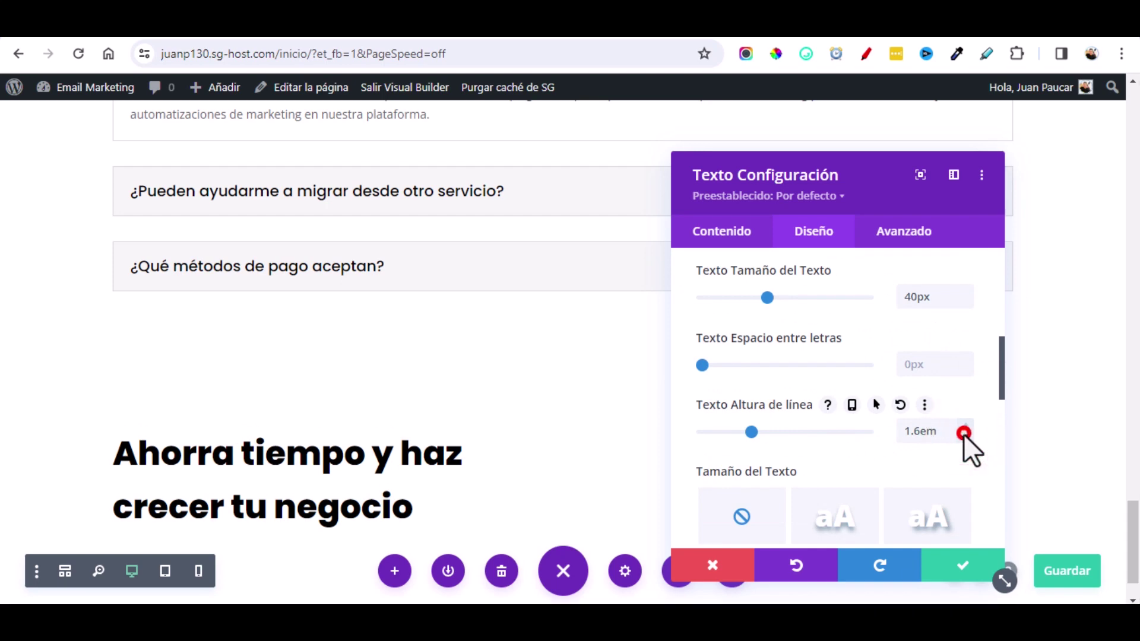
left_click(962, 434)
left_click(962, 433)
left_click(963, 434)
left_click(962, 433)
left_click(963, 433)
left_click(963, 433)
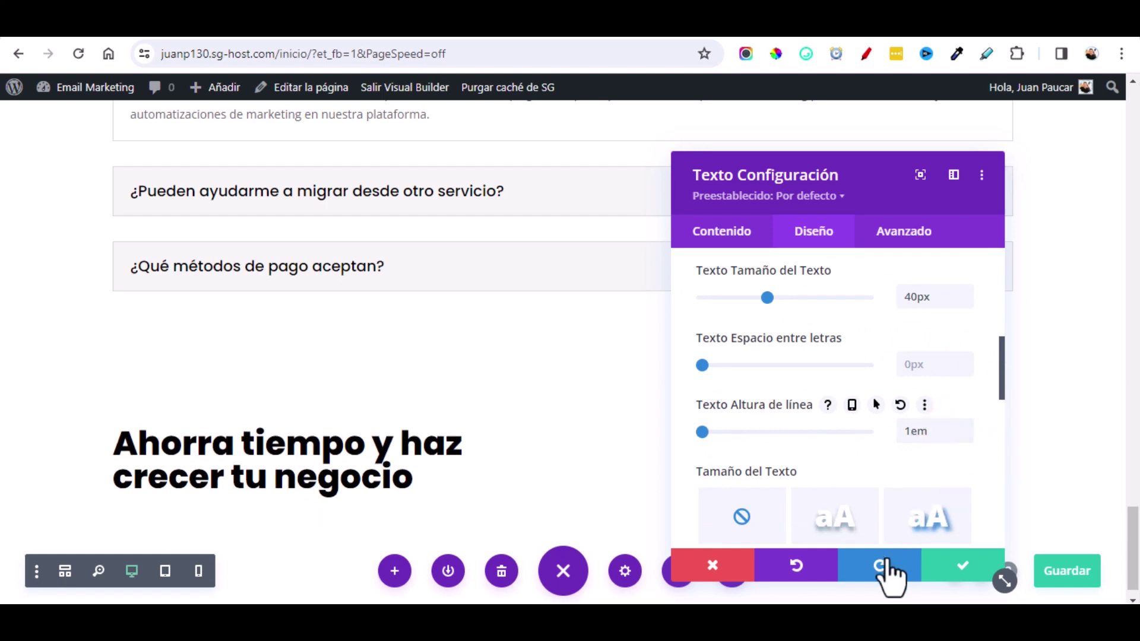
left_click(957, 569)
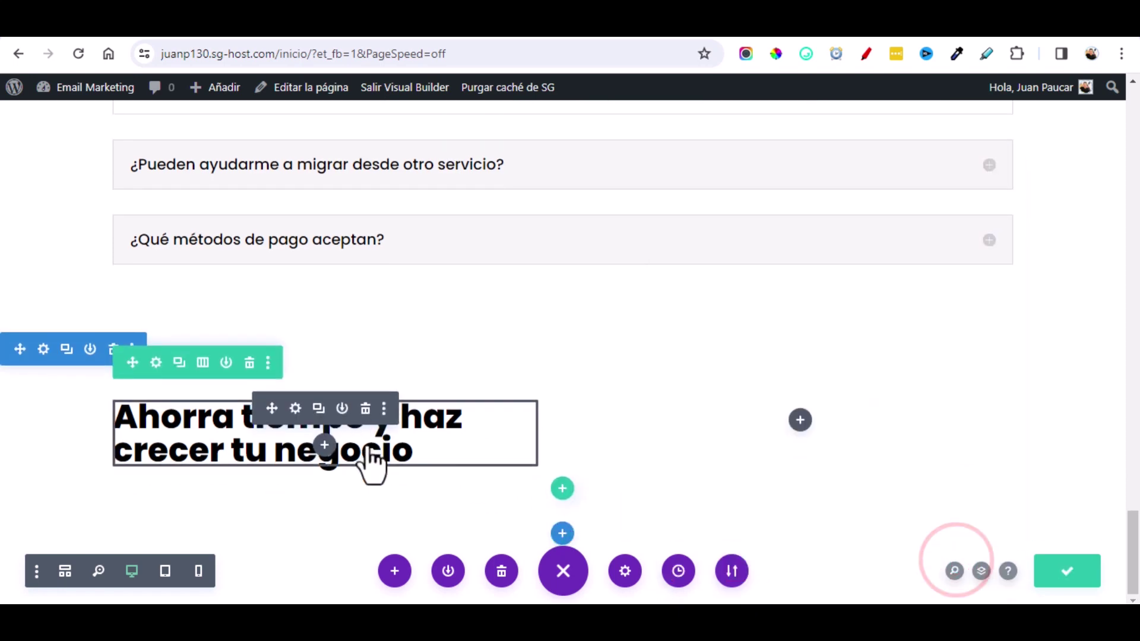
Step: Insert a second text module below the "Ahorra tiempo y haz crecer tu negocio" heading in the first column
left_click(326, 446)
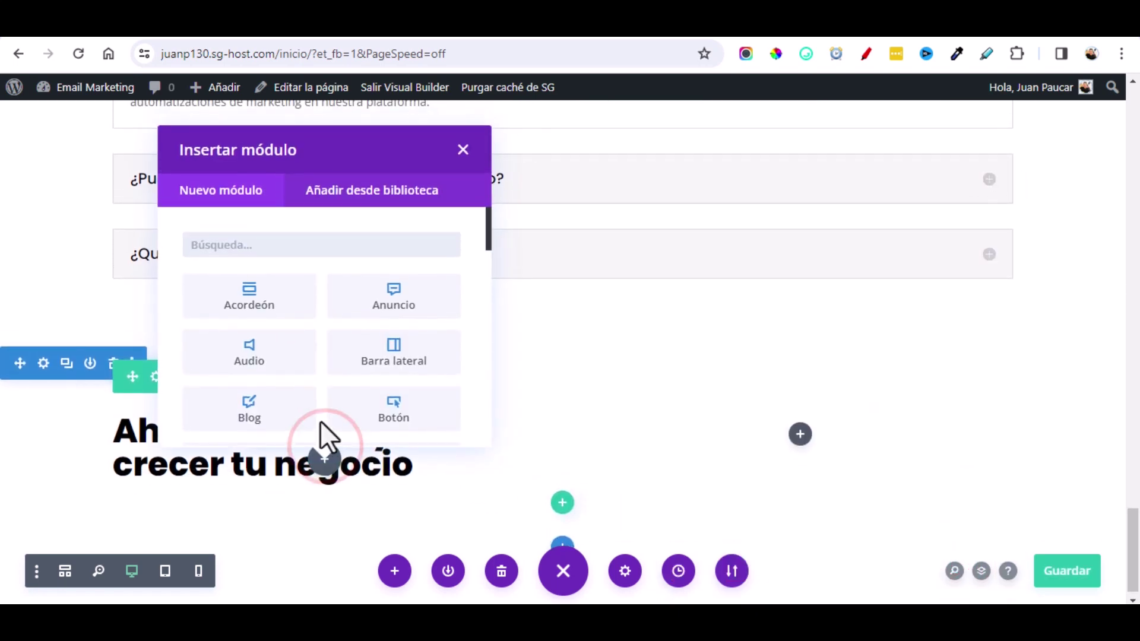
type("tex")
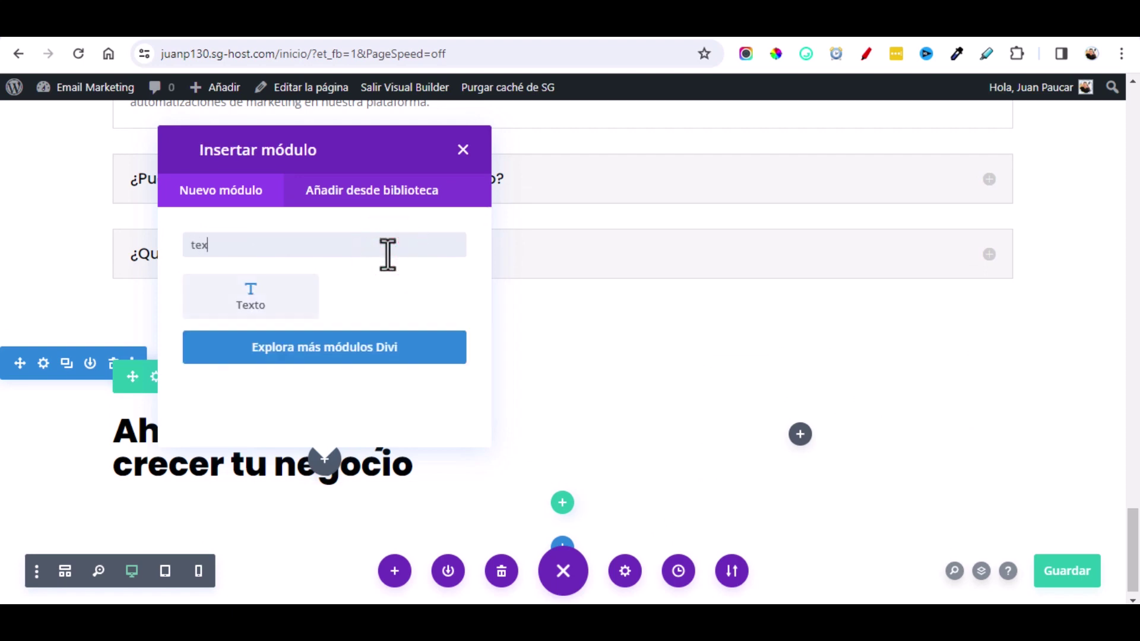
left_click(293, 309)
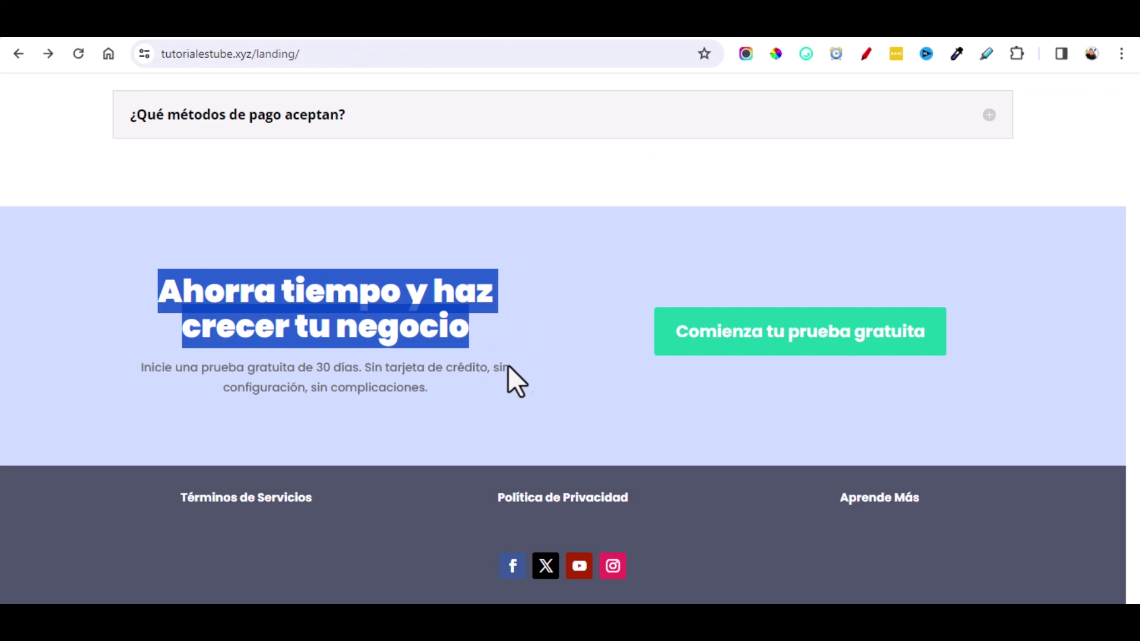
Step: Replace the new module's placeholder with the "Inicie una prueba gratuita de 30 días..." sentence copied from the reference page's call-to-action band
left_click(422, 378)
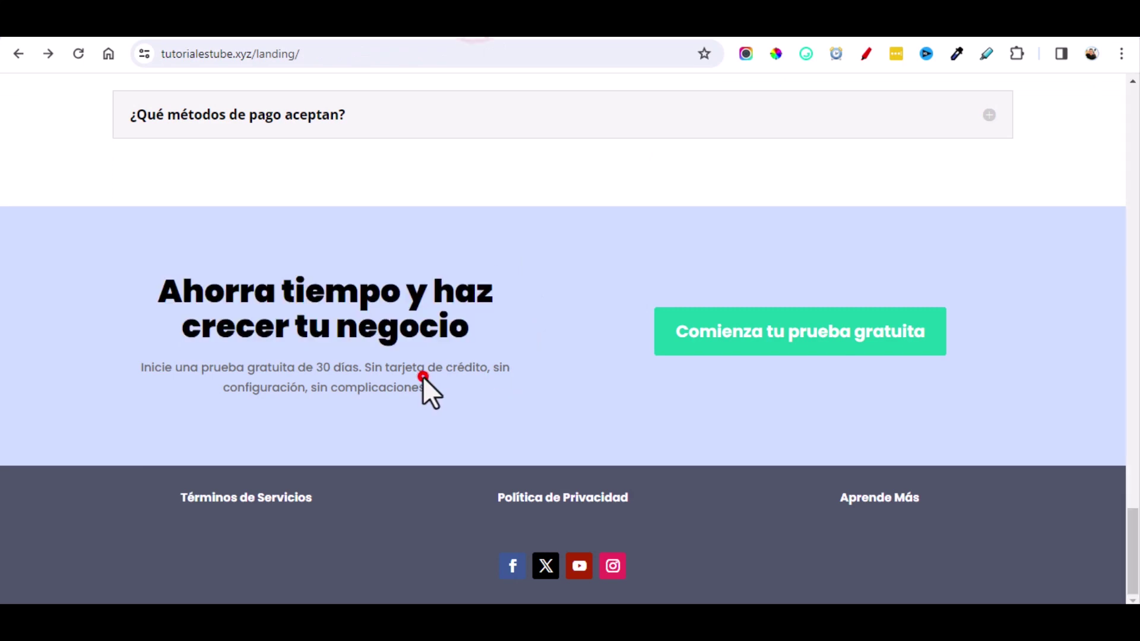
triple_click(423, 378)
right_click(374, 311)
left_click(224, 64)
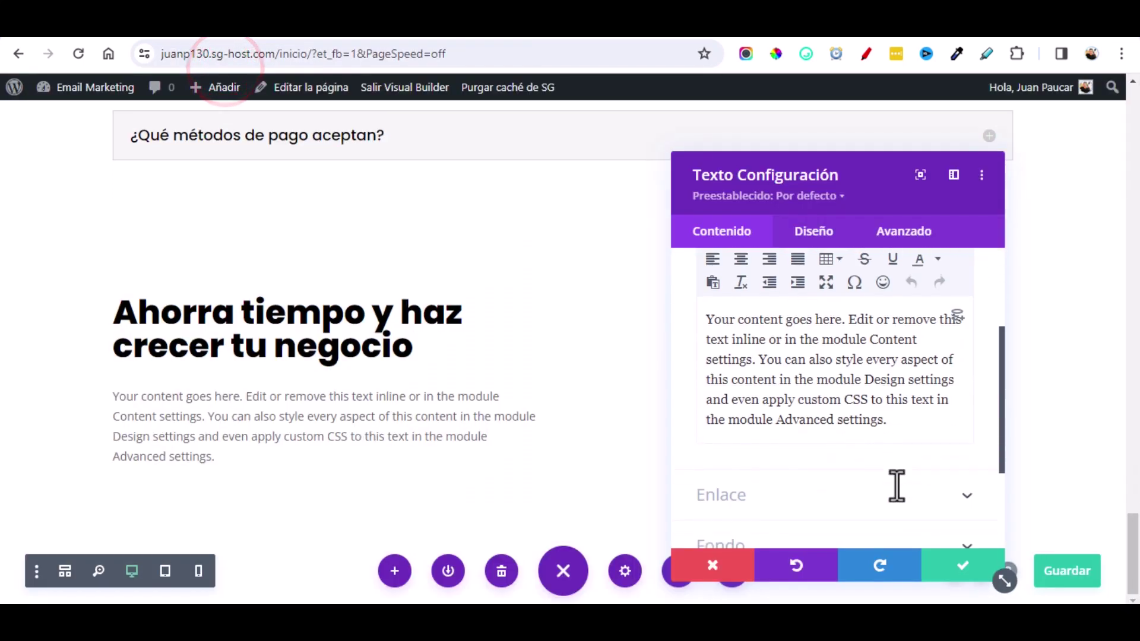
left_click_drag(903, 419, 706, 319)
key("BackSpace")
scroll(846, 309, "up", 2)
left_click(932, 289)
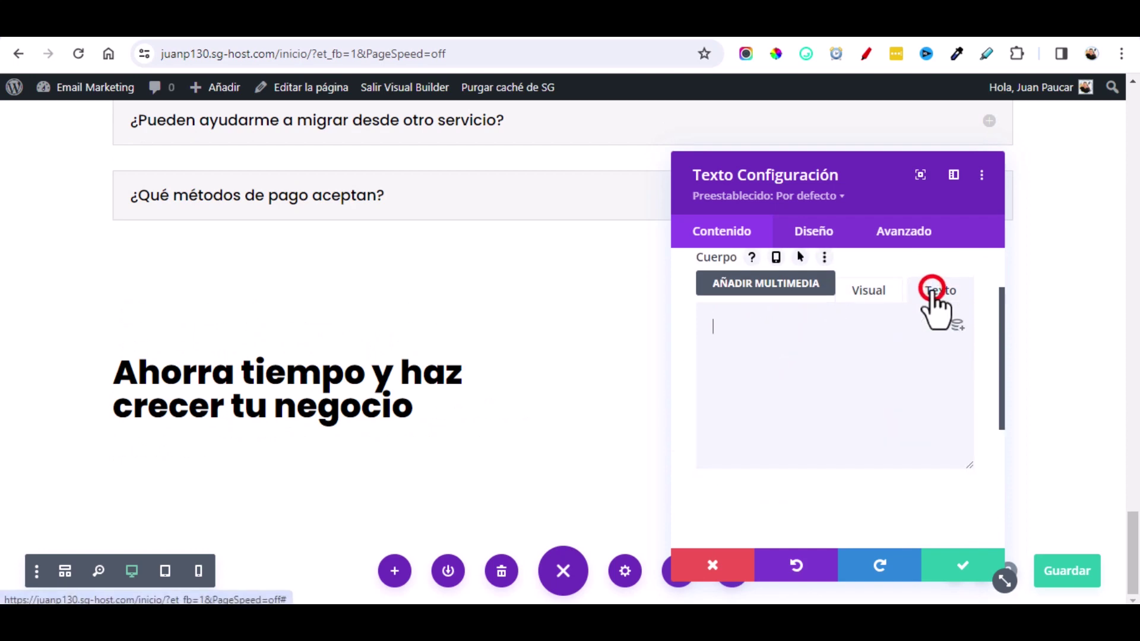
left_click(730, 330)
right_click(730, 331)
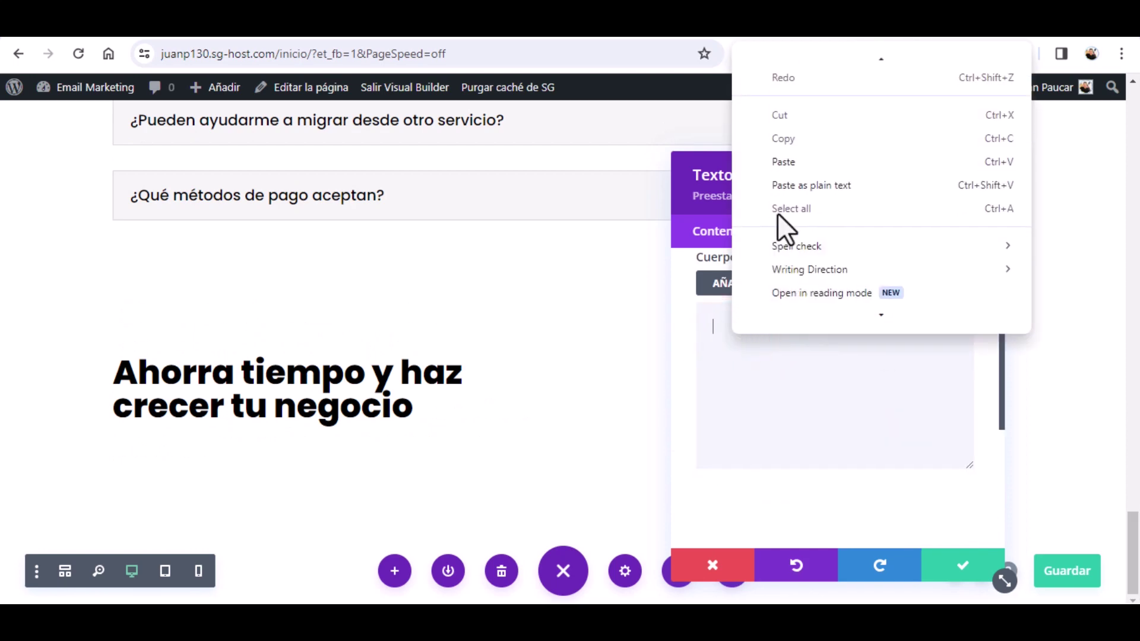
left_click(783, 161)
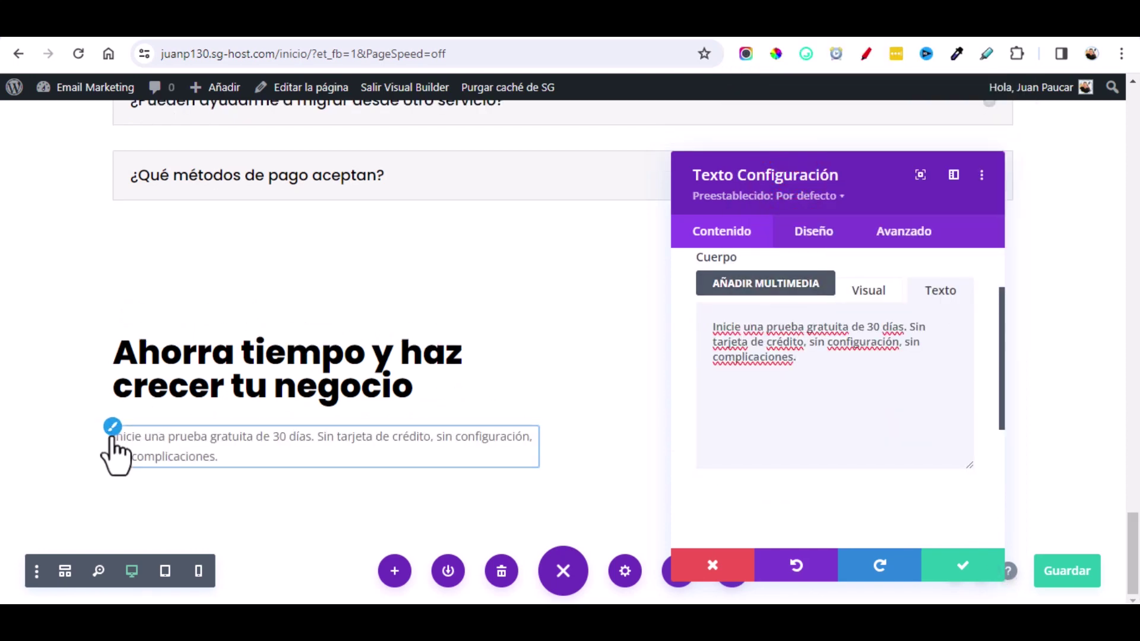
Step: Set the free-trial sentence to the Poppins font at 15px and save the module
left_click(380, 443)
left_click(789, 415)
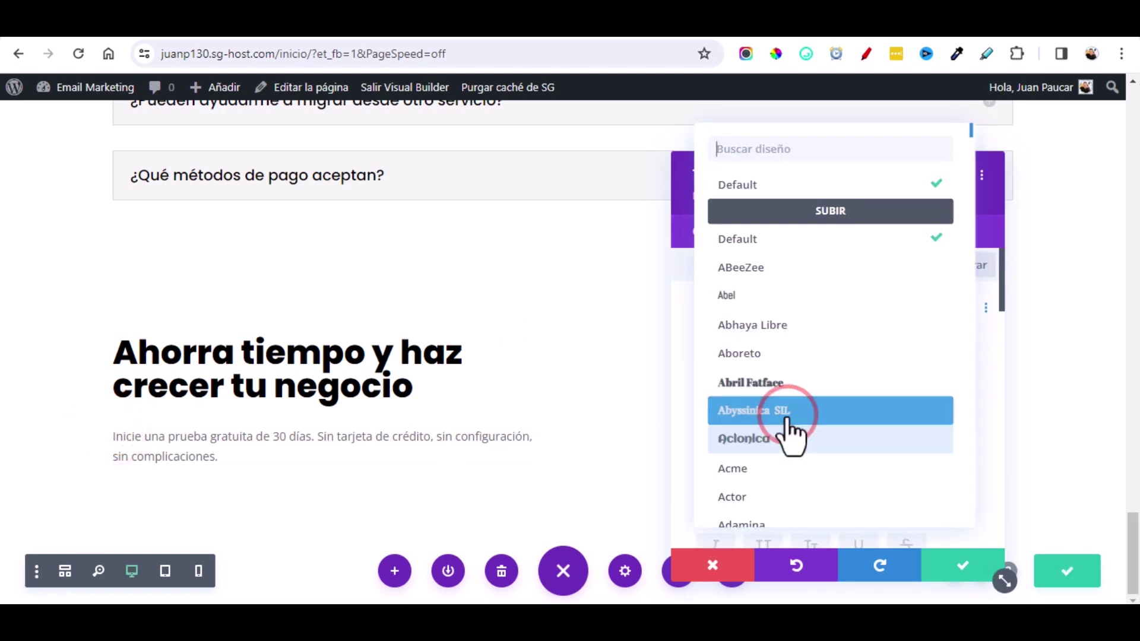
type("popp")
left_click(745, 186)
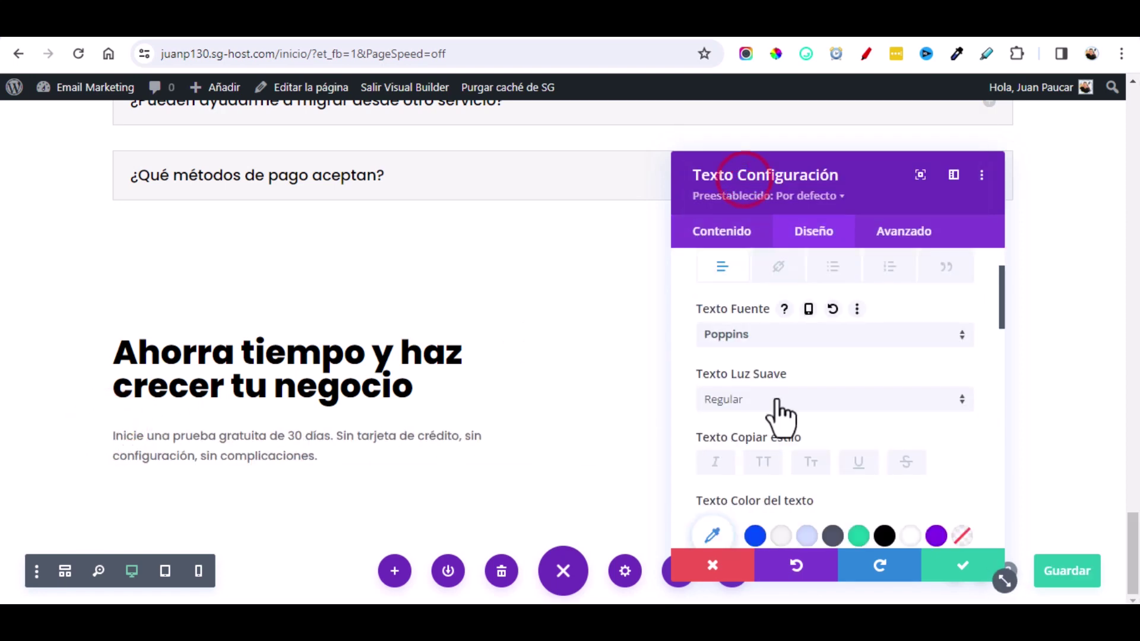
scroll(964, 418, "down", 2)
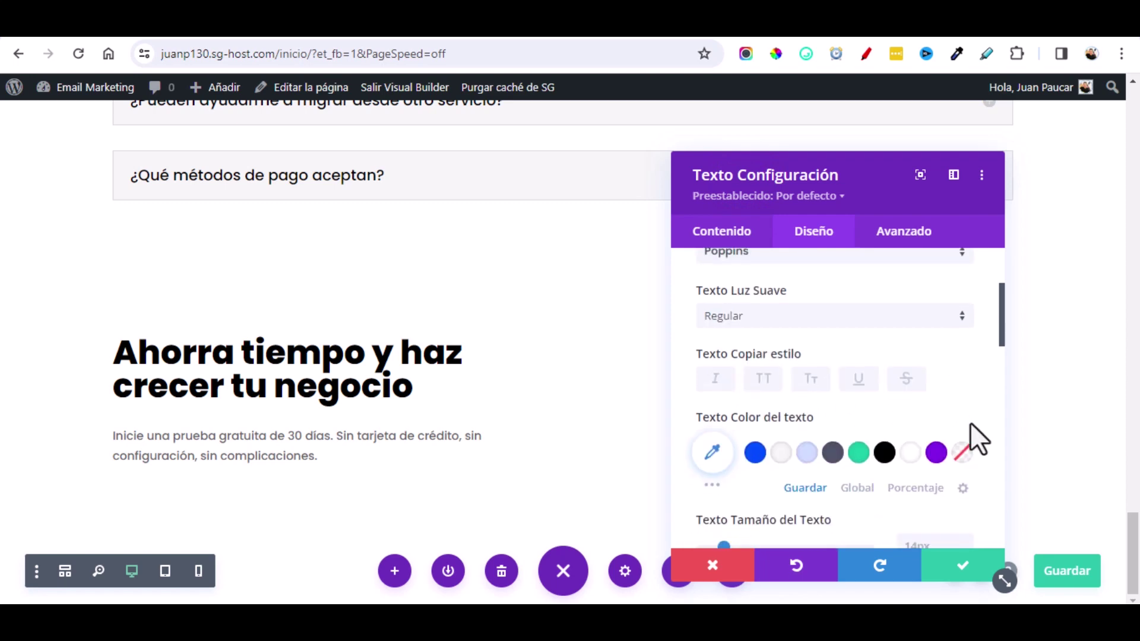
scroll(972, 493, "down", 2)
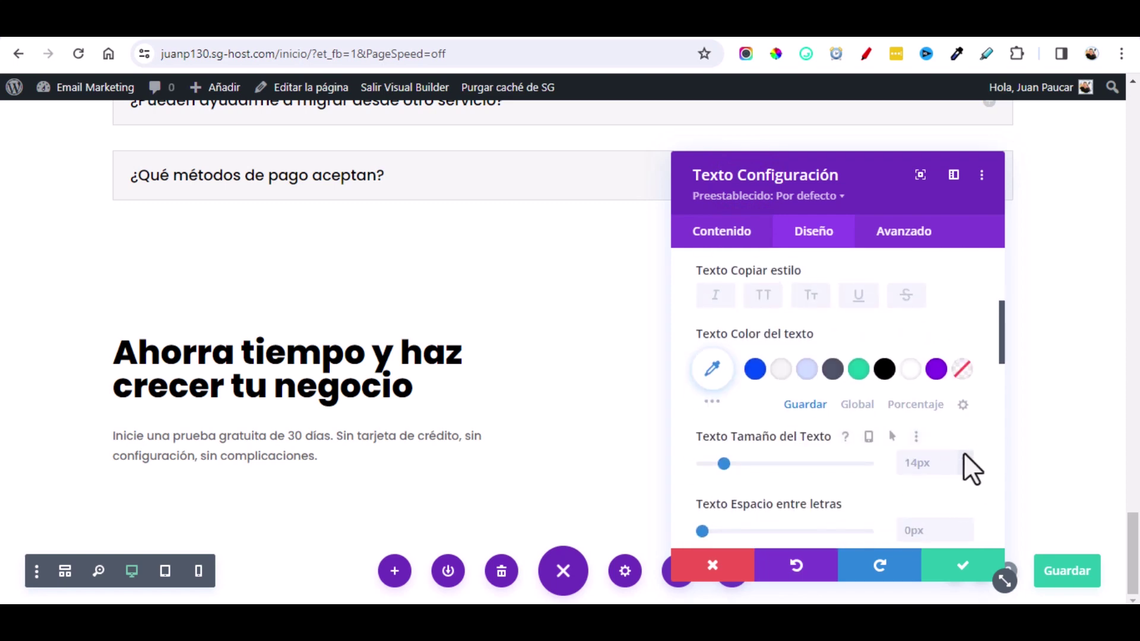
left_click(965, 458)
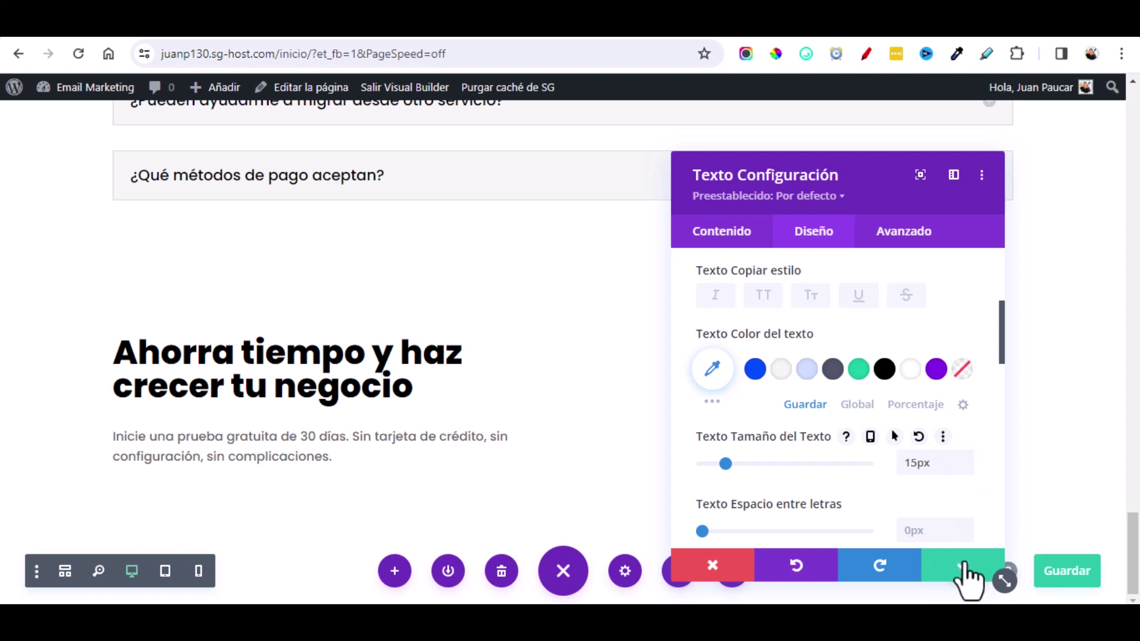
left_click(941, 563)
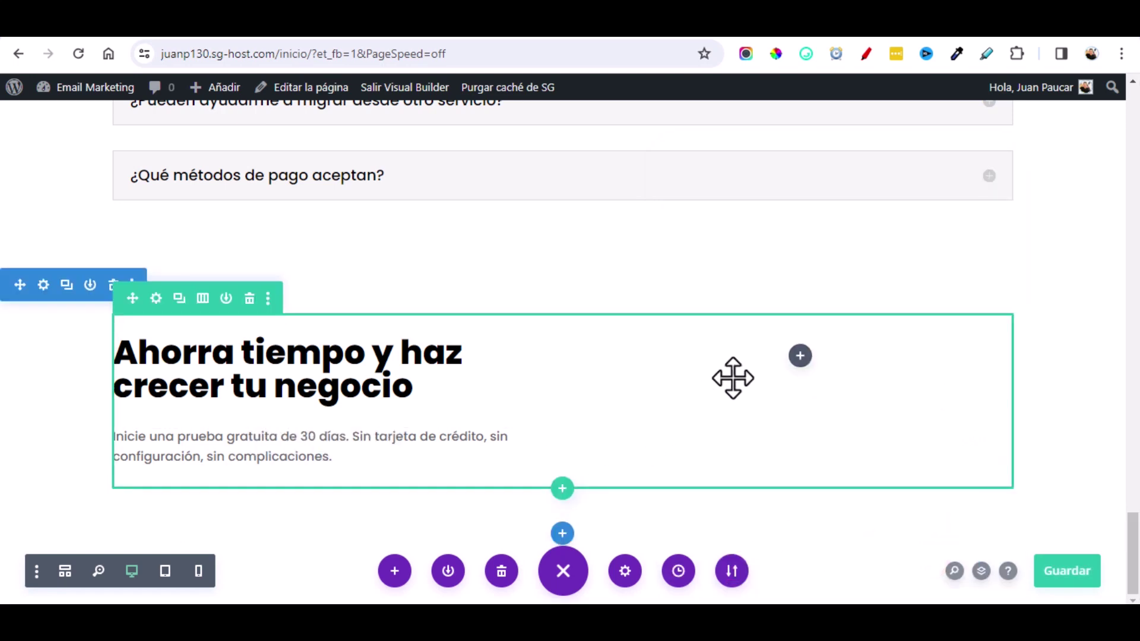
Step: Insert a button module in the empty second column of the call-to-action row
left_click(800, 356)
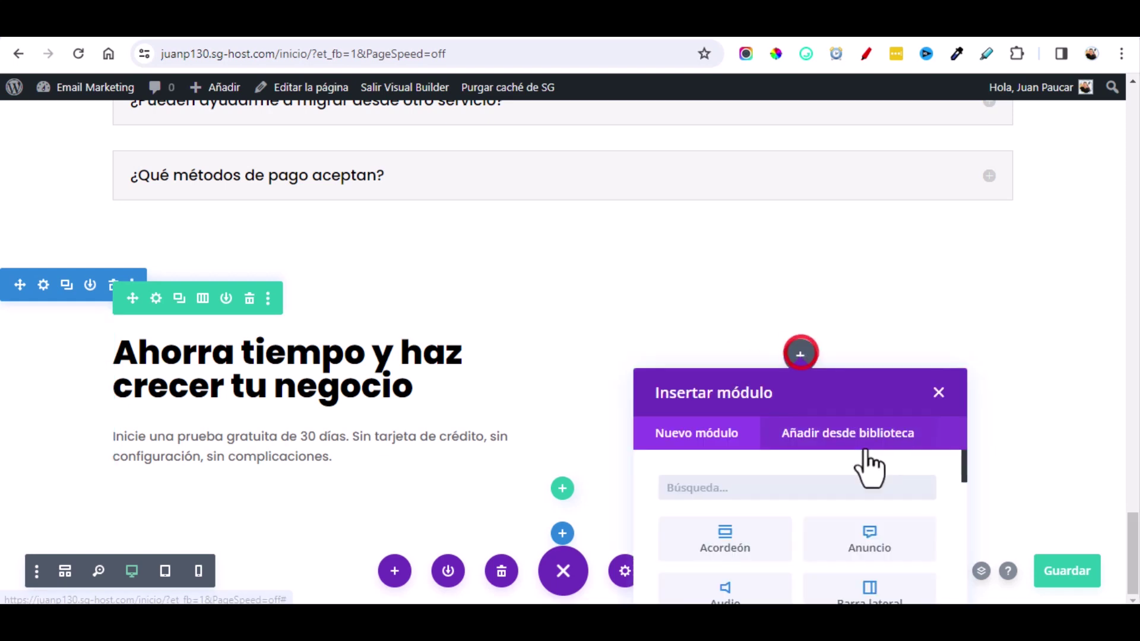
left_click(827, 484)
type("bo")
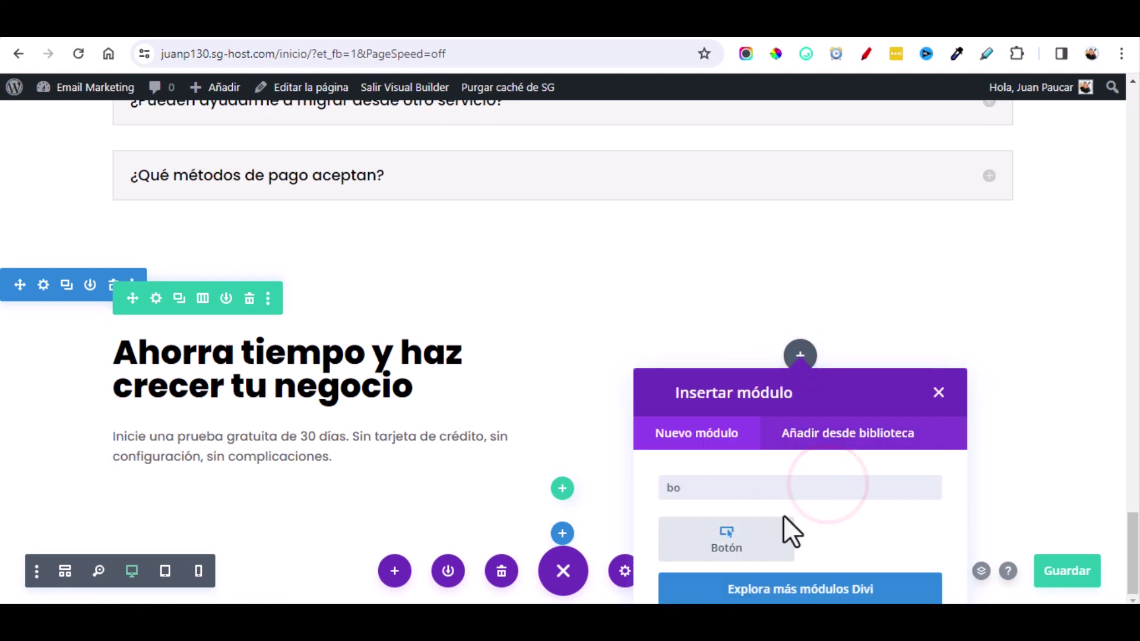
left_click(724, 541)
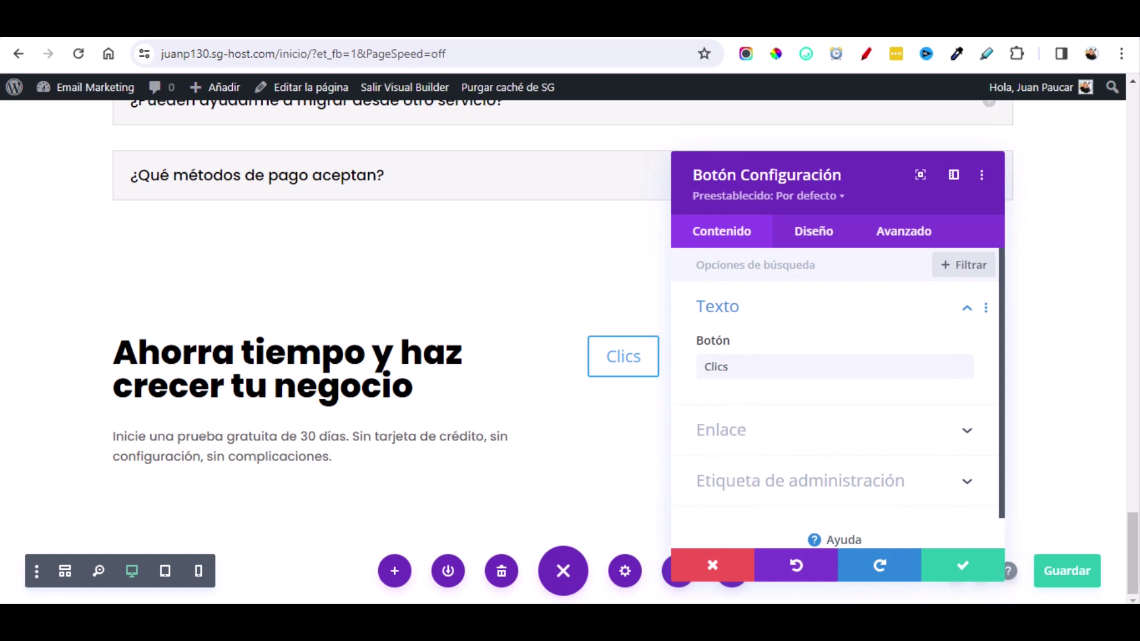
Step: Set the button's label to "Comienza tu prueba gratuita", copied from the call-to-action entry in the text notes
key("alt+Tab")
scroll(555, 386, "down", 4)
left_click_drag(594, 396, 414, 397)
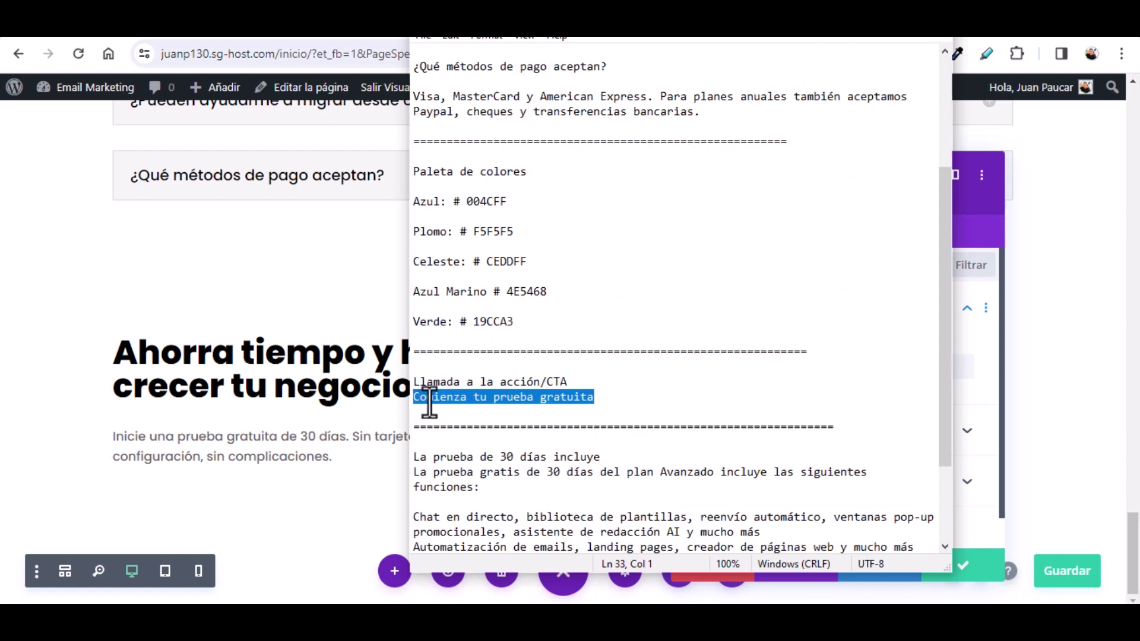
right_click(430, 403)
left_click(301, 199)
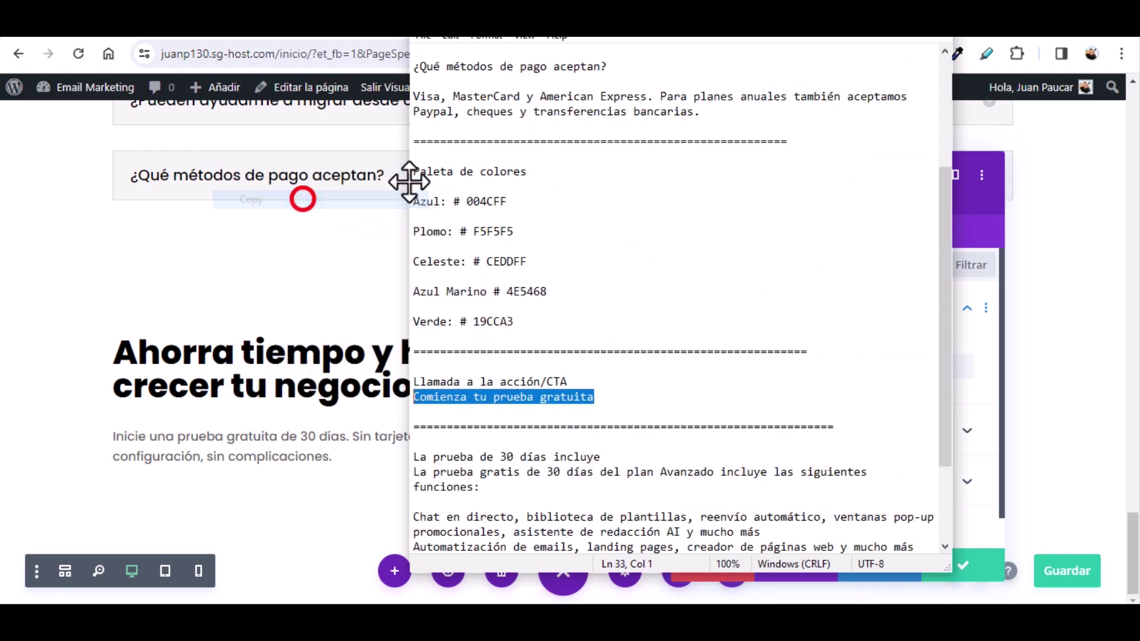
key("alt+Tab")
double_click(751, 369)
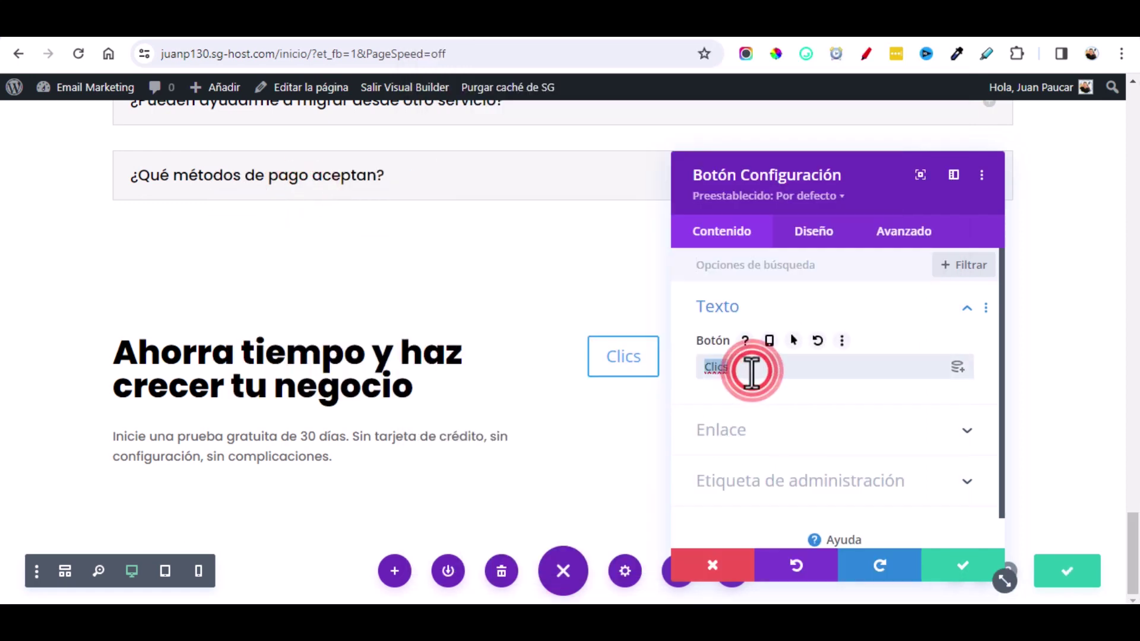
key("BackSpace")
key("ctrl+v")
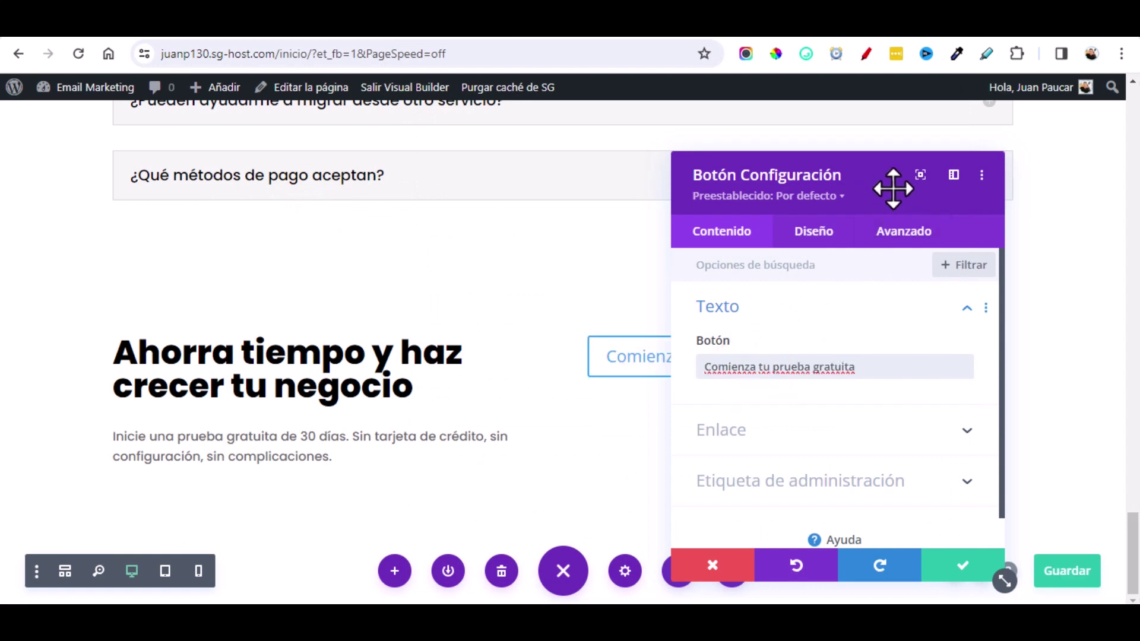
Step: Move the settings window off the button, enable custom button styles and set the button text color to white (#ffffff)
left_click_drag(893, 189, 389, 180)
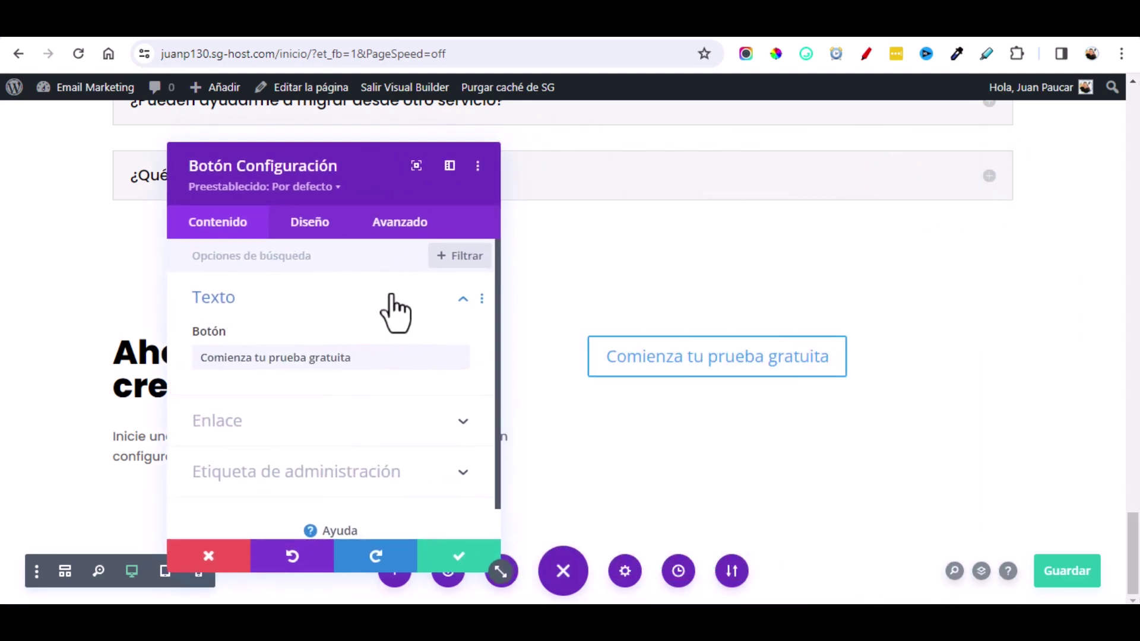
left_click(316, 224)
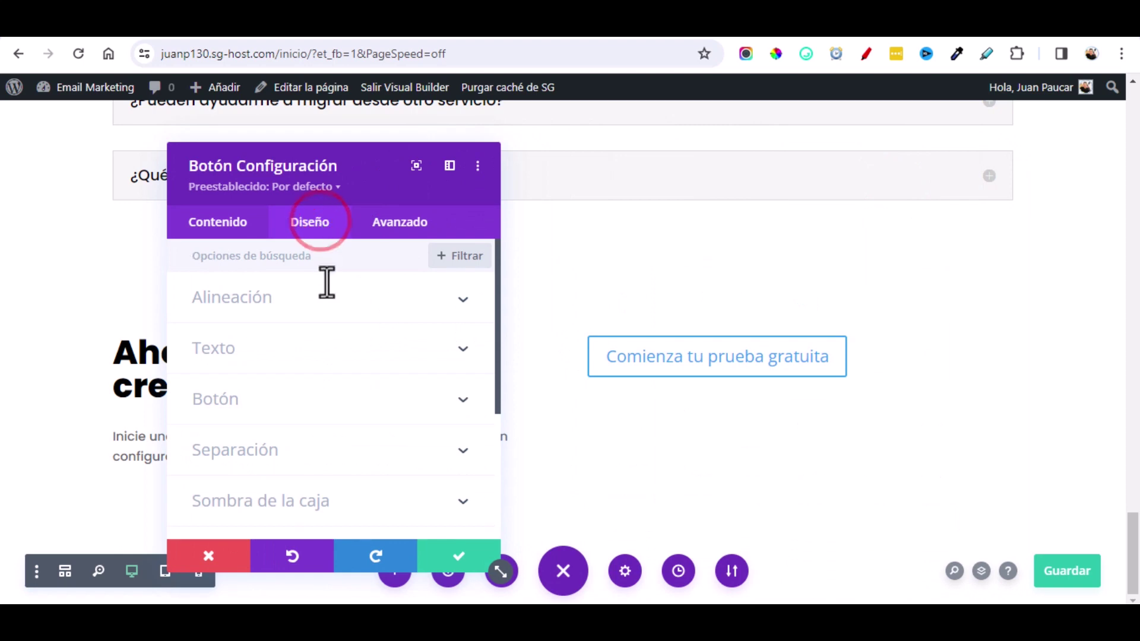
left_click(273, 396)
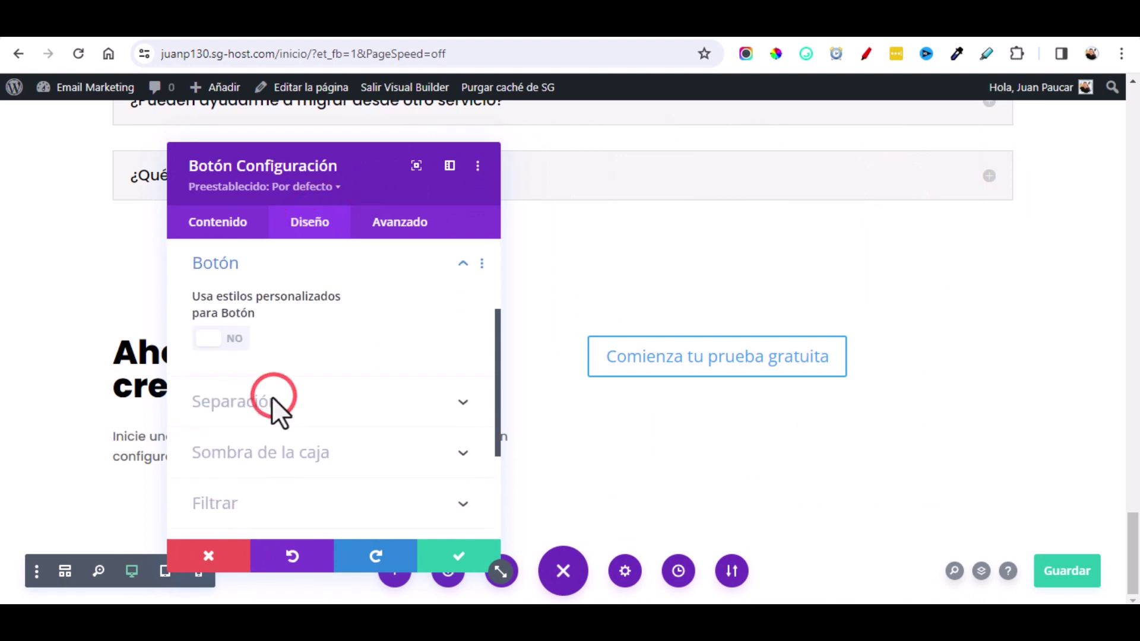
left_click(224, 343)
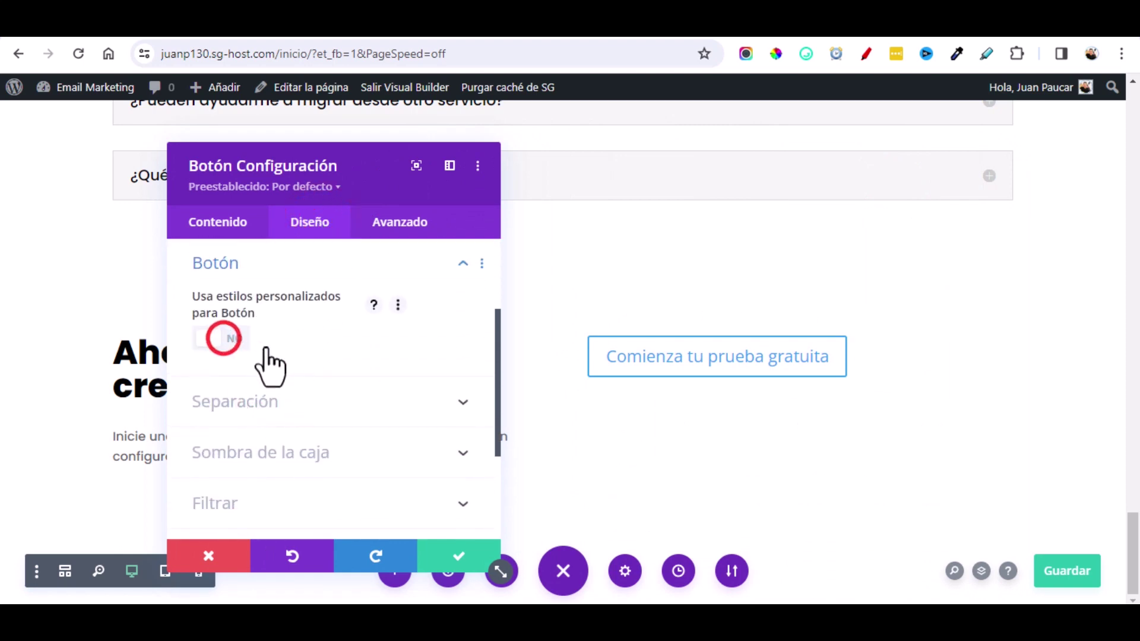
scroll(365, 365, "down", 2)
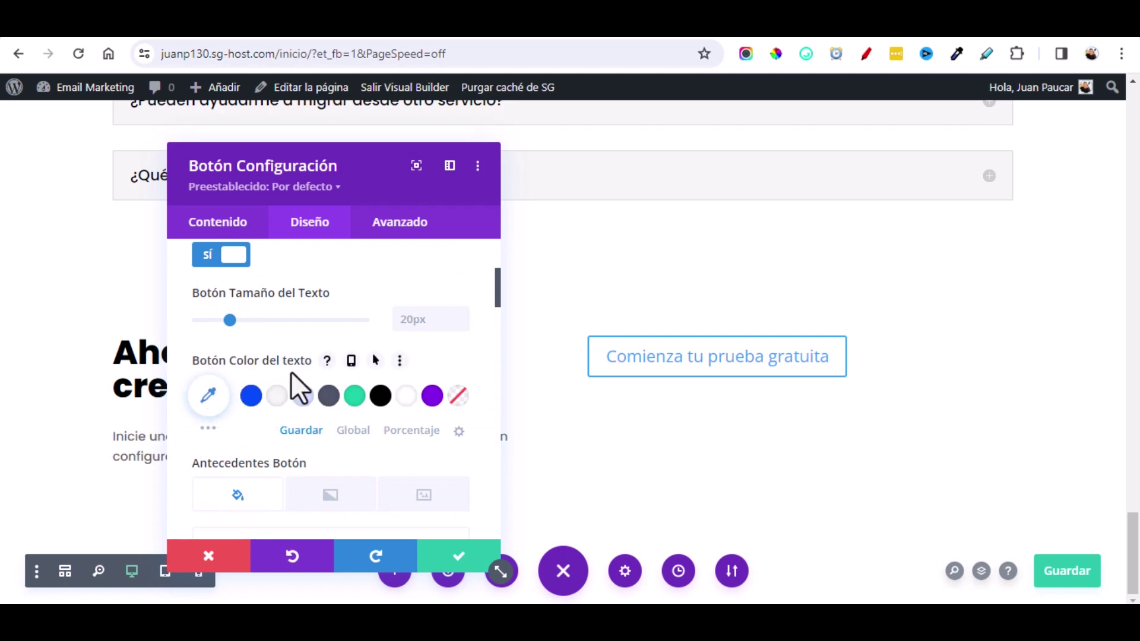
left_click(405, 395)
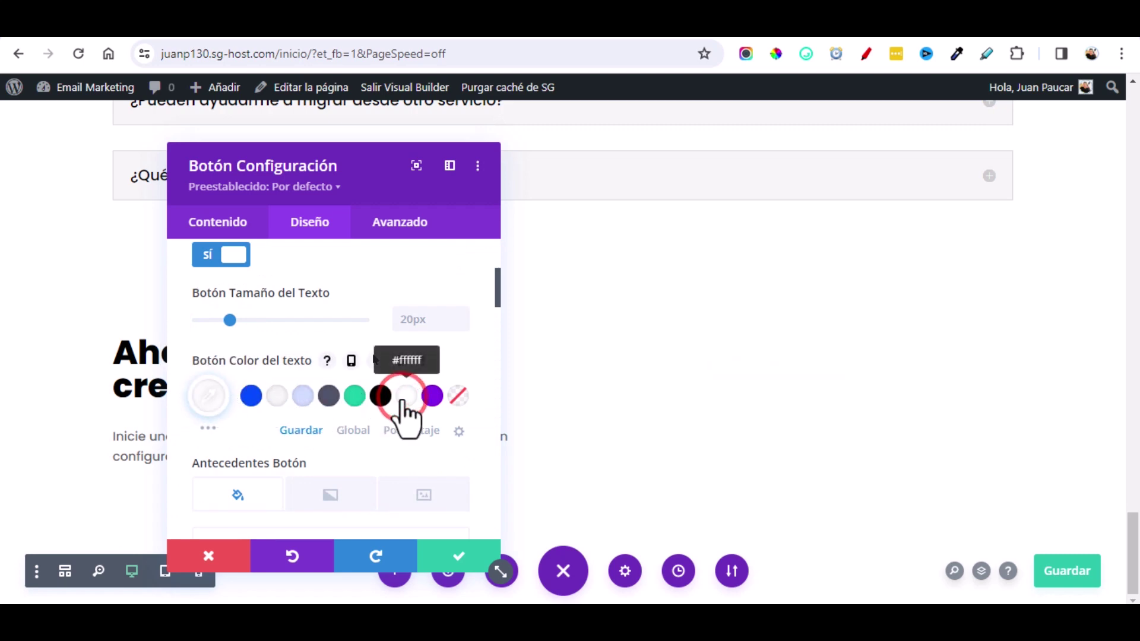
Step: Give the "Comienza tu prueba gratuita" button the palette's green as its background color
scroll(402, 398, "down", 2)
scroll(403, 400, "down", 3)
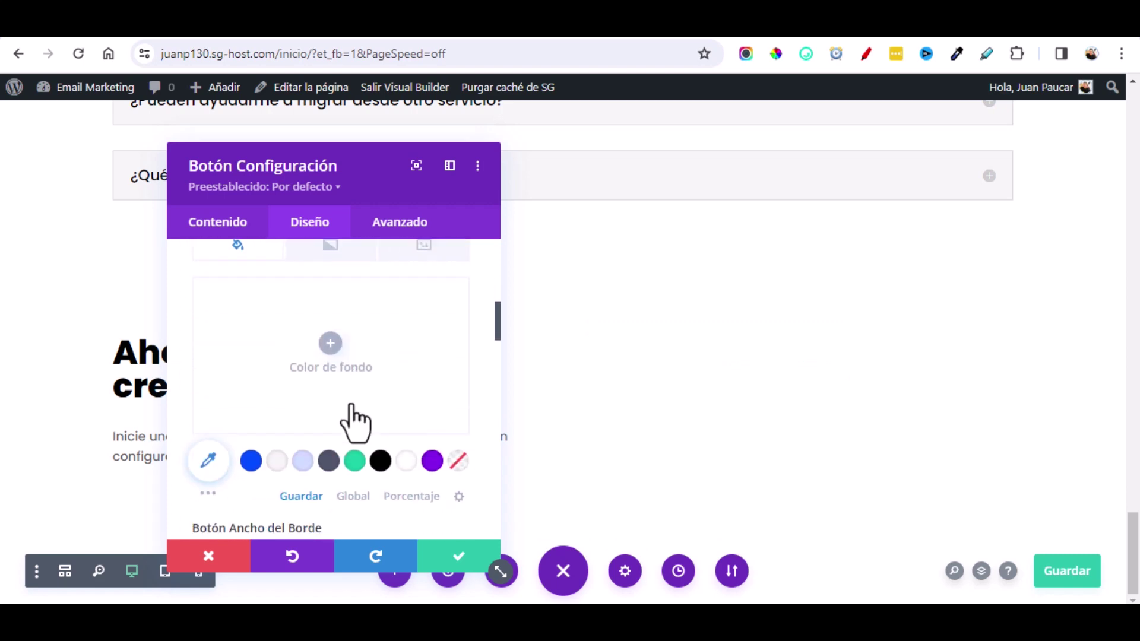
left_click(355, 460)
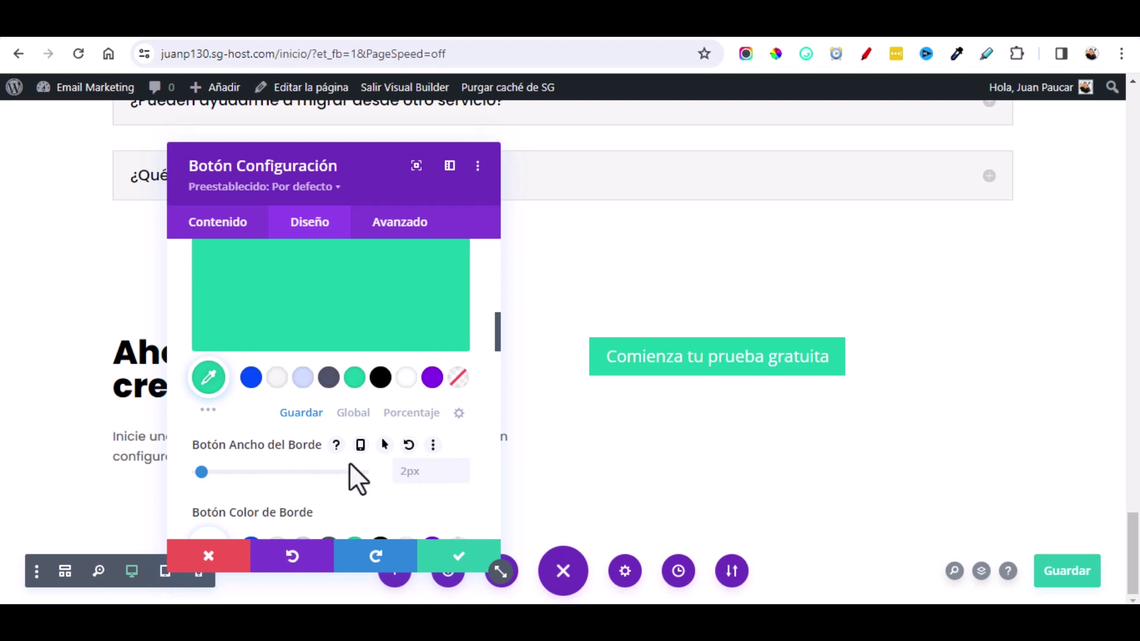
Step: Set the button's border to 5px wide in the same green, and save the page and the button module
scroll(353, 468, "down", 2)
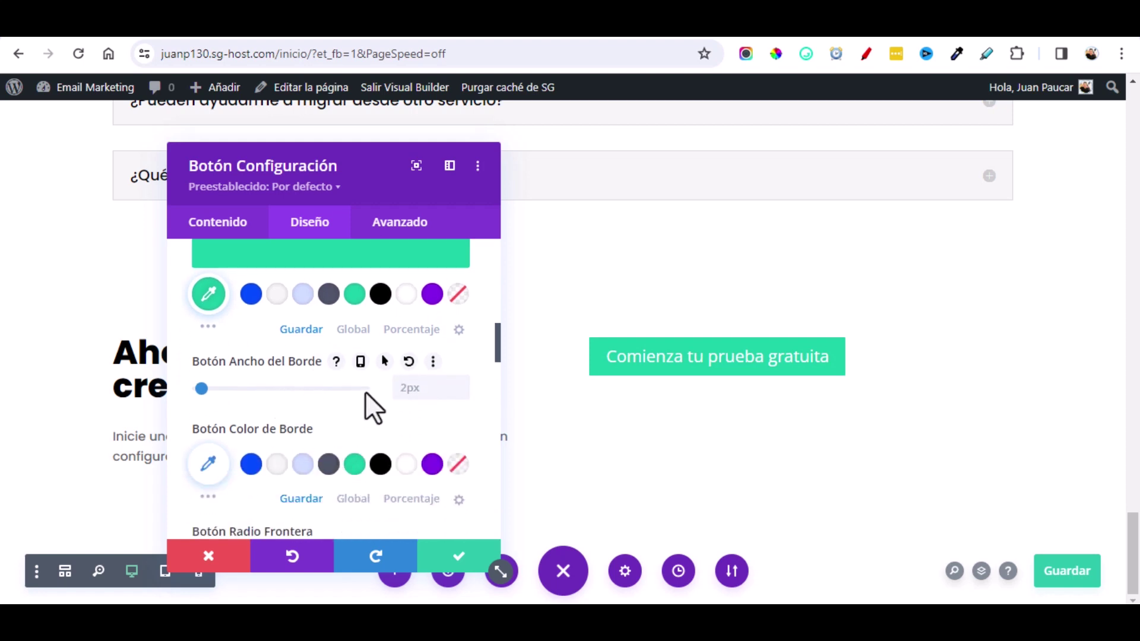
left_click(462, 382)
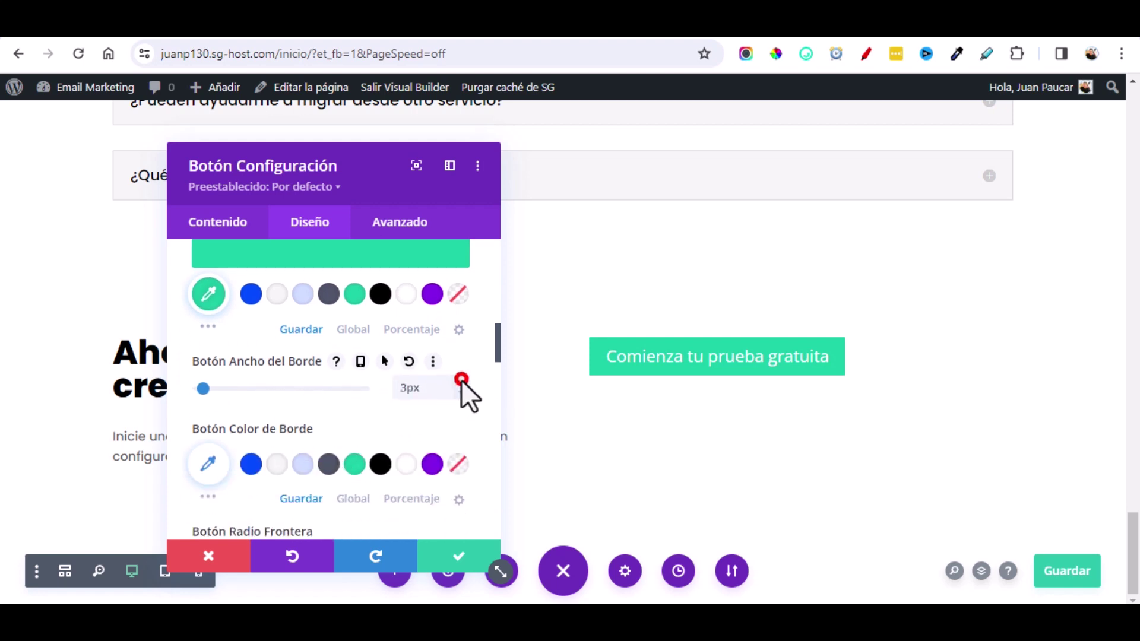
left_click(462, 383)
left_click(461, 383)
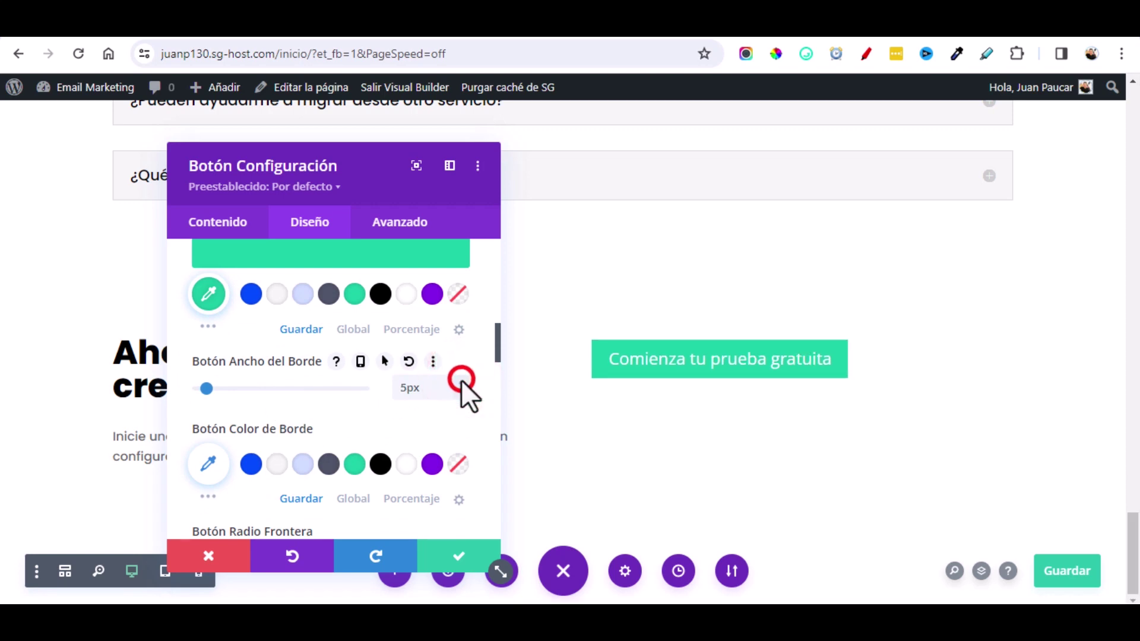
left_click(354, 465)
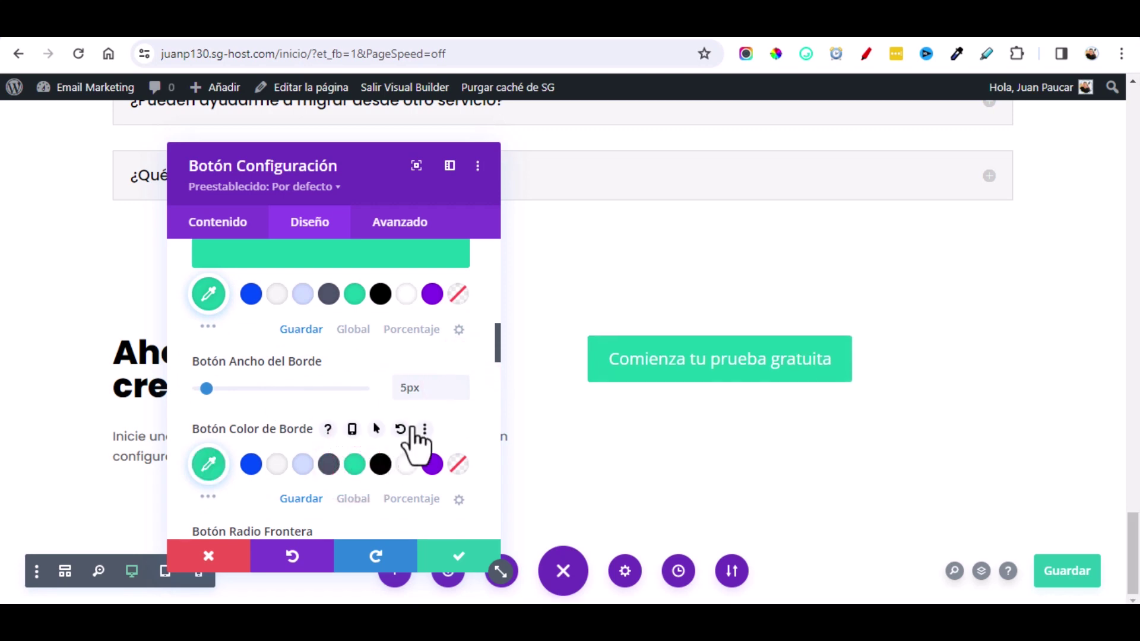
key("ctrl+s")
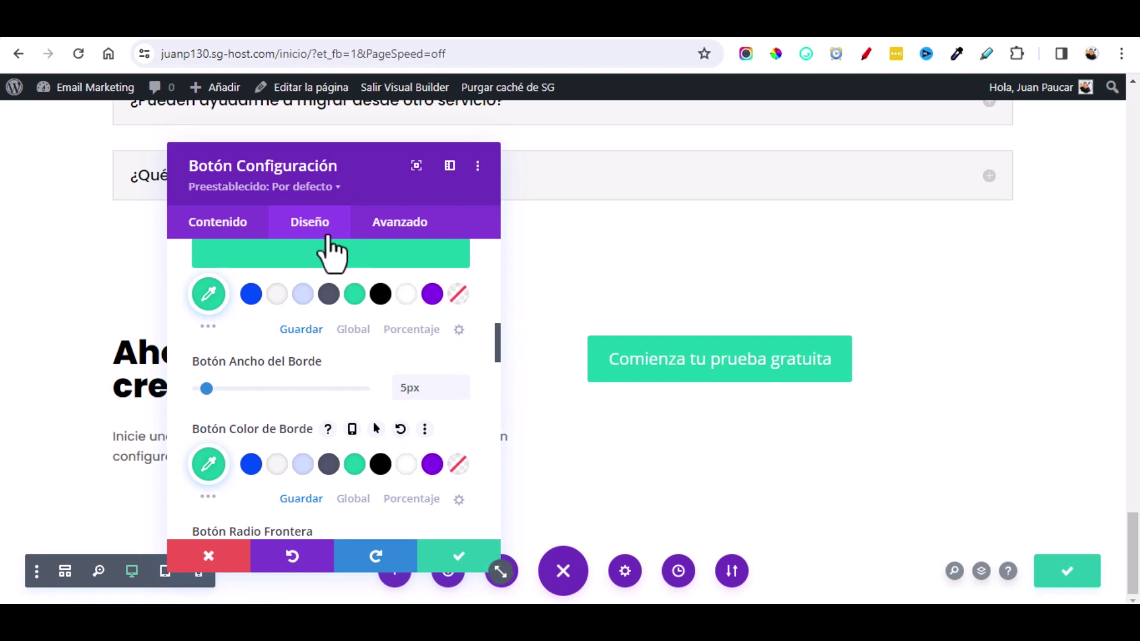
left_click(476, 545)
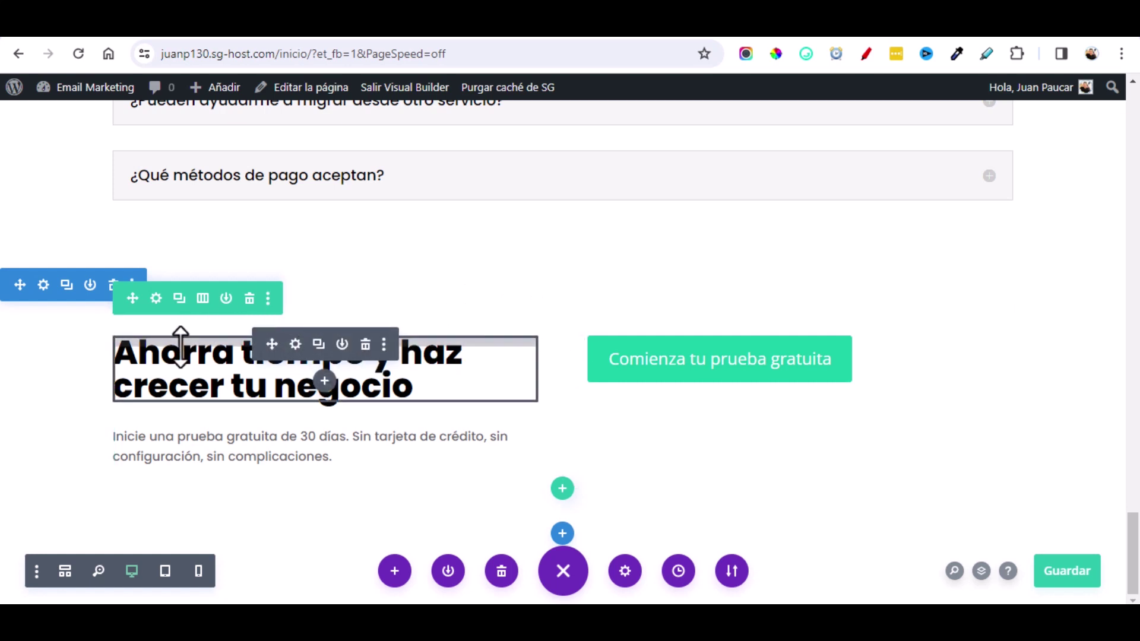
Step: Set the background colour of the "Ahorra tiempo y haz crecer tu negocio" section to #ceddff
left_click(43, 285)
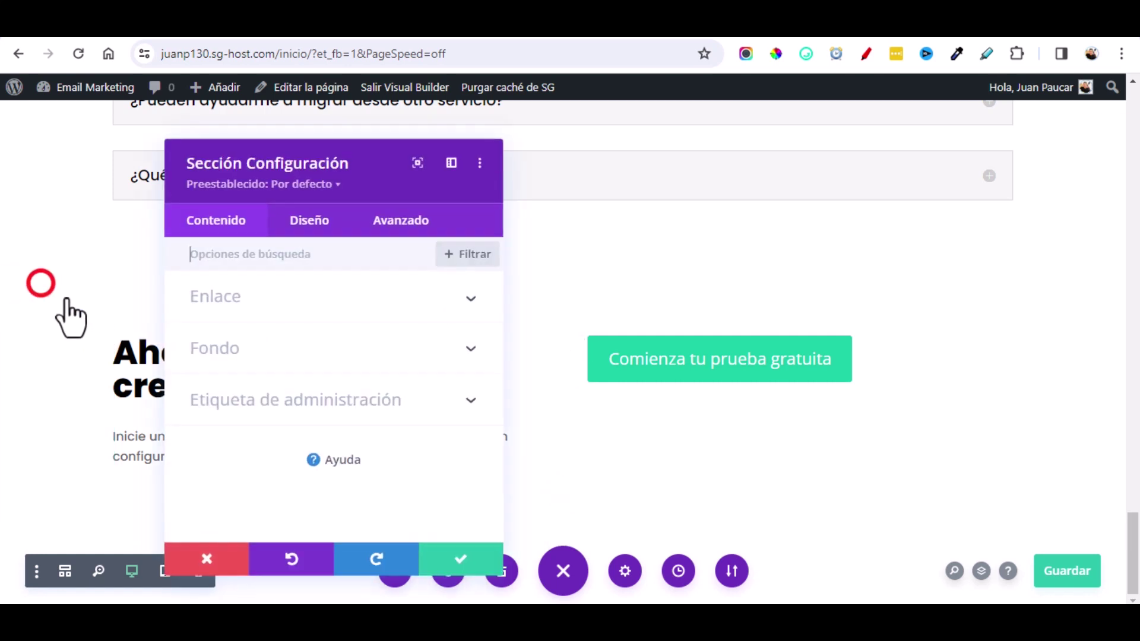
left_click(337, 349)
scroll(338, 368, "down", 4)
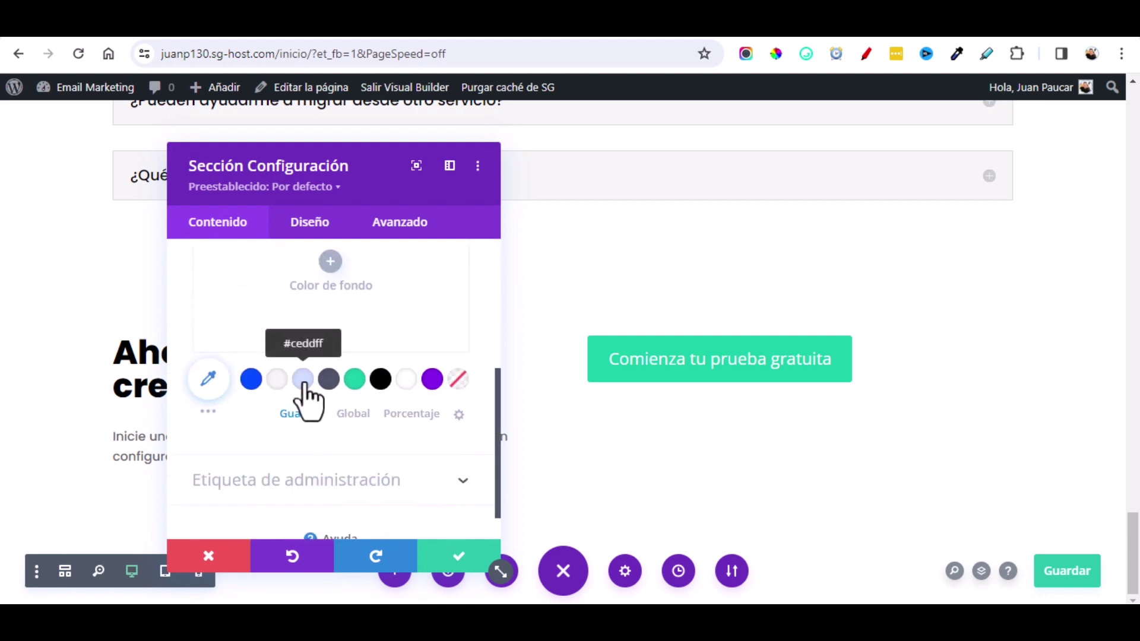
left_click(304, 380)
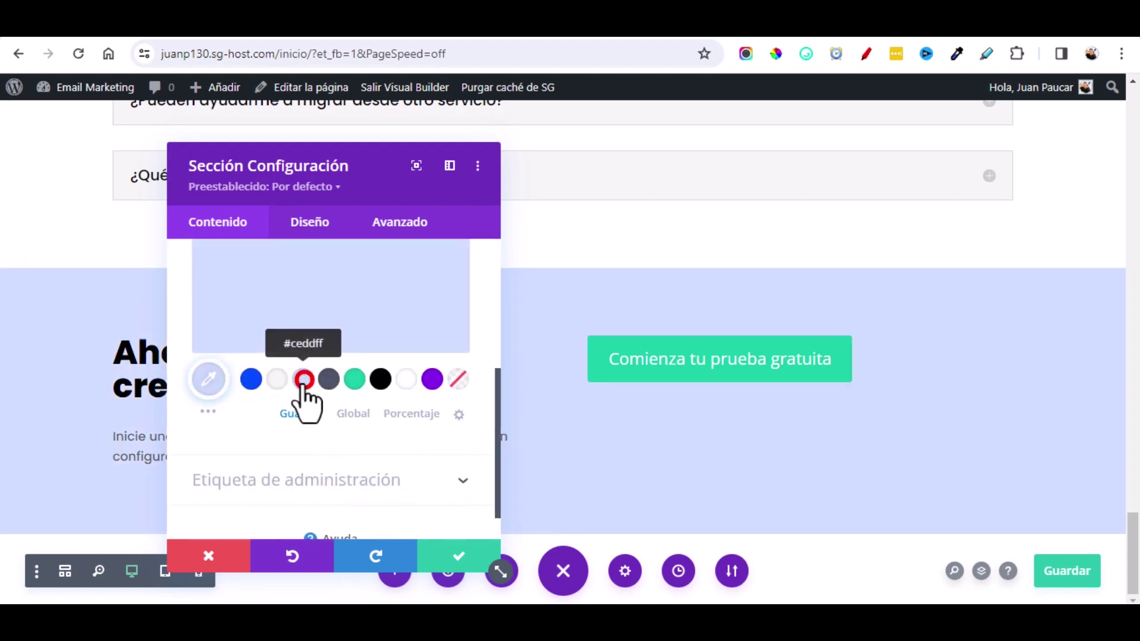
left_click(446, 555)
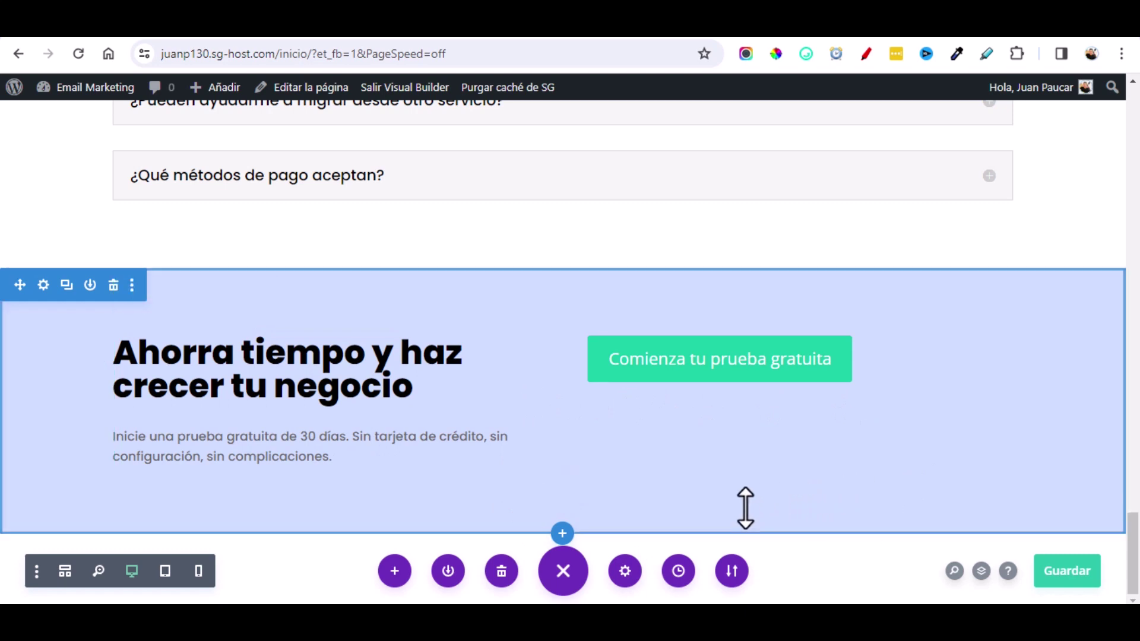
Step: Add a regular section below the call-to-action section, with a three-column row and a Text module in its first column
left_click(562, 532)
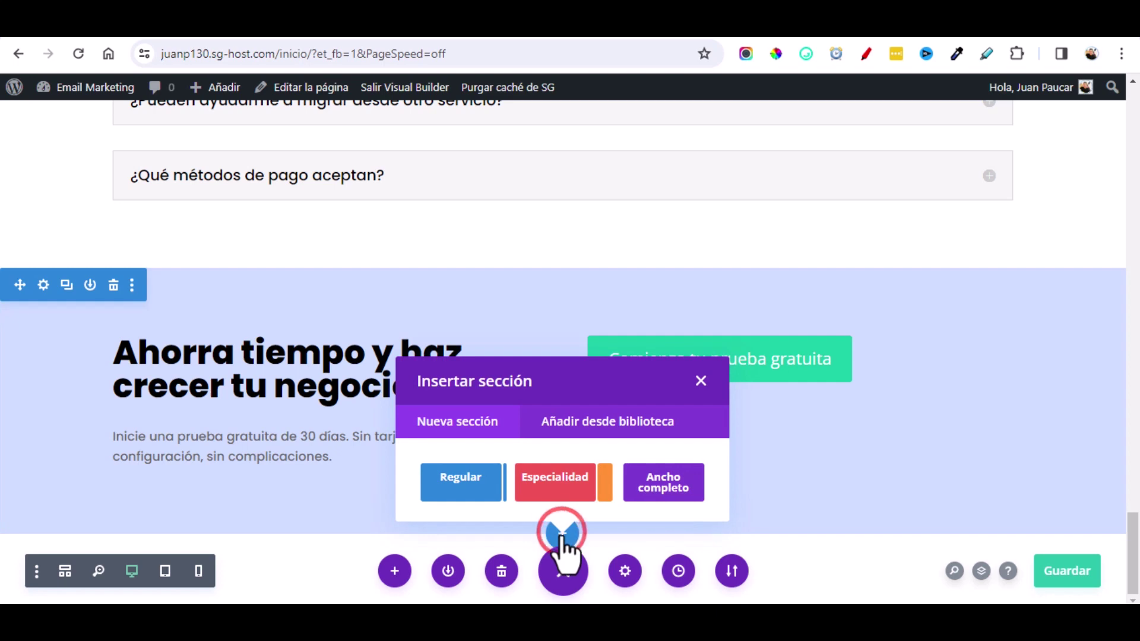
left_click(465, 490)
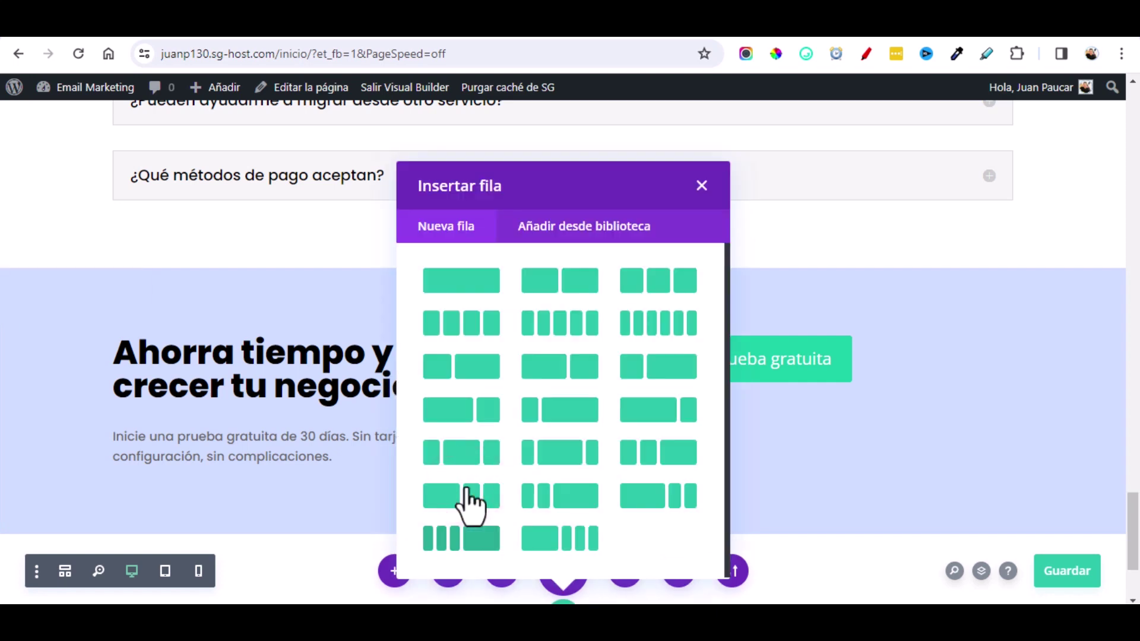
left_click(666, 277)
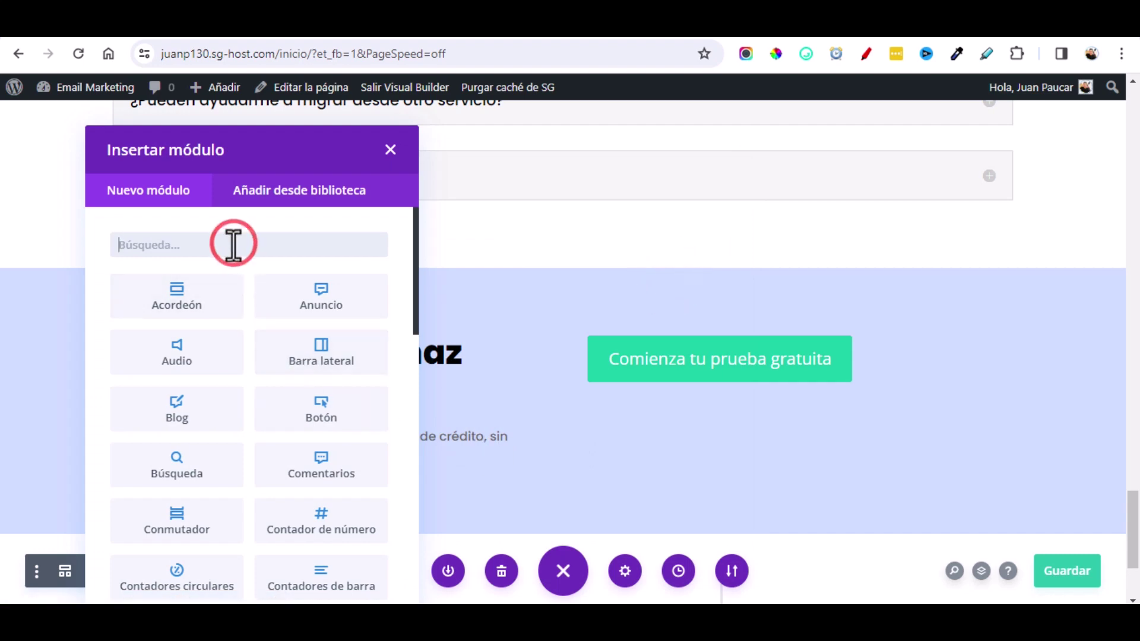
type("te")
left_click(318, 359)
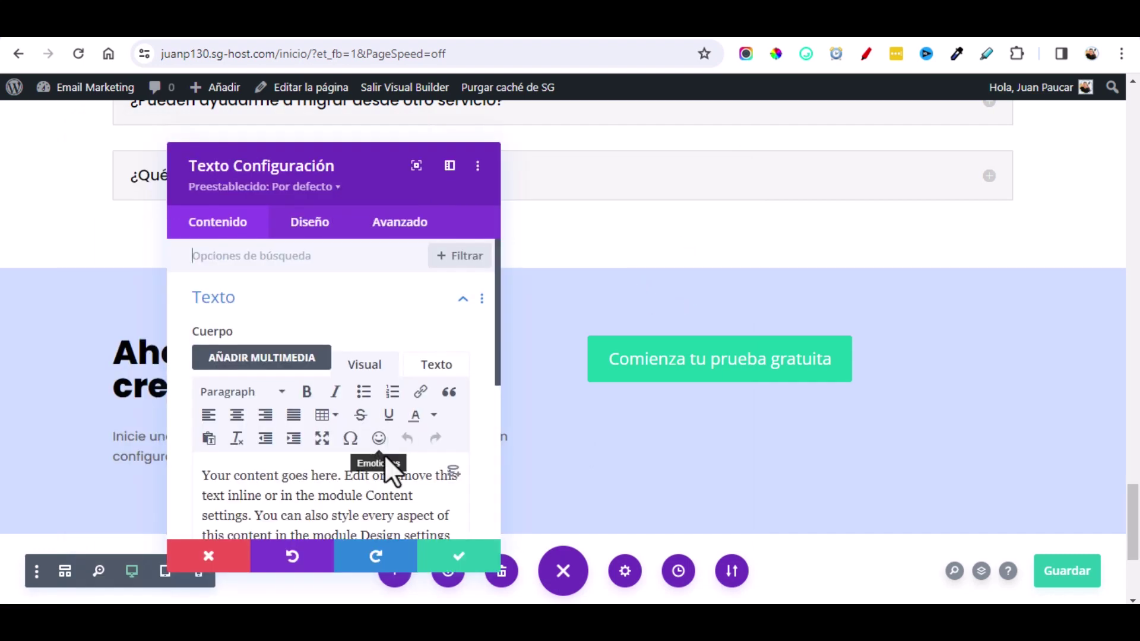
Step: Replace the new text module's placeholder content with "Términos de Servicios", copied from the notes in Notepad
scroll(434, 501, "down", 3)
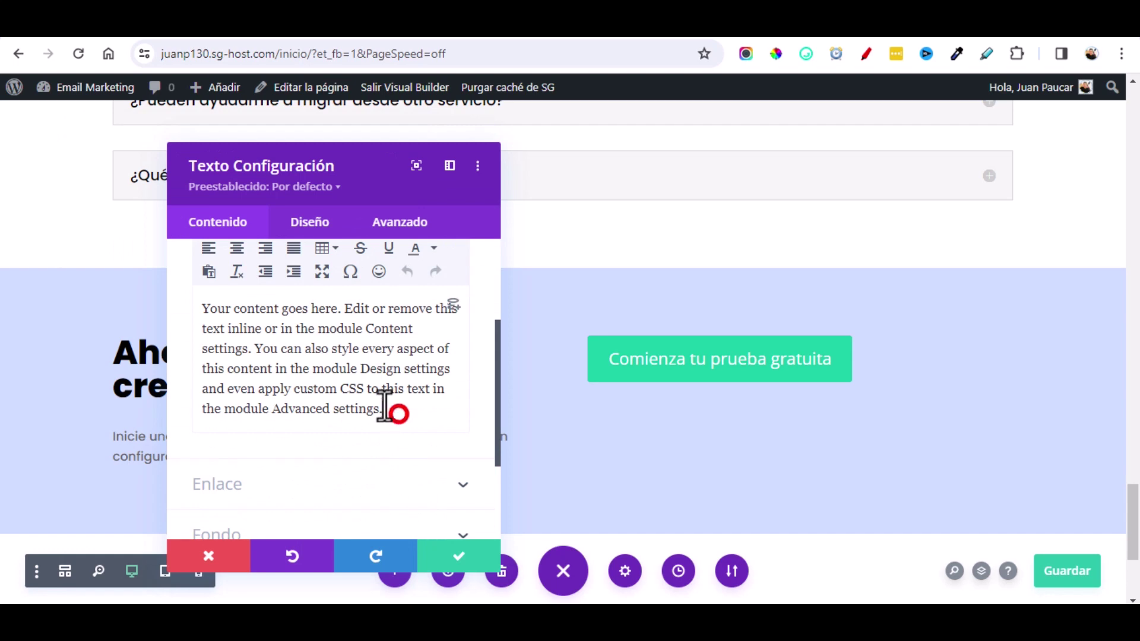
left_click_drag(385, 409, 225, 297)
key("BackSpace")
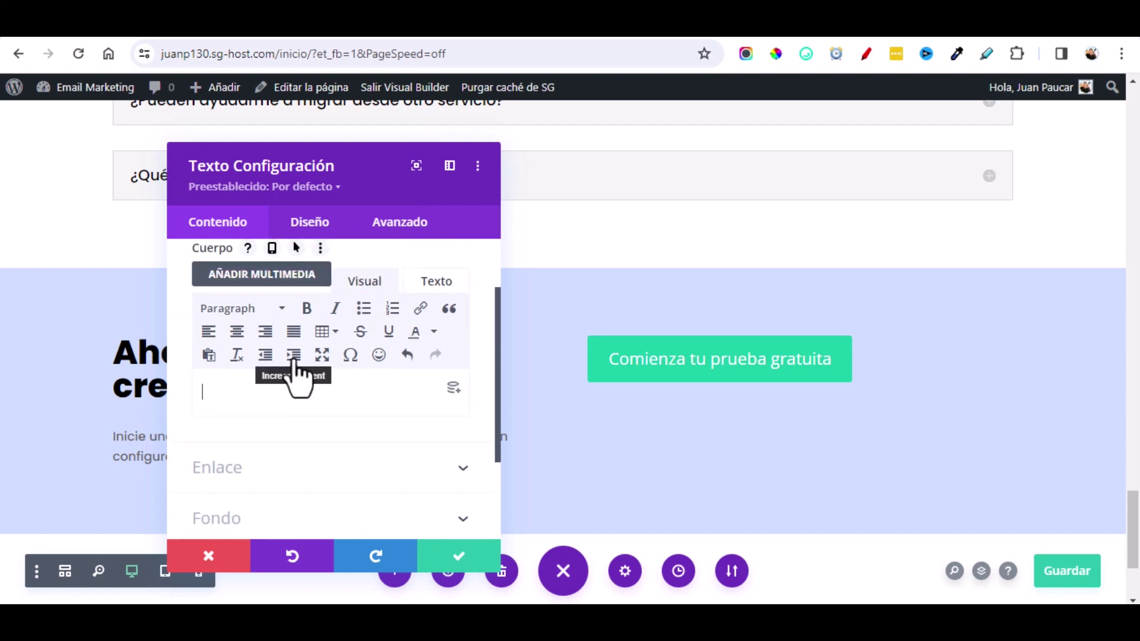
left_click(435, 275)
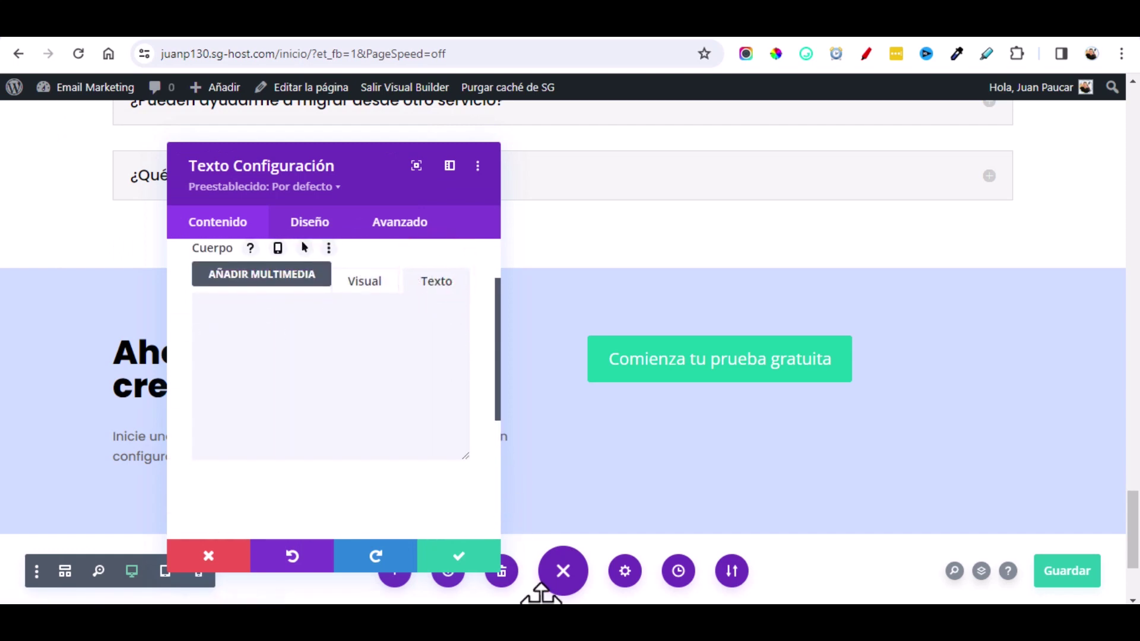
key("alt+Tab")
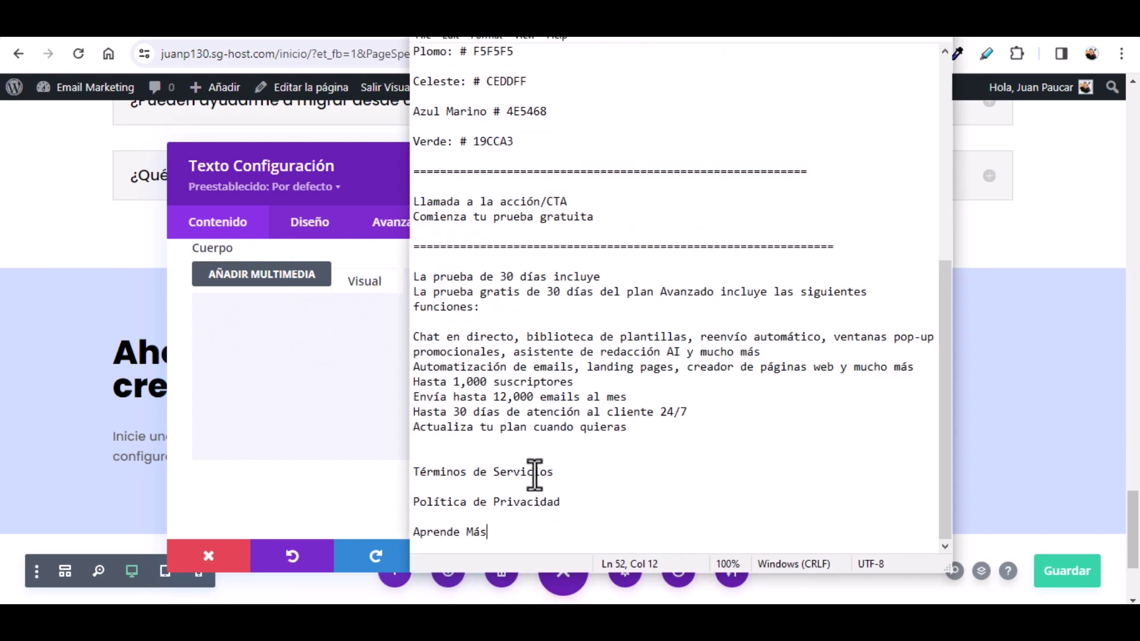
left_click_drag(521, 472, 416, 475)
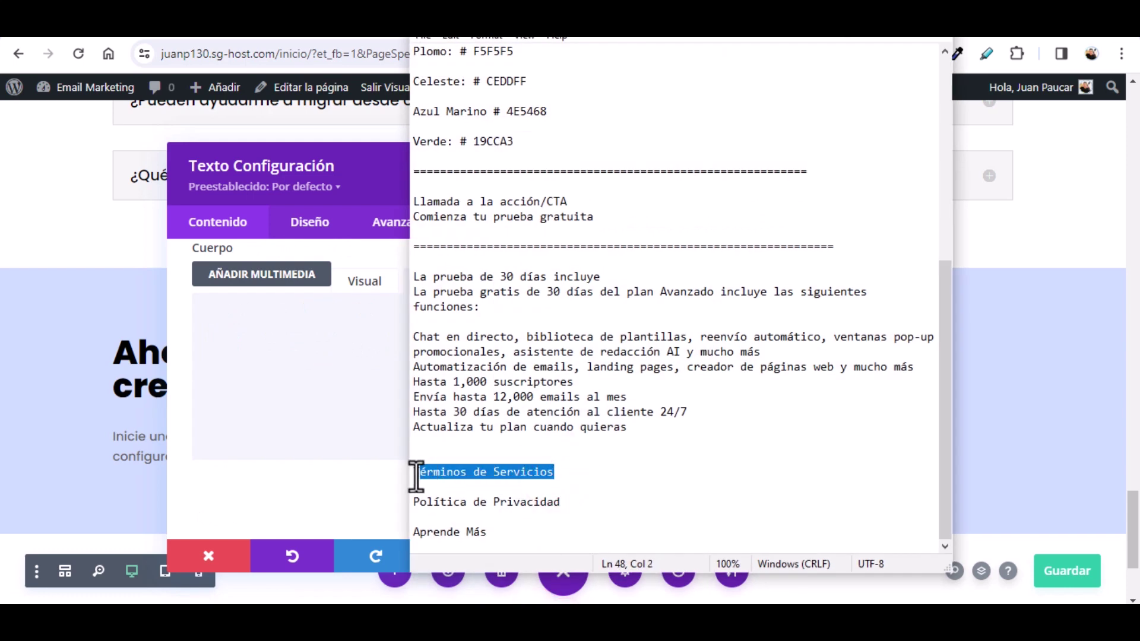
right_click(414, 475)
left_click(256, 273)
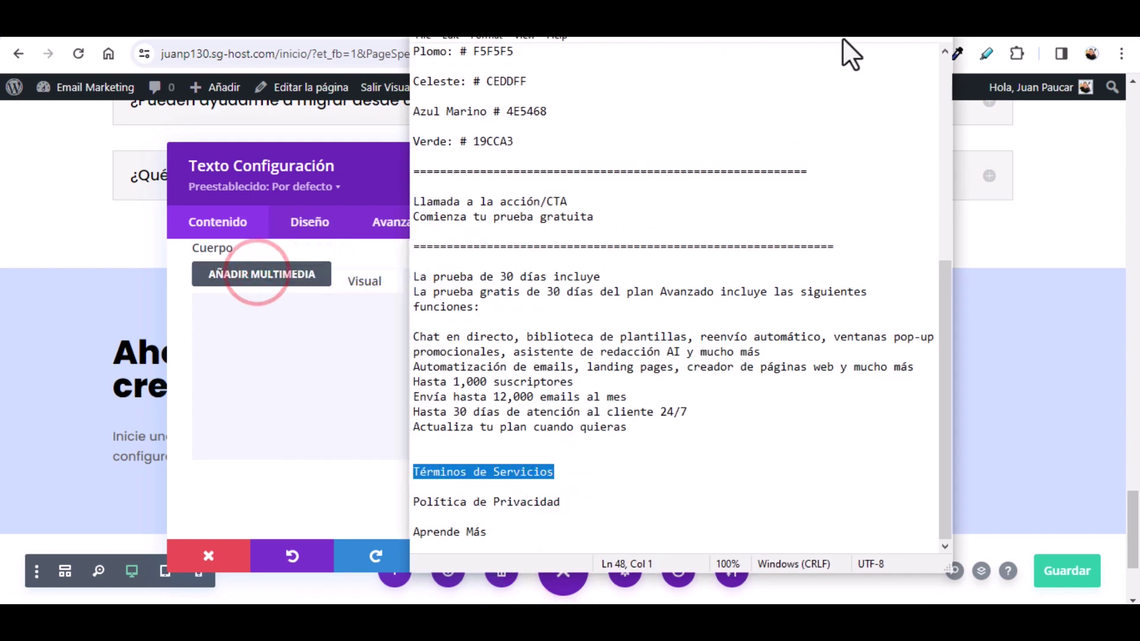
left_click(859, 37)
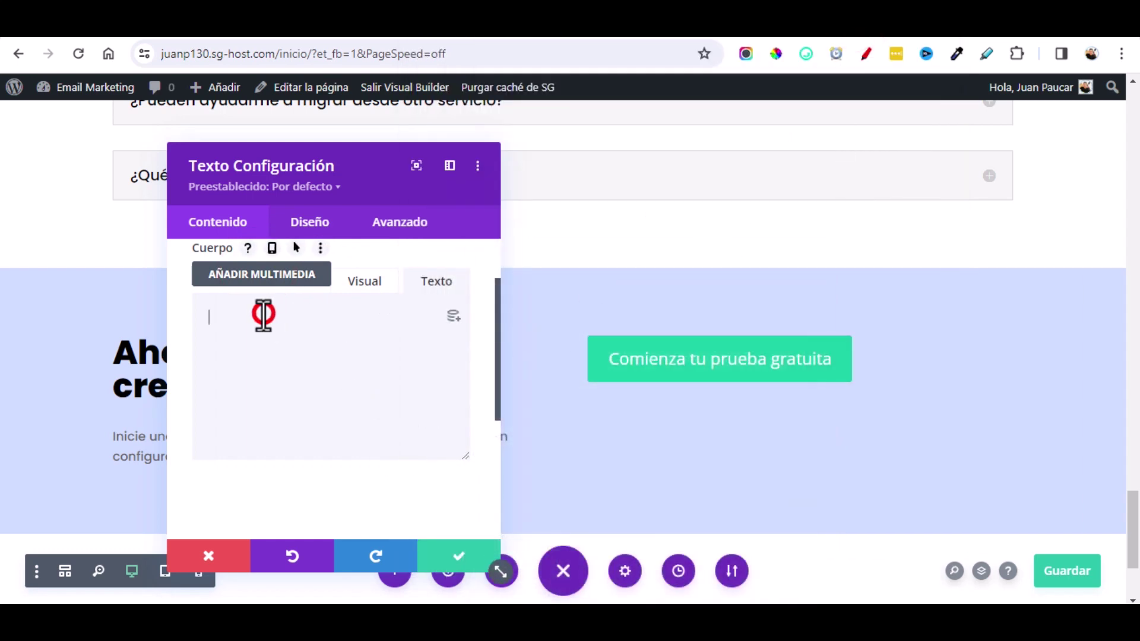
right_click(263, 315)
left_click(330, 205)
Step: Set the "Términos de Servicios" text to the Poppins font at 16px and save the module
left_click_drag(402, 198, 872, 199)
scroll(432, 425, "down", 3)
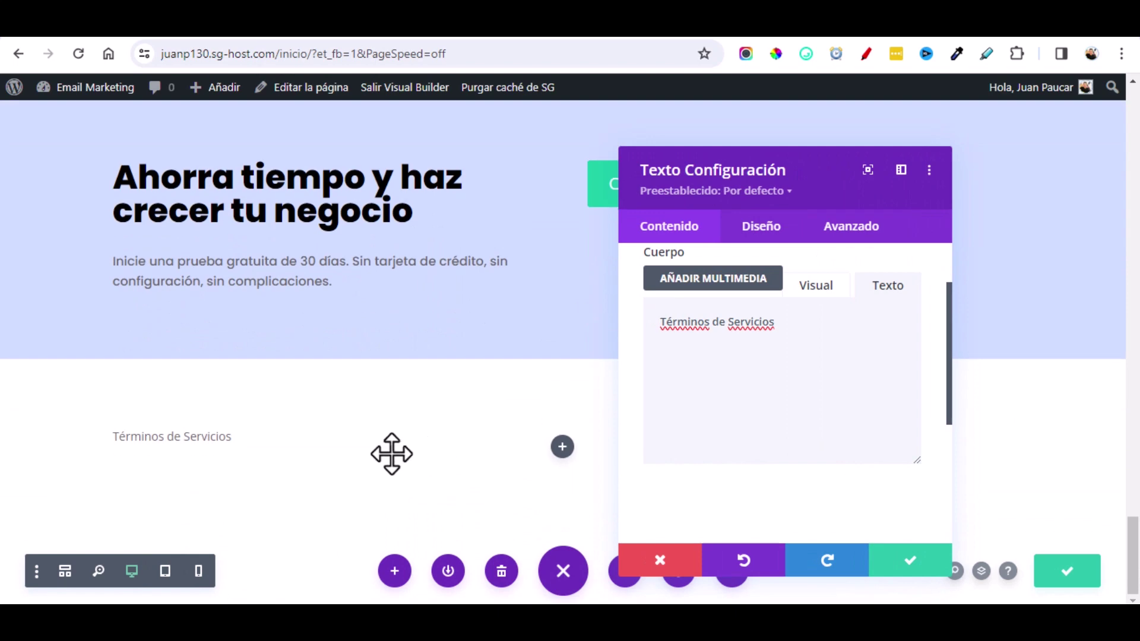
left_click(127, 438)
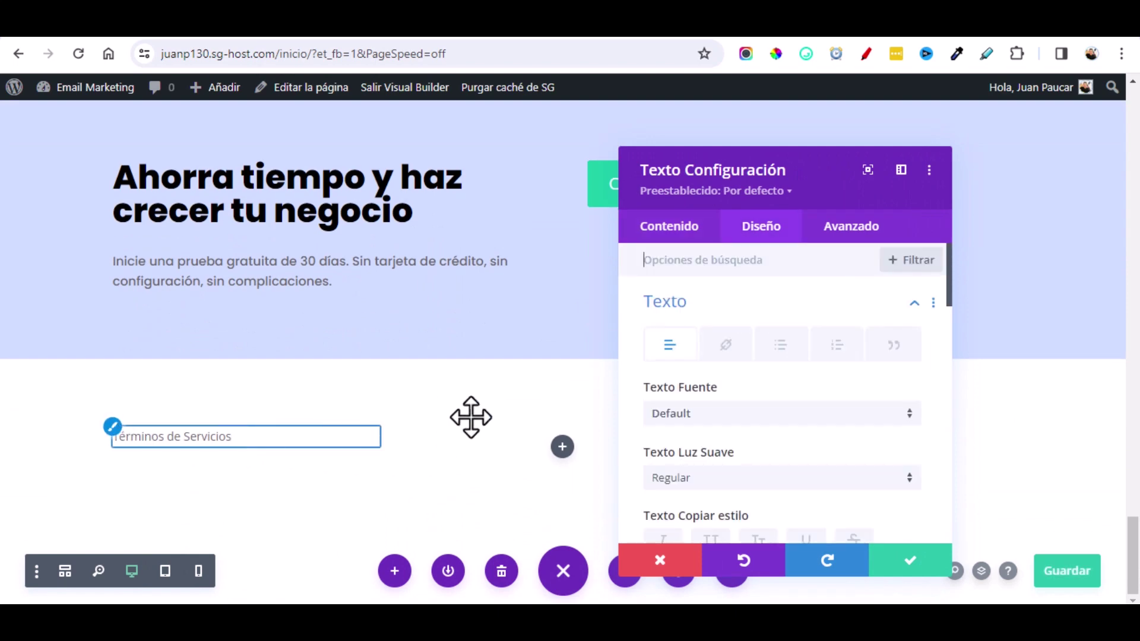
left_click(734, 414)
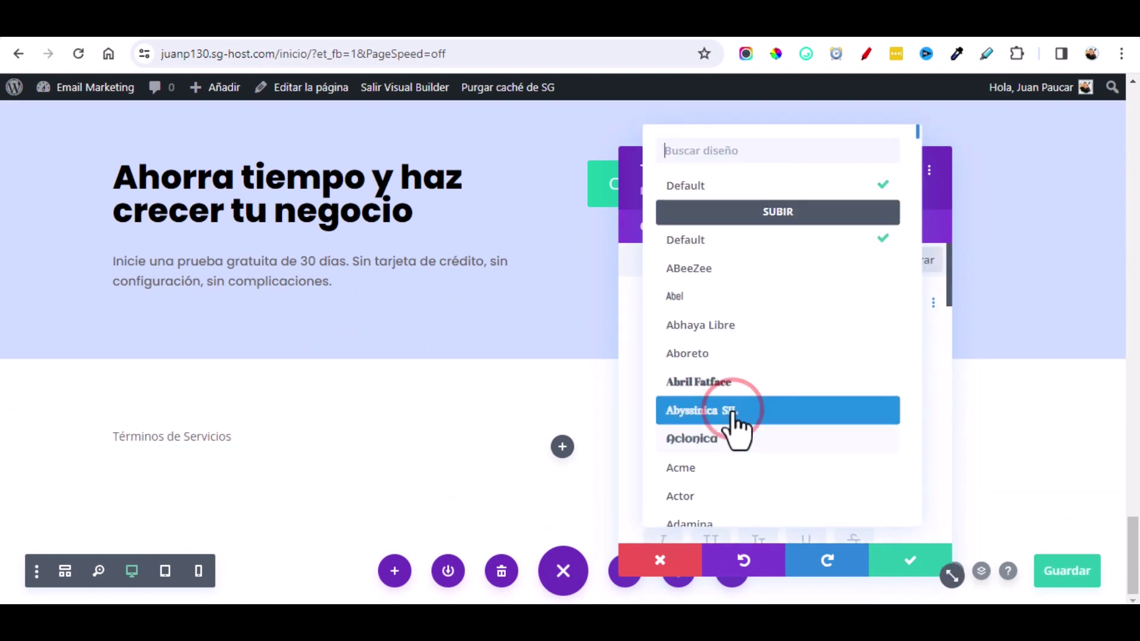
left_click(698, 153)
type("po")
left_click(808, 472)
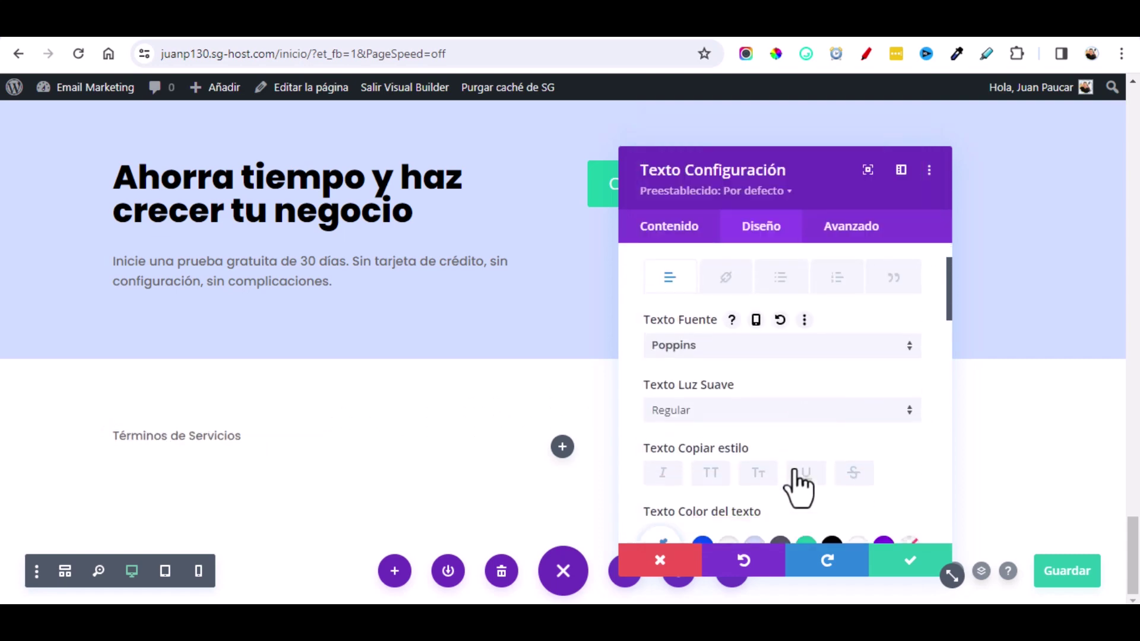
scroll(798, 488, "down", 1)
scroll(853, 469, "down", 5)
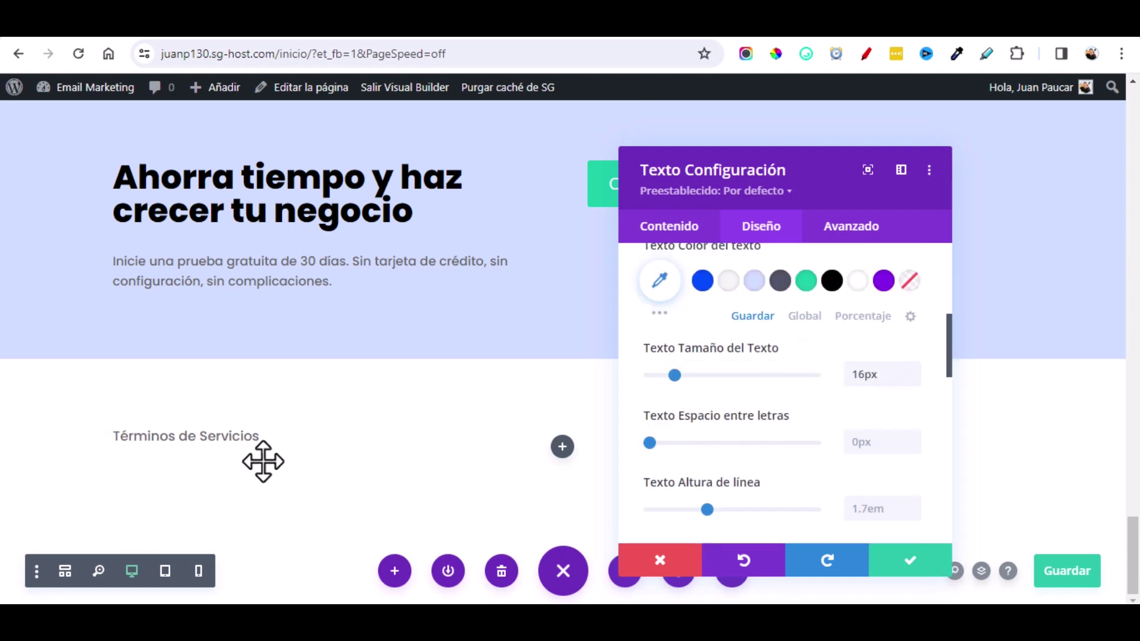
left_click(886, 559)
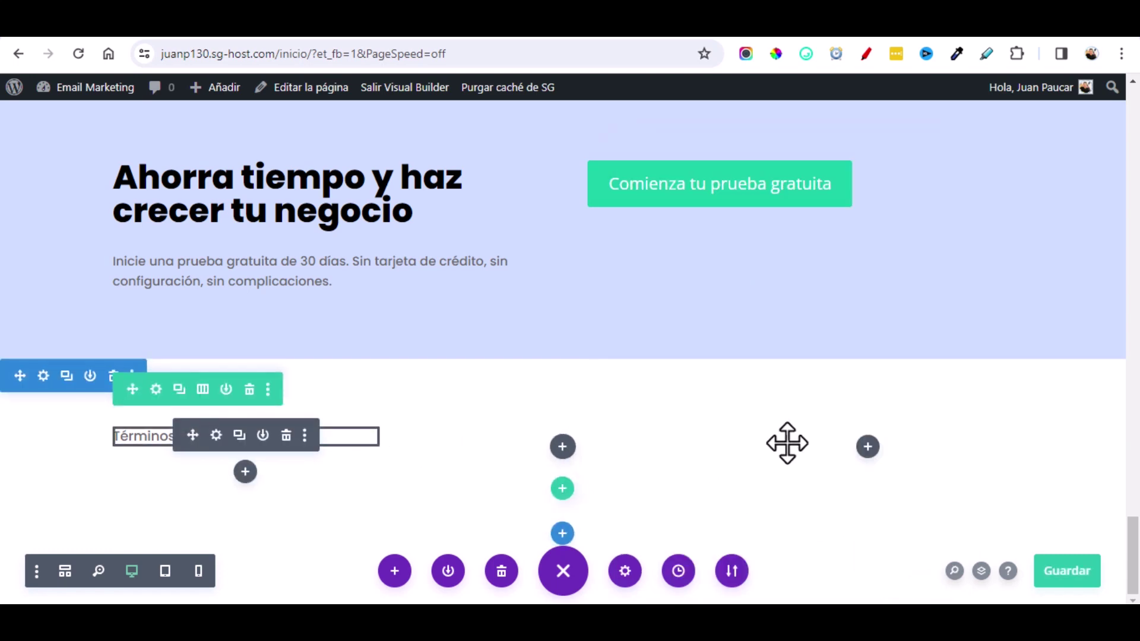
Step: Duplicate the "Términos de Servicios" text module into the second and third columns of the row
left_click(239, 435)
left_click_drag(194, 478, 556, 437)
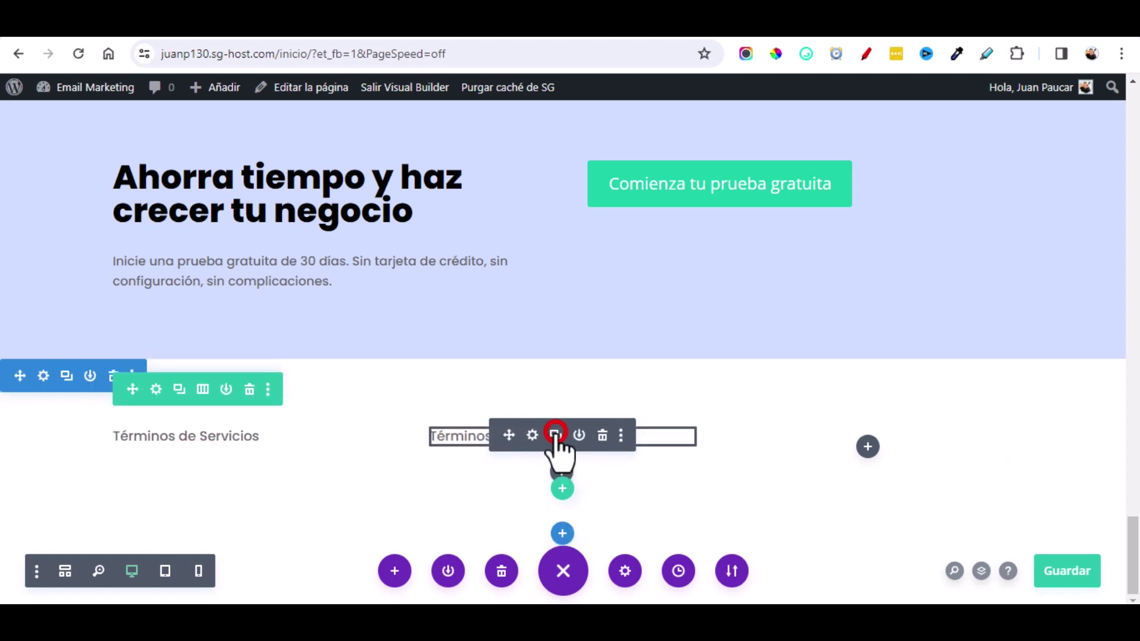
left_click(555, 435)
left_click_drag(505, 480, 874, 458)
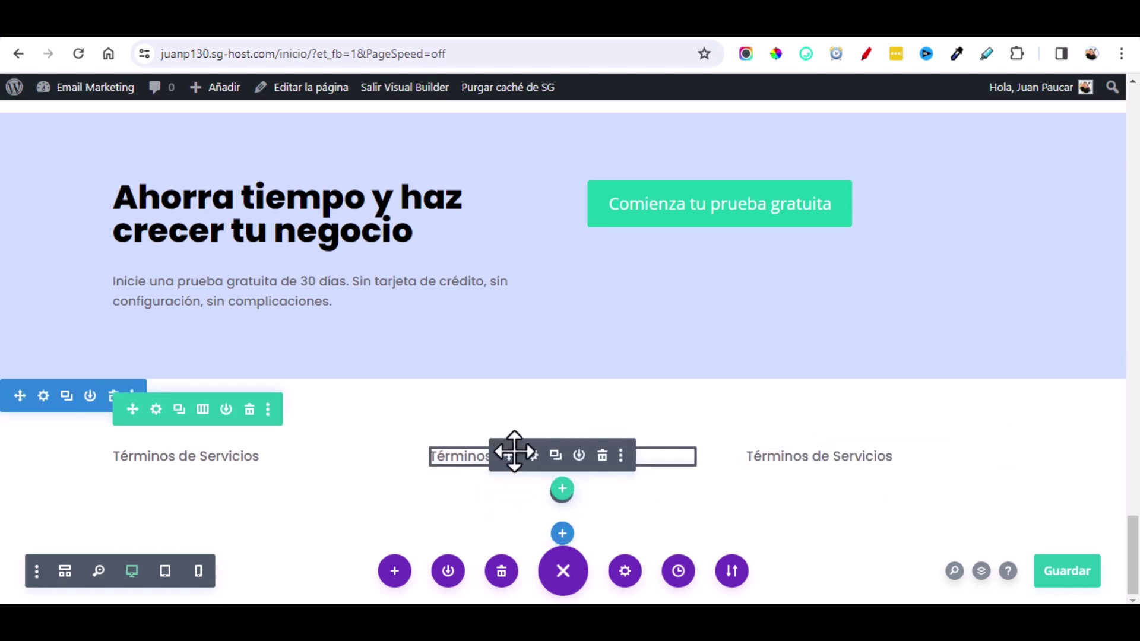
Step: Replace the middle column's text with "Política de Privacidad", copied from the notes in Notepad, and save the module
left_click(533, 462)
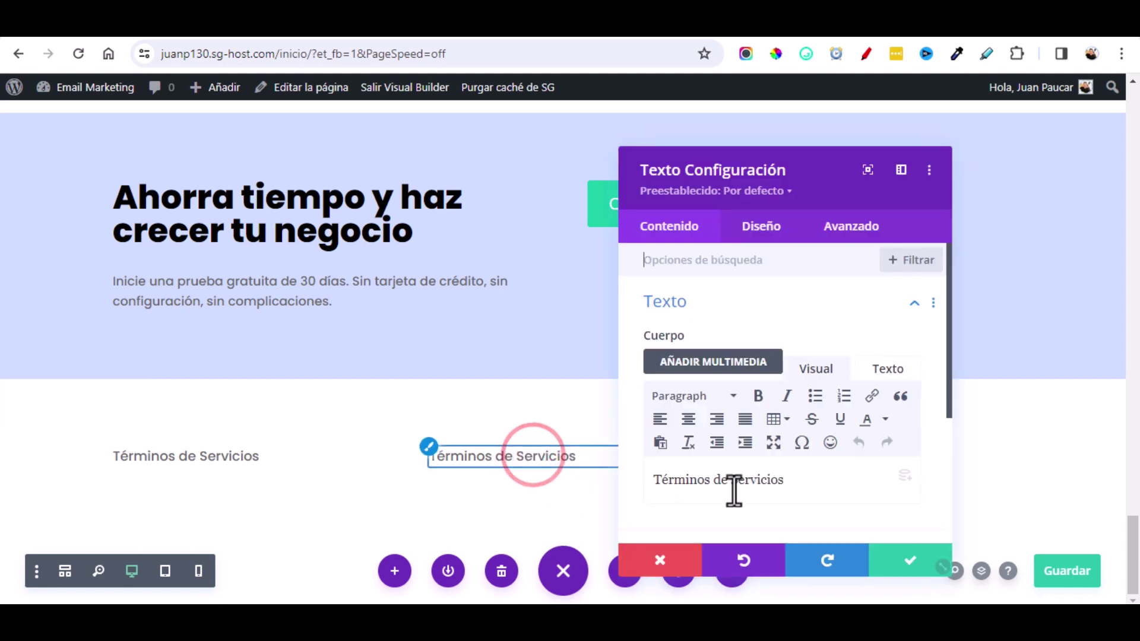
left_click(809, 475)
key("ctrl+a")
key("BackSpace")
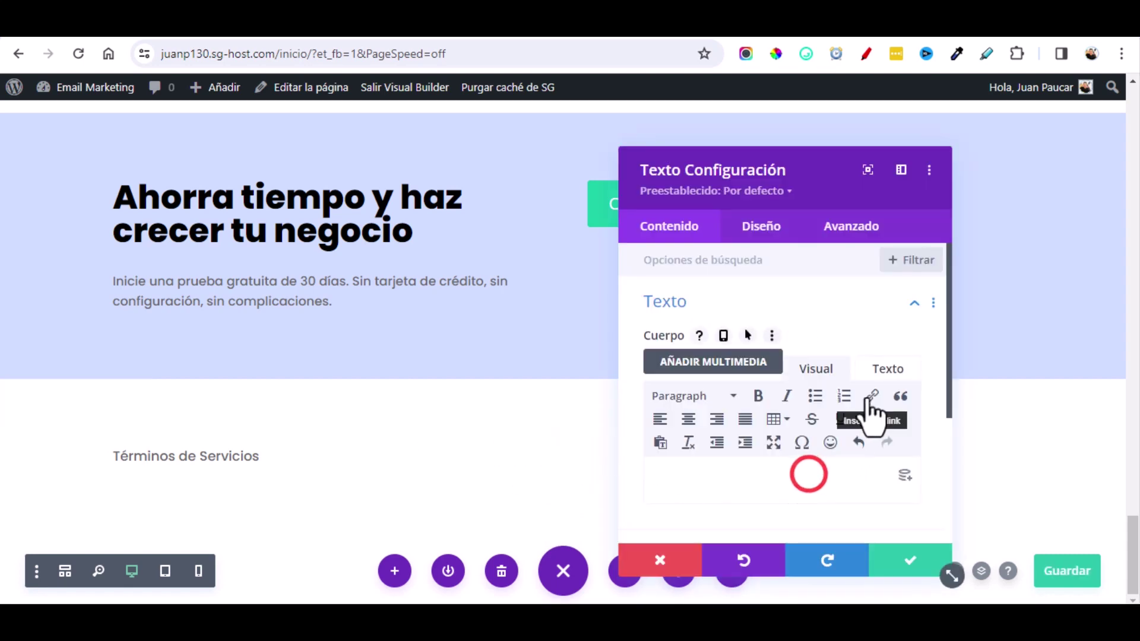
left_click(887, 369)
key("alt+Tab")
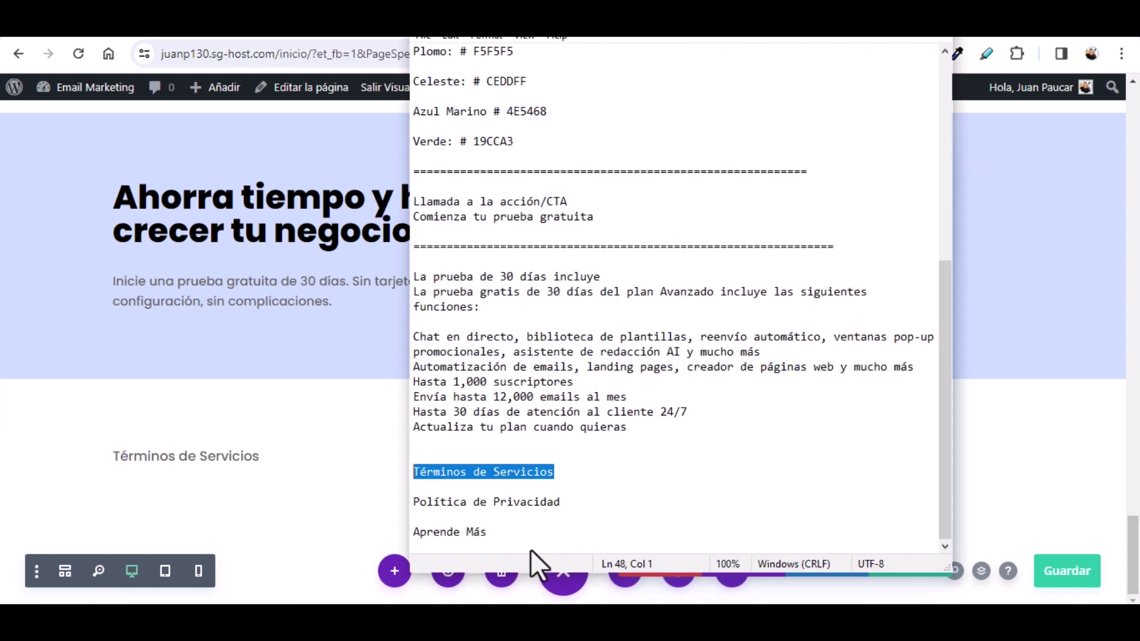
left_click_drag(561, 504, 419, 509)
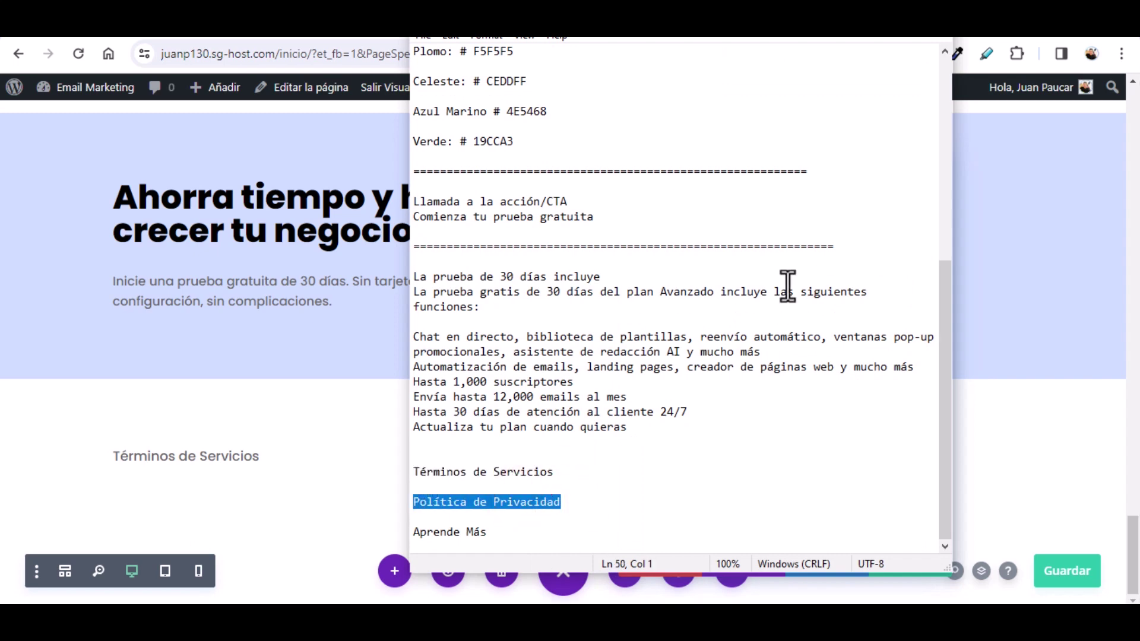
key("alt+Tab")
right_click(717, 406)
left_click(764, 224)
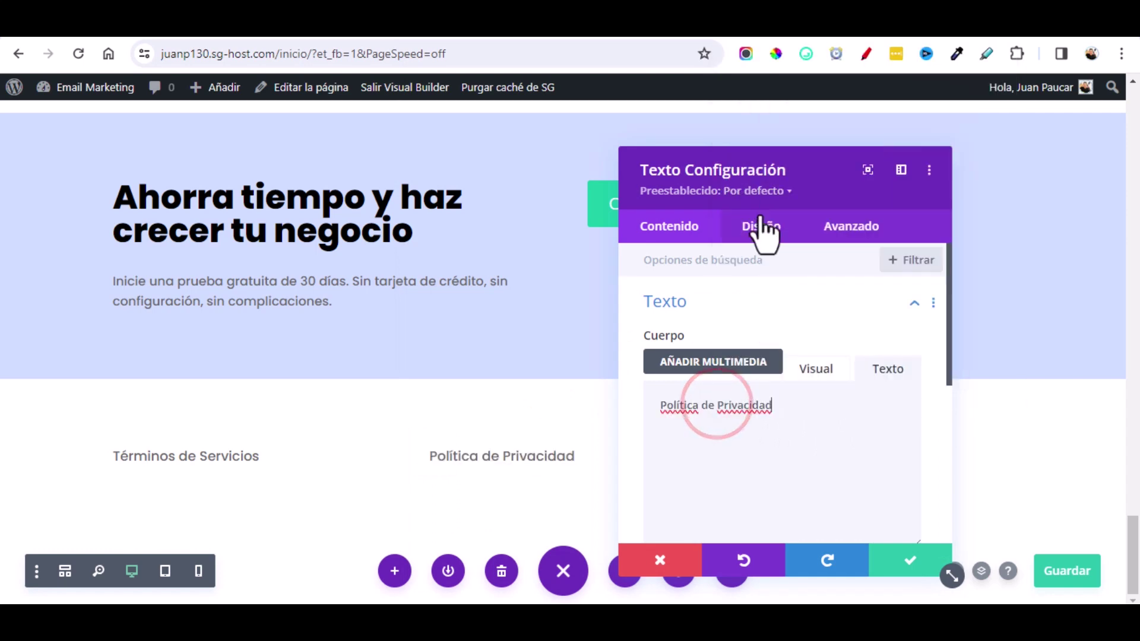
left_click(886, 569)
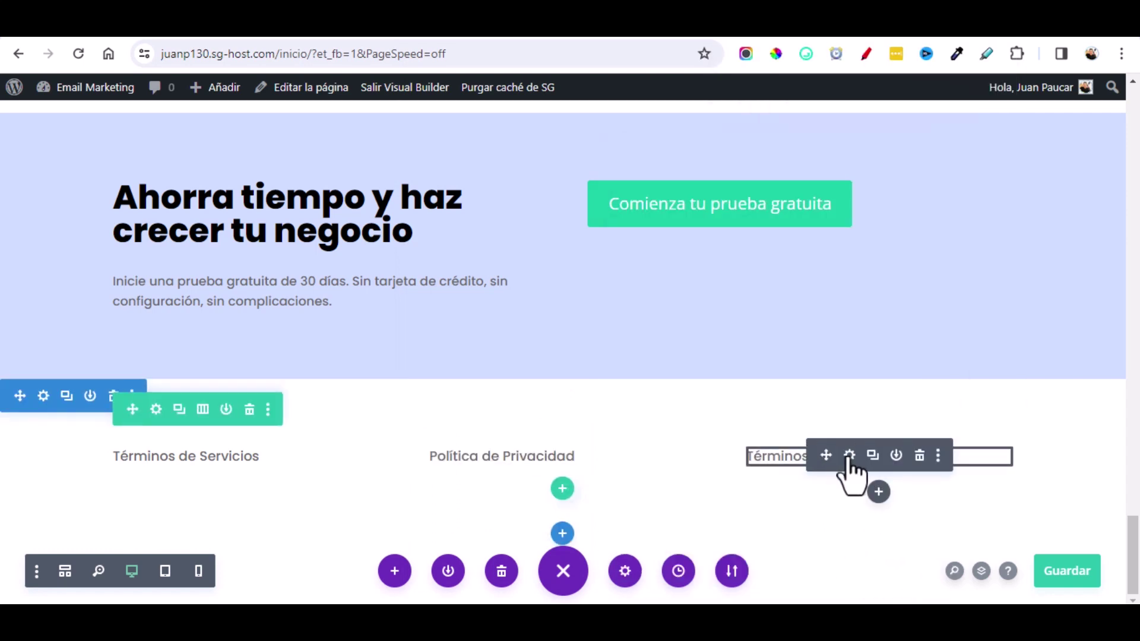
Step: Replace the third column's text with "Aprende Más", copied from the notes in Notepad, and save the module
left_click(848, 456)
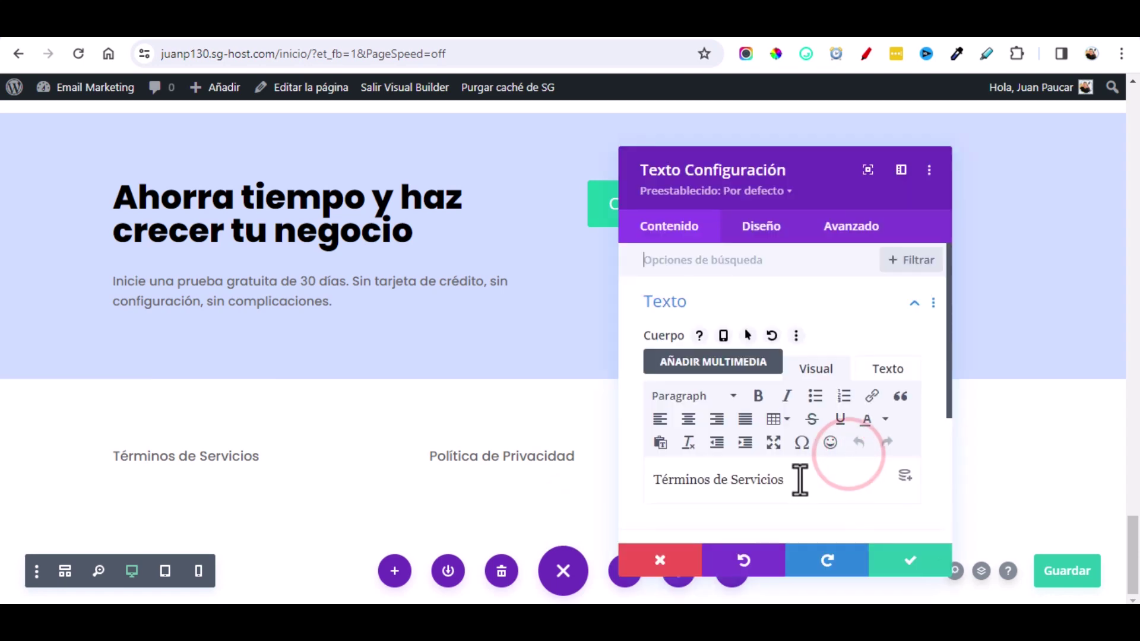
left_click_drag(799, 479, 656, 479)
key("BackSpace")
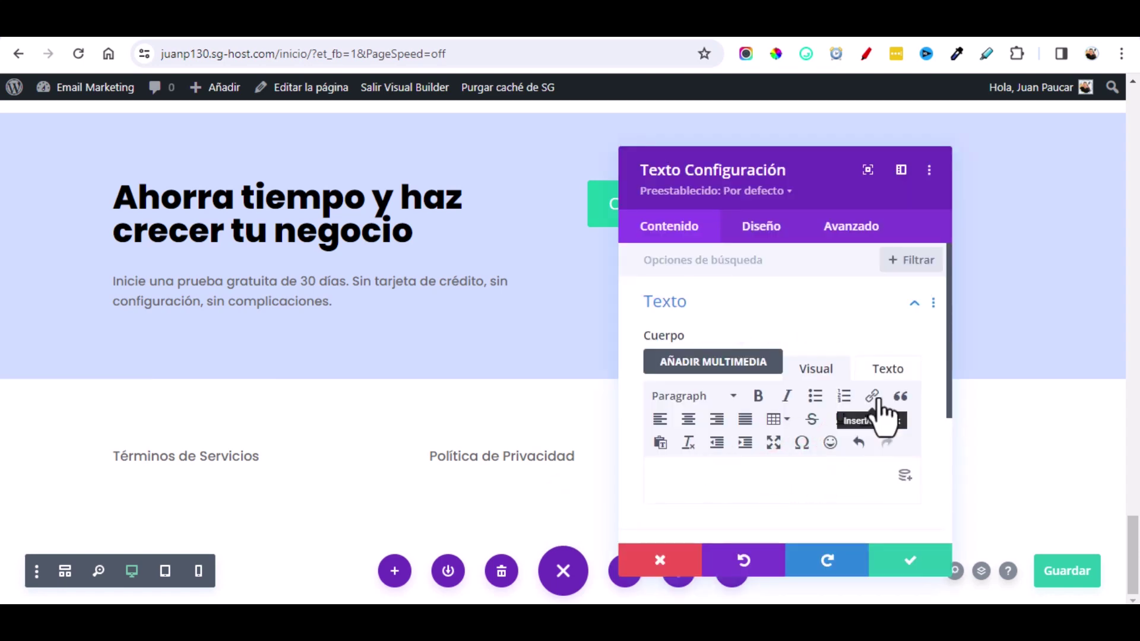
left_click(886, 371)
key("alt+Tab")
left_click_drag(497, 532, 415, 537)
right_click(433, 533)
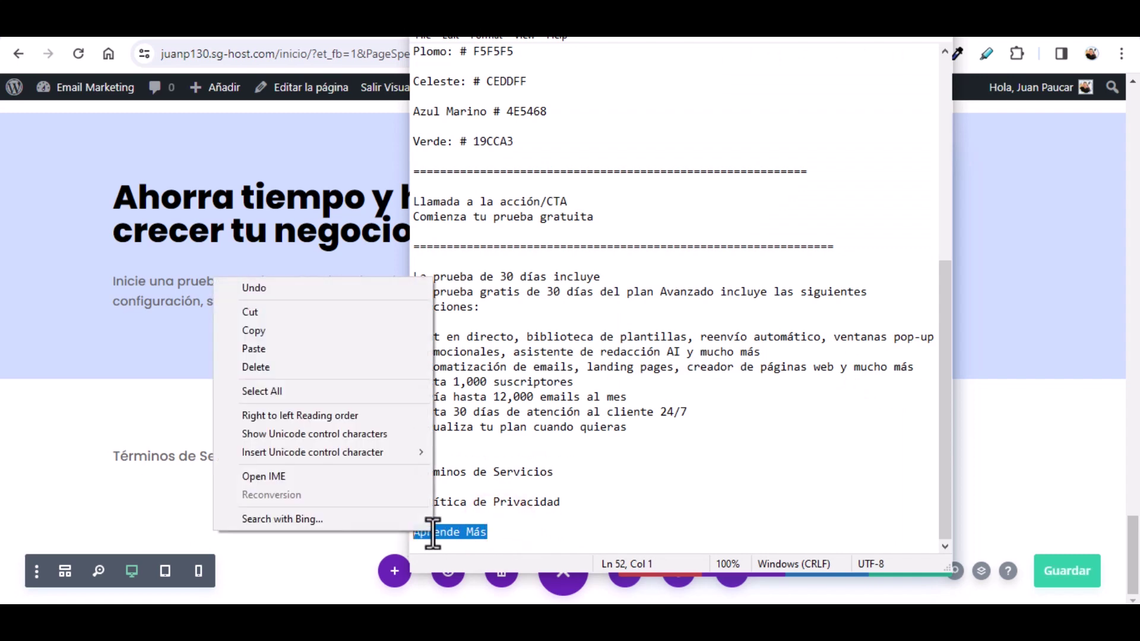
key("alt+Tab")
right_click(713, 399)
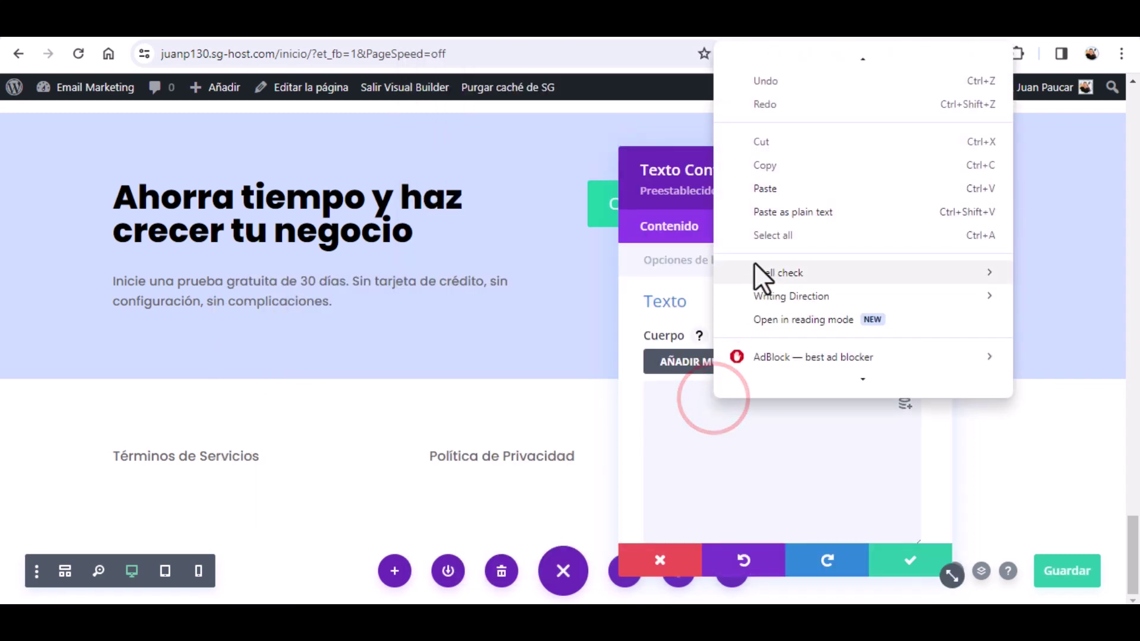
left_click(766, 188)
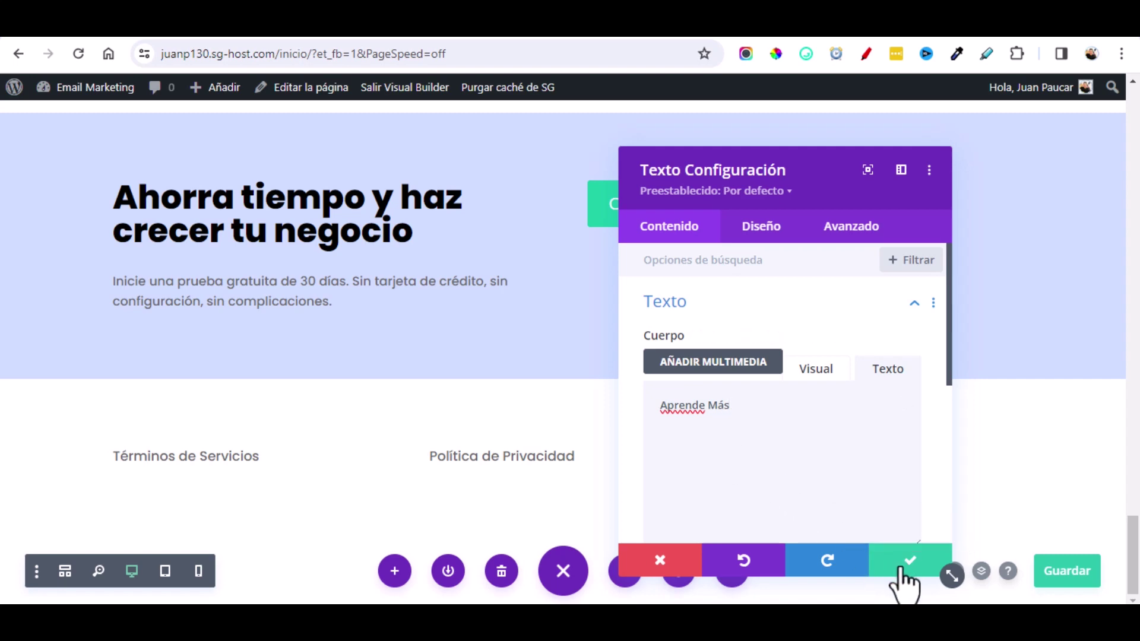
left_click(904, 564)
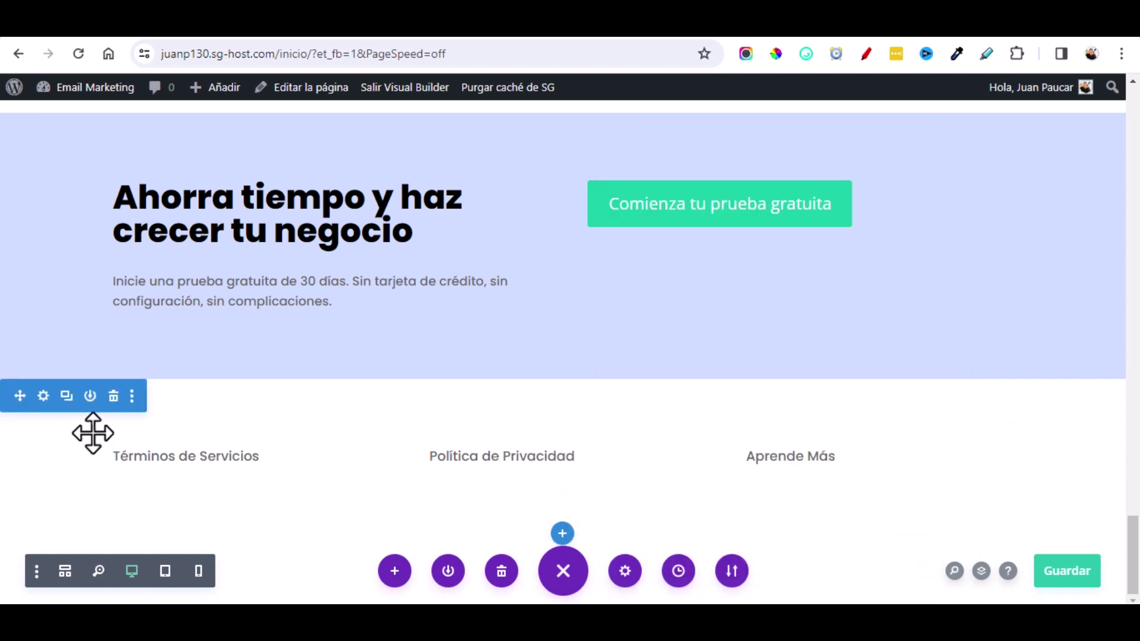
Step: Give the footer section with the three text columns the dark grey palette colour as its background and save the section
left_click(43, 396)
left_click(715, 353)
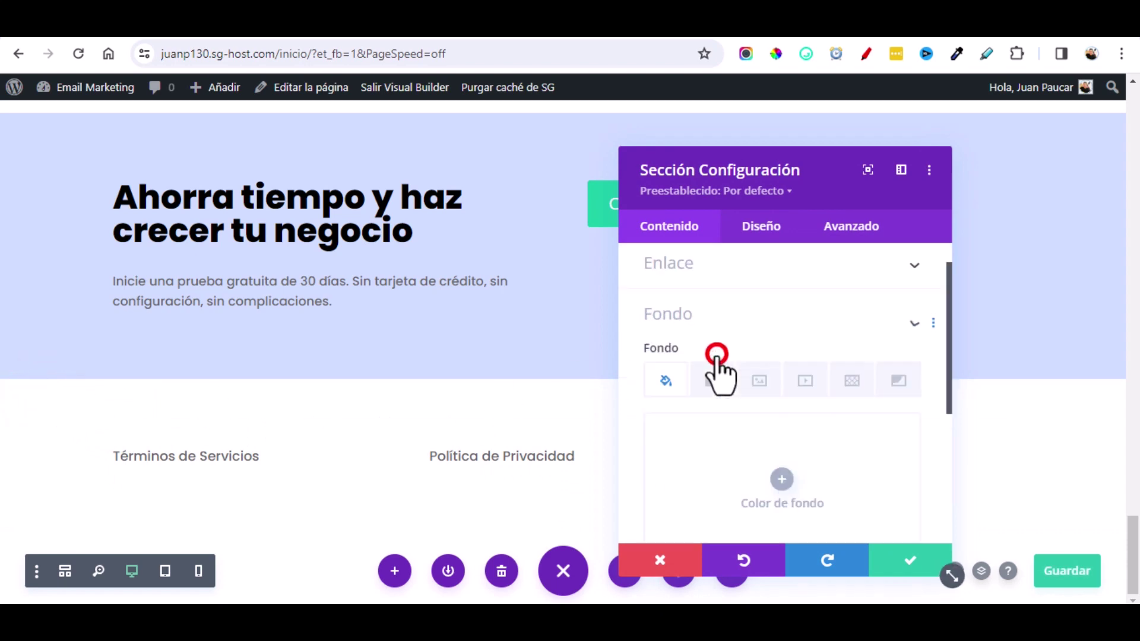
scroll(717, 415, "down", 2)
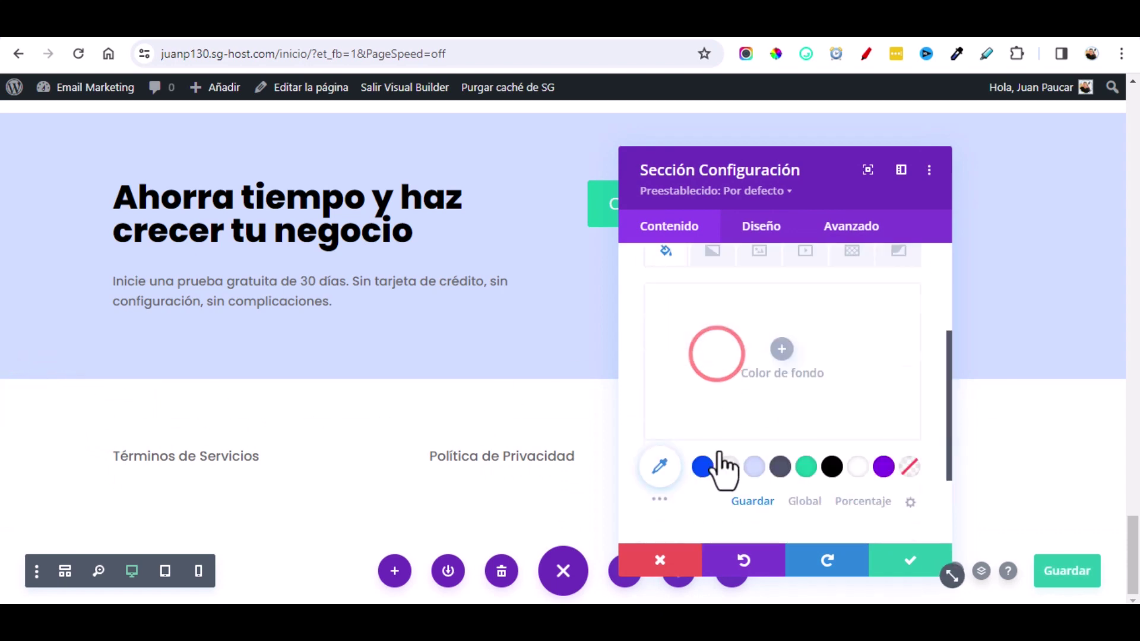
left_click(781, 467)
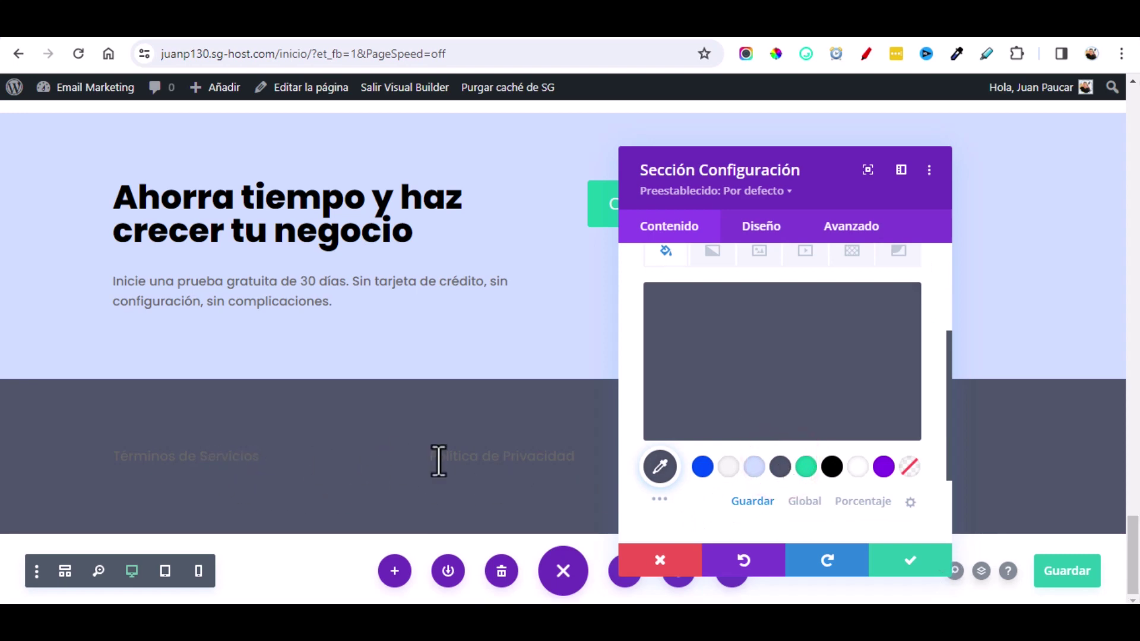
left_click(913, 570)
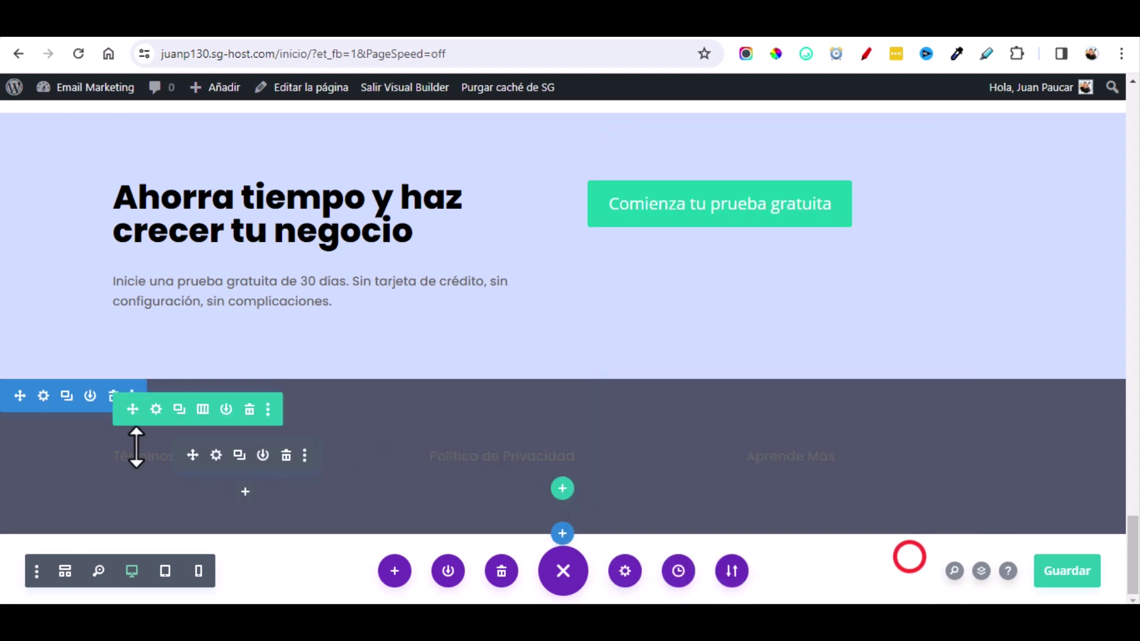
Step: Set the text colour of the "Términos de Servicios" module to white (#ffffff) and save it
left_click(216, 455)
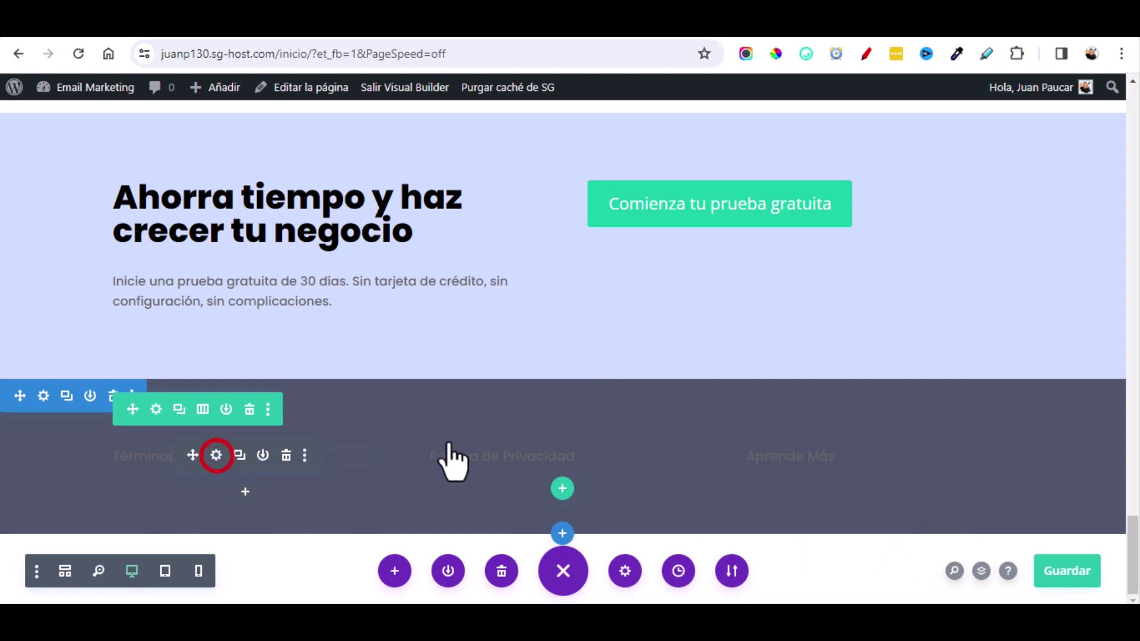
left_click(113, 446)
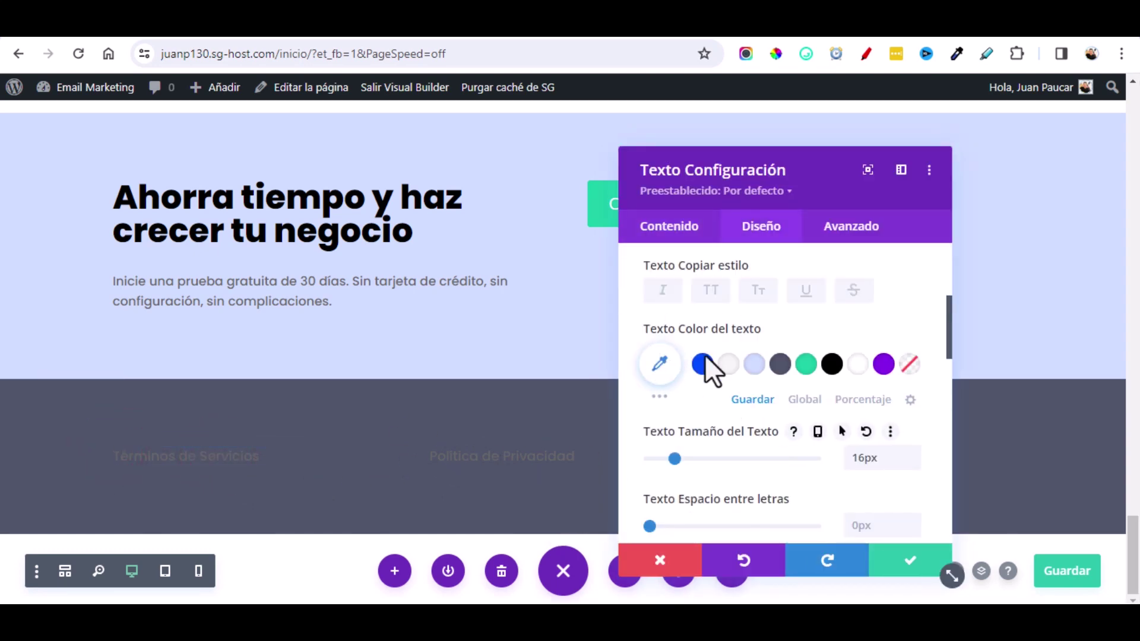
left_click(857, 364)
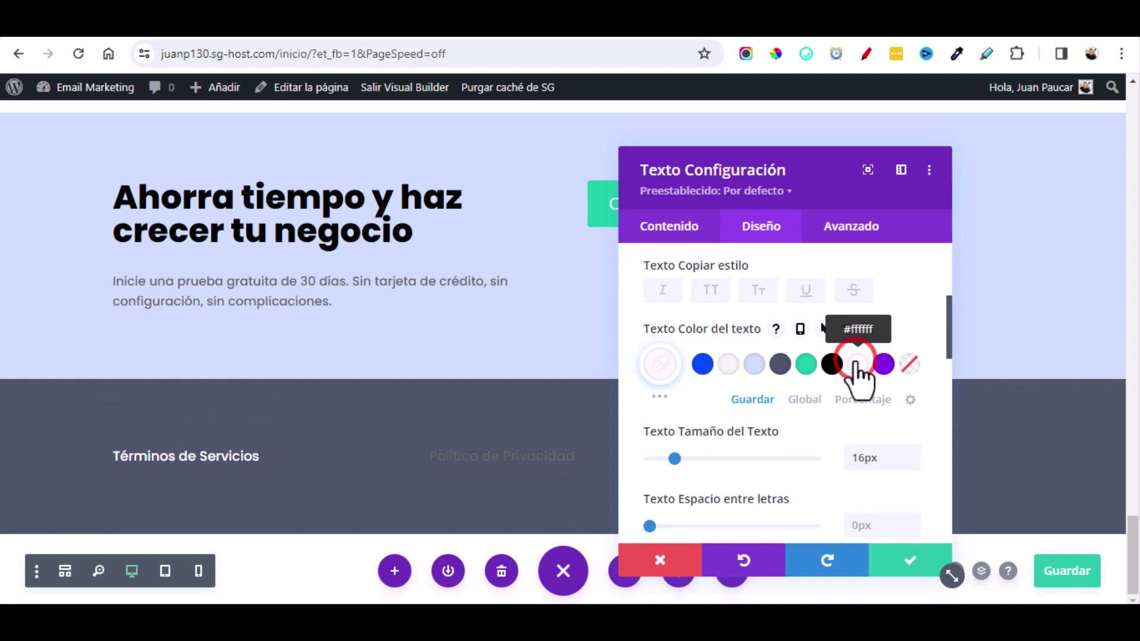
left_click(904, 564)
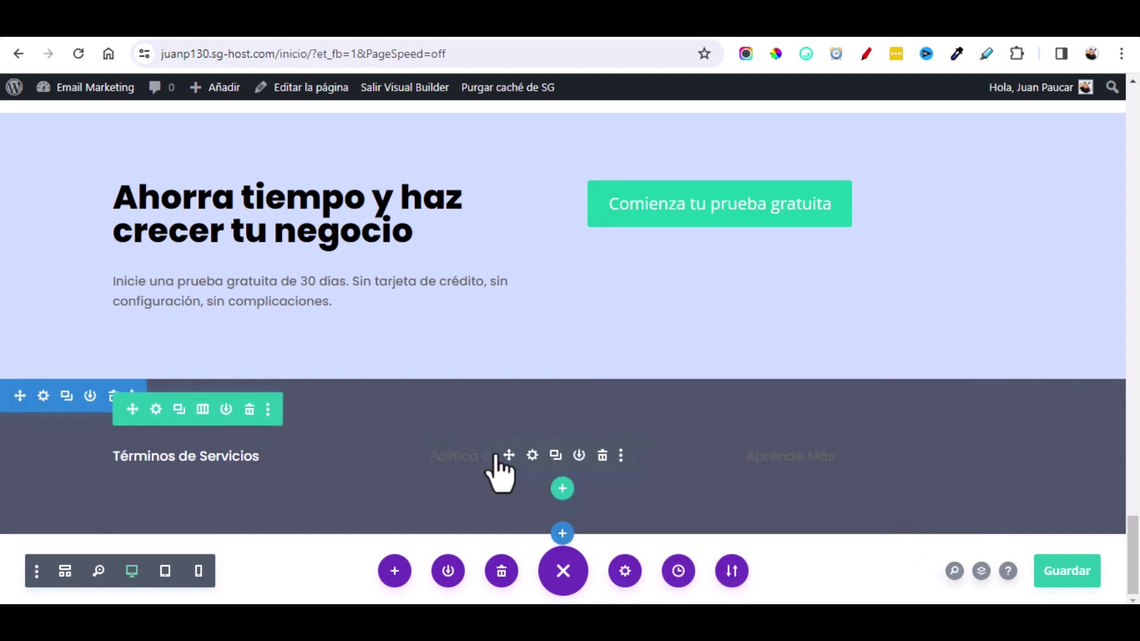
Step: Change the "Política de Privacidad" module's text colour to white and close its settings
left_click(624, 456)
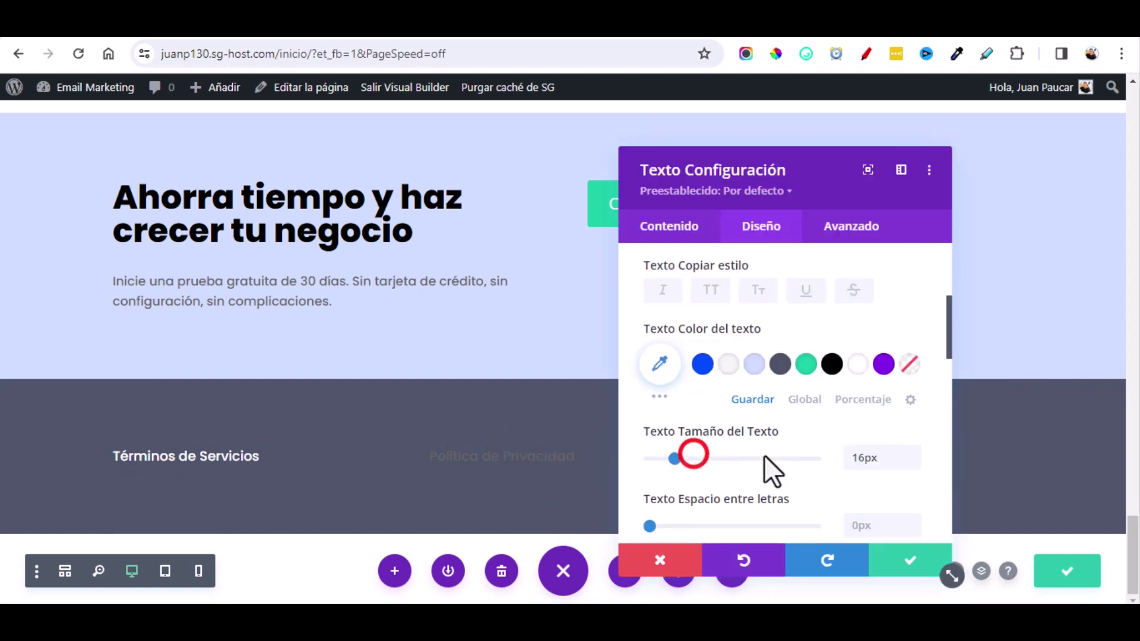
left_click(857, 364)
key("Escape")
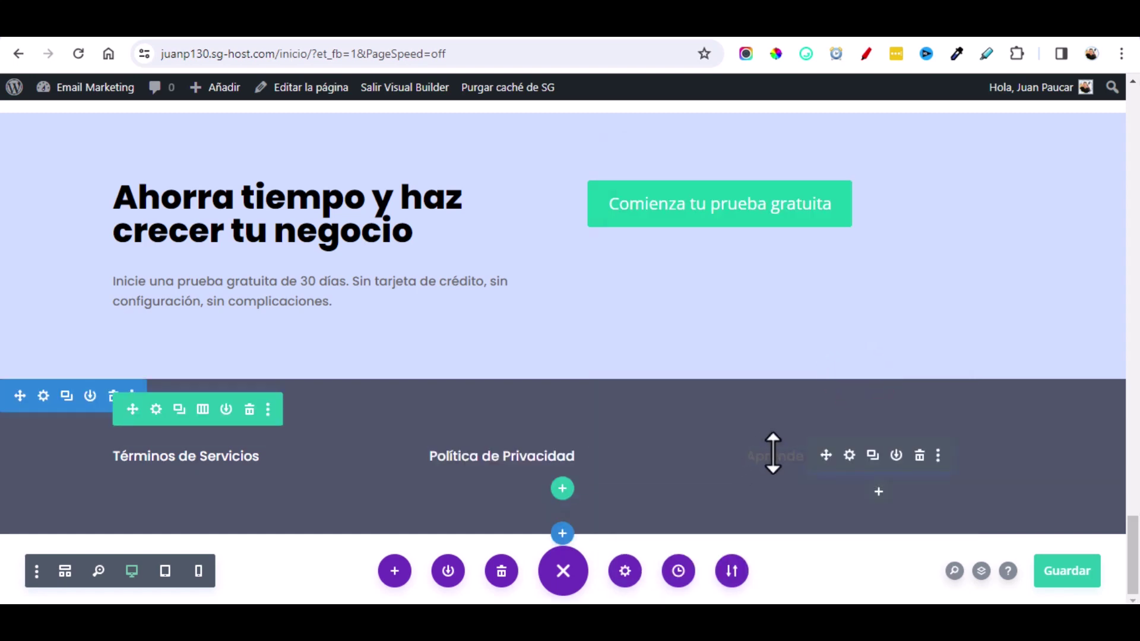
Step: Make the "Aprende Más" text white in its design settings, moving the settings window clear of the text
left_click(850, 456)
left_click_drag(817, 186, 473, 145)
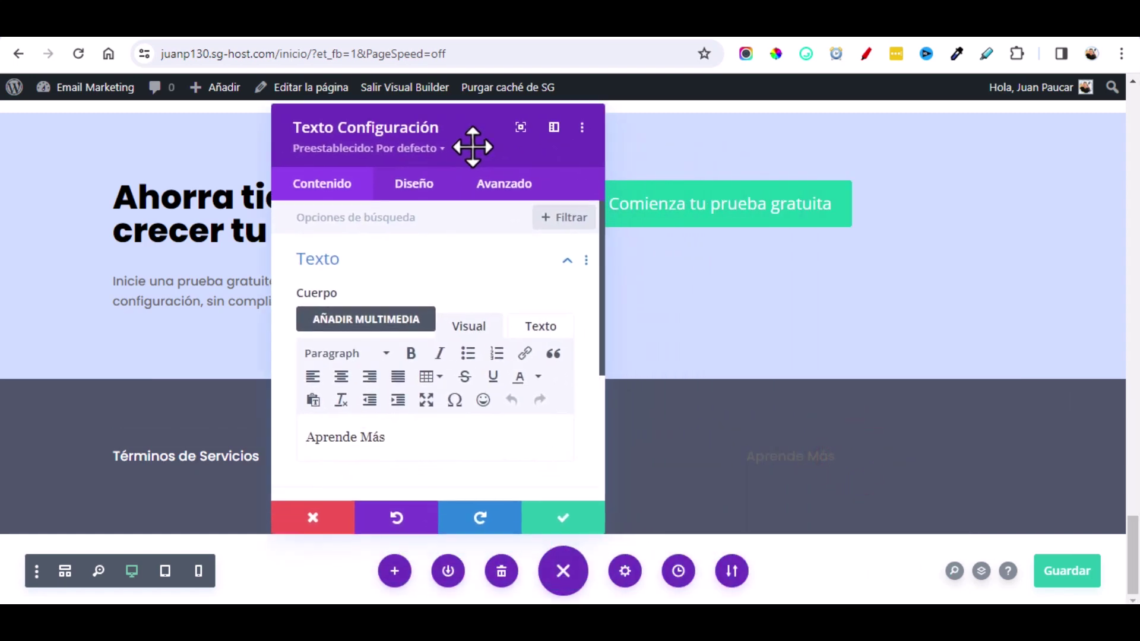
left_click(745, 445)
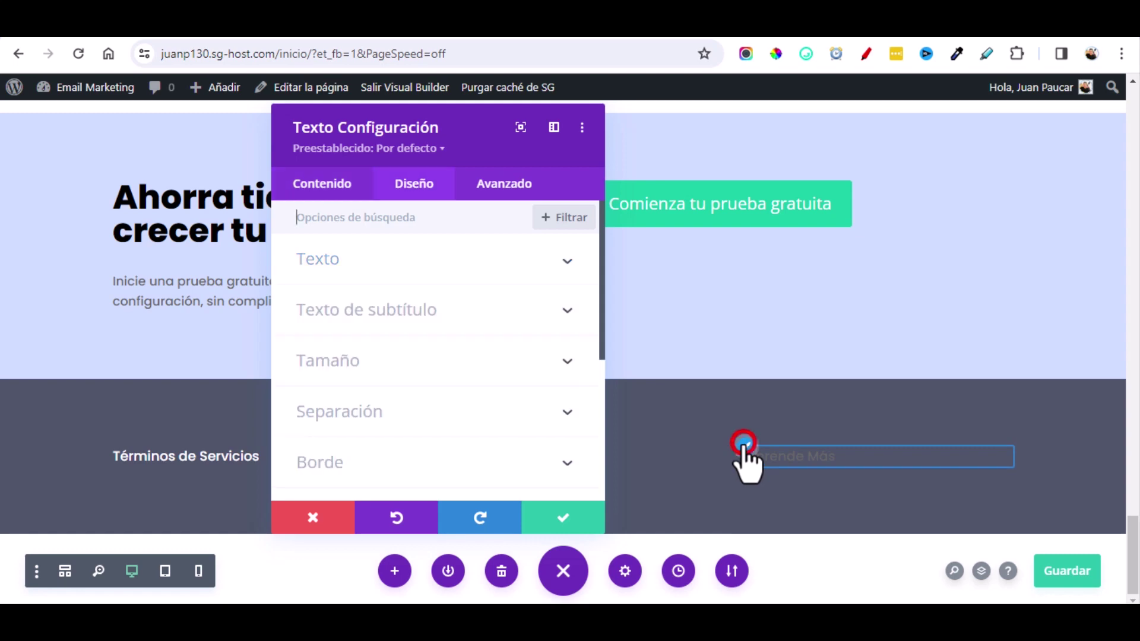
scroll(439, 386, "down", 3)
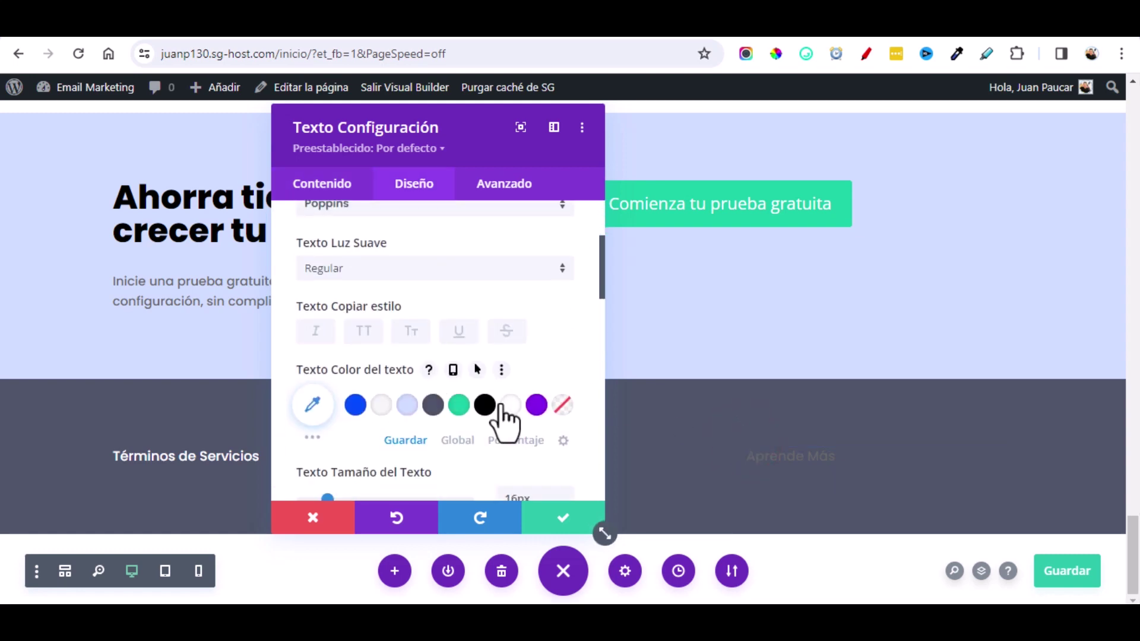
left_click(506, 405)
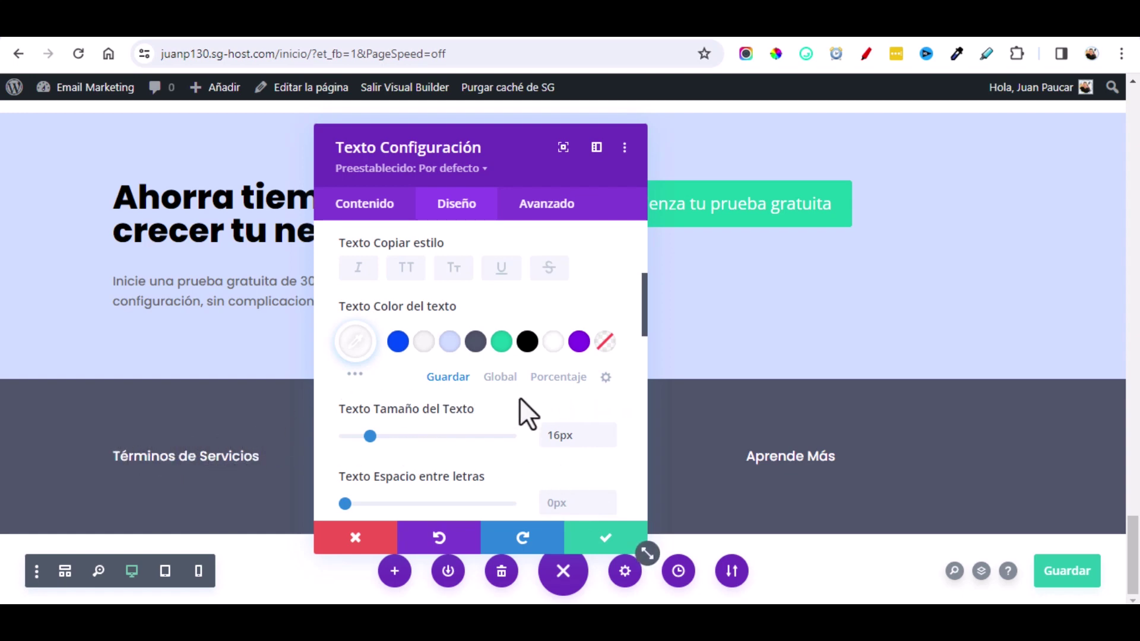
Step: Set the module link URL of the "Aprende Más" text to "#" and save the module
left_click(371, 208)
left_click(371, 330)
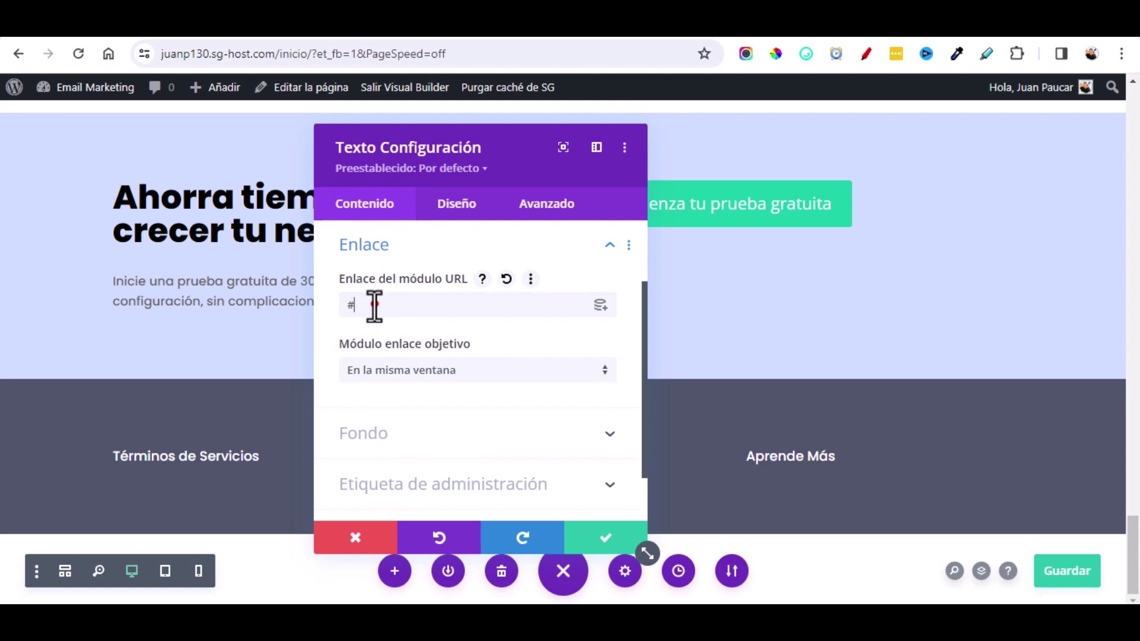
left_click(374, 304)
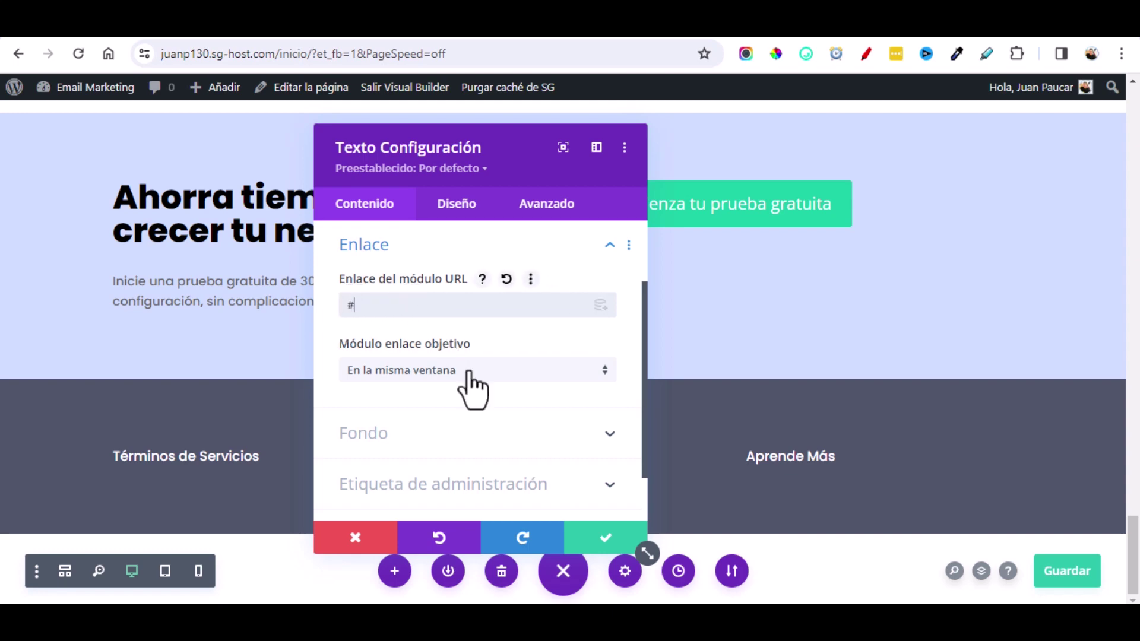
left_click(604, 539)
Step: Switch the page preview to phone view
scroll(651, 364, "up", 1)
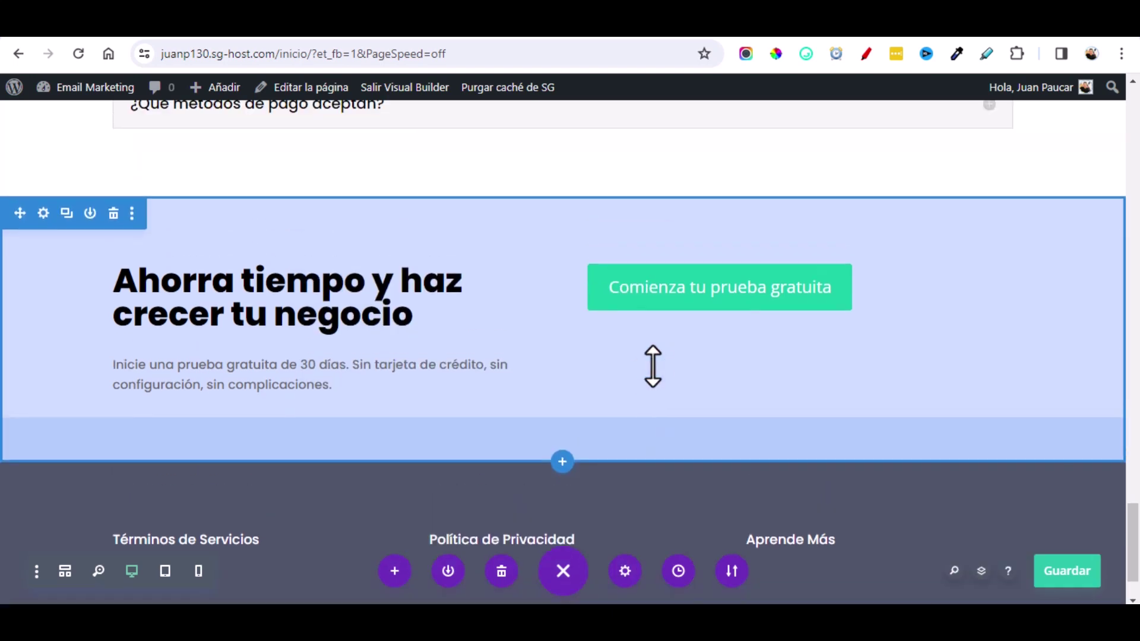
scroll(652, 366, "up", 3)
scroll(657, 386, "up", 9)
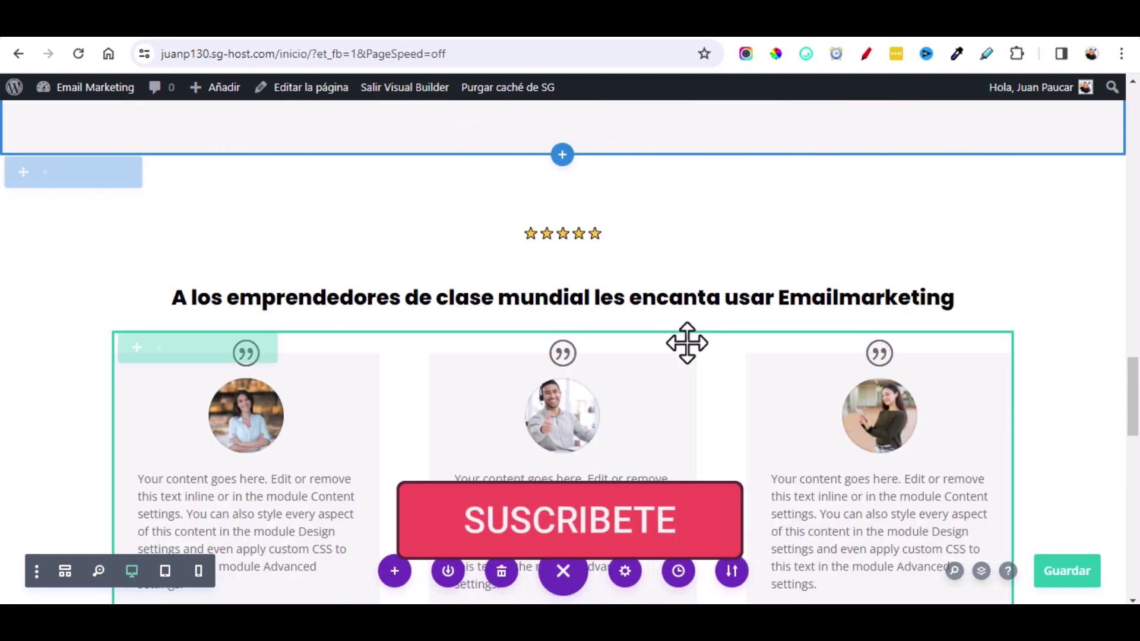
scroll(701, 332, "up", 5)
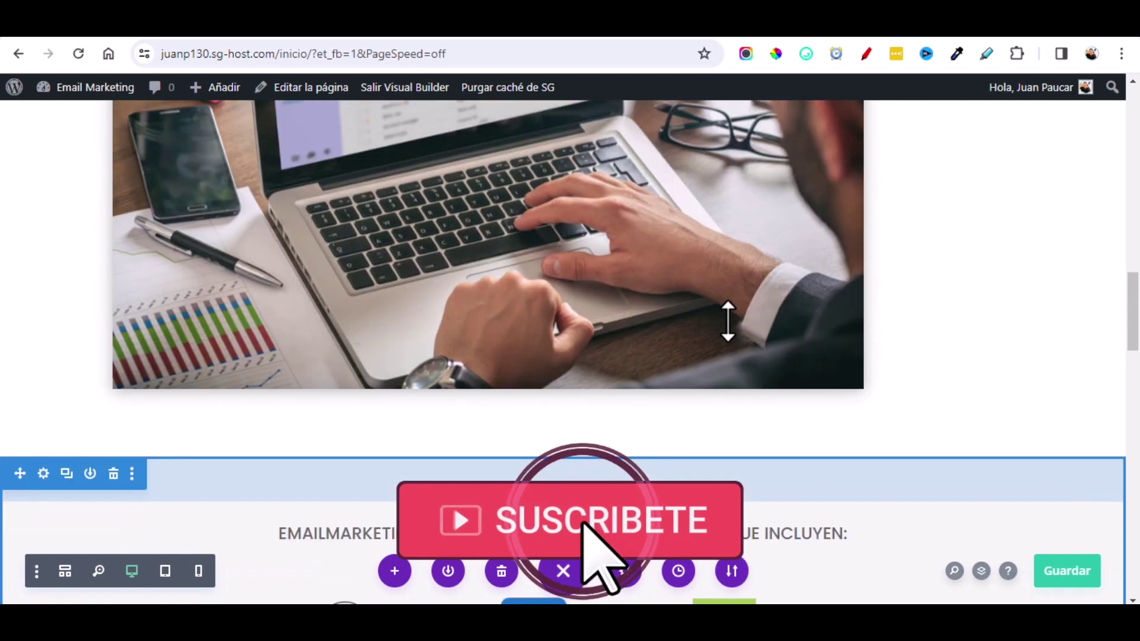
scroll(727, 321, "up", 3)
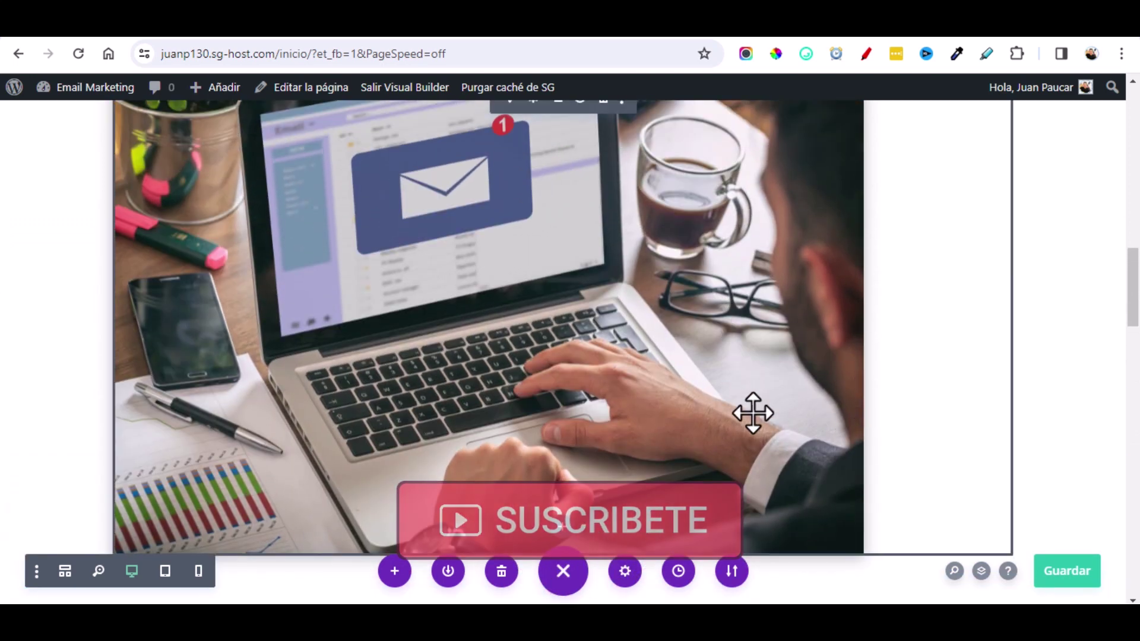
left_click(199, 573)
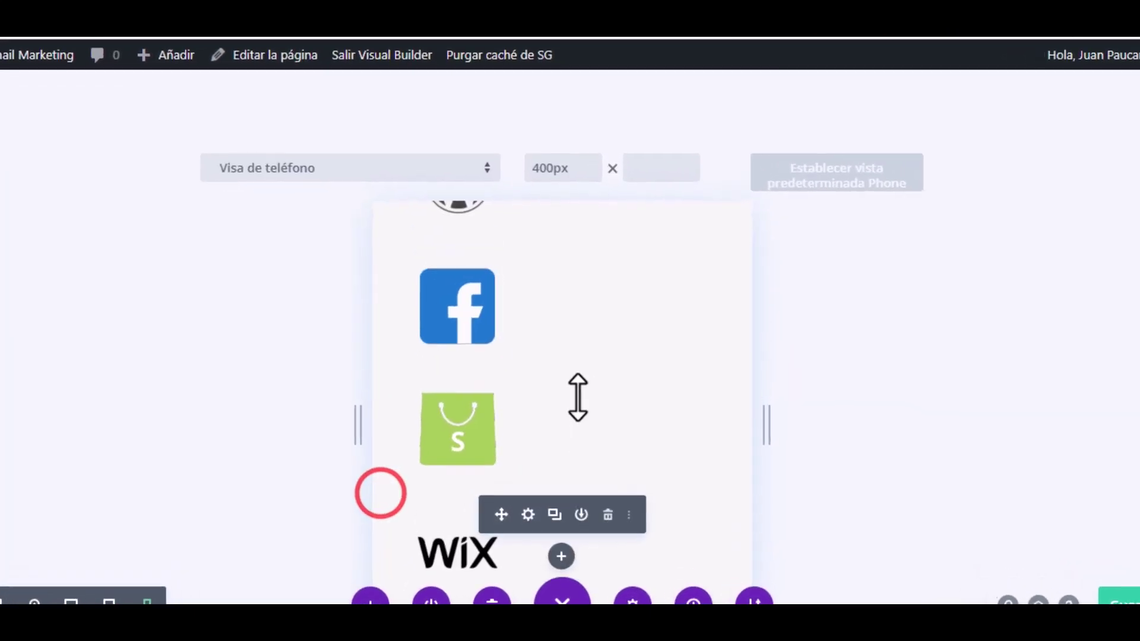
Step: Centre the Salesforce logo image in the integrations section of the phone view and save the module
scroll(576, 387, "up", 5)
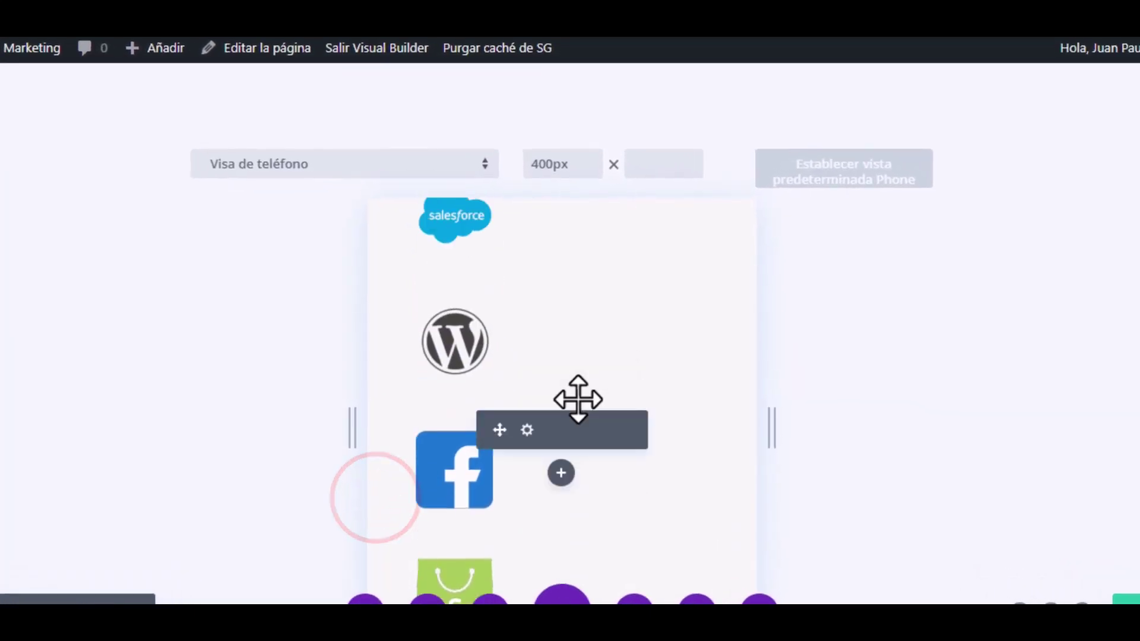
scroll(593, 388, "up", 1)
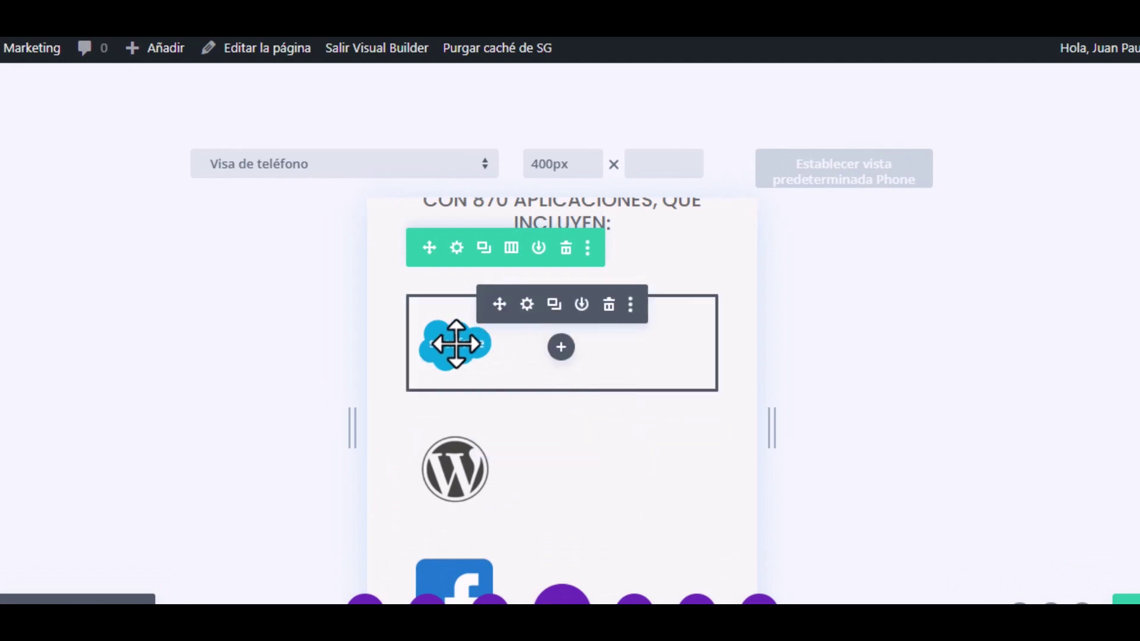
scroll(478, 415, "down", 1)
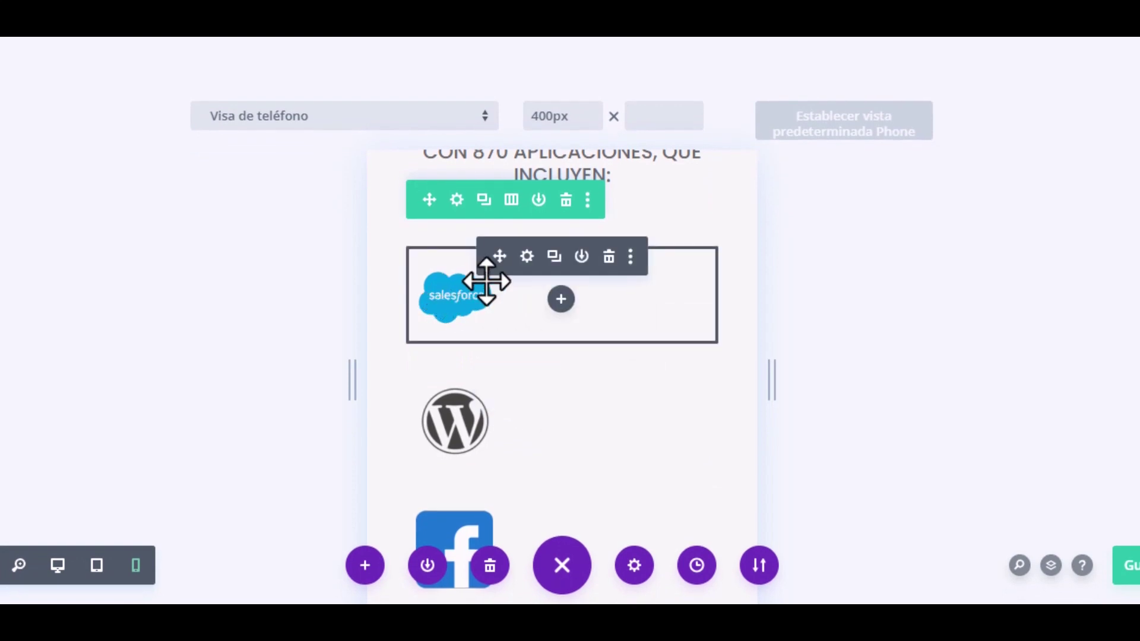
left_click(525, 257)
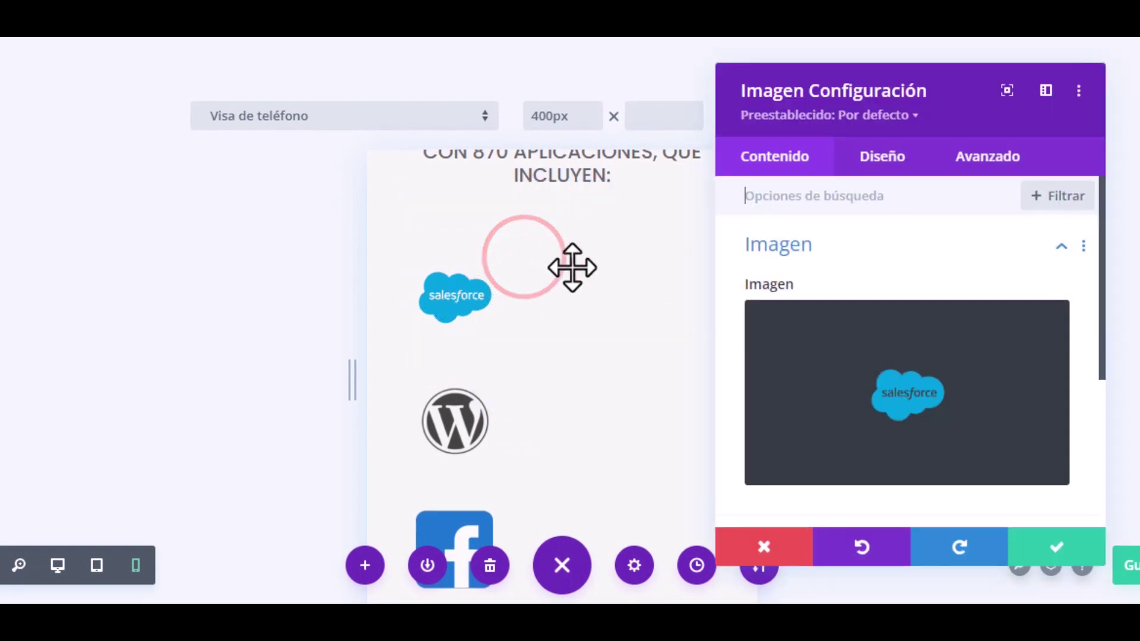
left_click(897, 157)
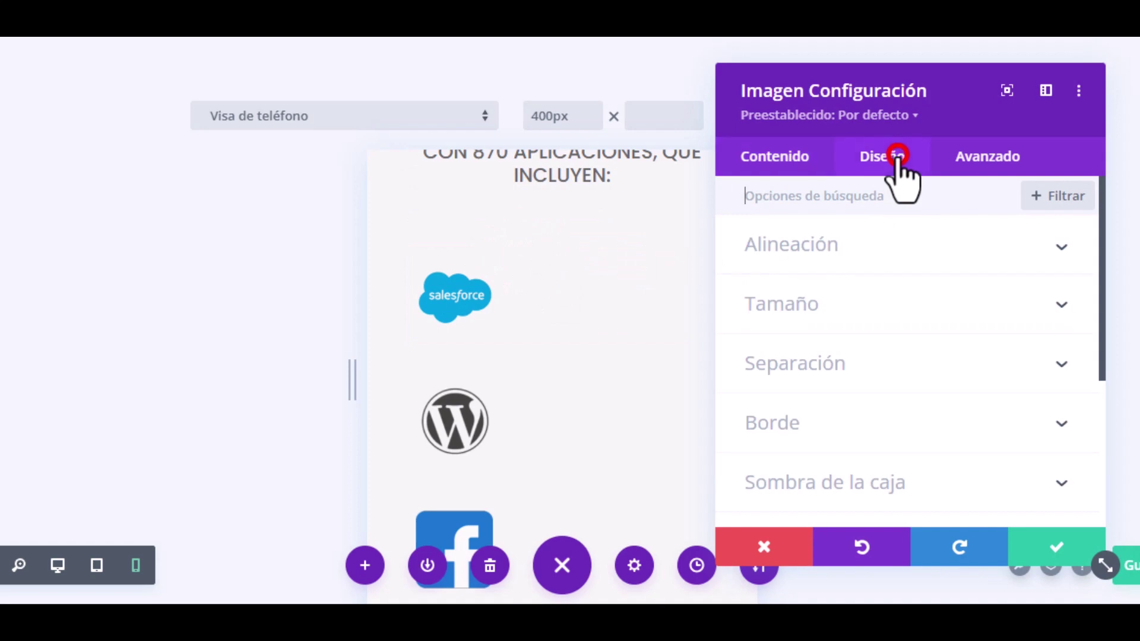
left_click(837, 249)
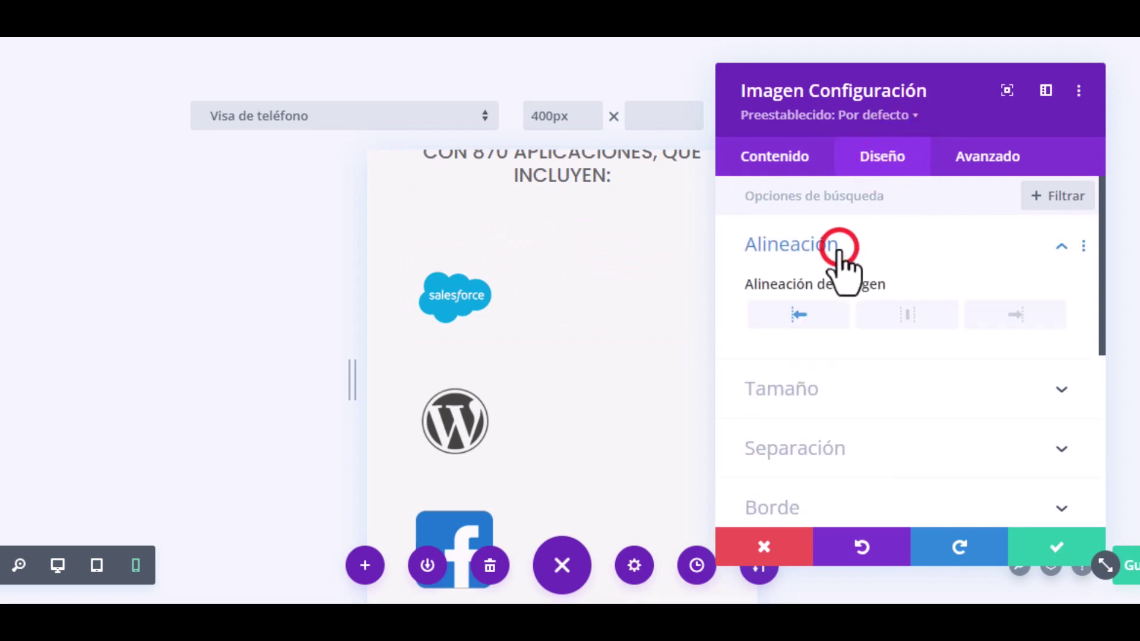
left_click(898, 314)
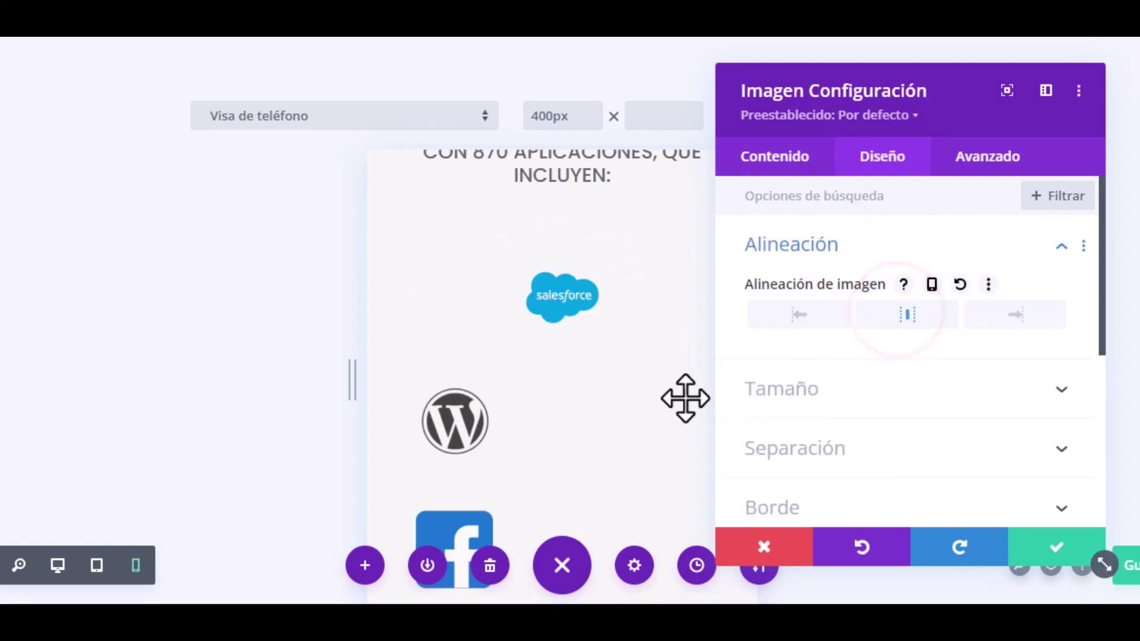
scroll(513, 412, "down", 4)
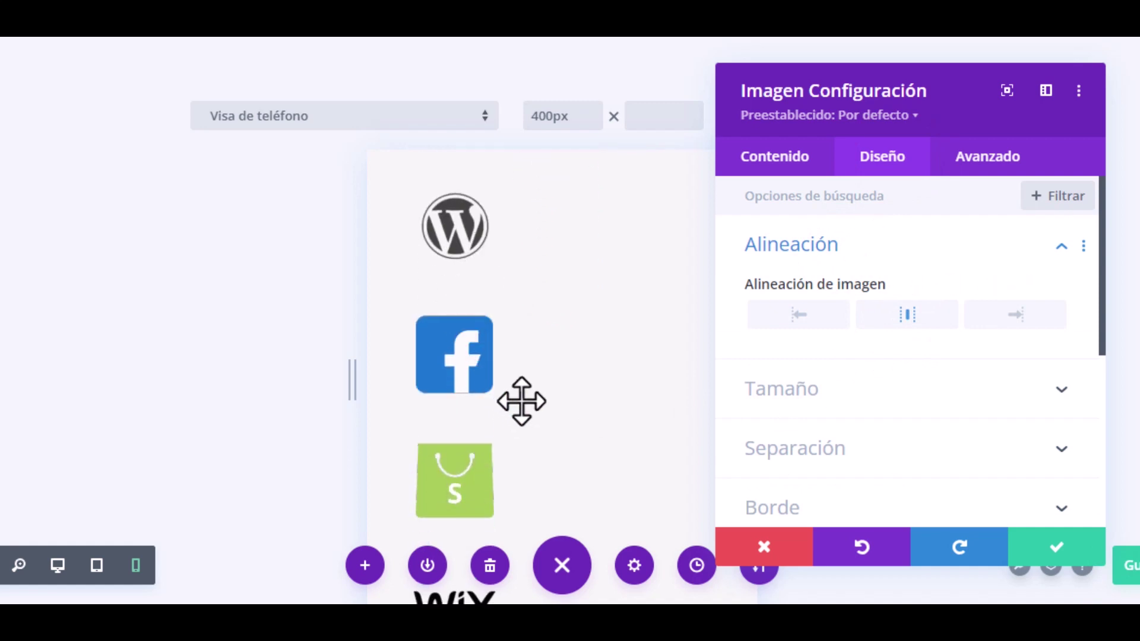
left_click(1050, 549)
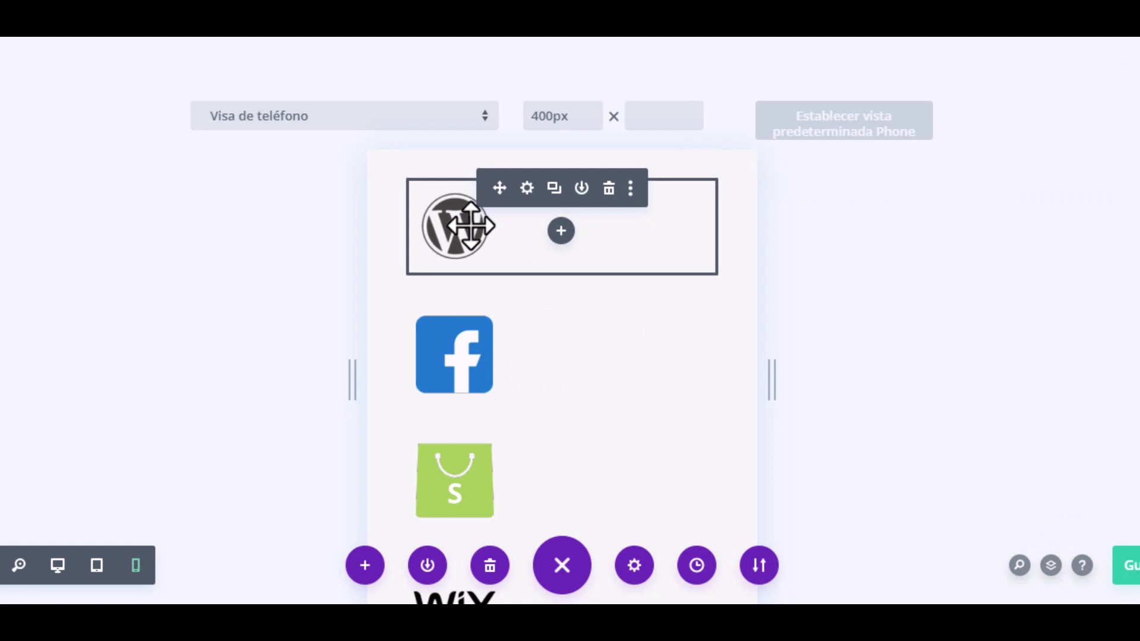
Step: Set the WordPress logo's image alignment to centre and save the module
left_click(524, 188)
left_click(907, 163)
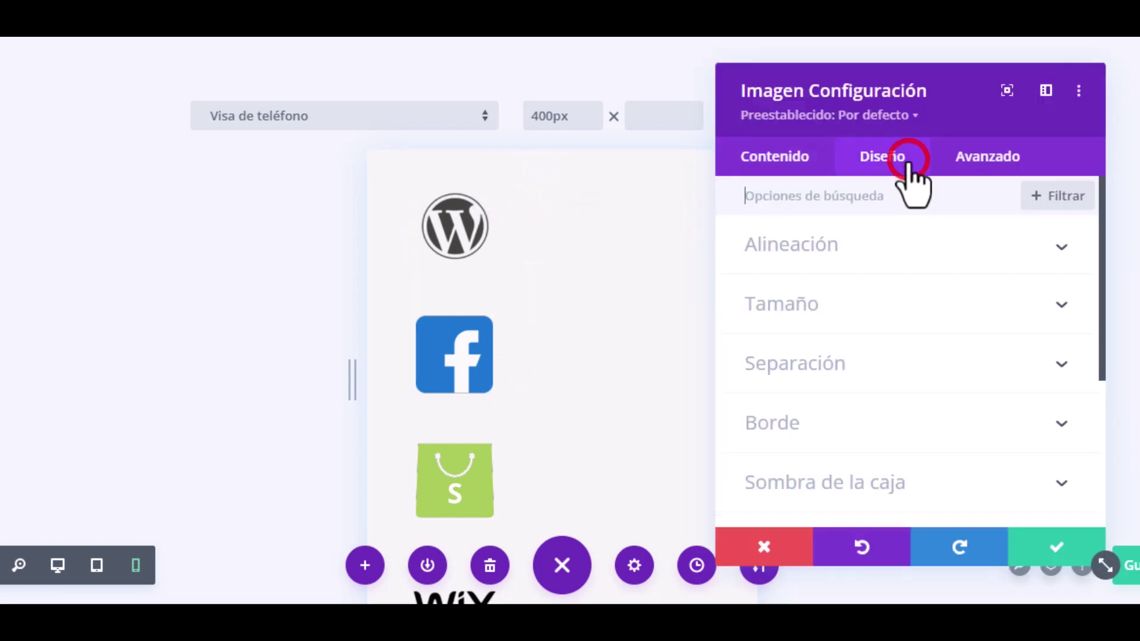
left_click(878, 248)
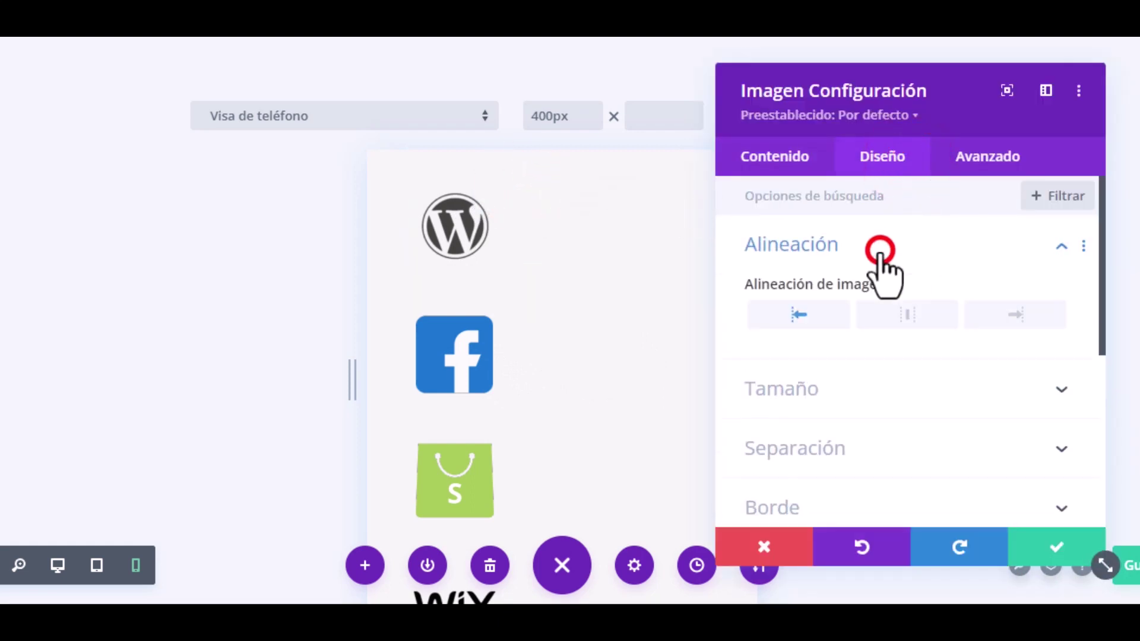
left_click(907, 320)
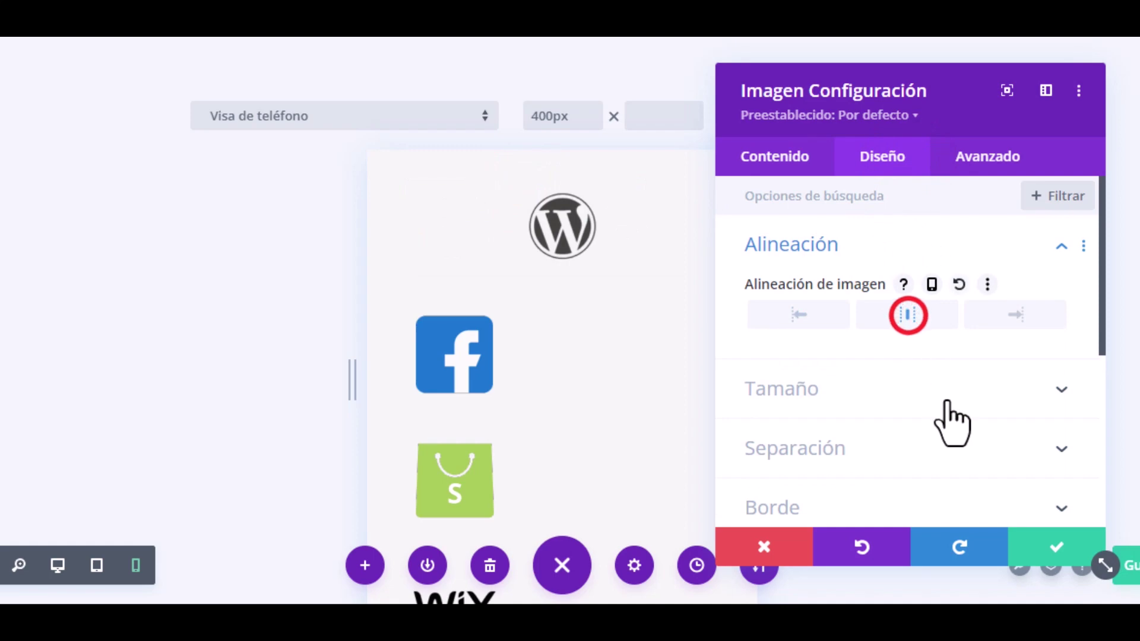
left_click(1047, 547)
Step: Set the Facebook logo's image alignment to centre in the integrations section
mouse_move(471, 351)
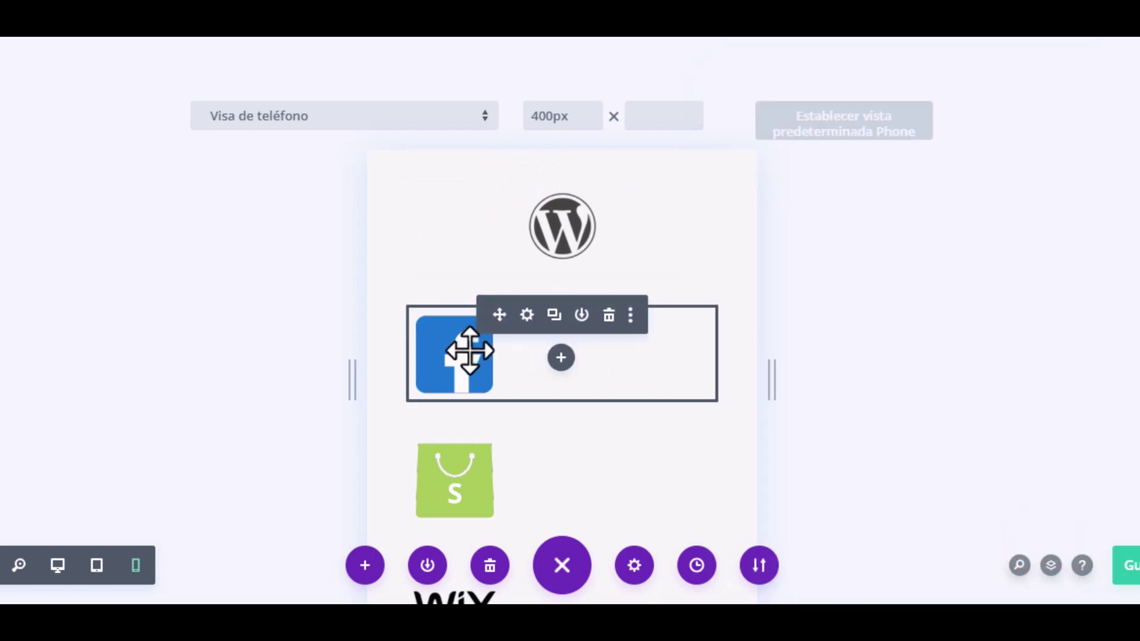
left_click(526, 315)
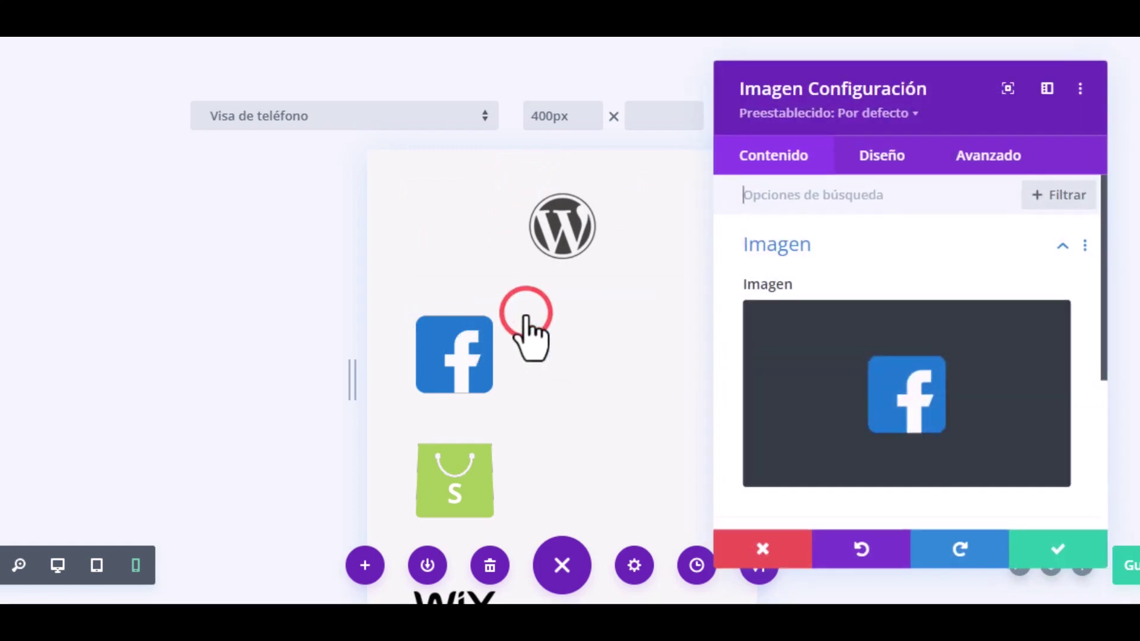
left_click(870, 158)
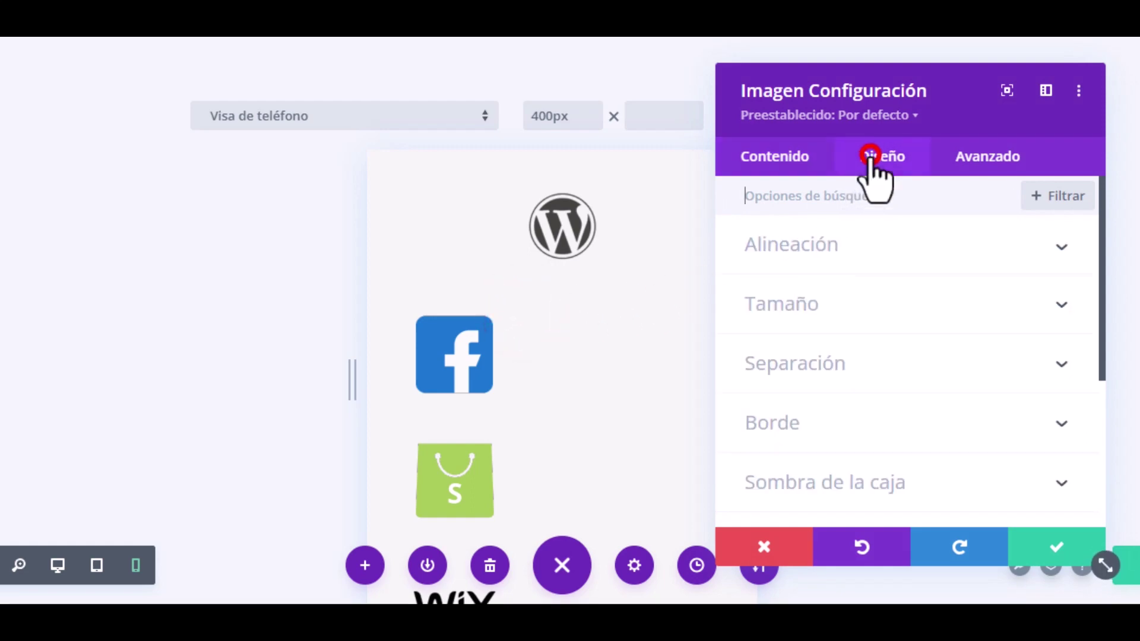
left_click(865, 243)
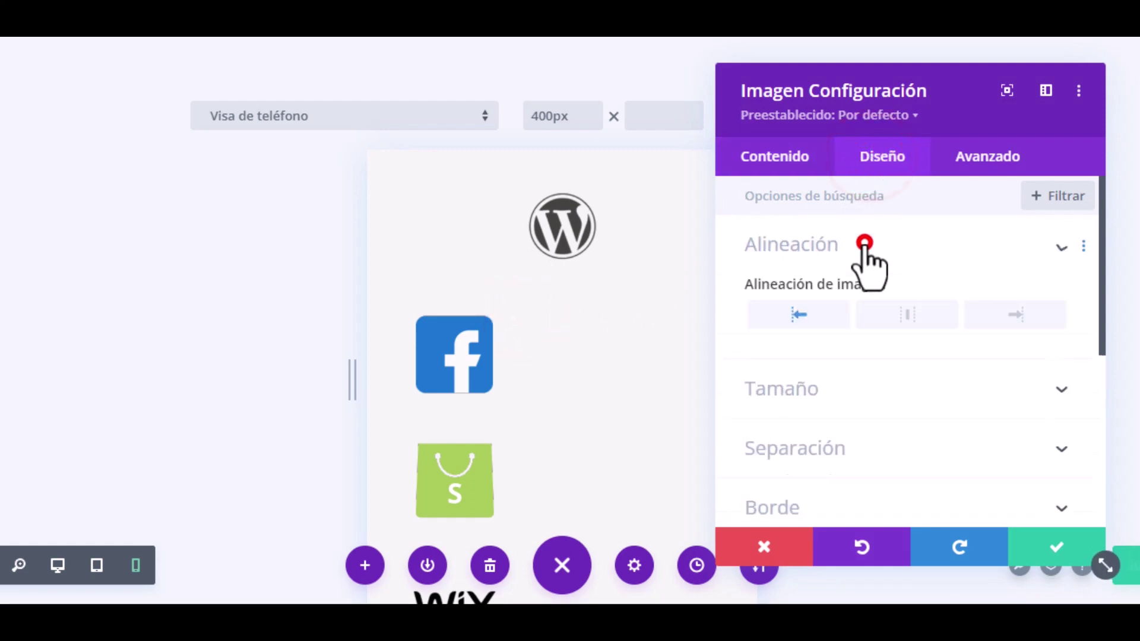
left_click(907, 315)
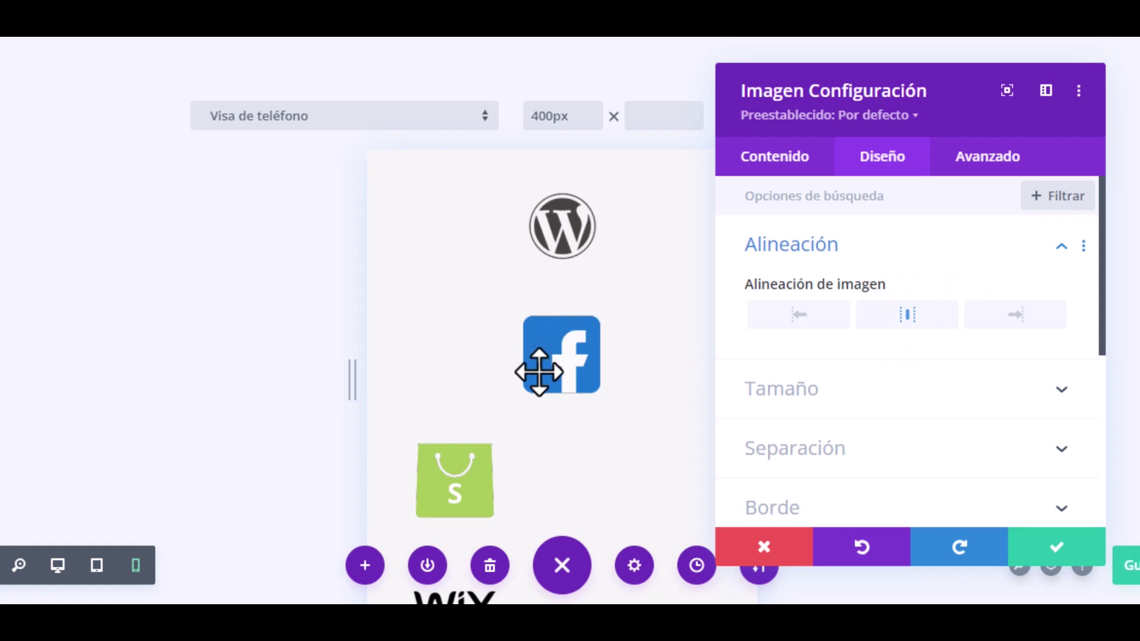
Step: Check the phone layout from the logos up to the "¿Porque Emailmarketing?" section and save the Facebook image module
scroll(557, 374, "down", 5)
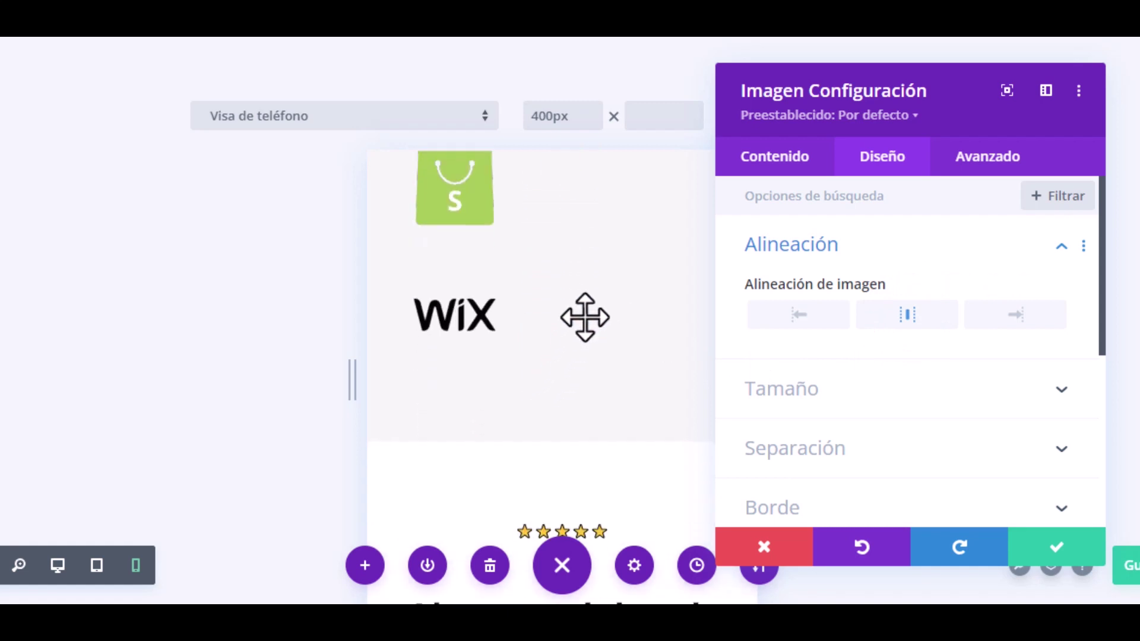
scroll(586, 315, "up", 2)
scroll(598, 275, "up", 6)
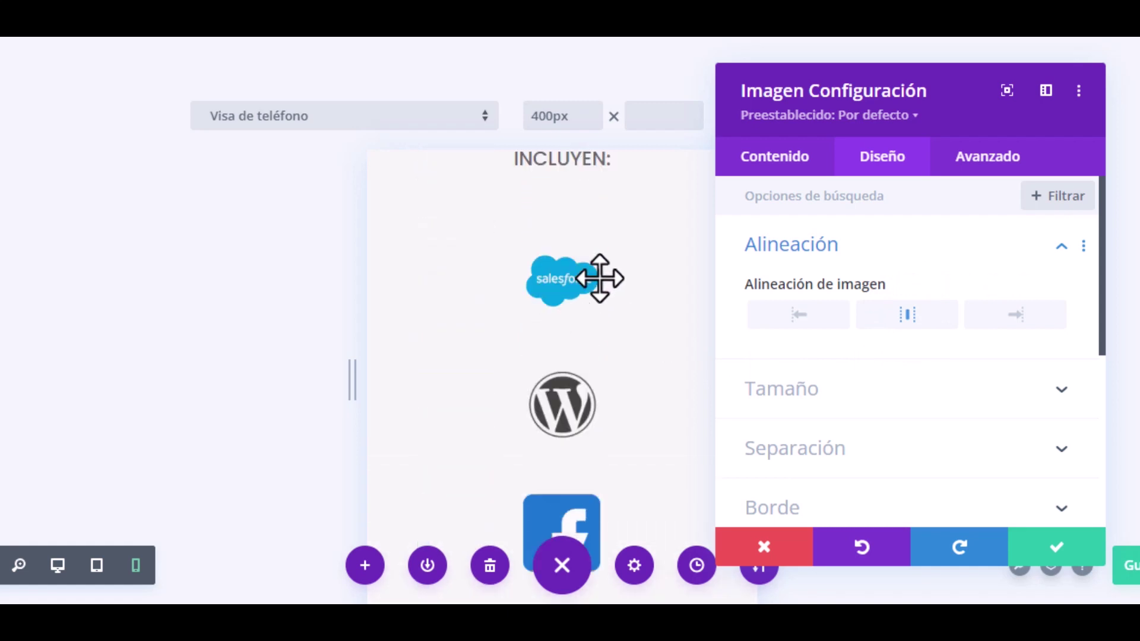
scroll(621, 341, "up", 8)
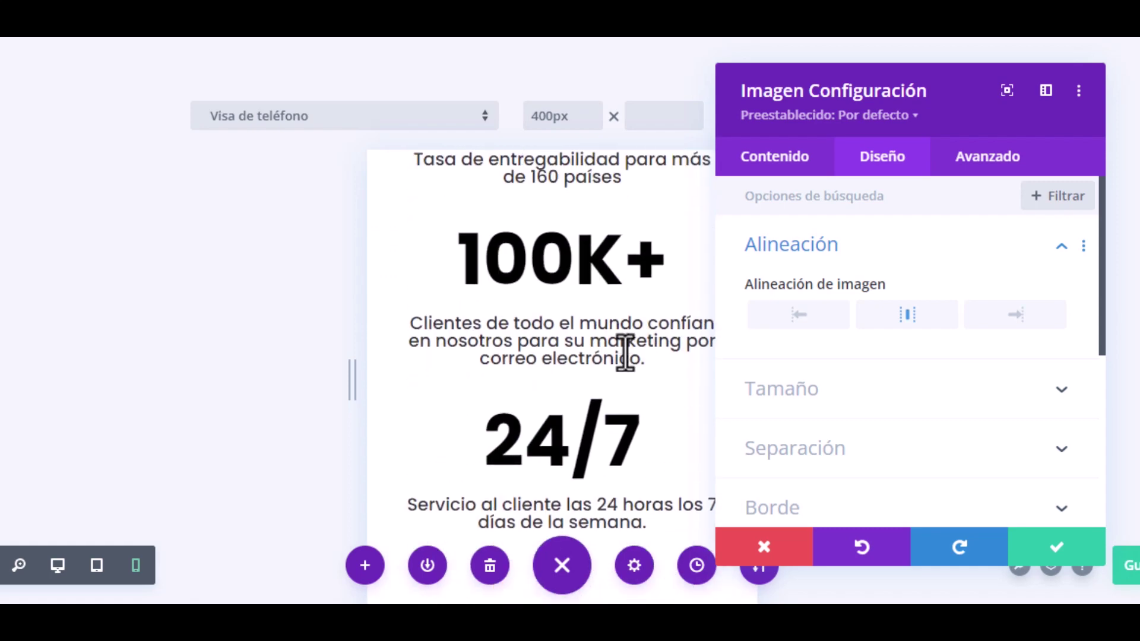
scroll(624, 351, "up", 8)
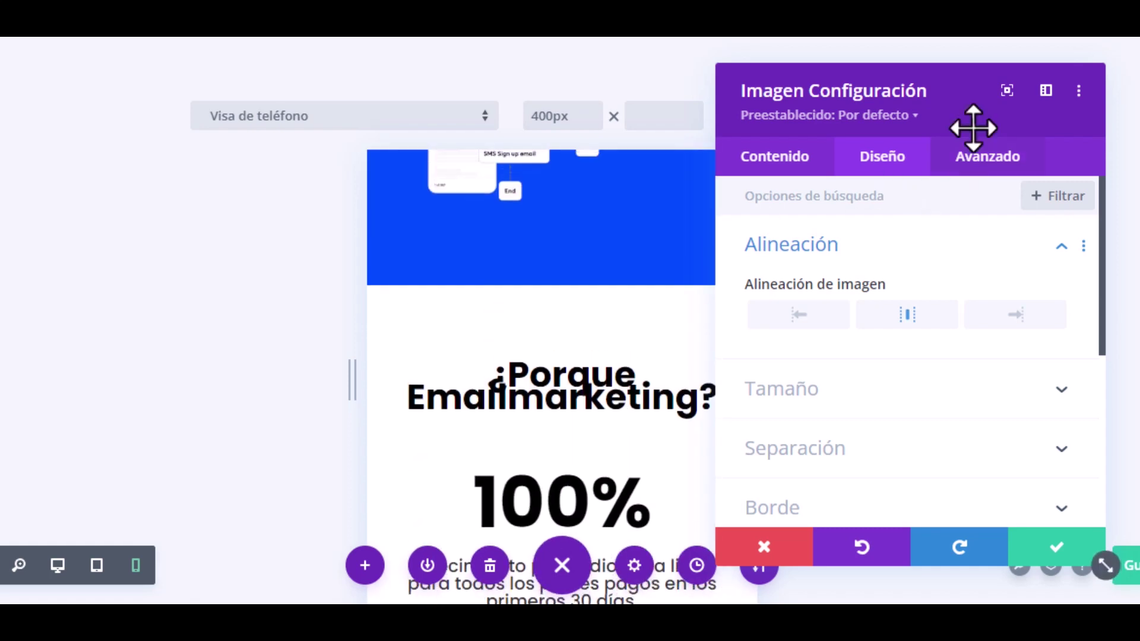
left_click_drag(956, 104, 1013, 108)
scroll(511, 377, "down", 2)
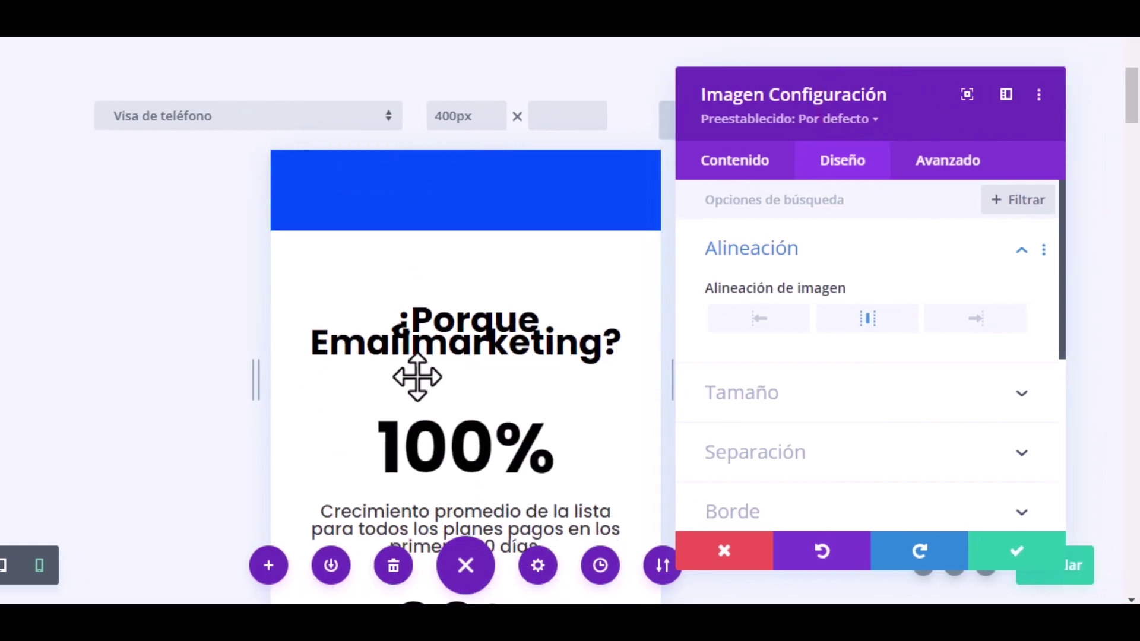
scroll(472, 282, "down", 2)
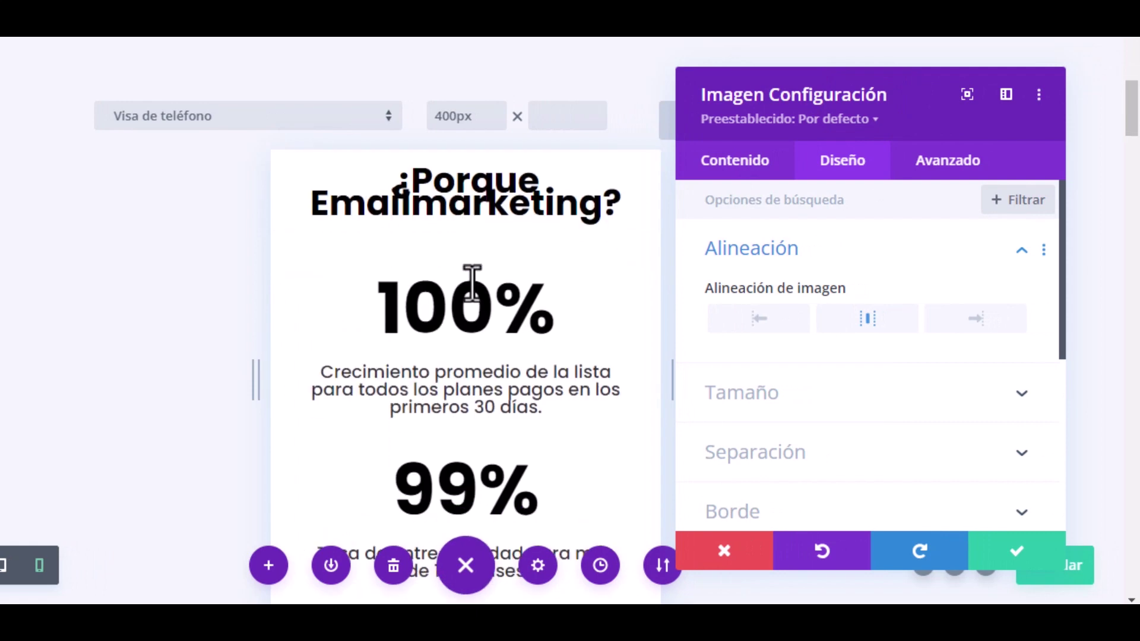
scroll(486, 224, "up", 2)
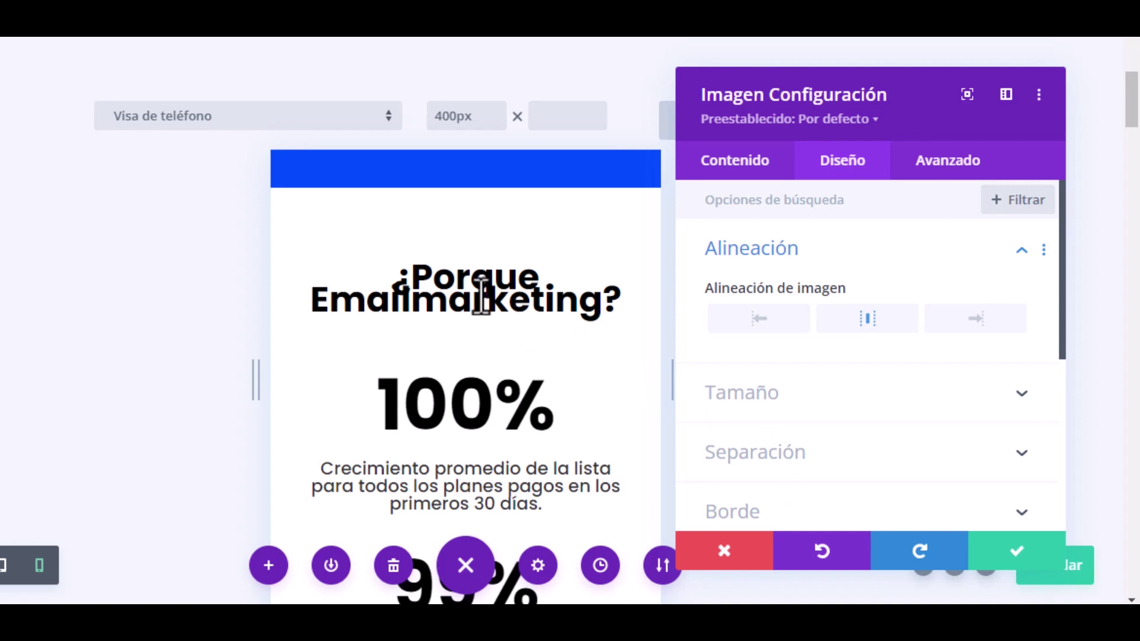
left_click(1003, 551)
Step: Set the text line height of the "¿Porque Emailmarketing?" heading to 1.1em and save the module
mouse_move(478, 311)
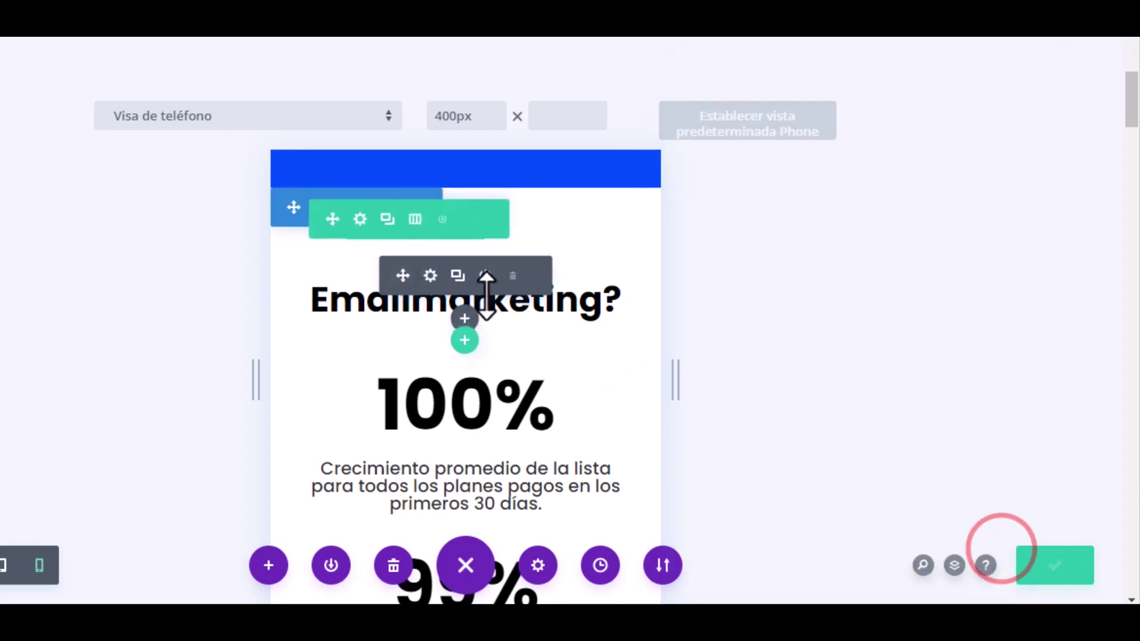
left_click(431, 276)
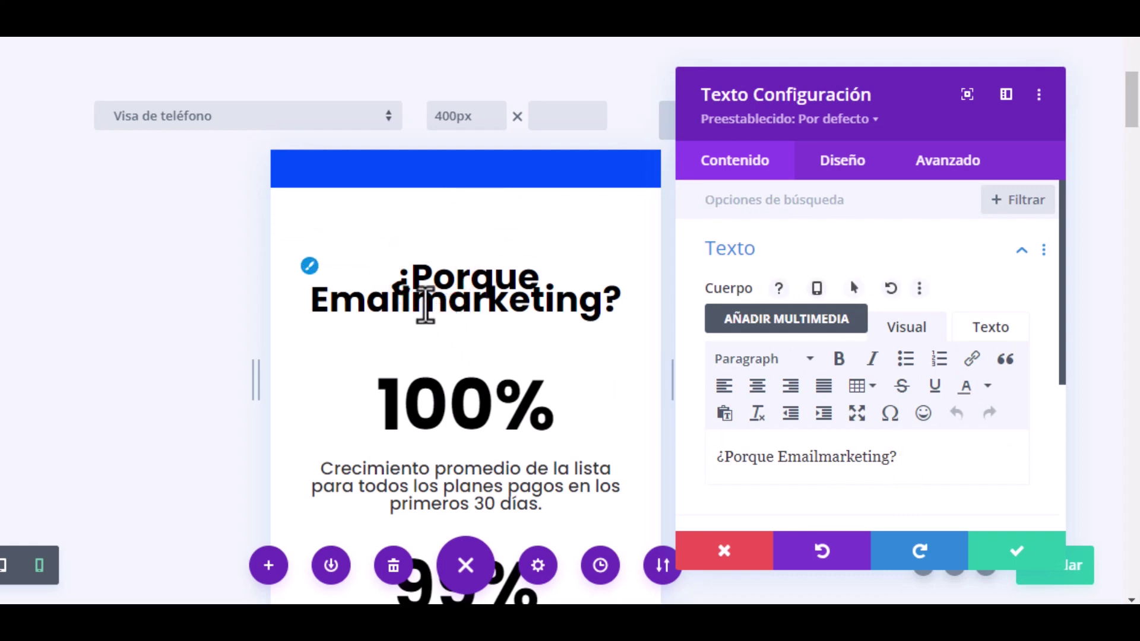
left_click(386, 281)
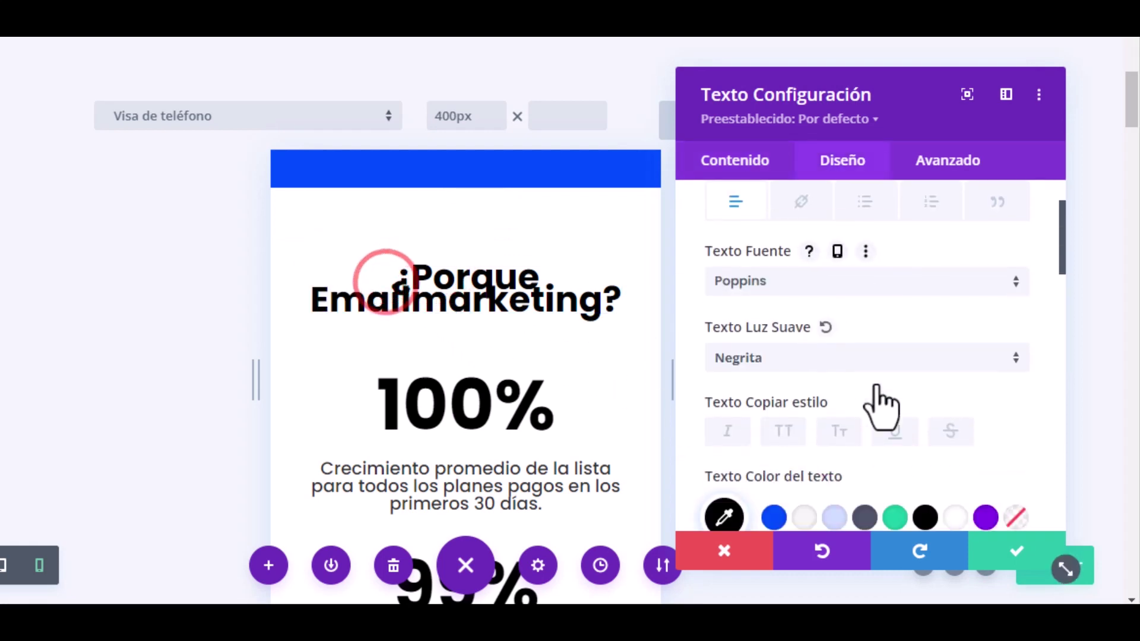
scroll(881, 406, "down", 6)
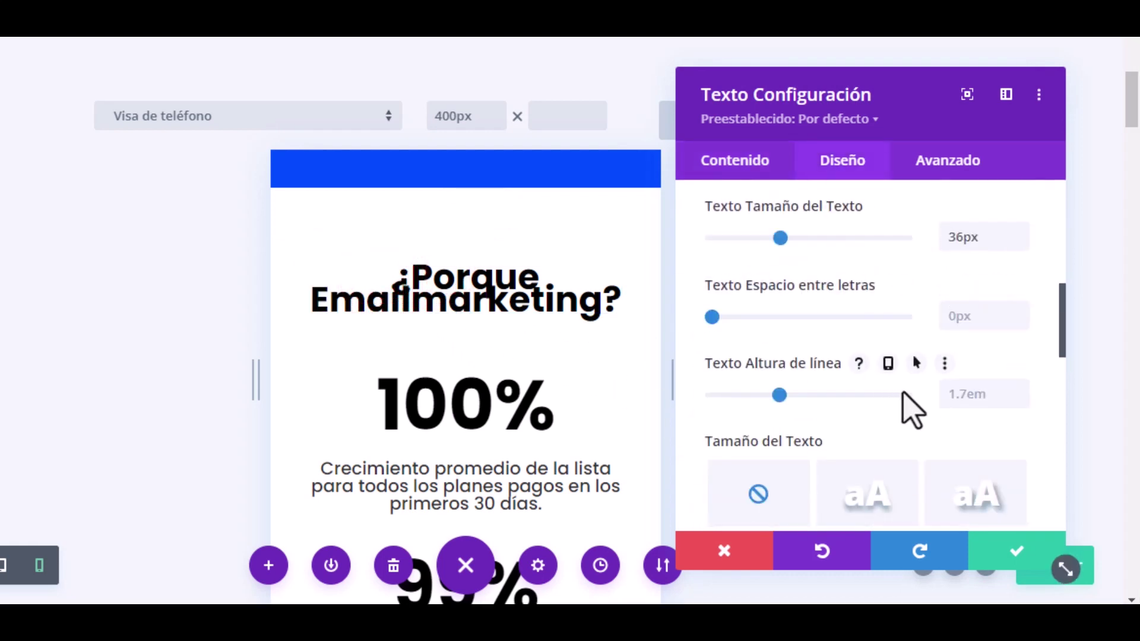
left_click(1019, 401)
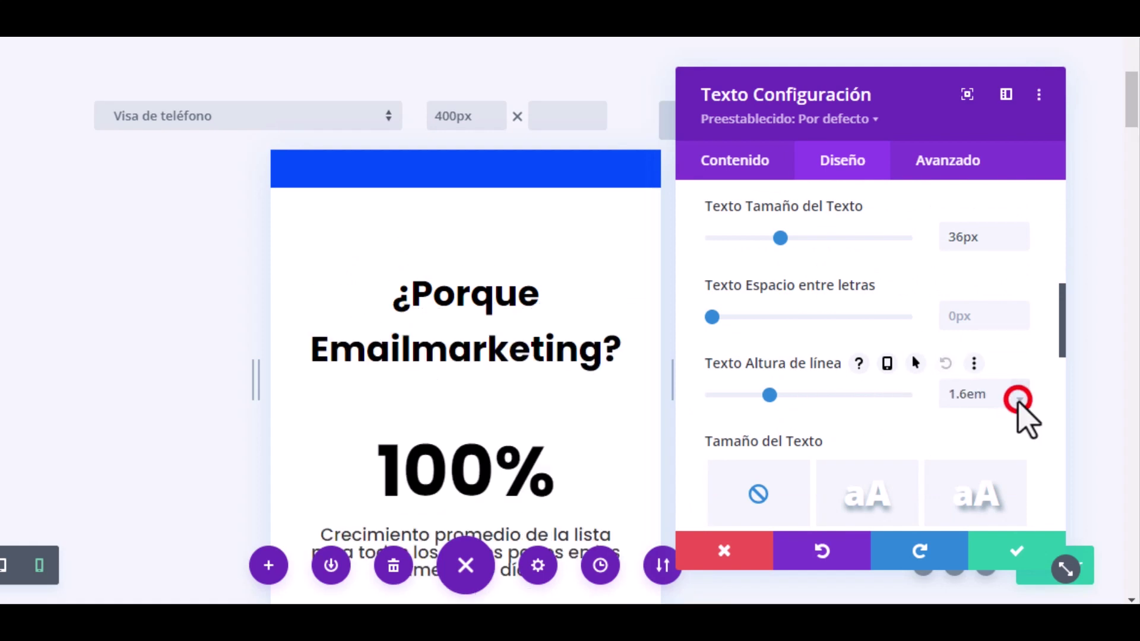
left_click(1019, 402)
left_click(1019, 401)
left_click(1019, 401)
left_click(1019, 401)
left_click(1019, 401)
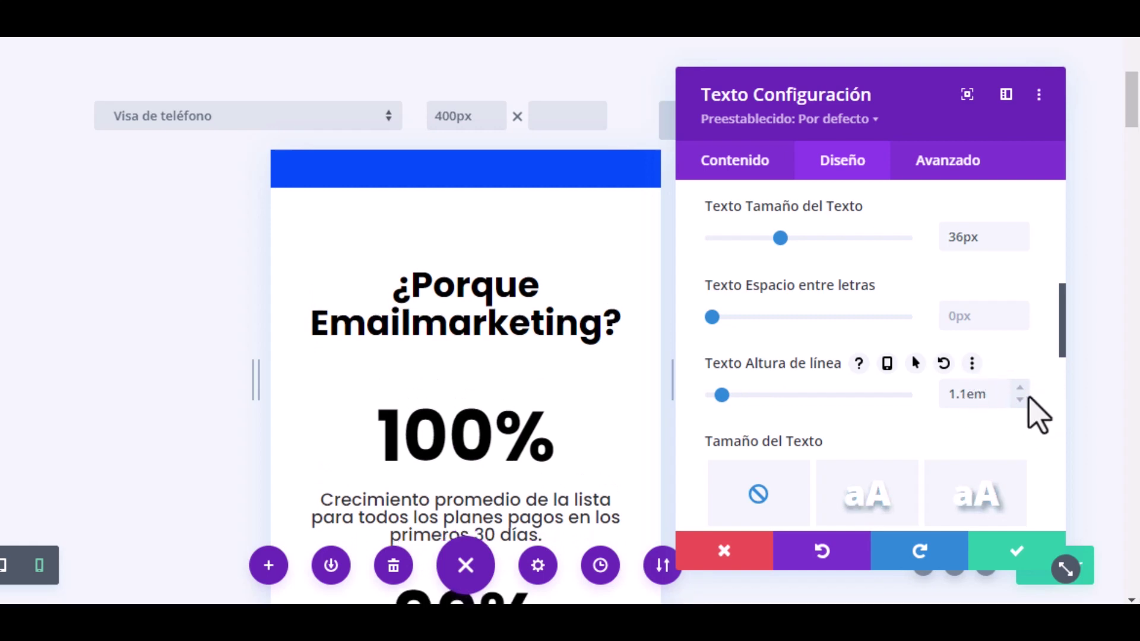
left_click(995, 549)
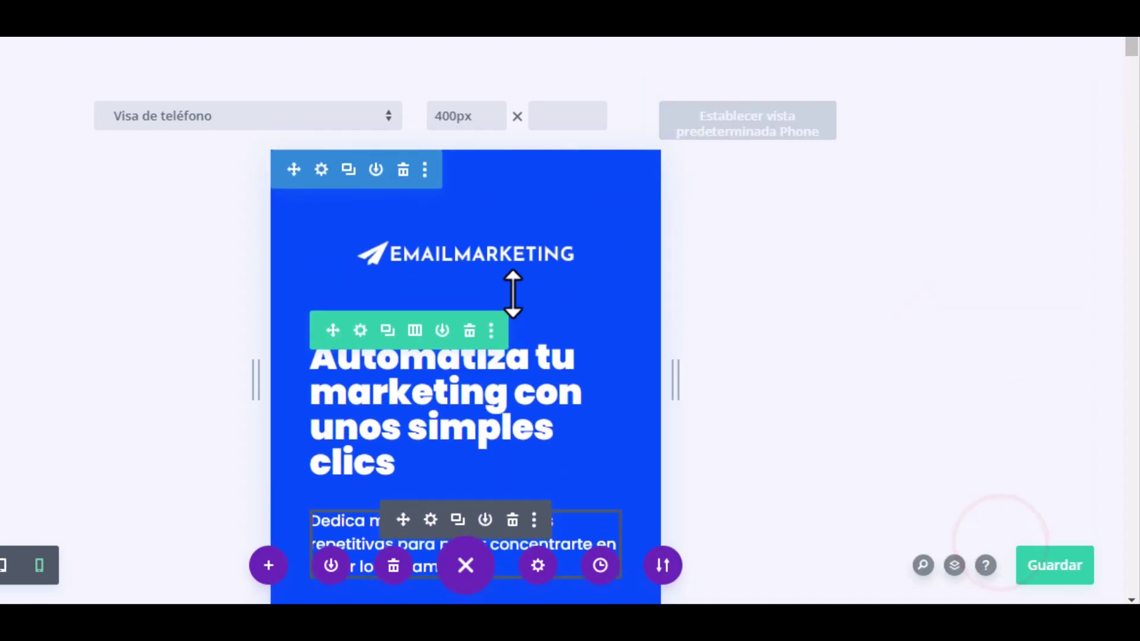
Step: Disable the hero section's automation diagram image on phone and tablet and save the module
scroll(512, 294, "down", 6)
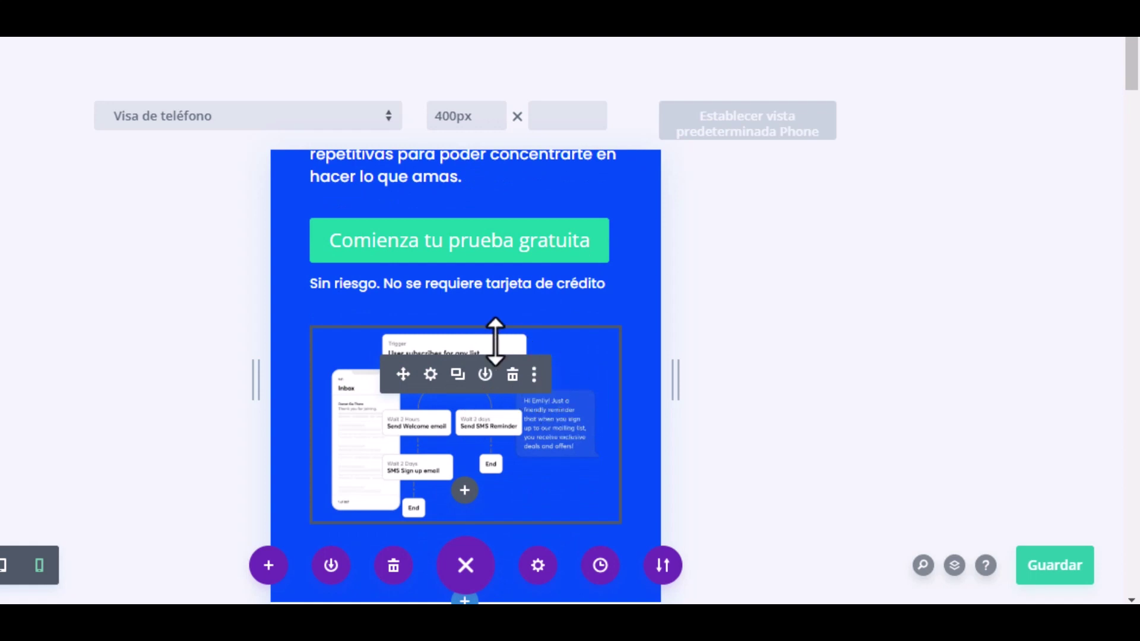
left_click(430, 375)
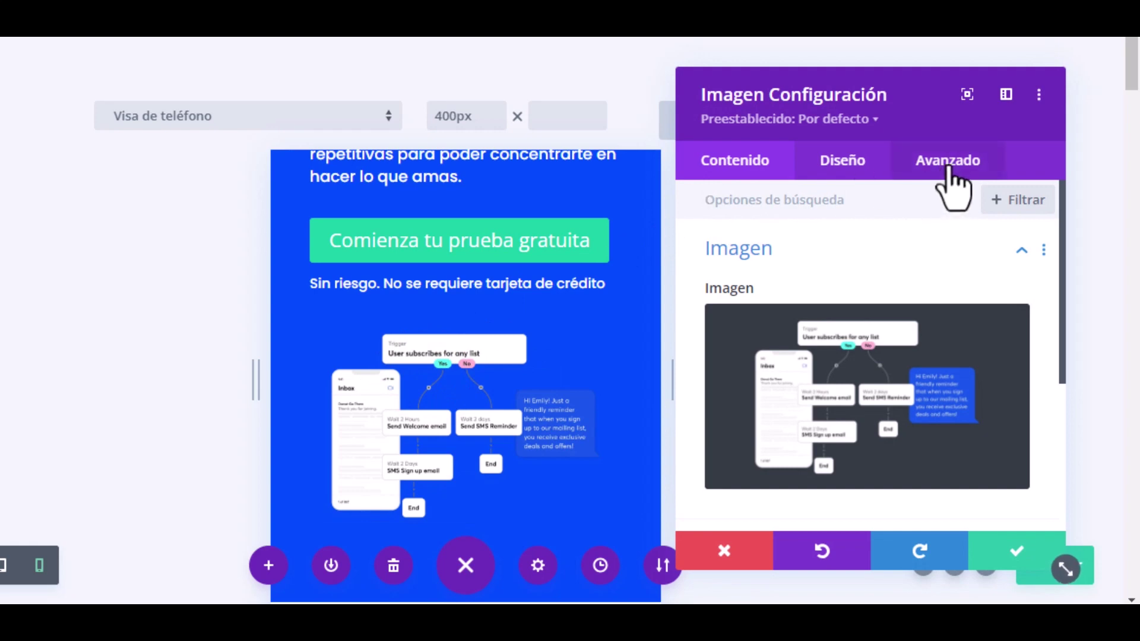
left_click(952, 159)
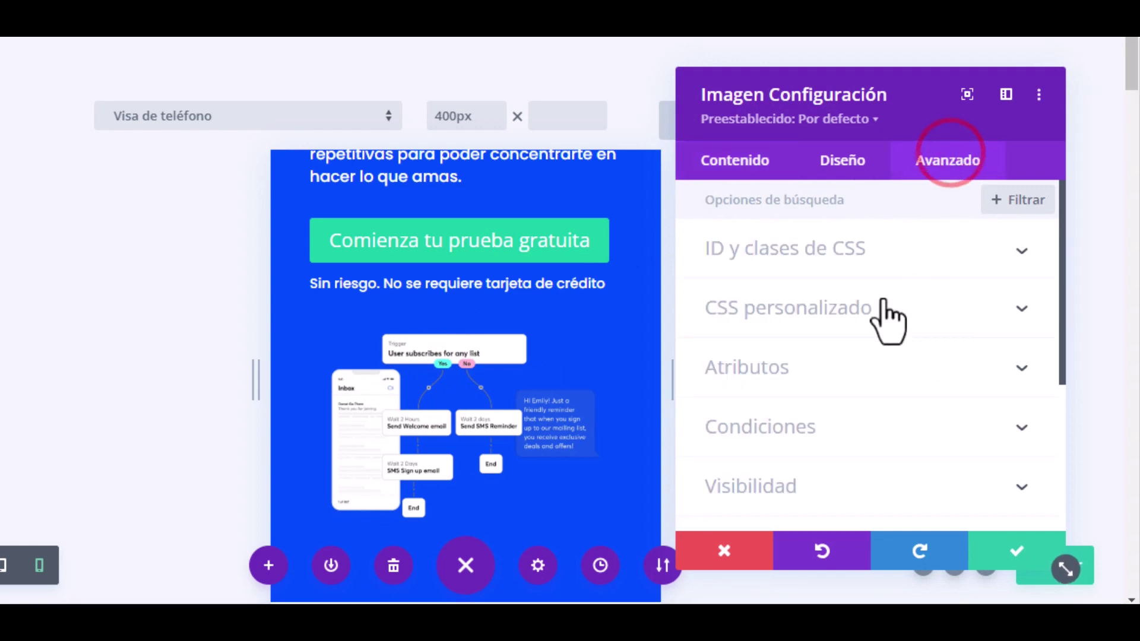
scroll(888, 318, "down", 2)
left_click(870, 395)
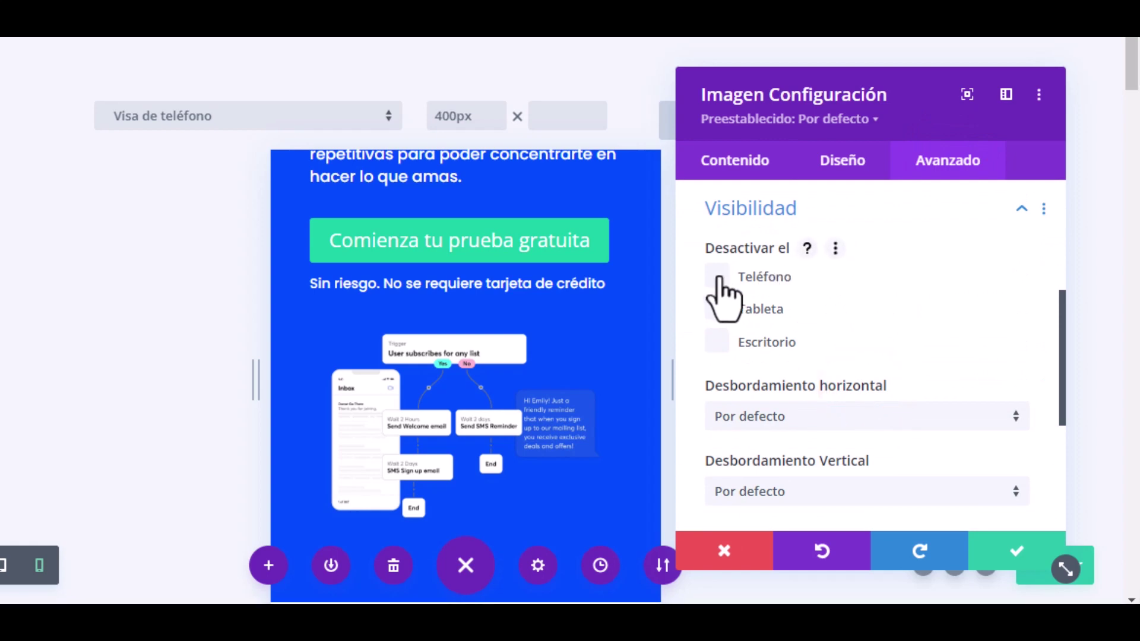
left_click(717, 276)
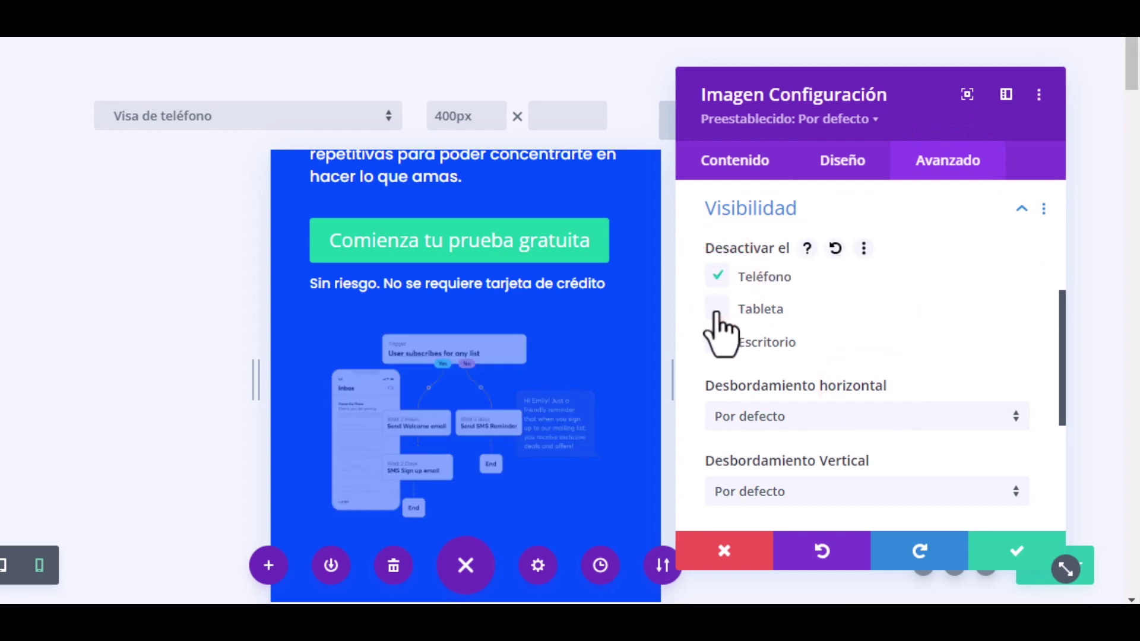
left_click(716, 310)
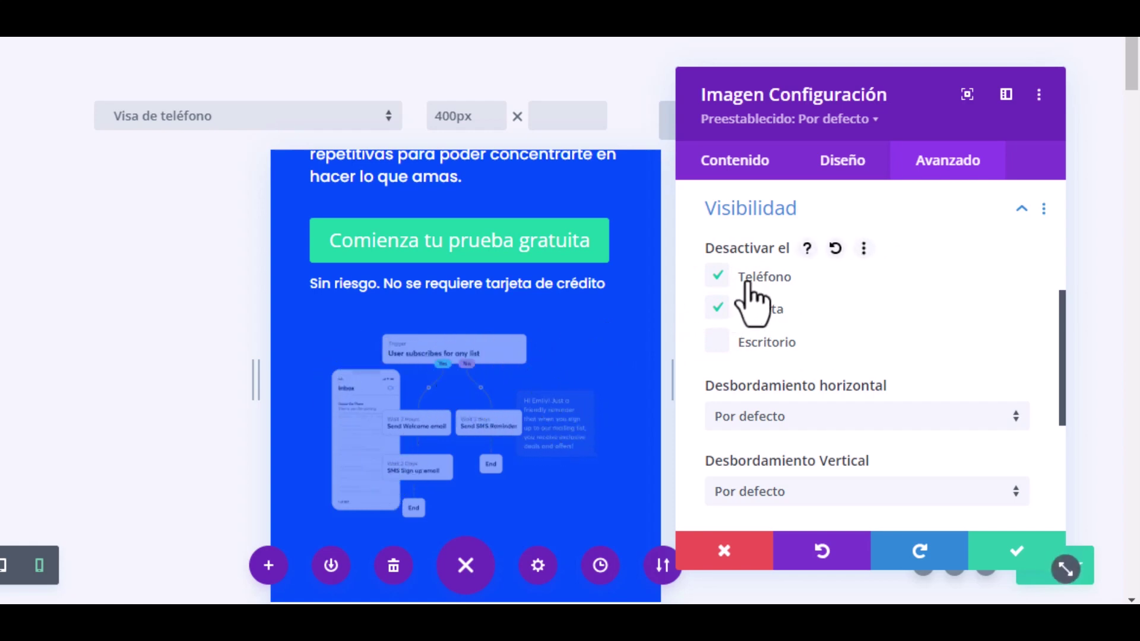
left_click(1009, 552)
Step: Set the text size of the hero heading "Automatiza tu marketing con unos simples clics" to 32px and save the module
scroll(606, 363, "up", 6)
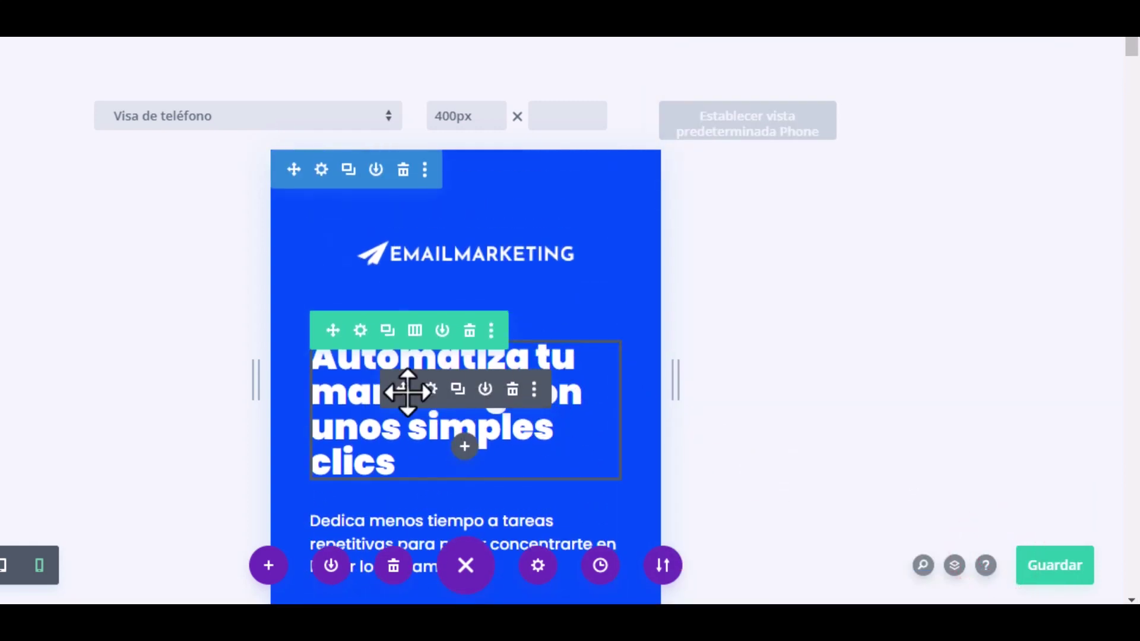
left_click(431, 390)
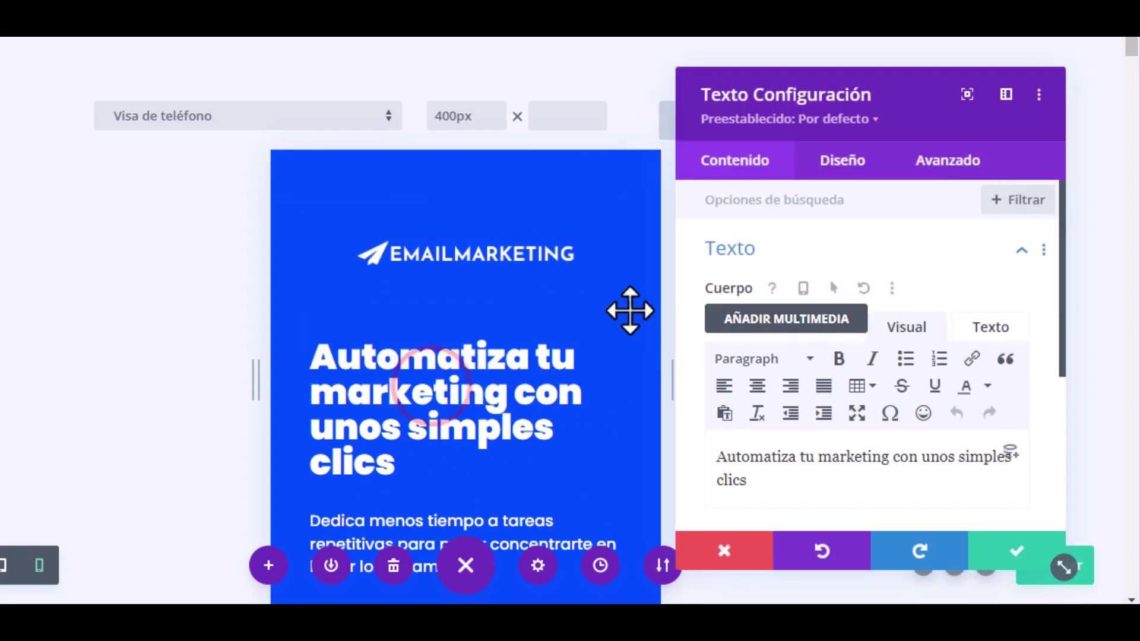
left_click(309, 343)
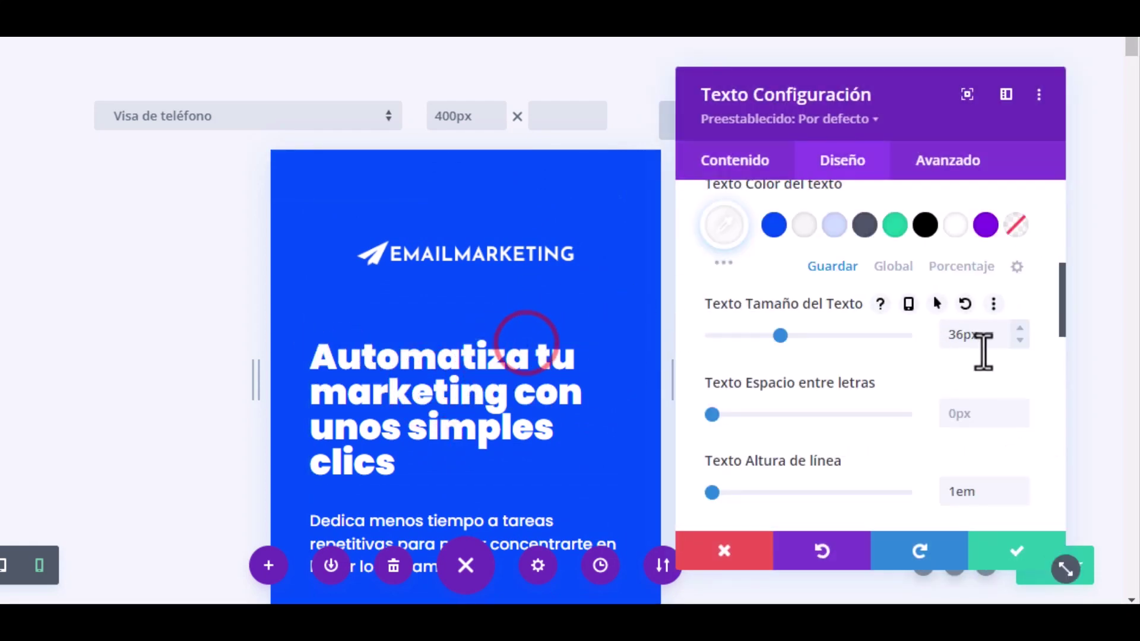
left_click(1020, 341)
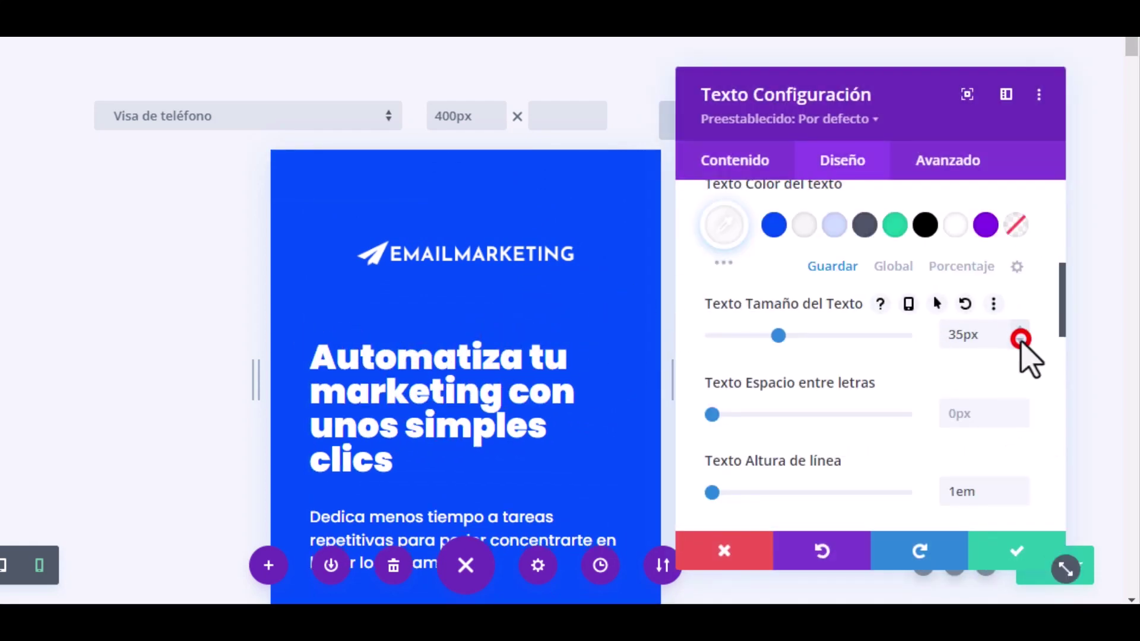
left_click(1020, 340)
left_click(1020, 341)
left_click(1020, 341)
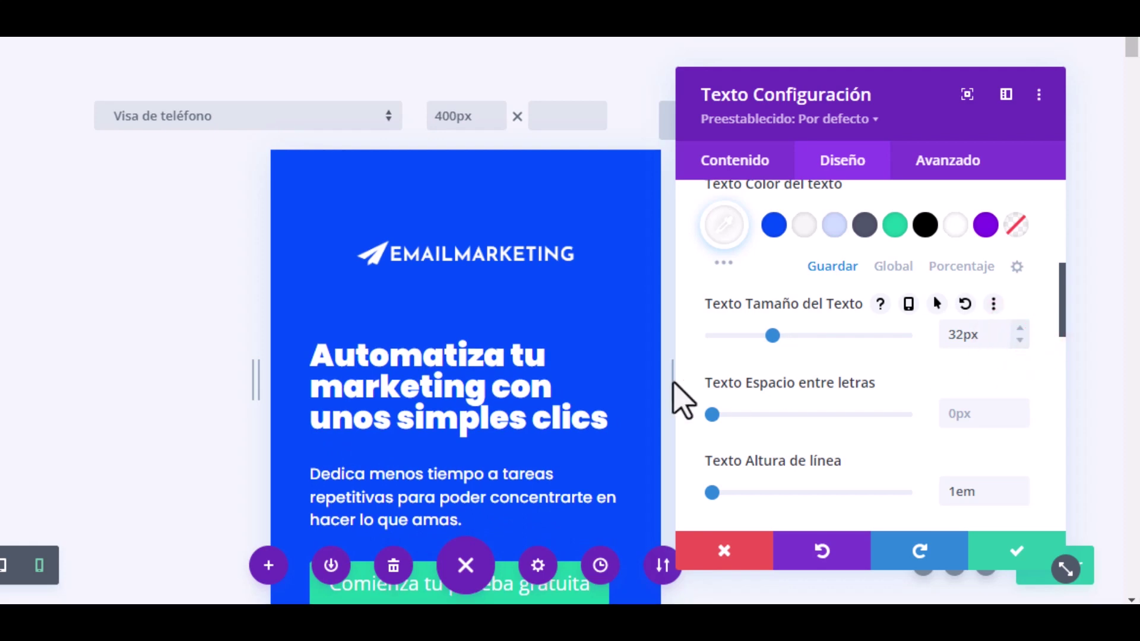
scroll(524, 388, "down", 2)
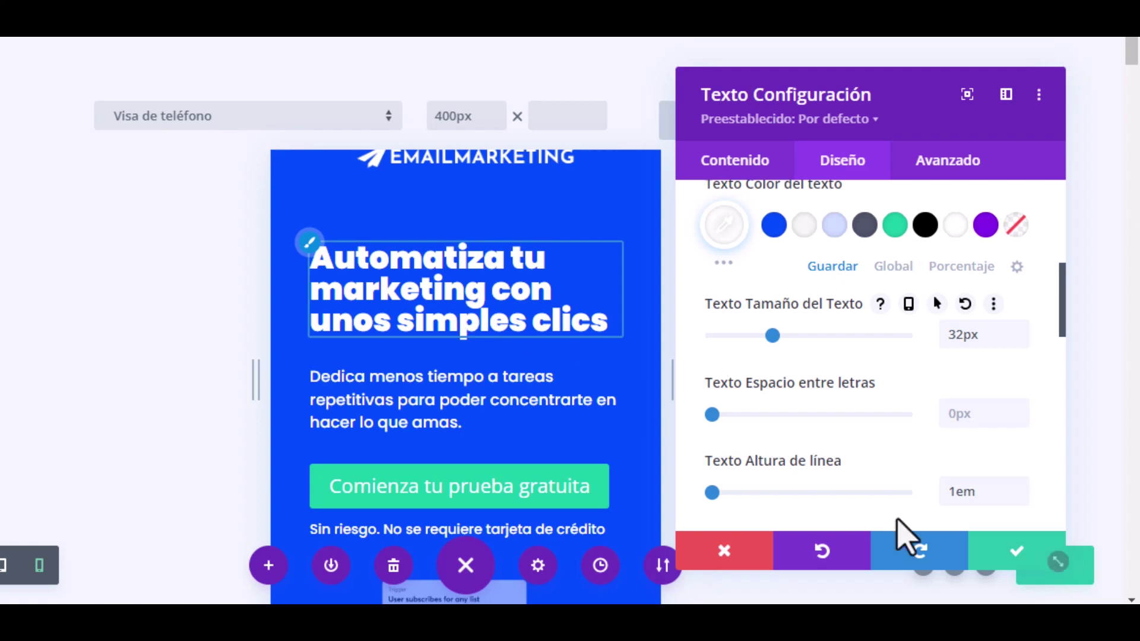
left_click(1002, 555)
Step: Set the text size of the "Comienza tu prueba gratuita" button below "Ahorra tiempo y haz crecer tu negocio" to 18px
scroll(470, 368, "down", 10)
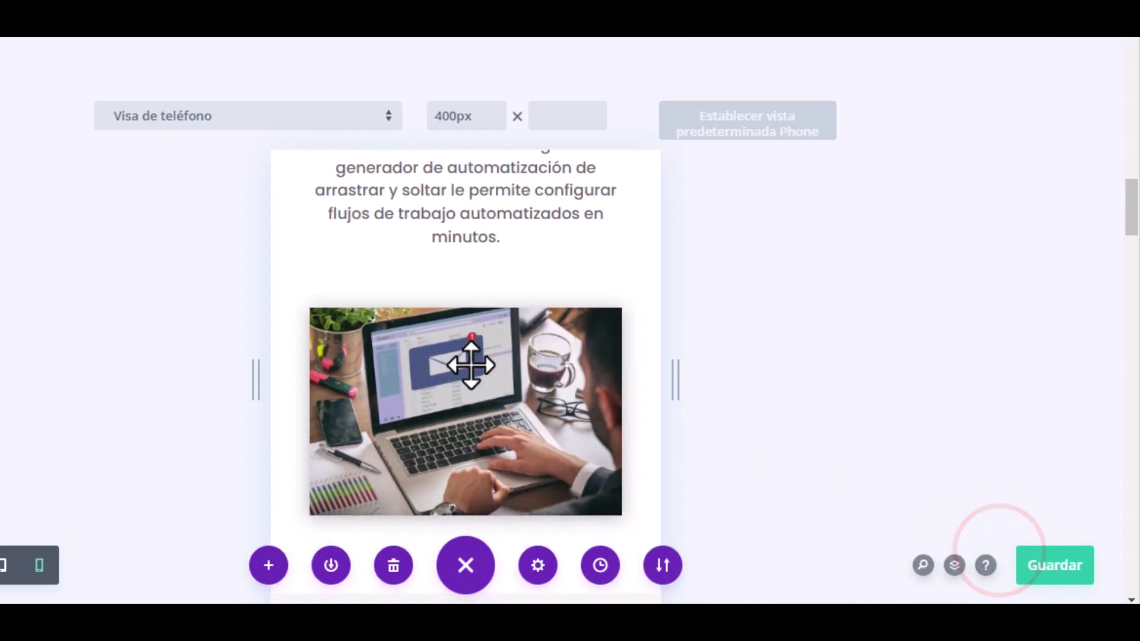
scroll(471, 365, "down", 15)
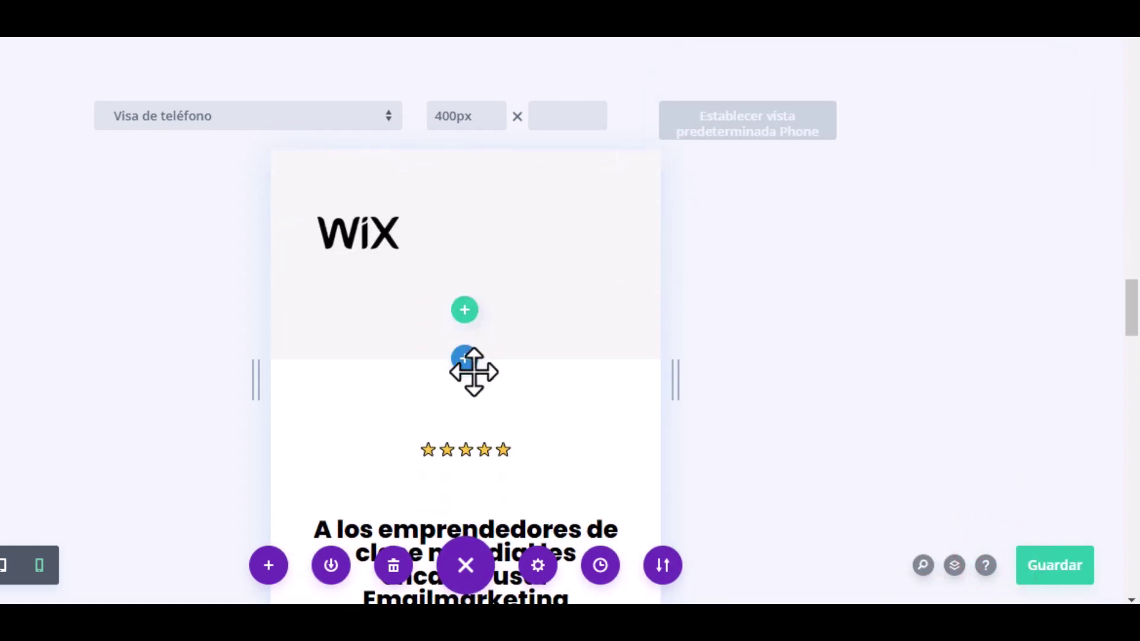
scroll(473, 372, "down", 12)
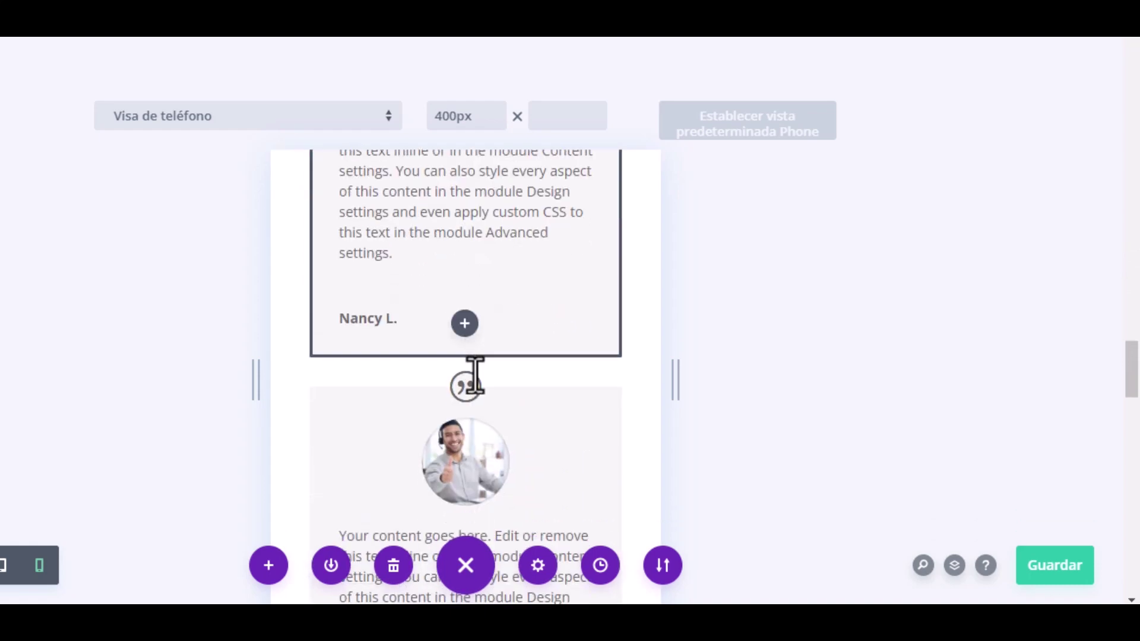
scroll(475, 376, "down", 15)
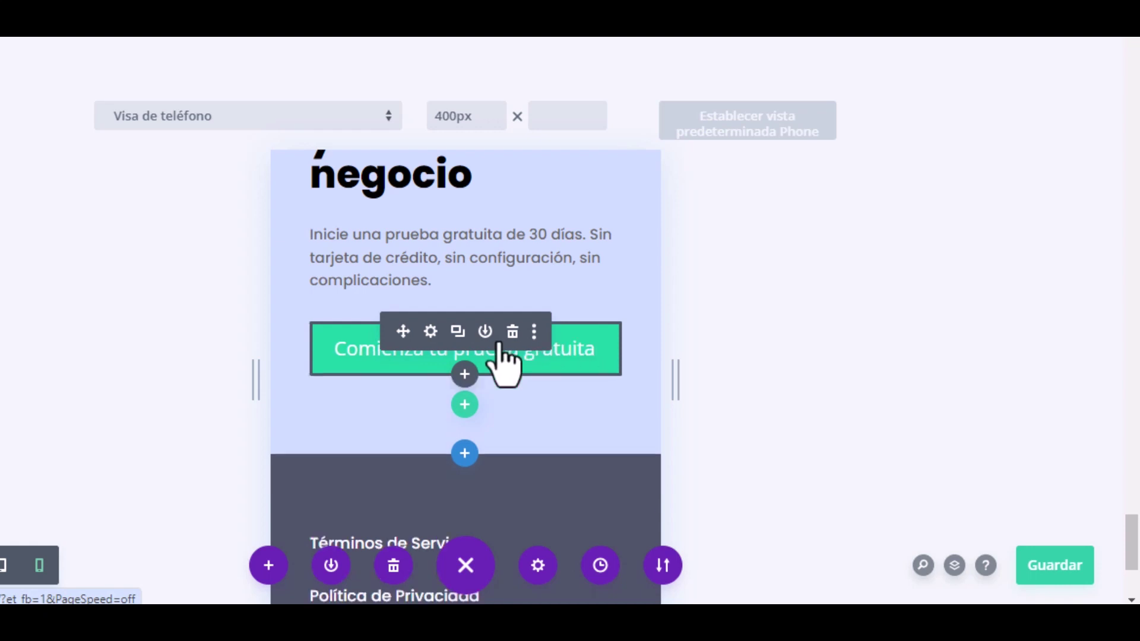
left_click(432, 331)
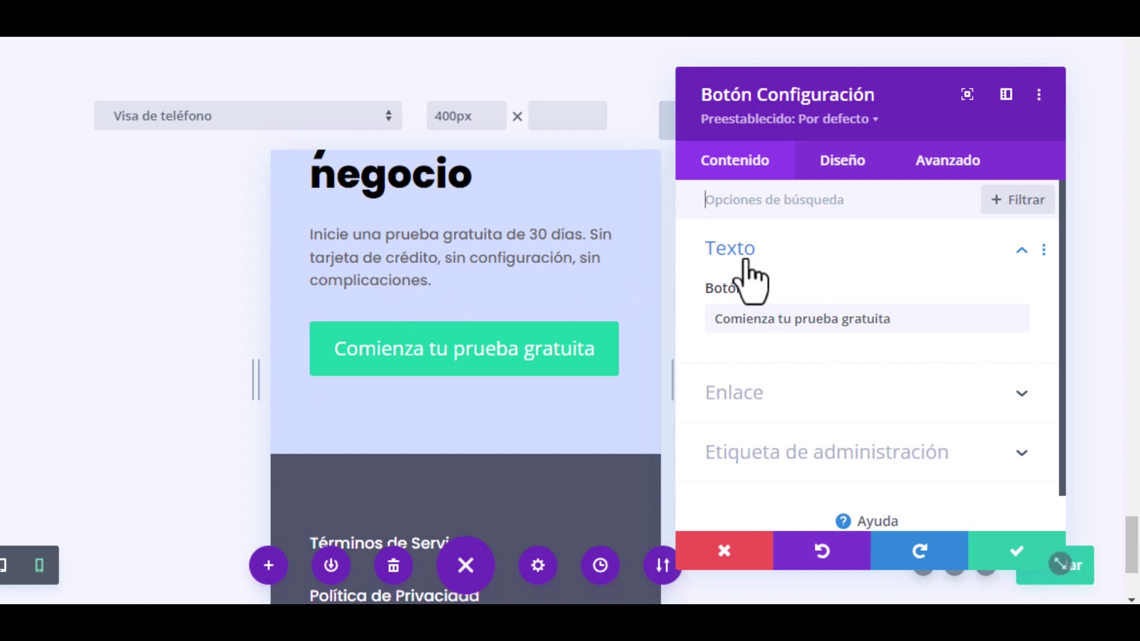
left_click(834, 162)
scroll(870, 293, "down", 3)
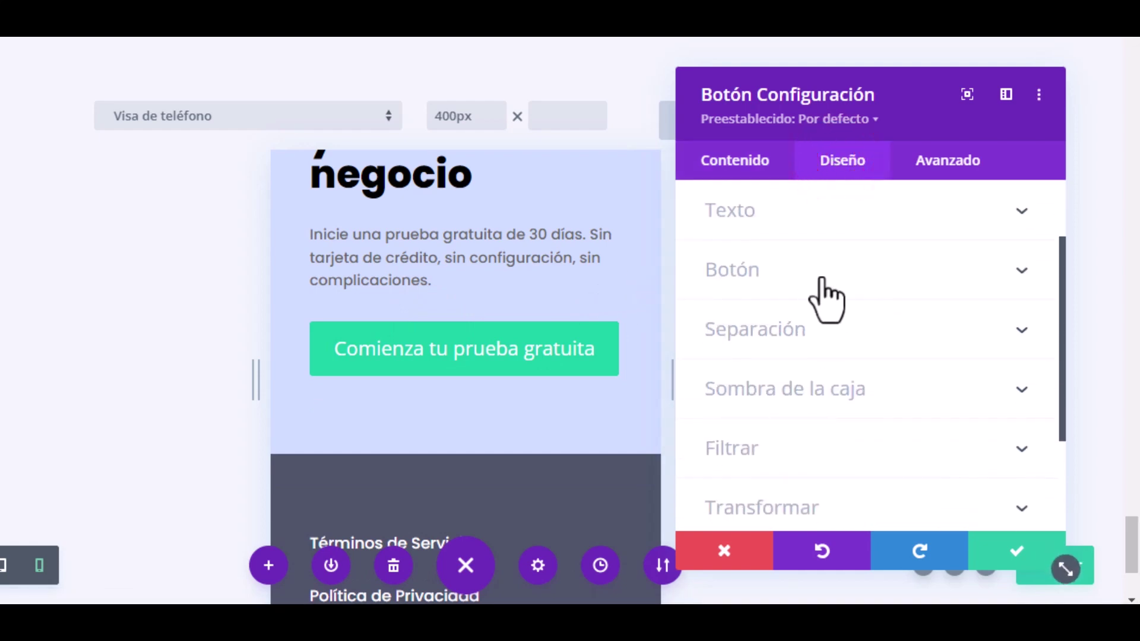
left_click(823, 270)
scroll(903, 340, "up", 2)
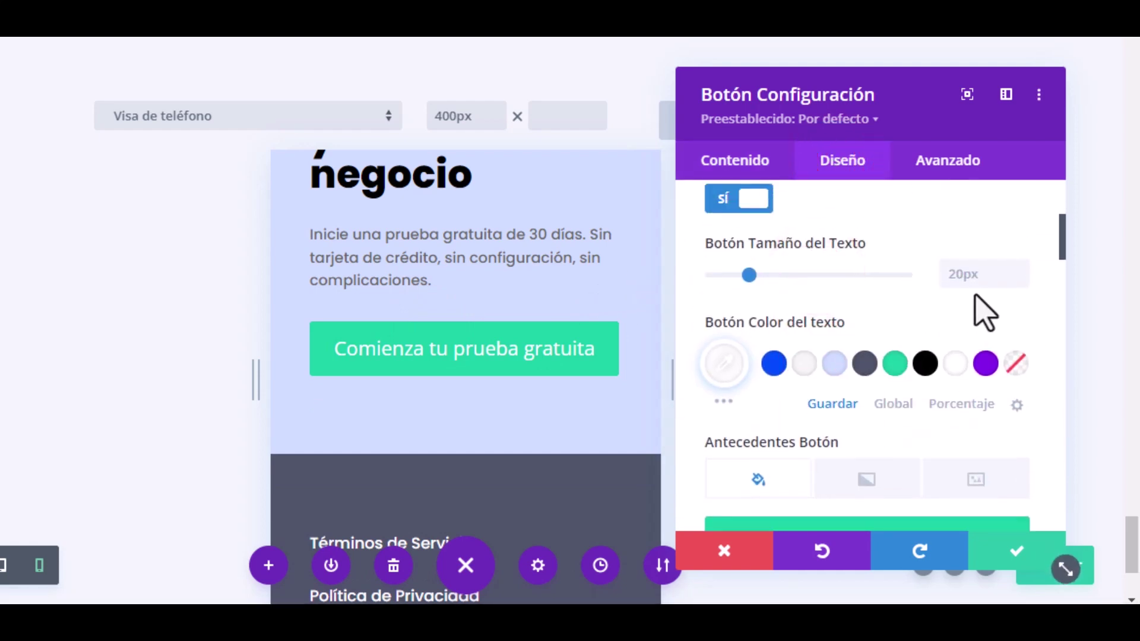
left_click(1020, 279)
left_click(1020, 280)
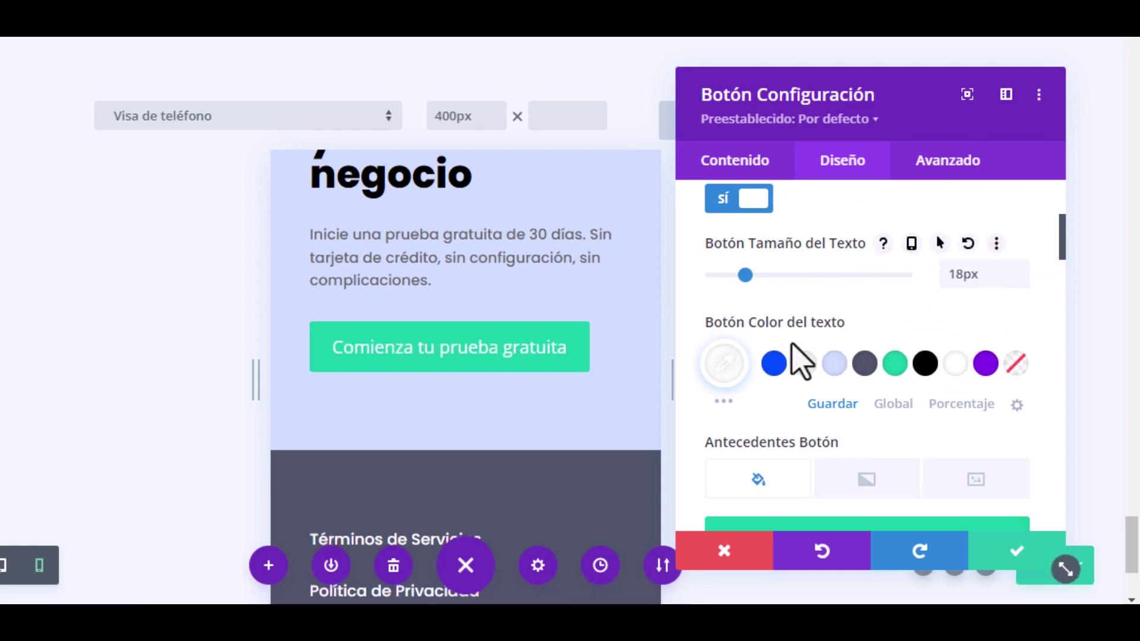
Step: Center the alignment of the closing section's "Comienza tu prueba gratuita" button
scroll(870, 326, "down", 4)
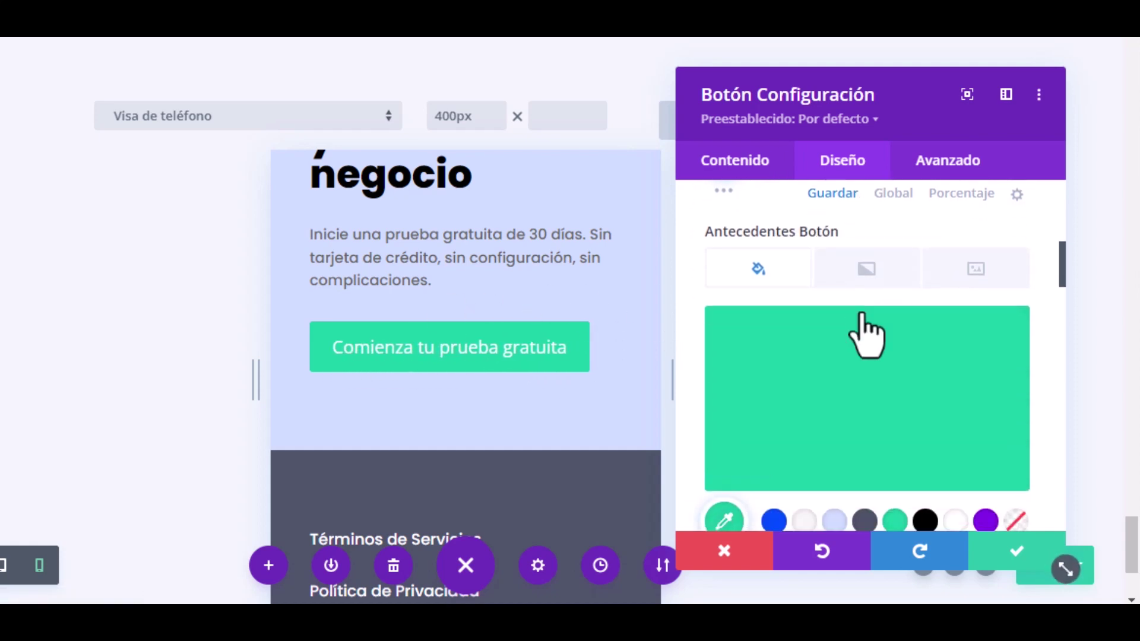
scroll(867, 332, "down", 15)
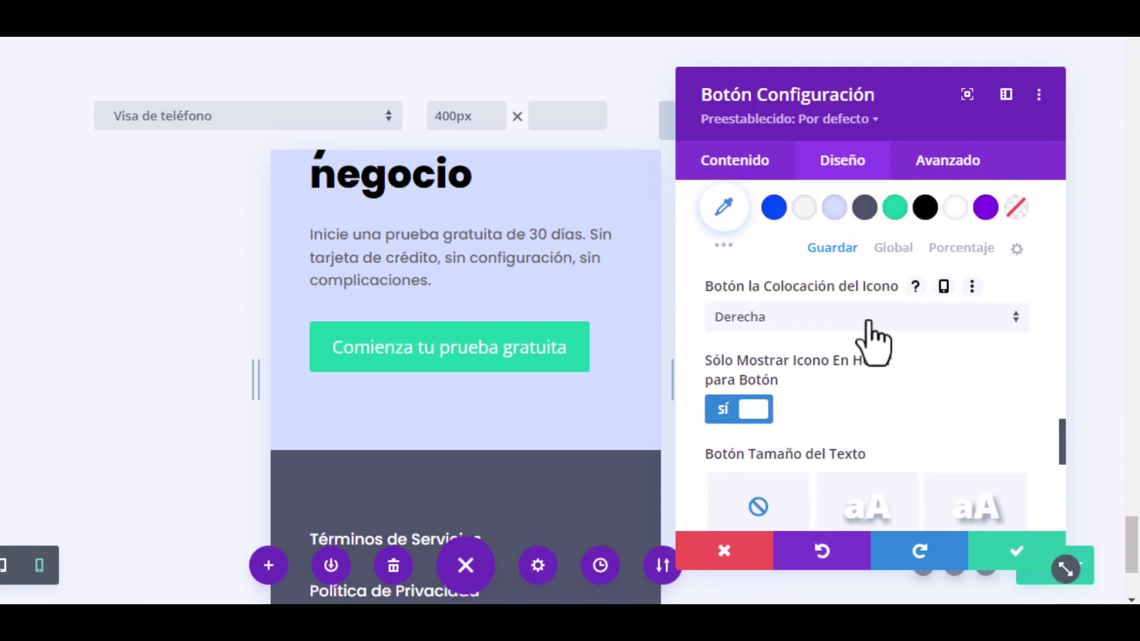
scroll(873, 342, "up", 20)
left_click(805, 246)
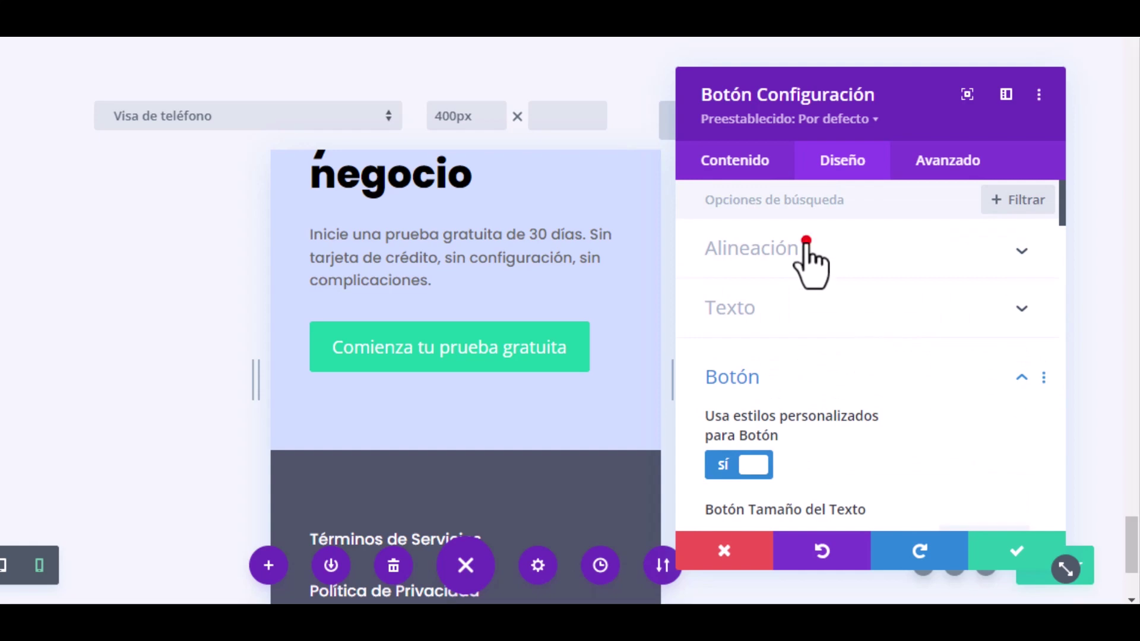
left_click(873, 318)
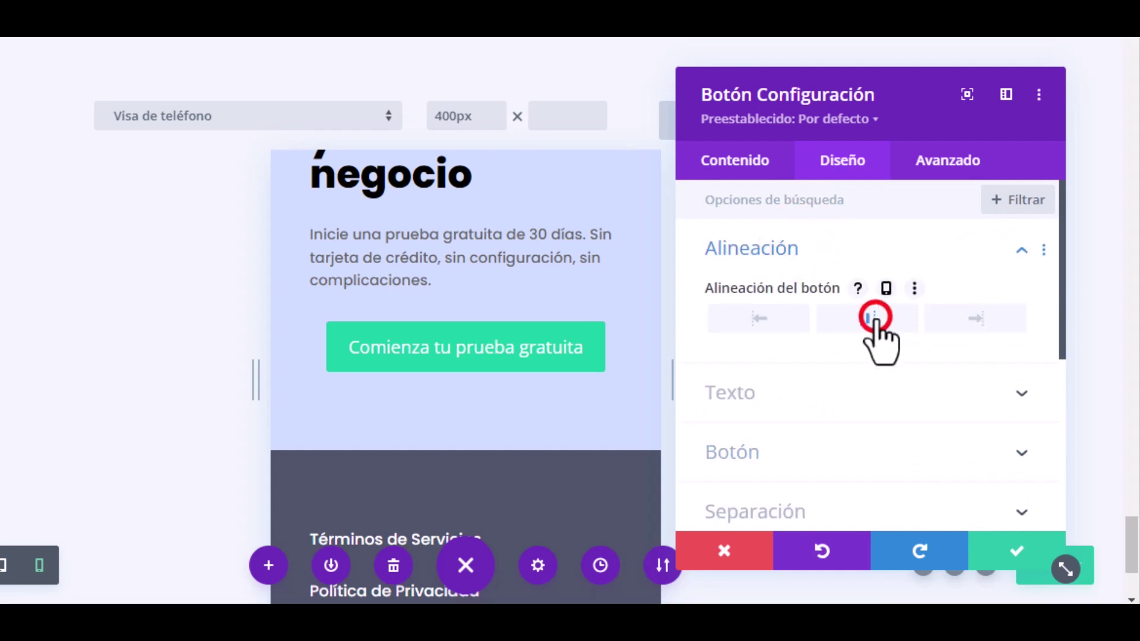
Step: Check the phone layout from the closing section up to the hero and save the button module
scroll(598, 287, "up", 4)
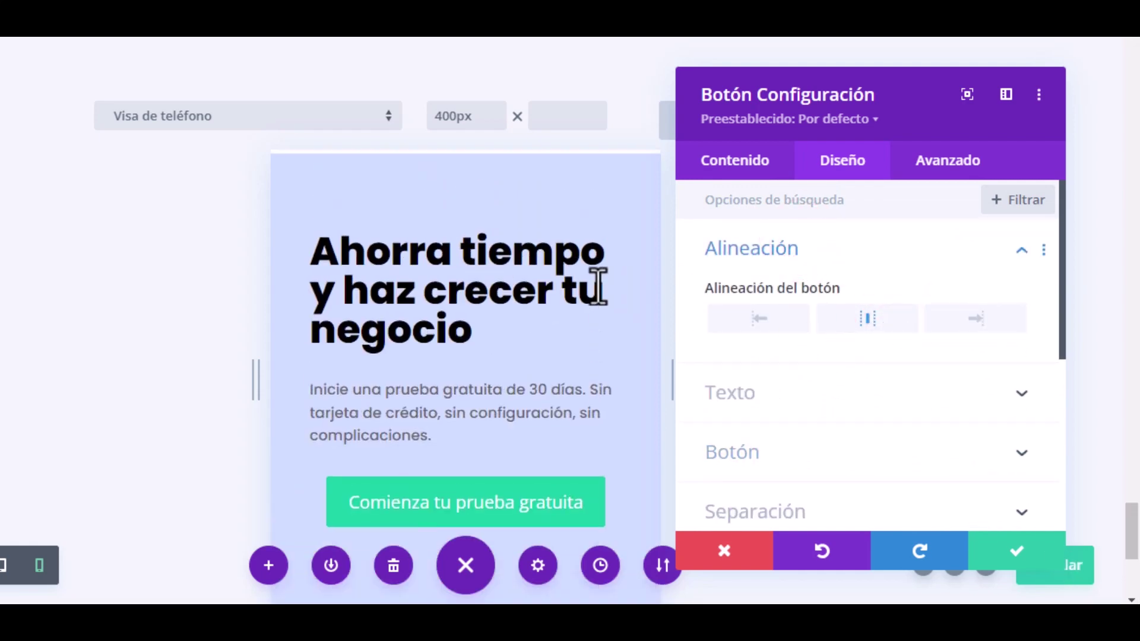
scroll(537, 314, "up", 10)
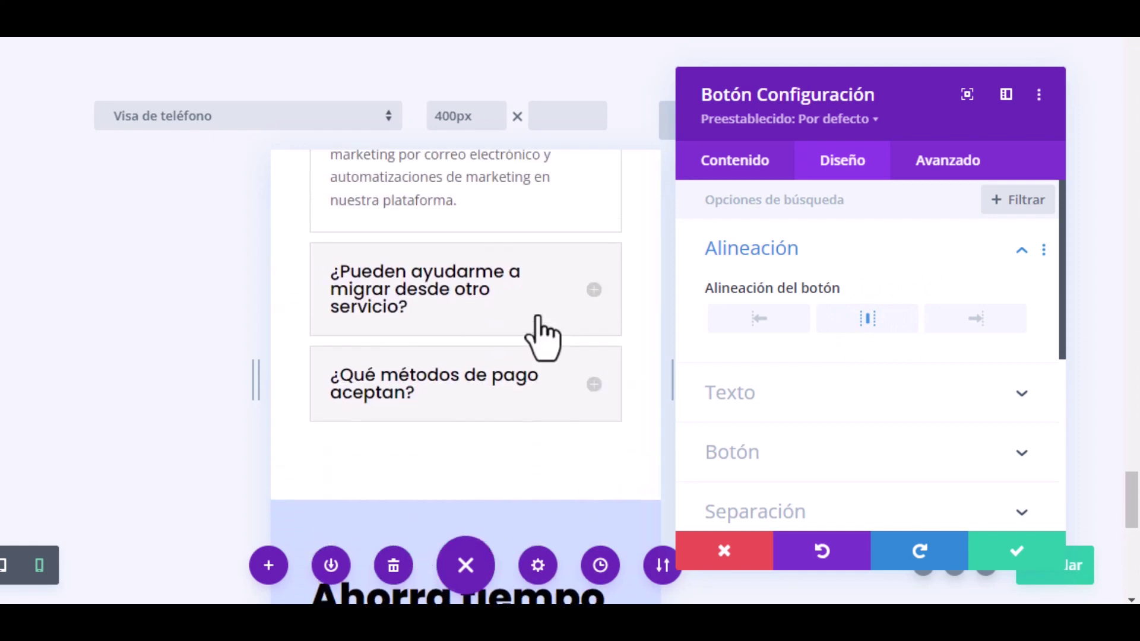
scroll(538, 314, "up", 10)
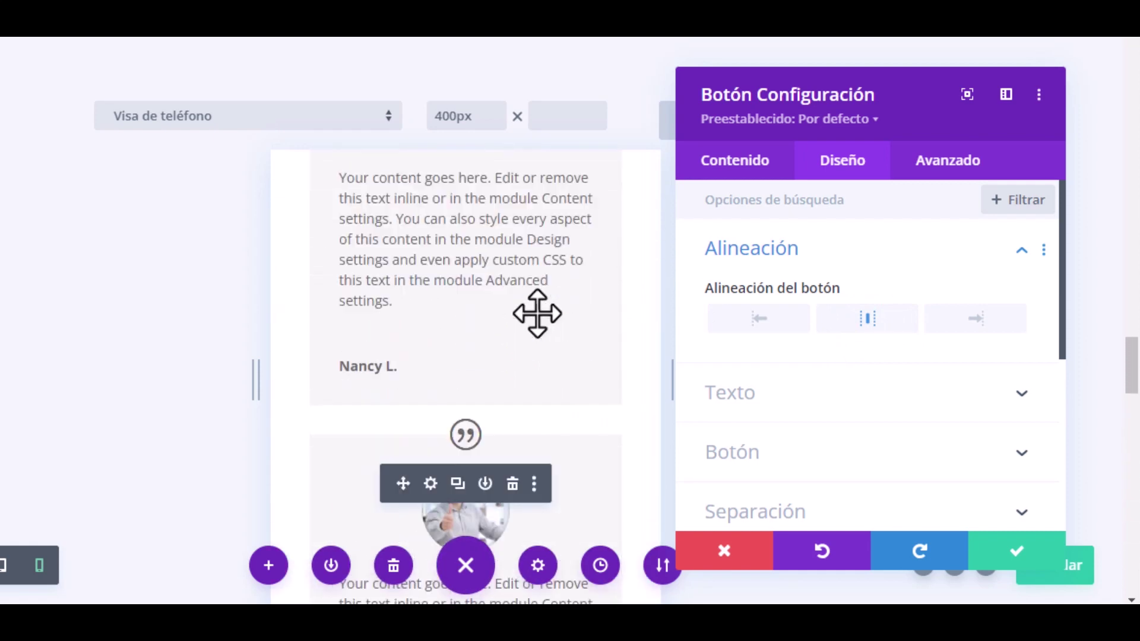
scroll(538, 314, "up", 10)
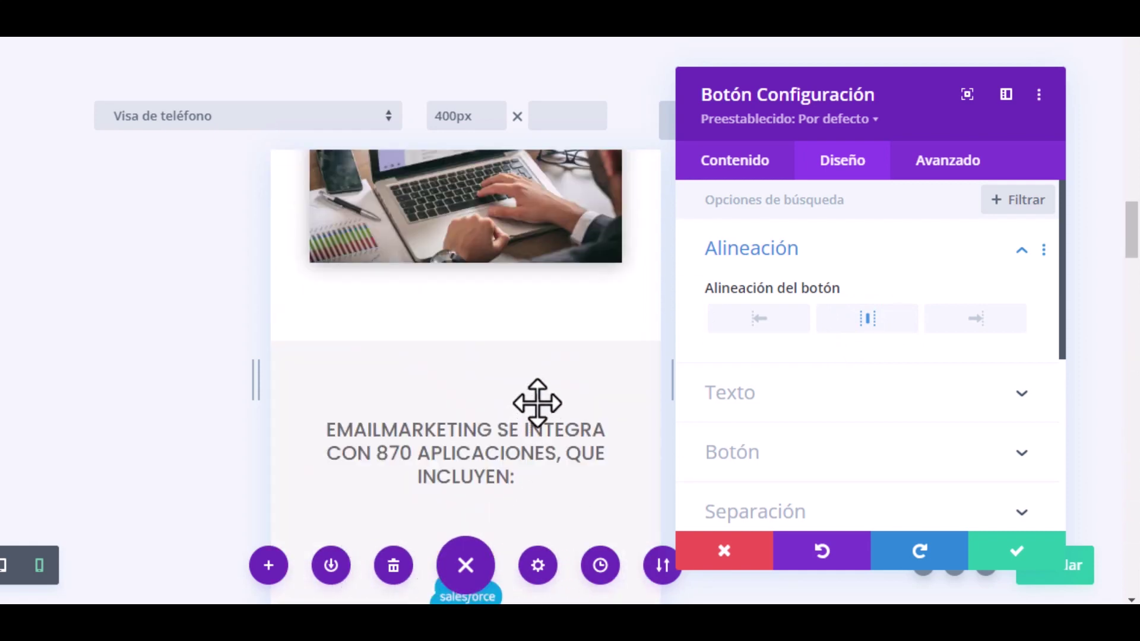
scroll(537, 403, "up", 10)
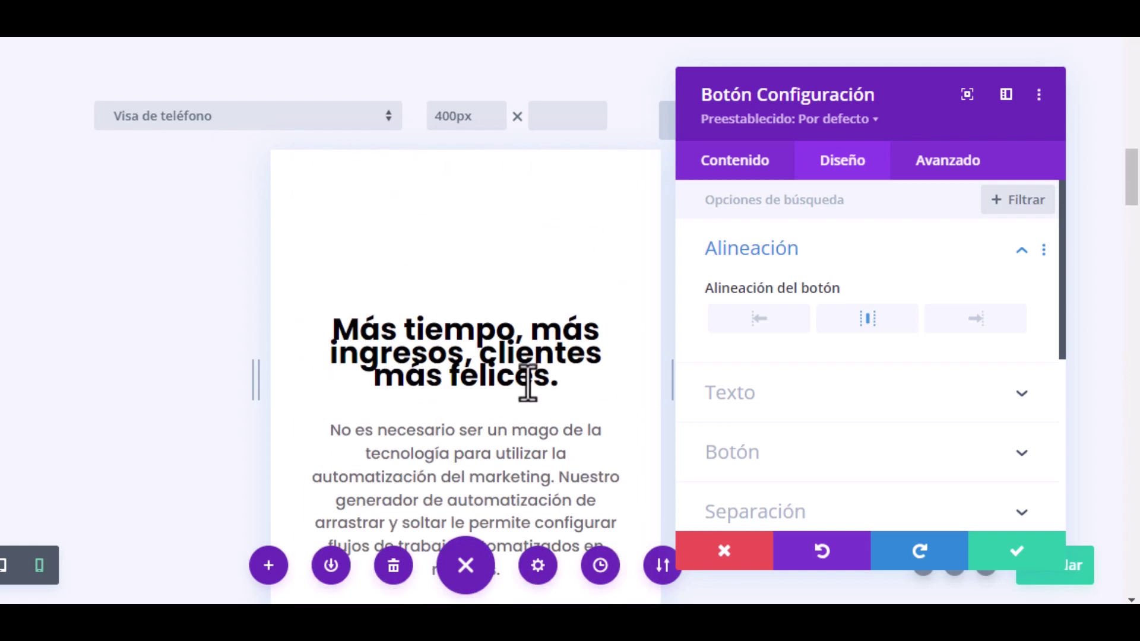
scroll(528, 383, "up", 15)
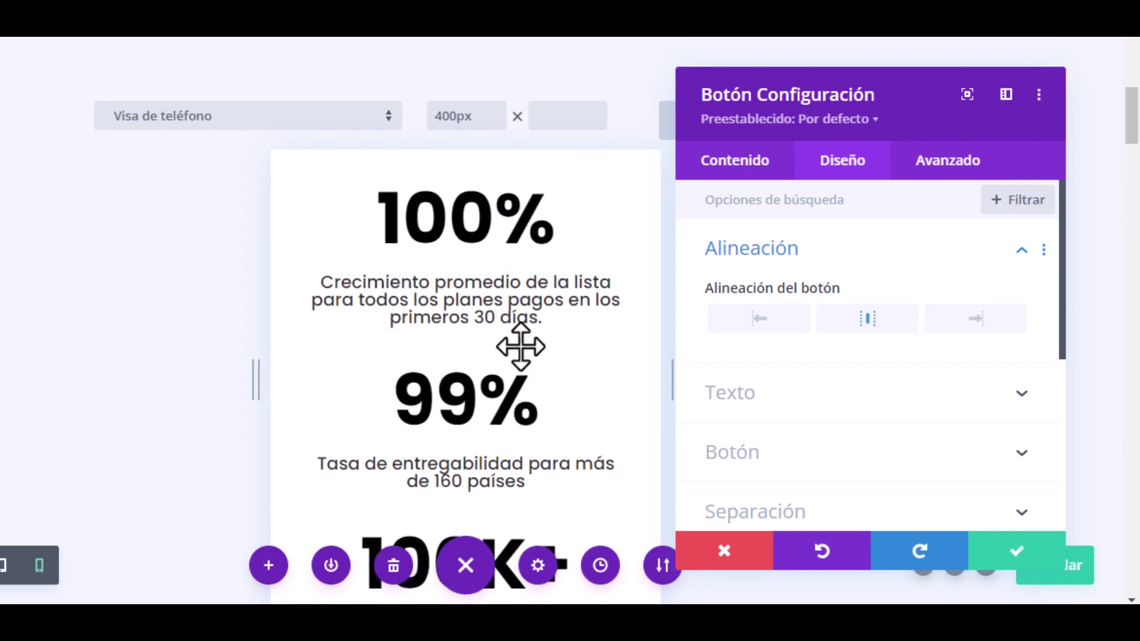
scroll(521, 347, "up", 15)
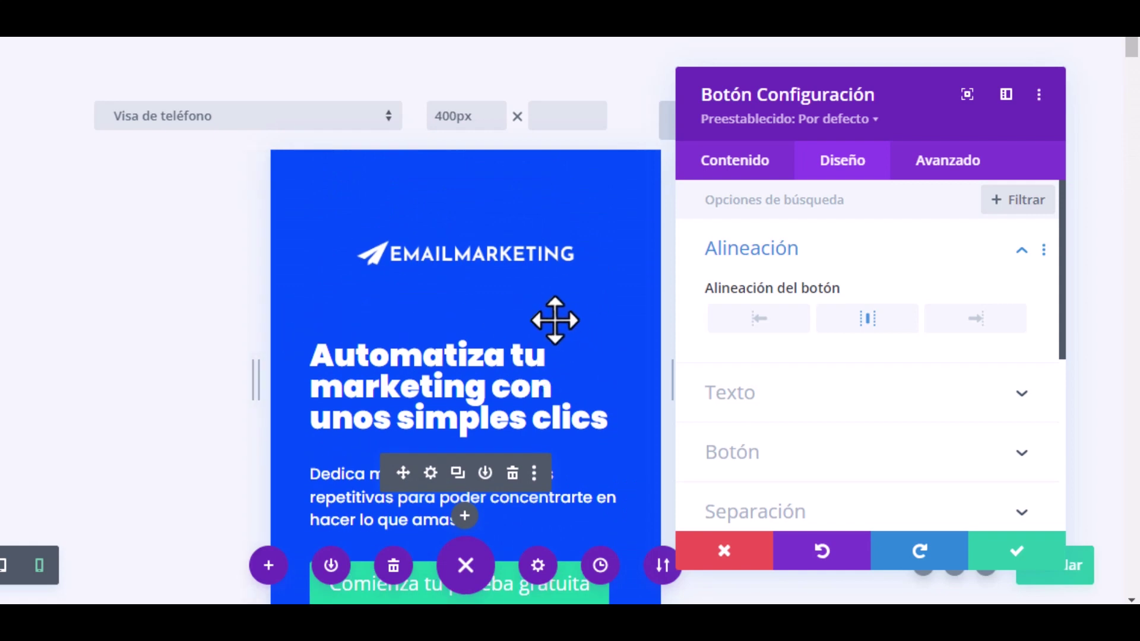
left_click(1009, 555)
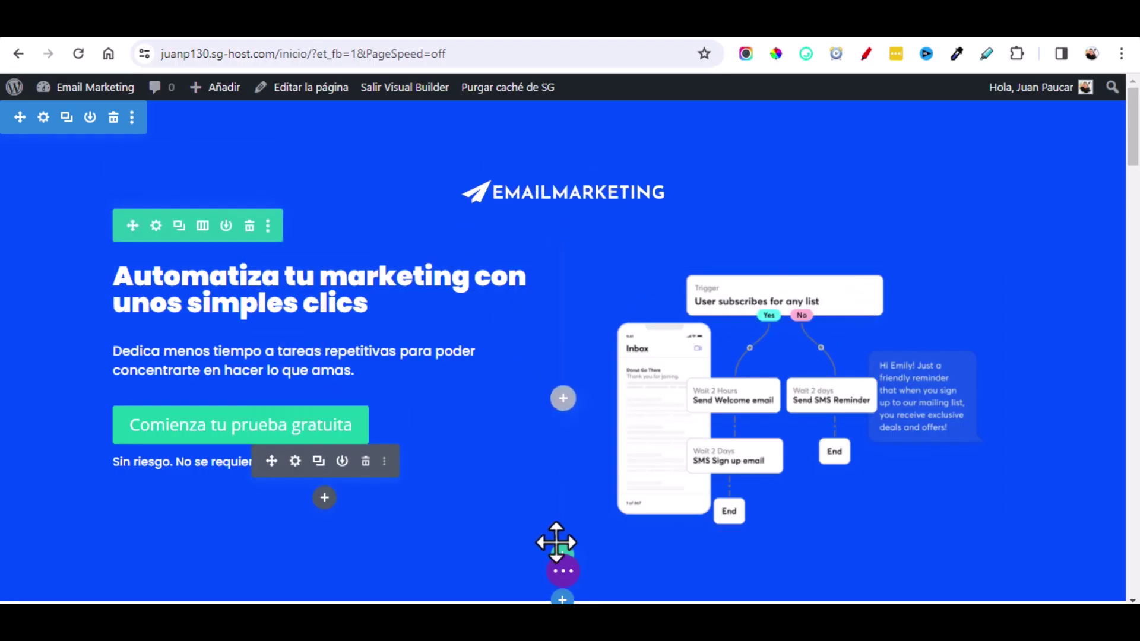
Step: Save the page and exit the Visual Builder to review the published landing page
left_click(563, 571)
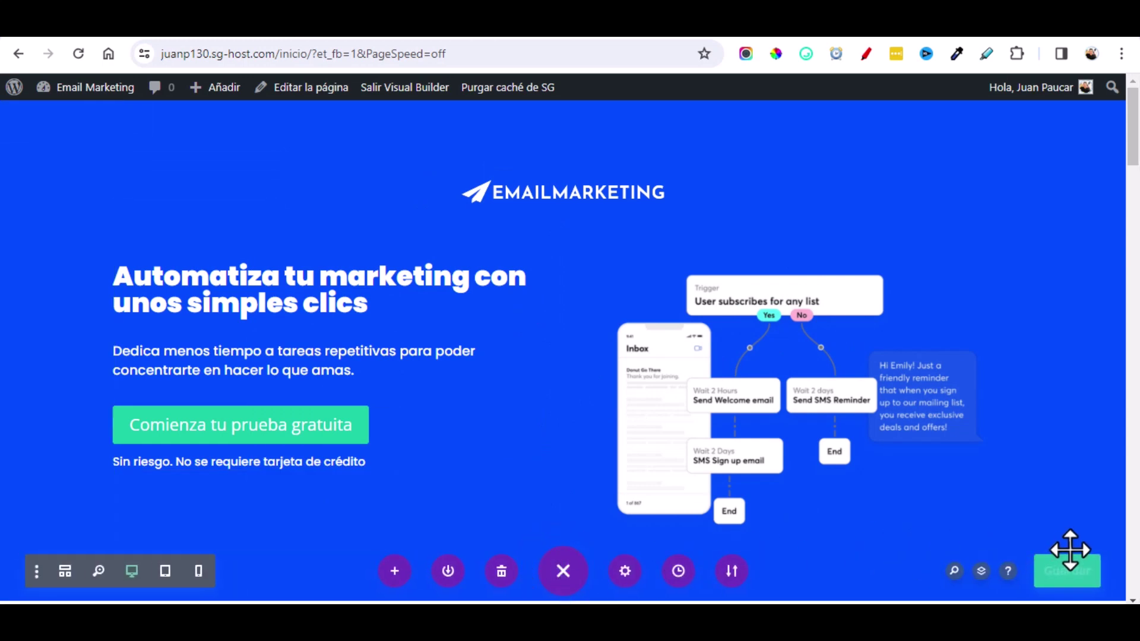
left_click(1065, 571)
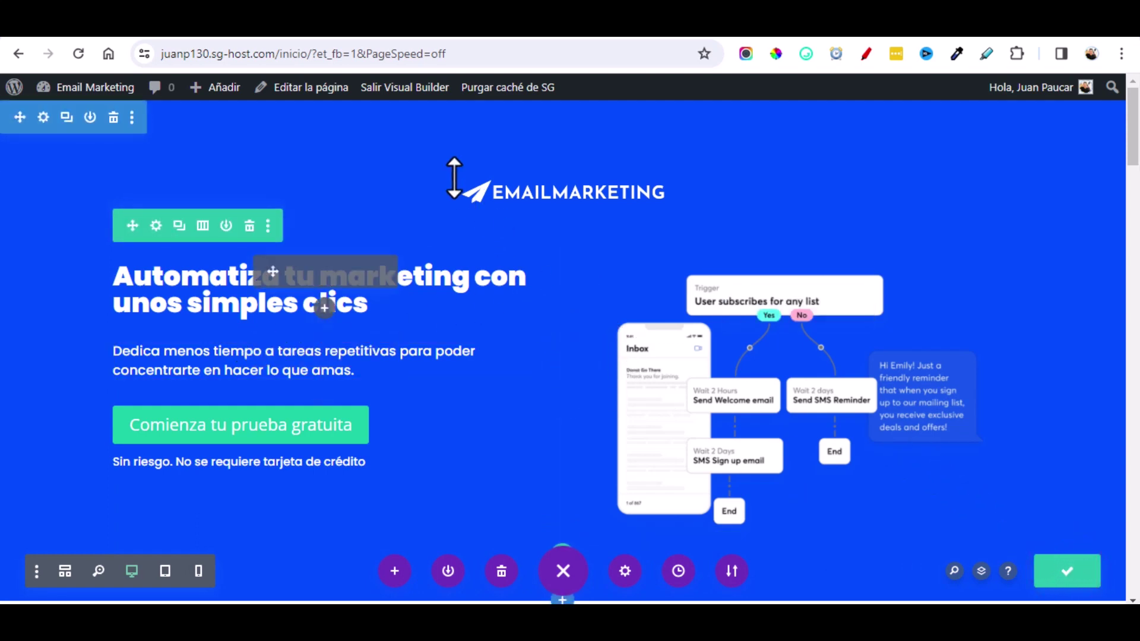
left_click(414, 92)
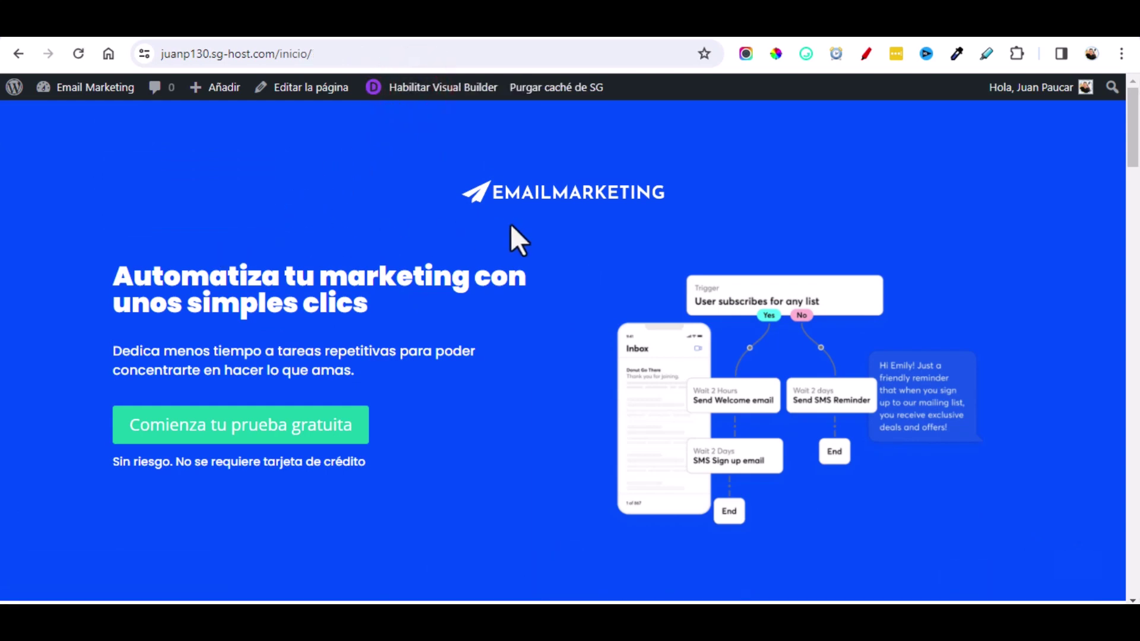
scroll(544, 230, "down", 10)
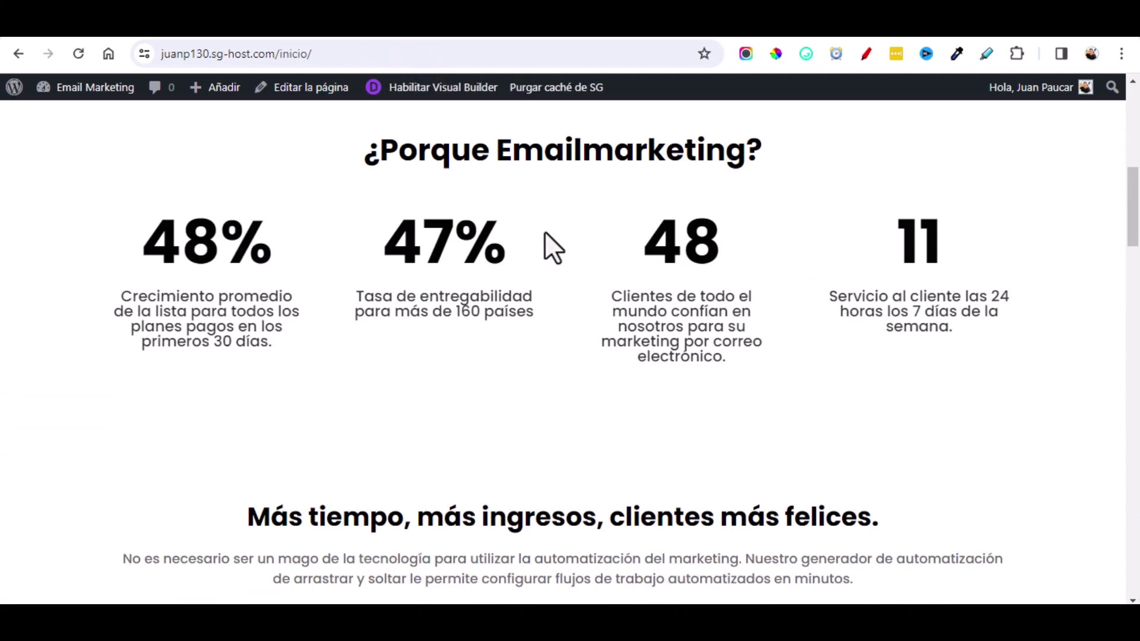
scroll(544, 233, "down", 20)
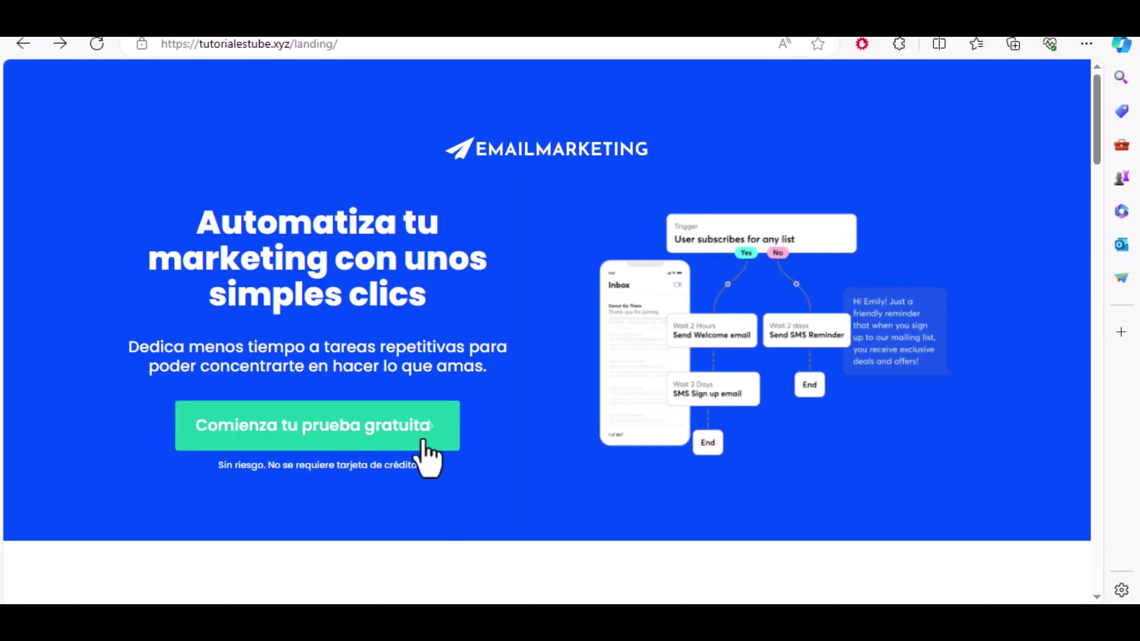
Step: Follow the "Comienza tu prueba gratuita" button on the example landing page and examine its registration form
left_click(279, 425)
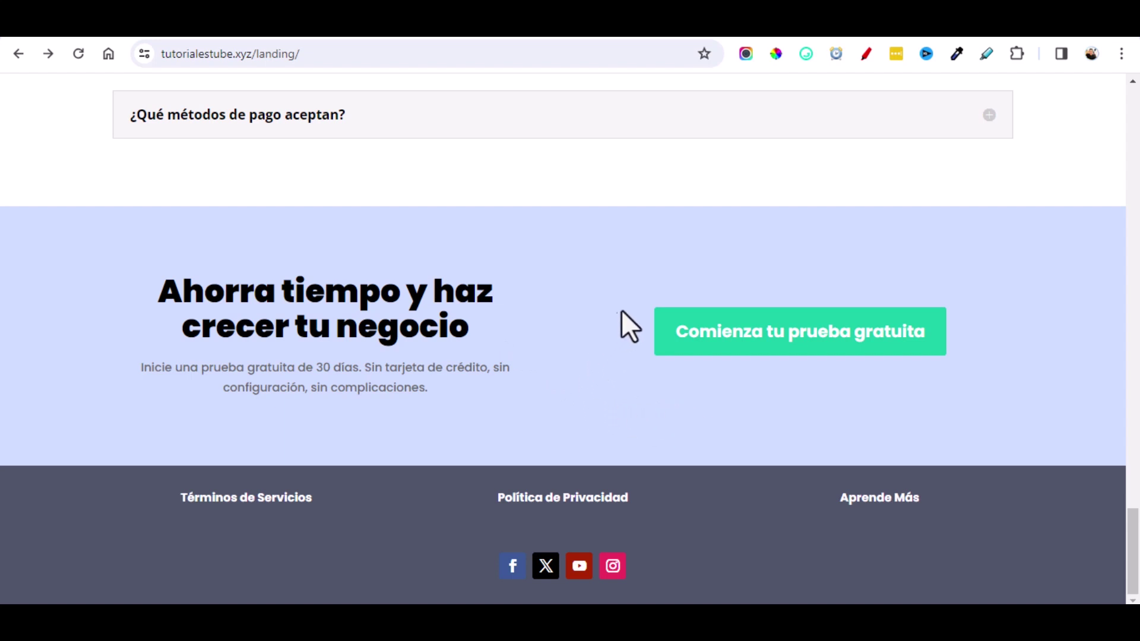
left_click(730, 336)
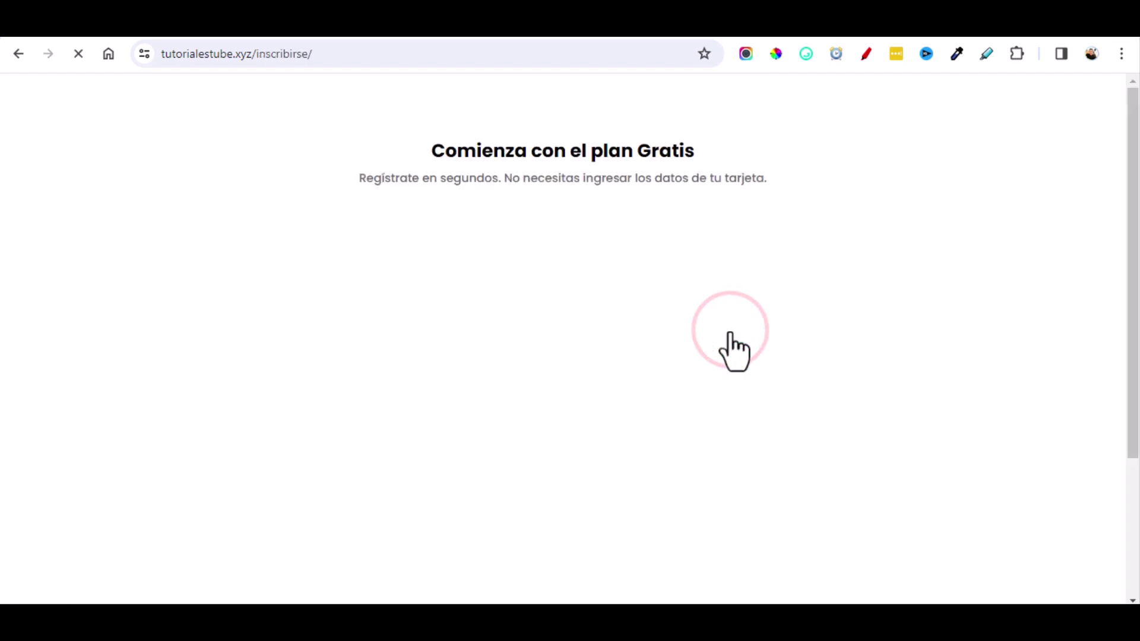
scroll(344, 332, "down", 3)
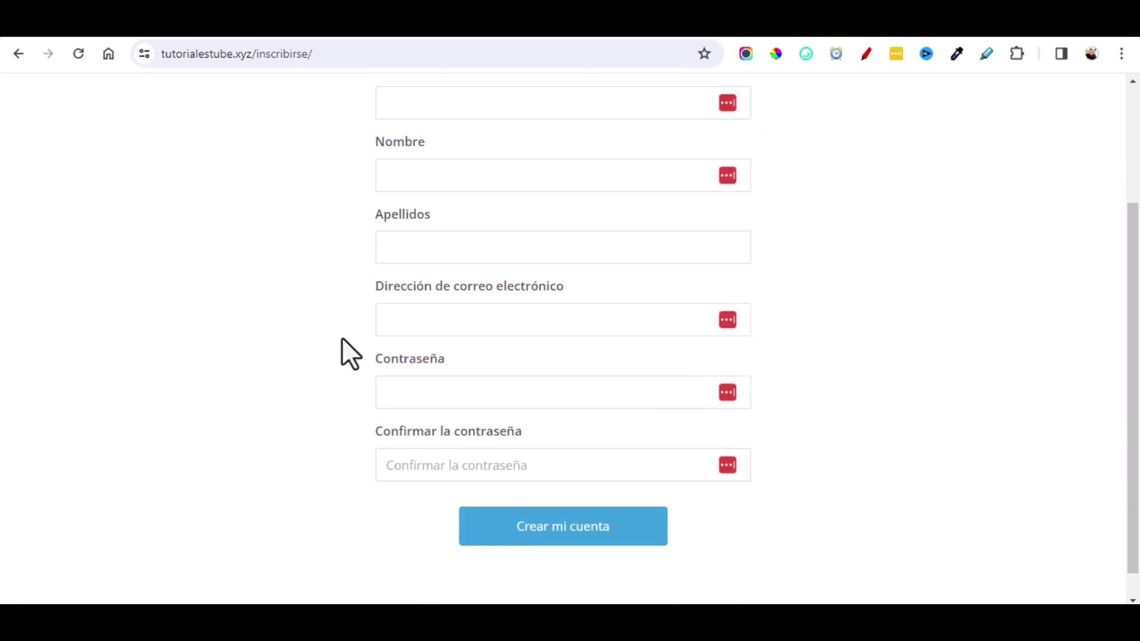
scroll(342, 340, "up", 3)
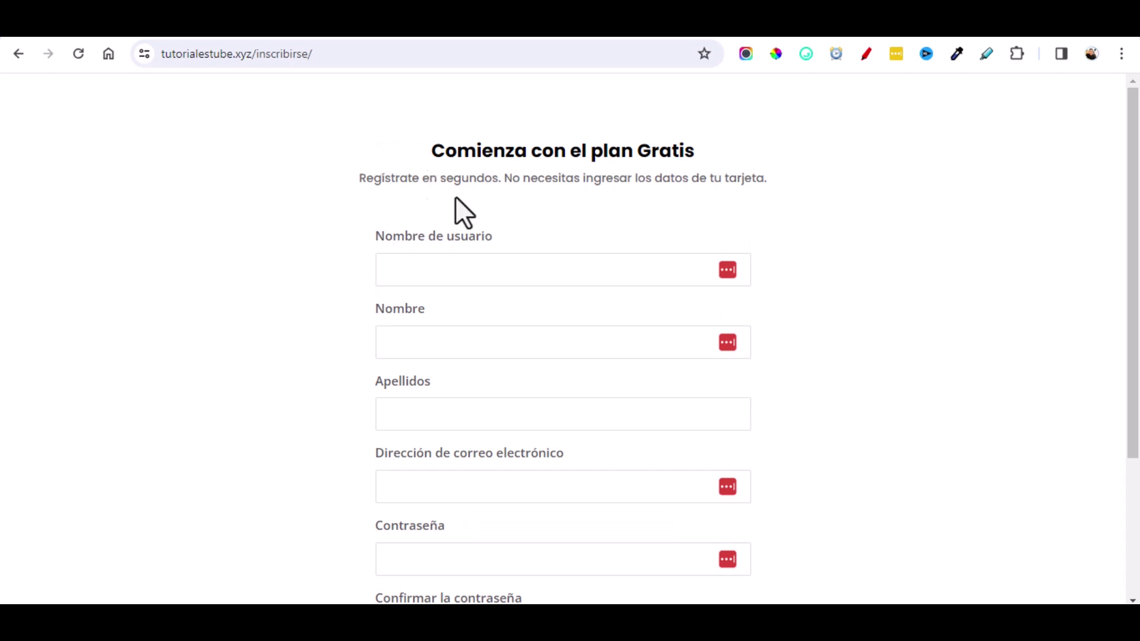
Step: Switch to the WordPress site's home page and reload it to check what it shows
left_click(339, 33)
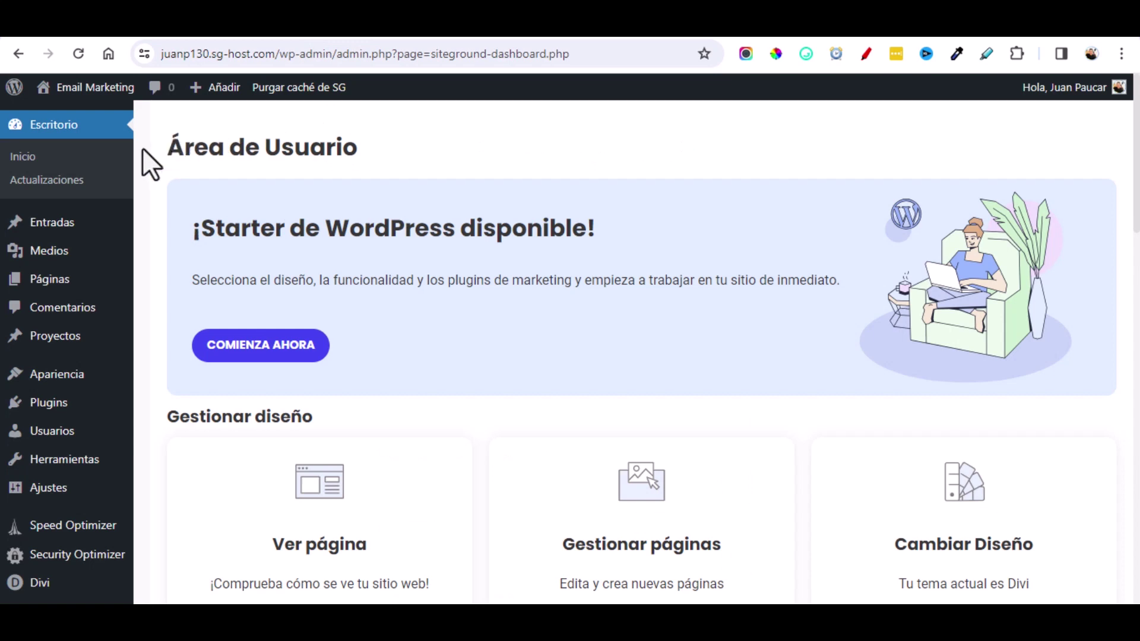
left_click(500, 34)
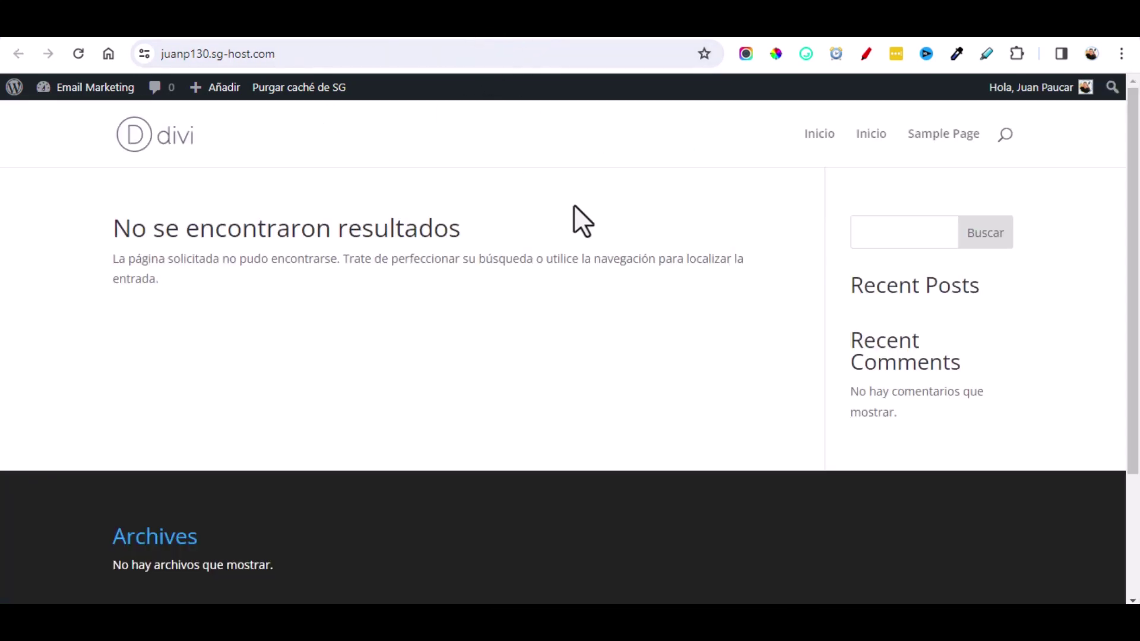
left_click(80, 54)
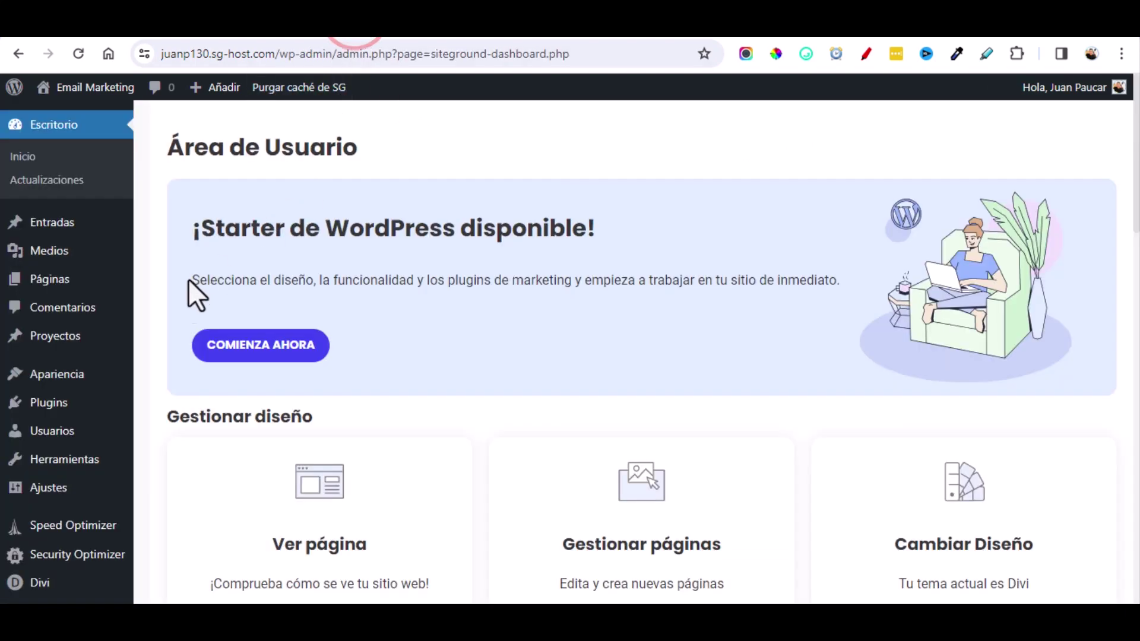
Step: Set the site's home page to a static page with "Inicio" as the front page and save the reading settings
mouse_move(51, 504)
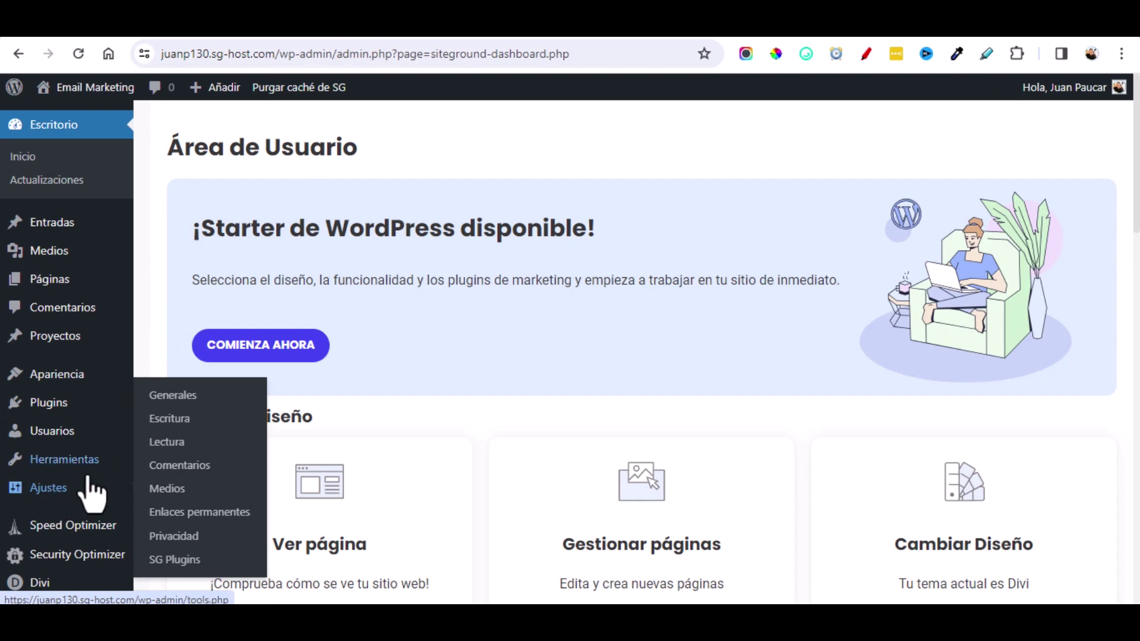
left_click(165, 445)
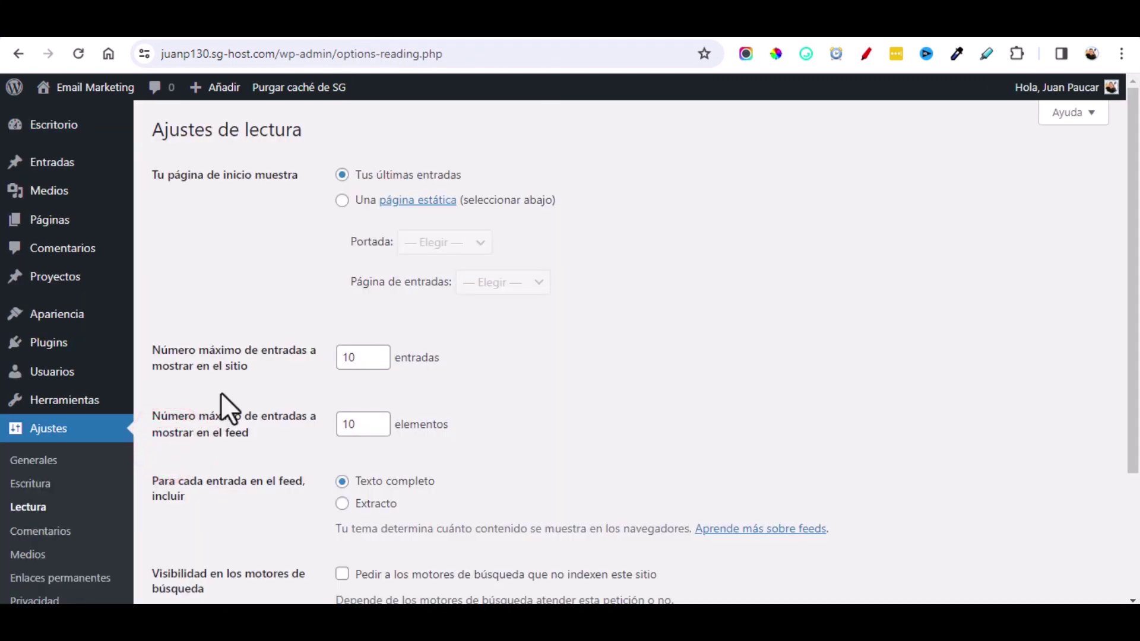
left_click(342, 202)
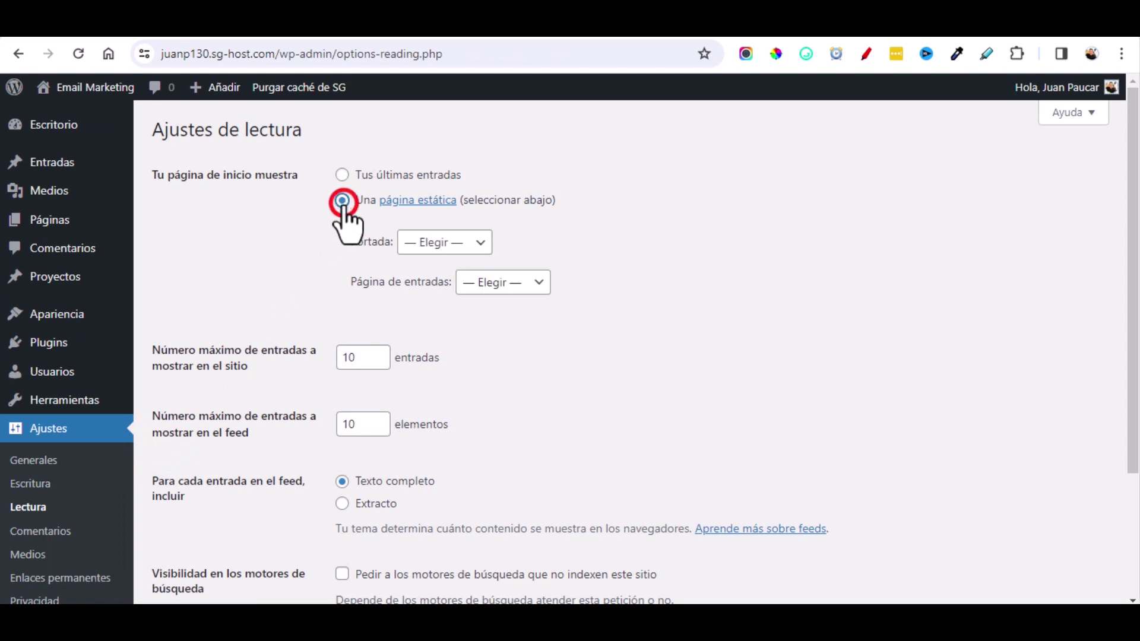
left_click(432, 244)
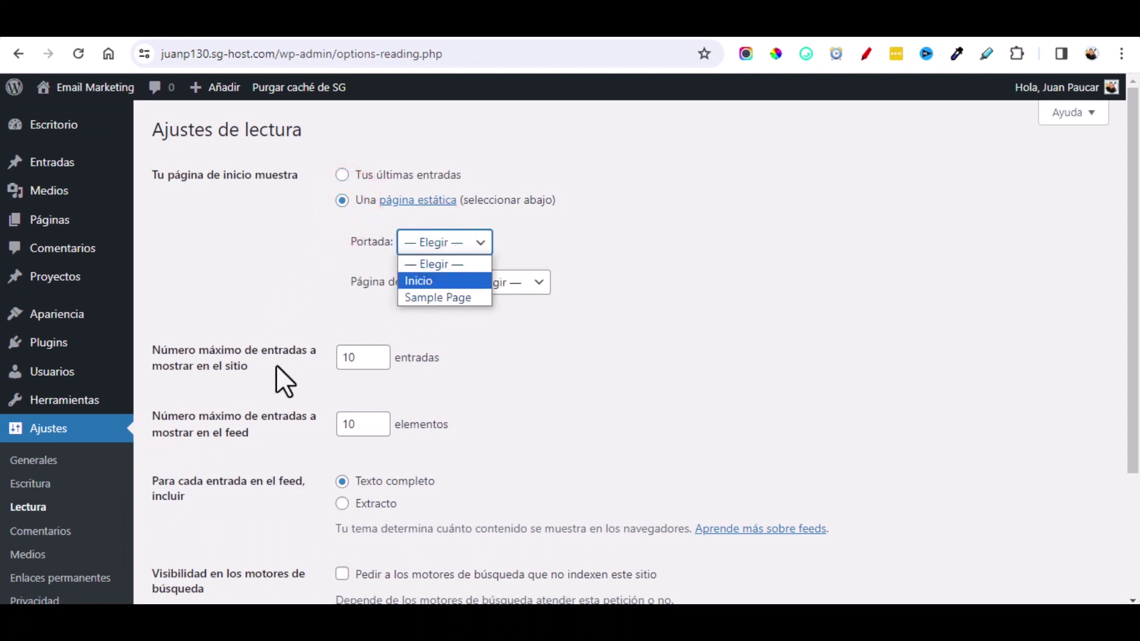
scroll(256, 408, "down", 3)
left_click(181, 484)
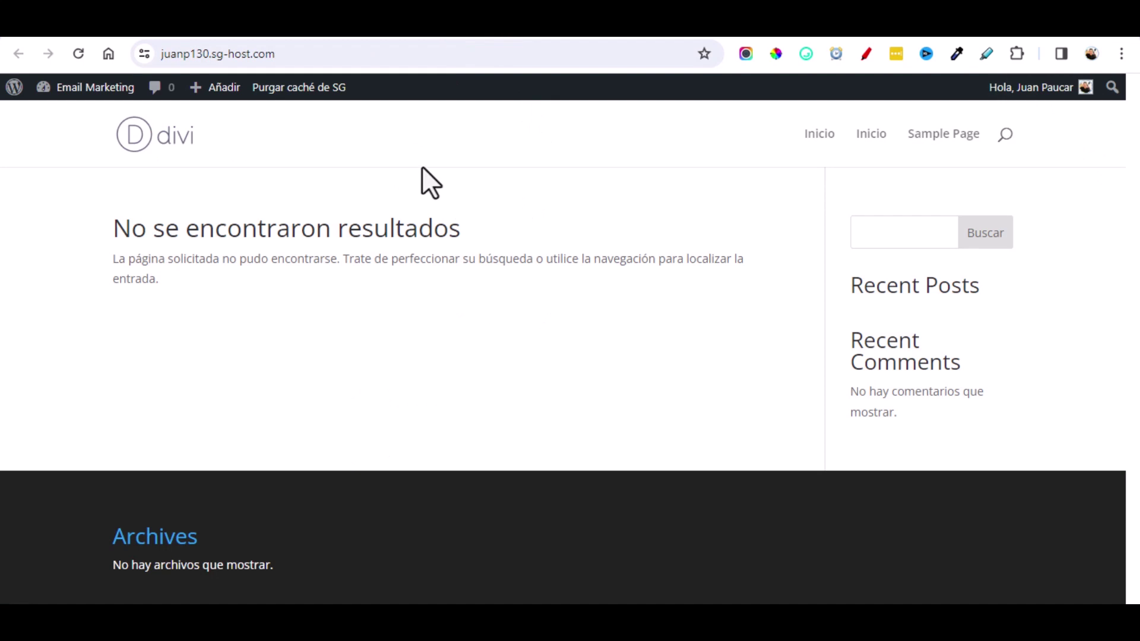
Step: Load the site's home page again and check that it shows the landing page
left_click(106, 54)
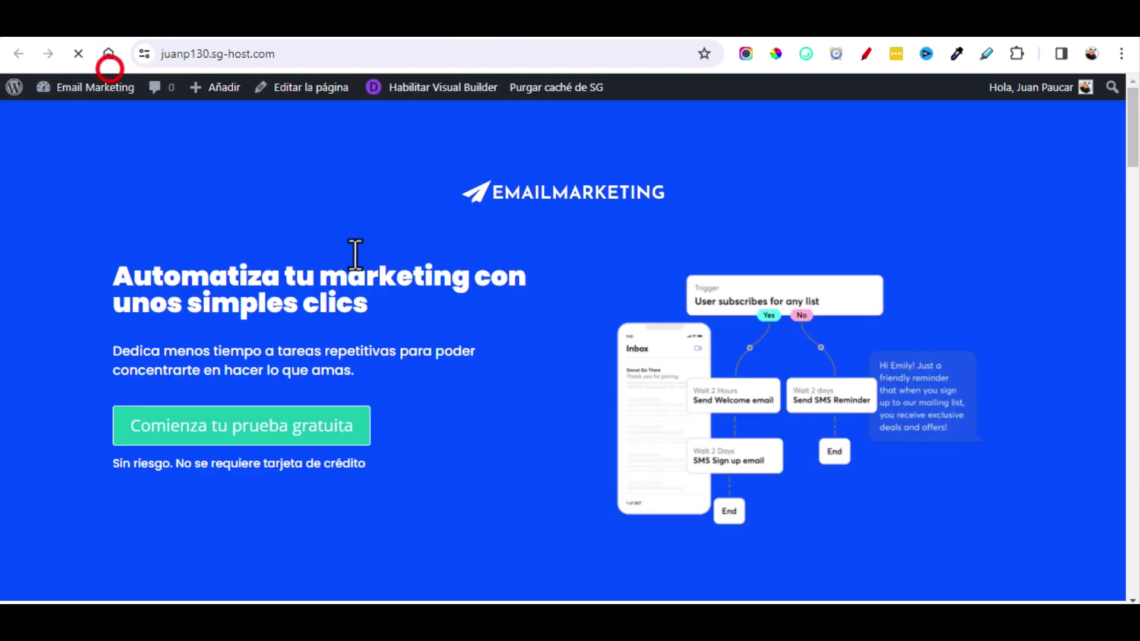
scroll(490, 315, "down", 4)
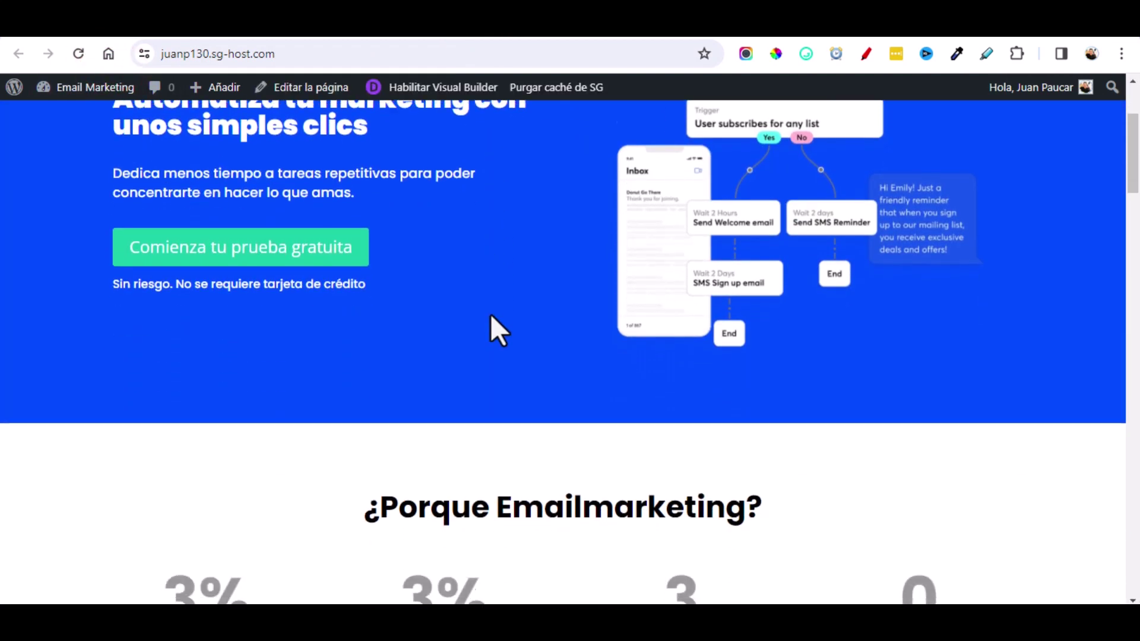
scroll(491, 318, "up", 4)
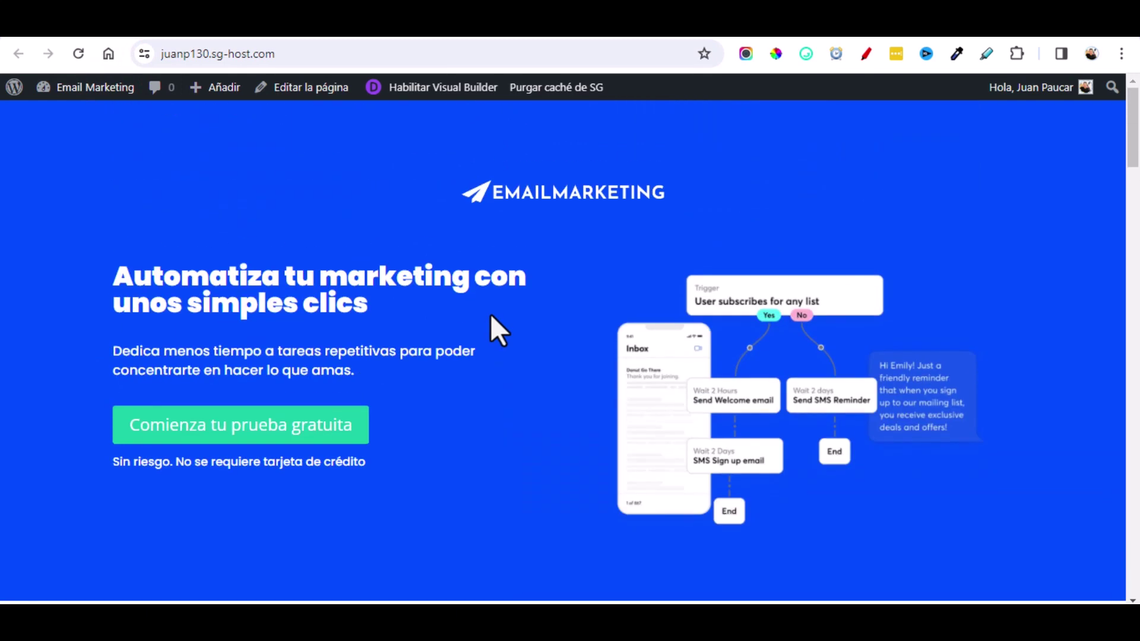
Step: Search the WordPress plugin directory for "ultimate member", then install and activate the Ultimate Member plugin
left_click(353, 33)
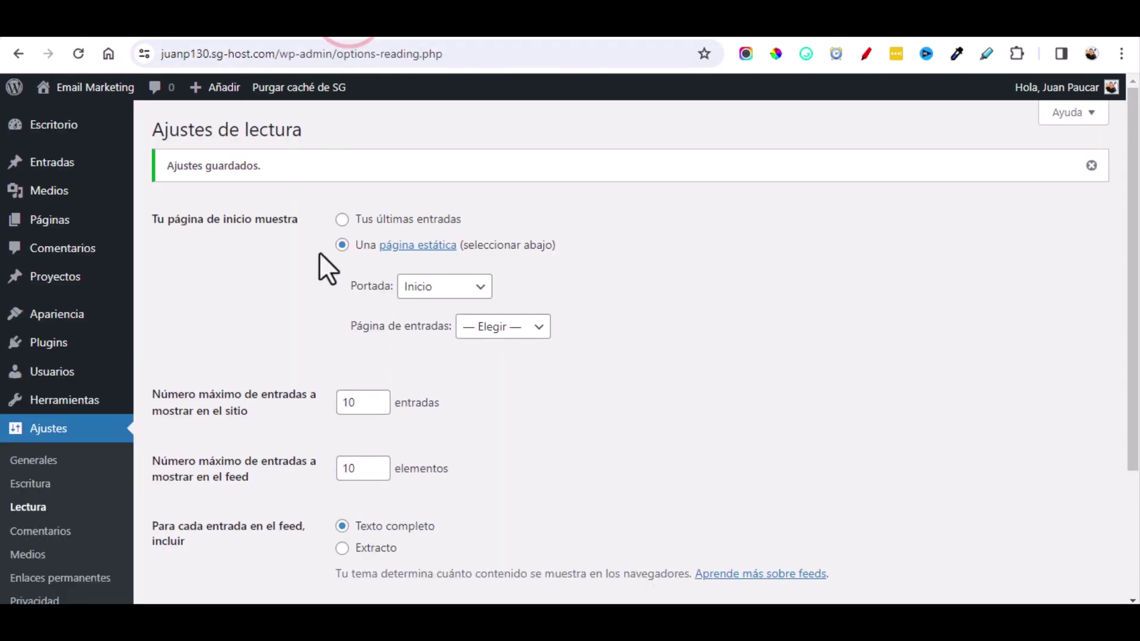
left_click(54, 341)
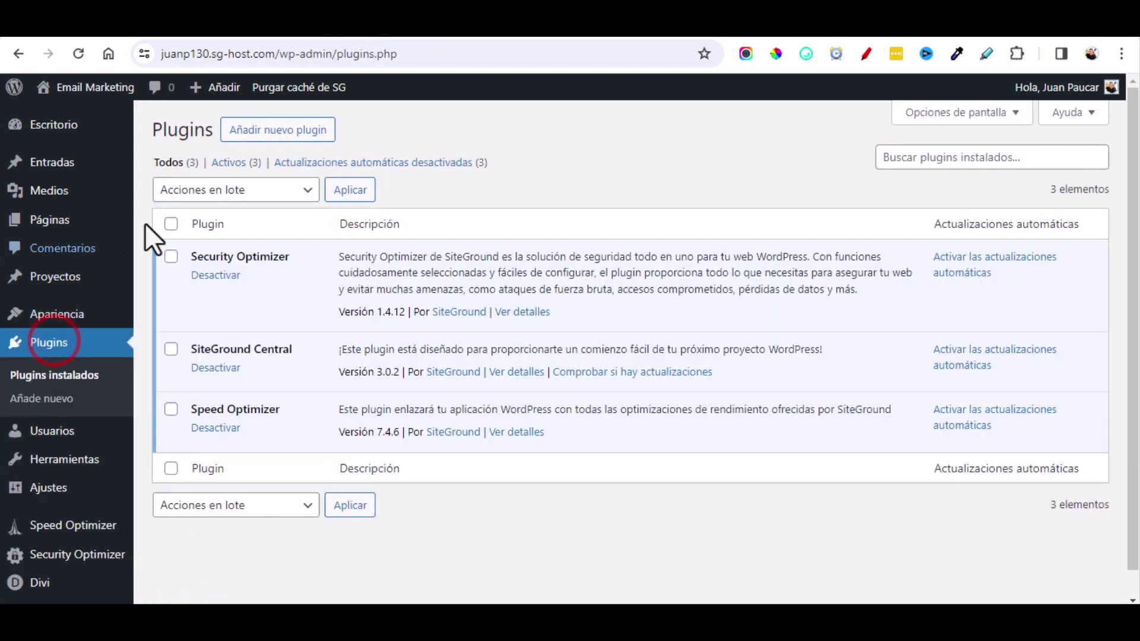
left_click(291, 128)
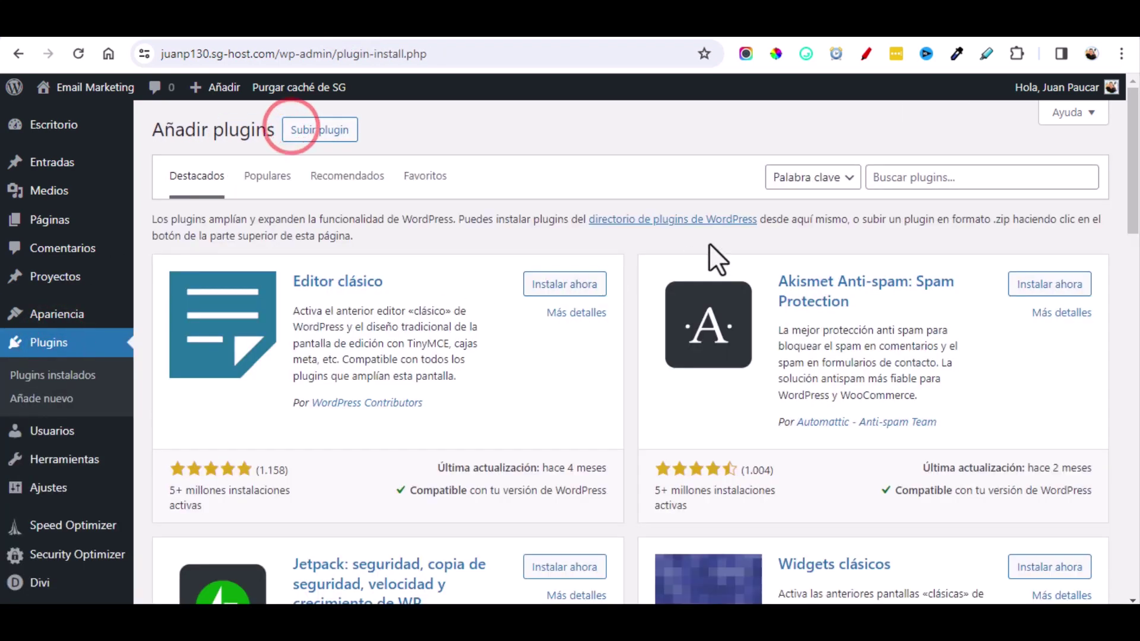
left_click(899, 181)
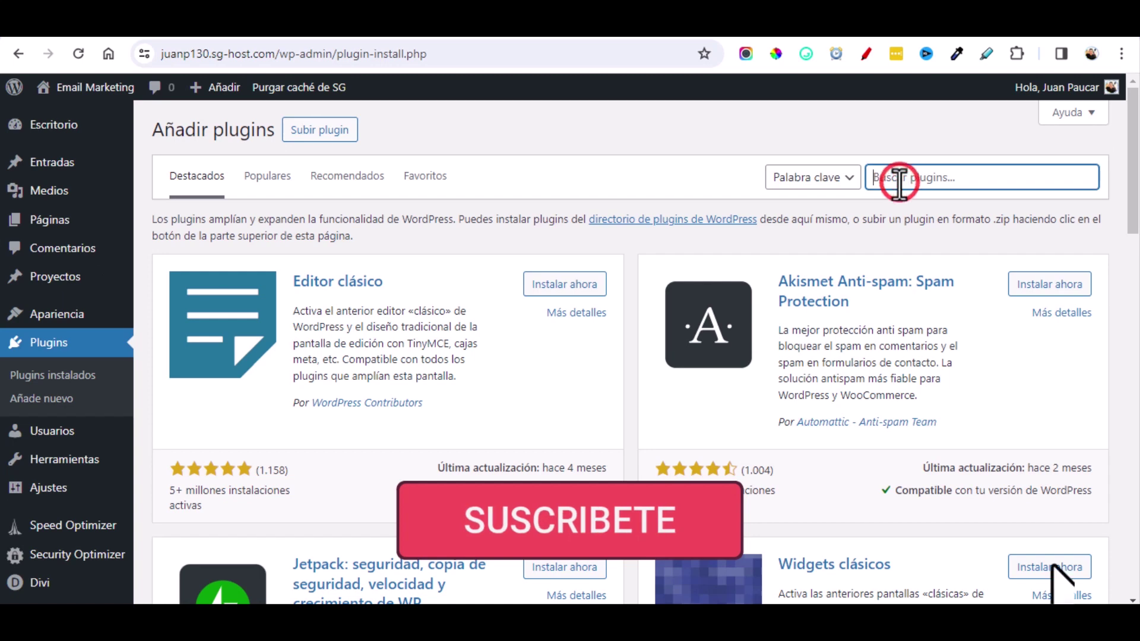
type("ultimate member")
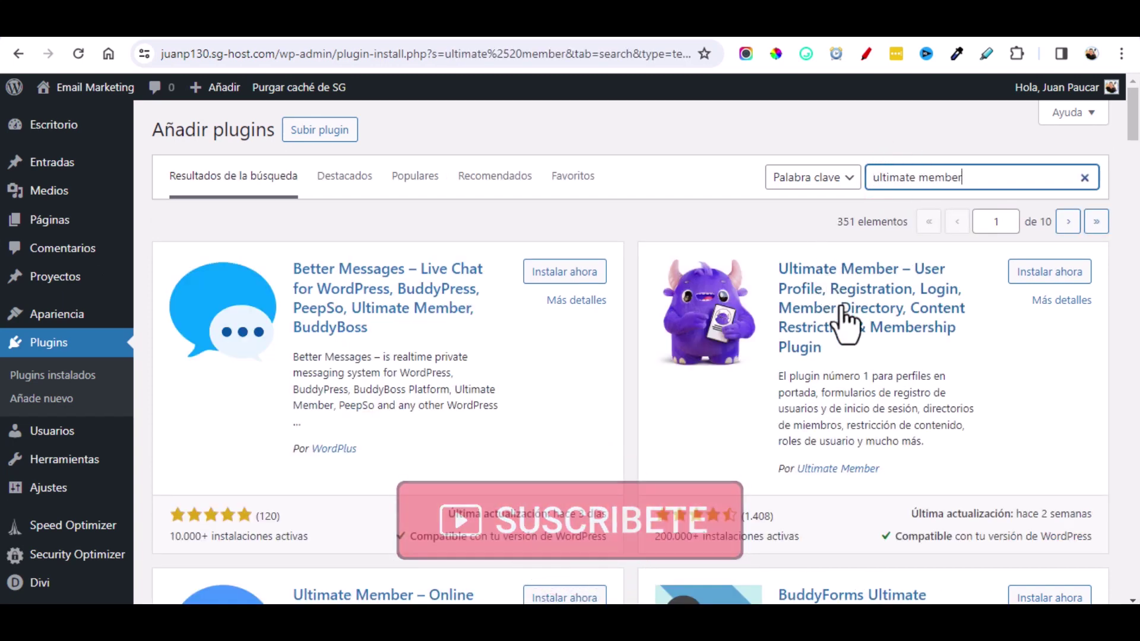
left_click(1048, 273)
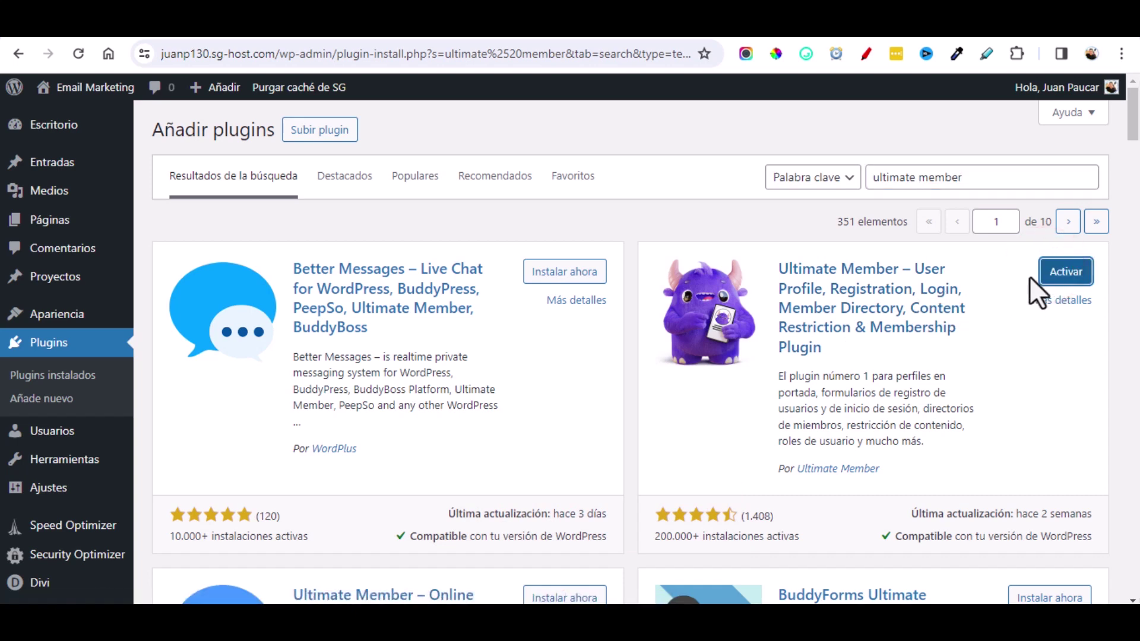
left_click(1065, 273)
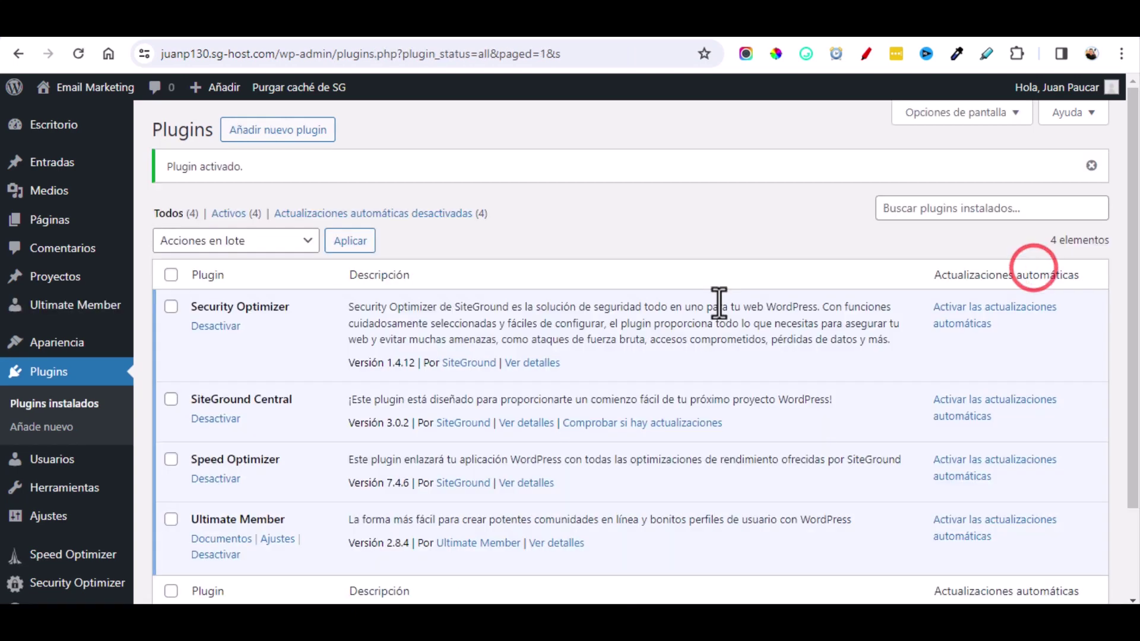
Step: Open Ultimate Member's Default Registration form for editing and examine the fields on the example registration page
mouse_move(114, 313)
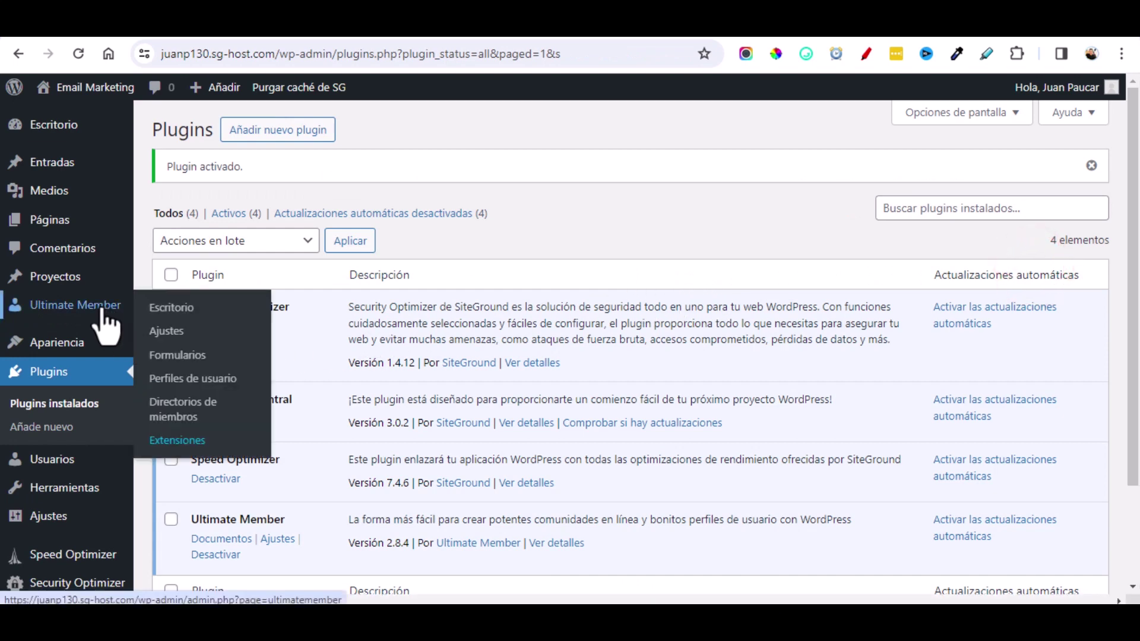
left_click(168, 356)
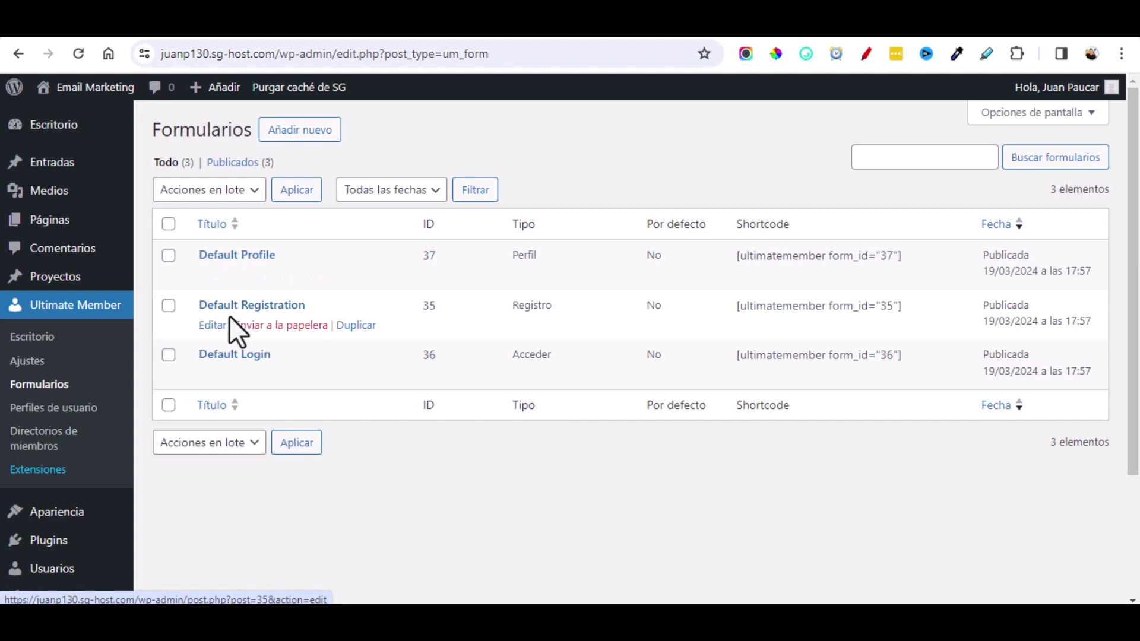
left_click(205, 327)
left_click(433, 297)
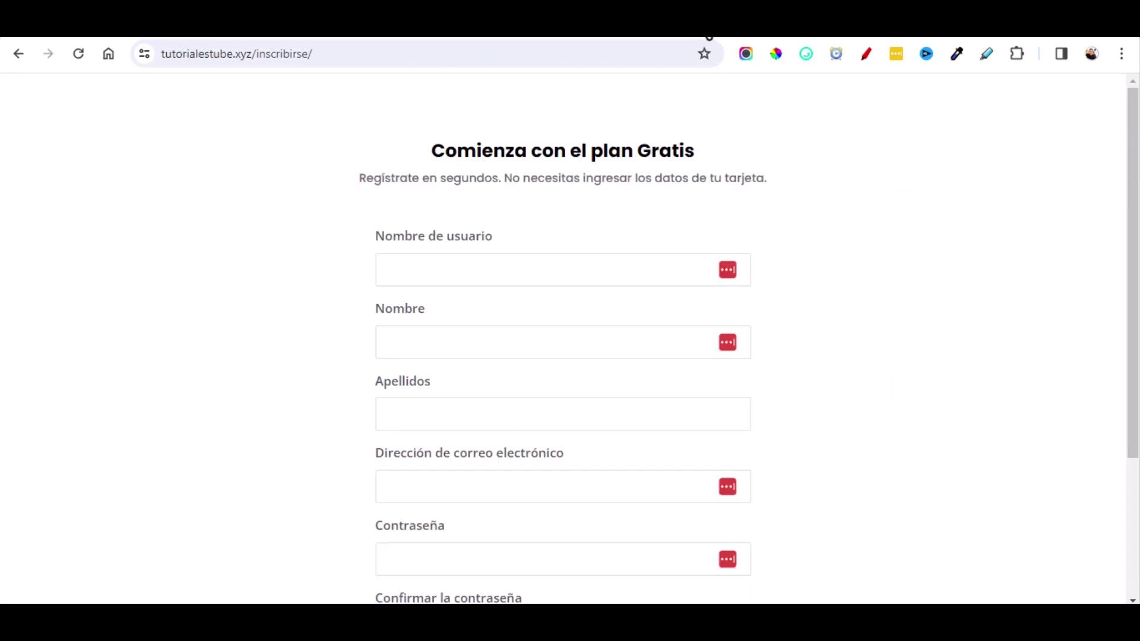
scroll(530, 233, "down", 1)
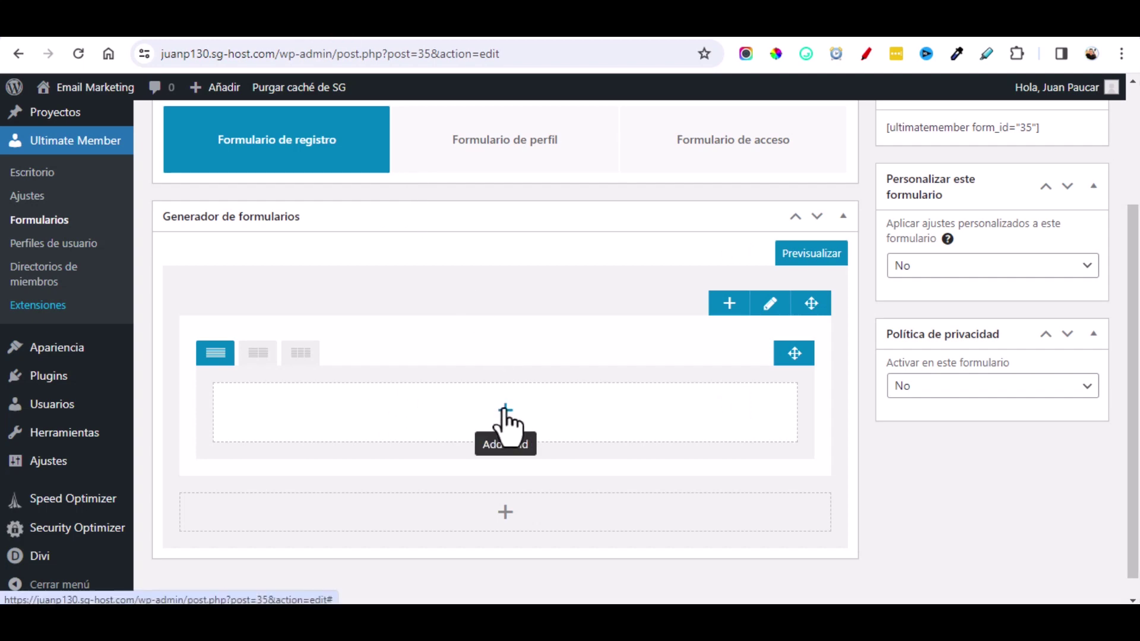
Step: Add the predefined "Nombre de usuario" field to the registration form and update it as a required field
left_click(504, 413)
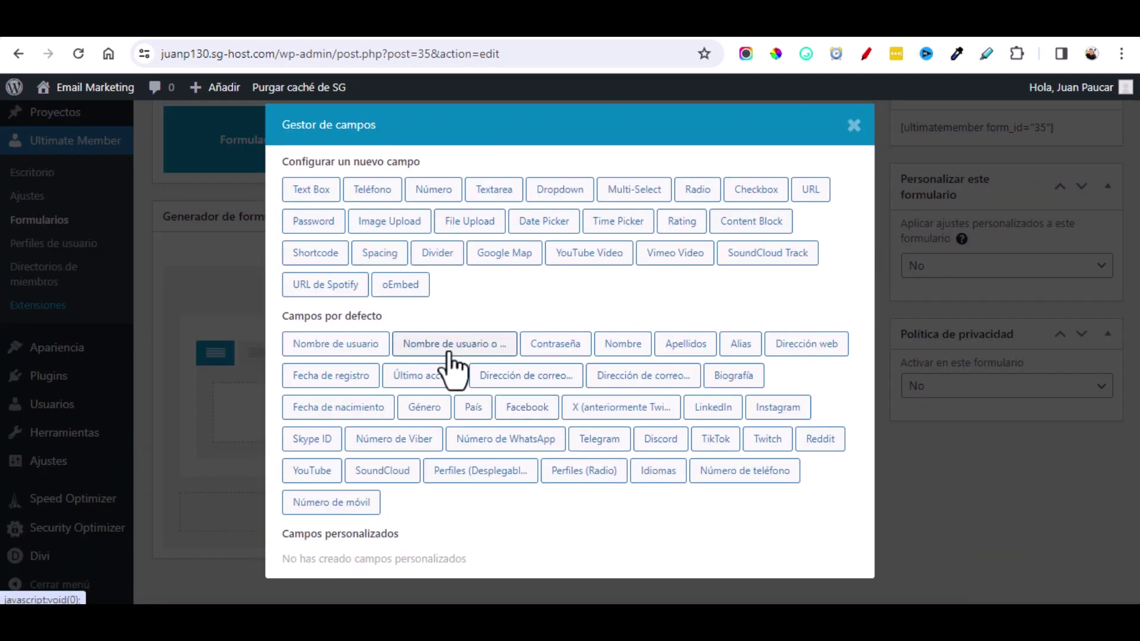
left_click(347, 343)
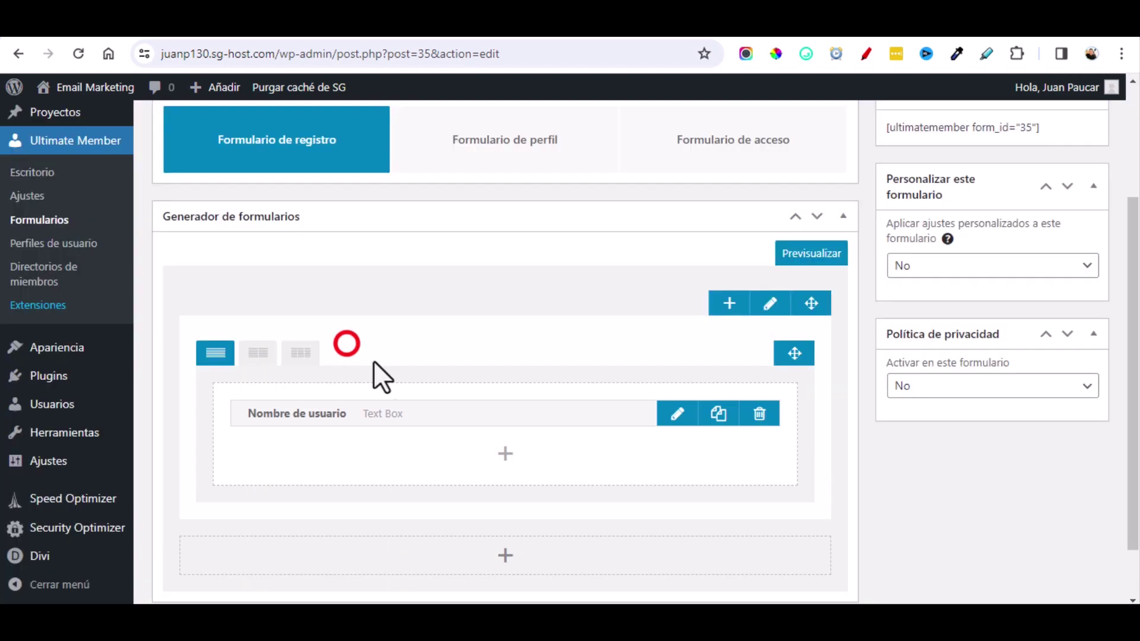
left_click(676, 416)
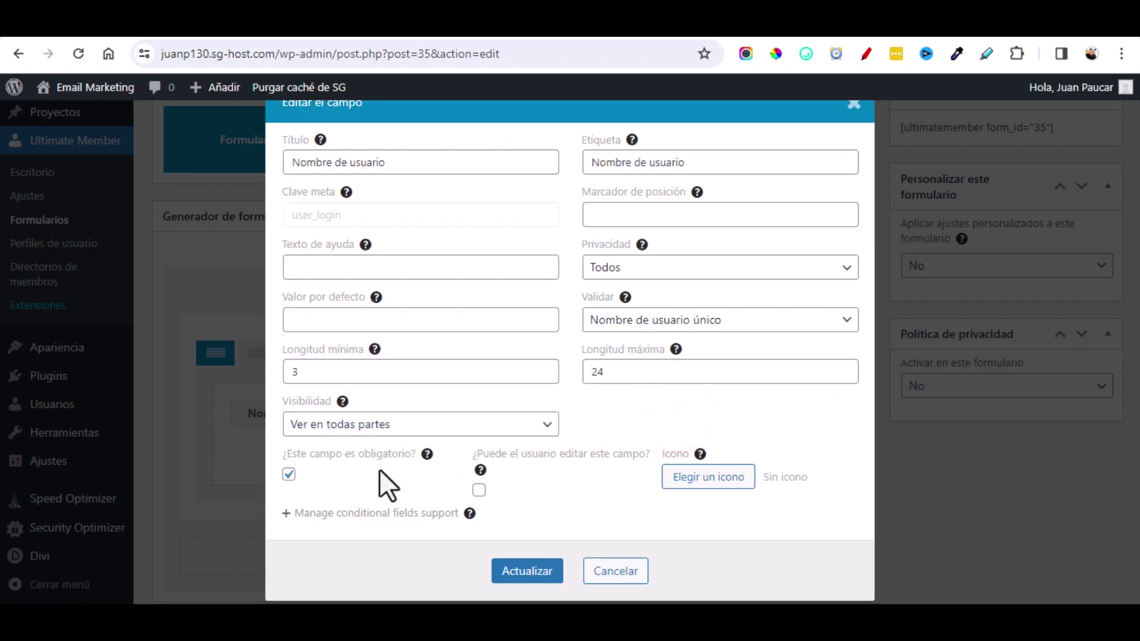
left_click(532, 570)
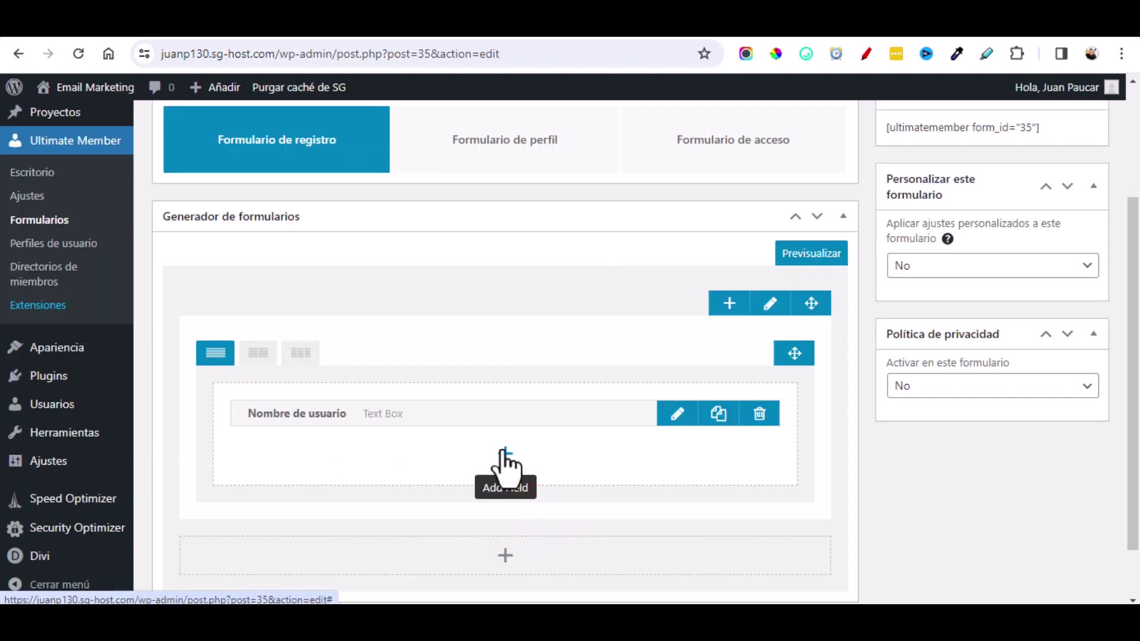
Step: Add the predefined "Nombre" field below the username field and make it required
left_click(505, 456)
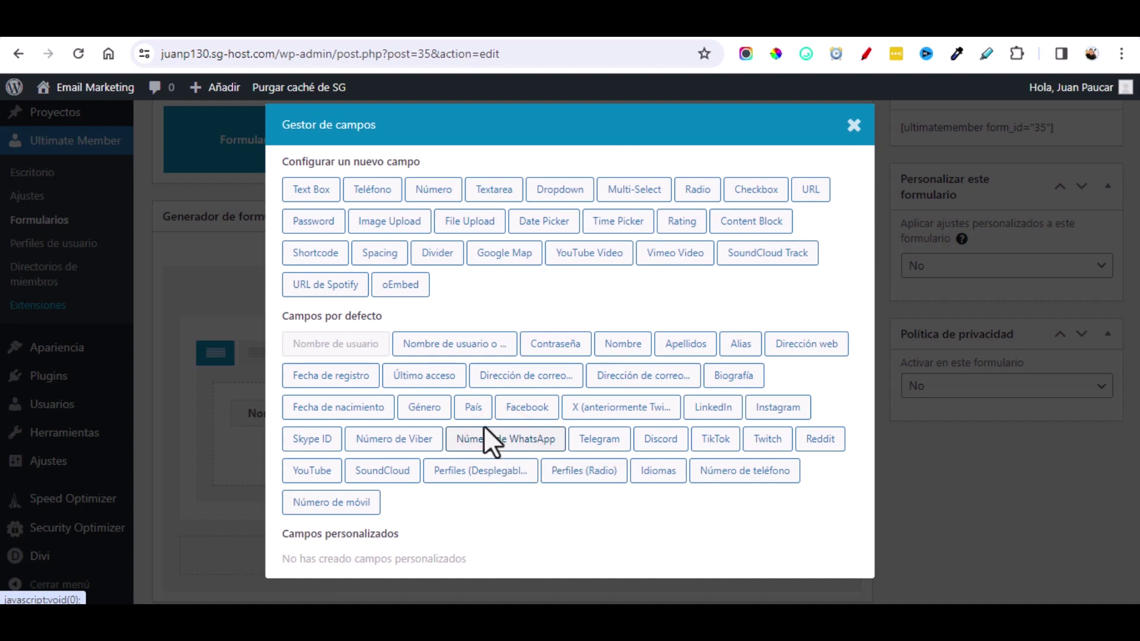
left_click(622, 344)
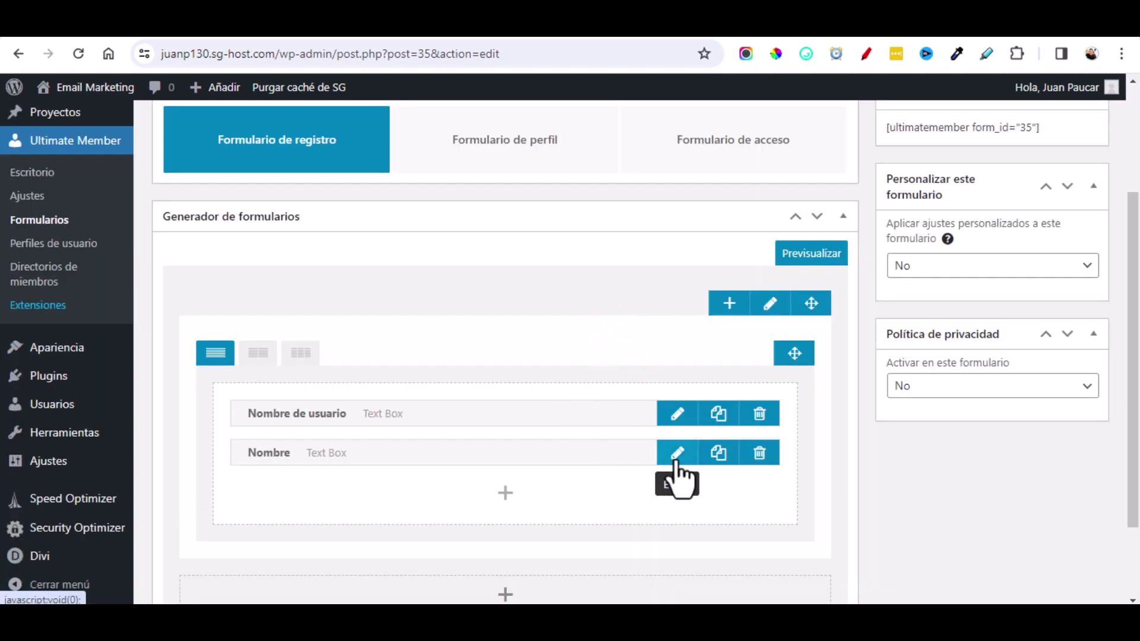
left_click(677, 456)
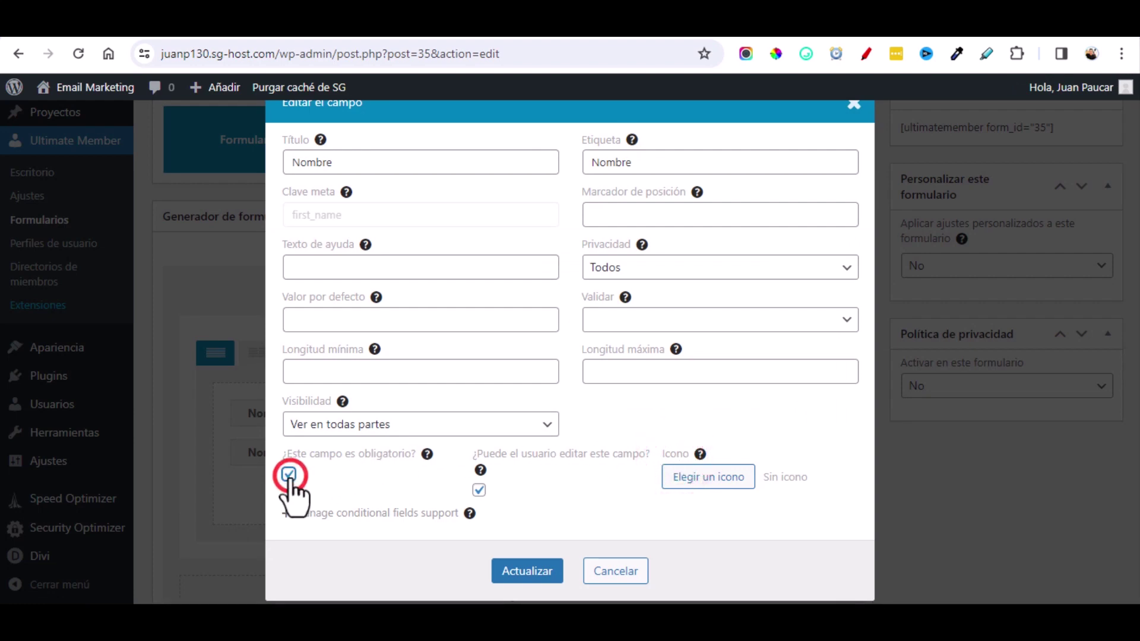
left_click(526, 573)
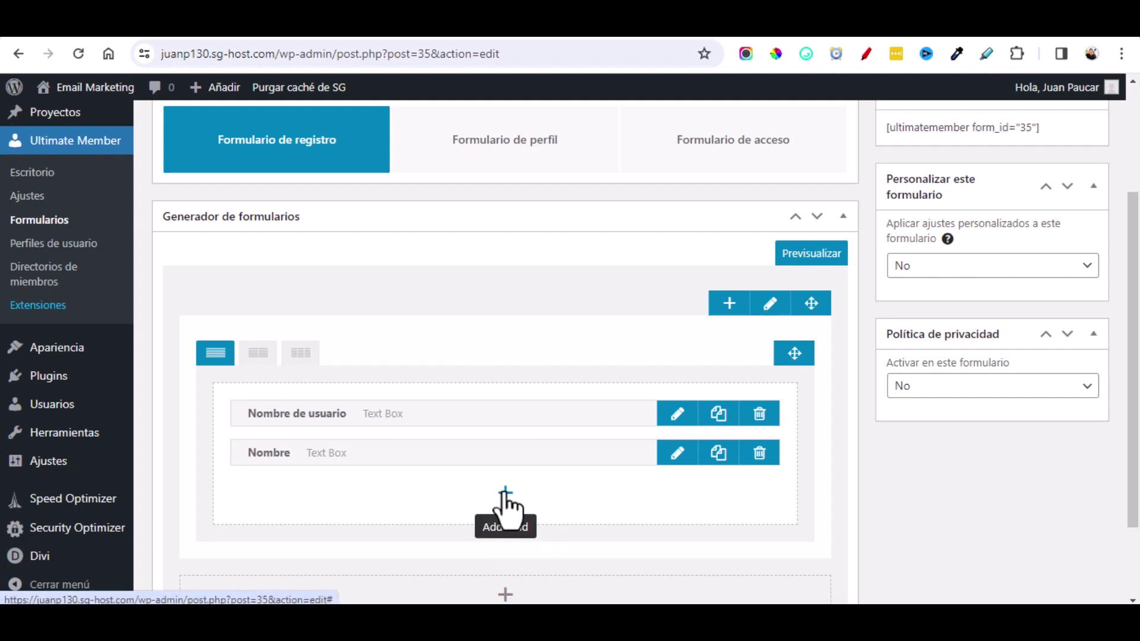
Step: Add the predefined "Apellidos" field below "Nombre" and make it required
left_click(505, 493)
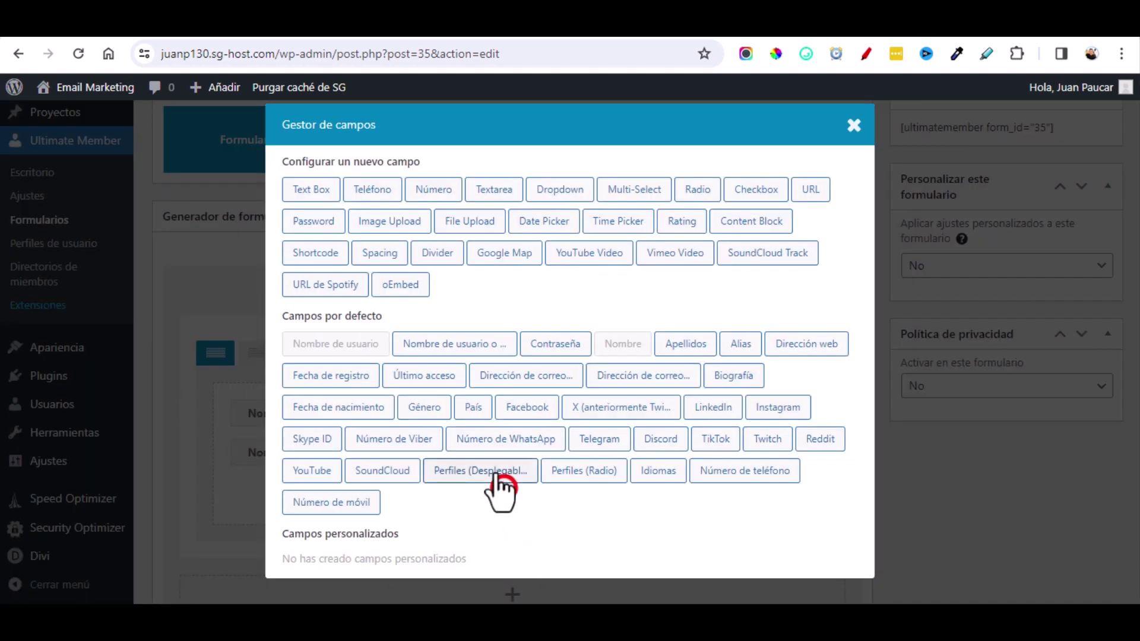
left_click(683, 349)
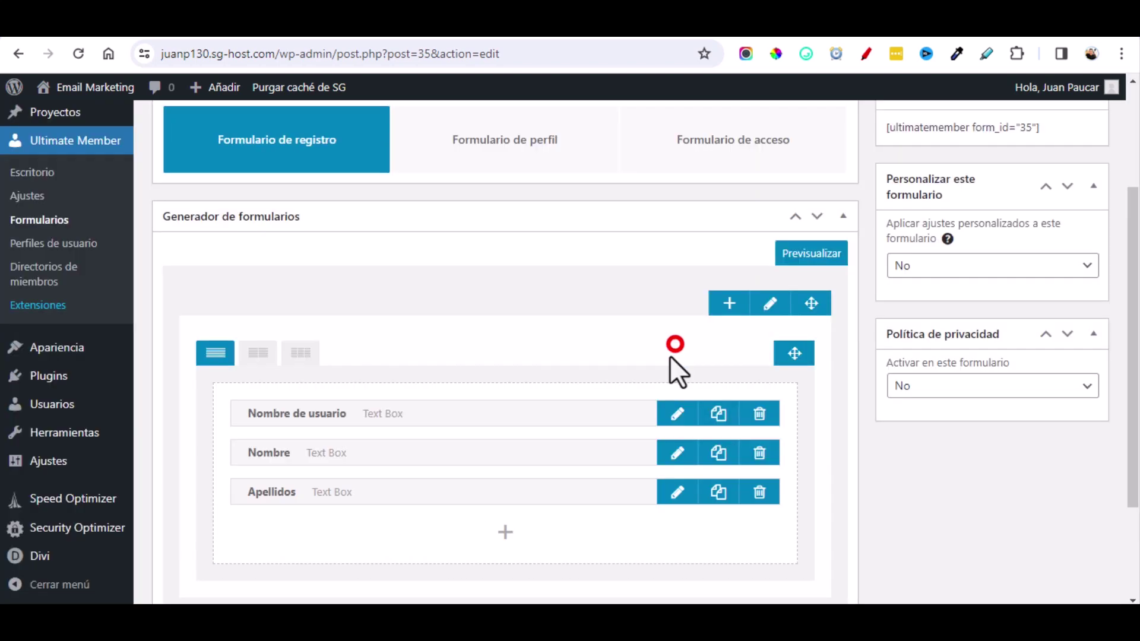
left_click(677, 495)
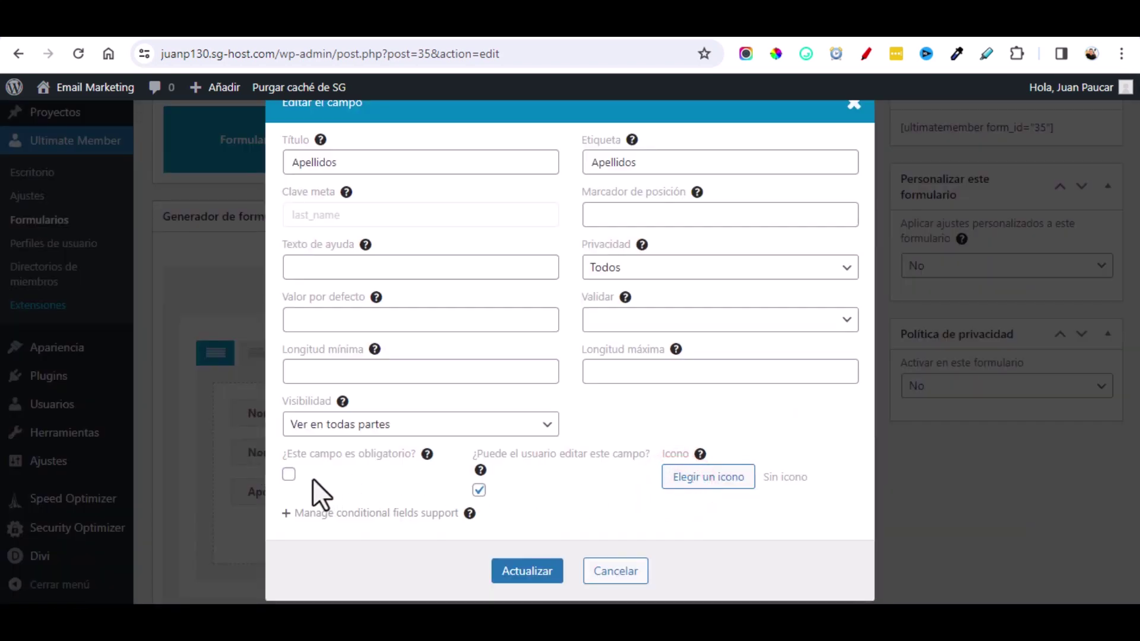
left_click(289, 475)
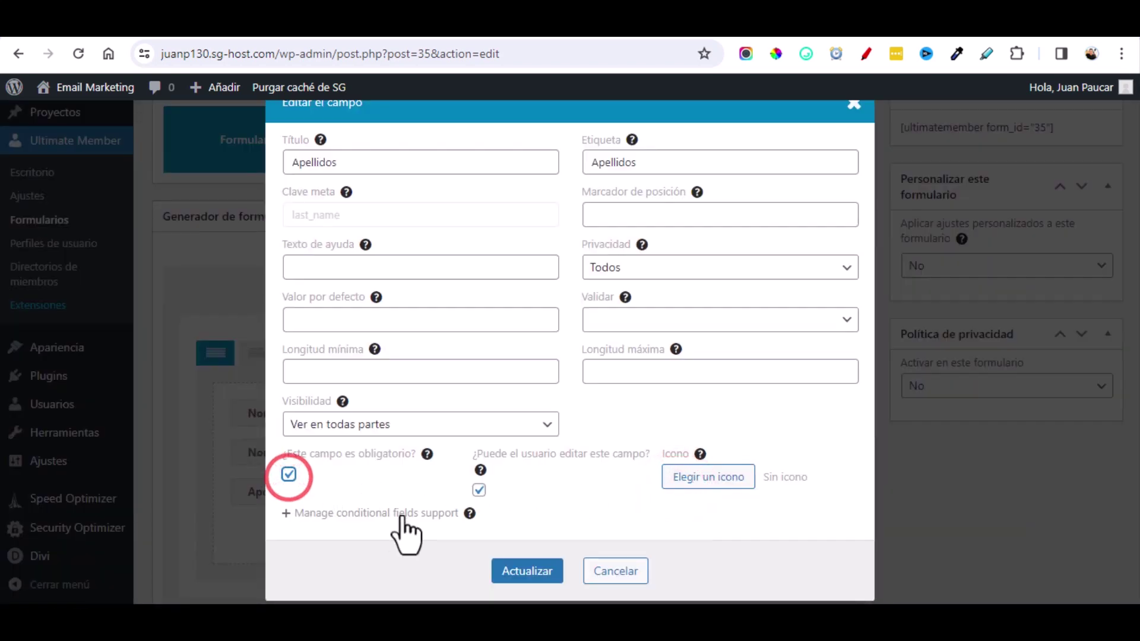
left_click(521, 571)
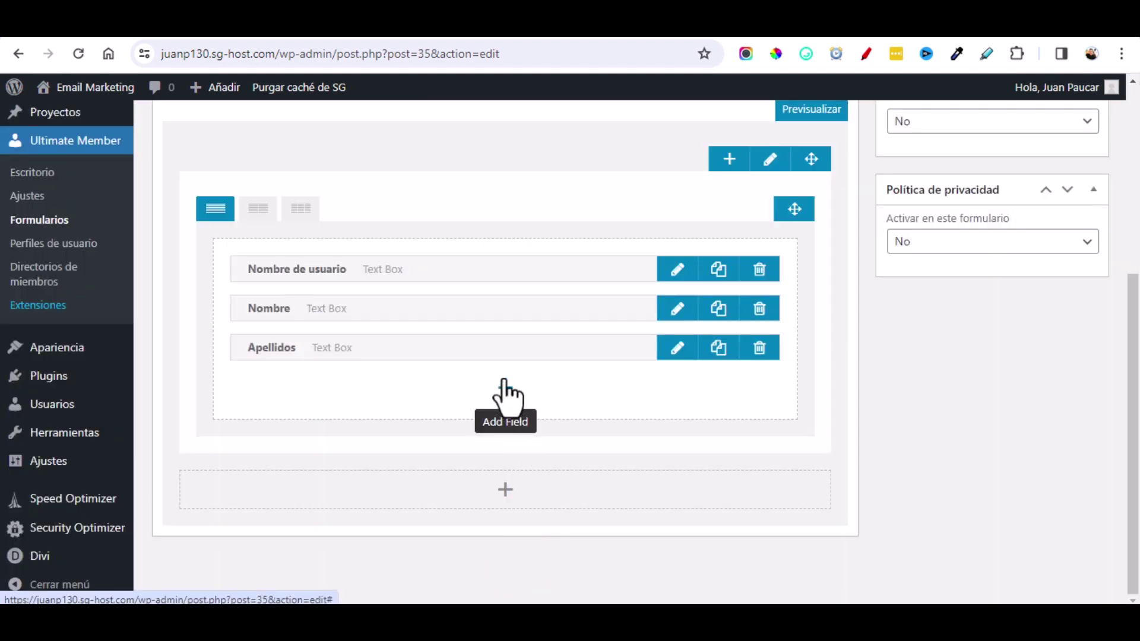
Step: Add the predefined "Dirección de correo electrónico" field below "Apellidos" and make it required
left_click(506, 391)
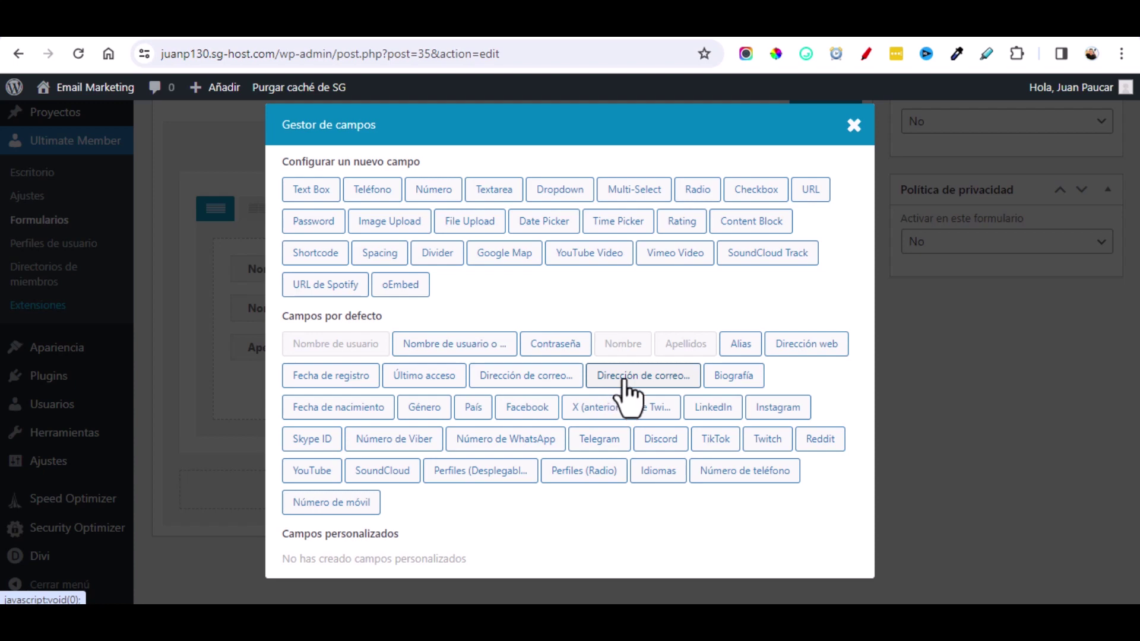
left_click(528, 385)
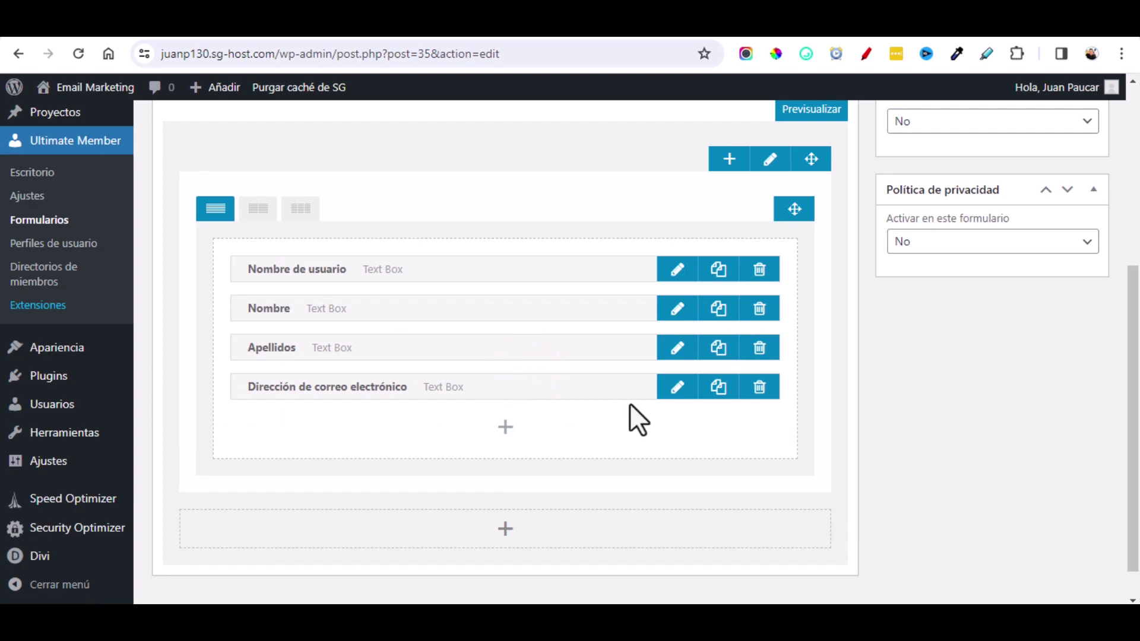
left_click(675, 390)
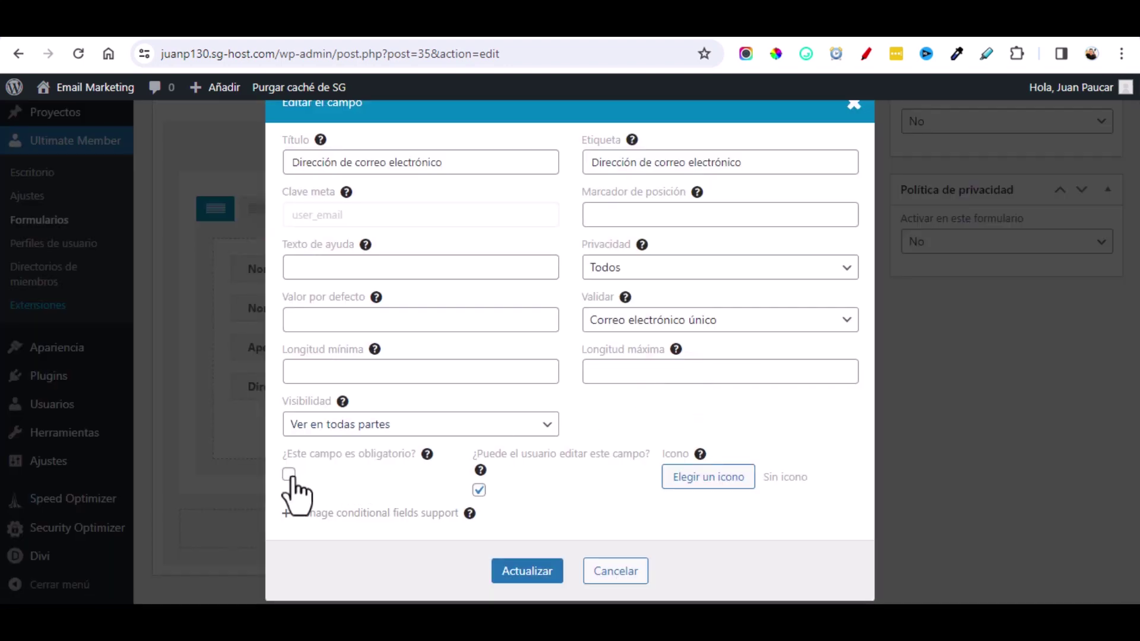
left_click(518, 570)
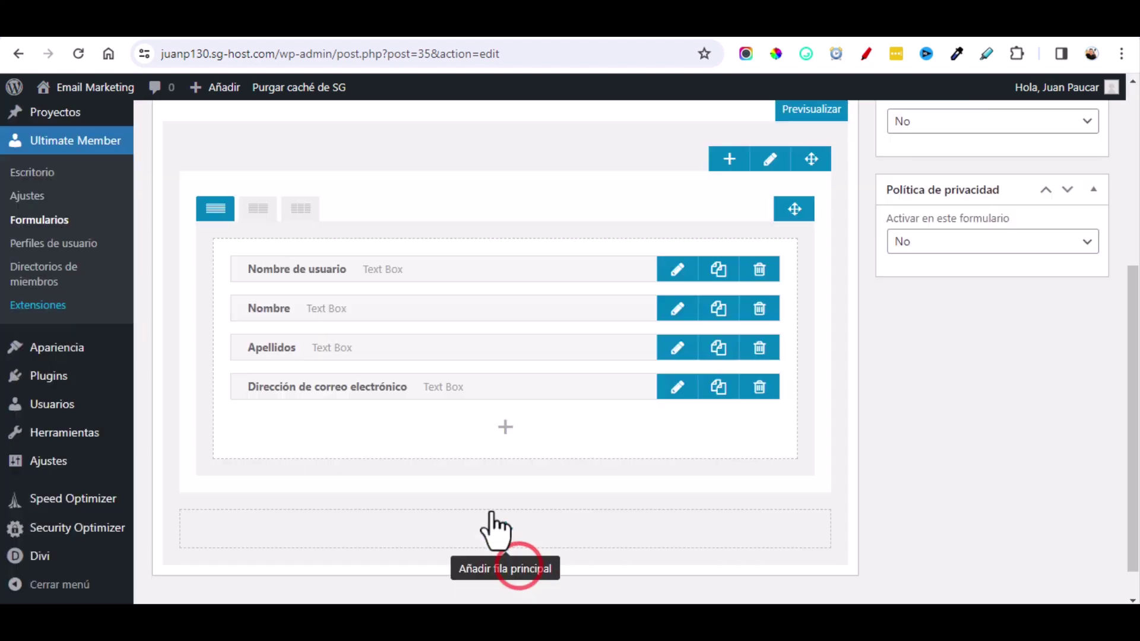
Step: Add the predefined "Contraseña" field below the e-mail field and update it as required with a password confirmation field
left_click(505, 426)
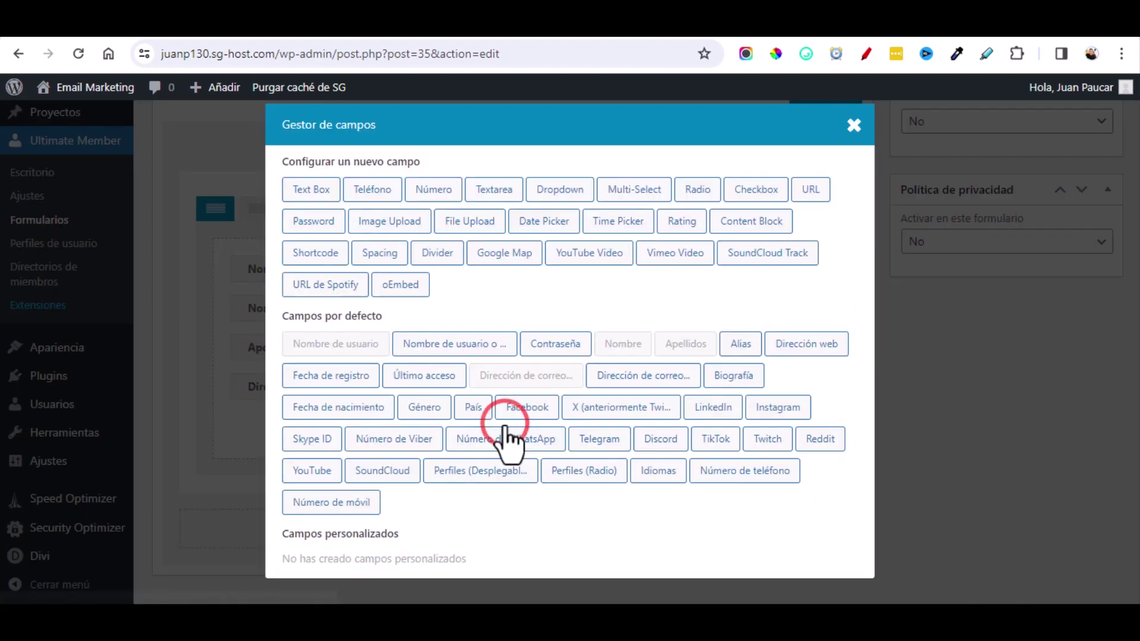
left_click(552, 349)
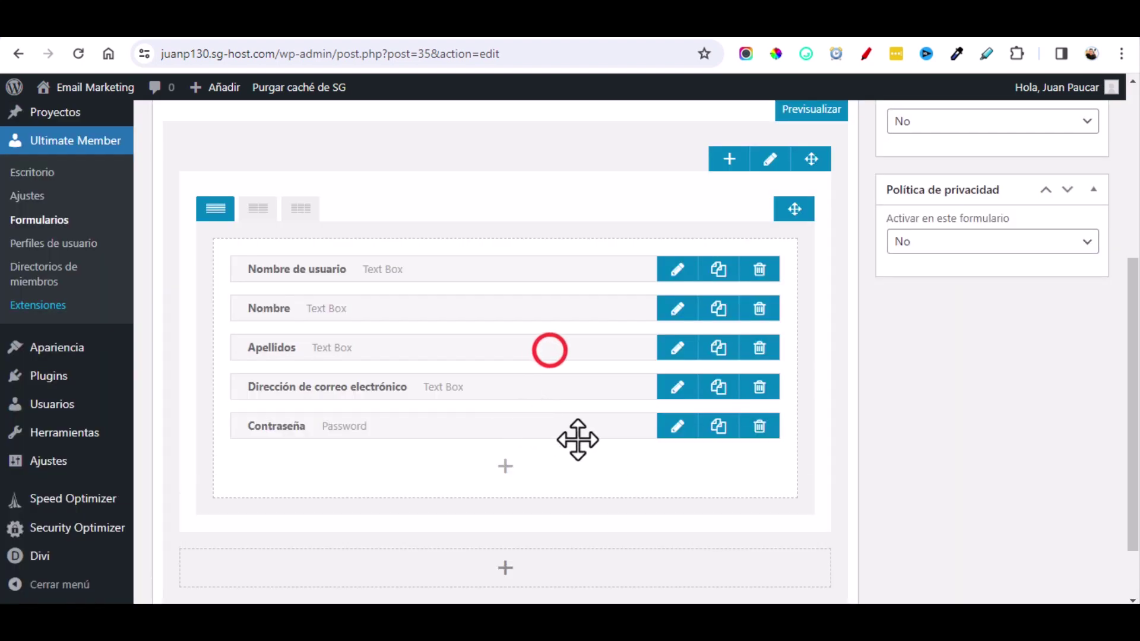
left_click(677, 431)
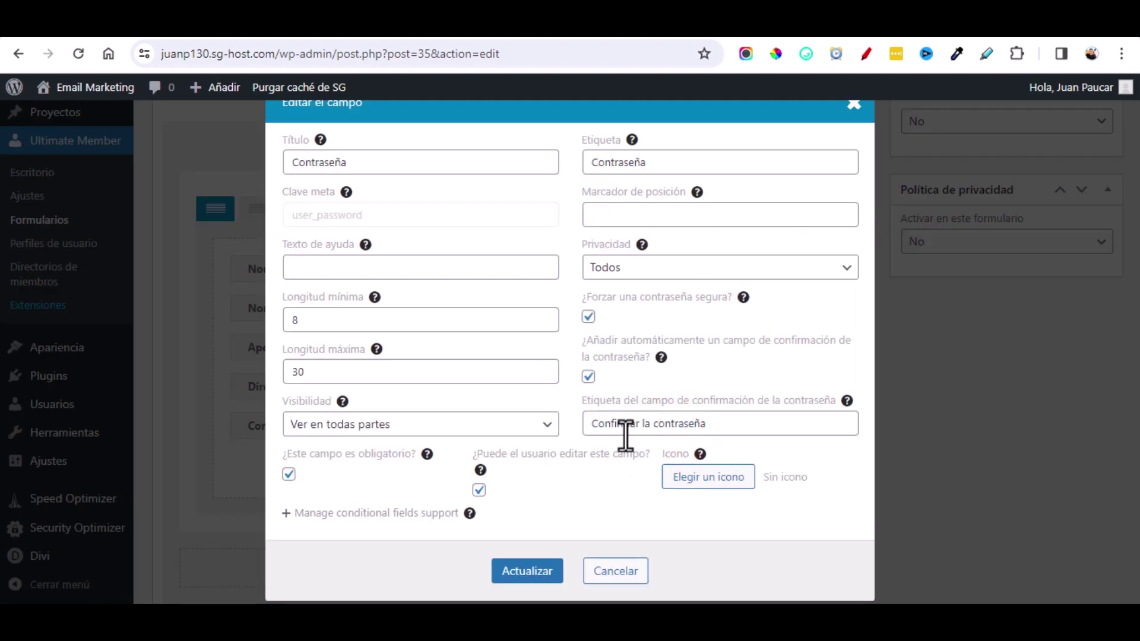
left_click(523, 571)
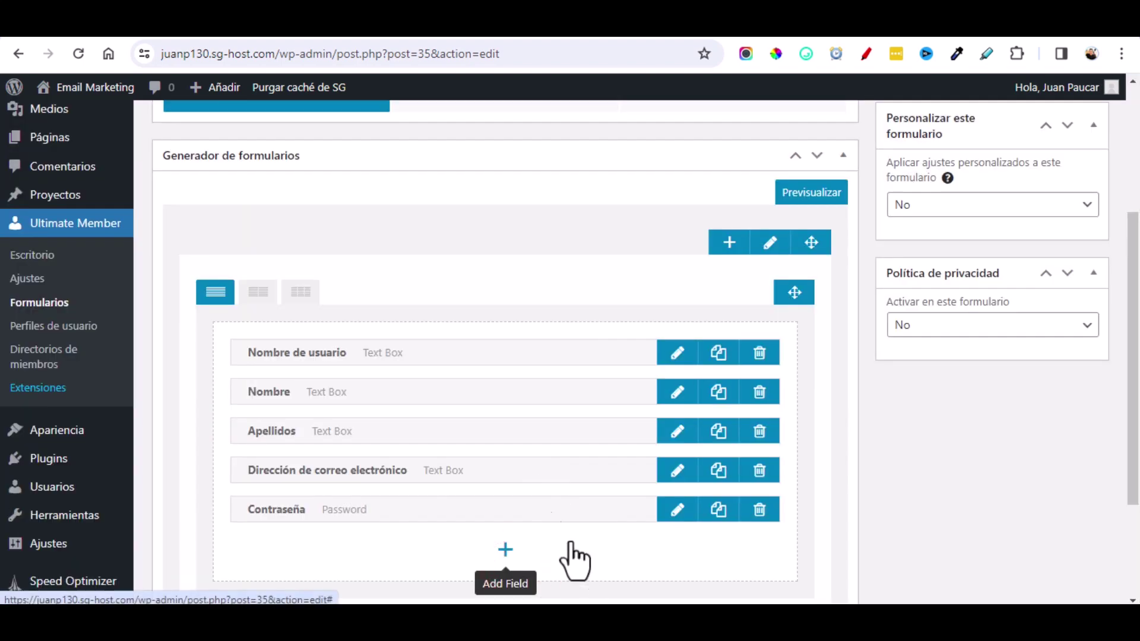
Step: Preview the registration form and check its fields and buttons from the username down to the password confirmation
scroll(503, 359, "down", 2)
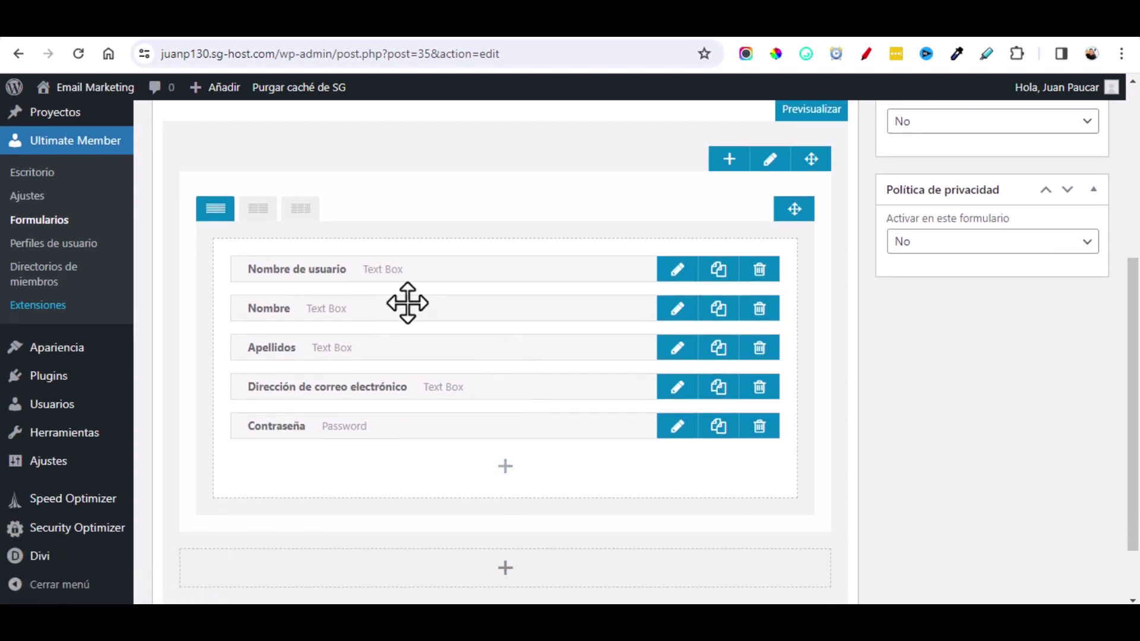
scroll(587, 344, "up", 2)
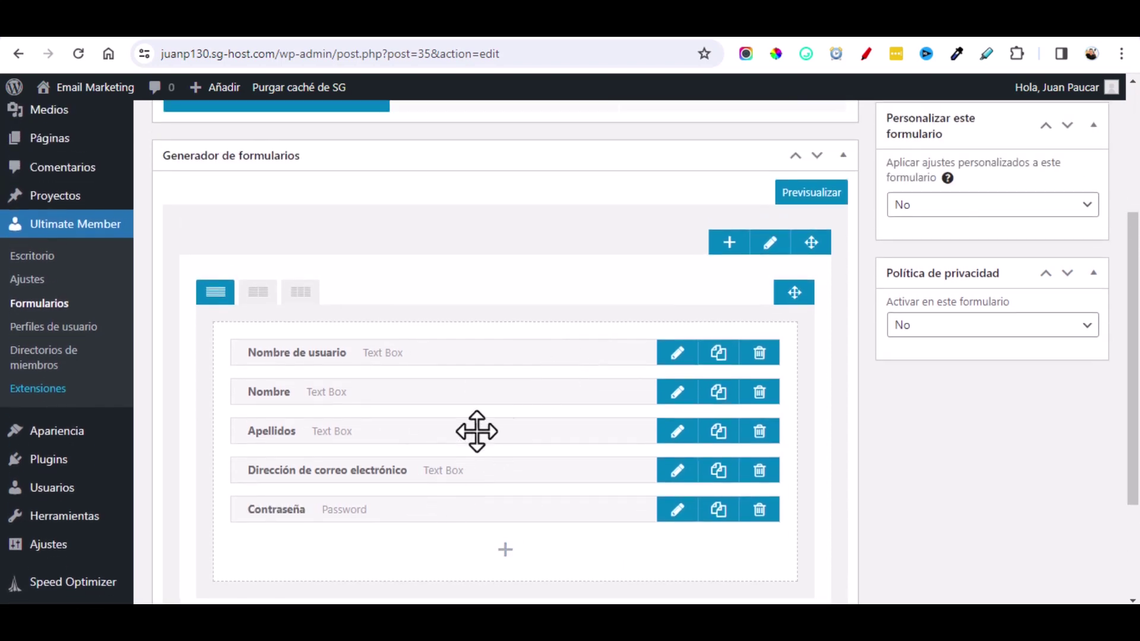
left_click(811, 196)
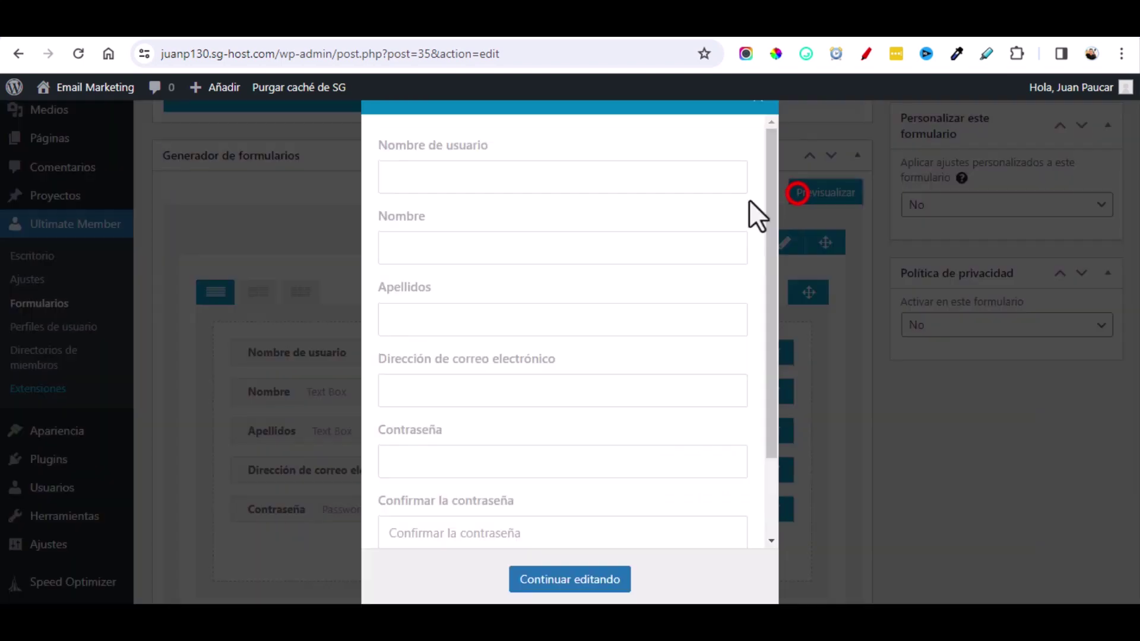
scroll(665, 184, "down", 2)
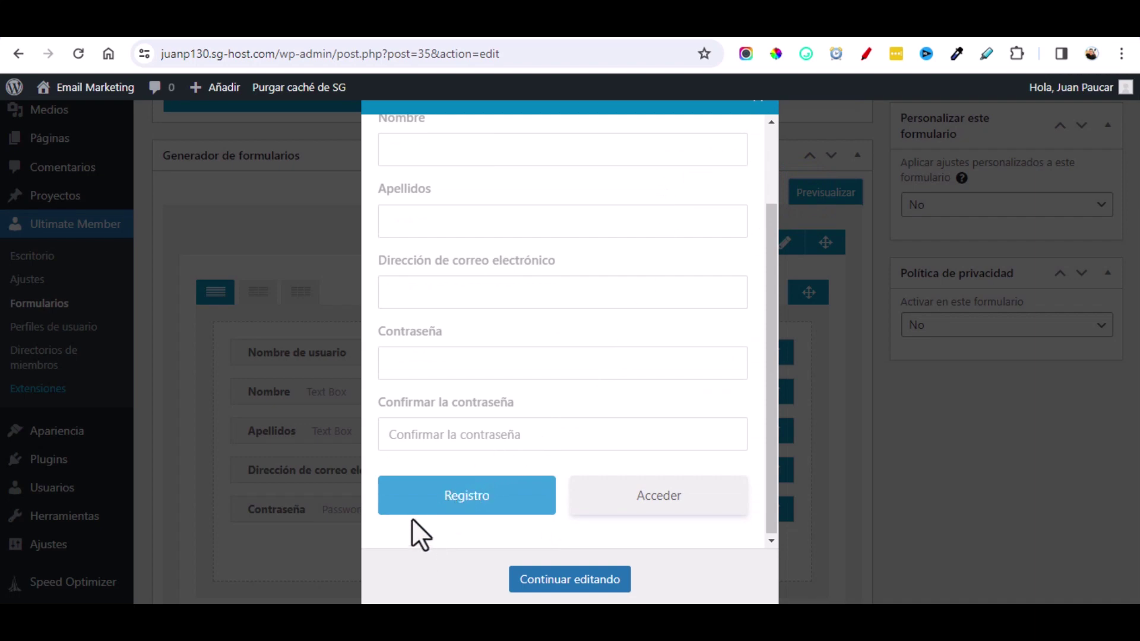
scroll(651, 428, "up", 2)
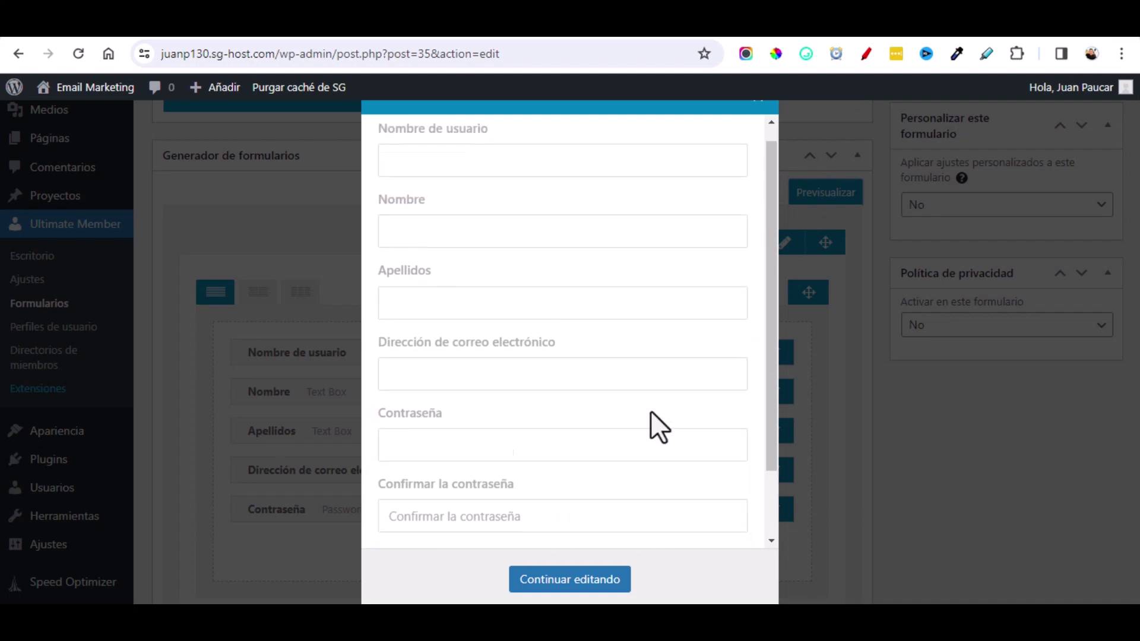
left_click(758, 104)
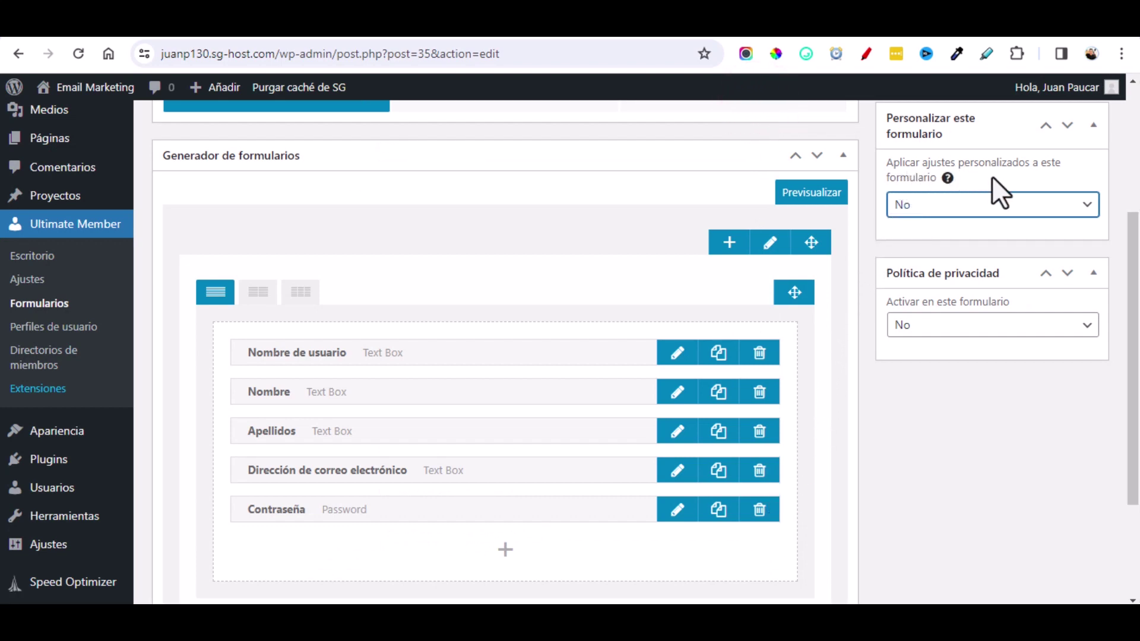
Step: Set custom settings for this form to "Sí" and replace the main button's text to match the example sign-up page
left_click(1025, 204)
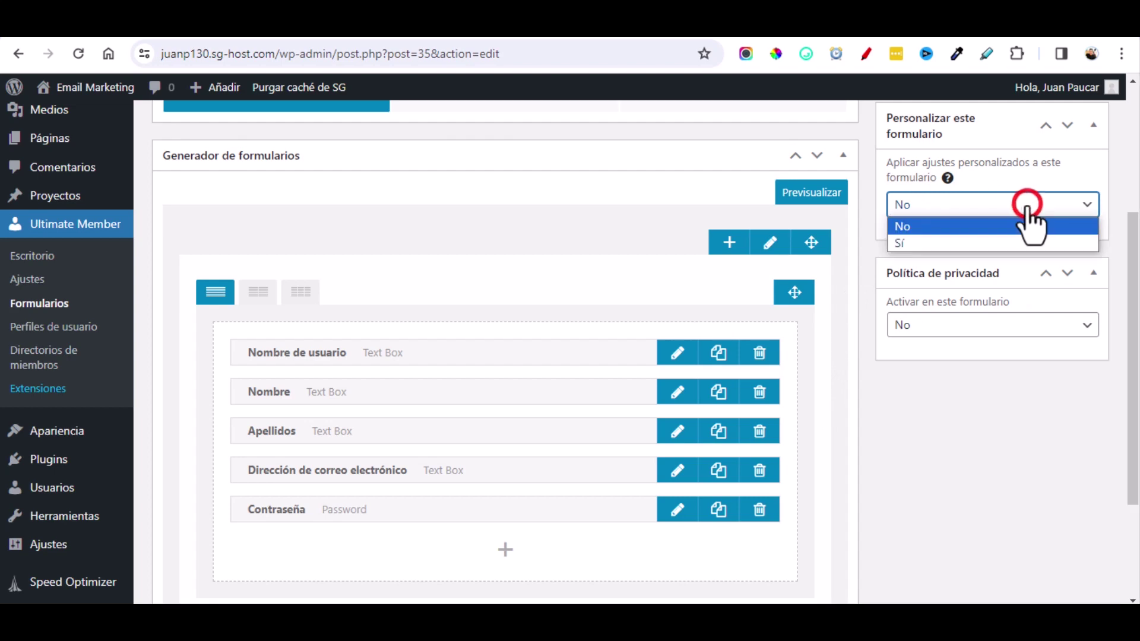
left_click(937, 243)
scroll(949, 364, "down", 2)
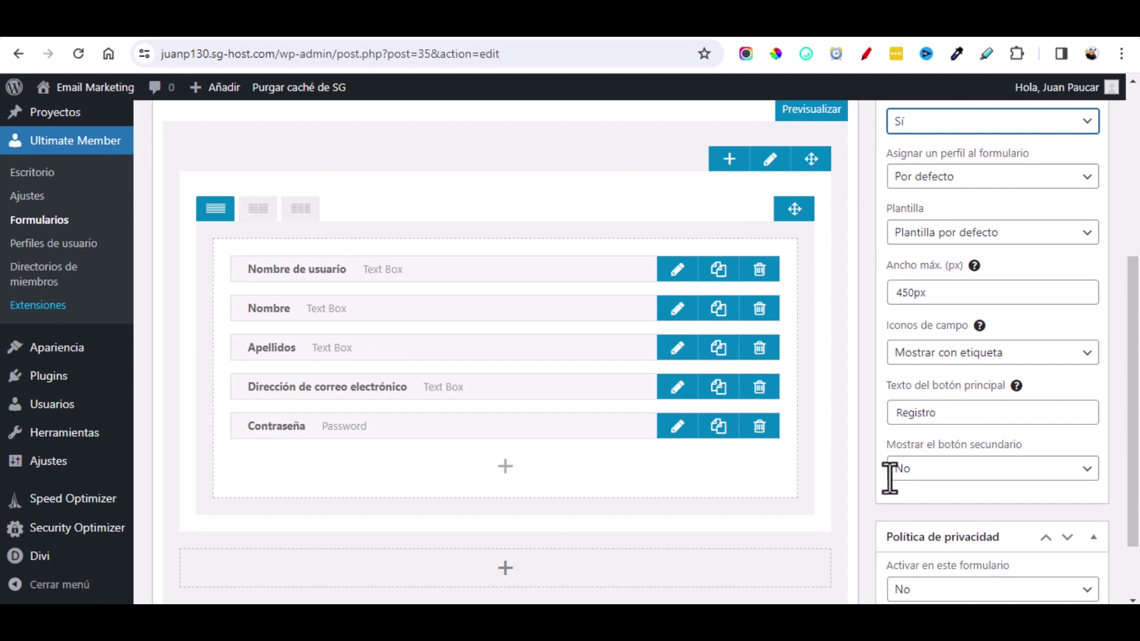
left_click(742, 36)
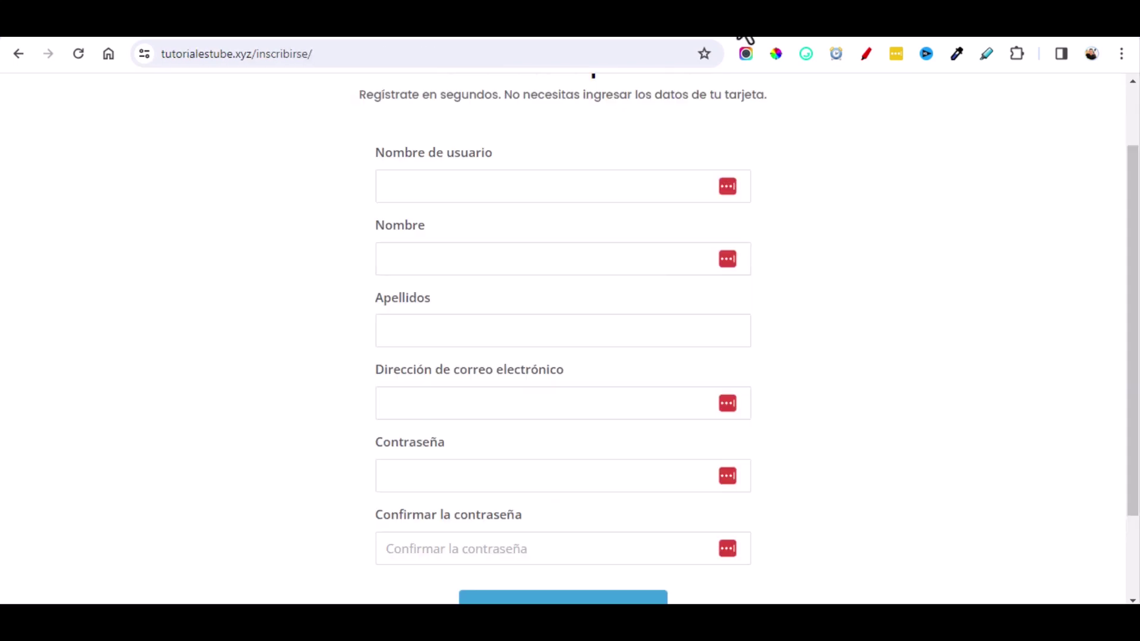
scroll(550, 415, "down", 2)
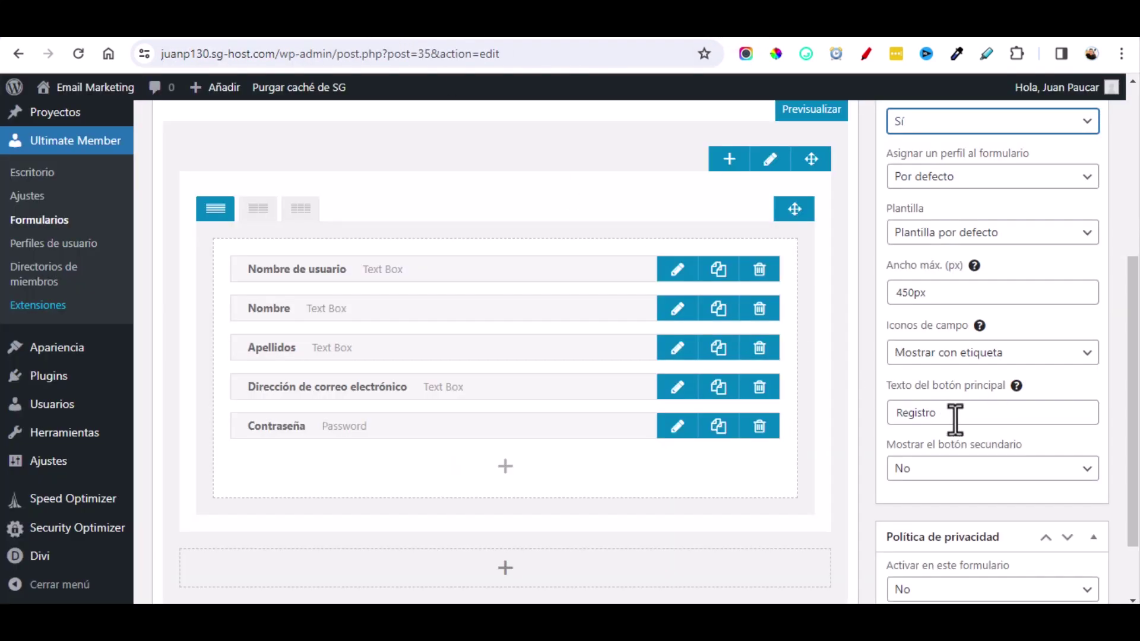
left_click(948, 418)
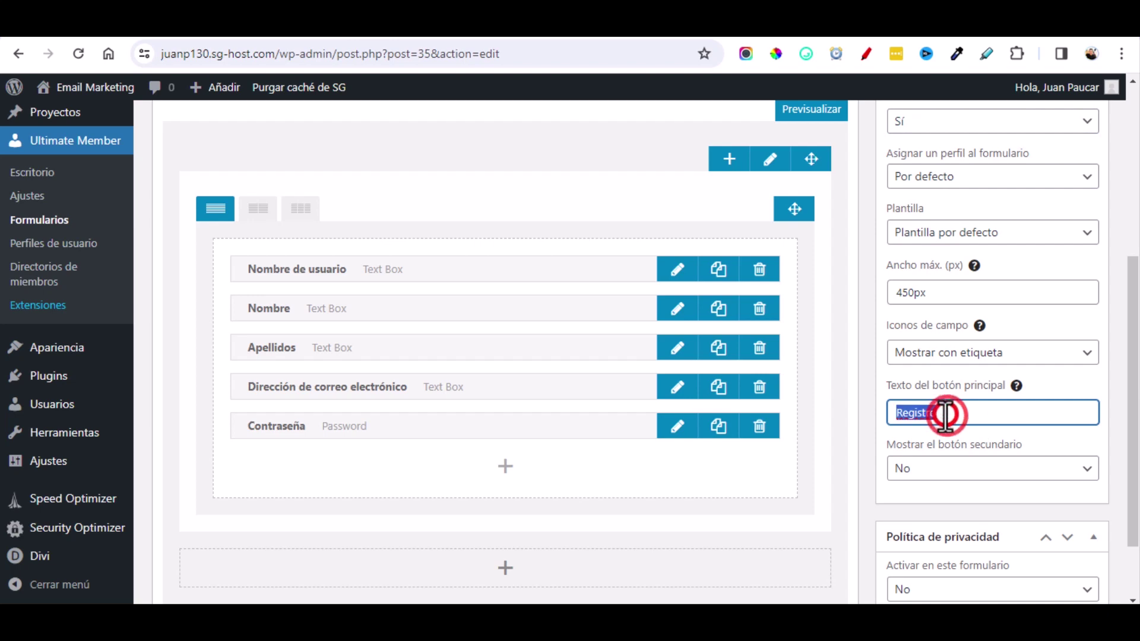
key("BackSpace")
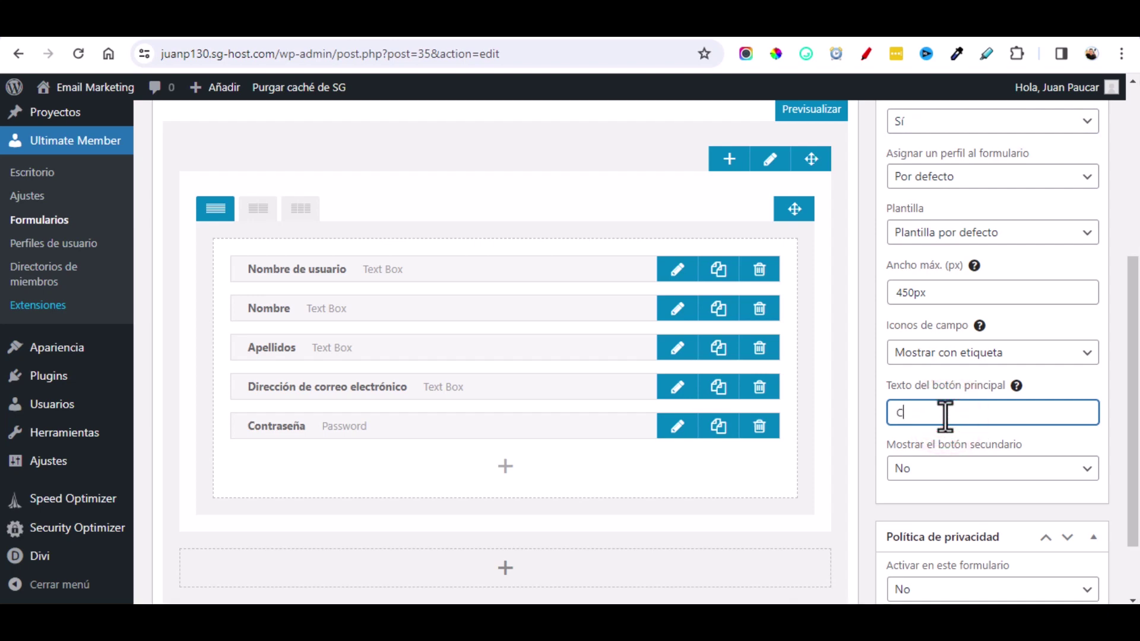
Step: Update the registration form and copy its shortcode [ultimatemember form_id="35"]
scroll(877, 369, "up", 4)
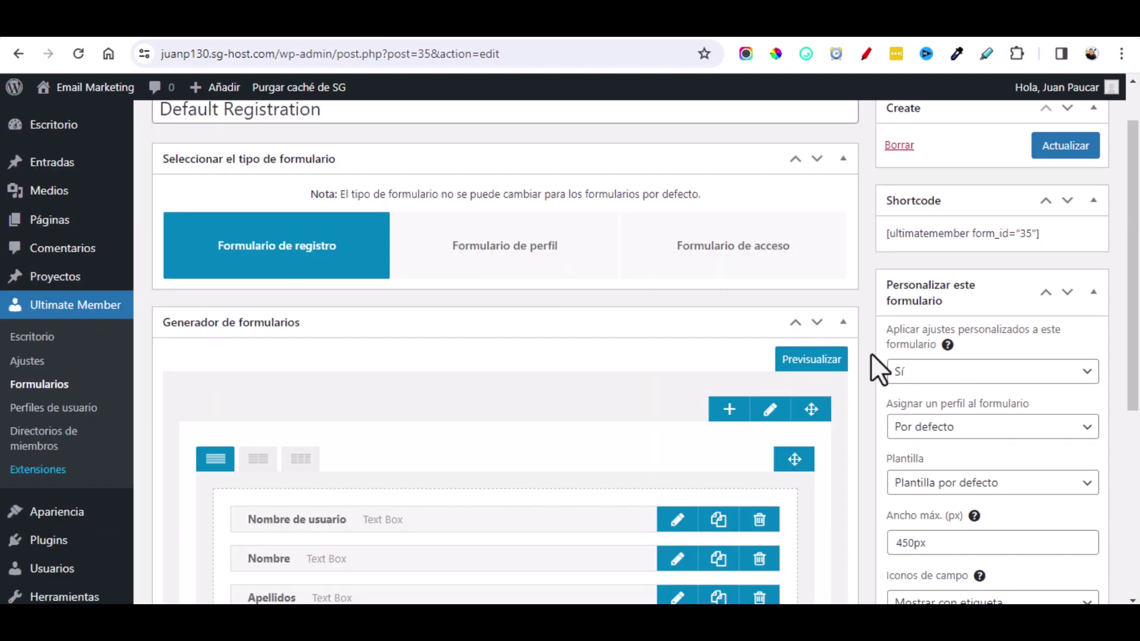
left_click(1047, 151)
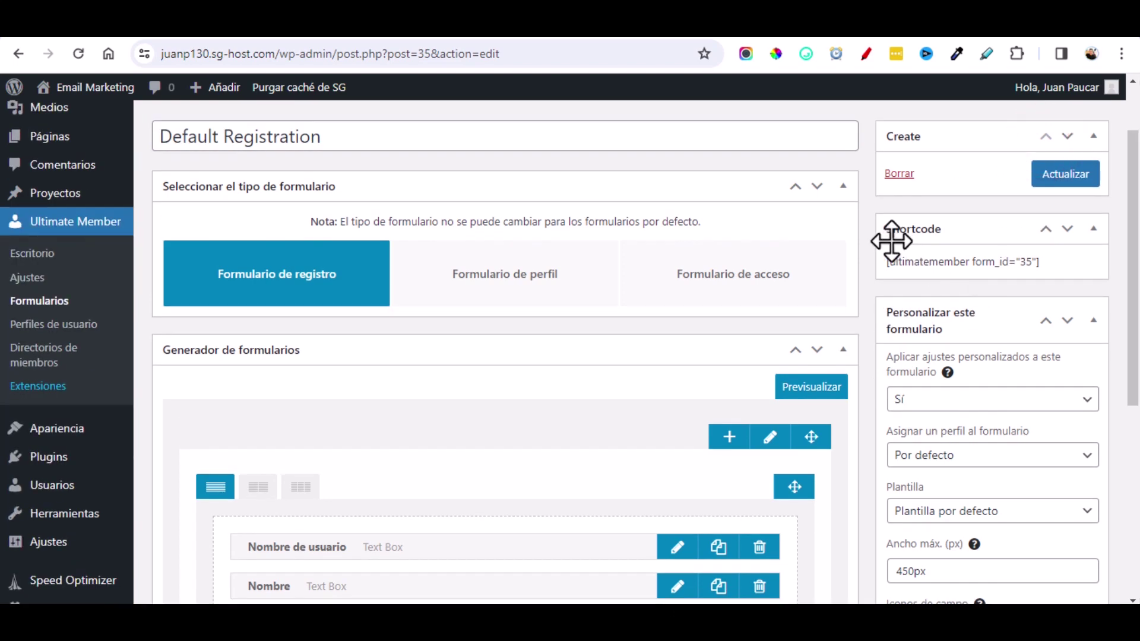
triple_click(1043, 260)
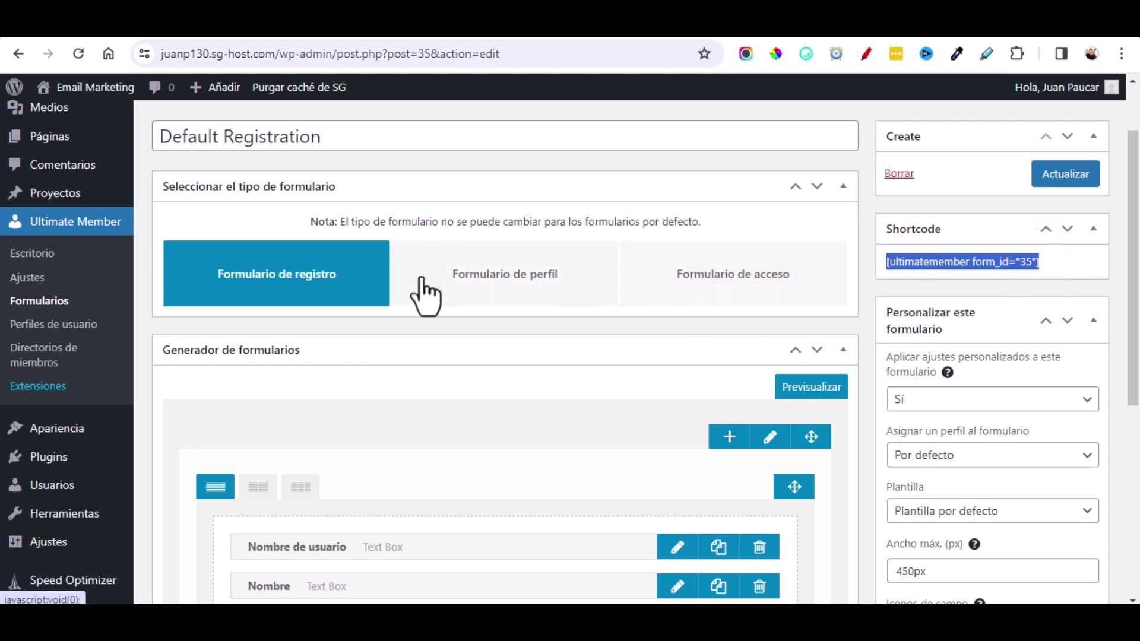
scroll(117, 290, "up", 2)
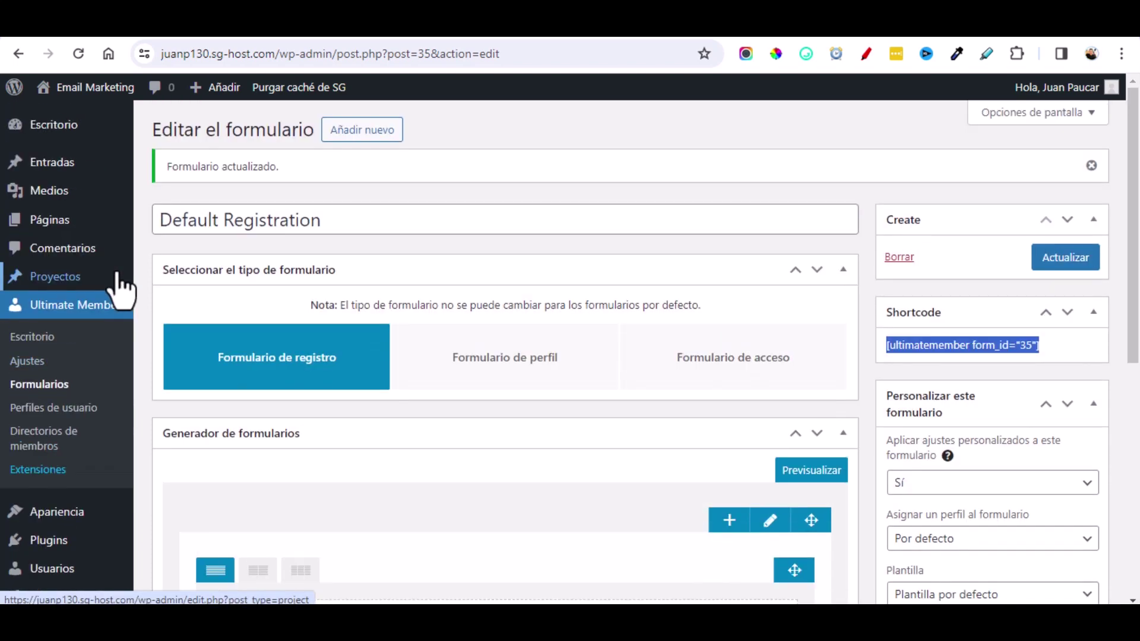
Step: Create a new WordPress page titled "Registrate"
left_click(61, 225)
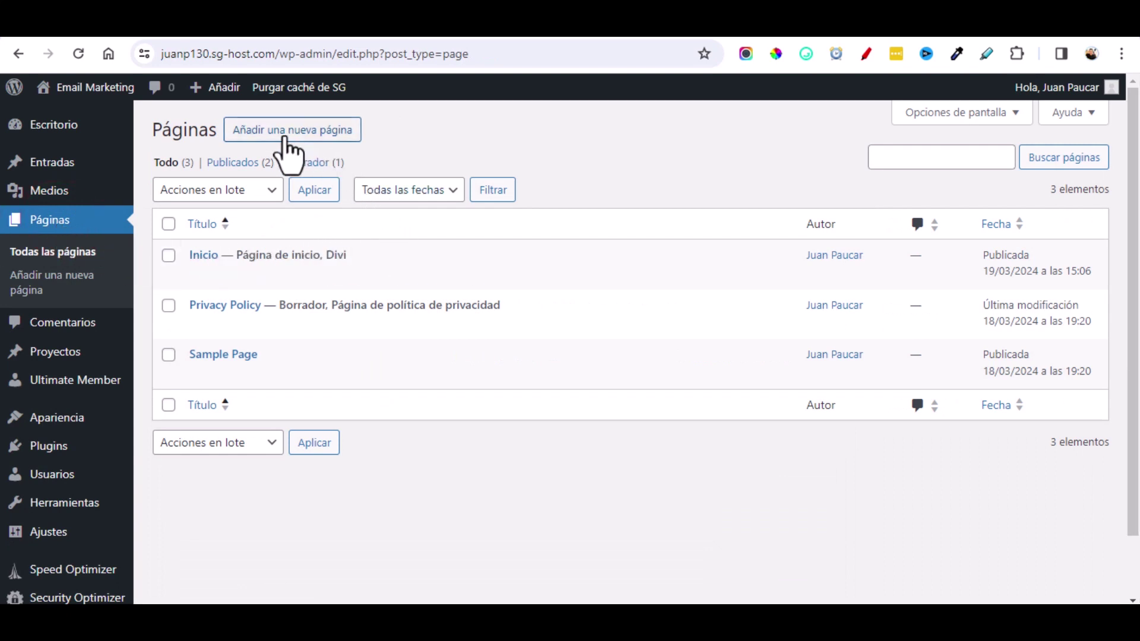
left_click(307, 127)
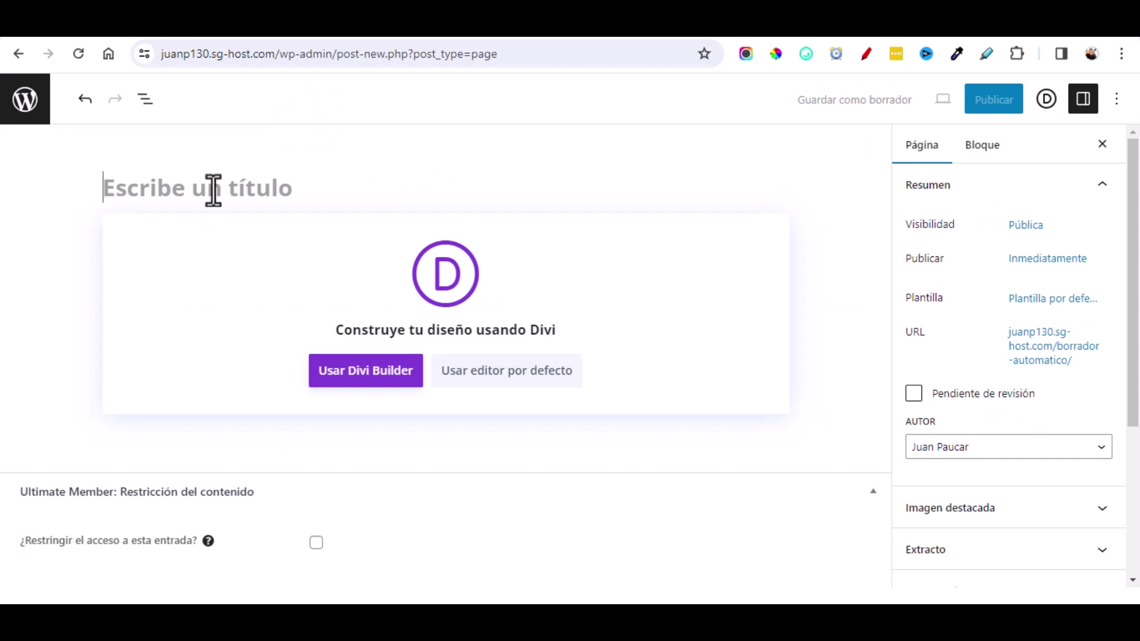
type("Registrate")
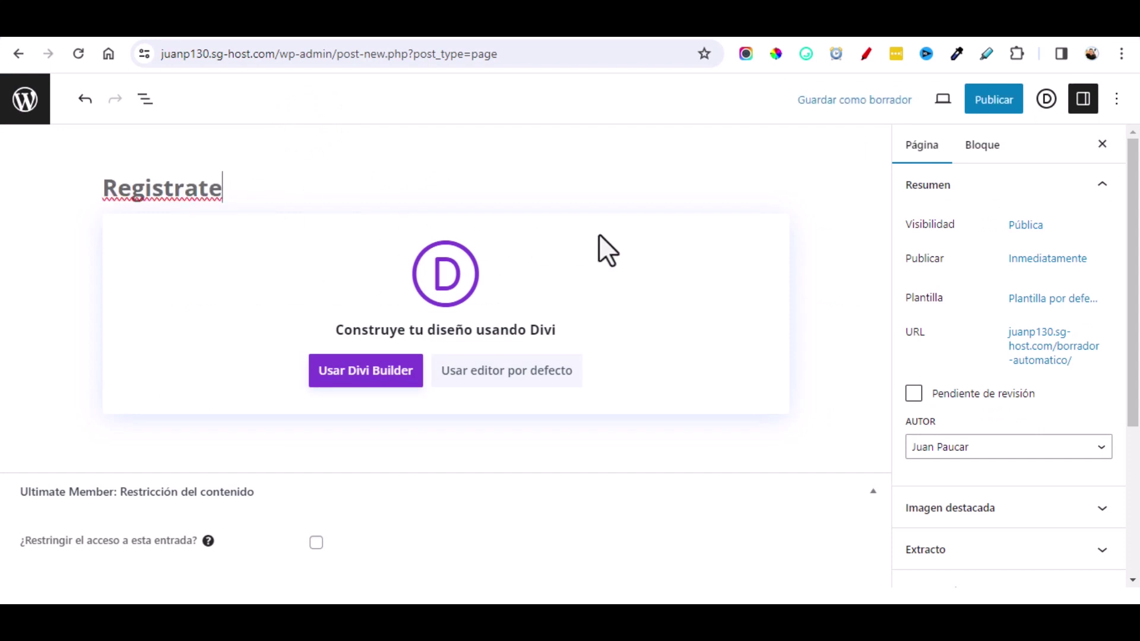
Step: Assign the "Blank Page" template to the "Registrate" page and publish it
left_click(1022, 300)
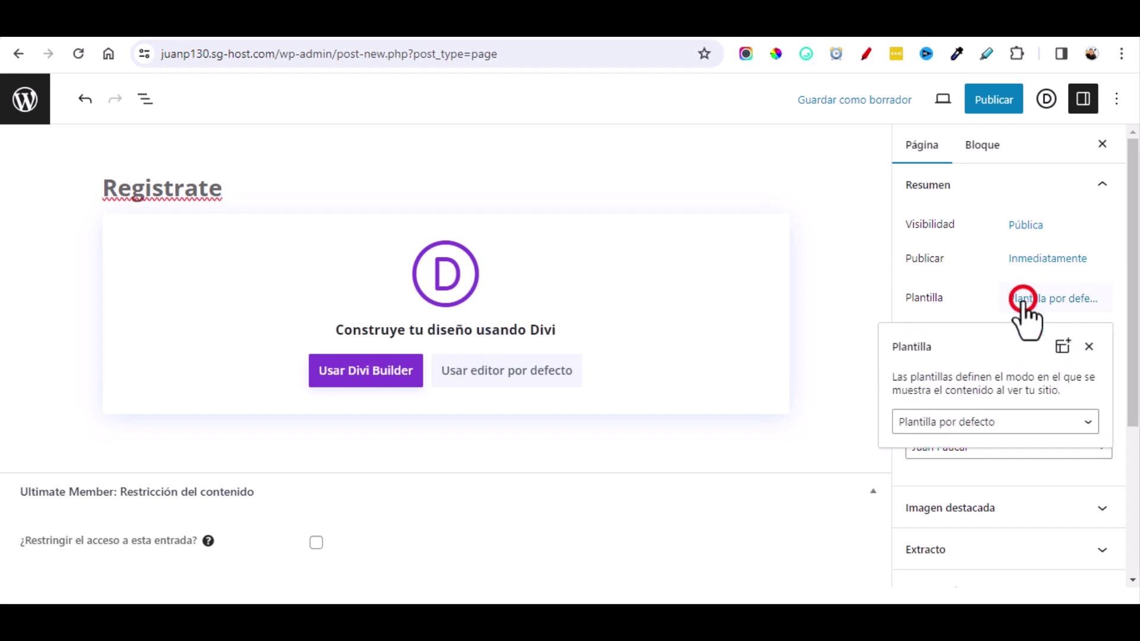
left_click(997, 424)
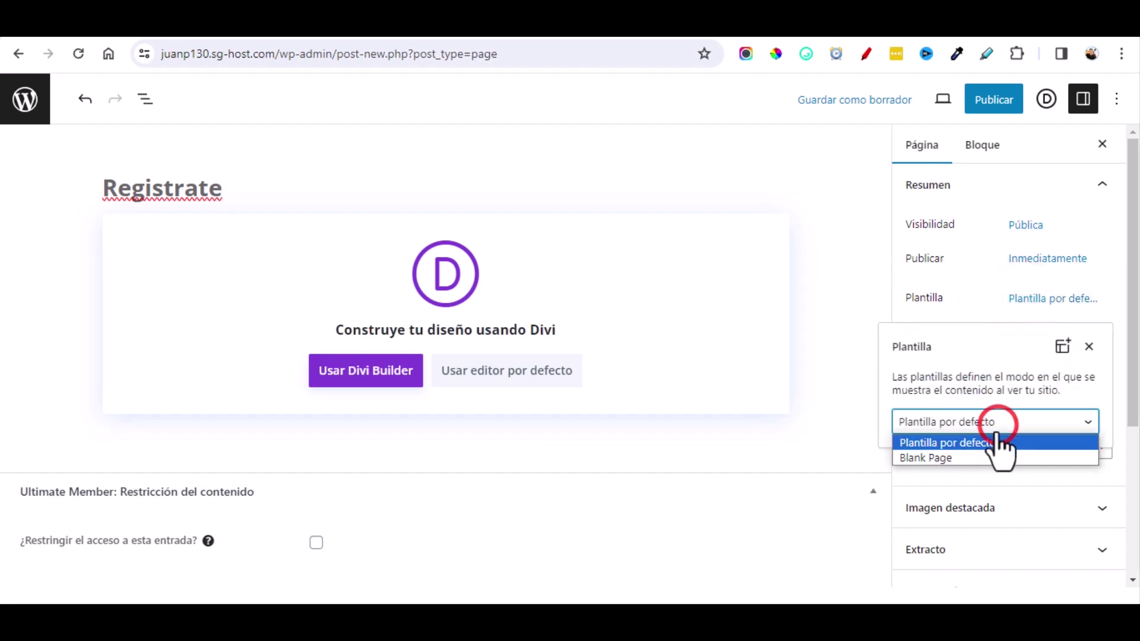
left_click(914, 457)
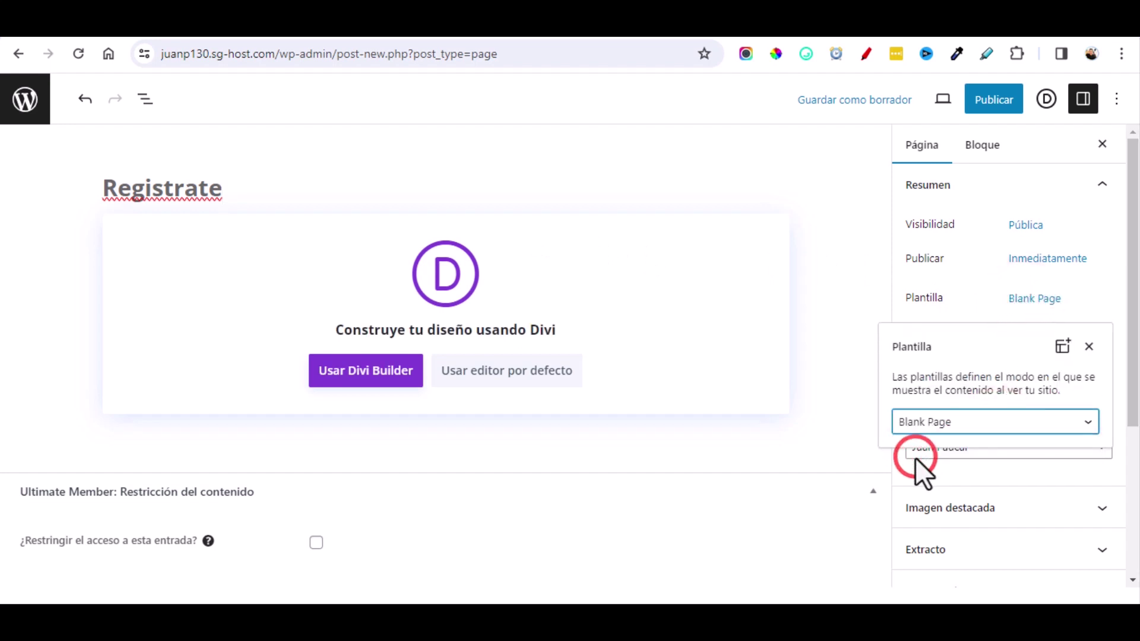
left_click(982, 99)
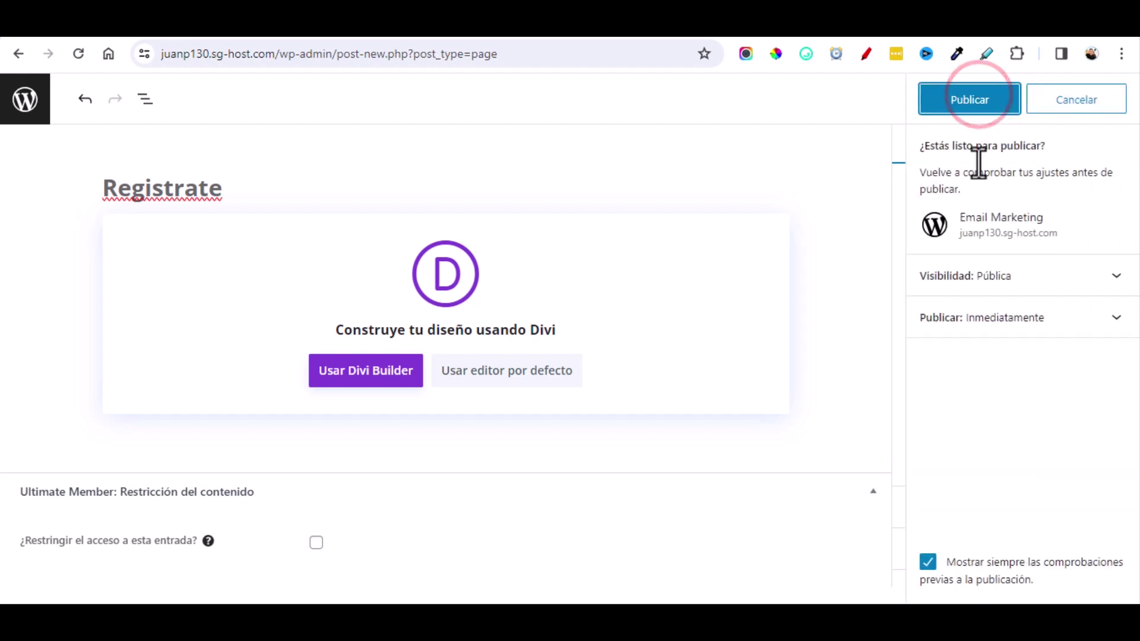
left_click(970, 101)
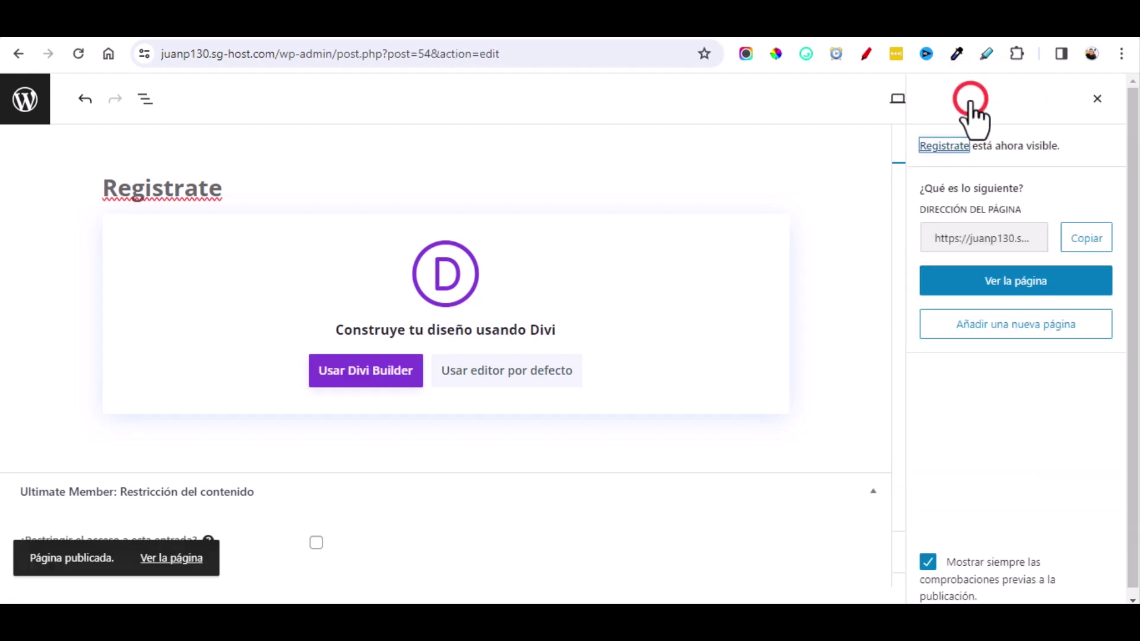
Step: Start building the "Registrate" page from scratch with Divi Builder and insert a single-column row
left_click(331, 359)
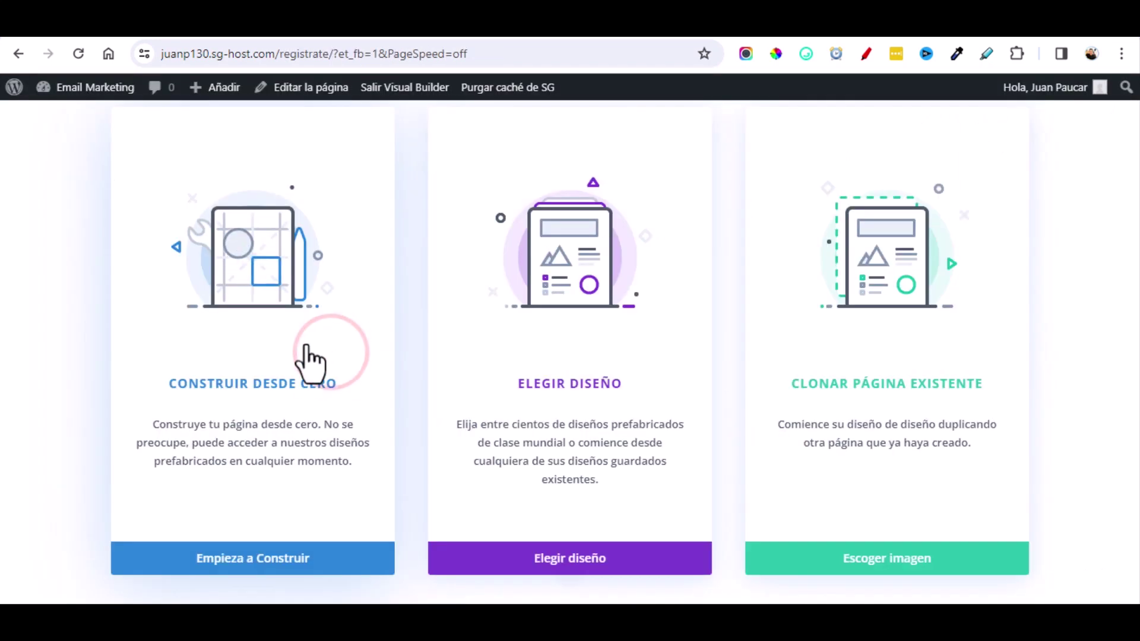
left_click(251, 555)
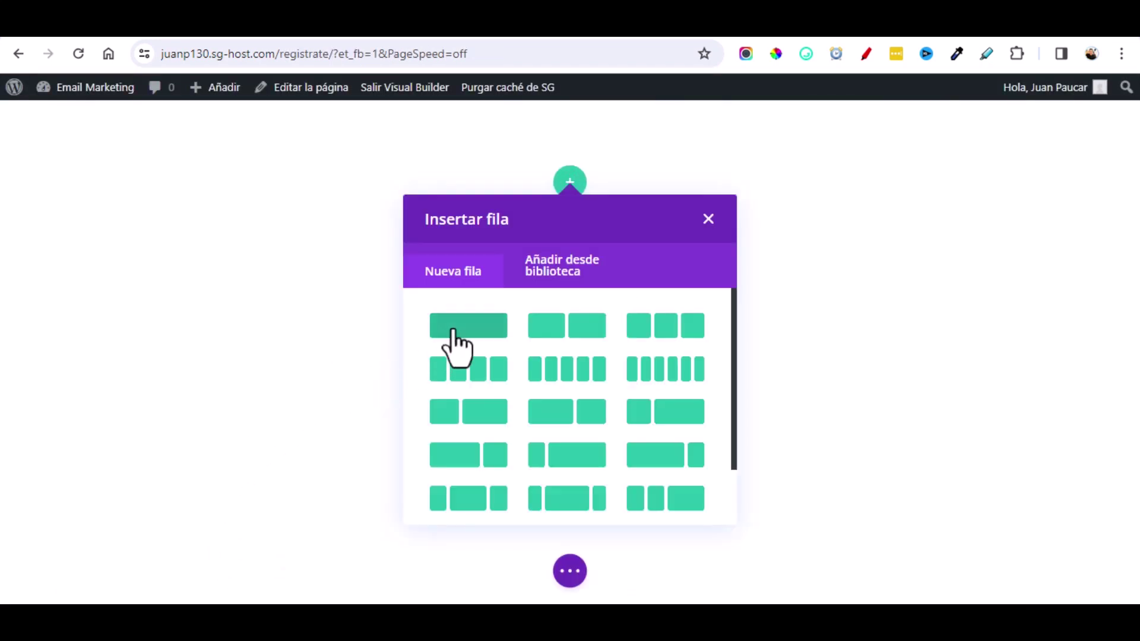
left_click(485, 326)
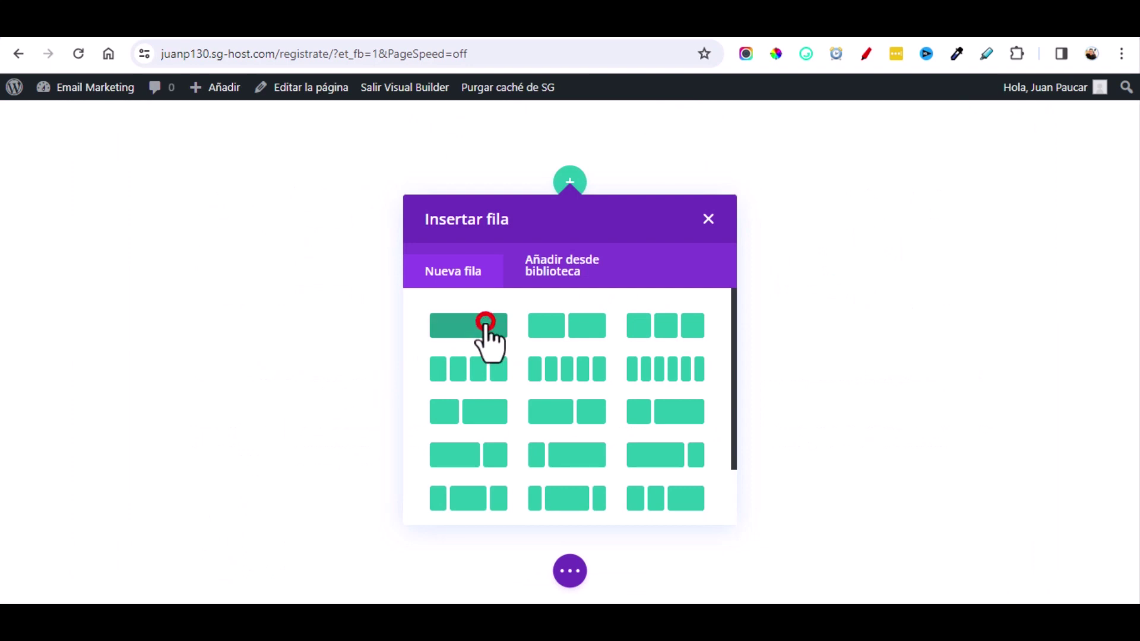
Step: Insert a Texto module into the new single-column row
left_click(485, 324)
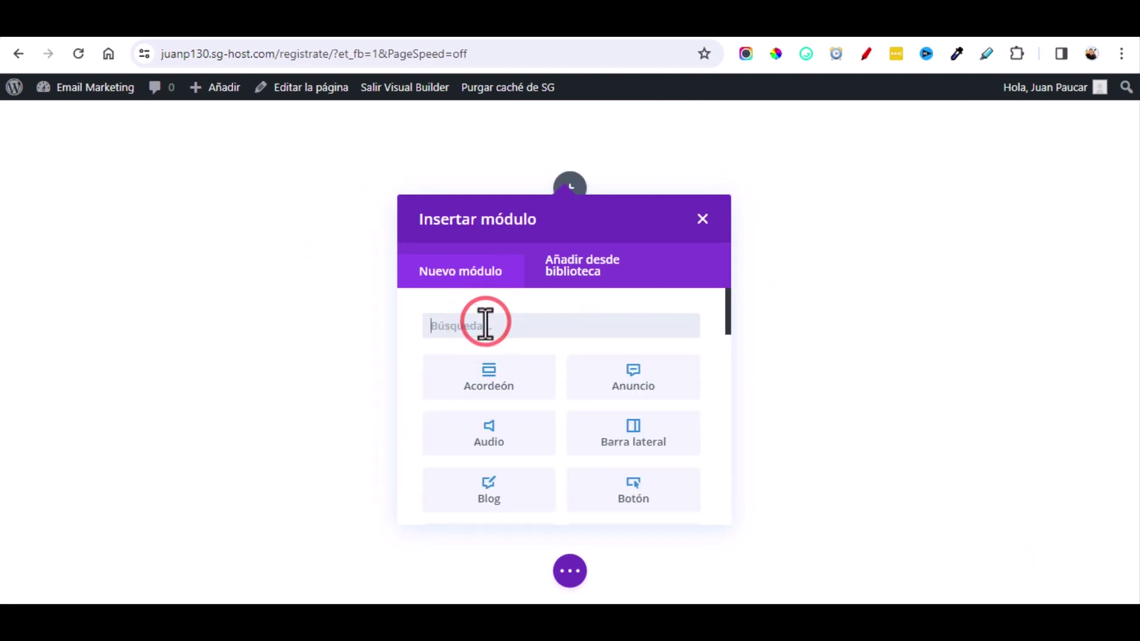
type("texto")
left_click(577, 341)
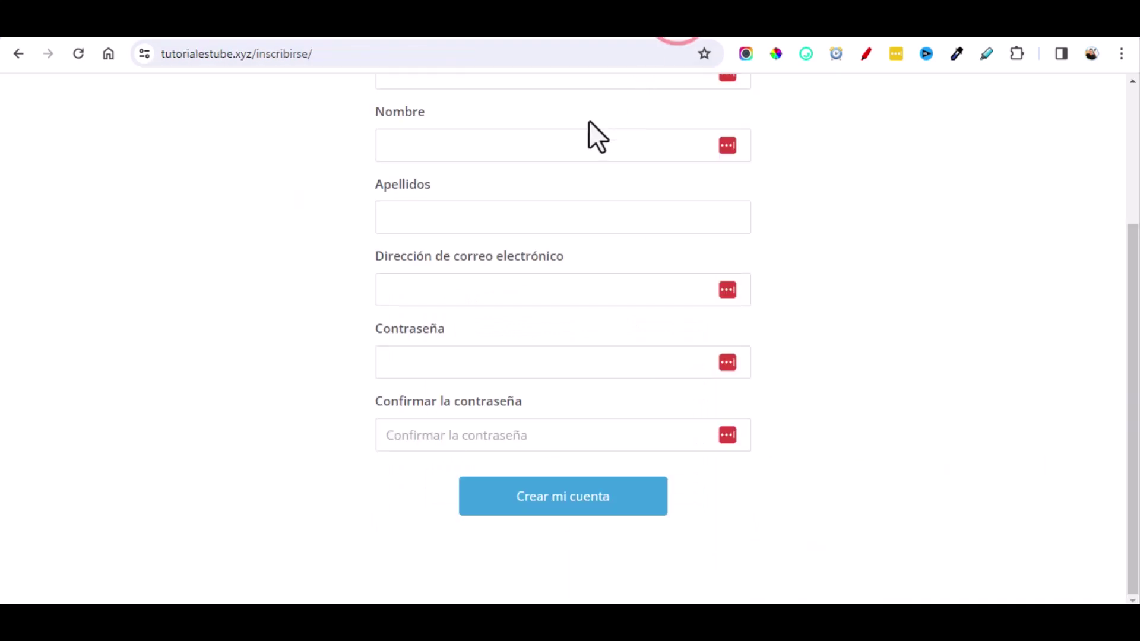
Step: Copy the heading "Comienza con el plan Gratis" from the example sign-up page and return to the "Registrate" page builder
scroll(587, 133, "up", 5)
triple_click(582, 151)
right_click(577, 156)
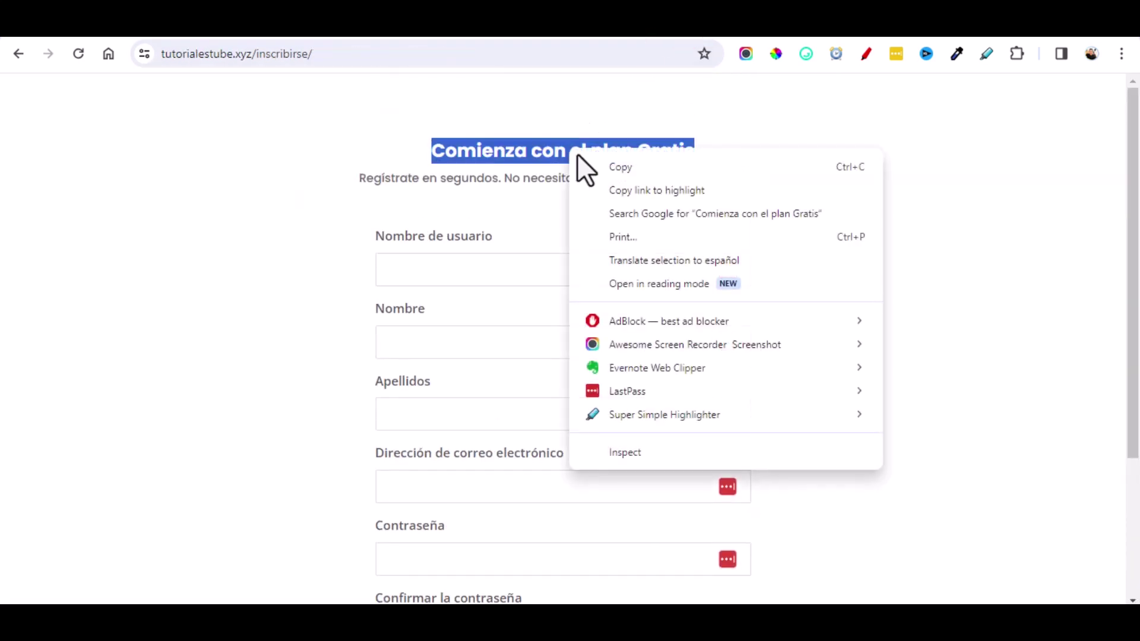
left_click(607, 165)
left_click(359, 36)
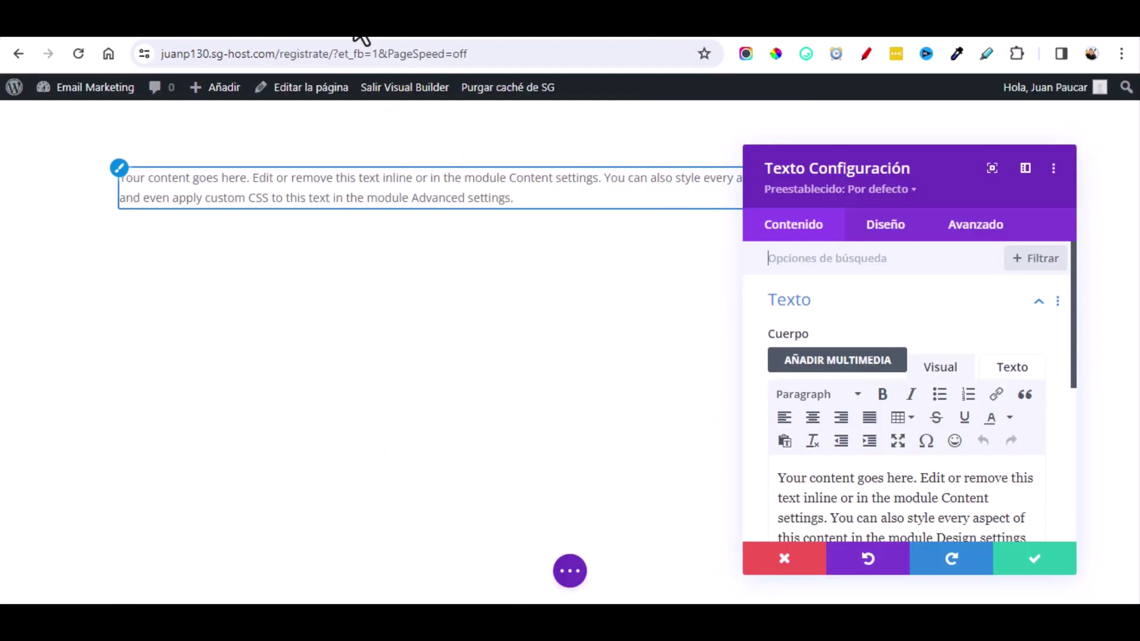
Step: Replace the text module's placeholder content with the copied heading "Comienza con el plan Gratis" as plain text
scroll(782, 363, "down", 3)
left_click_drag(778, 311, 952, 413)
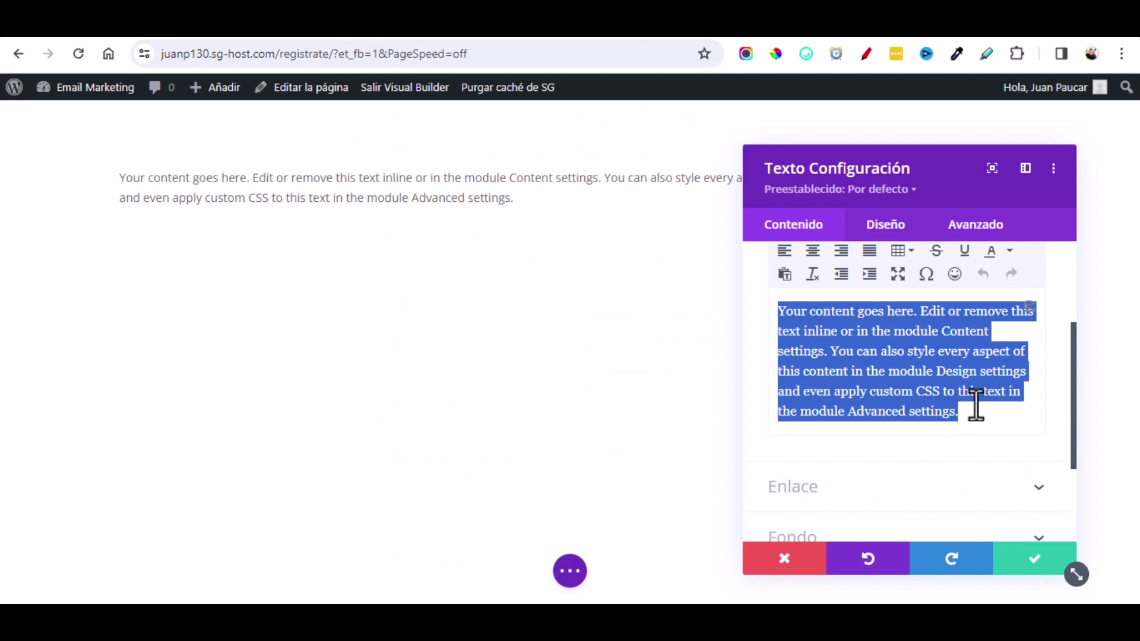
key("BackSpace")
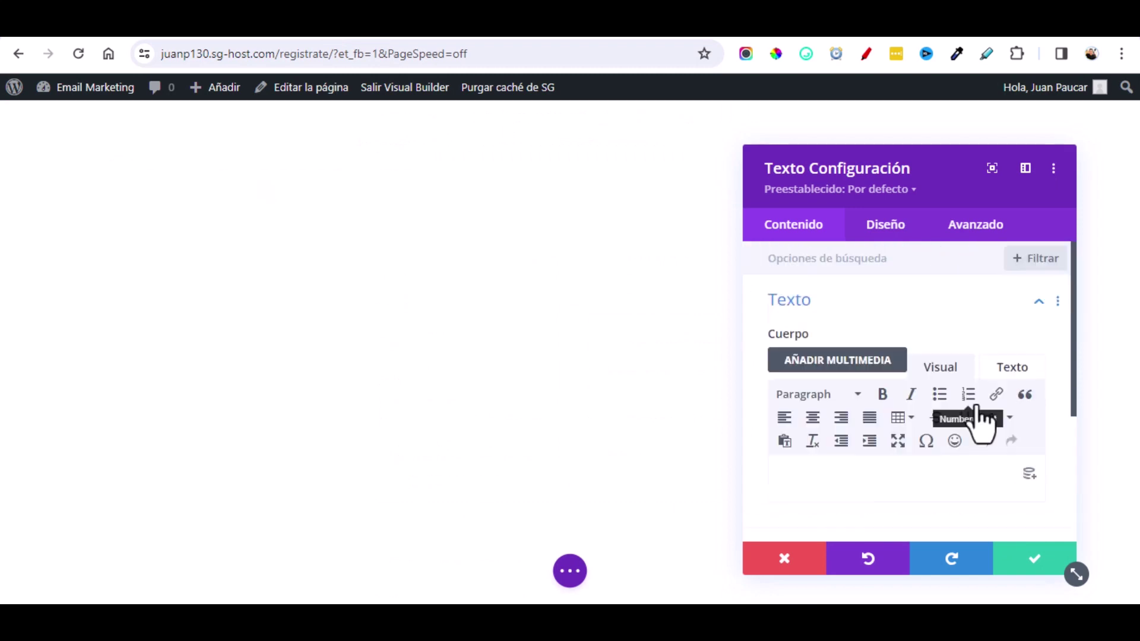
left_click(1011, 371)
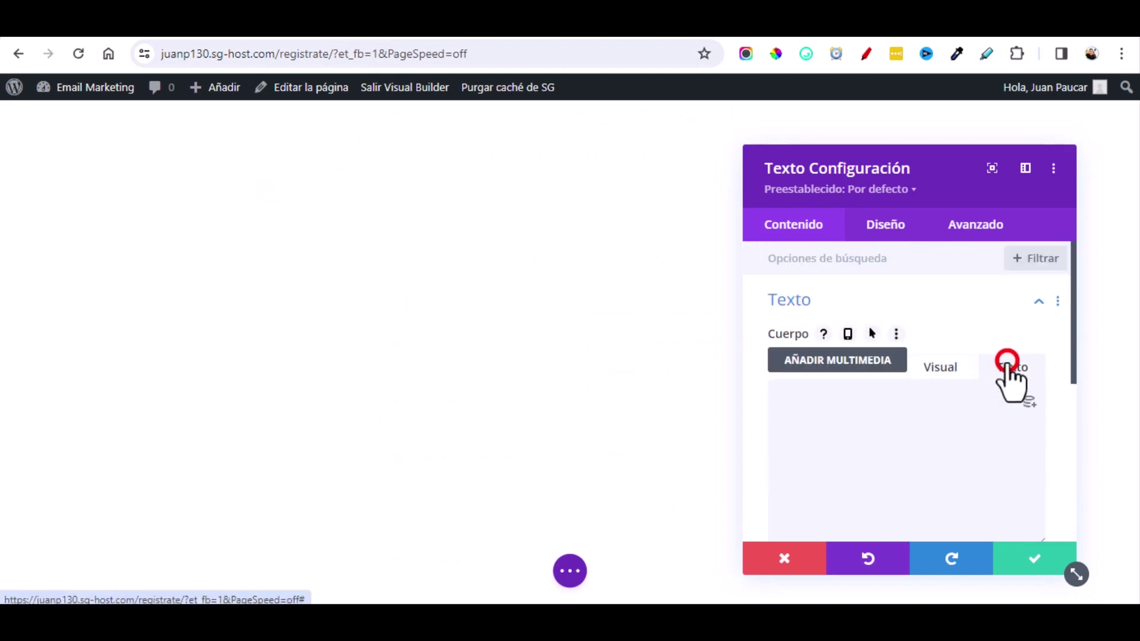
right_click(794, 402)
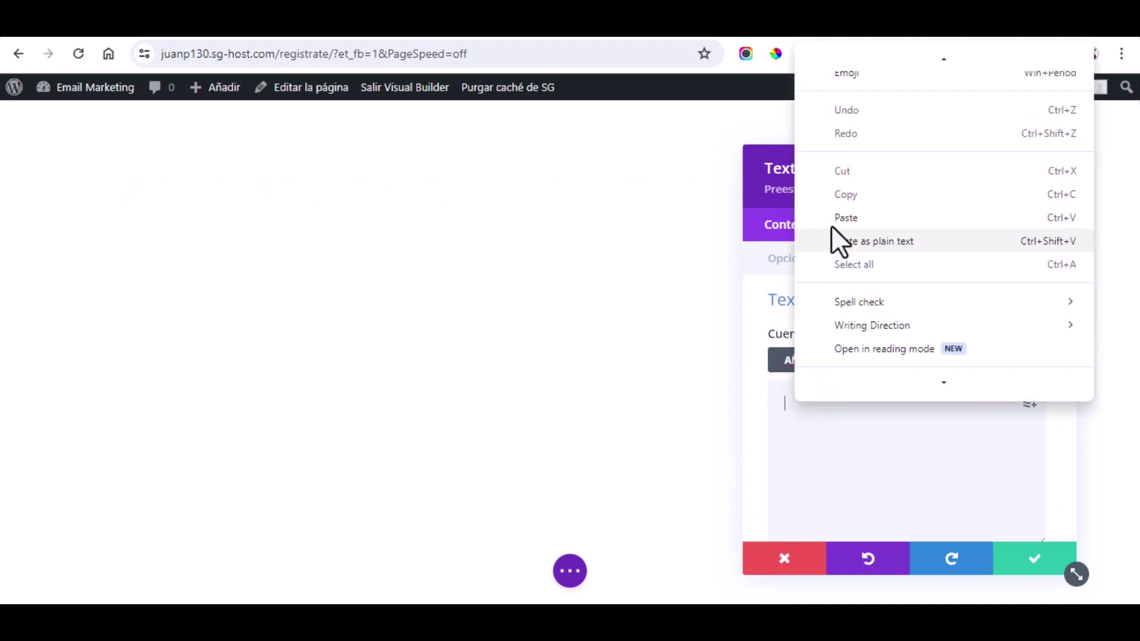
left_click(832, 235)
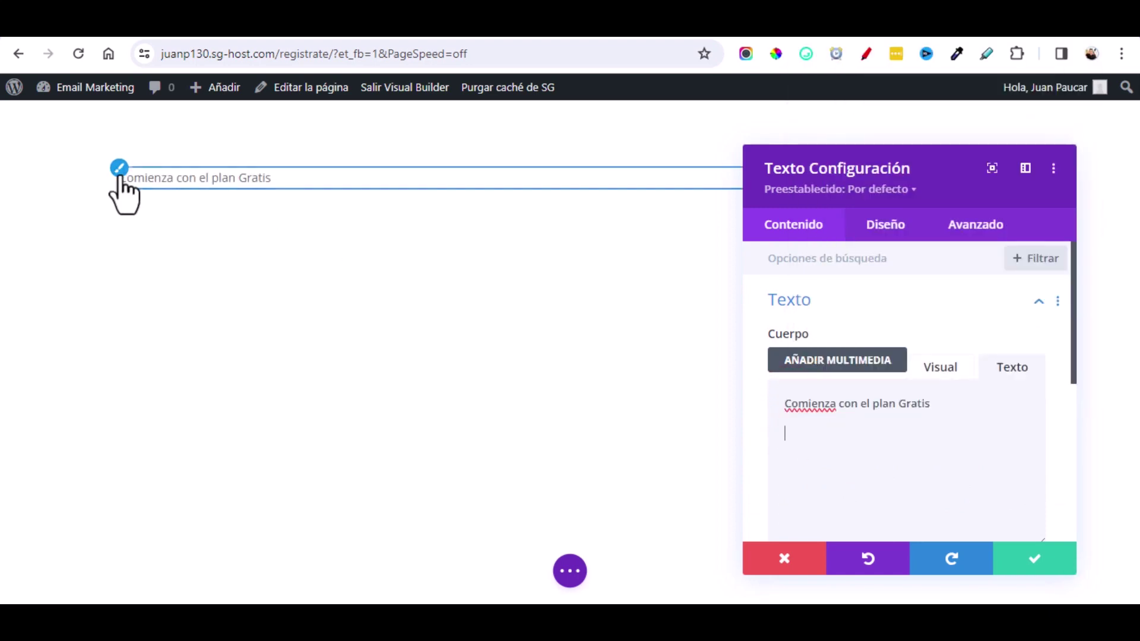
Step: Set the heading's font to Poppins with the Ultra negrita weight
left_click(120, 173)
left_click(842, 414)
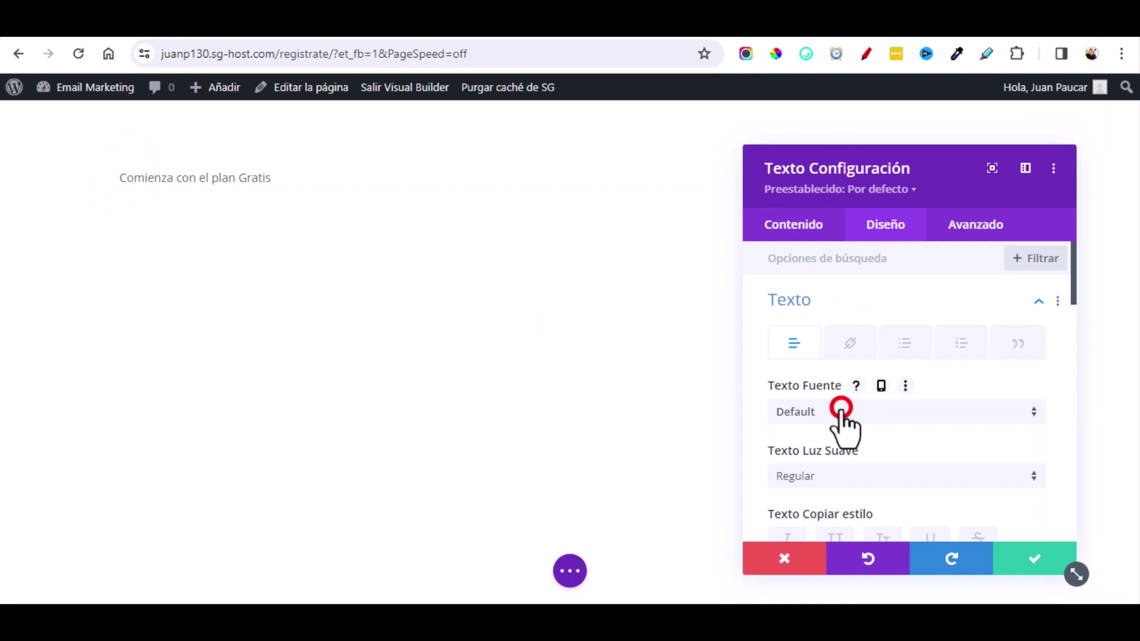
left_click(810, 205)
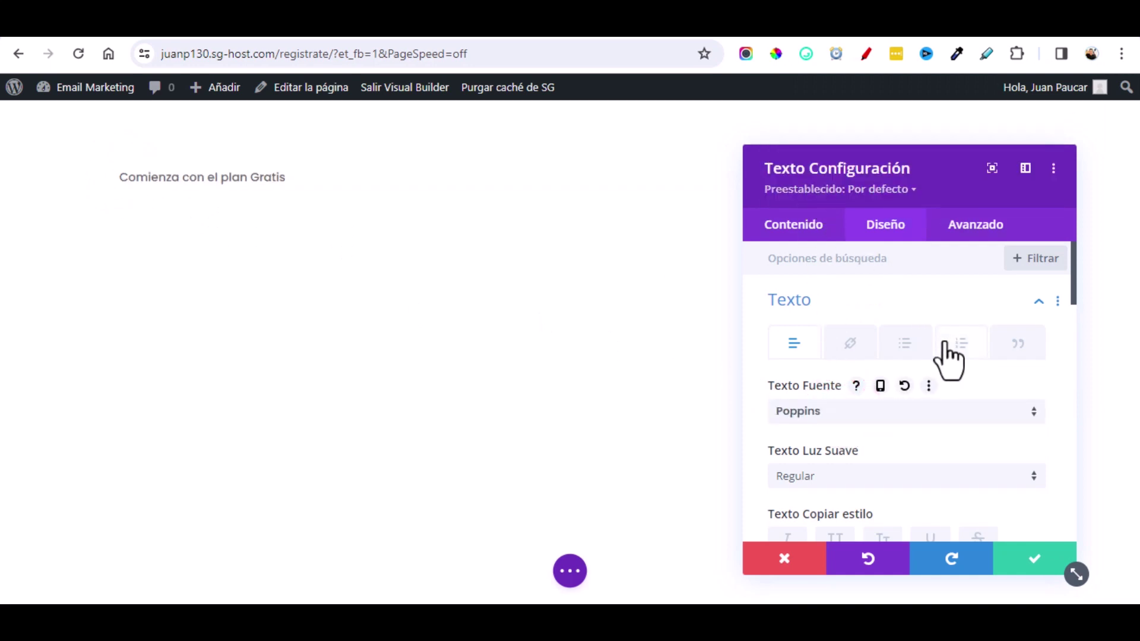
scroll(945, 343, "down", 2)
left_click(943, 393)
left_click(857, 469)
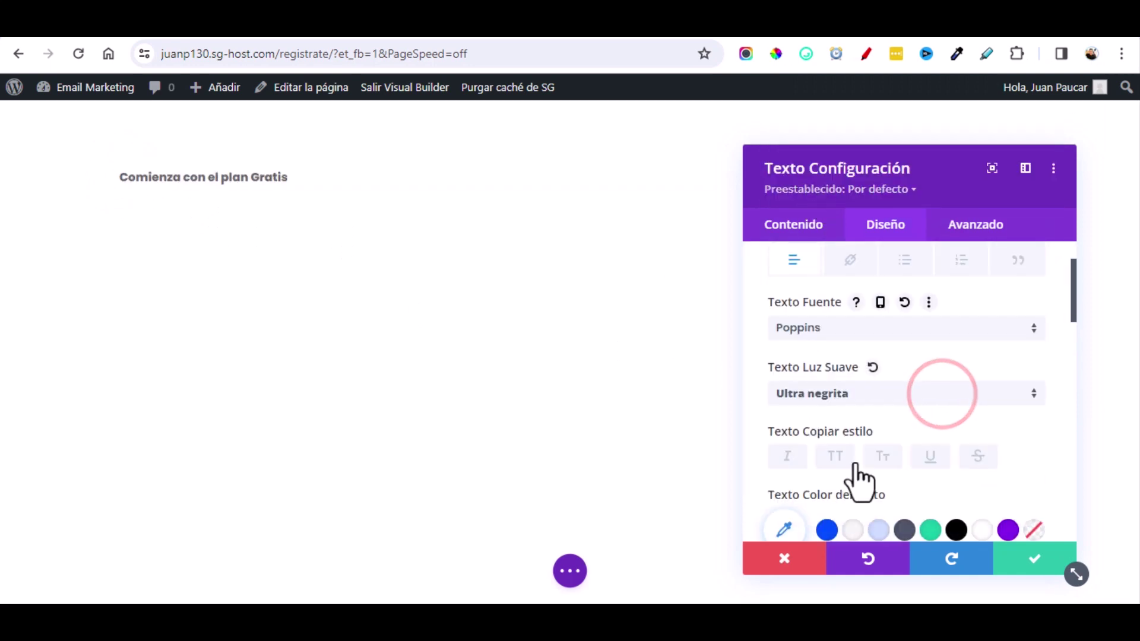
Step: Increase the heading's text size to 26px
scroll(922, 422, "down", 2)
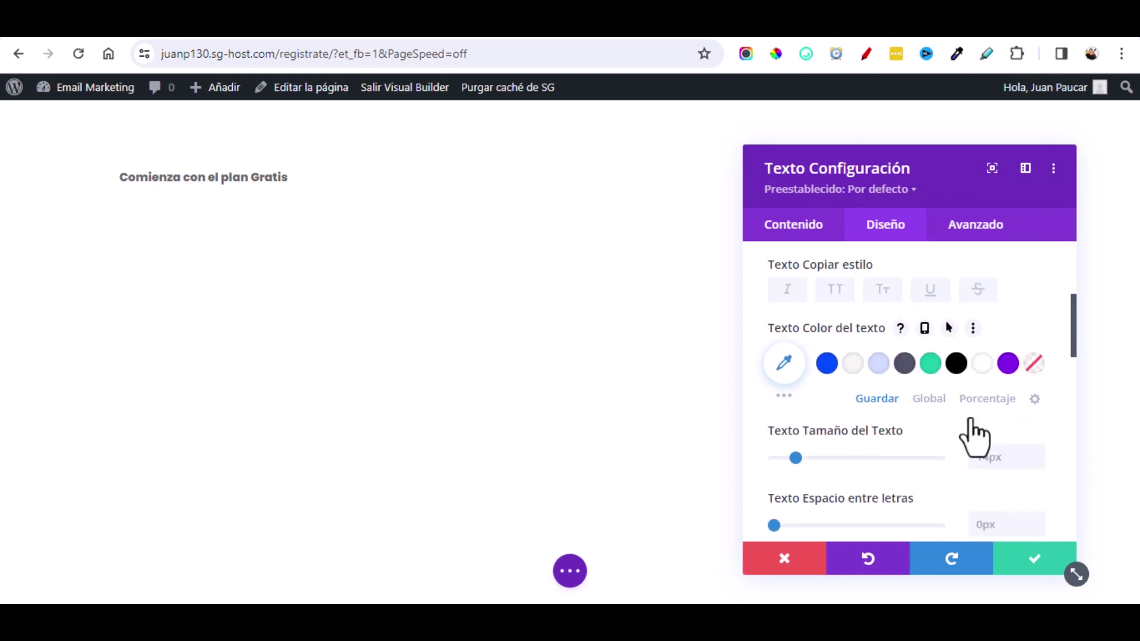
left_click(1038, 451)
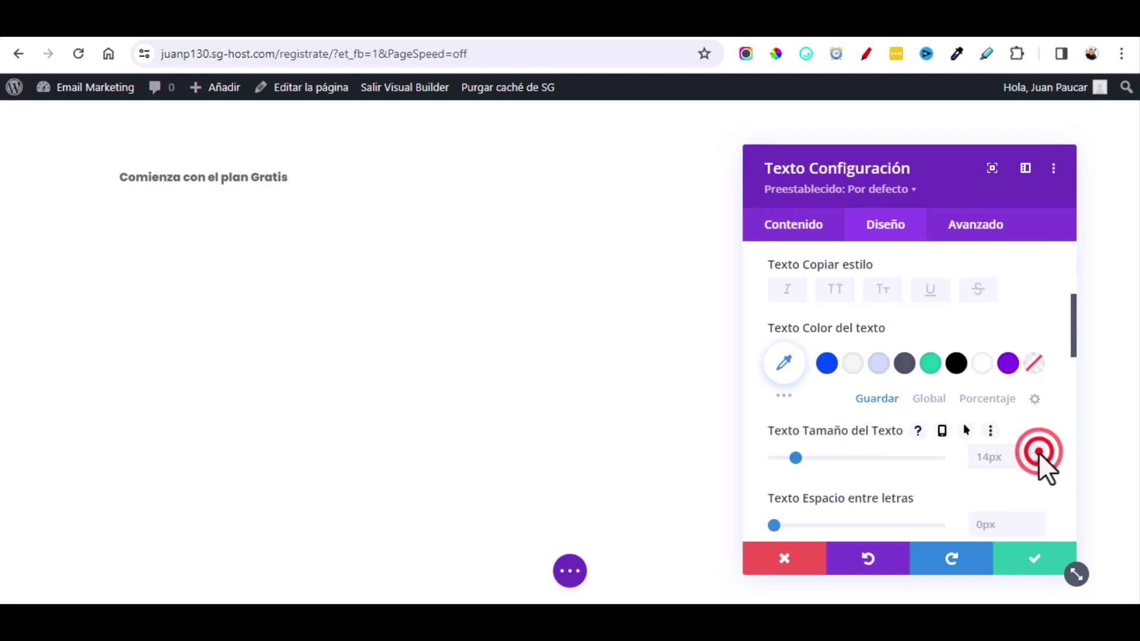
left_click(1038, 451)
left_click(1038, 451)
left_click(1039, 451)
left_click(1038, 452)
left_click(1038, 451)
left_click(1039, 452)
left_click(1038, 451)
left_click(1038, 451)
left_click(1038, 452)
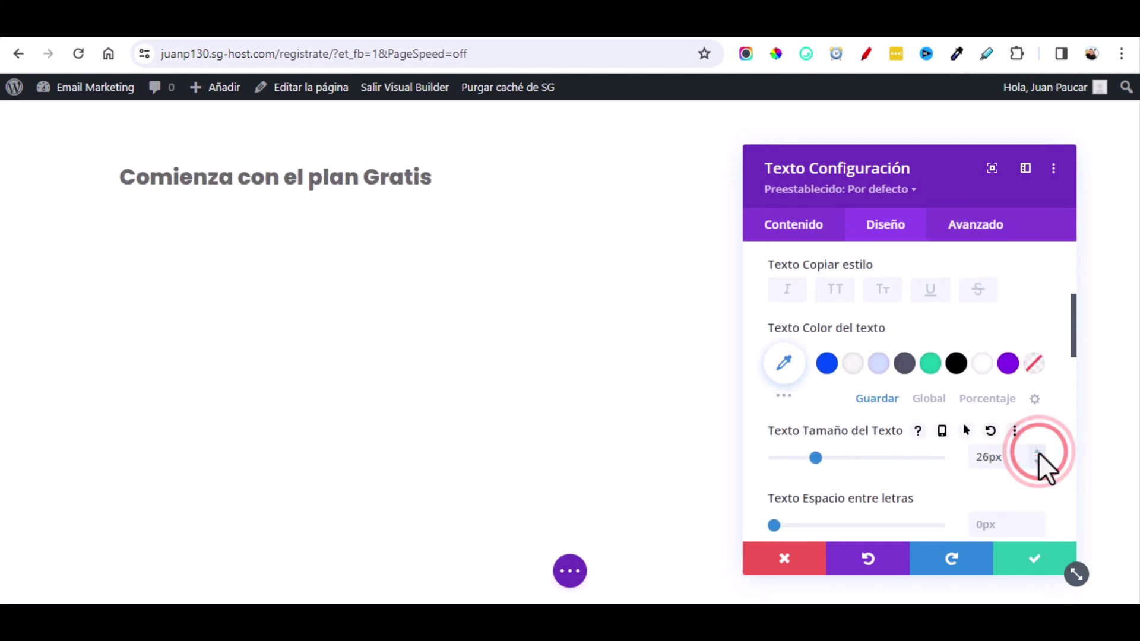
left_click(1039, 453)
left_click(1038, 452)
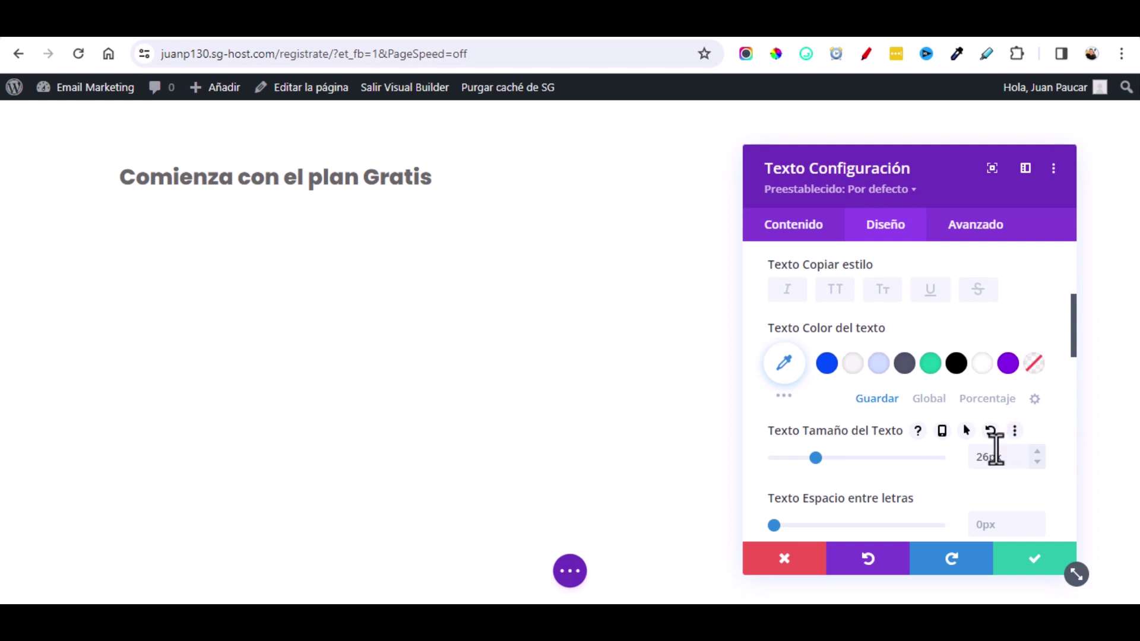
Step: Colour the heading black (#000000), centre-align it and save the module settings
left_click(954, 361)
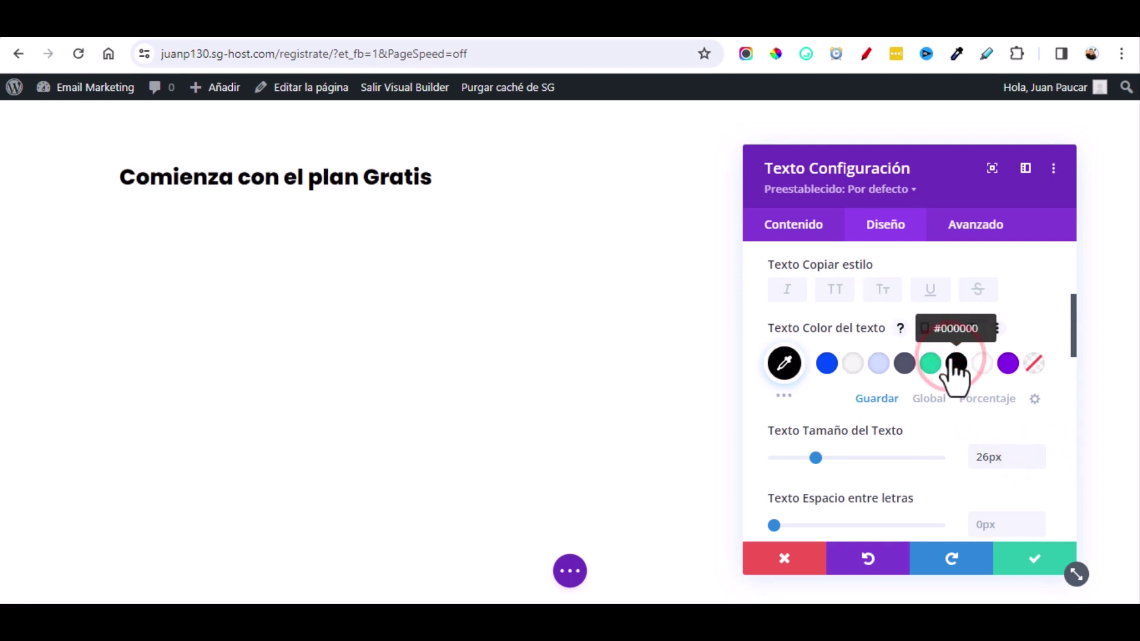
scroll(909, 410, "down", 7)
left_click(871, 403)
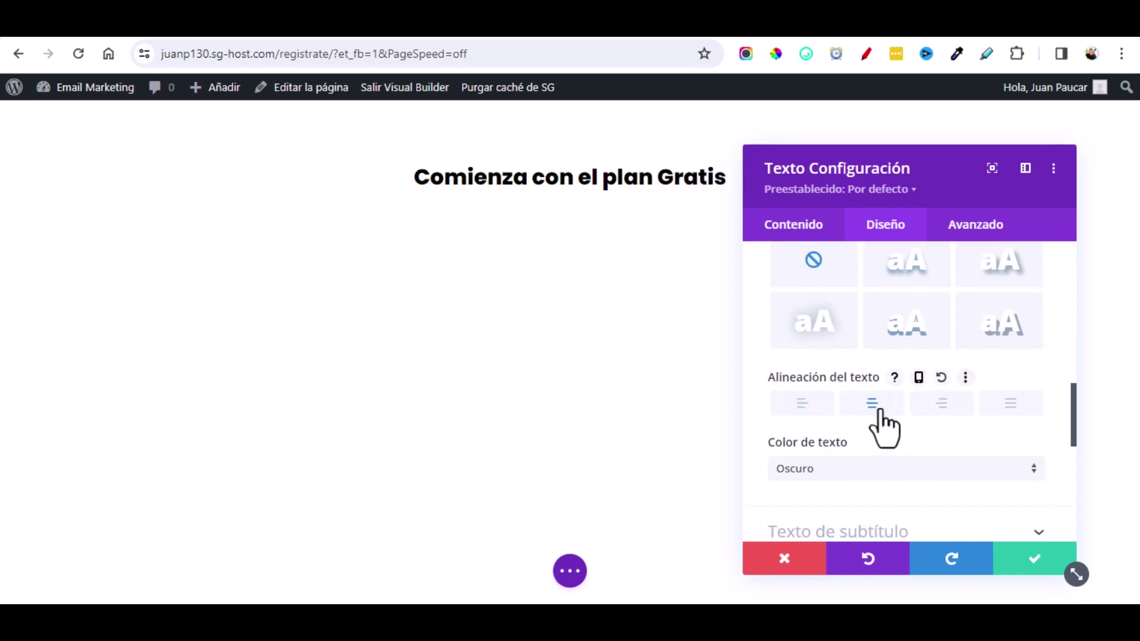
left_click(1036, 560)
Step: Duplicate the heading text module and open the copy's settings
mouse_move(602, 193)
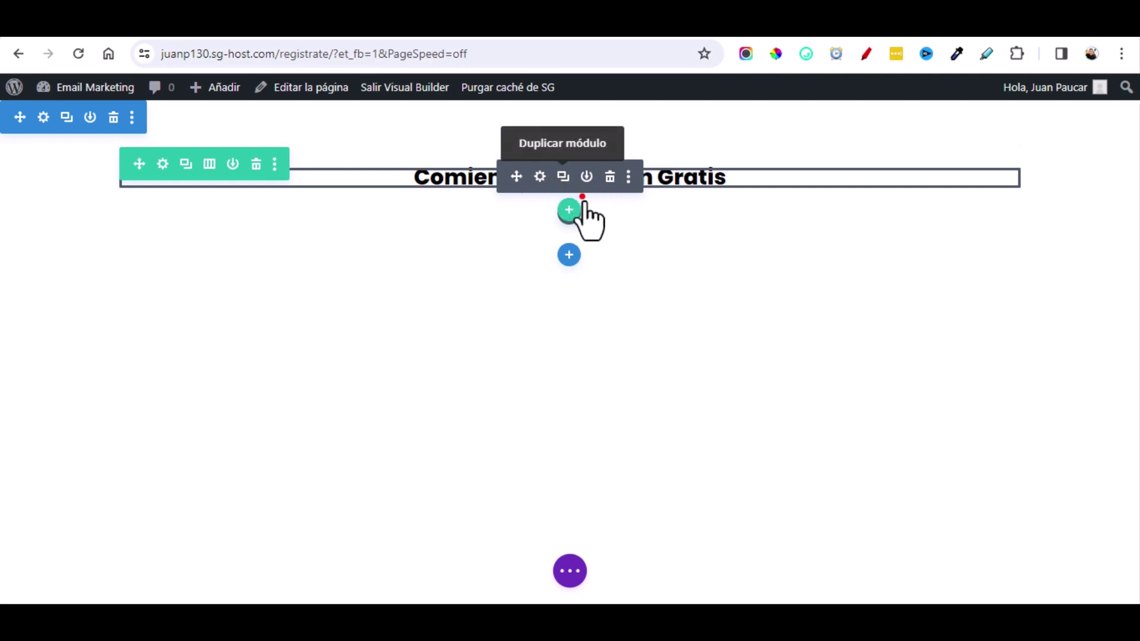
left_click(563, 177)
left_click(537, 221)
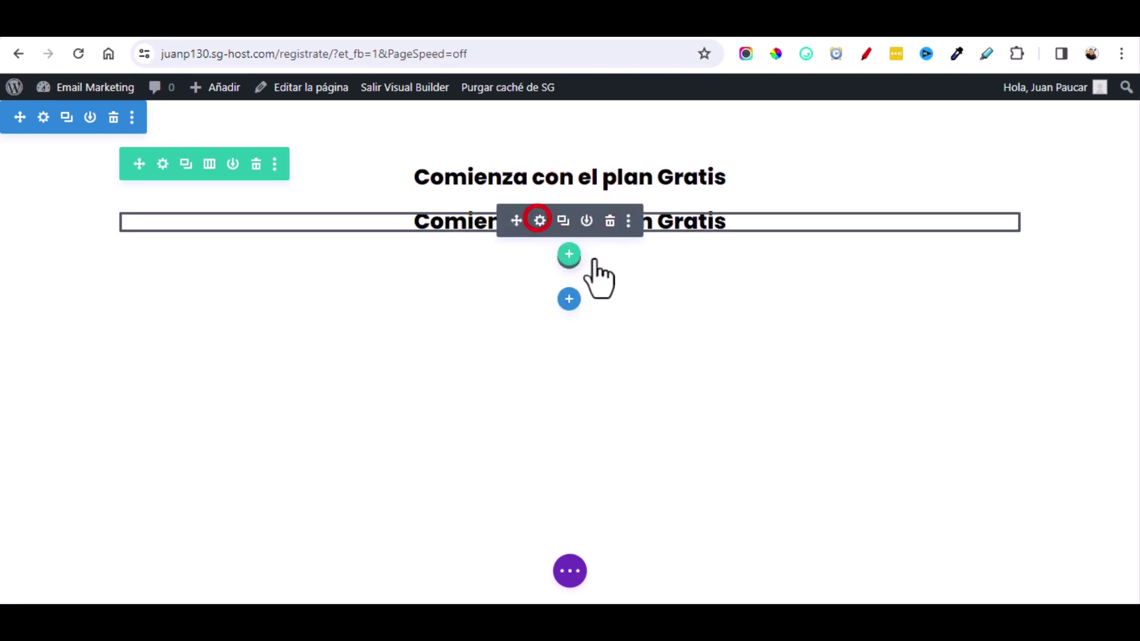
Step: Replace the duplicate's text with "Regístrate en segundos. No necesitas ingresar los datos de tu tarjeta." copied from the example page
left_click(702, 36)
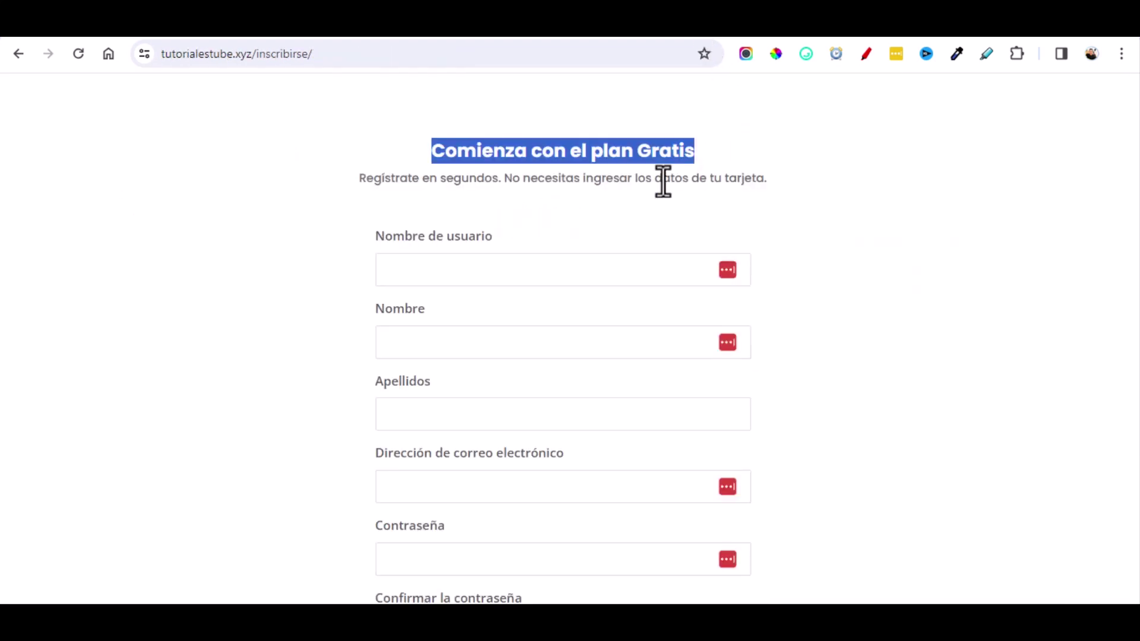
triple_click(633, 176)
key("ctrl+Tab")
left_click_drag(954, 397, 775, 392)
key("Delete")
right_click(799, 394)
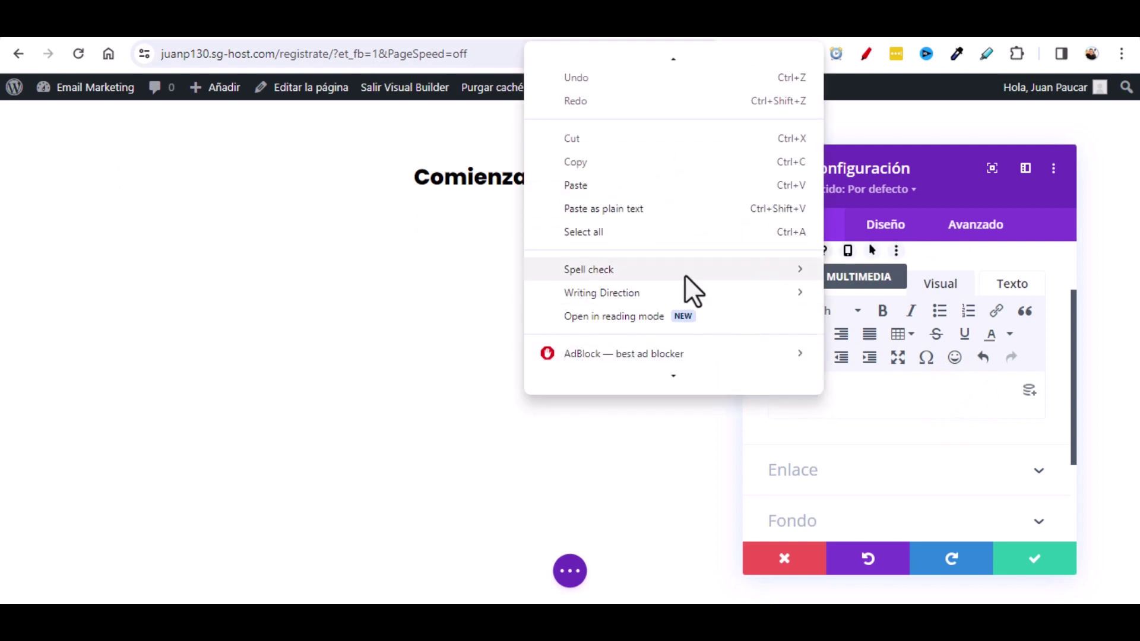
left_click(600, 185)
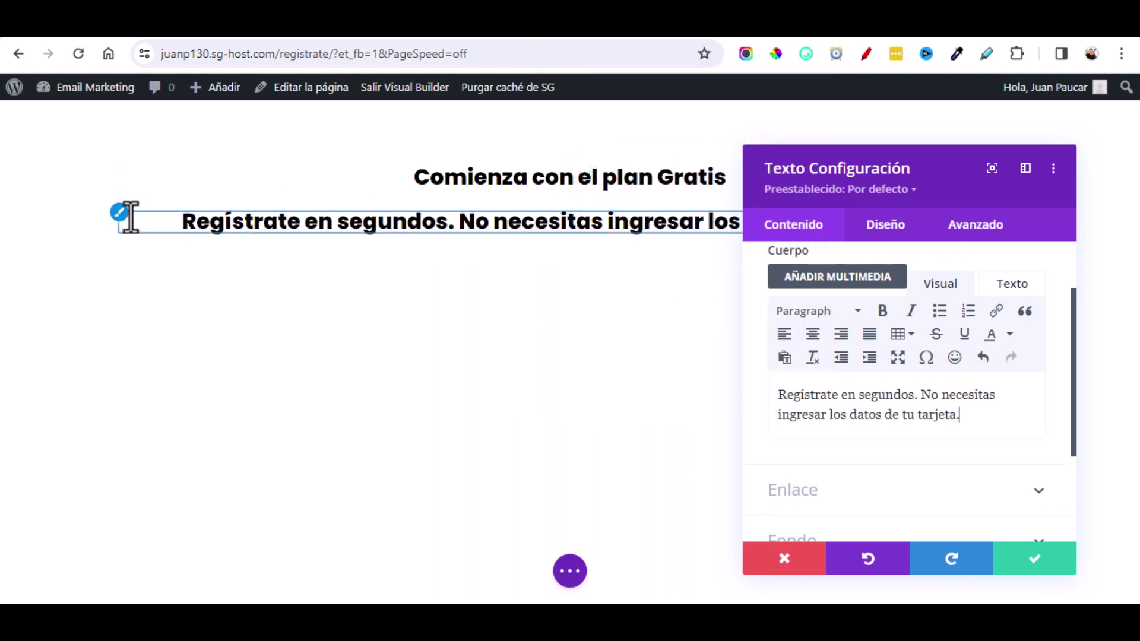
Step: Set the subtitle's font weight to Regular and its text size to 16px
left_click(119, 213)
left_click(975, 392)
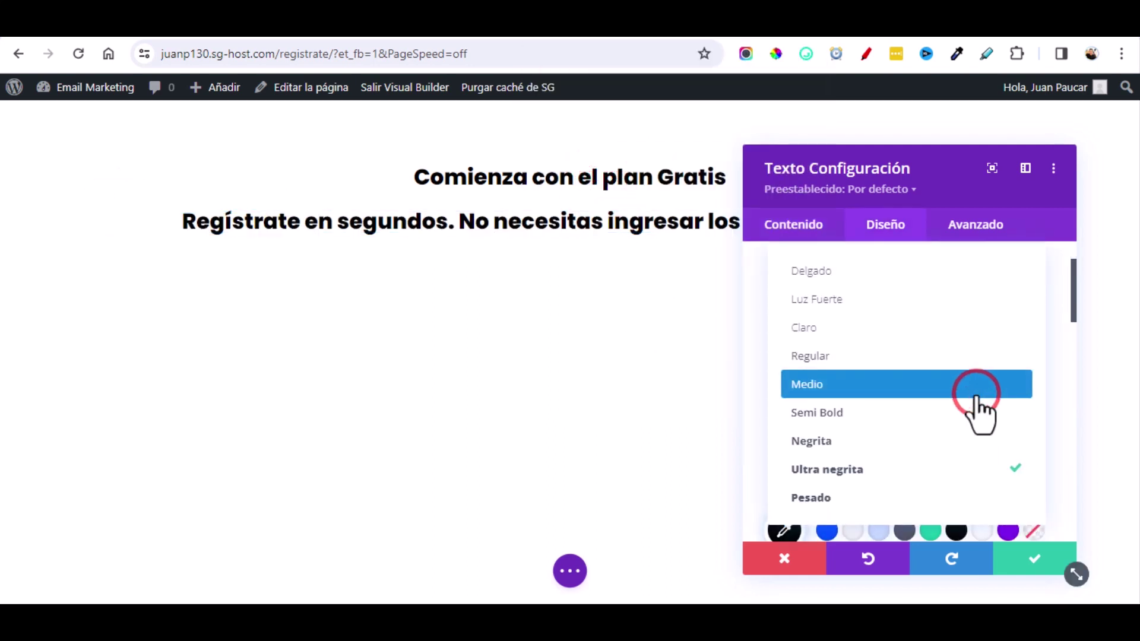
left_click(828, 350)
scroll(950, 386, "down", 4)
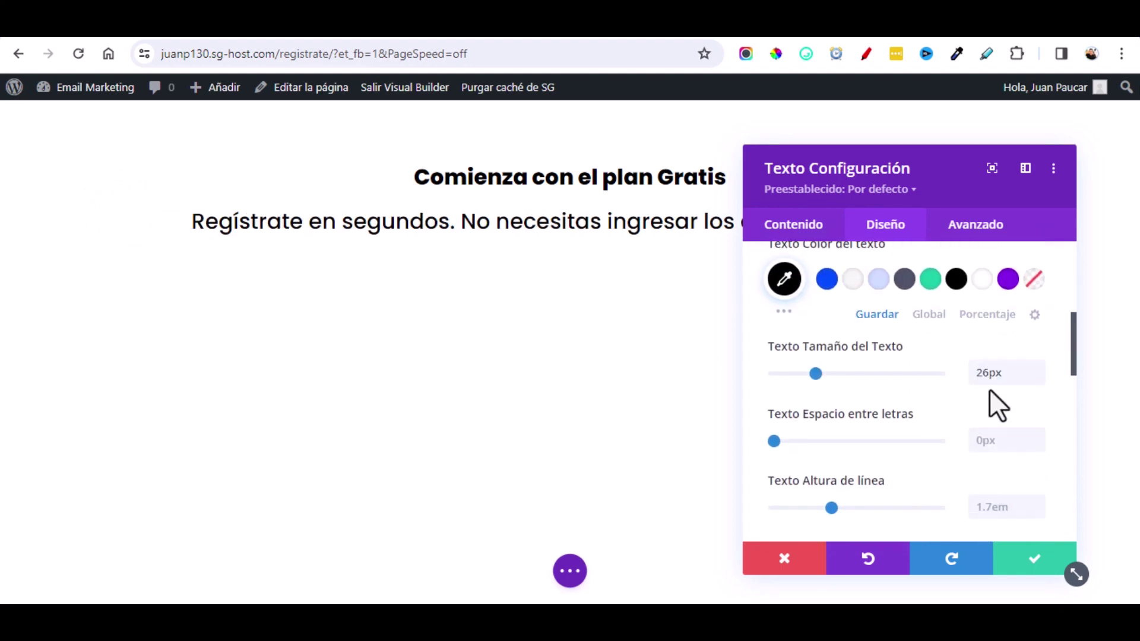
left_click(1037, 377)
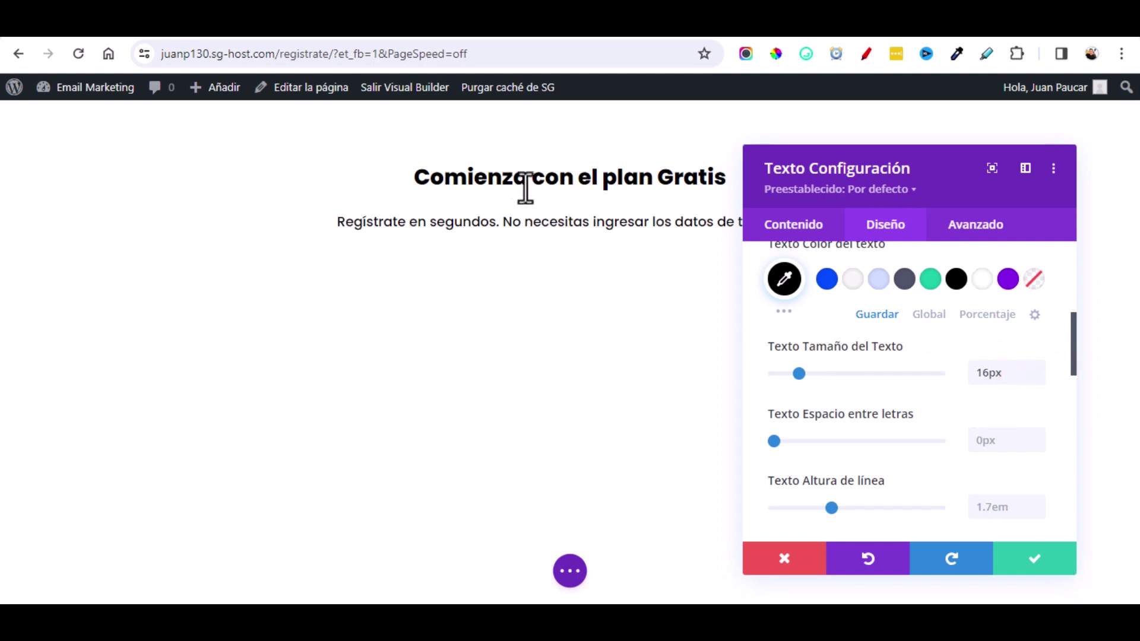
Step: Set the subtitle module's top margin to -20px and save its settings
scroll(950, 353, "up", 4)
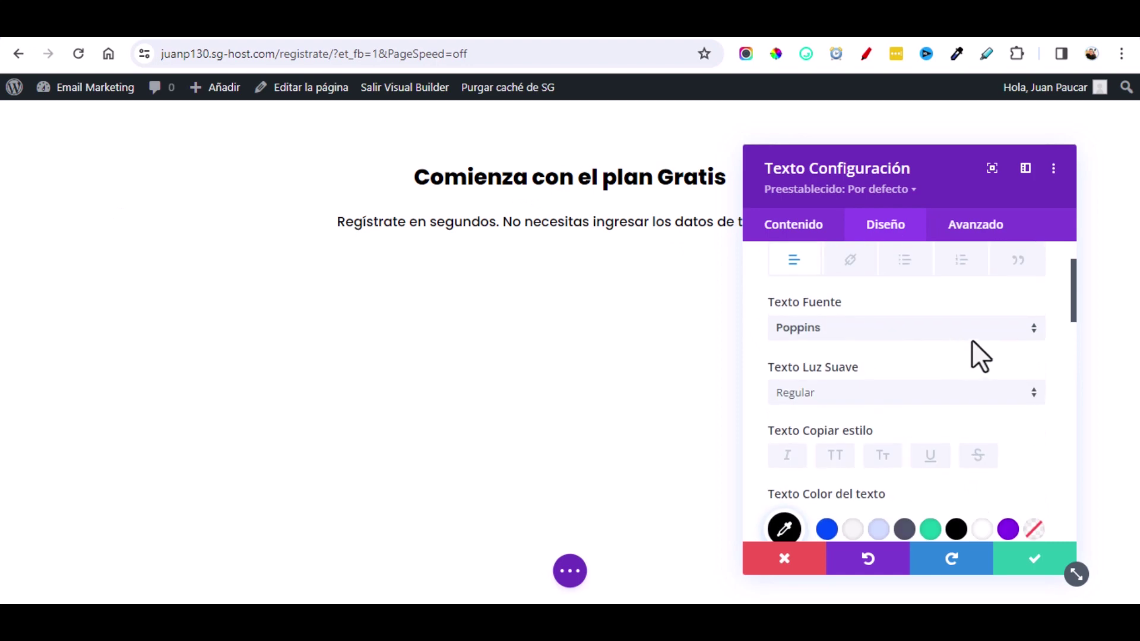
left_click(865, 448)
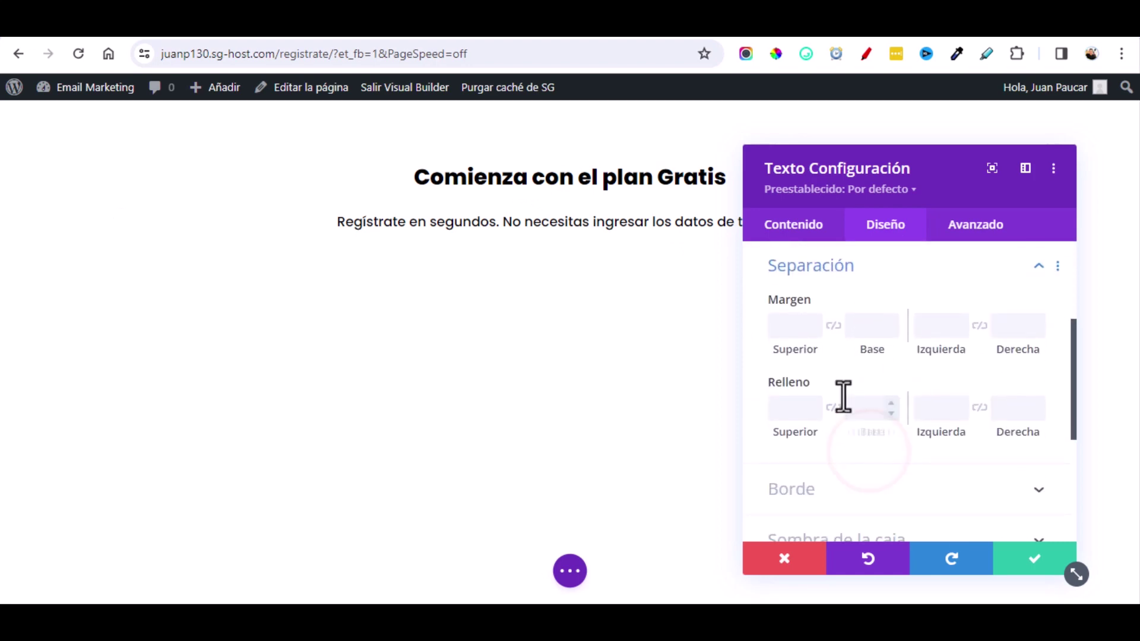
left_click(814, 330)
type("-5px")
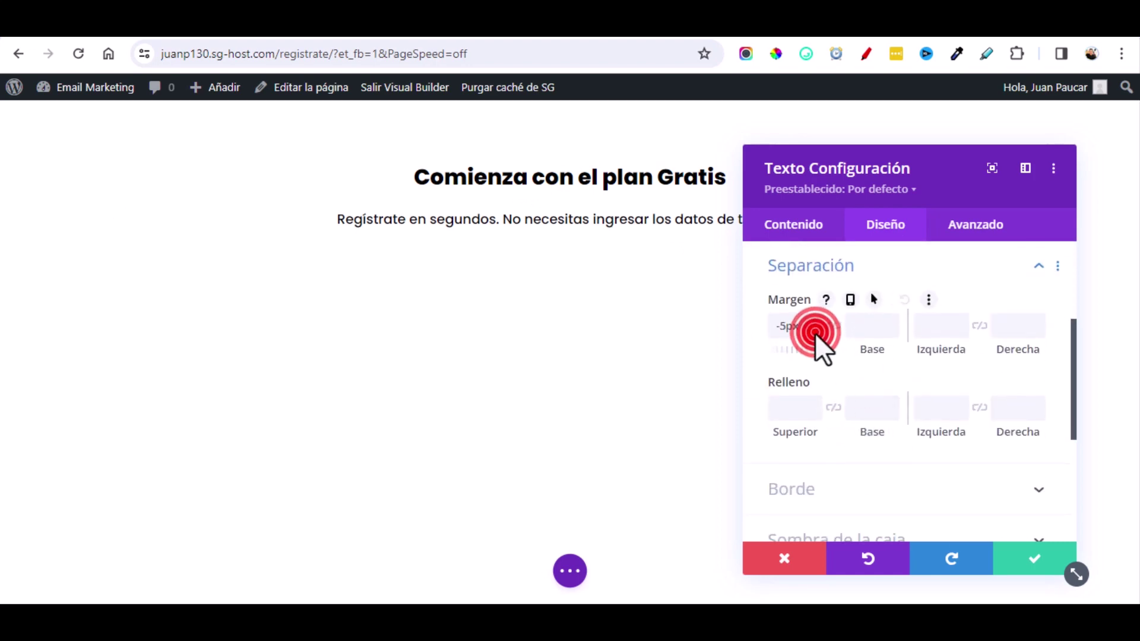
key("BackSpace")
key("BackSpace")
key("BackSpace")
key("BackSpace")
type("-20px")
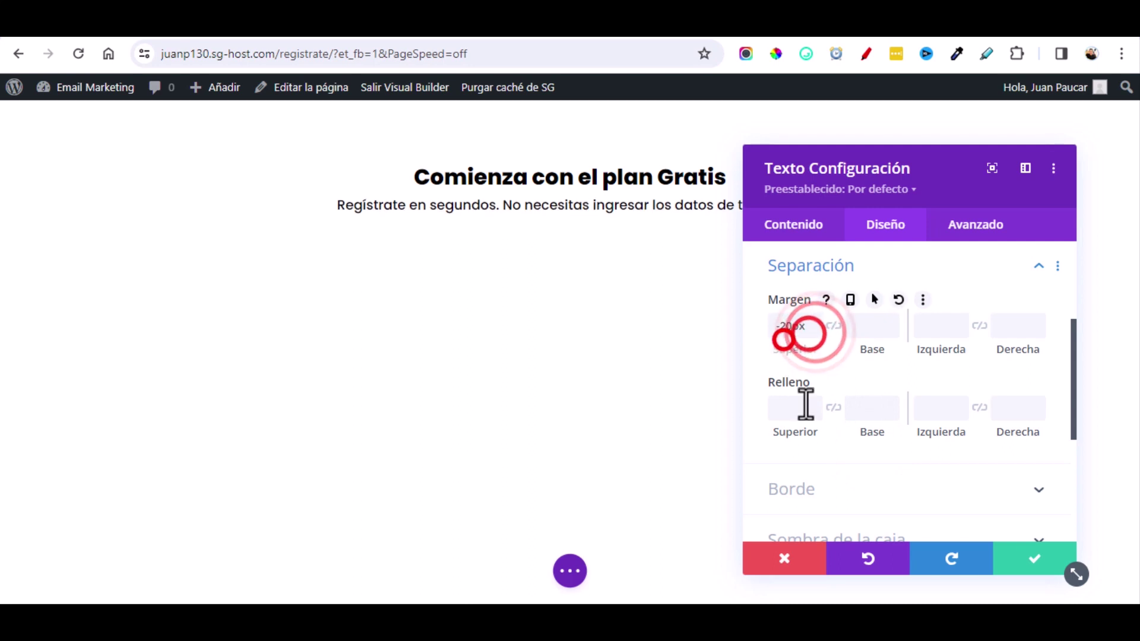
left_click(1036, 569)
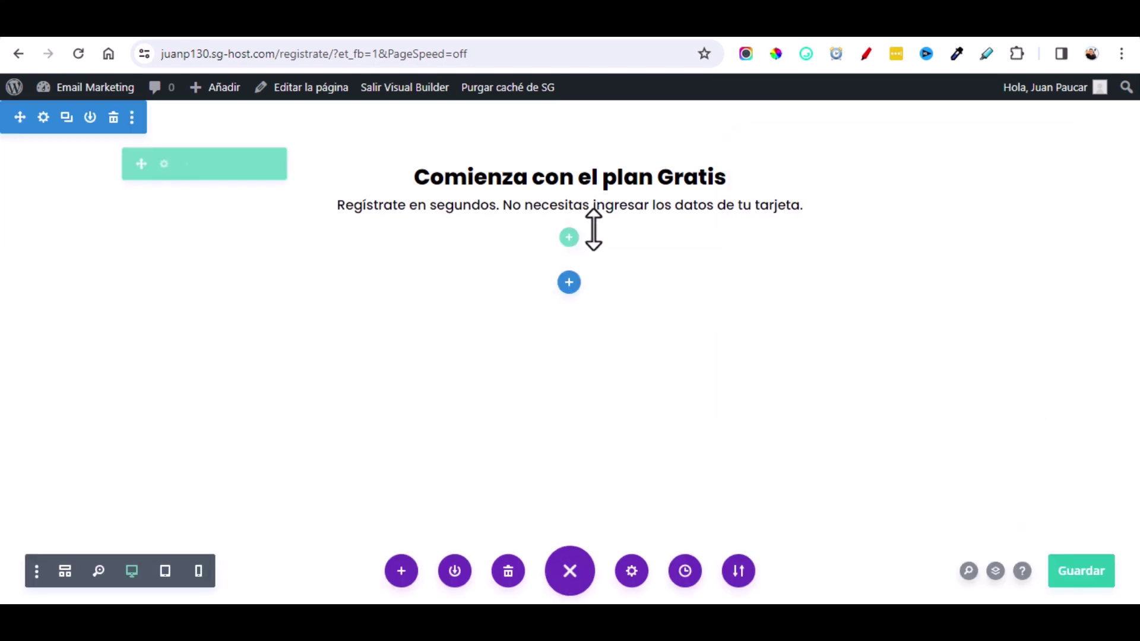
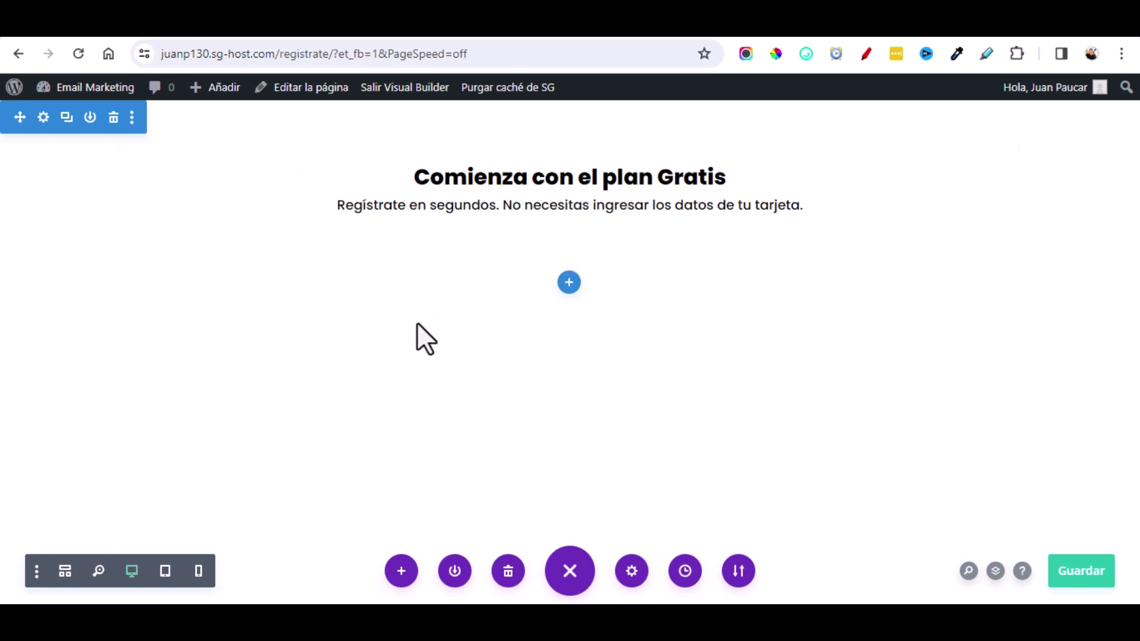
Step: Insert a Código module below the two text modules in the row, using the wireframe view
left_click(65, 571)
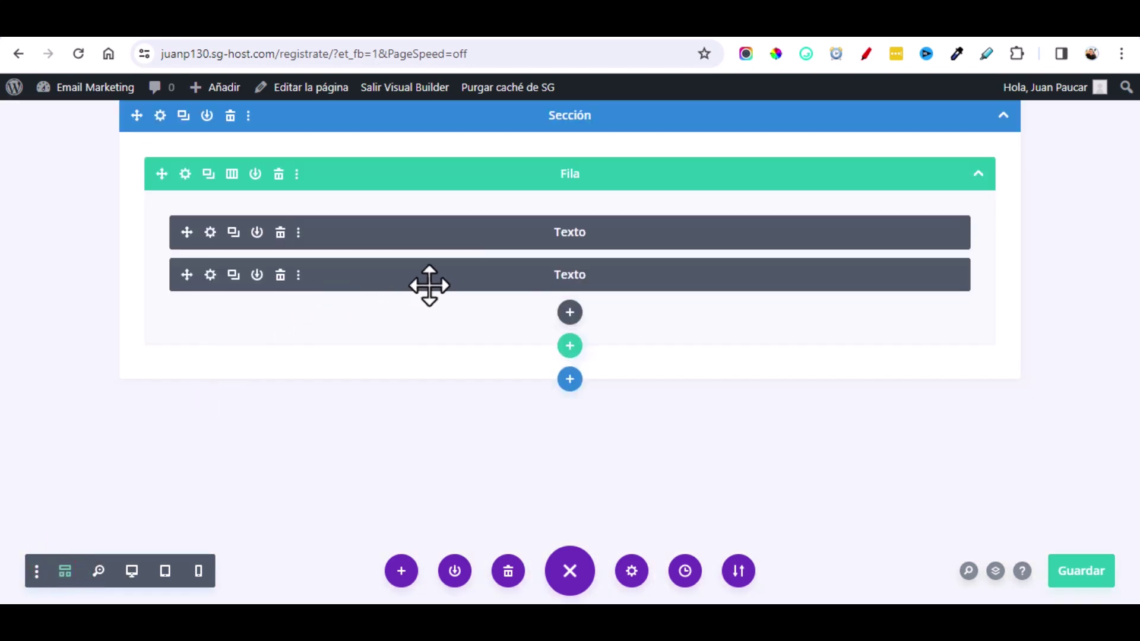
left_click(566, 346)
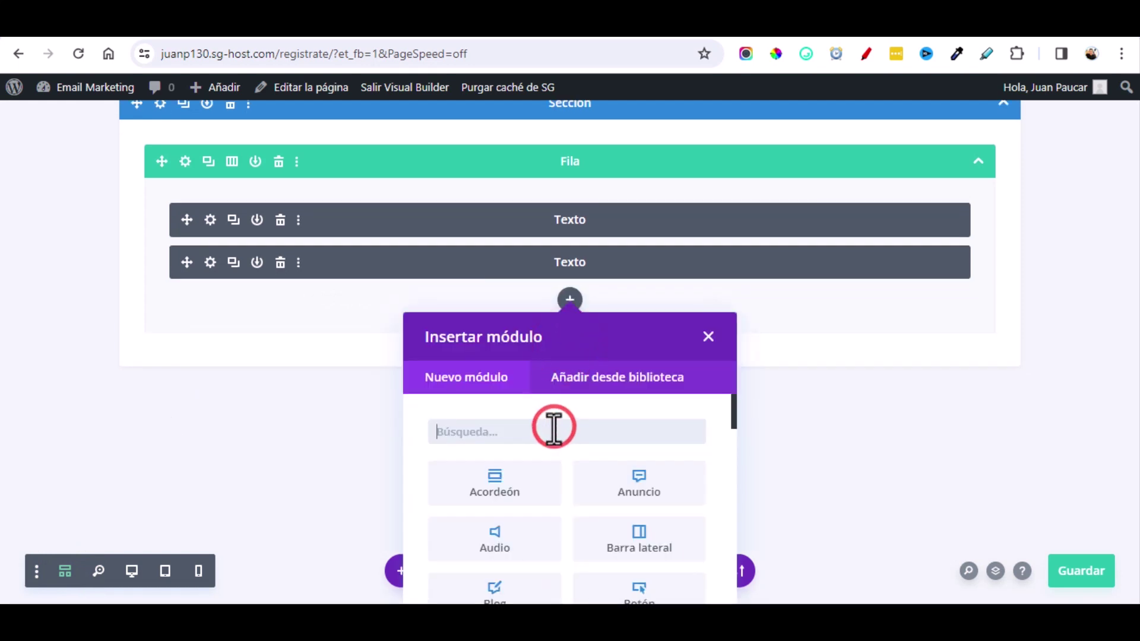
type("có")
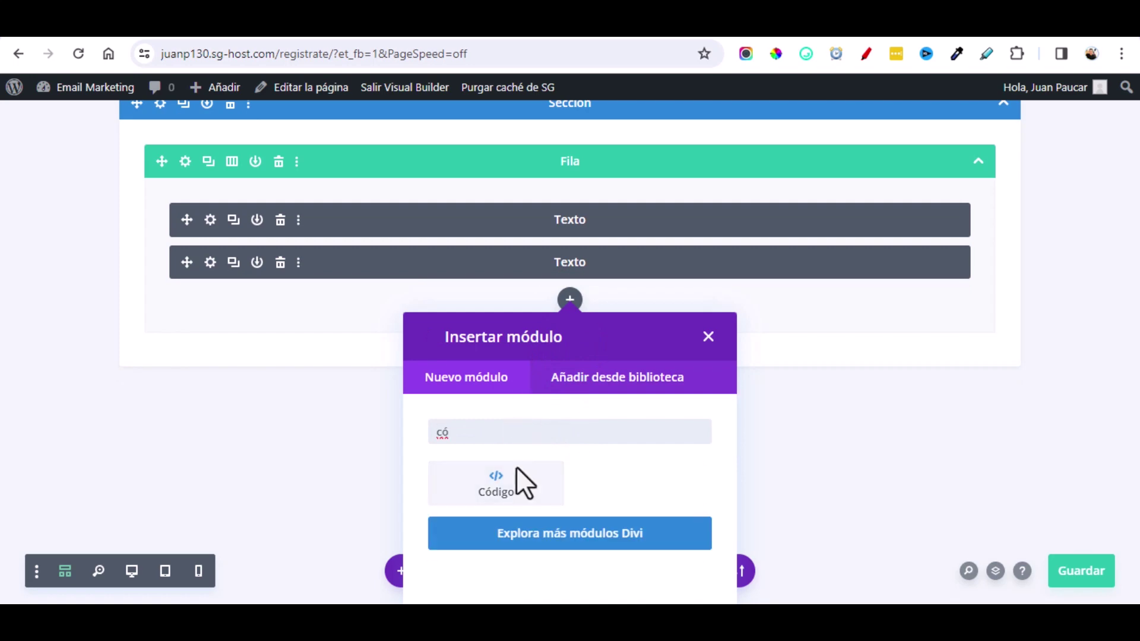
left_click(508, 494)
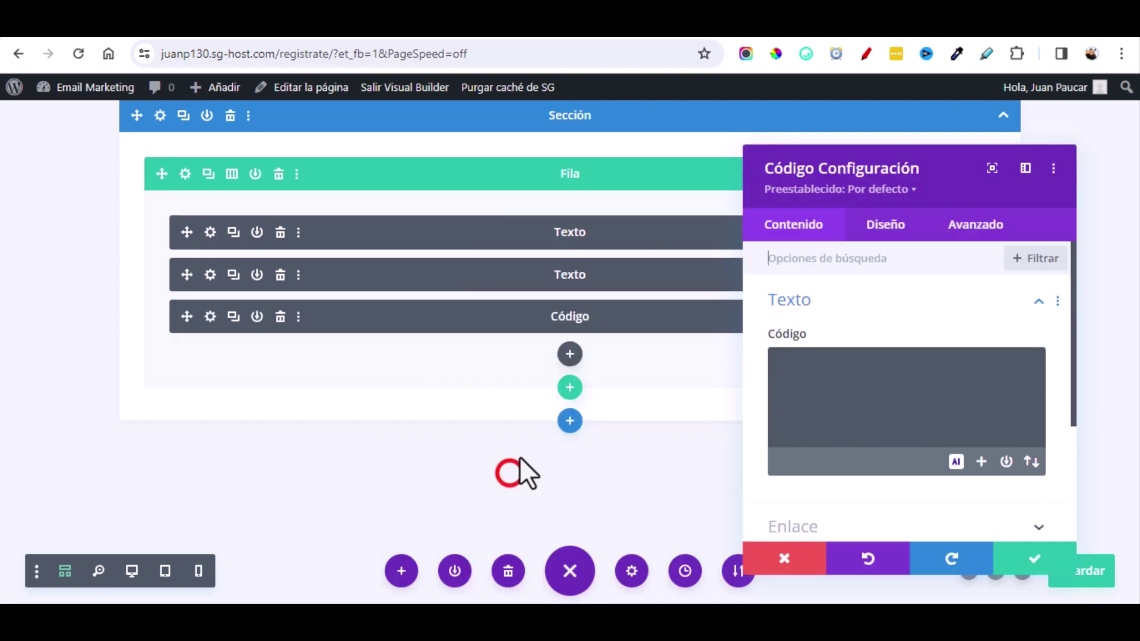
Step: Enter the shortcode [ultimatemember form_id="35"] as the module's code in desktop view and save its settings
left_click(131, 571)
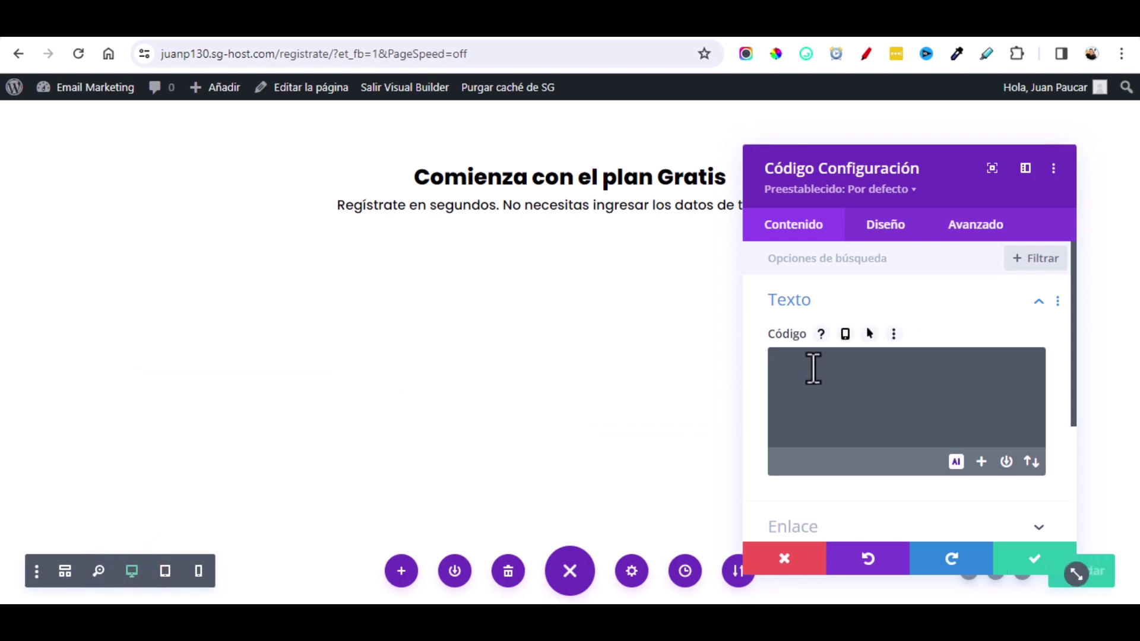
left_click(810, 364)
type("[ultimatemember form_id=\"35\"]")
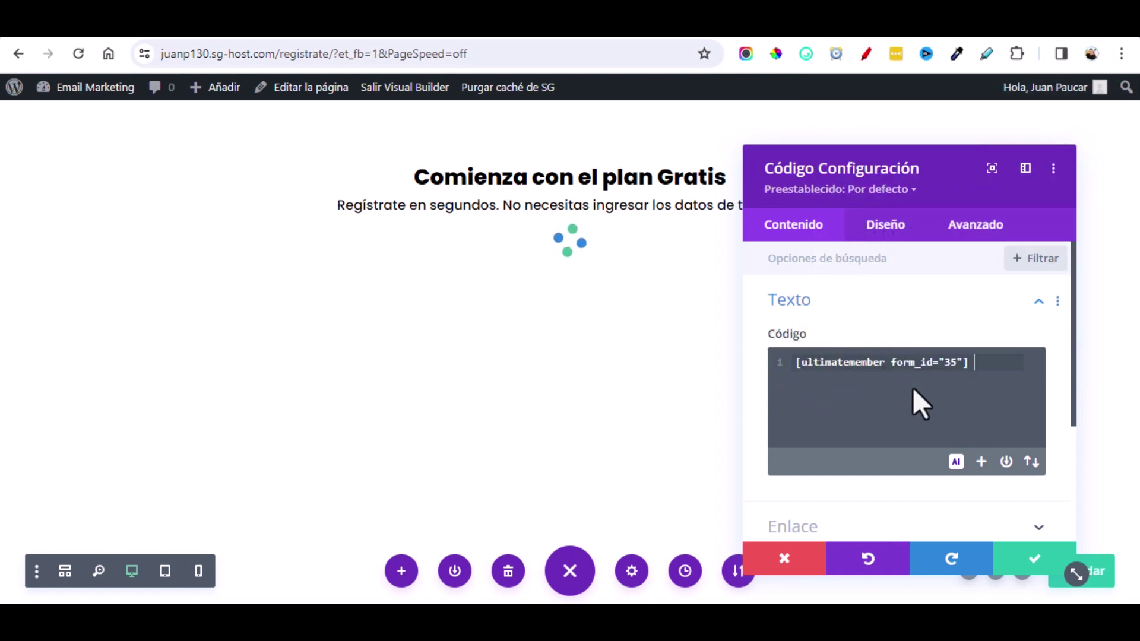
left_click(1021, 564)
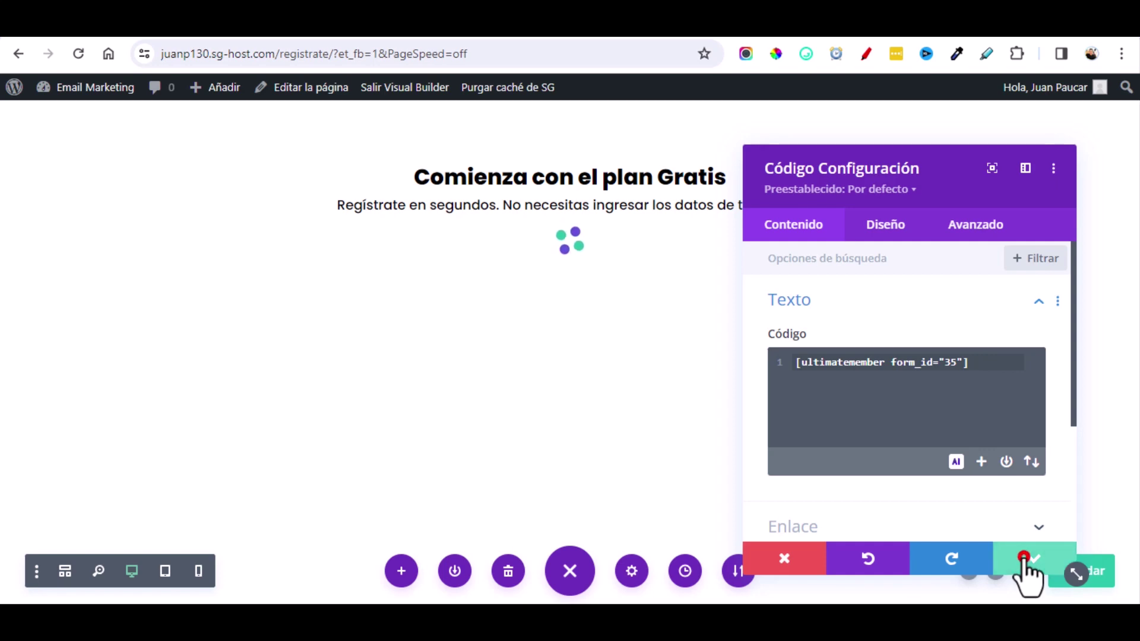
Step: Center the text alignment of the code module containing the form shortcode and save its settings
mouse_move(237, 247)
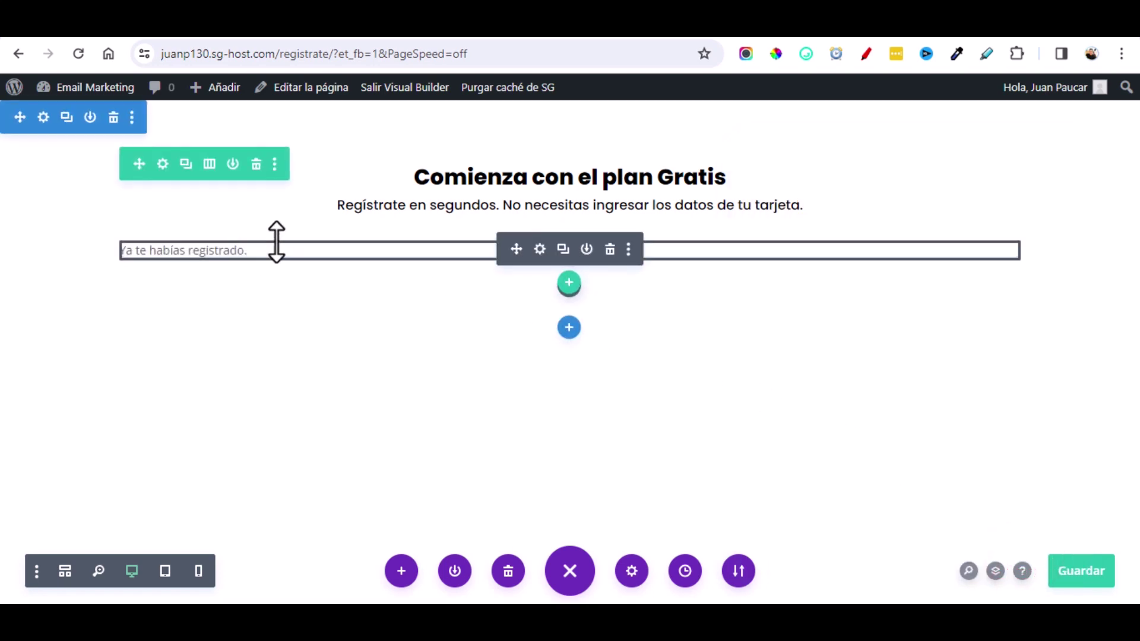
left_click(540, 250)
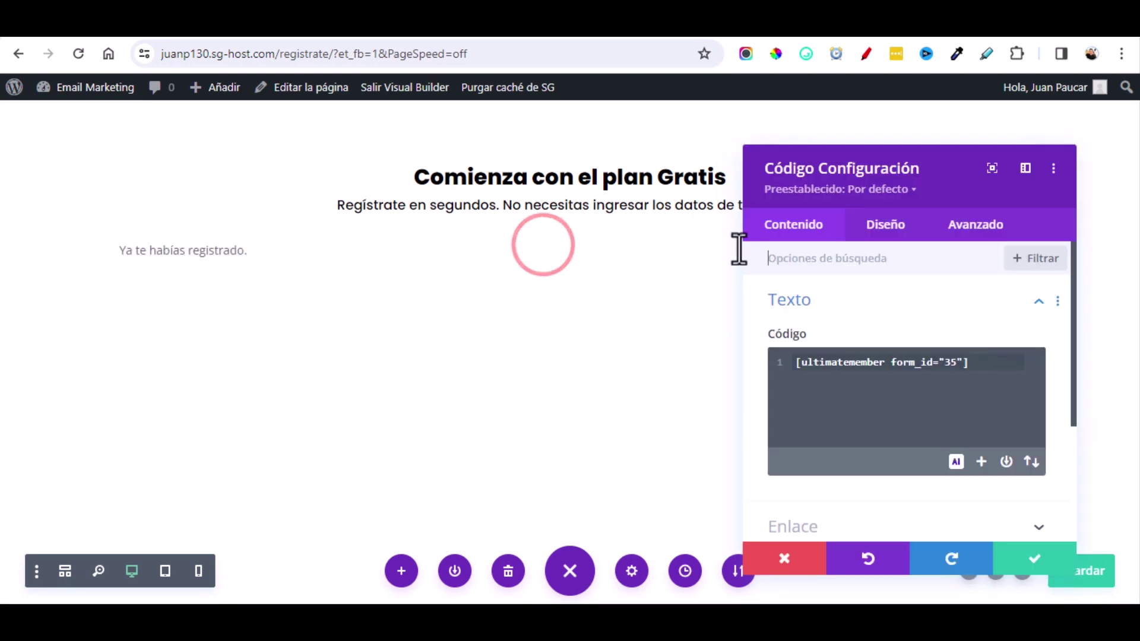
left_click(900, 228)
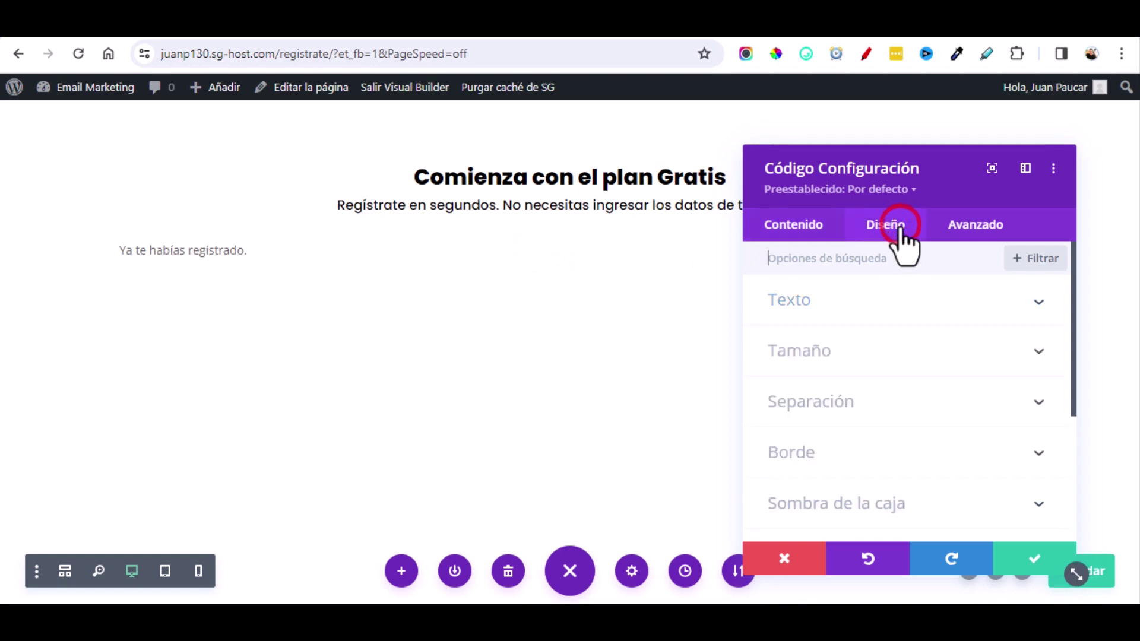
left_click(887, 310)
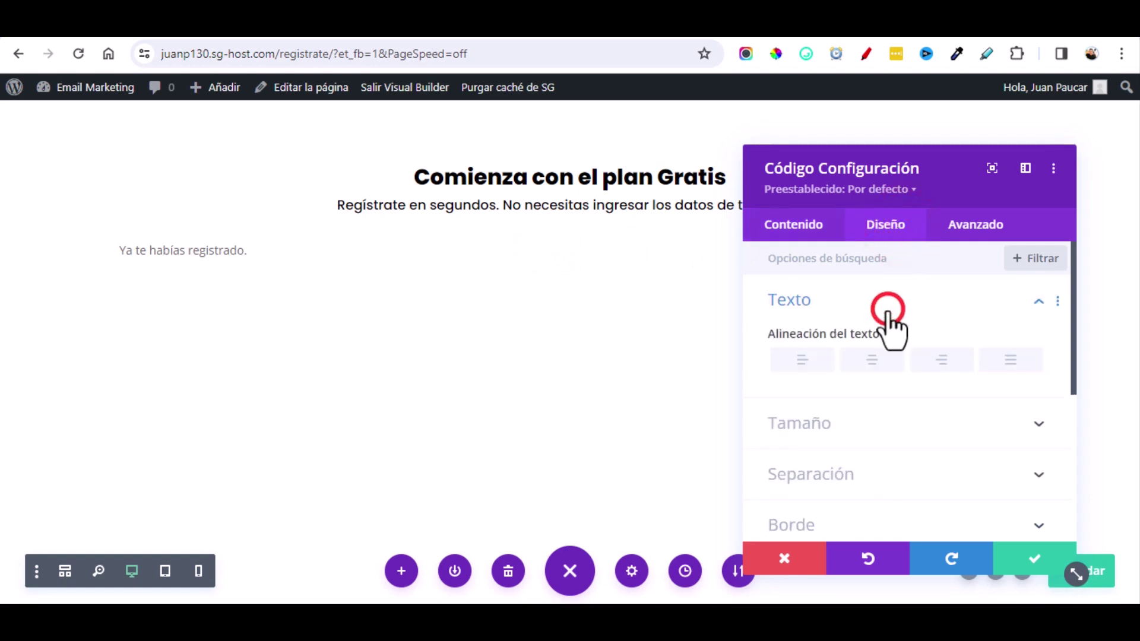
left_click(873, 360)
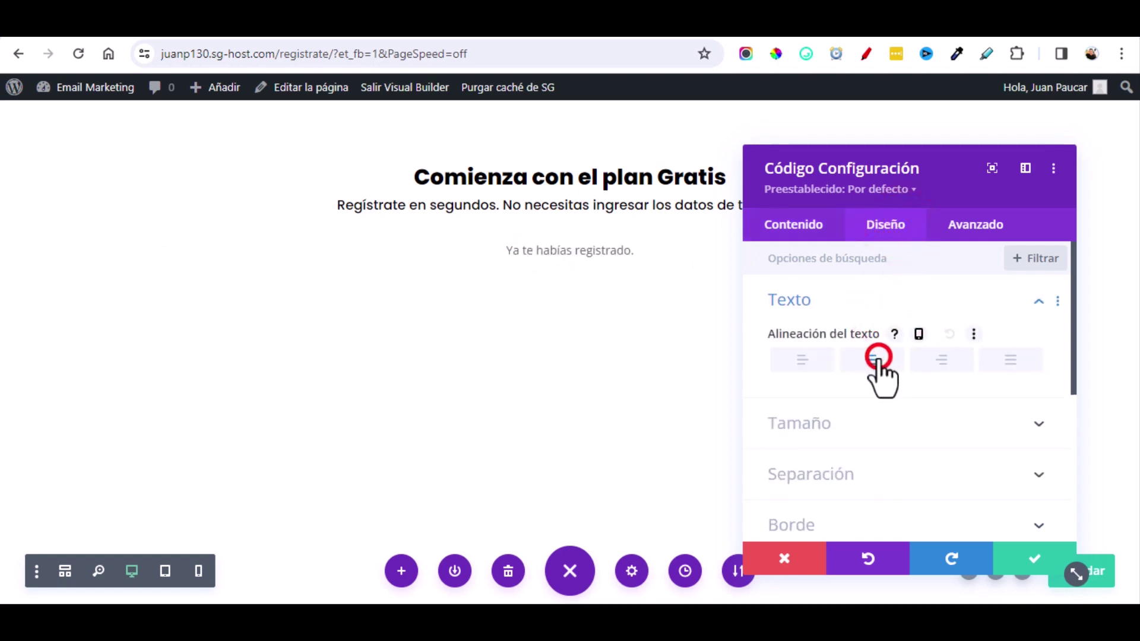
left_click(1036, 561)
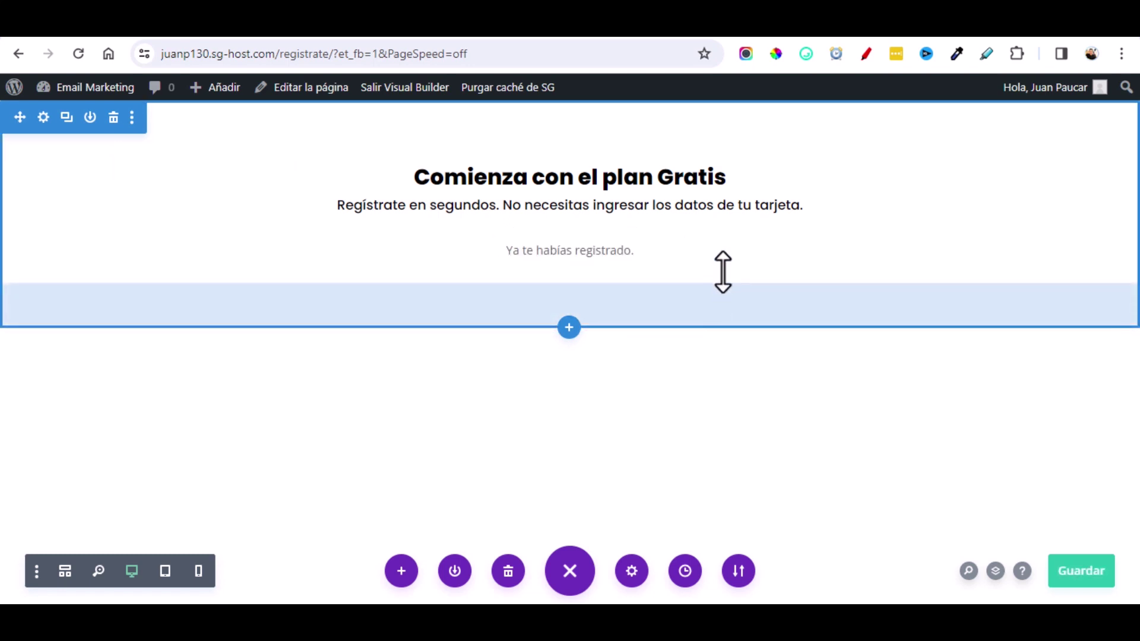
Step: Save the page, exit the Visual Builder, and copy the URL of the live registration page
left_click(1077, 572)
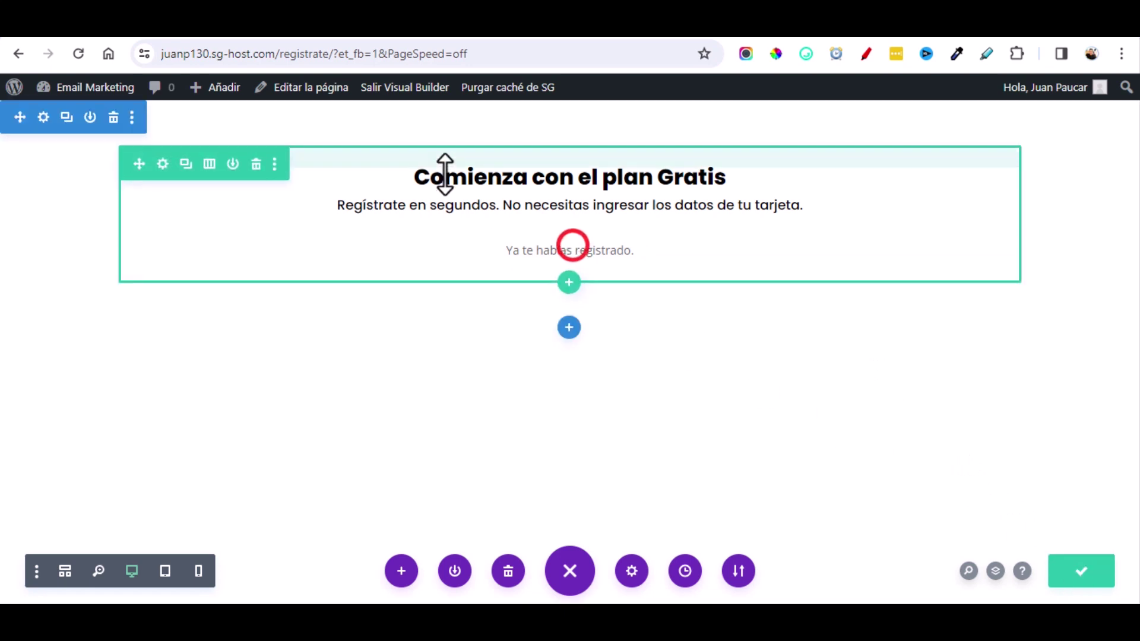
left_click(404, 90)
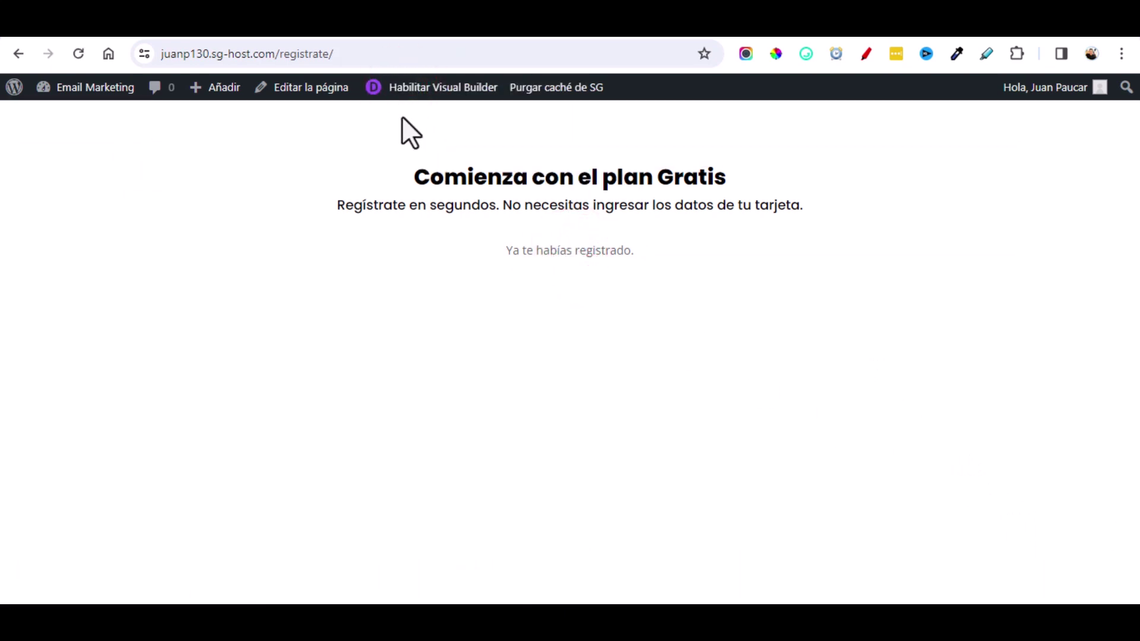
left_click(304, 52)
right_click(301, 53)
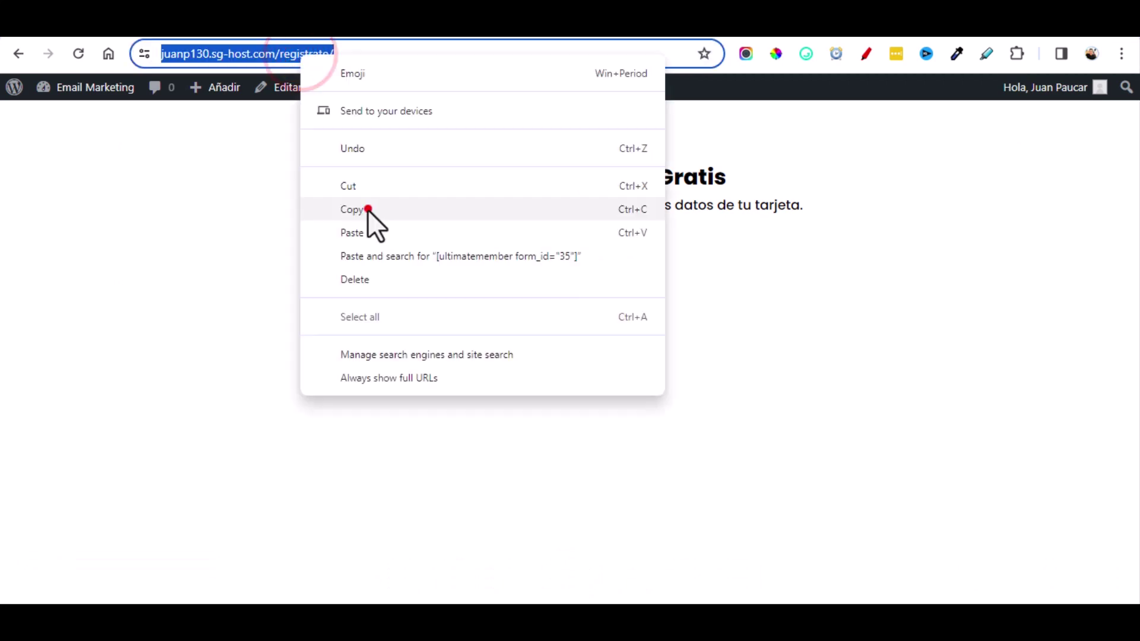
left_click(368, 209)
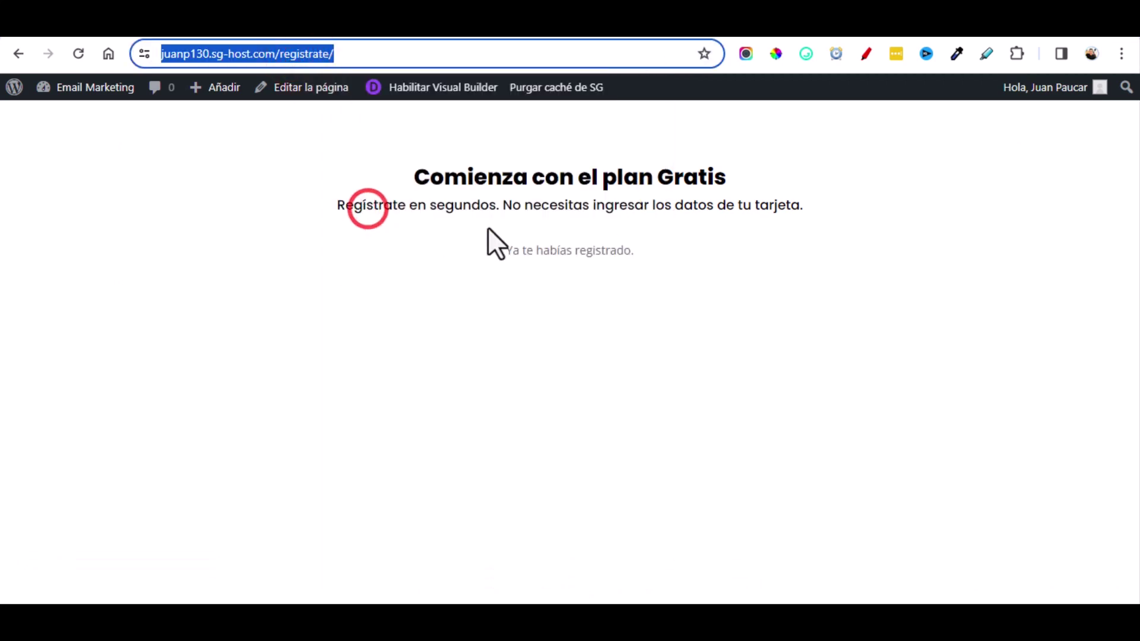
Step: Open the copied registration page URL in a new incognito window and review the registration form's fields
left_click(1121, 54)
left_click(980, 137)
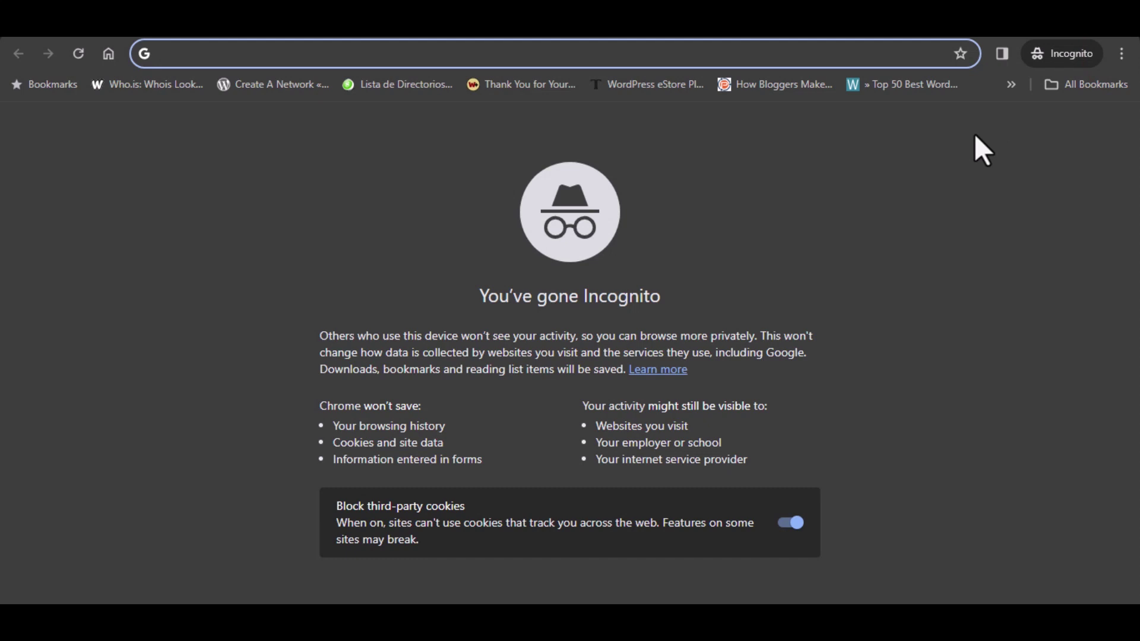
right_click(477, 59)
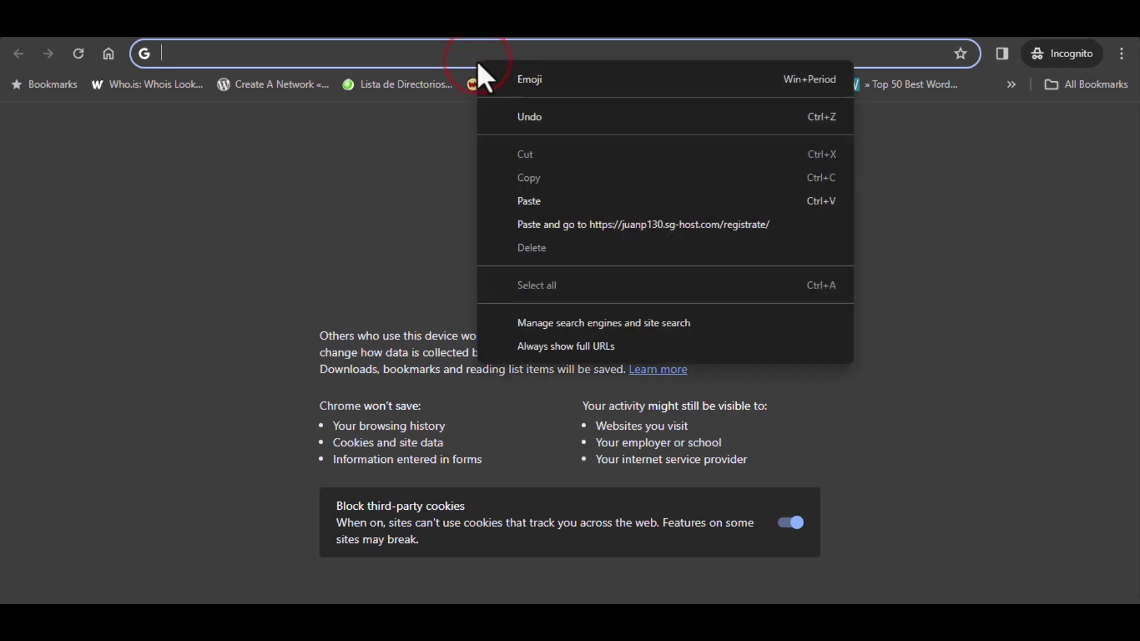
left_click(531, 199)
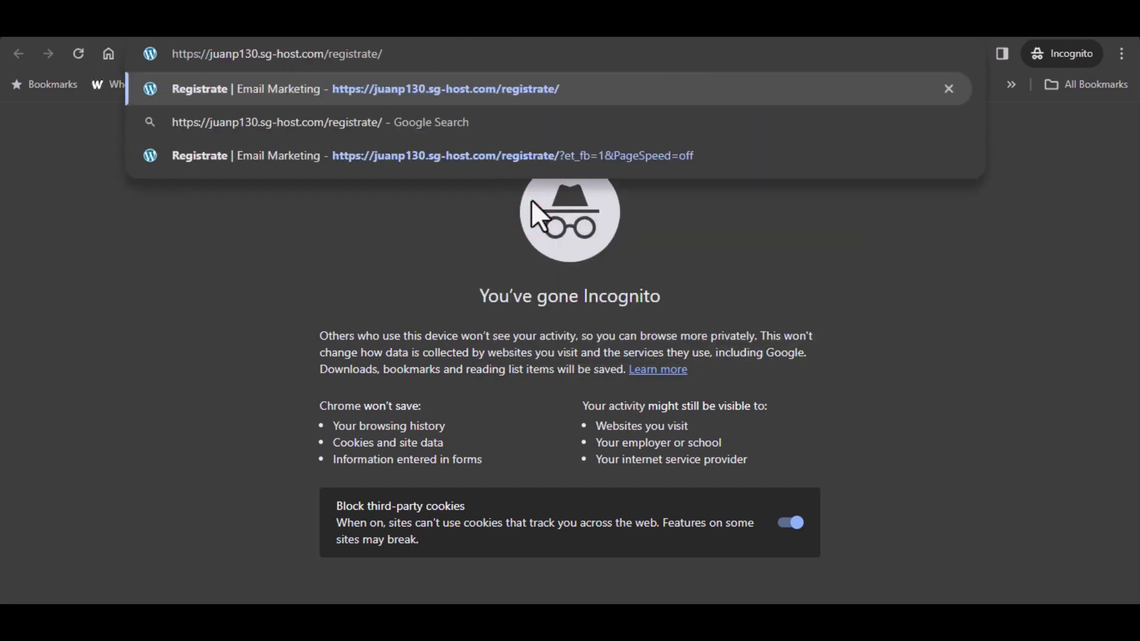
key("Return")
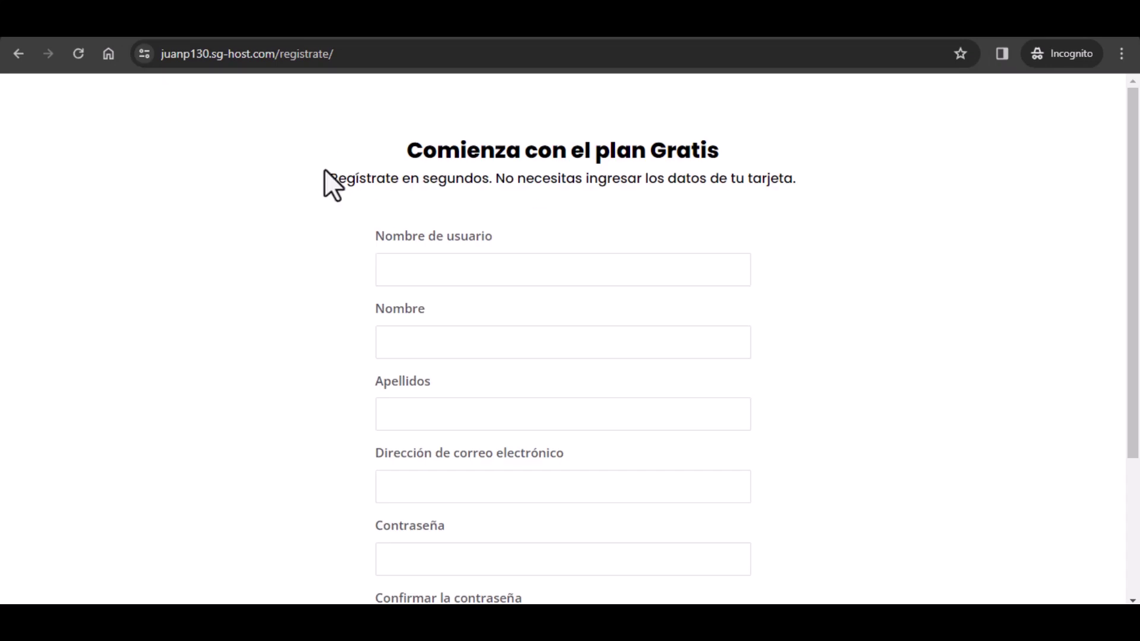
scroll(599, 193, "down", 3)
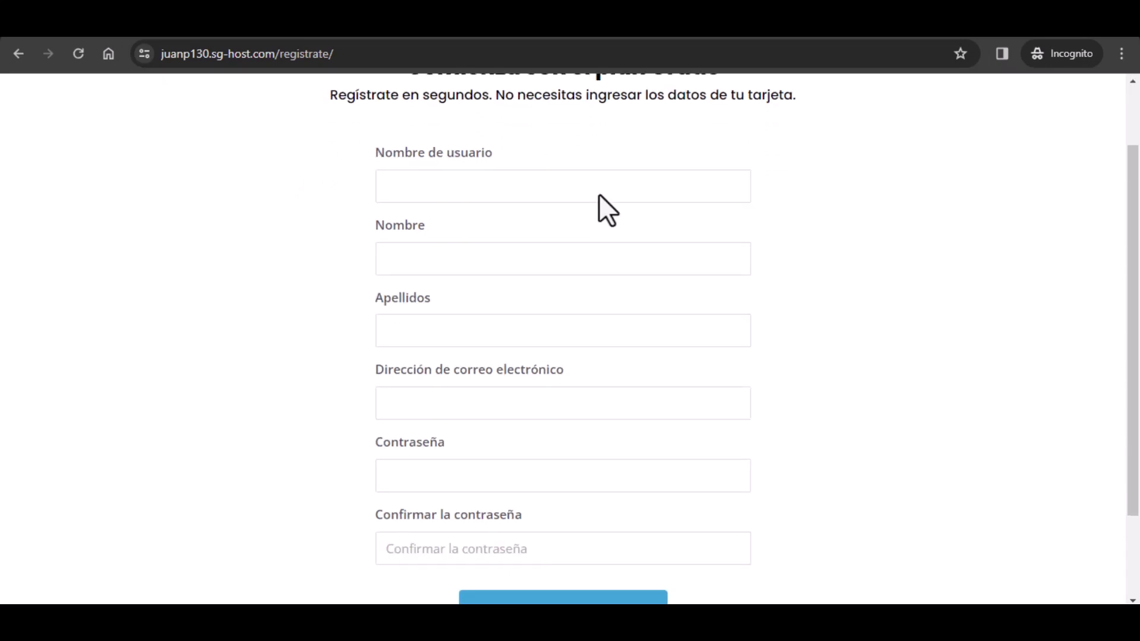
scroll(522, 323, "up", 3)
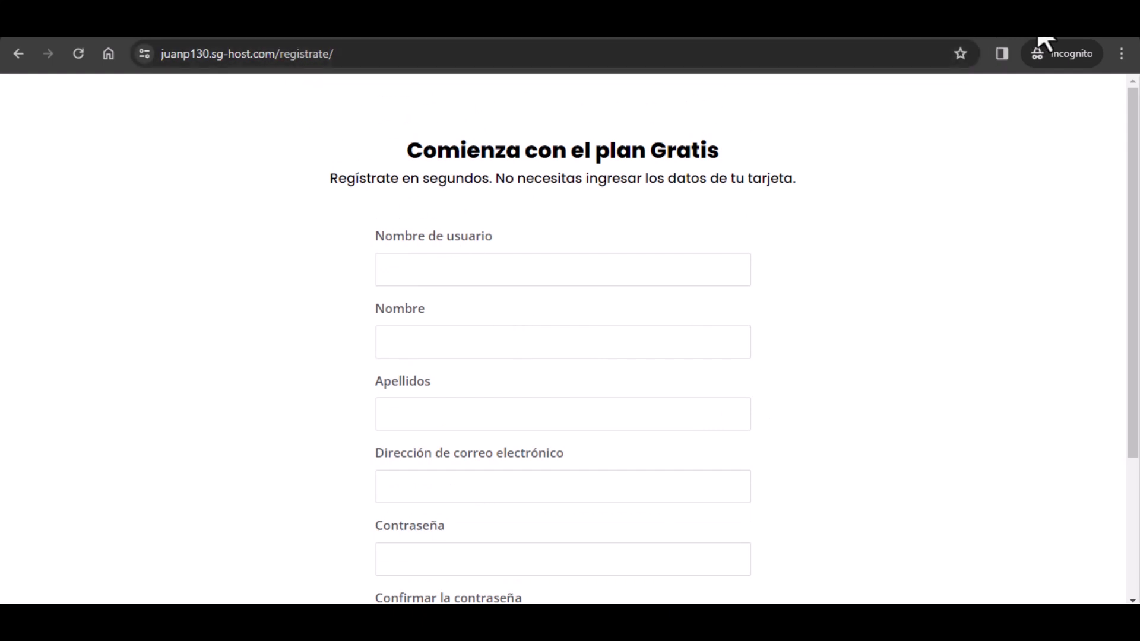
Step: Return to the regular browser window, load the site's home page and enable the Visual Builder on it
key("alt+Tab")
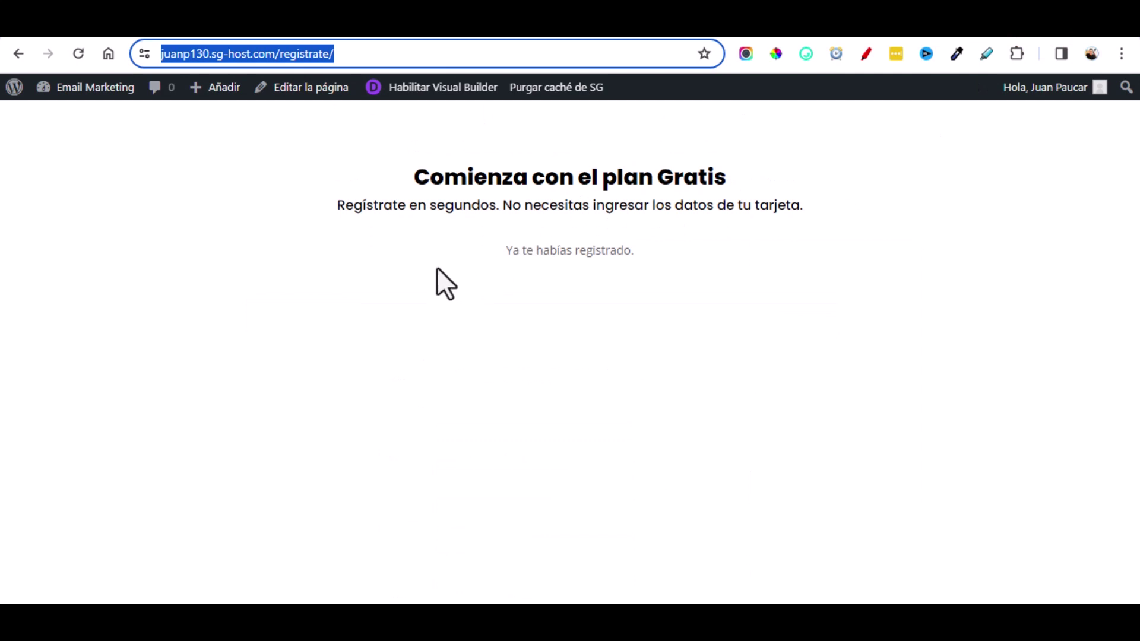
left_click(400, 59)
key("BackSpace")
key("BackSpace")
key("BackSpace")
key("BackSpace")
key("BackSpace")
key("BackSpace")
key("BackSpace")
key("BackSpace")
key("BackSpace")
key("BackSpace")
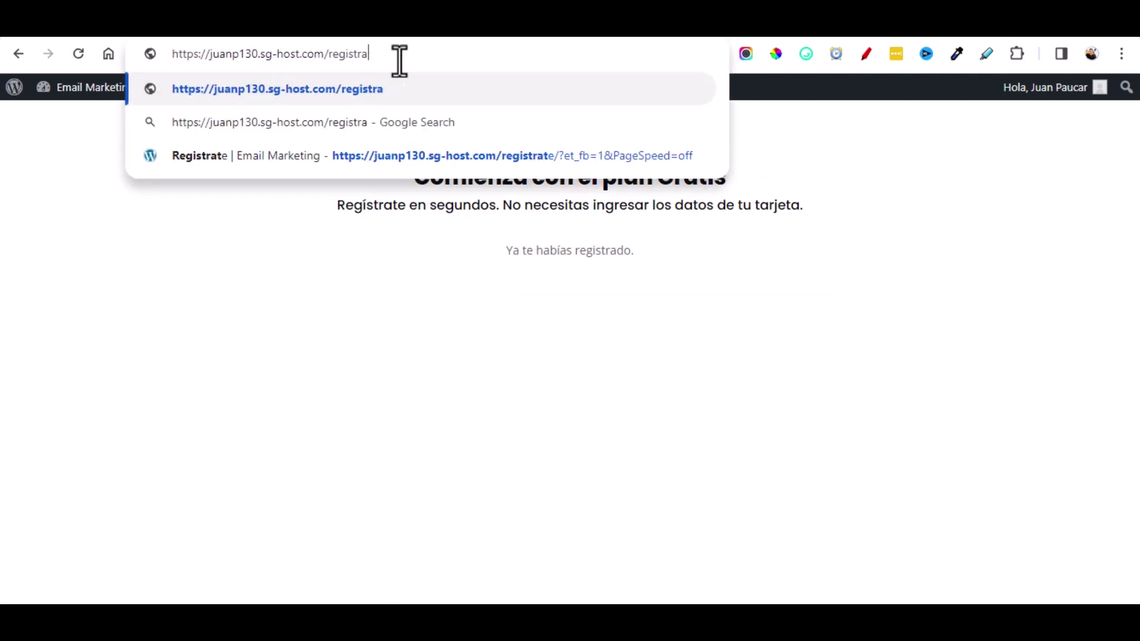
key("BackSpace")
key("Return")
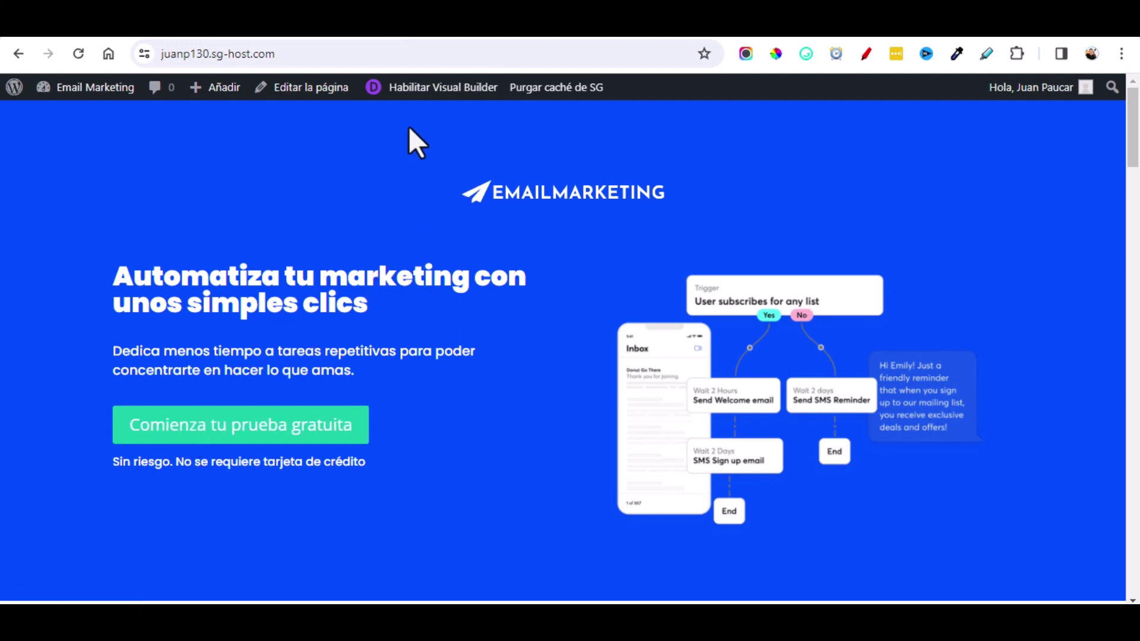
left_click(442, 89)
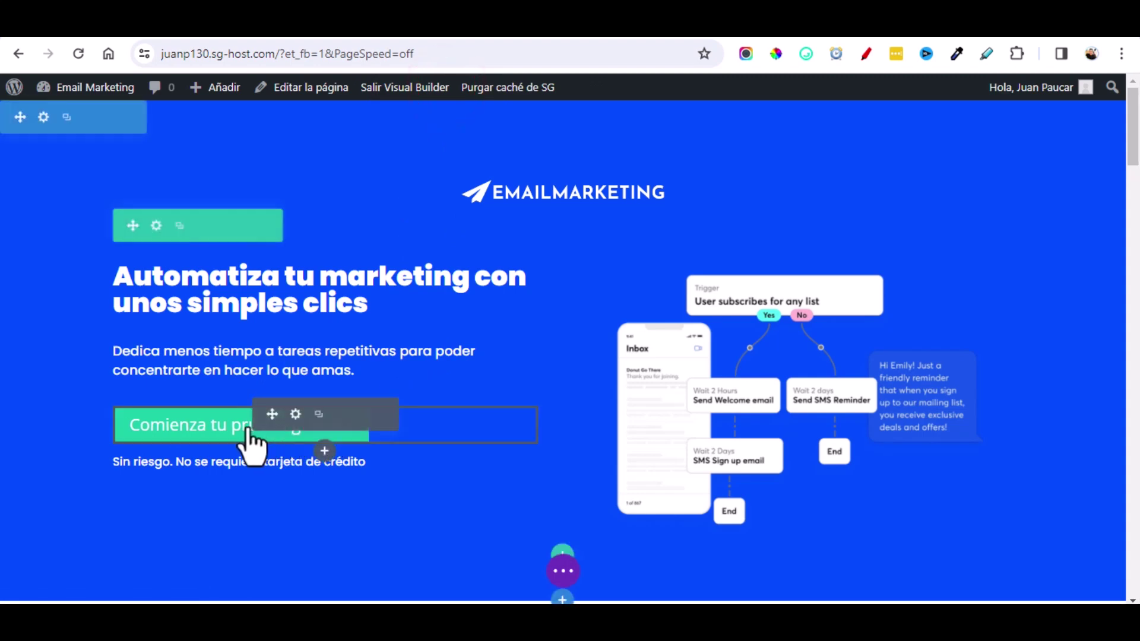
left_click(295, 414)
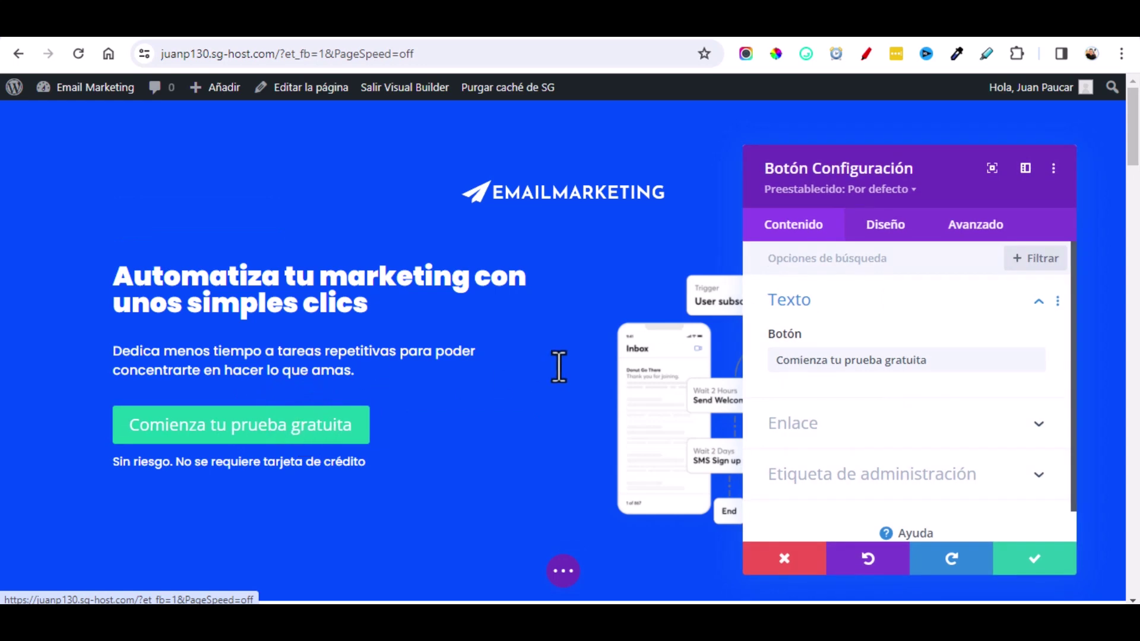
scroll(806, 275, "down", 1)
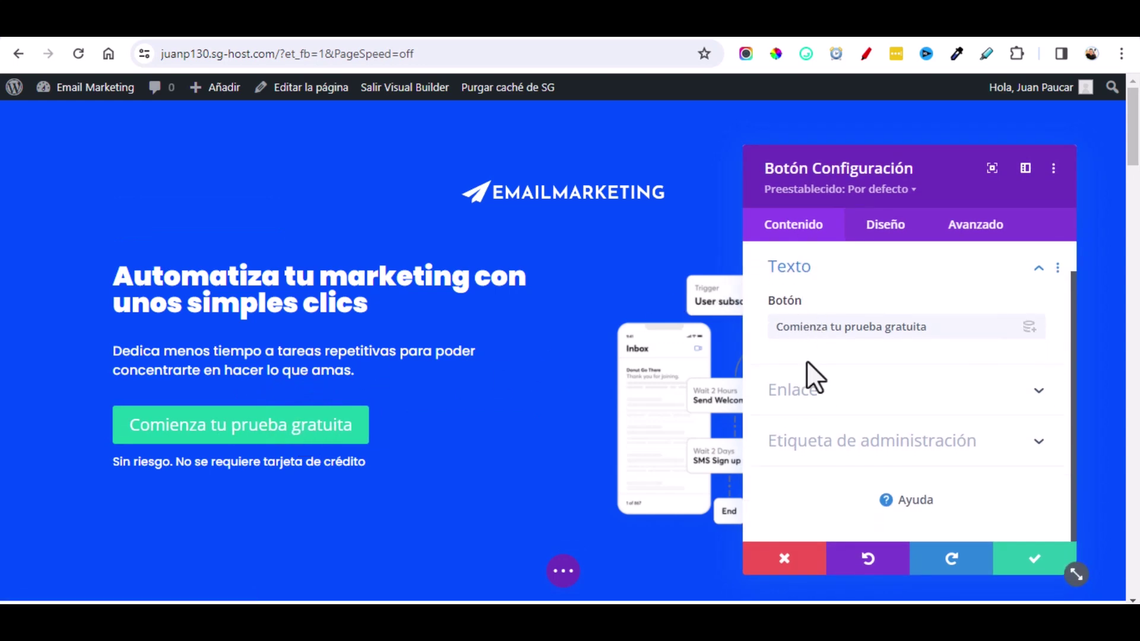
left_click(800, 389)
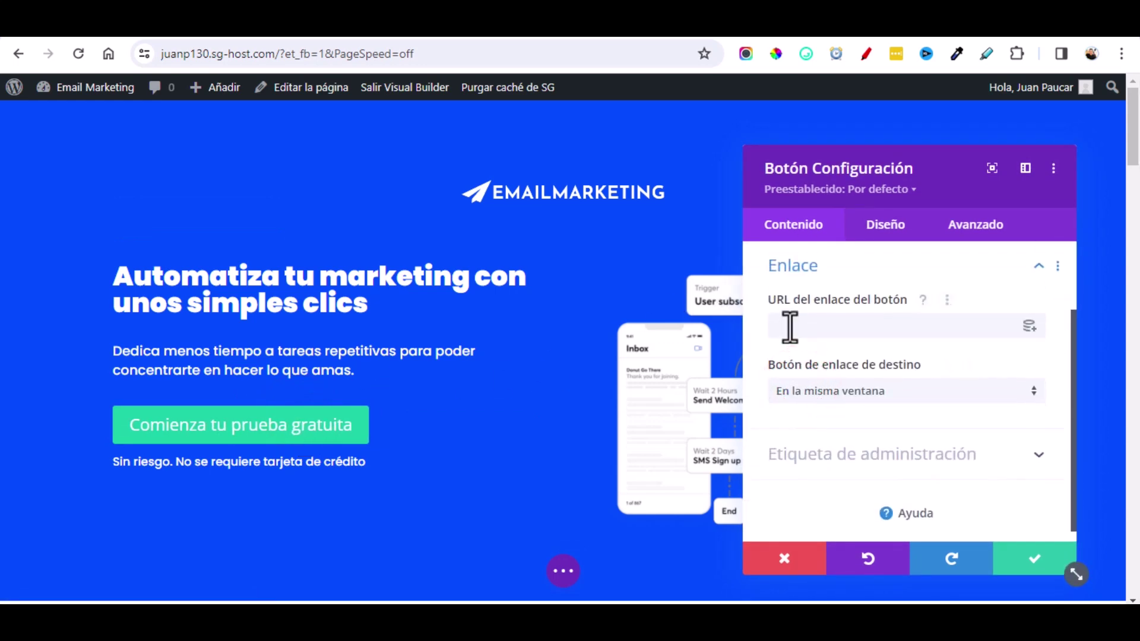
left_click(789, 326)
right_click(789, 325)
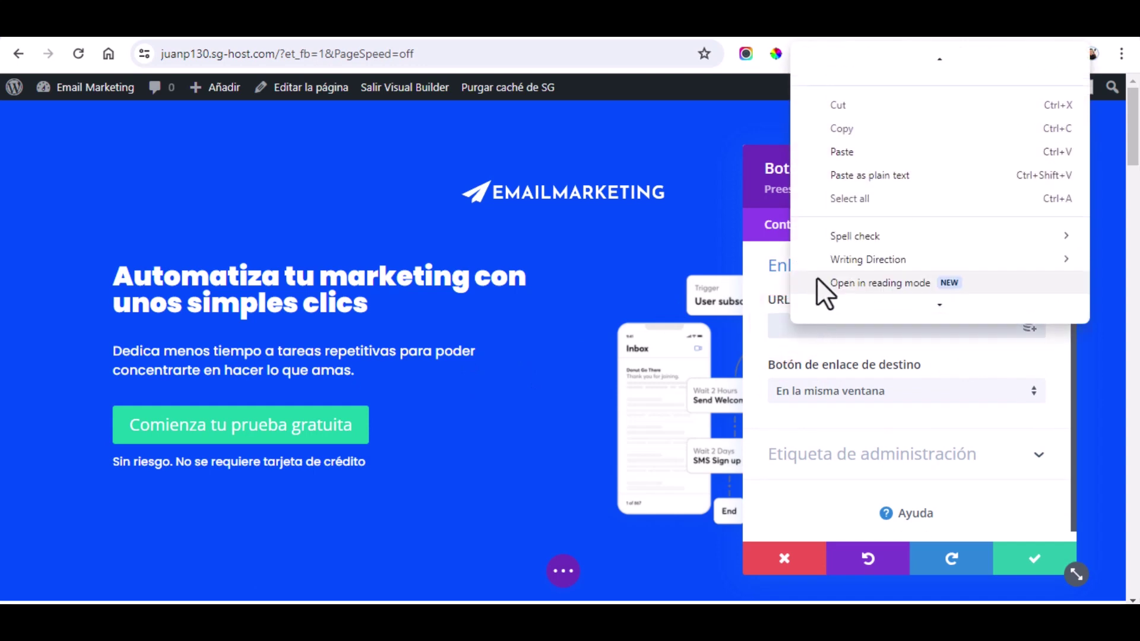
left_click(855, 151)
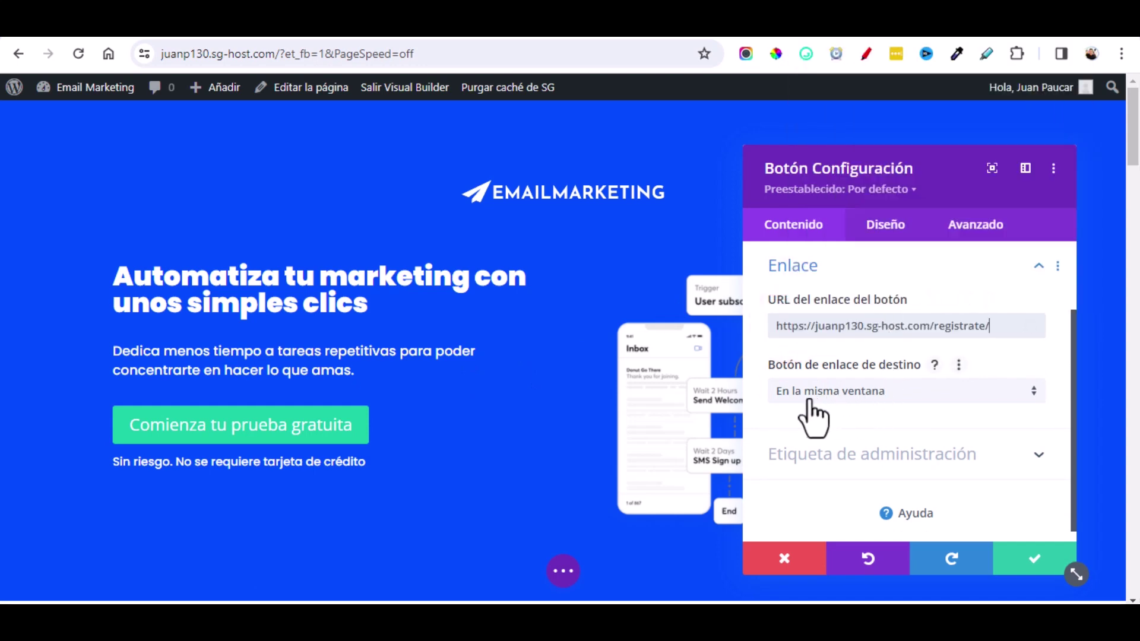
left_click(1028, 564)
scroll(506, 364, "down", 10)
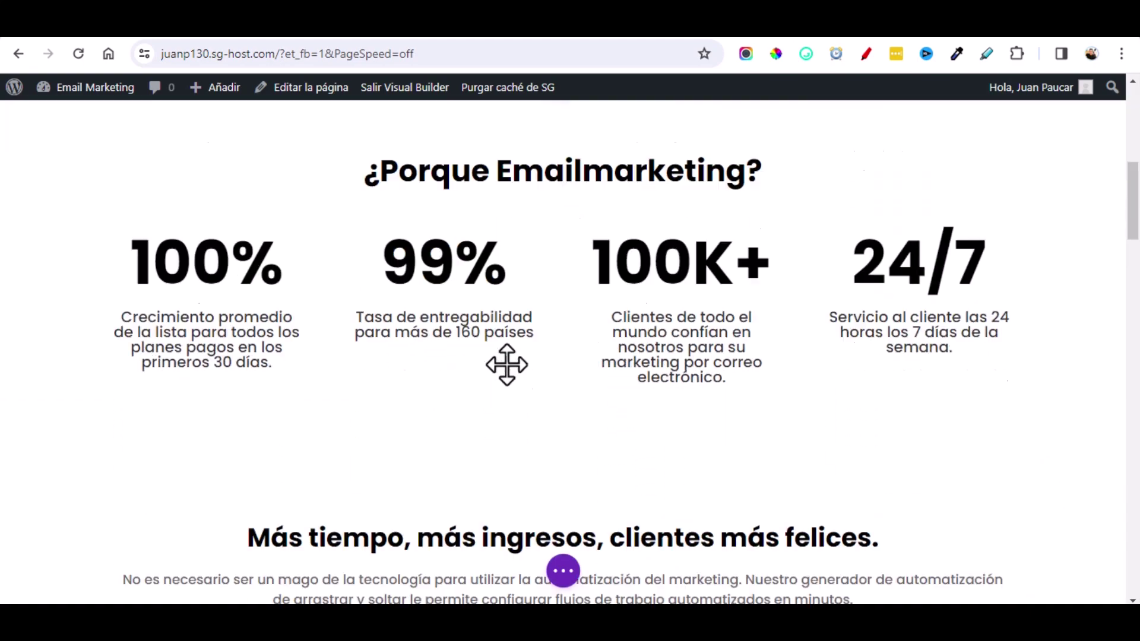
scroll(506, 364, "down", 15)
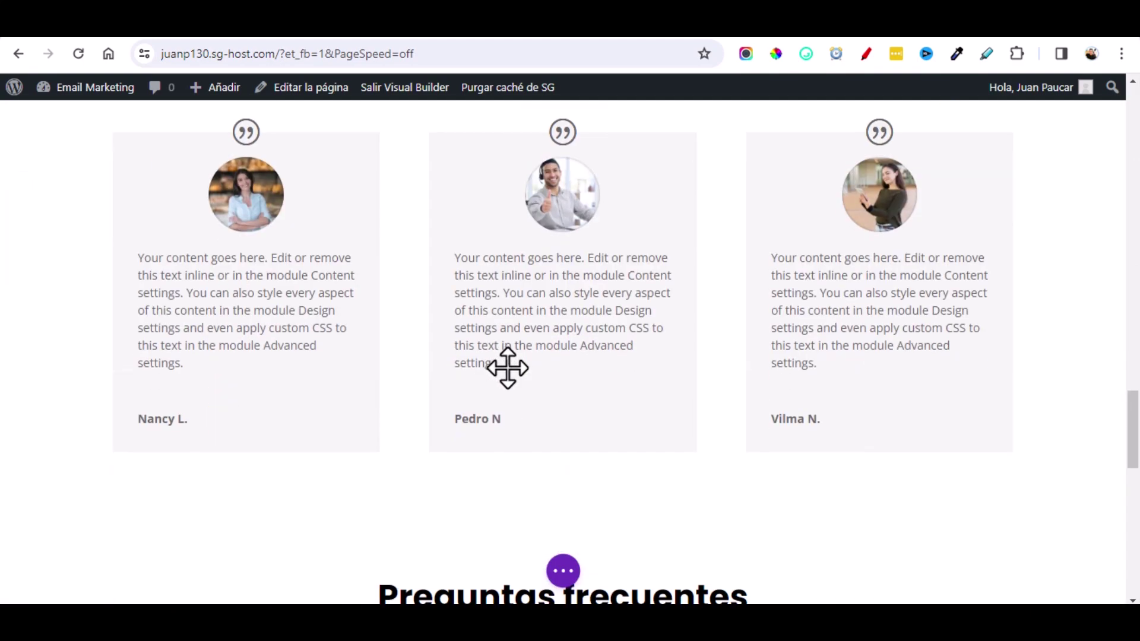
scroll(507, 368, "down", 10)
mouse_move(730, 222)
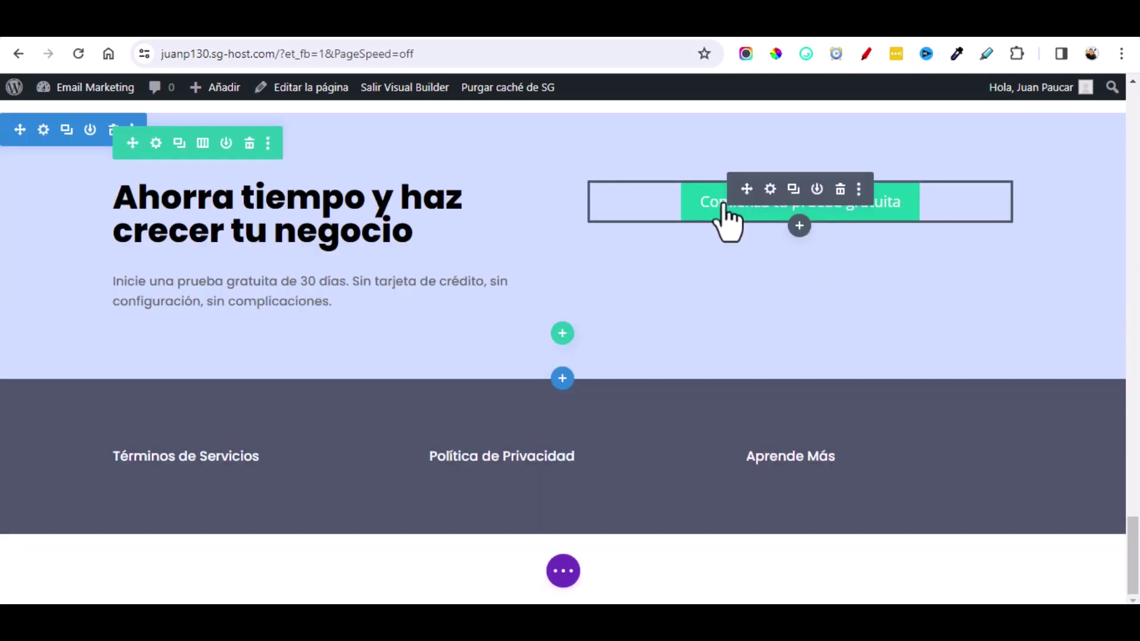
left_click(771, 189)
left_click(821, 416)
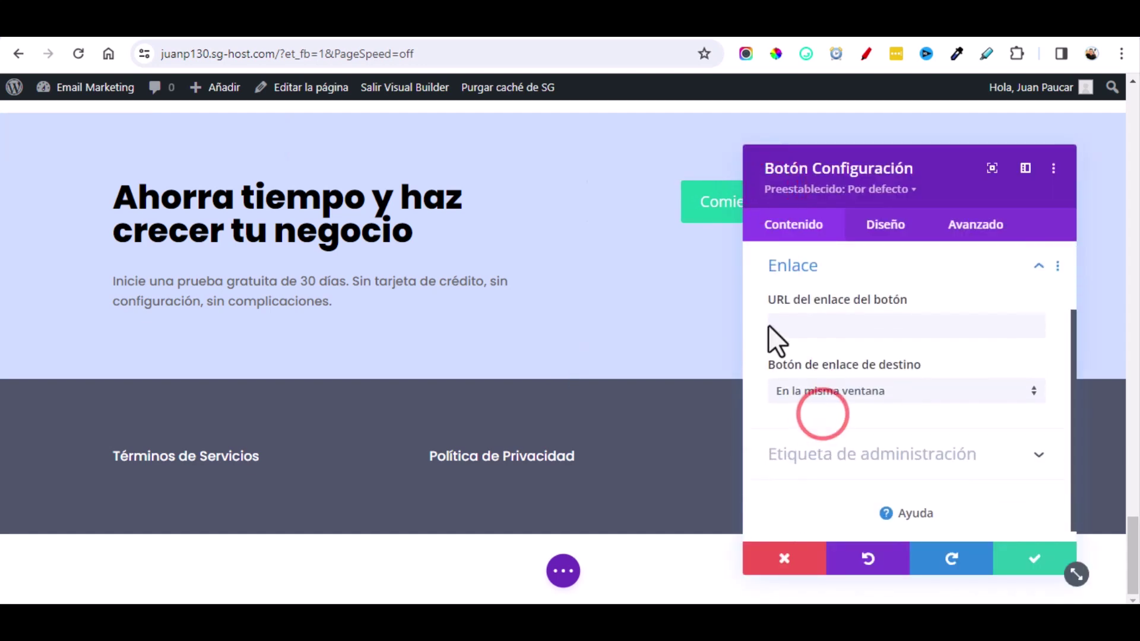
right_click(768, 326)
scroll(810, 272, "down", 2)
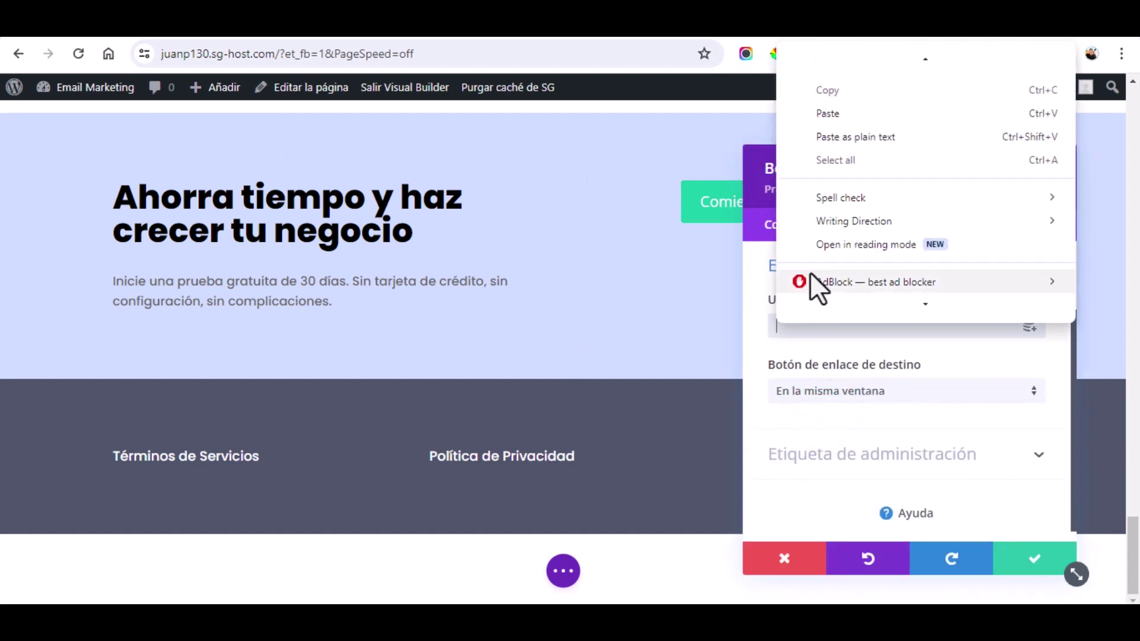
left_click(825, 113)
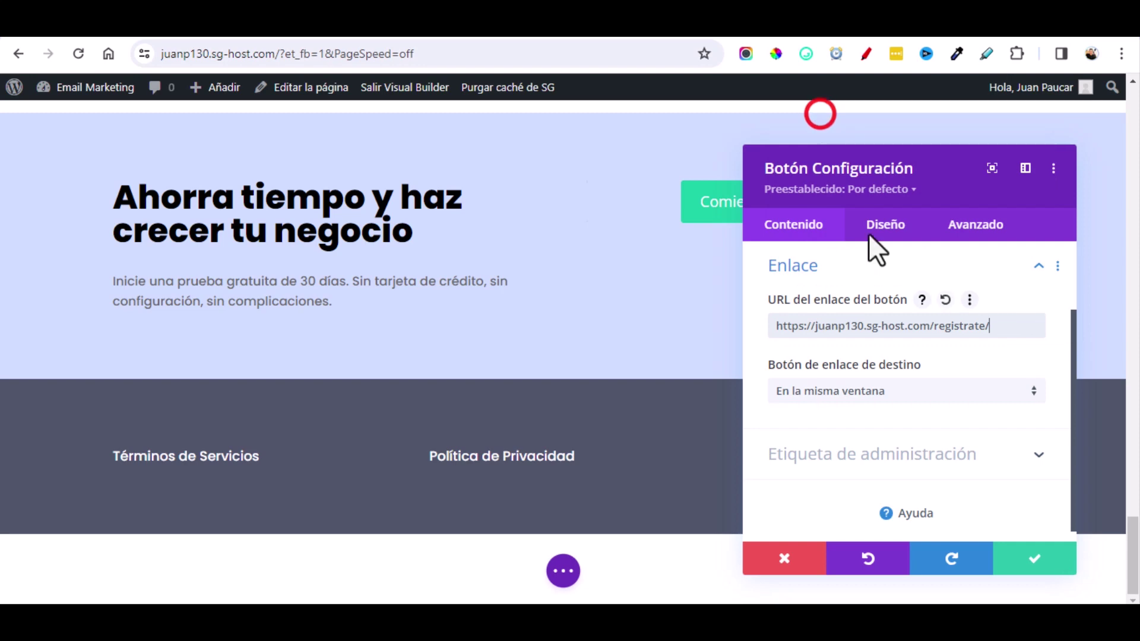
left_click(1033, 564)
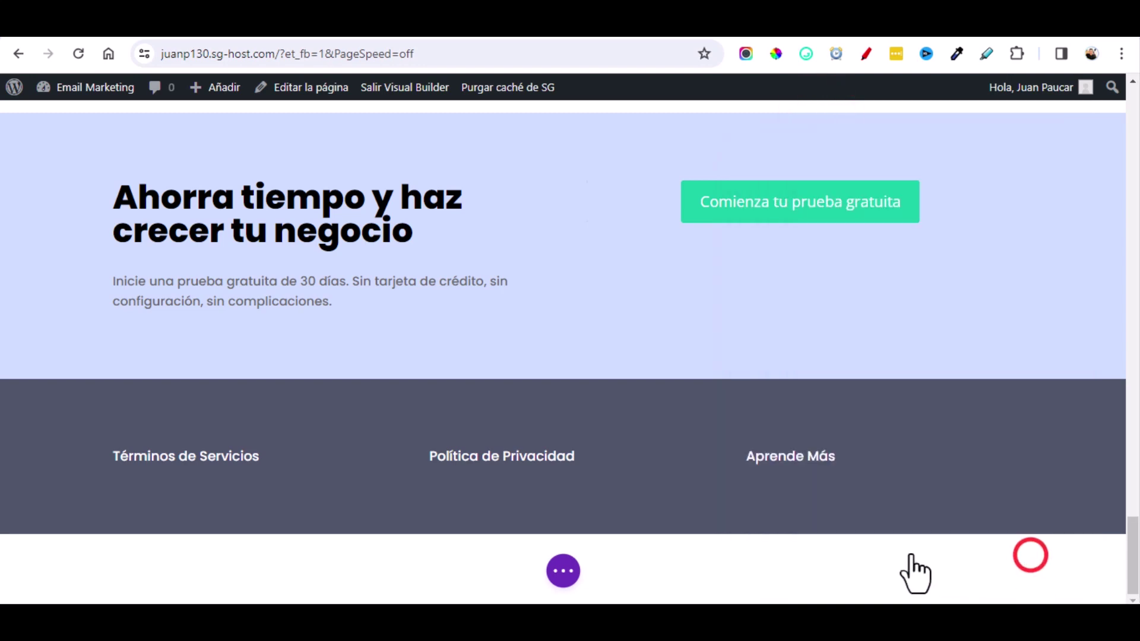
Step: Save the home page and exit the Visual Builder
left_click(563, 573)
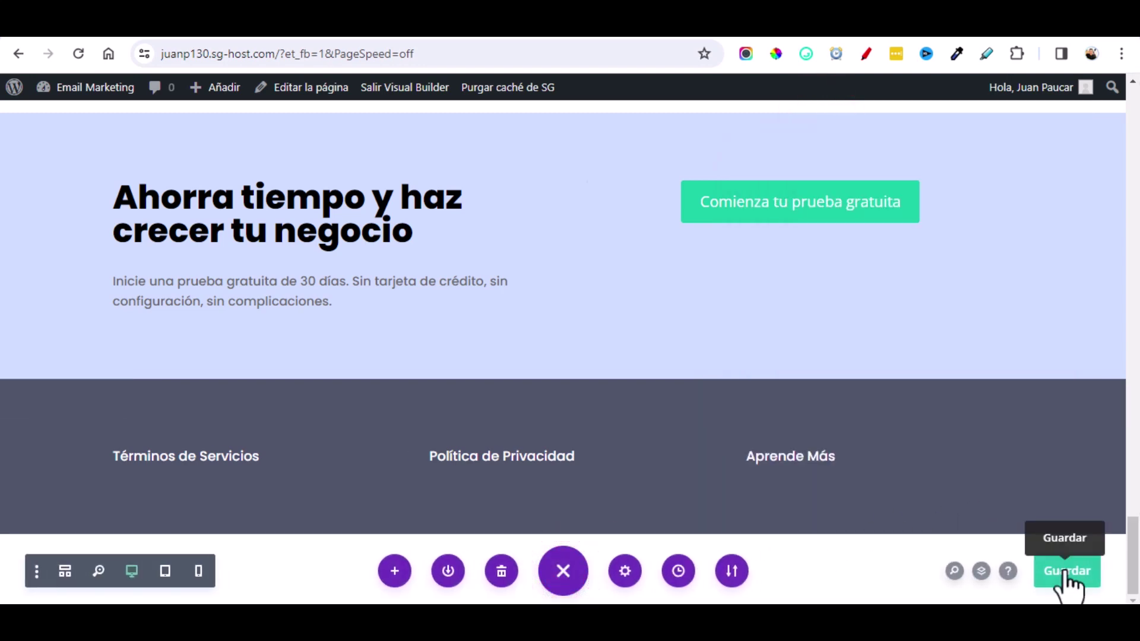
scroll(667, 358, "up", 8)
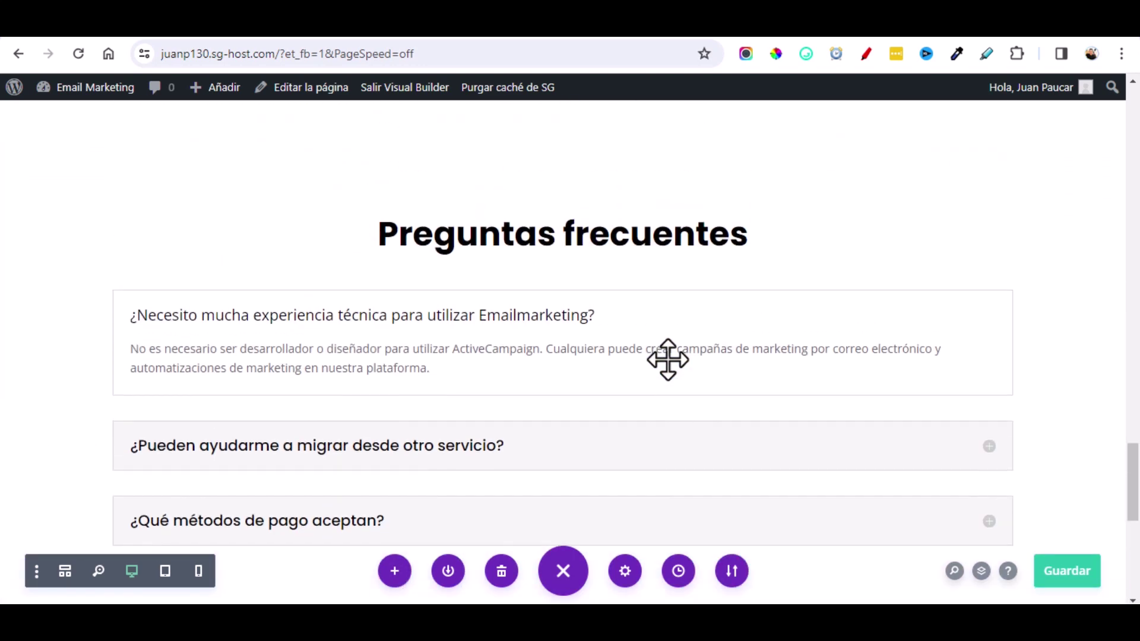
scroll(667, 359, "up", 10)
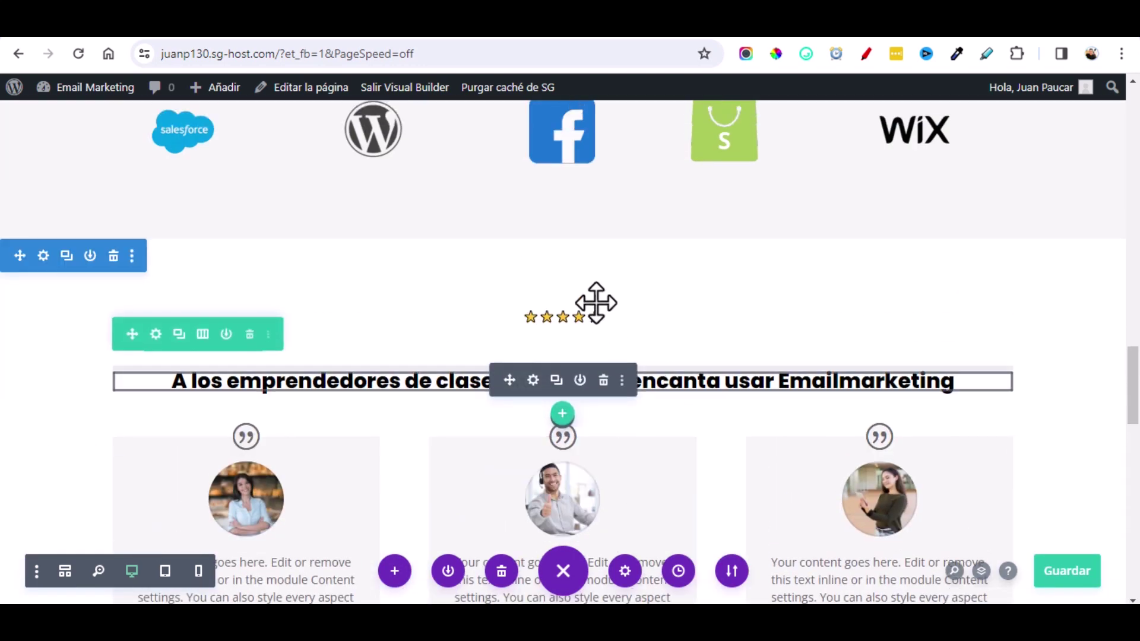
left_click_drag(595, 303, 501, 187)
left_click_drag(792, 133, 921, 114)
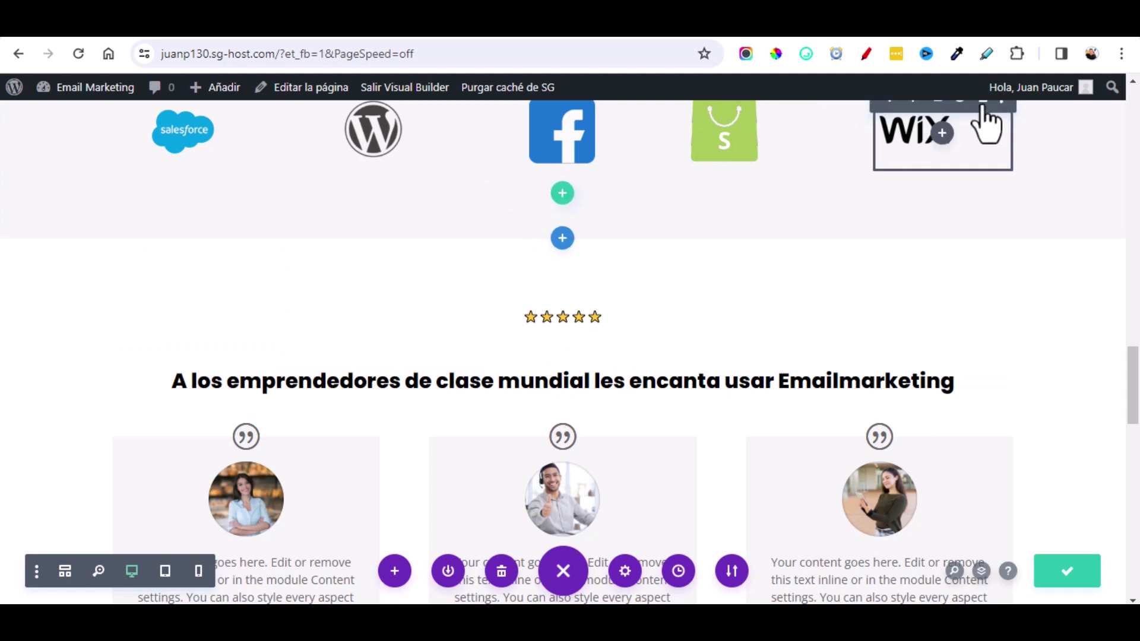
left_click(431, 87)
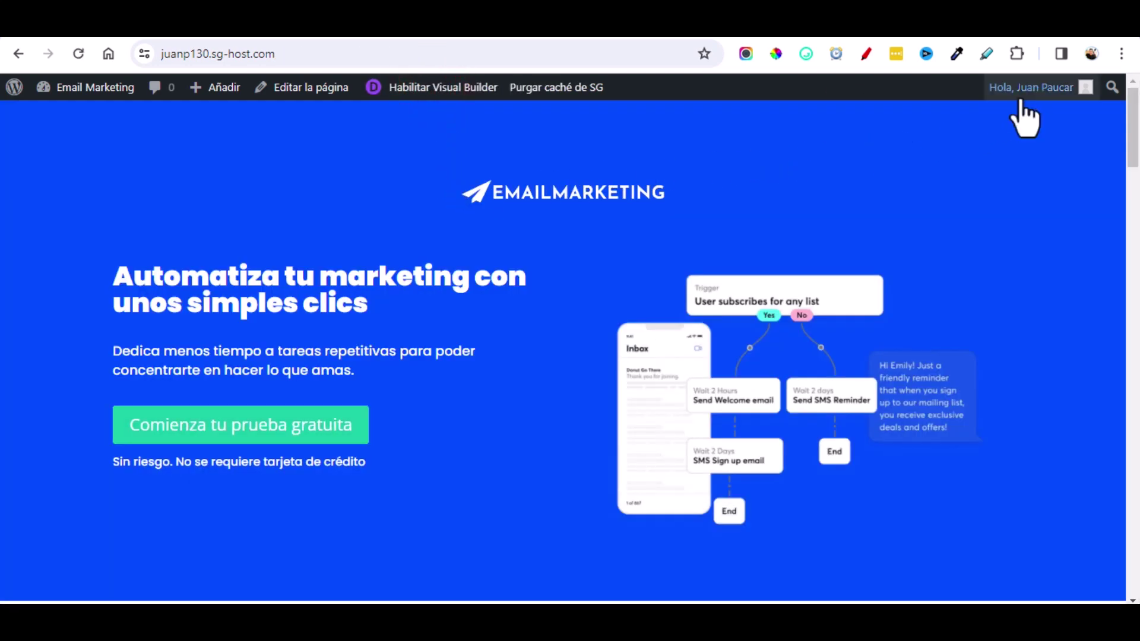
Step: Log out of WordPress and return to the Email Marketing site to open its registration page as a visitor
mouse_move(1036, 88)
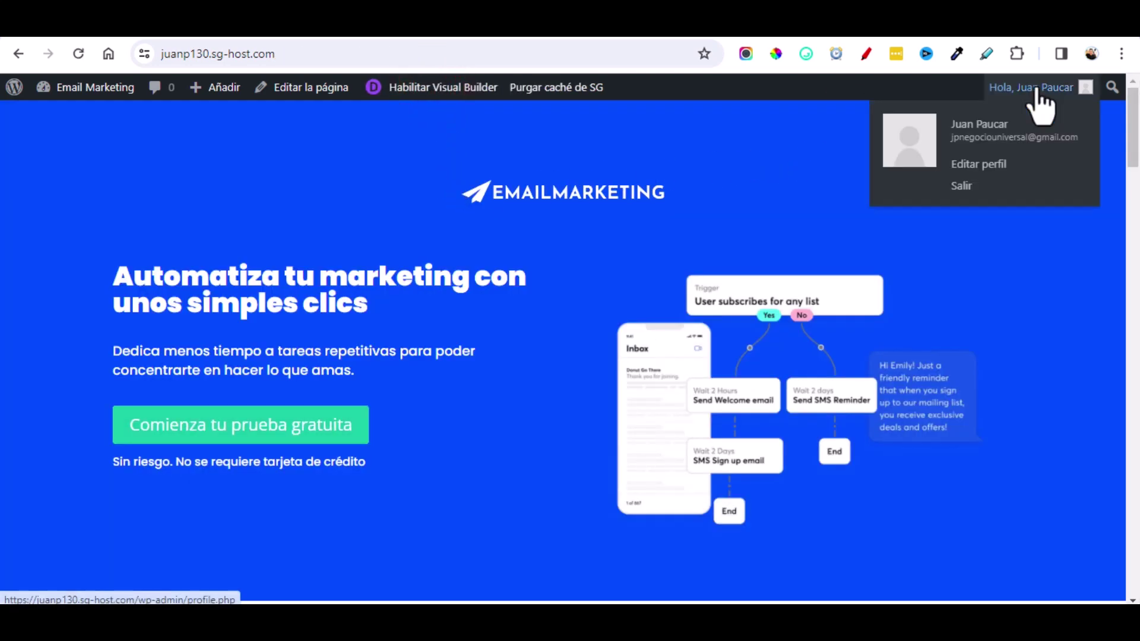
left_click(961, 186)
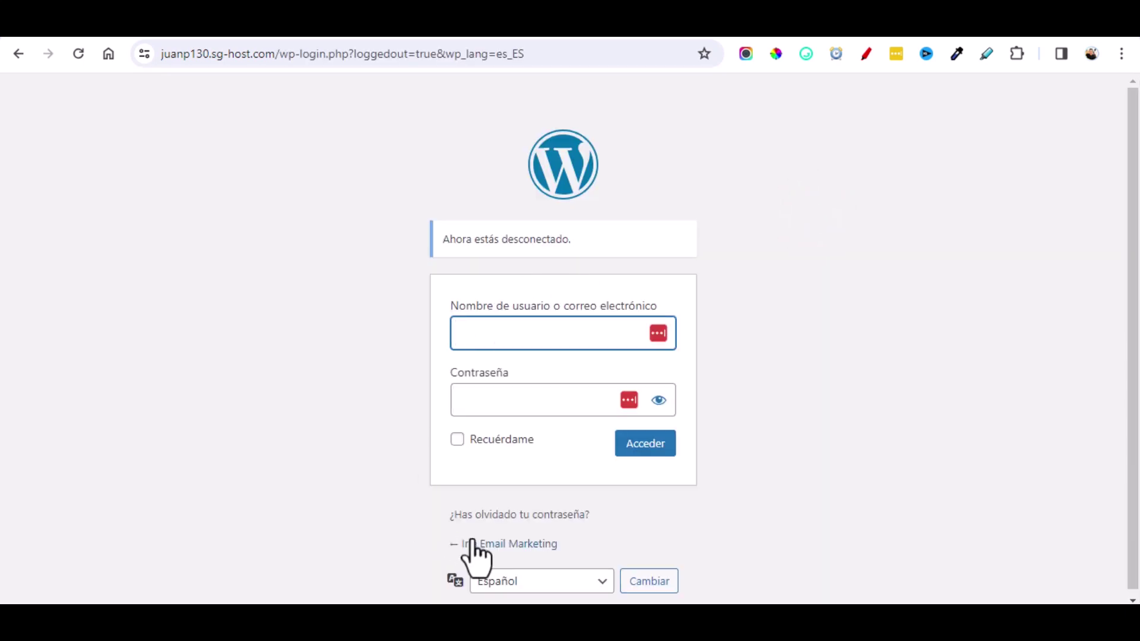
left_click(506, 544)
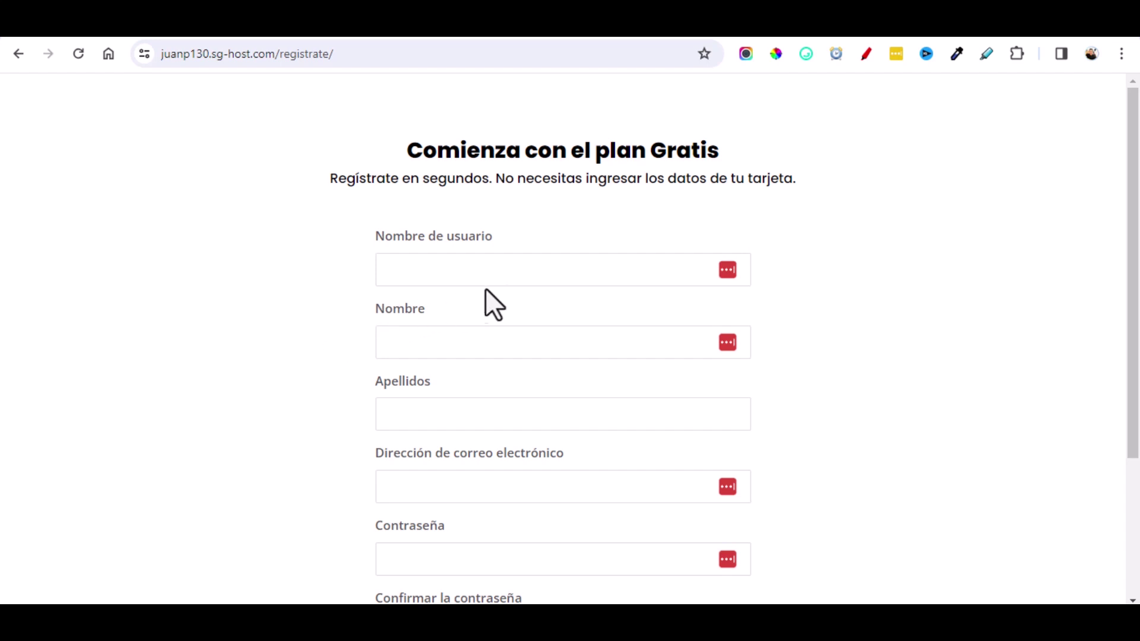
Step: Review the fields of the "Comienza con el plan Gratis" registration form on the live page
scroll(800, 313, "down", 3)
scroll(800, 313, "up", 3)
left_click(463, 552)
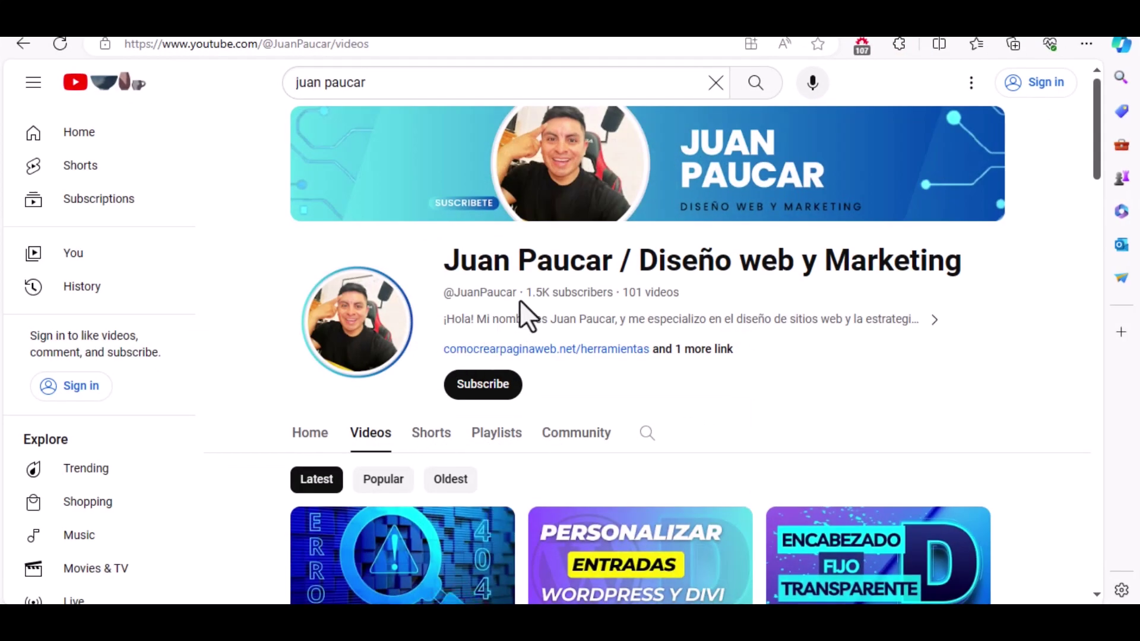